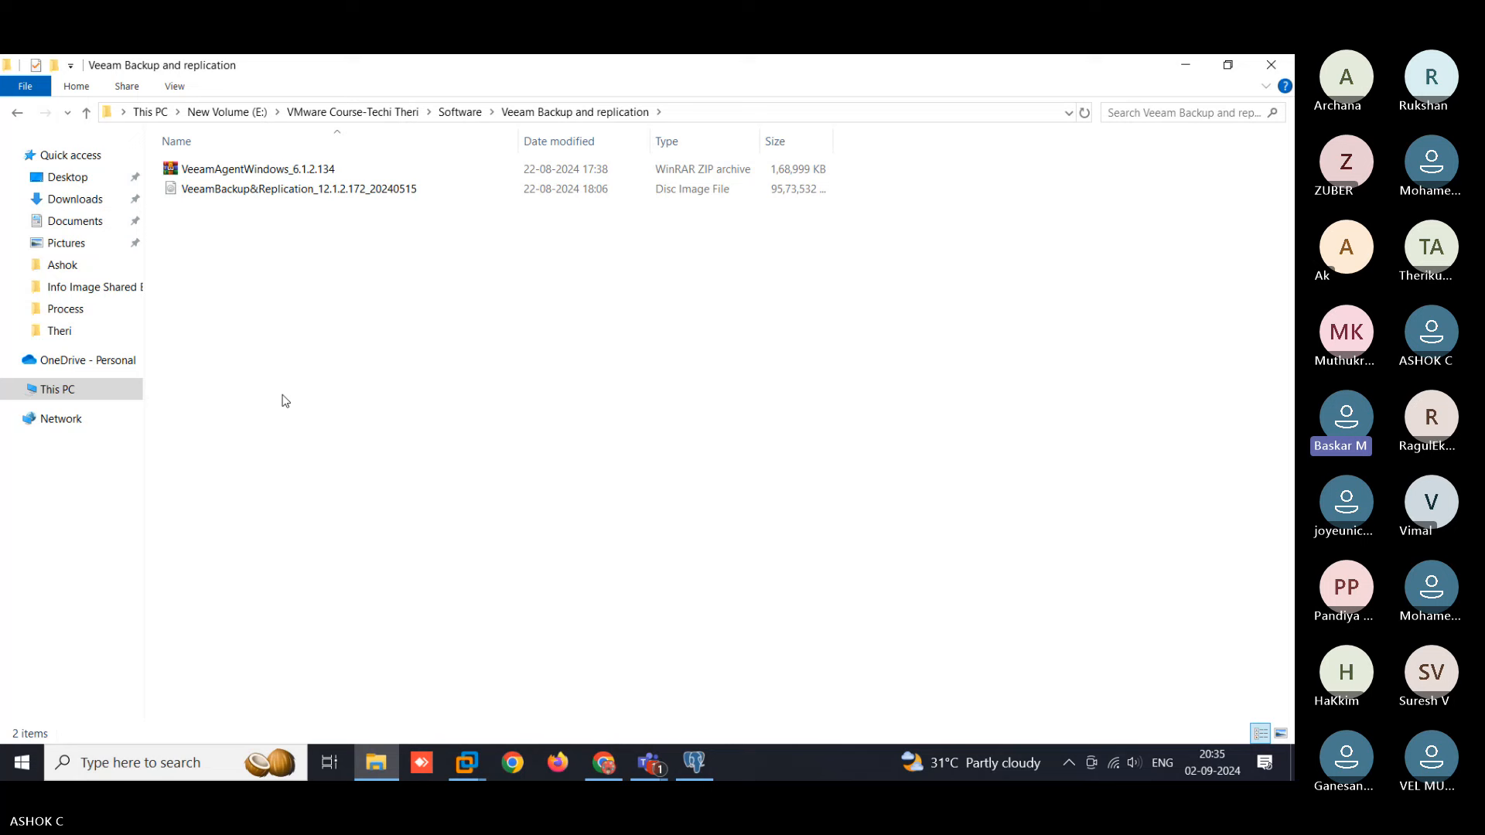
# - Select the Veeam ISO in the host Explorer, then switch to the Win2K16 virtual machine
pyautogui.click(355, 195)
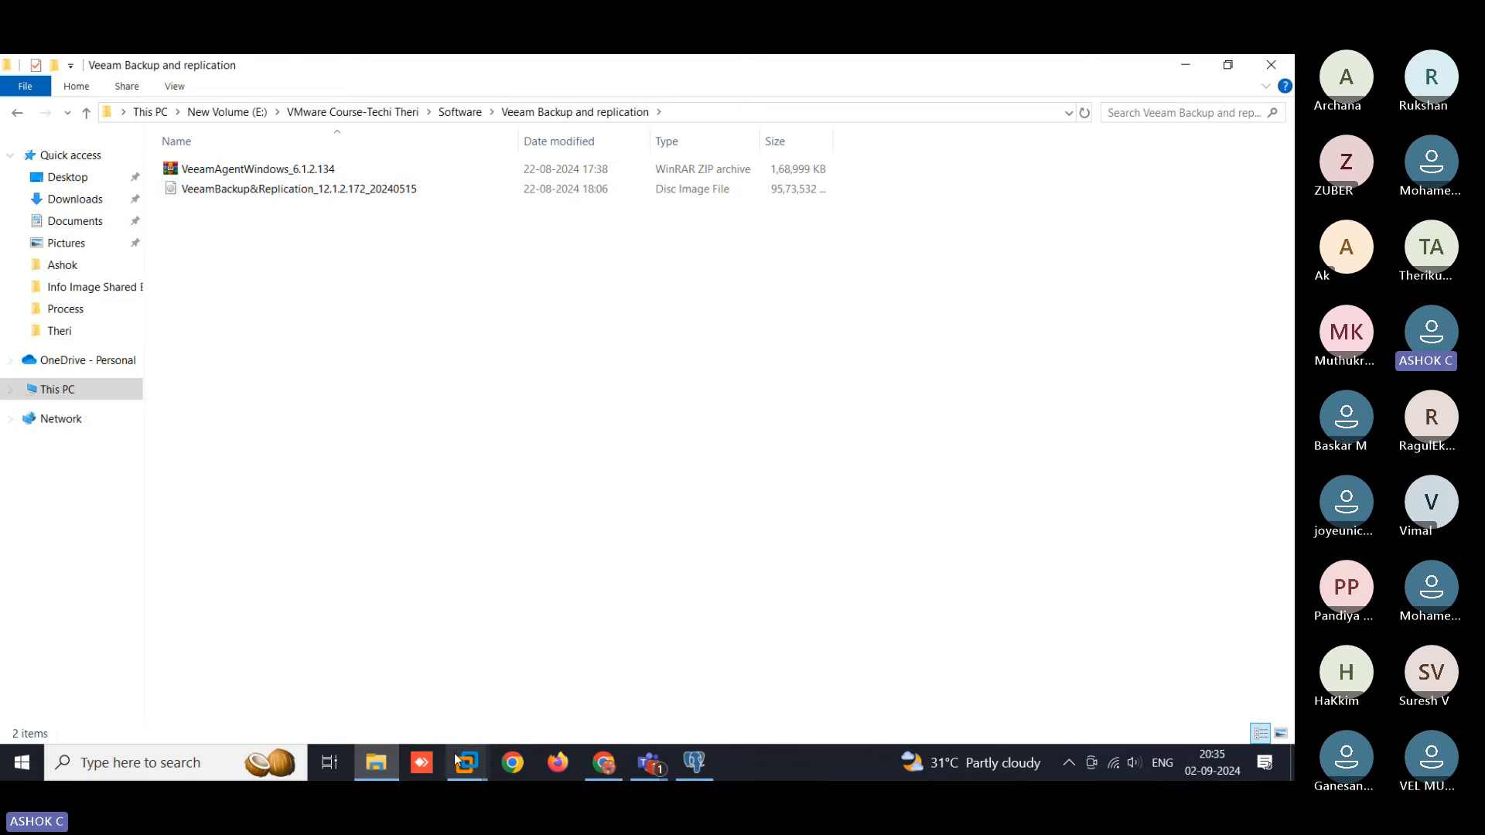
pyautogui.moveTo(467, 763)
pyautogui.click(284, 654)
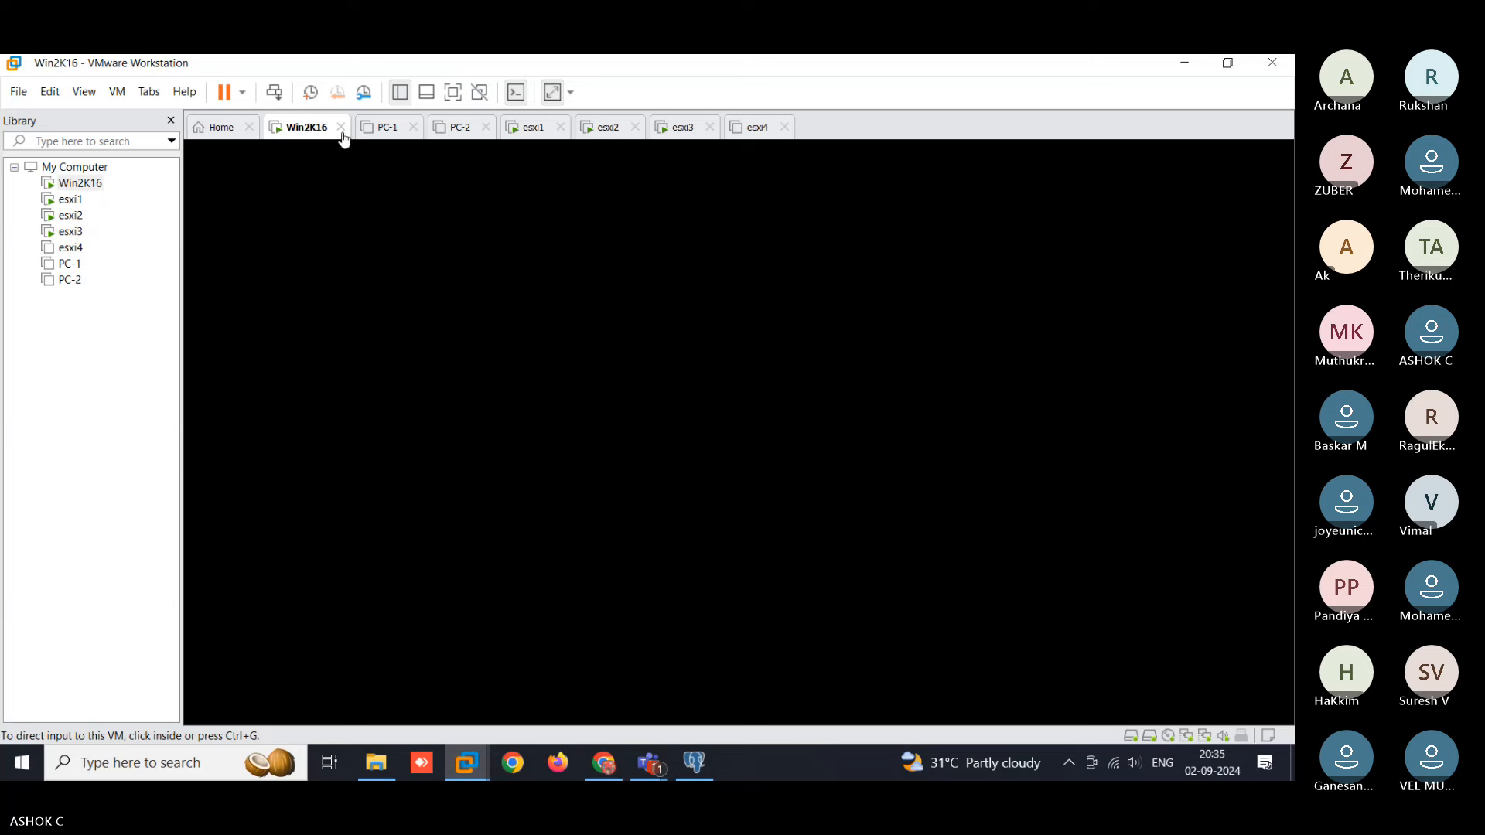
# - Point Win2K16's CD/DVD (SATA) drive at the Veeam ISO from E:\...\Veeam Backup and replication, and save
pyautogui.rightClick(294, 133)
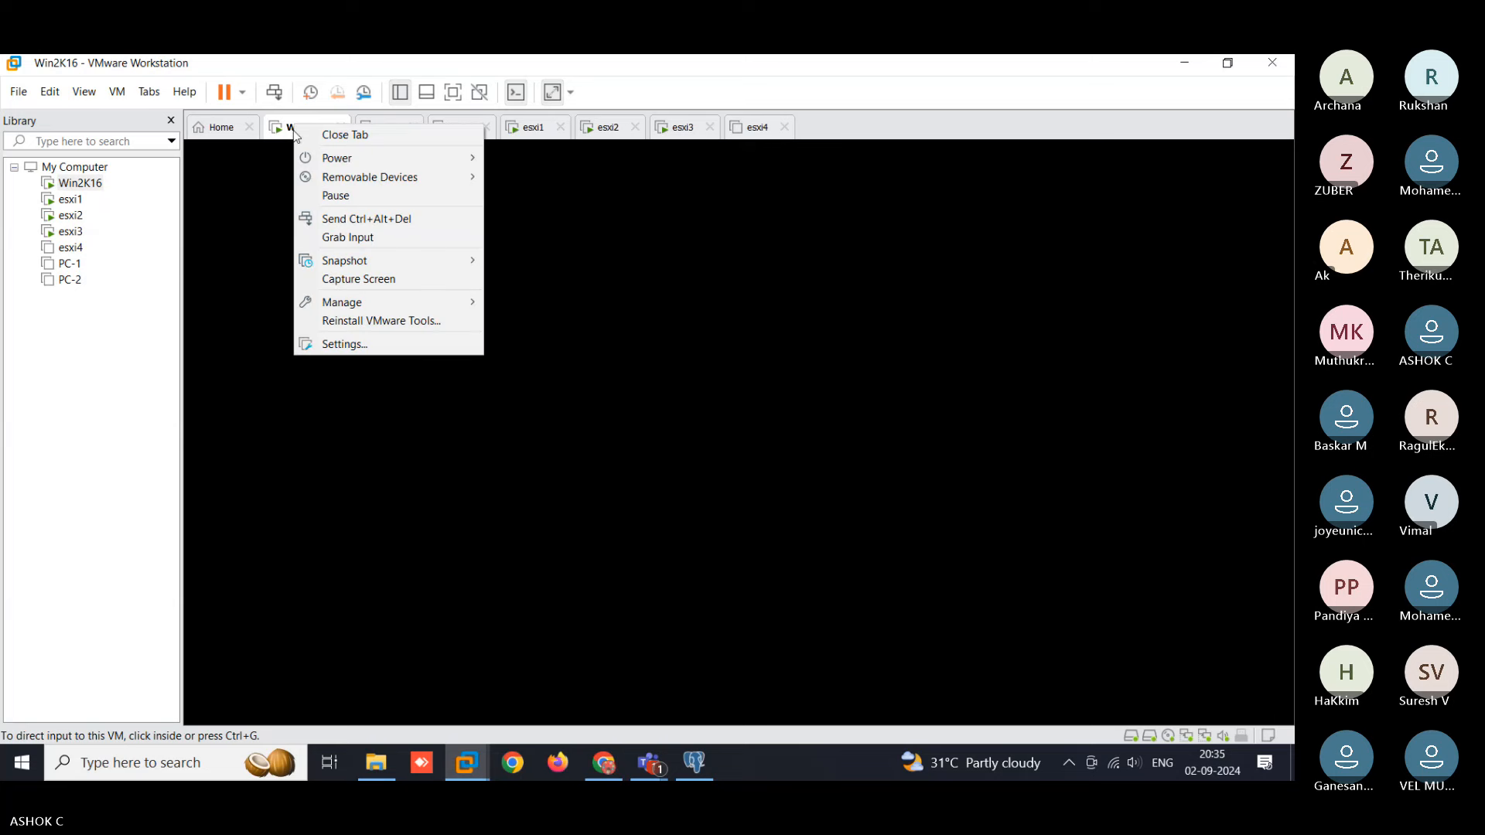
pyautogui.click(341, 345)
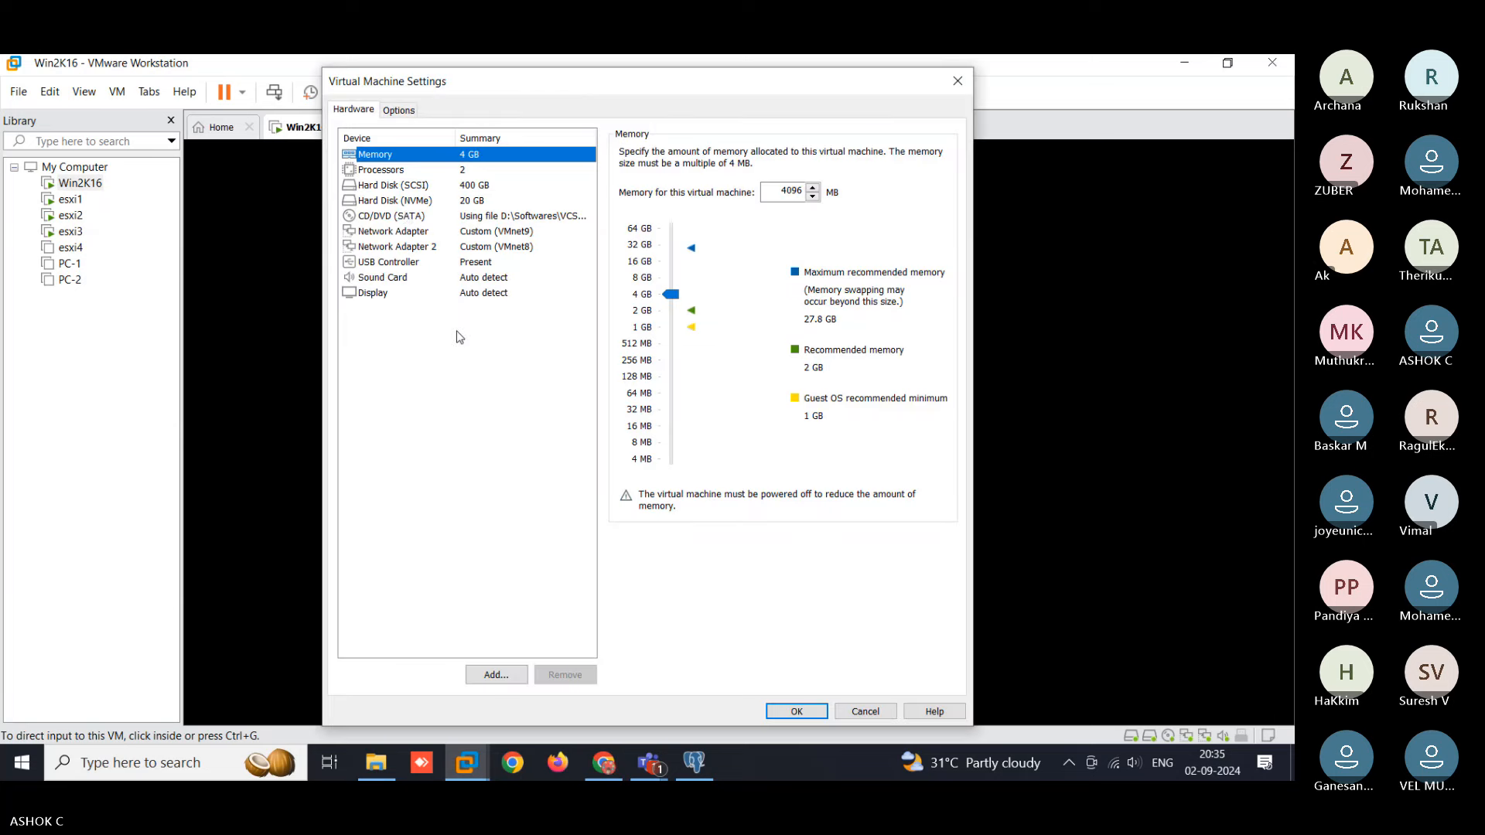
pyautogui.click(406, 217)
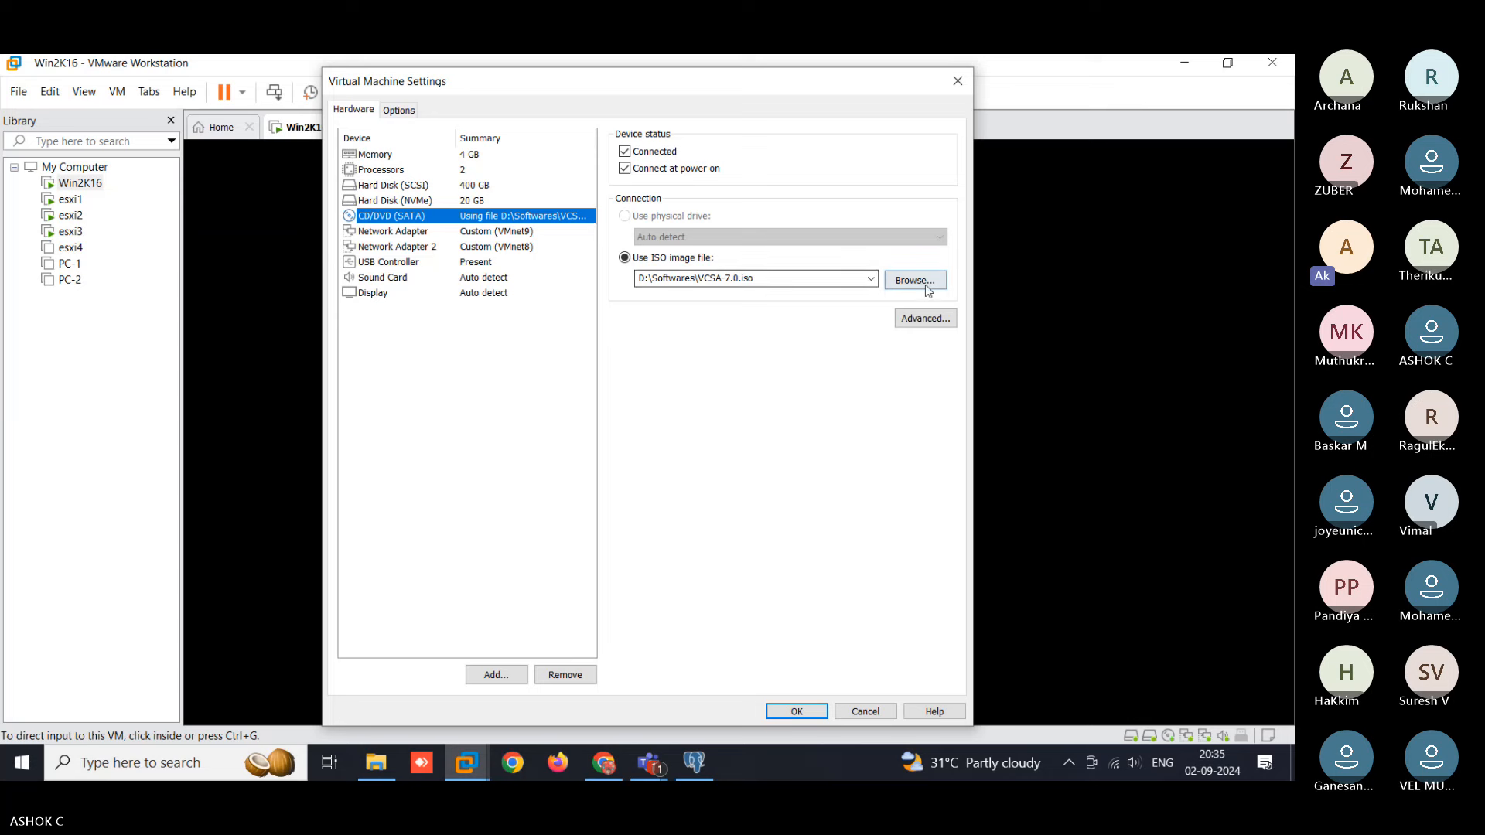
pyautogui.click(925, 283)
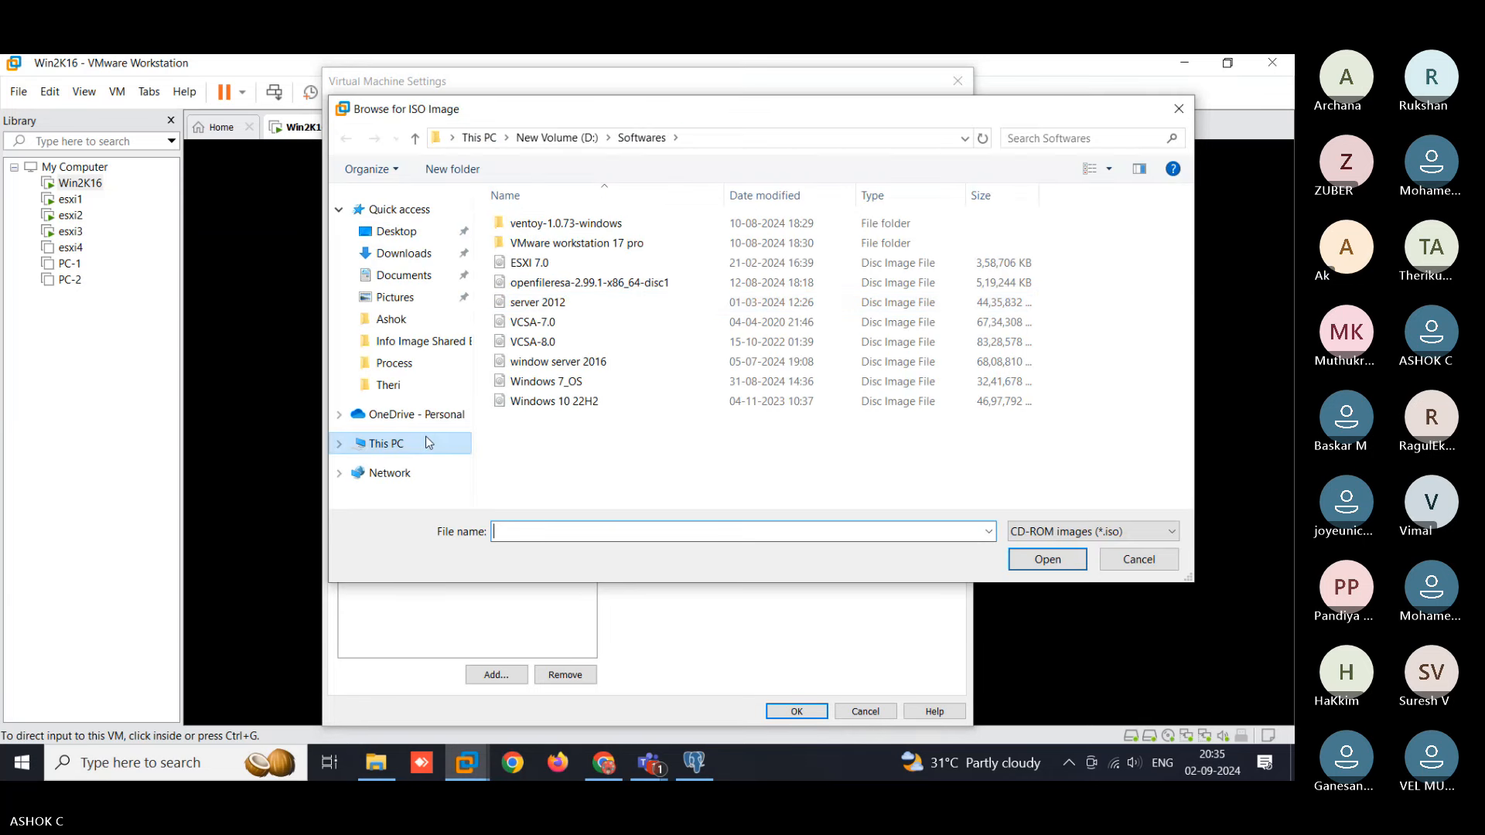
pyautogui.click(411, 442)
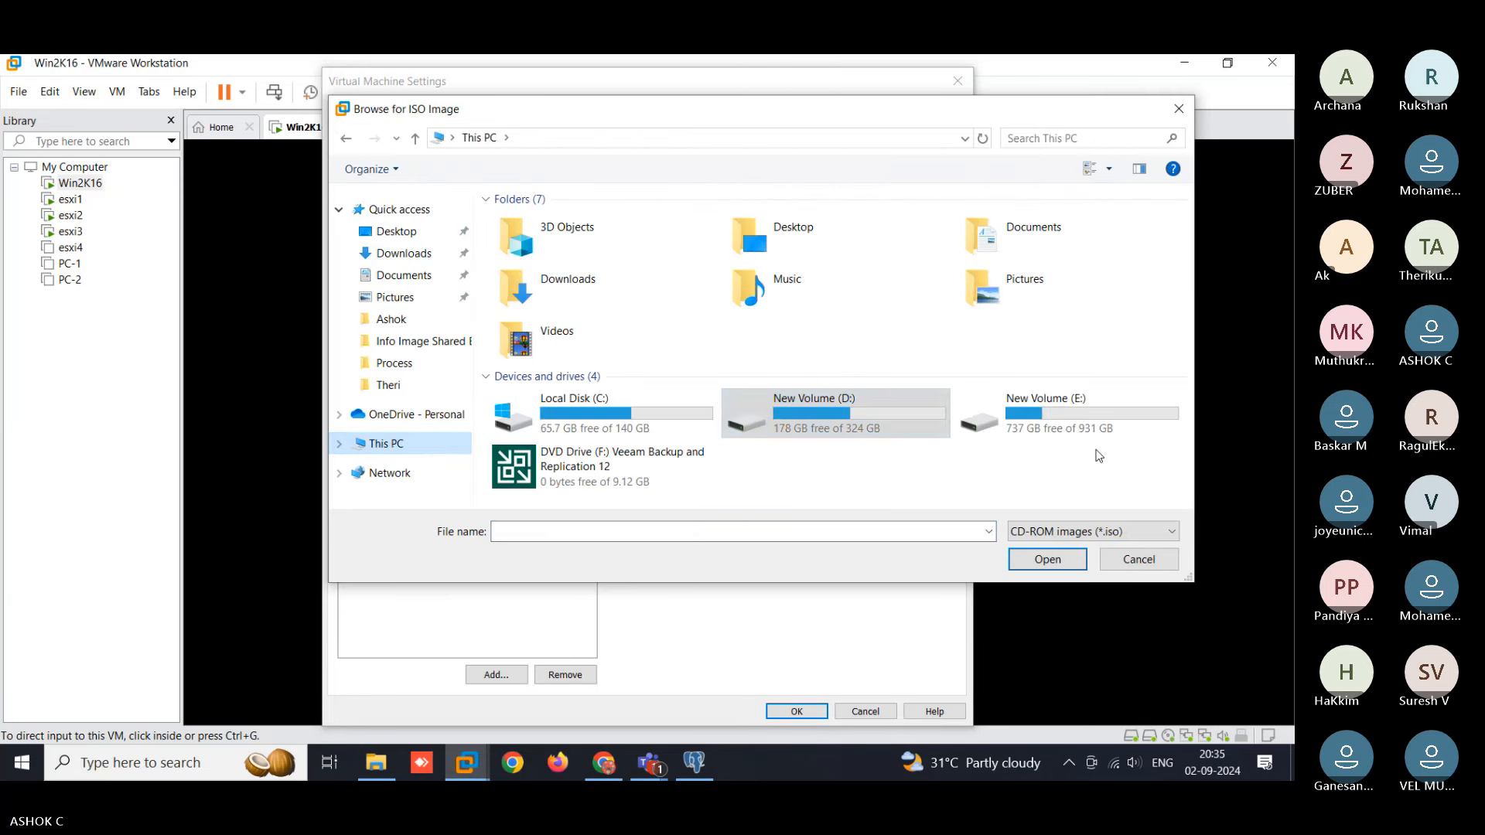
pyautogui.doubleClick(1021, 406)
pyautogui.doubleClick(555, 265)
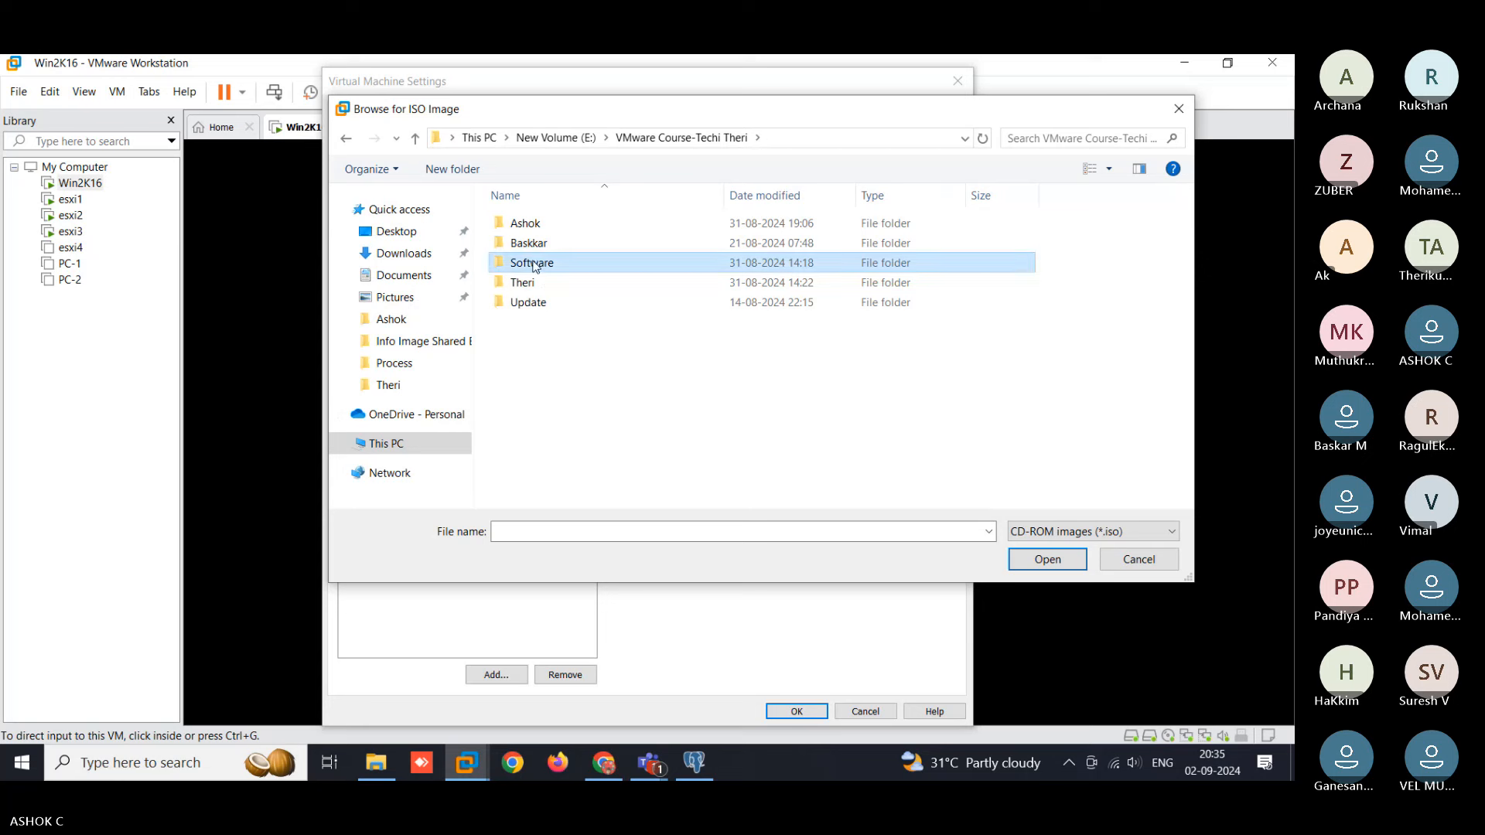
pyautogui.doubleClick(547, 265)
pyautogui.doubleClick(545, 341)
pyautogui.click(547, 225)
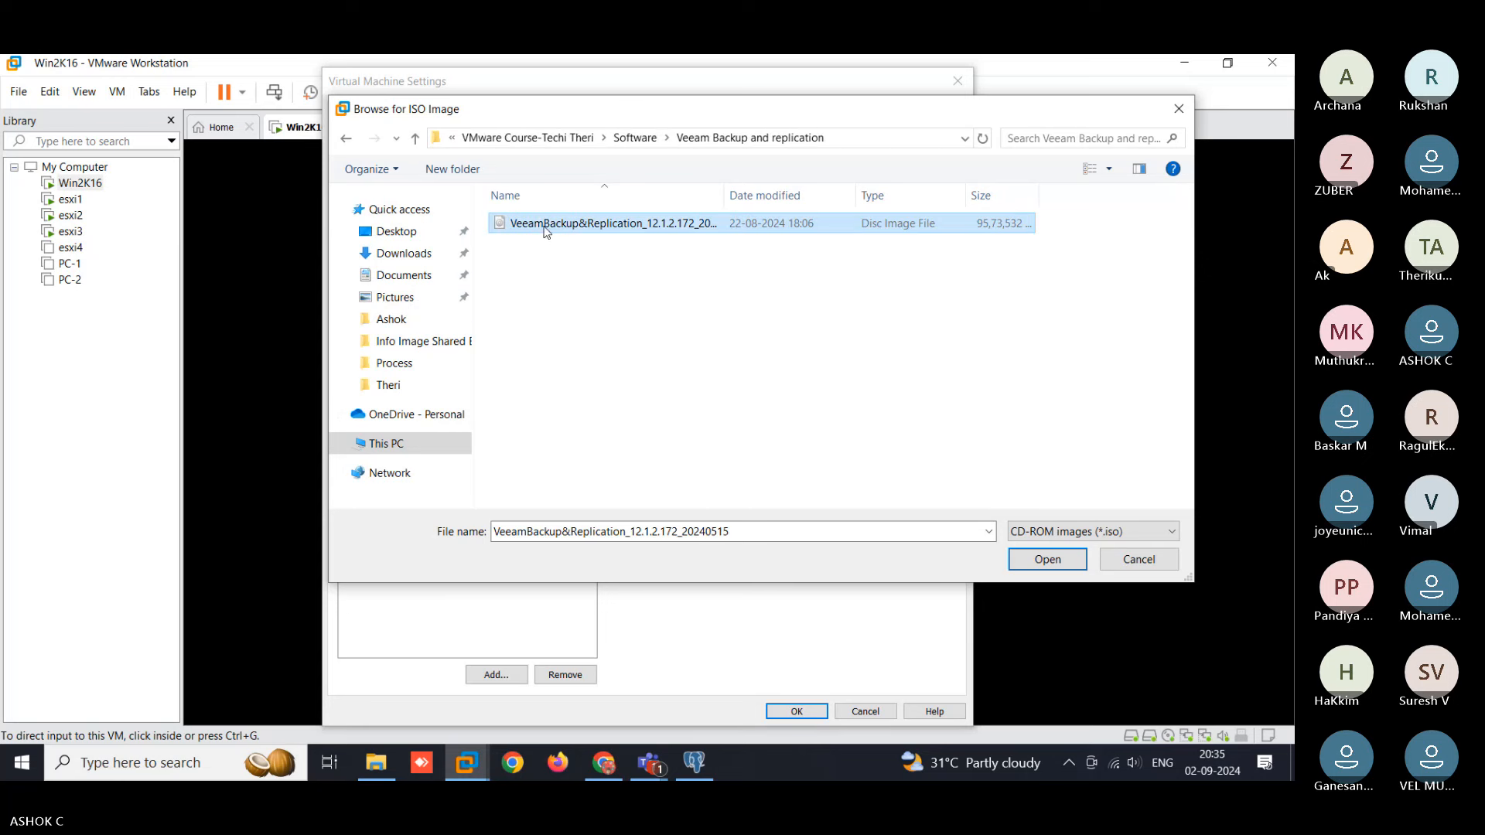
pyautogui.click(1041, 562)
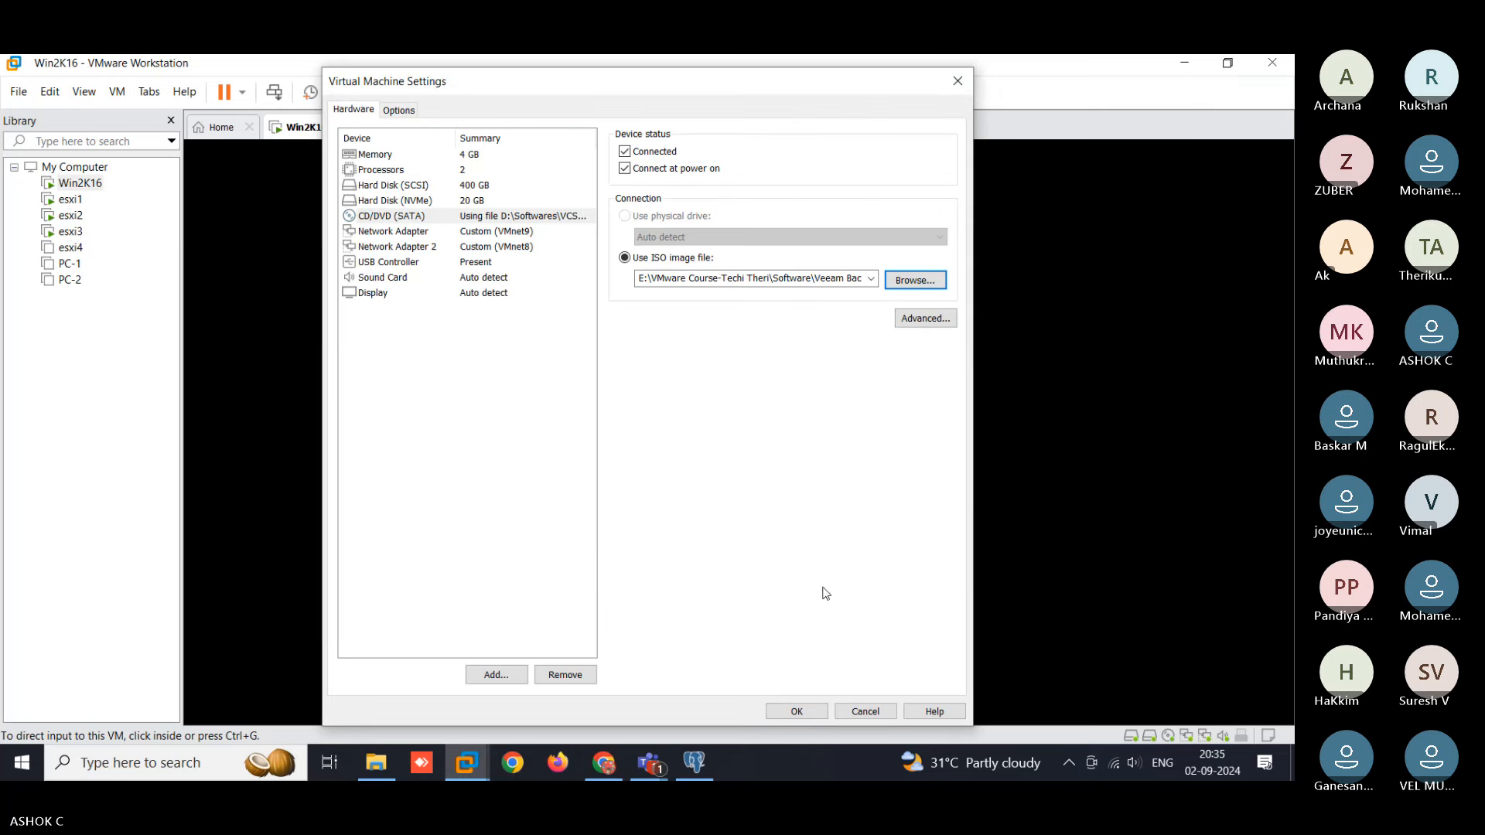
pyautogui.click(796, 711)
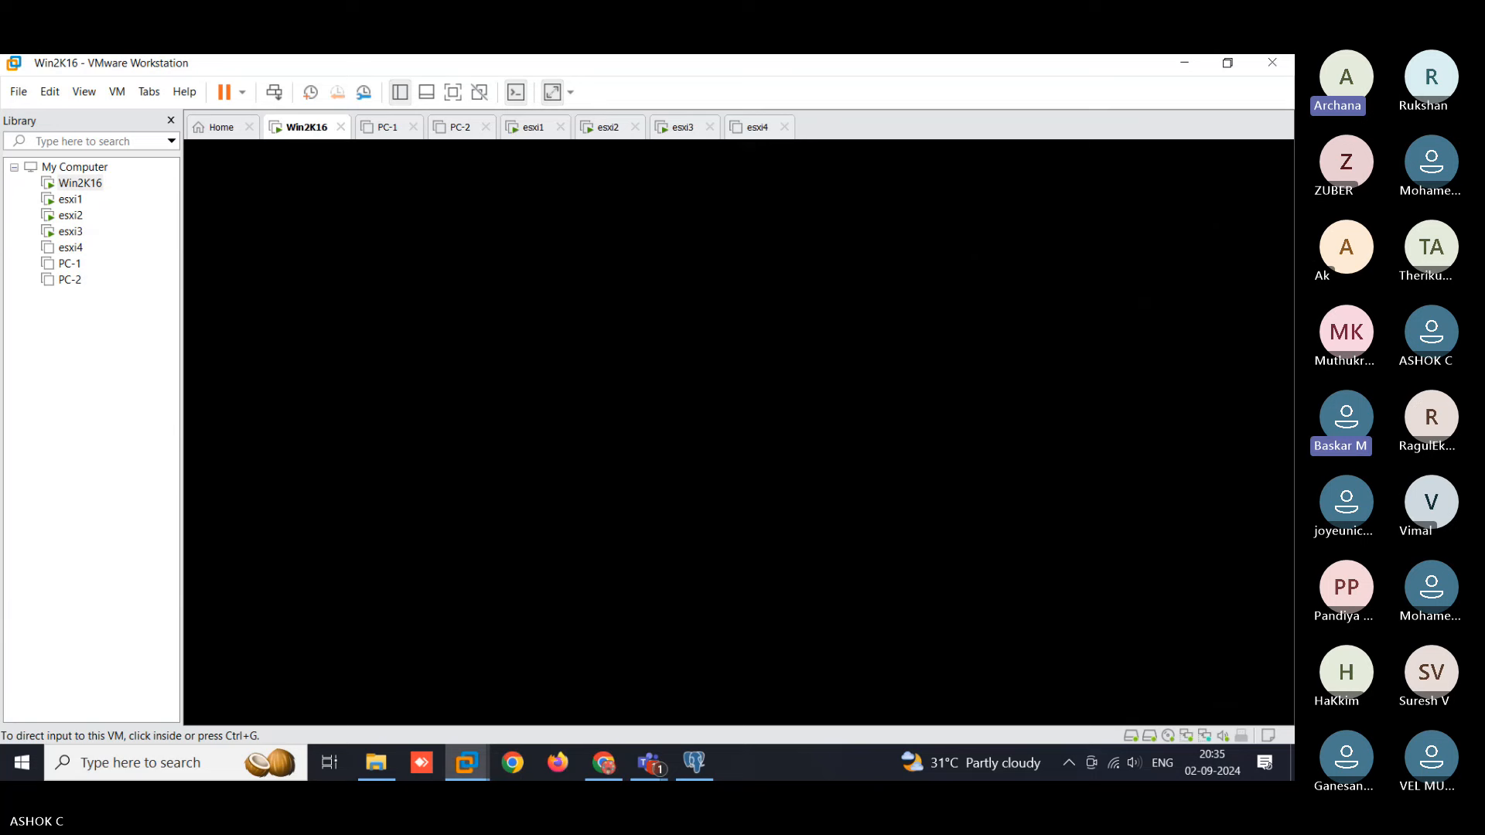
# - Bring up Win2K16's sign-in screen, then select the Veeam ISO in the host Explorer
pyautogui.click(322, 359)
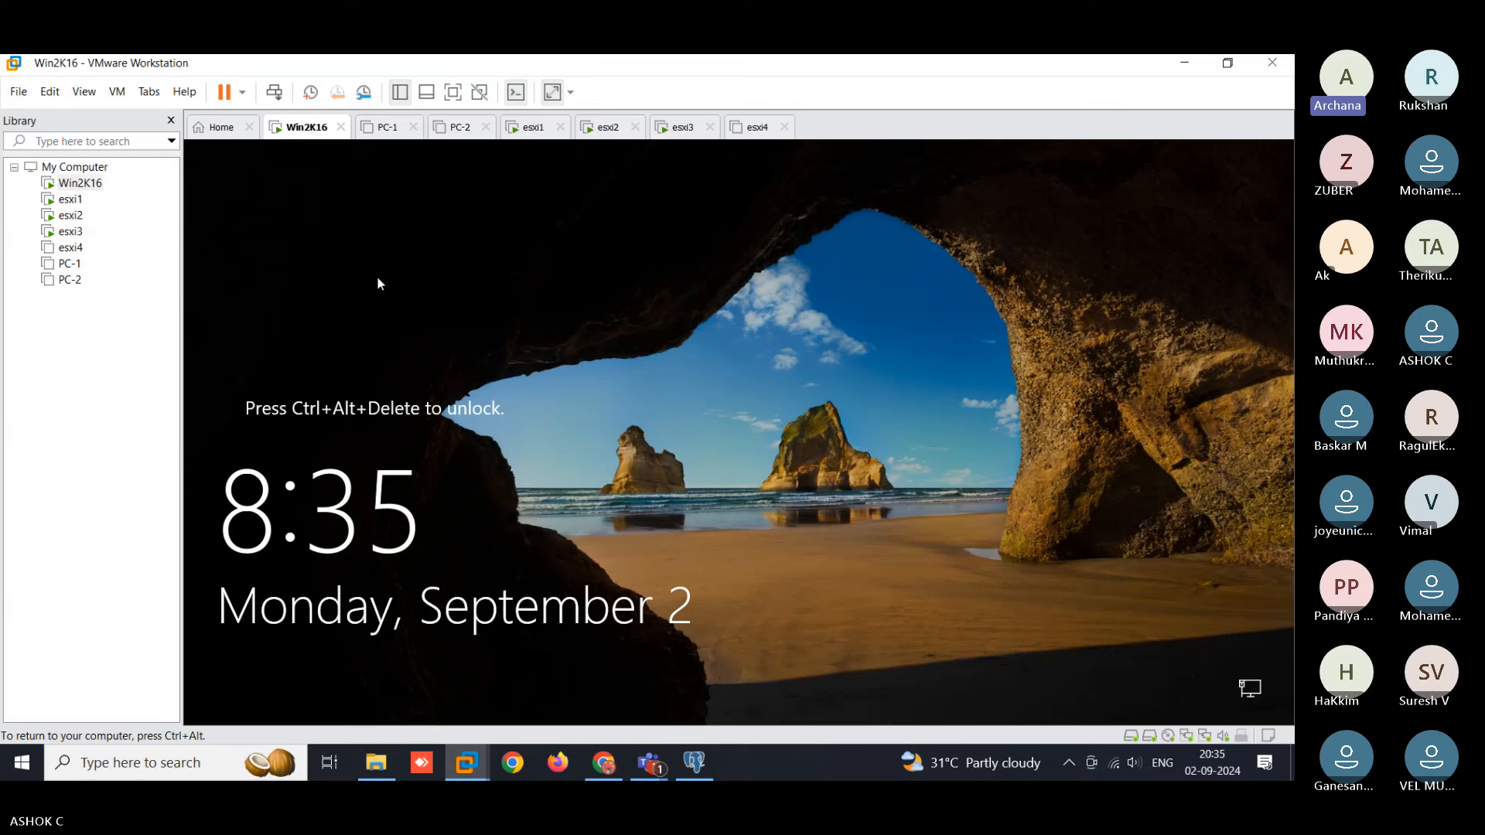
pyautogui.click(274, 92)
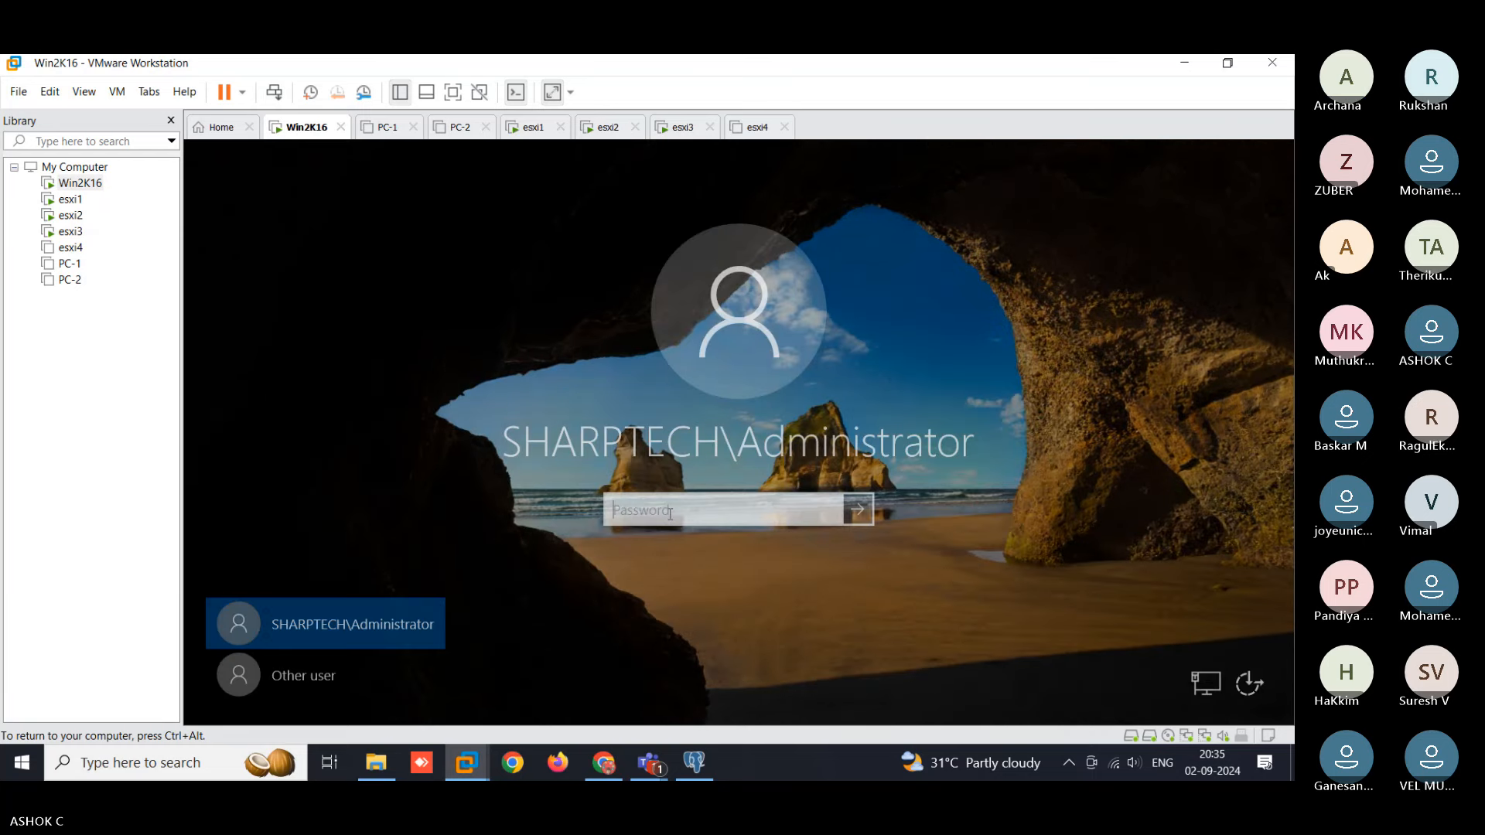
pyautogui.write('P')
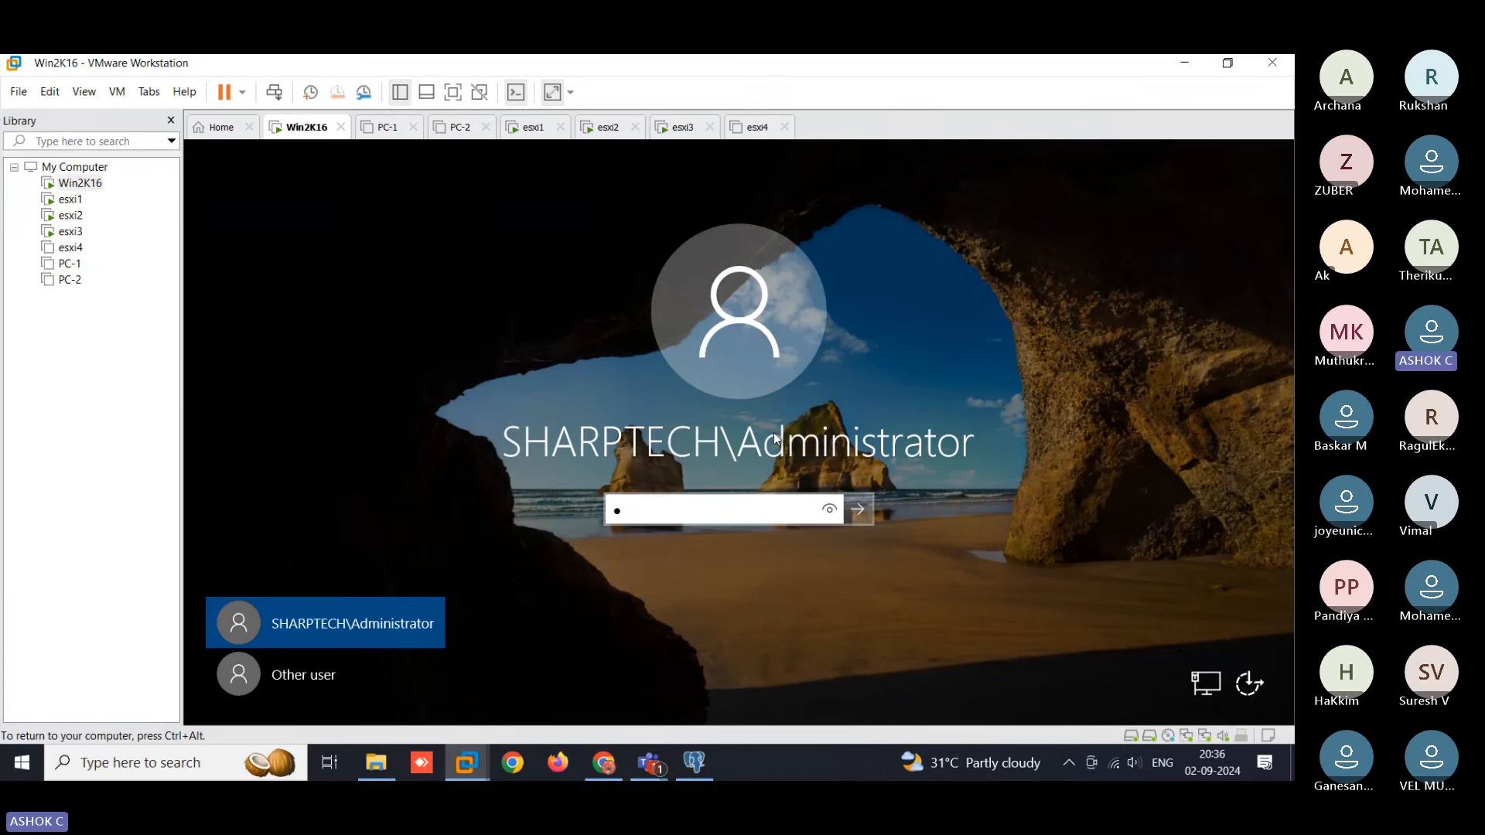
pyautogui.click(361, 766)
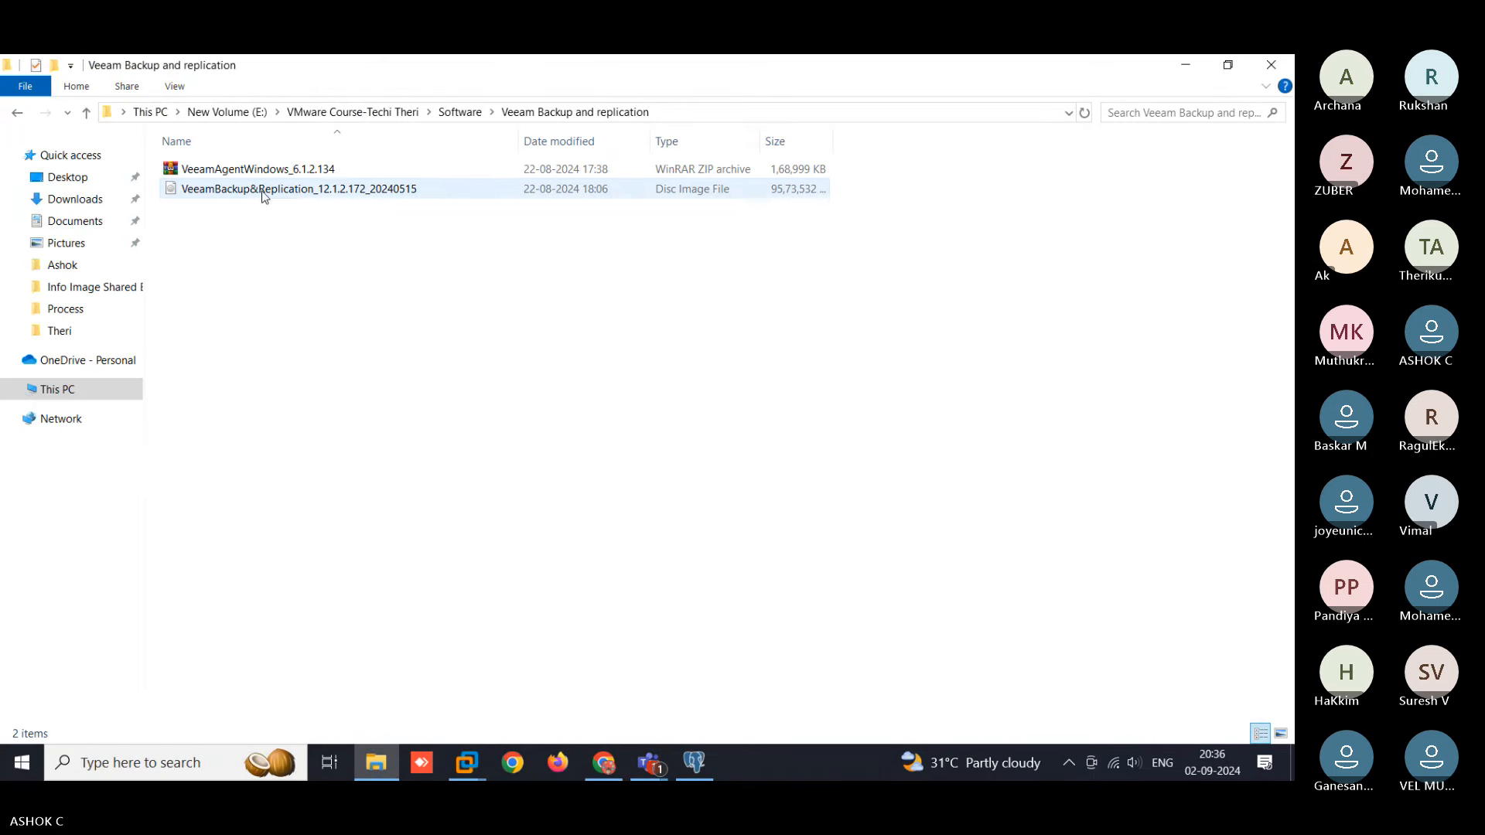
pyautogui.click(319, 190)
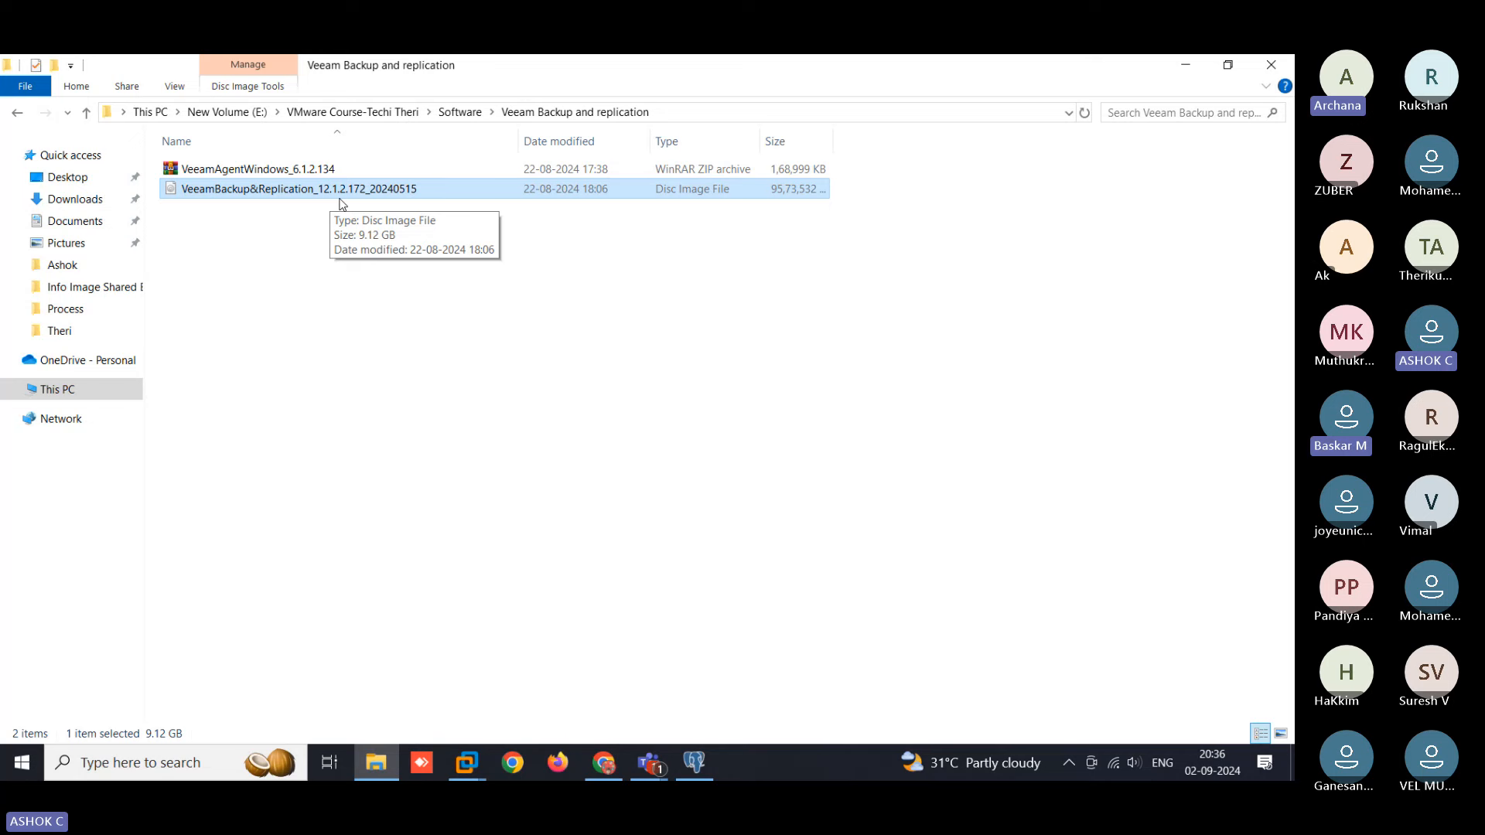
# - Return to Win2K16 and sign in with the administrator password
pyautogui.click(467, 762)
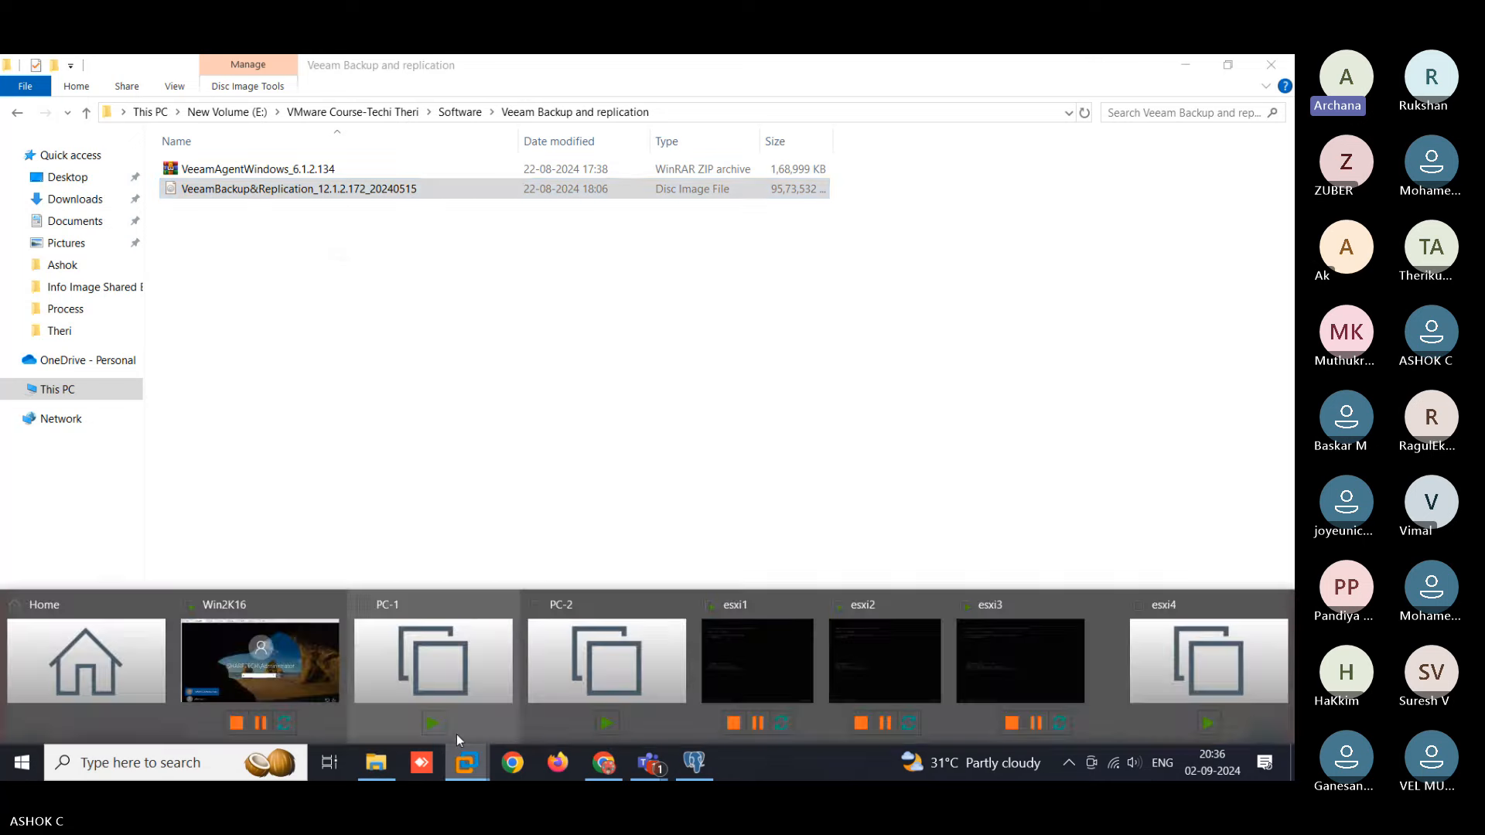
pyautogui.click(338, 680)
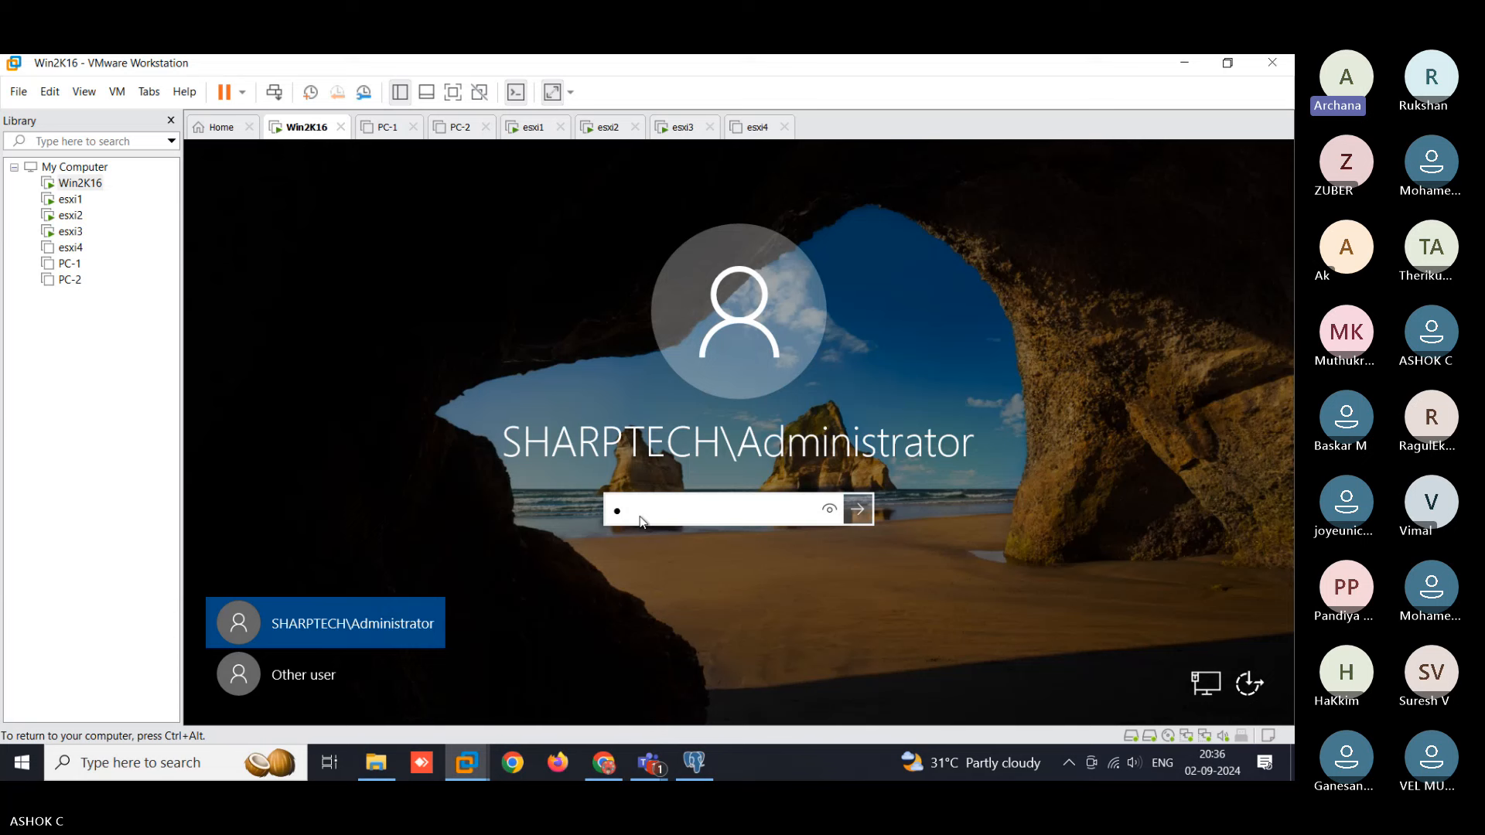
pyautogui.click(641, 520)
pyautogui.write('•••••••••••')
pyautogui.press('Return')
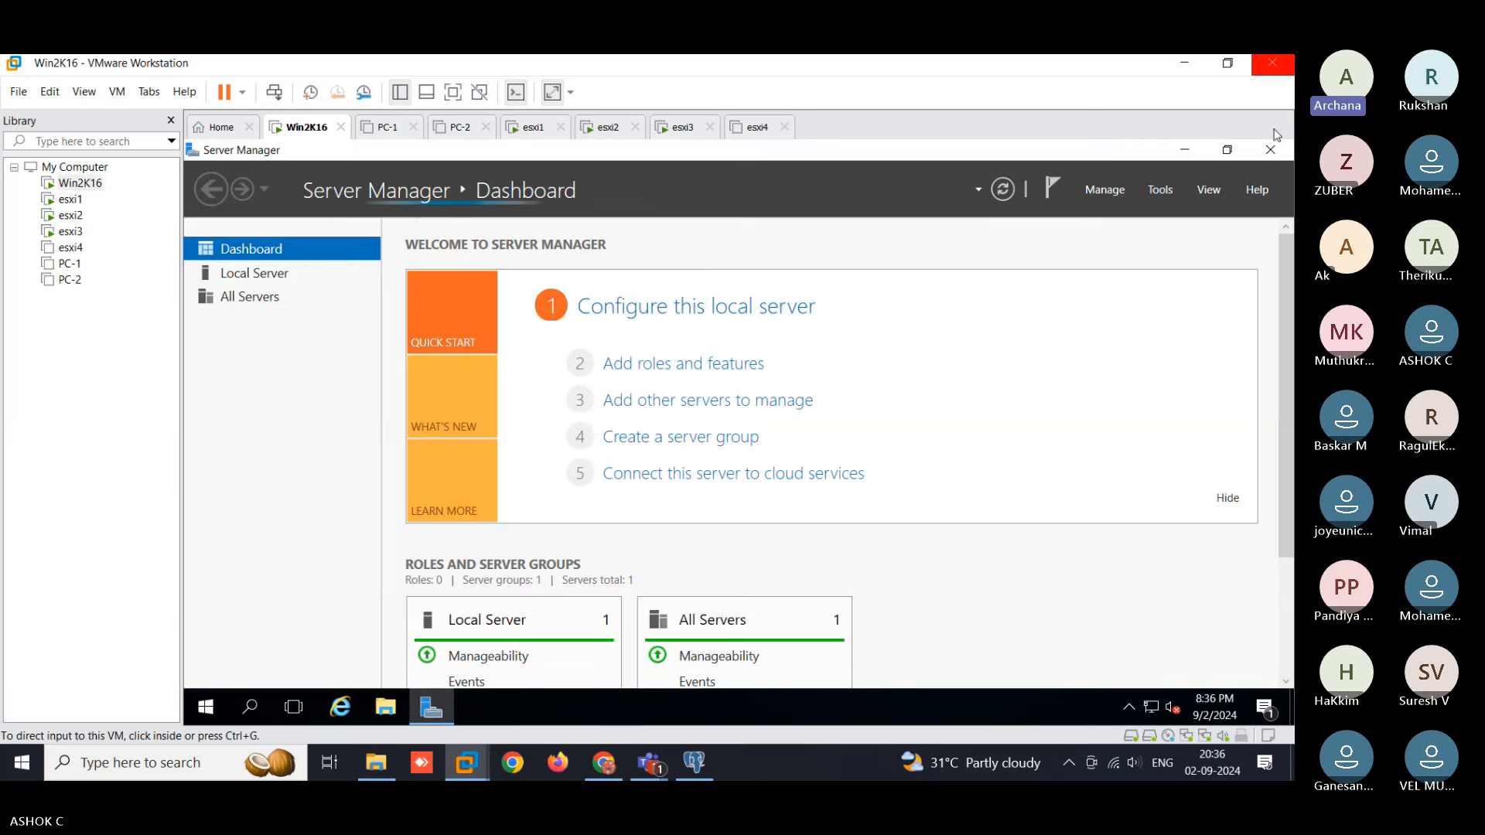
# - Close Server Manager and refresh the Win2K16 desktop
pyautogui.click(1270, 150)
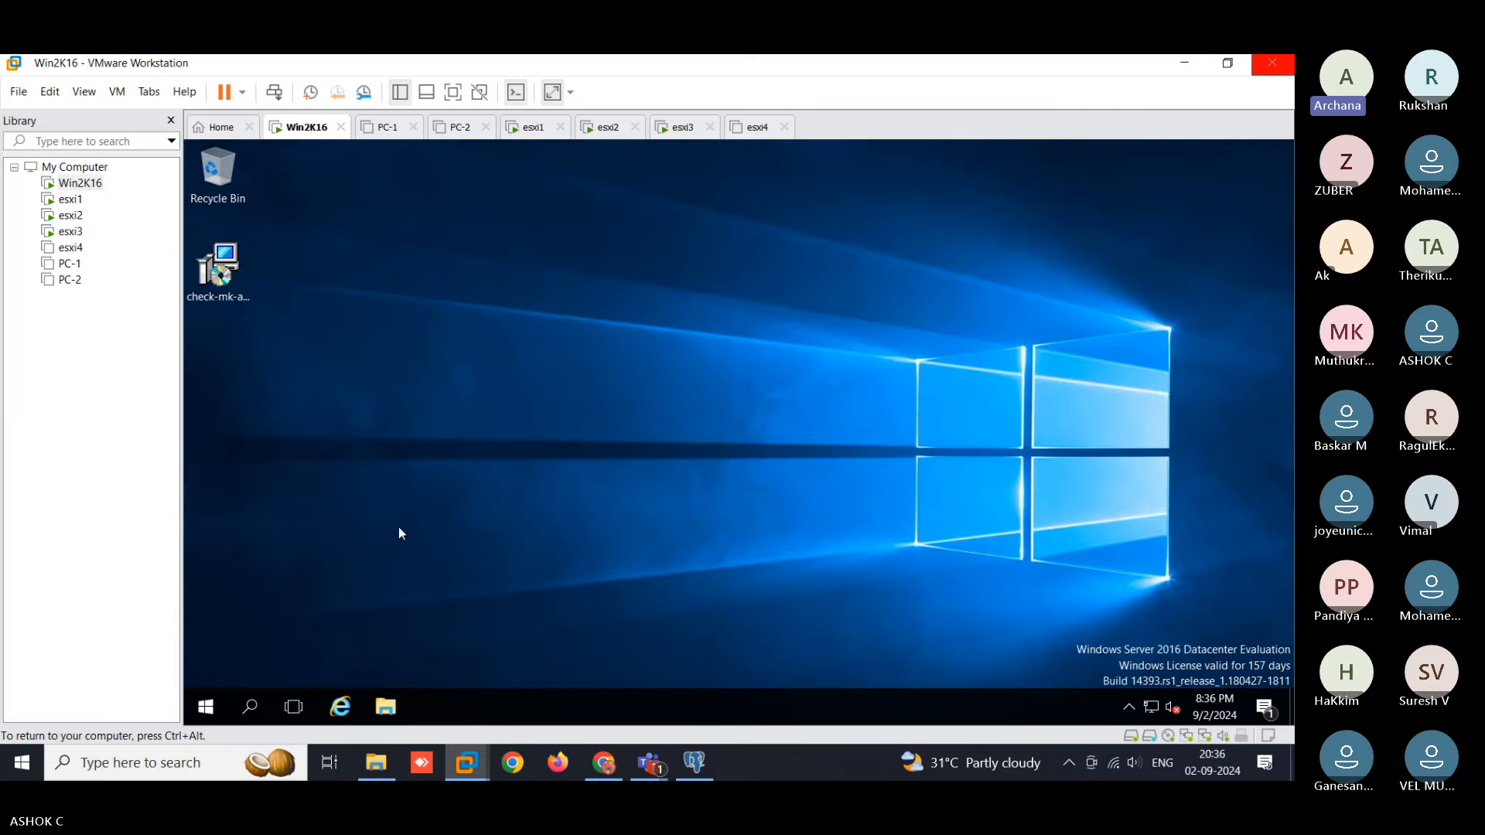
pyautogui.rightClick(424, 349)
pyautogui.click(458, 404)
# - Open DVD Drive (D:) from This PC using its right-click Open after the error
pyautogui.click(385, 706)
pyautogui.click(241, 379)
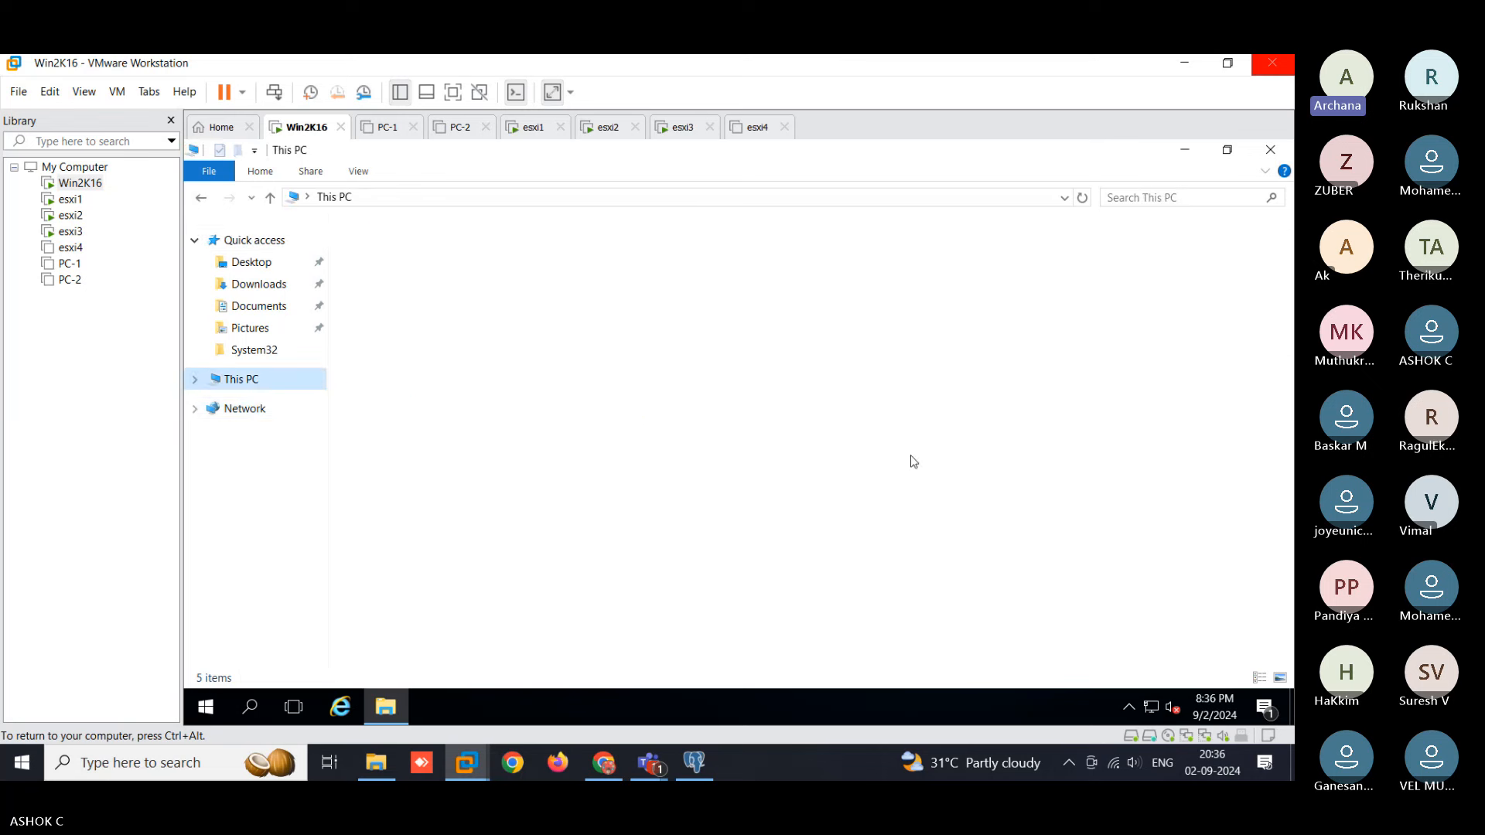
pyautogui.doubleClick(680, 395)
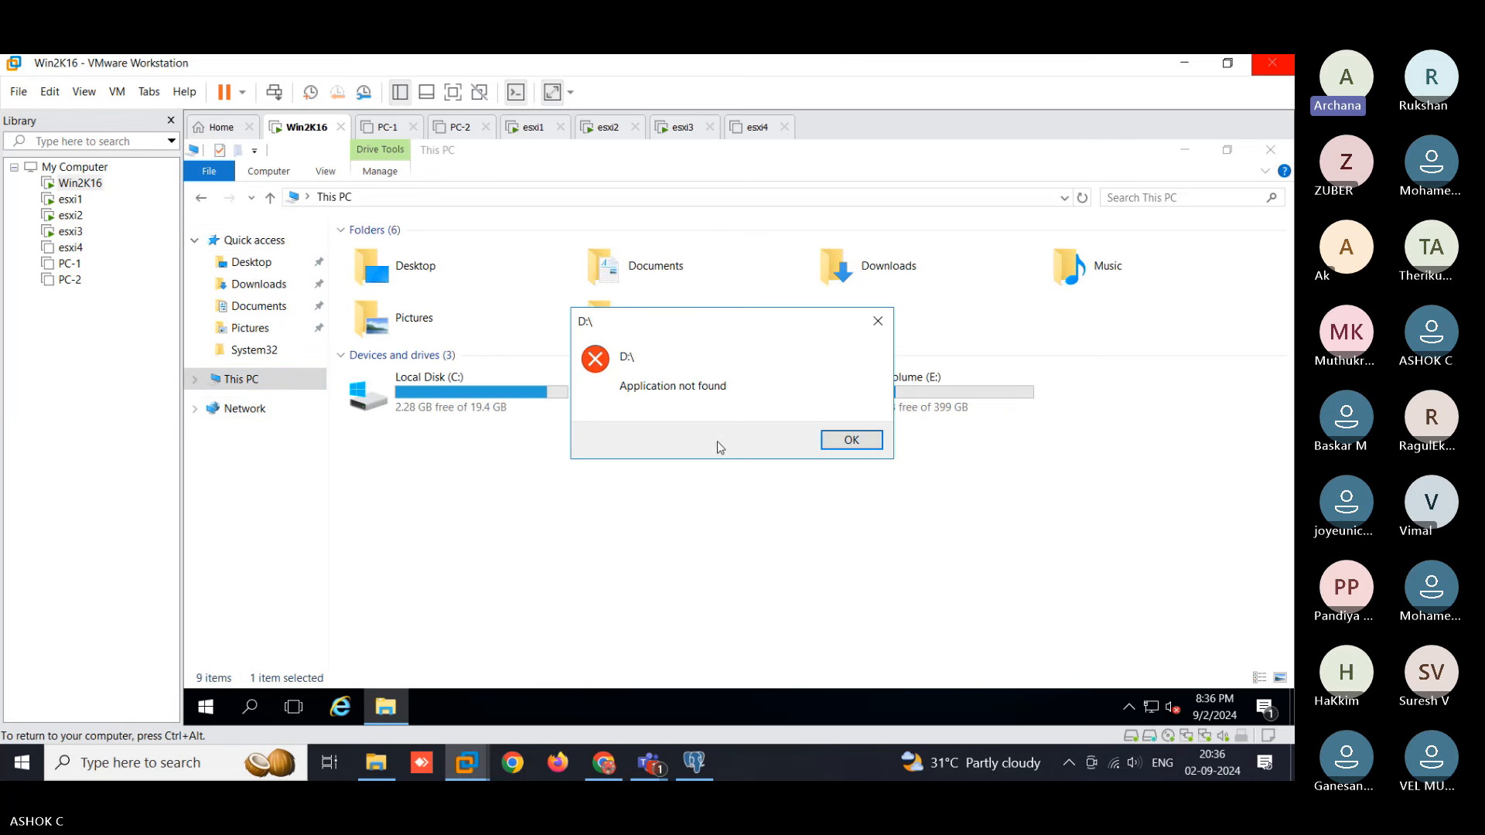
pyautogui.click(849, 438)
pyautogui.rightClick(709, 384)
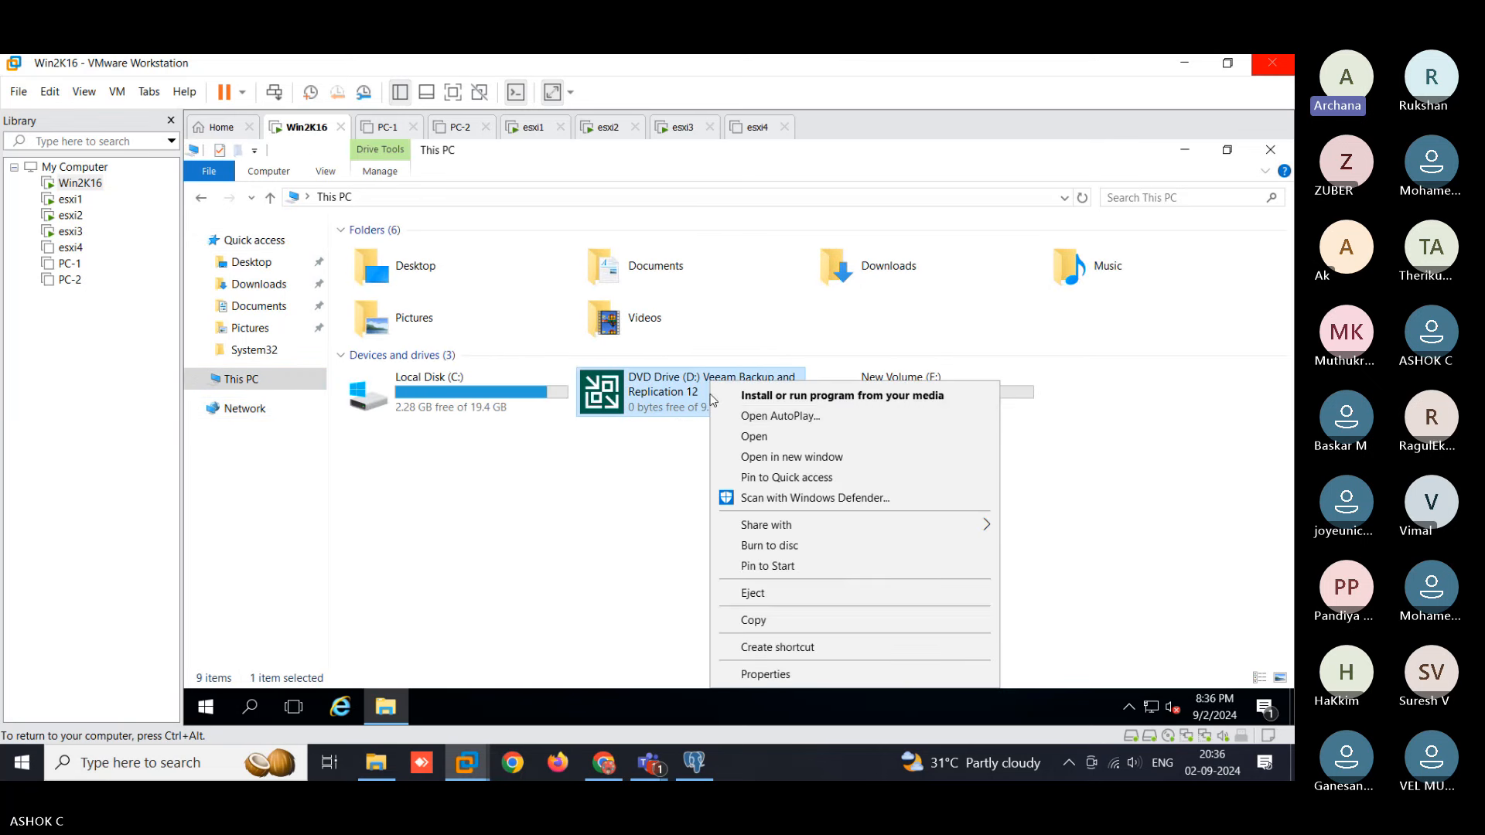
pyautogui.click(736, 437)
pyautogui.rightClick(462, 584)
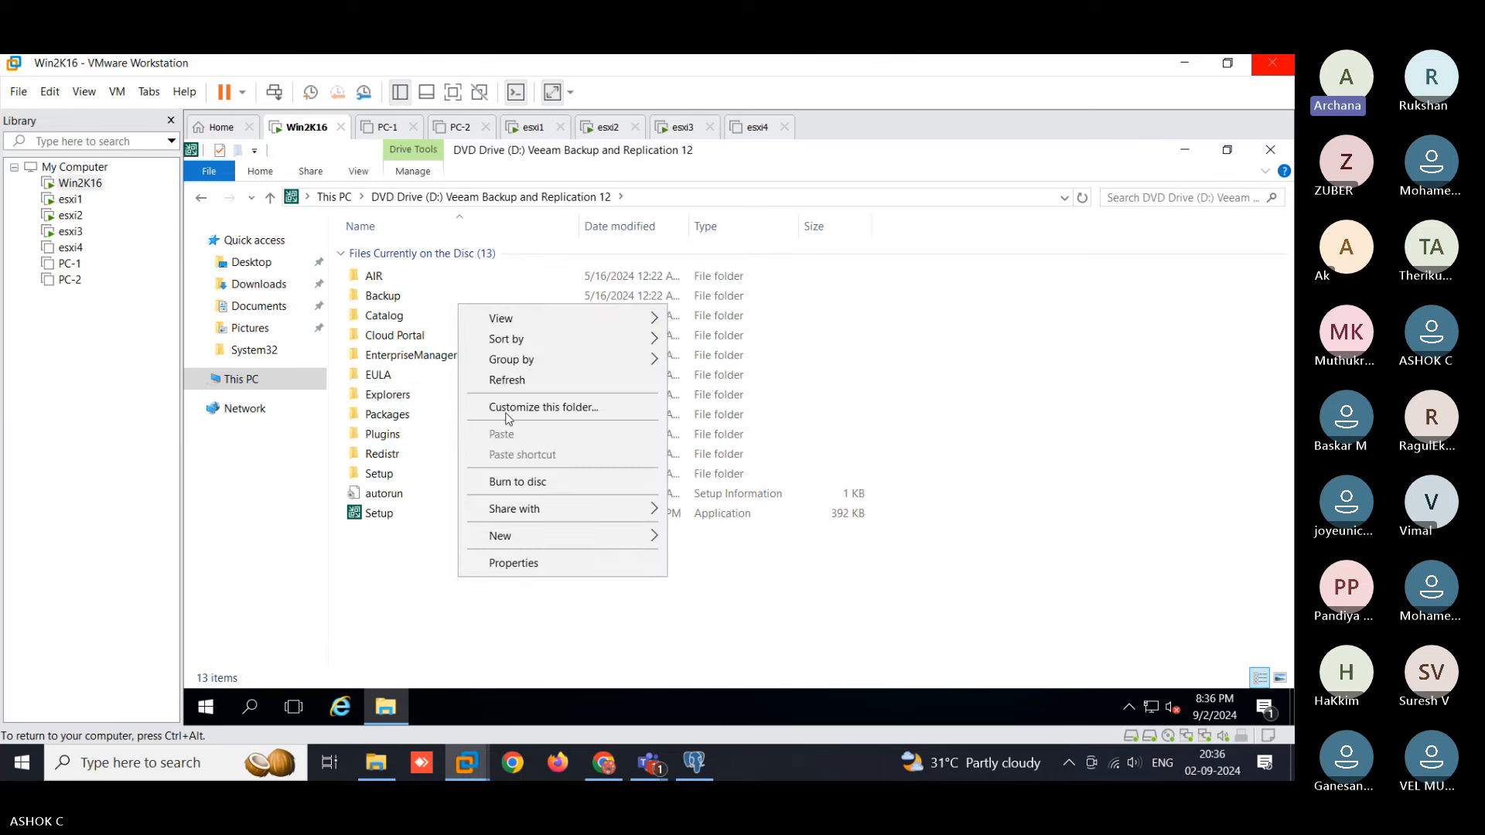
pyautogui.click(511, 379)
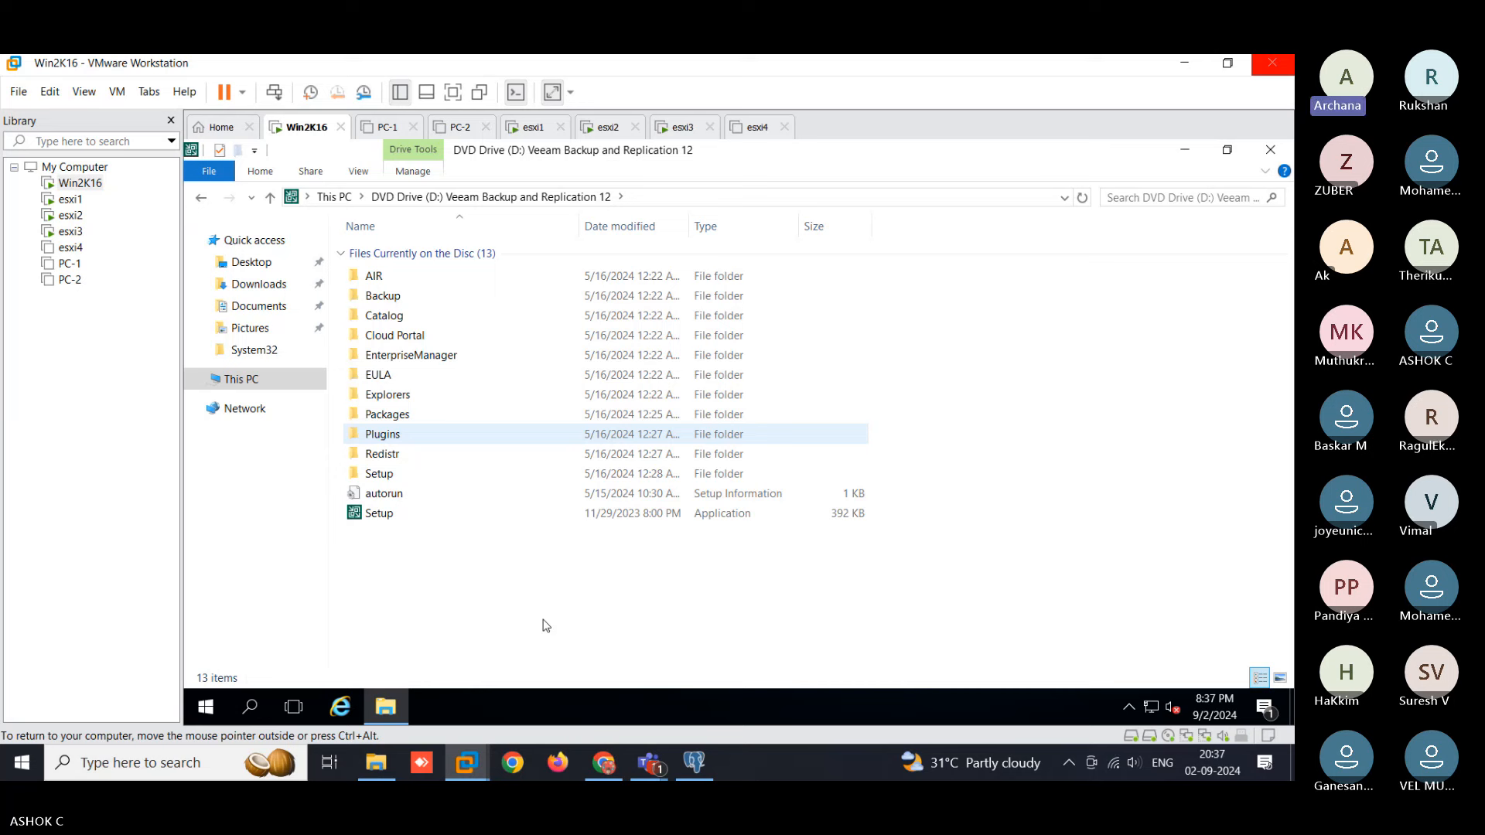
# - Launch the Veeam Setup application from DVD Drive (D:)
pyautogui.doubleClick(414, 513)
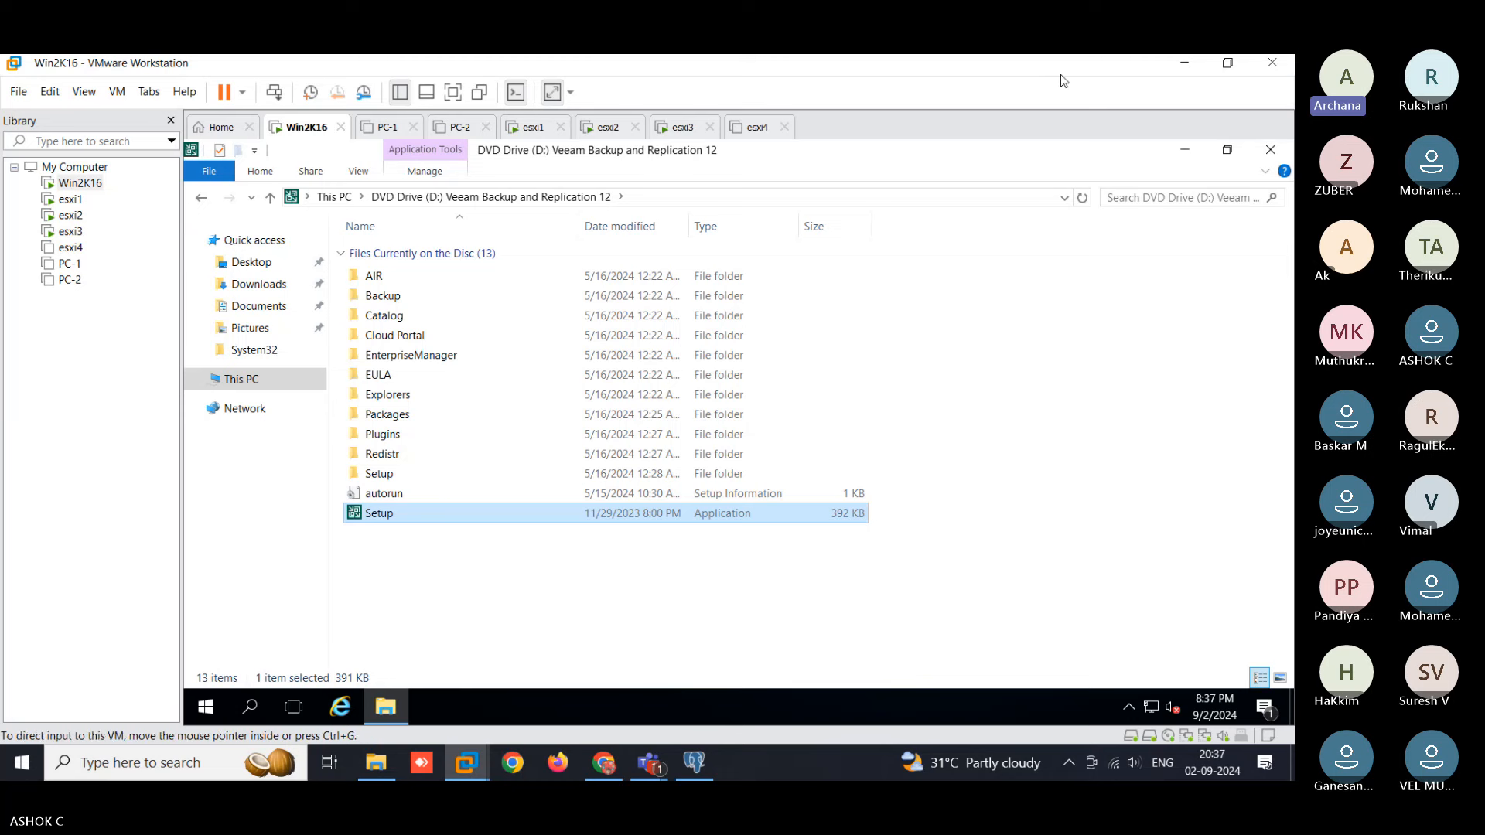
# - Refresh the Veeam disc listing and run Setup as administrator
pyautogui.click(1185, 151)
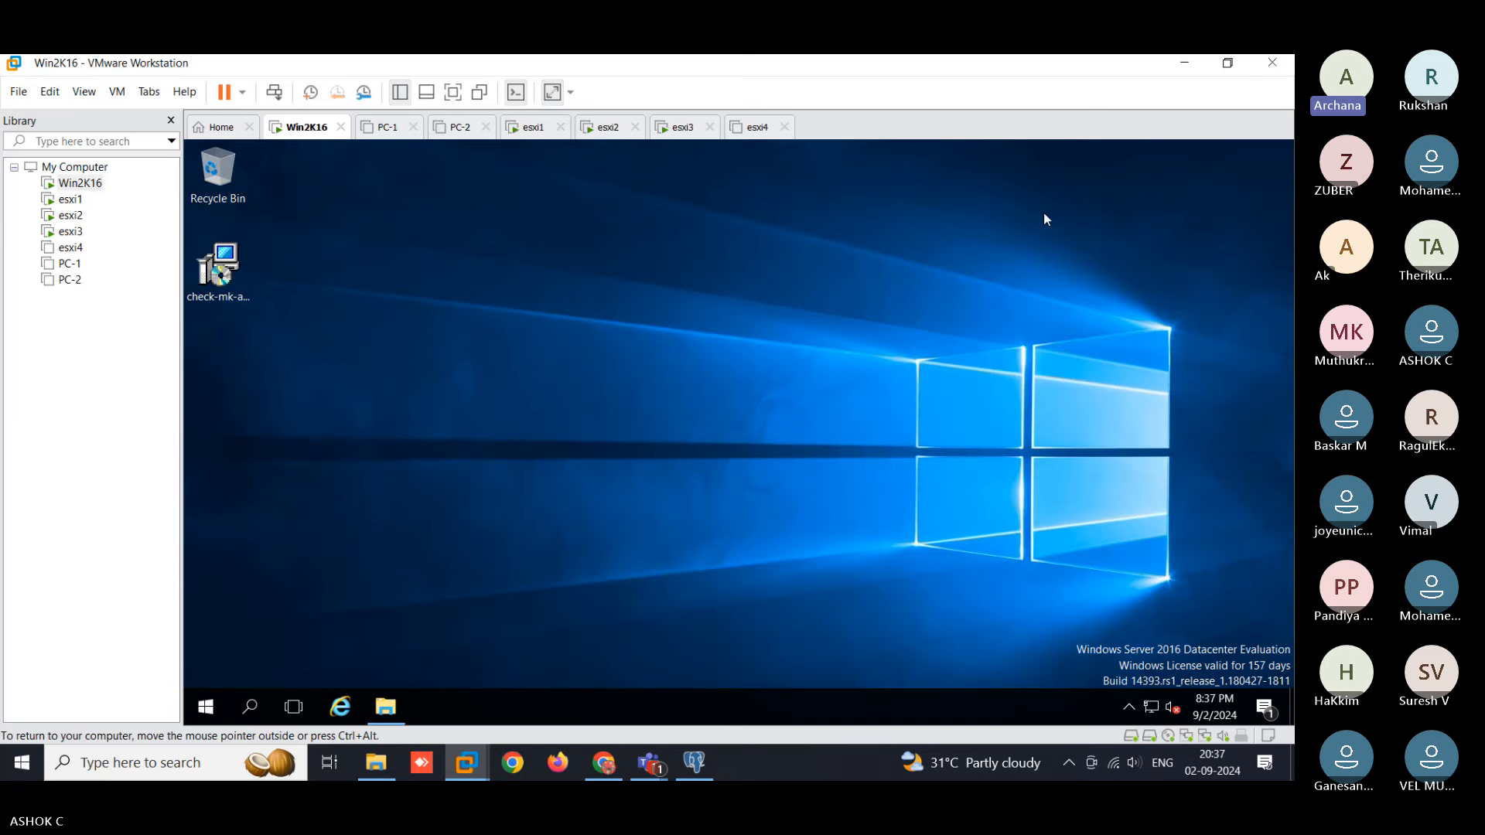
pyautogui.click(385, 707)
pyautogui.rightClick(423, 569)
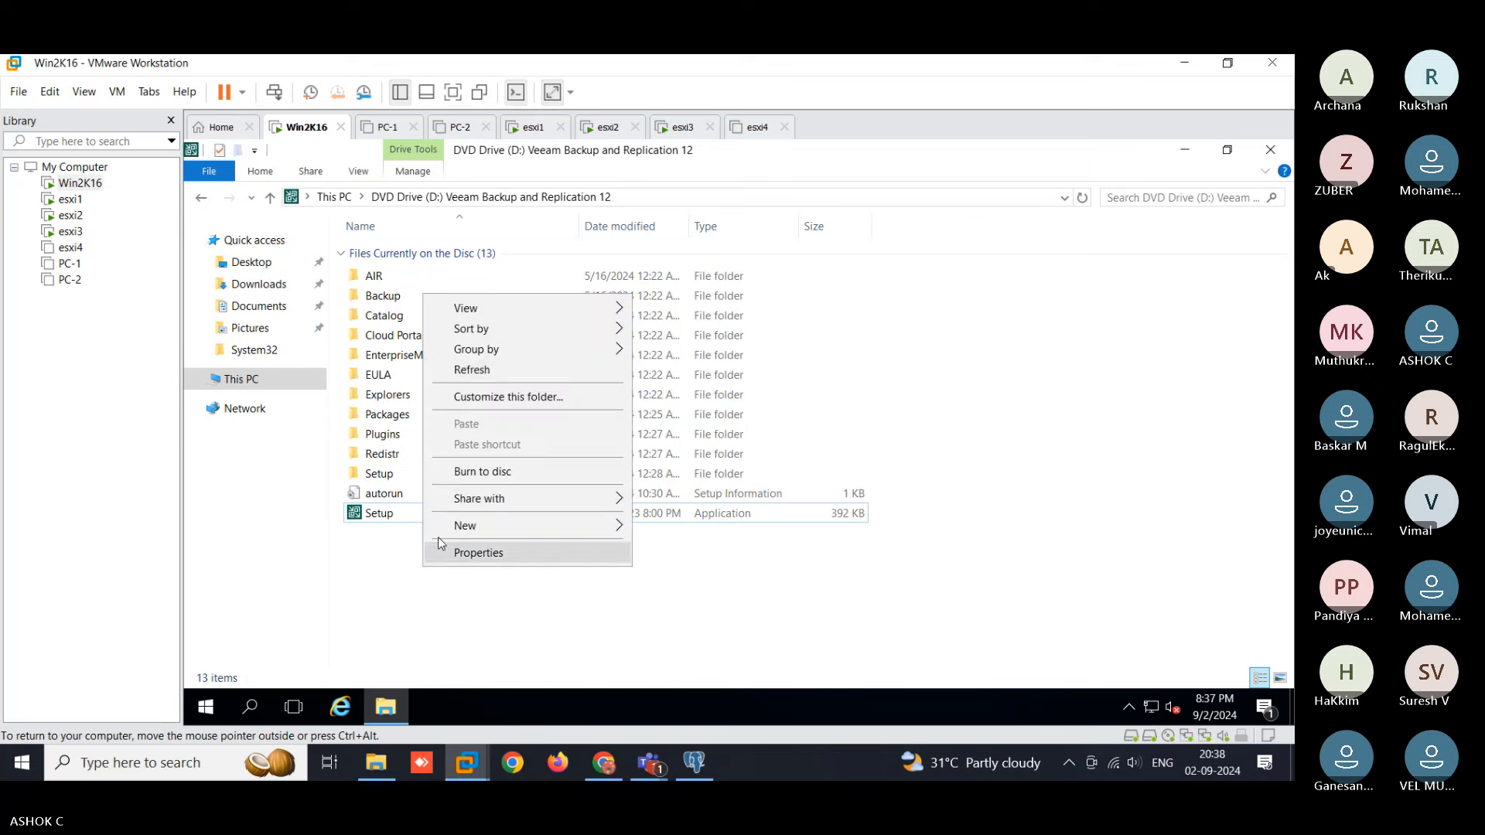
pyautogui.click(468, 370)
pyautogui.click(416, 517)
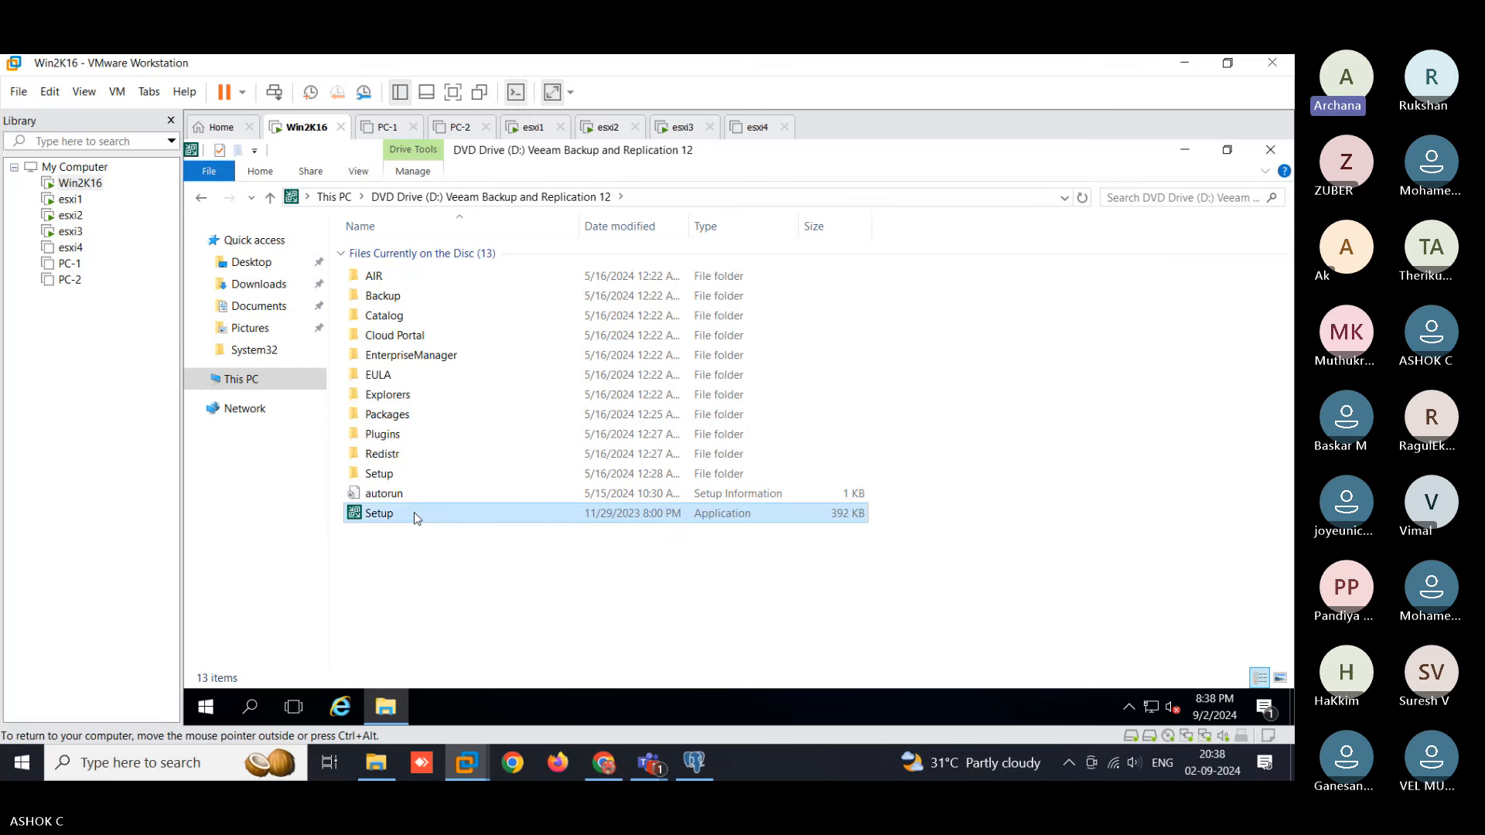
pyautogui.rightClick(416, 517)
pyautogui.click(458, 347)
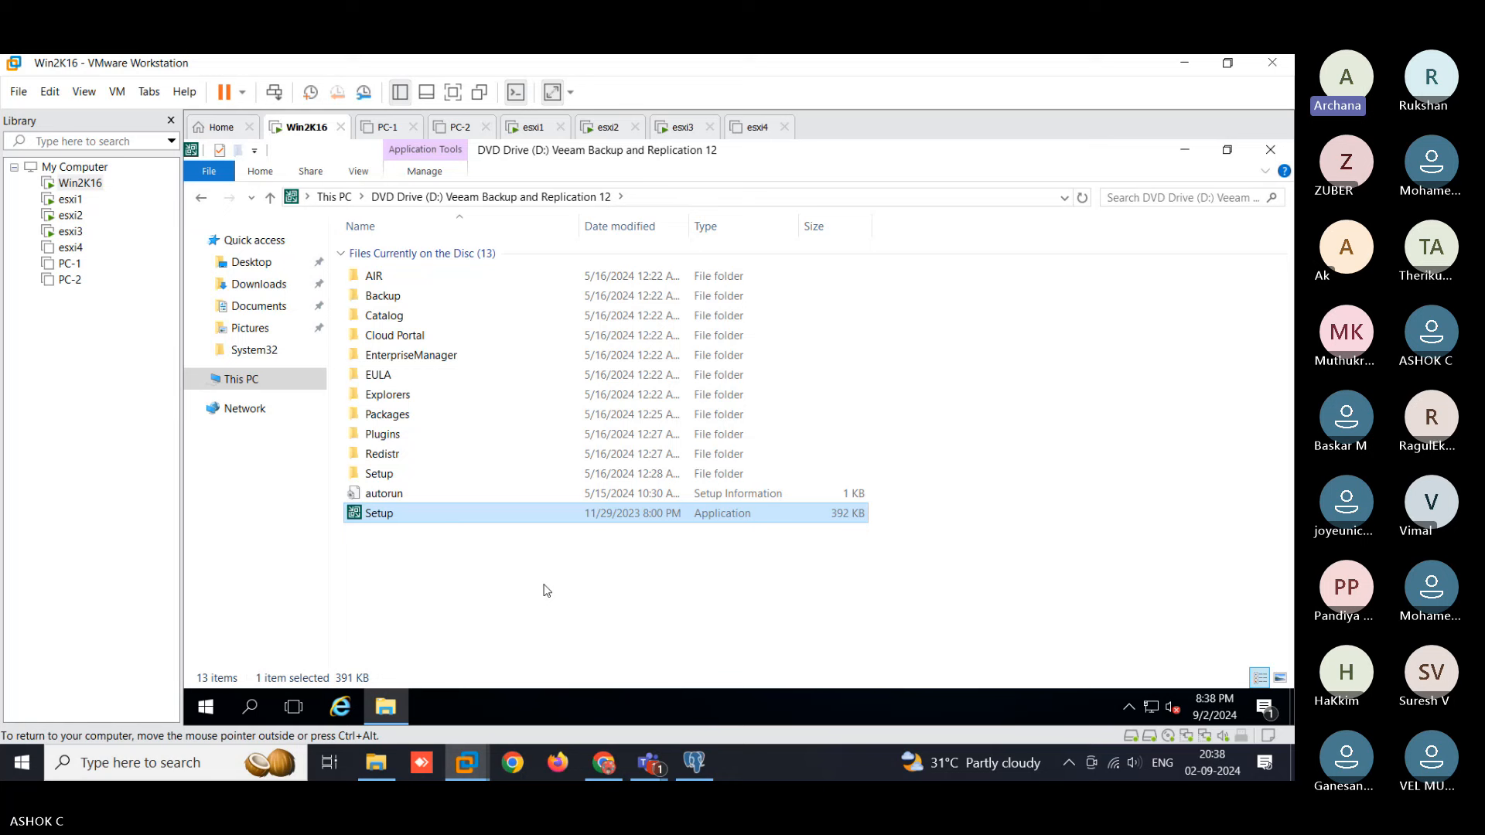
# - Refresh the disc listing, launch Setup again, then bring up the host's Veeam folder
pyautogui.click(1082, 198)
pyautogui.click(430, 556)
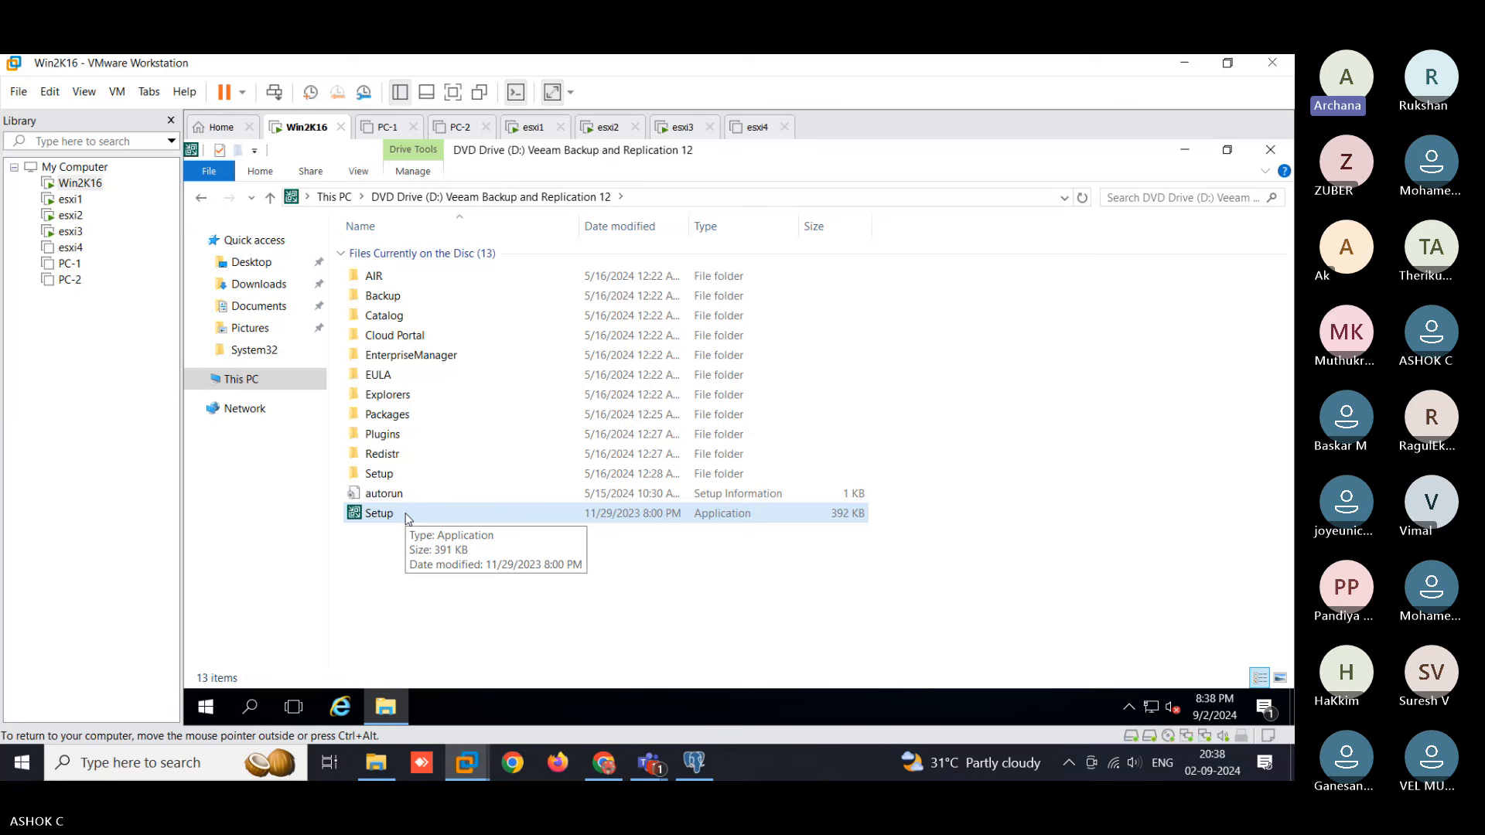
pyautogui.doubleClick(409, 515)
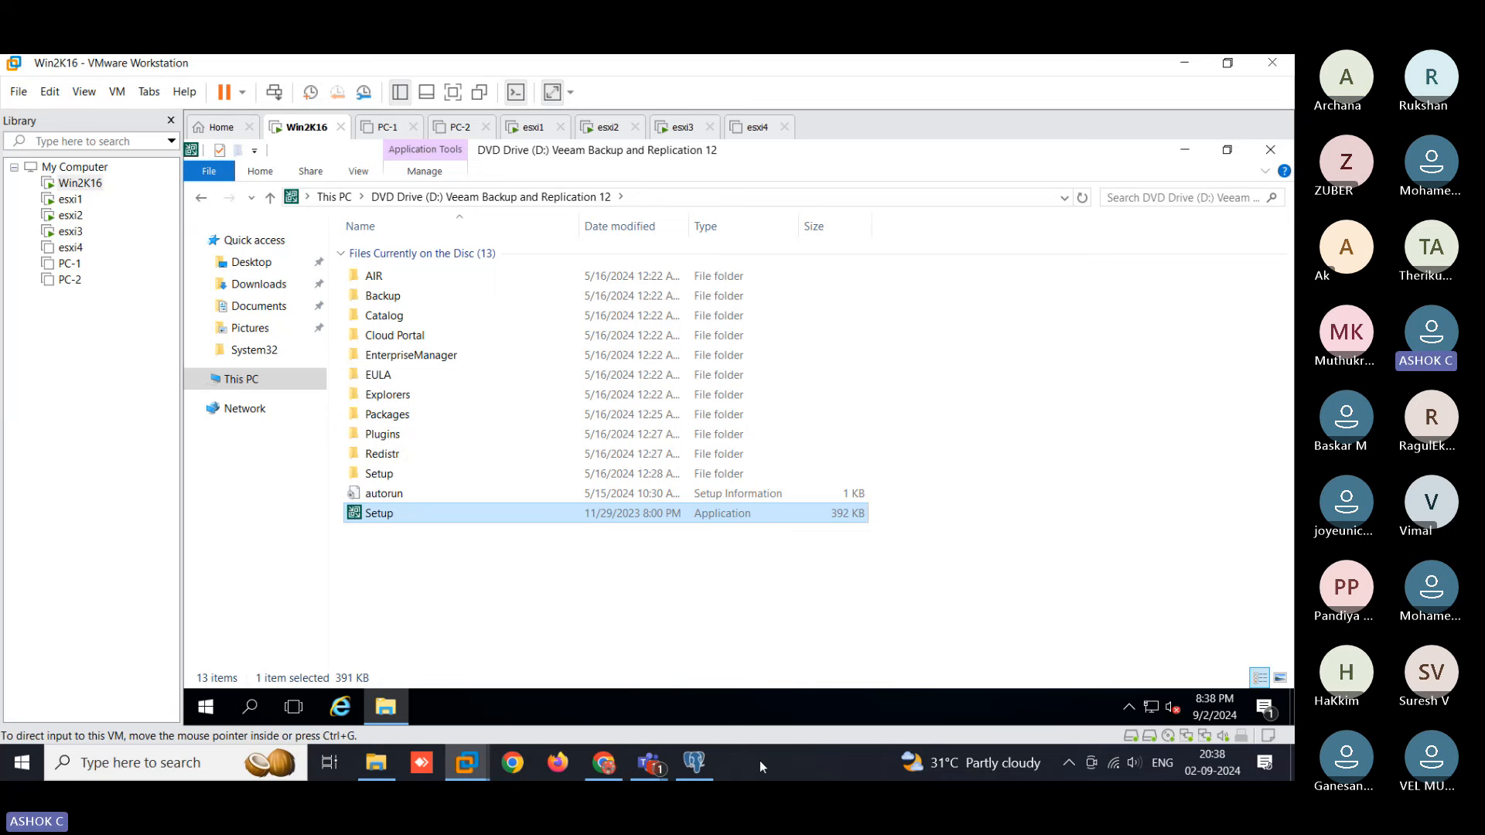
pyautogui.click(376, 764)
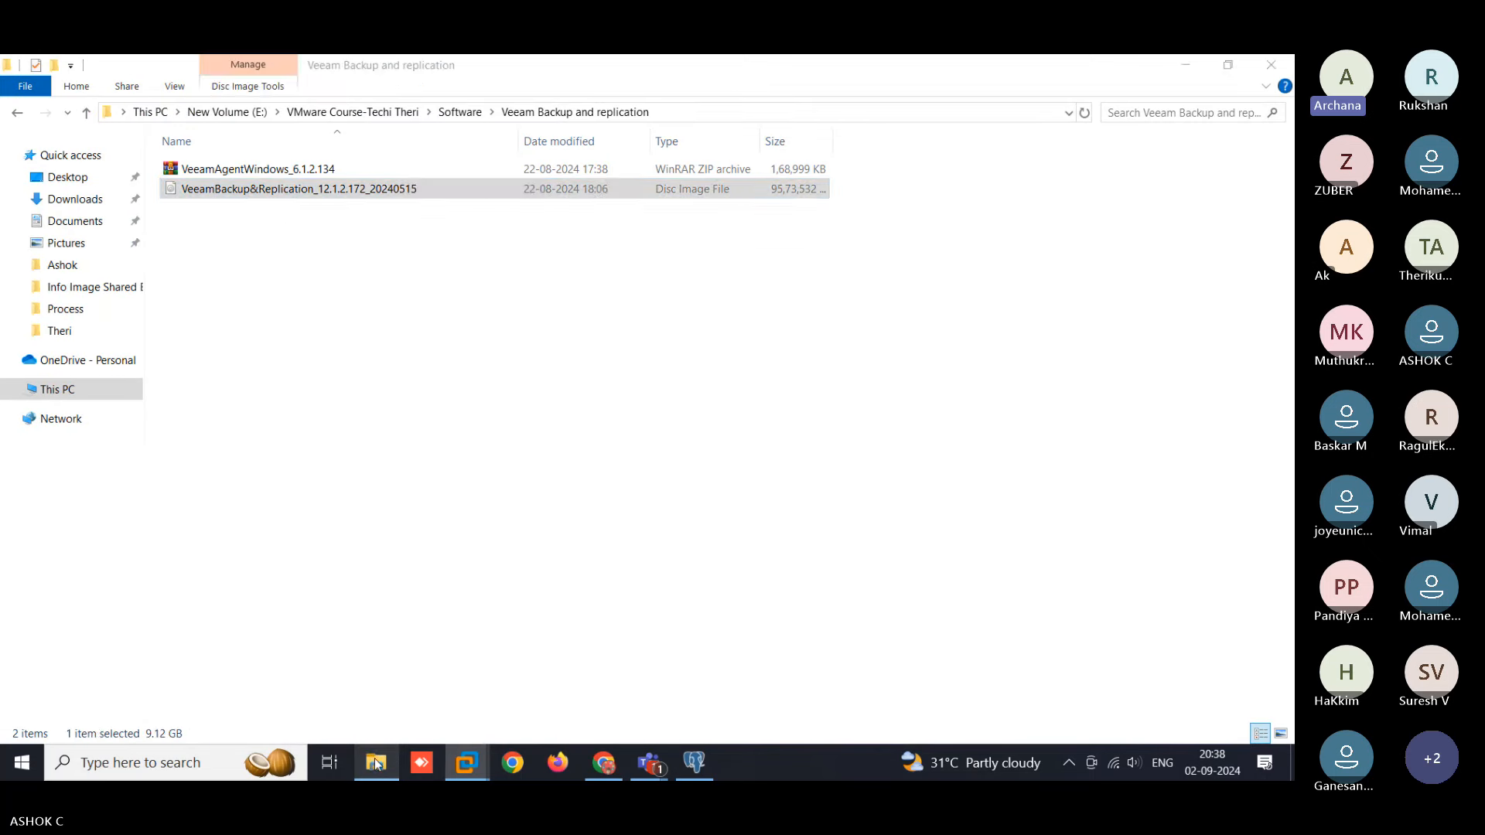
# - Mount the Veeam ISO on the host as drive F:, then return to the Win2K16 VM
pyautogui.doubleClick(268, 192)
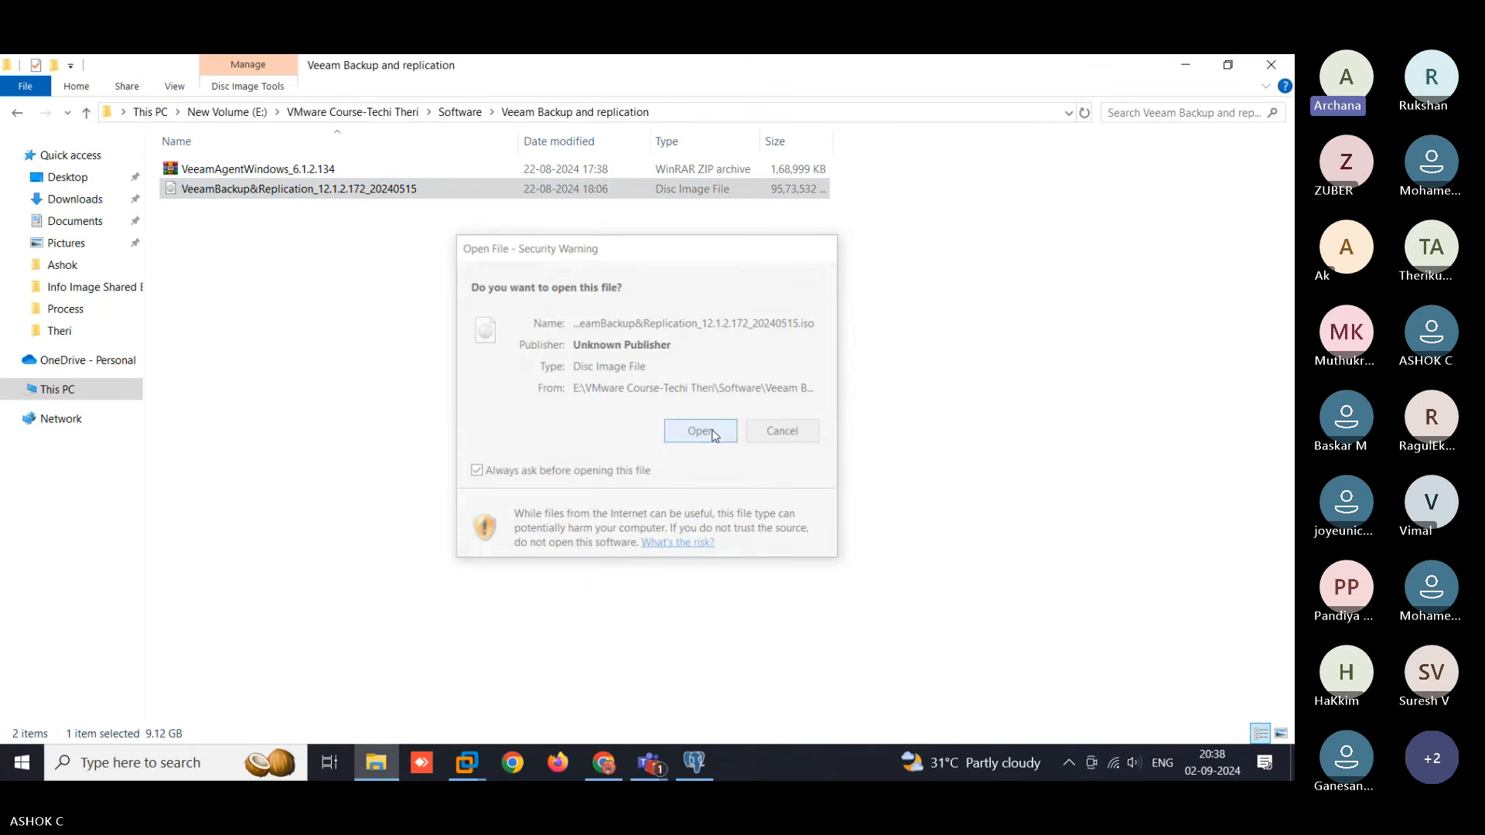
pyautogui.click(713, 433)
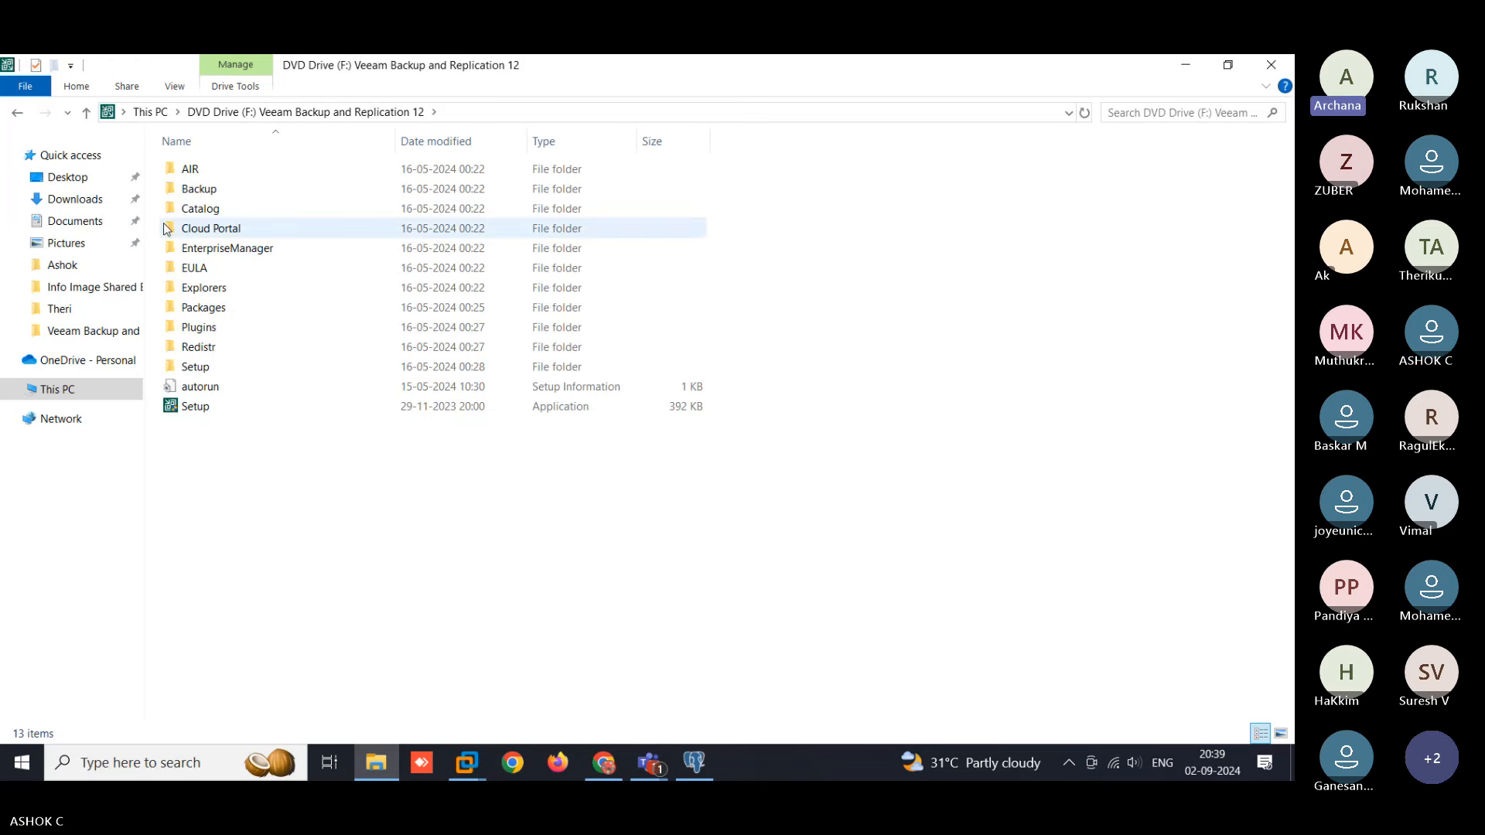
pyautogui.click(467, 762)
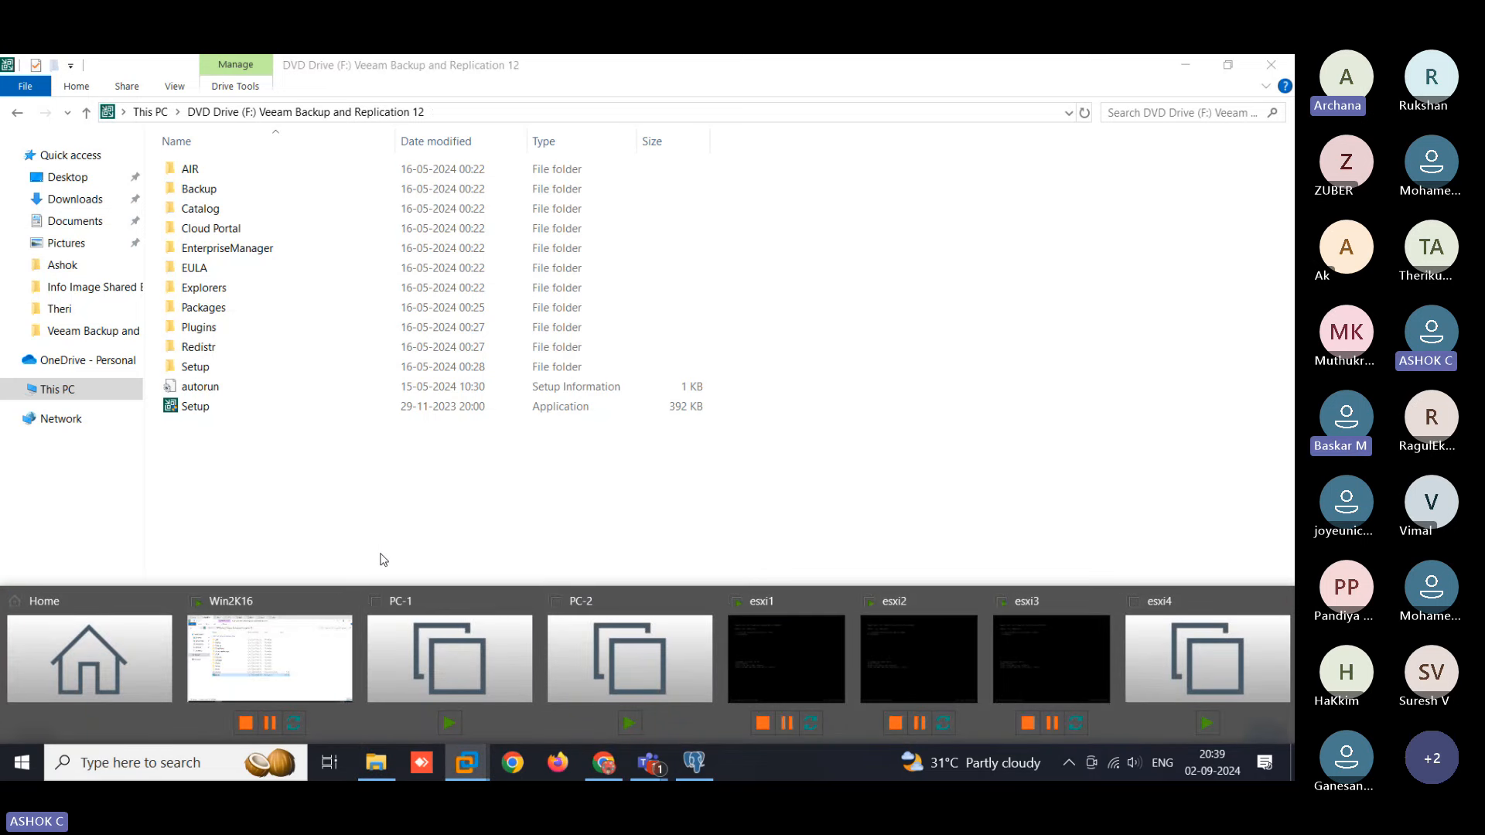
pyautogui.click(442, 484)
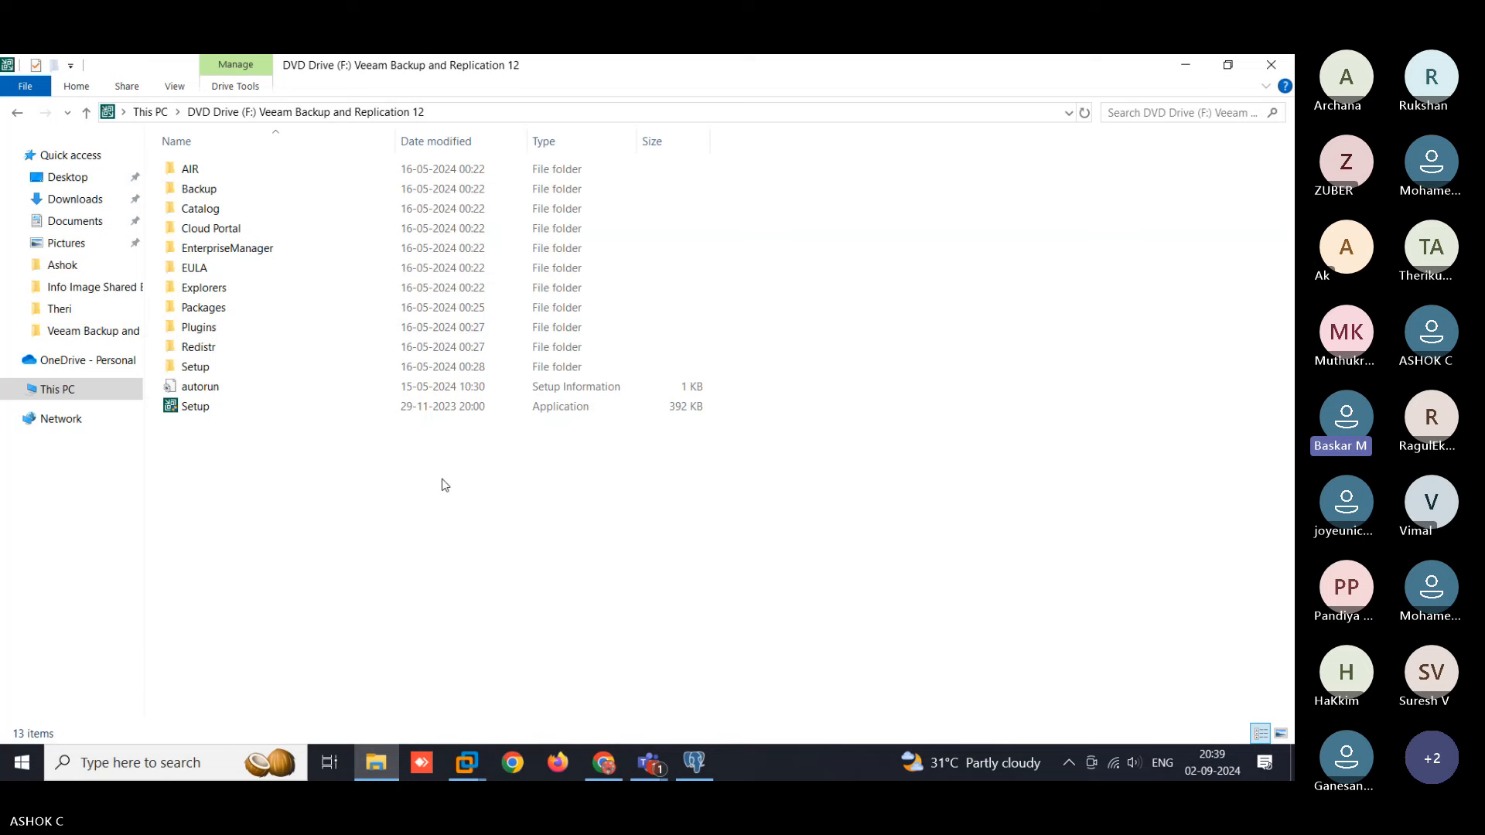
pyautogui.click(466, 762)
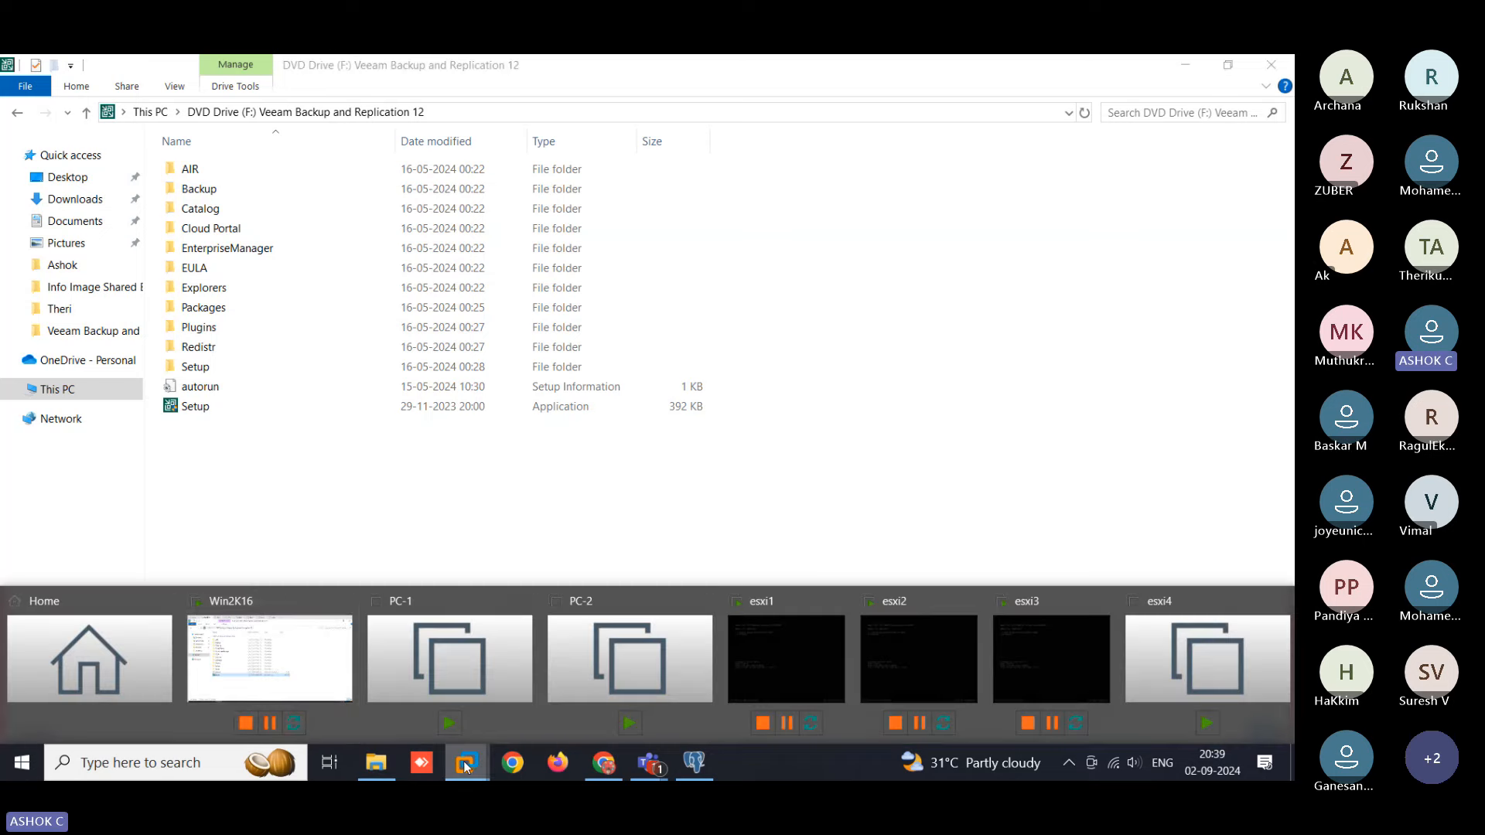
pyautogui.click(316, 691)
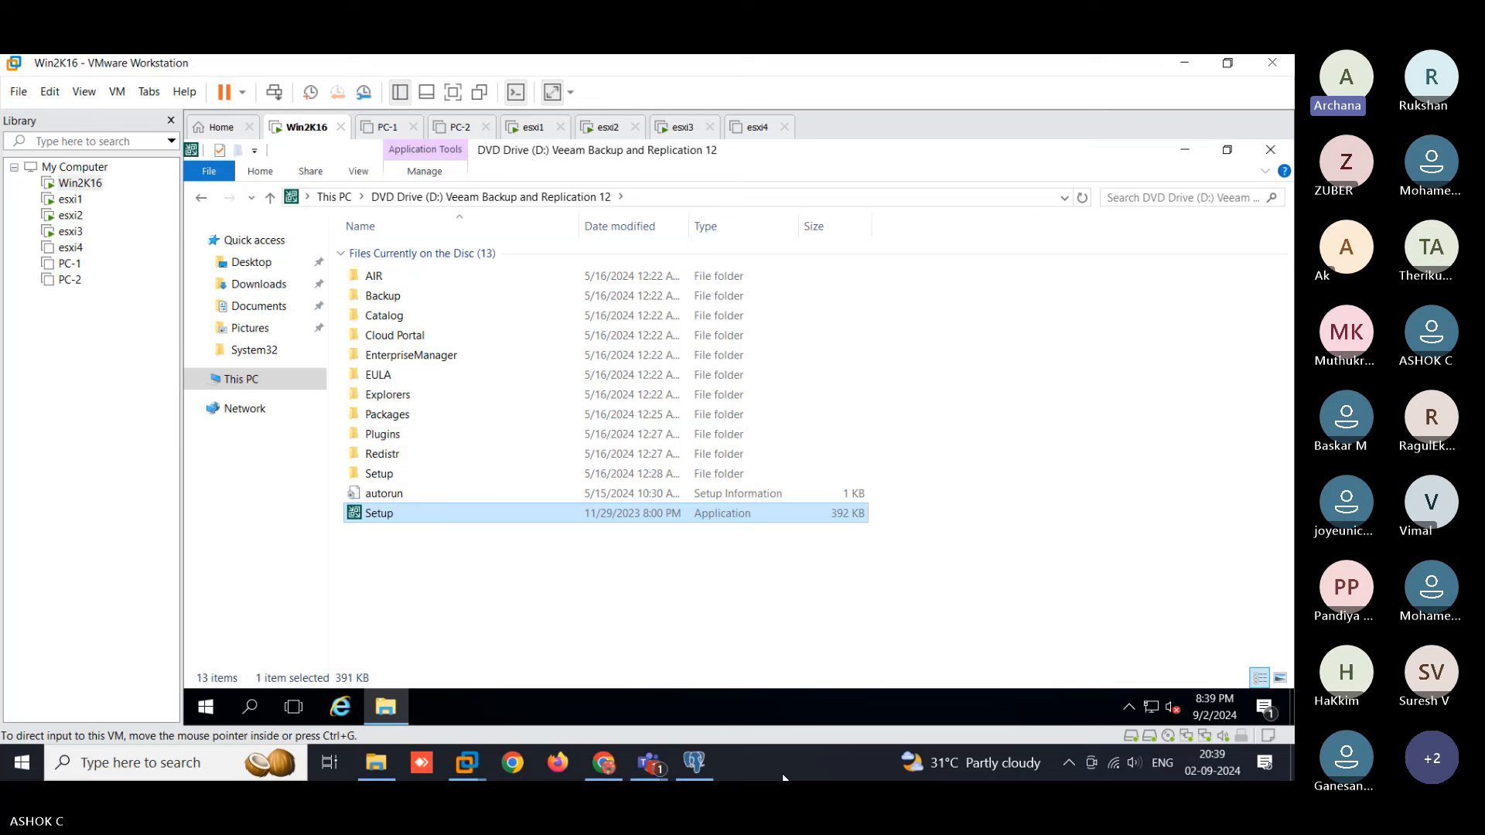
# - Run mstsc and connect to 192.168.2.108 with the administrator password, accepting the certificate
pyautogui.press('super+r')
pyautogui.write('ms')
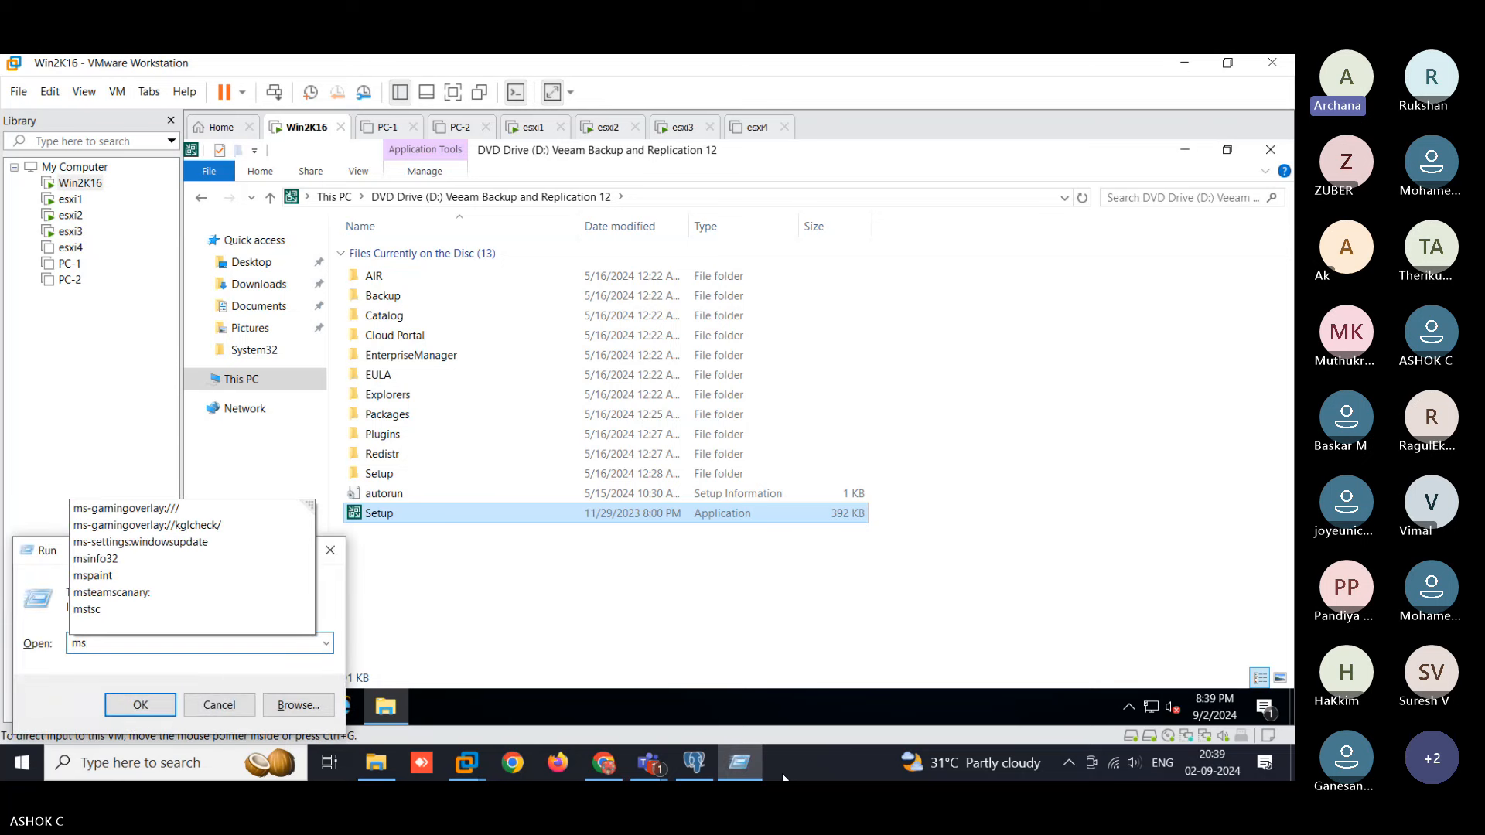
pyautogui.write('tsc')
pyautogui.press('Return')
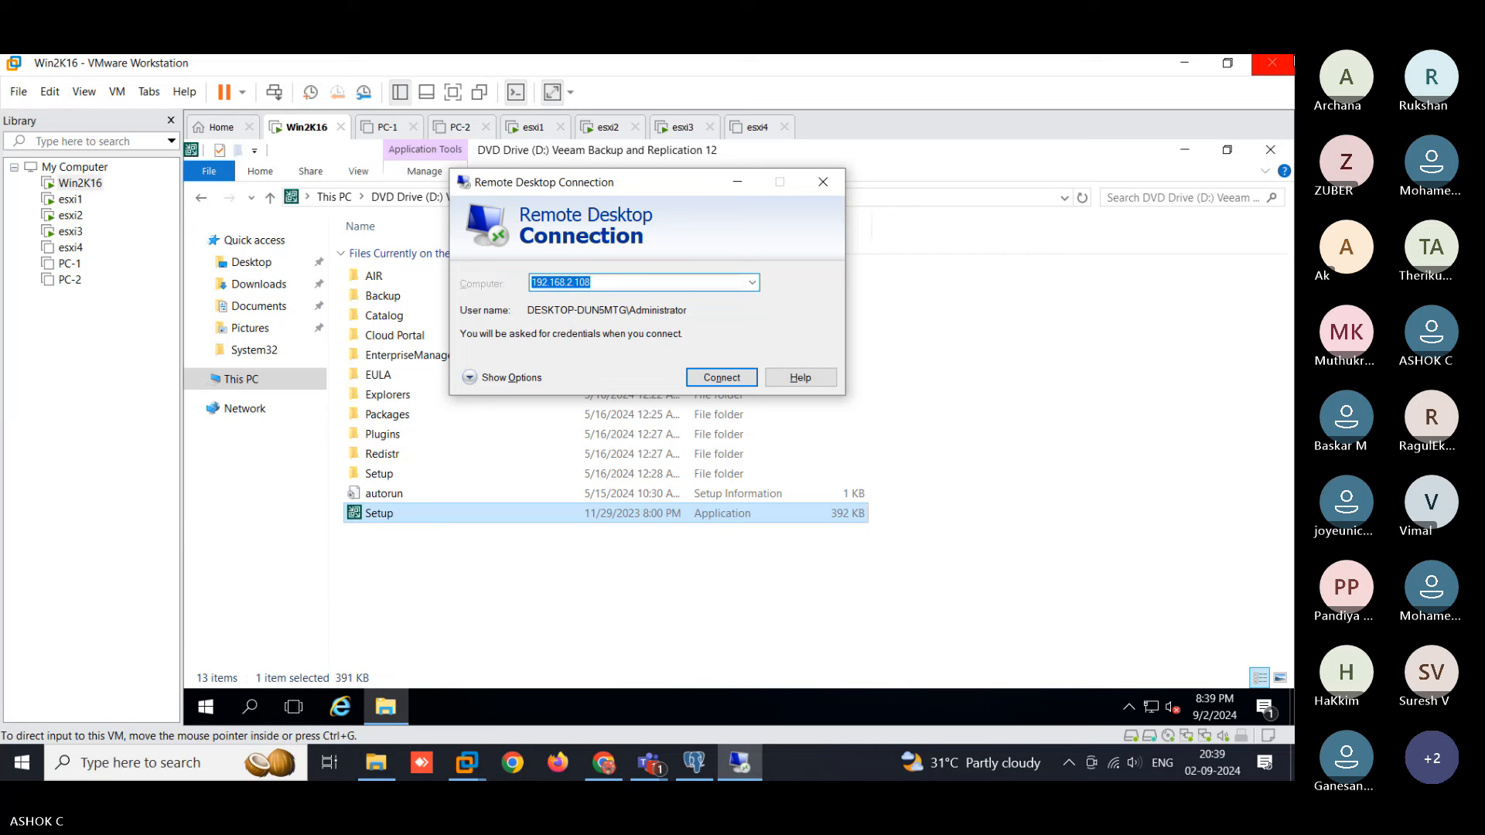
pyautogui.press('Return')
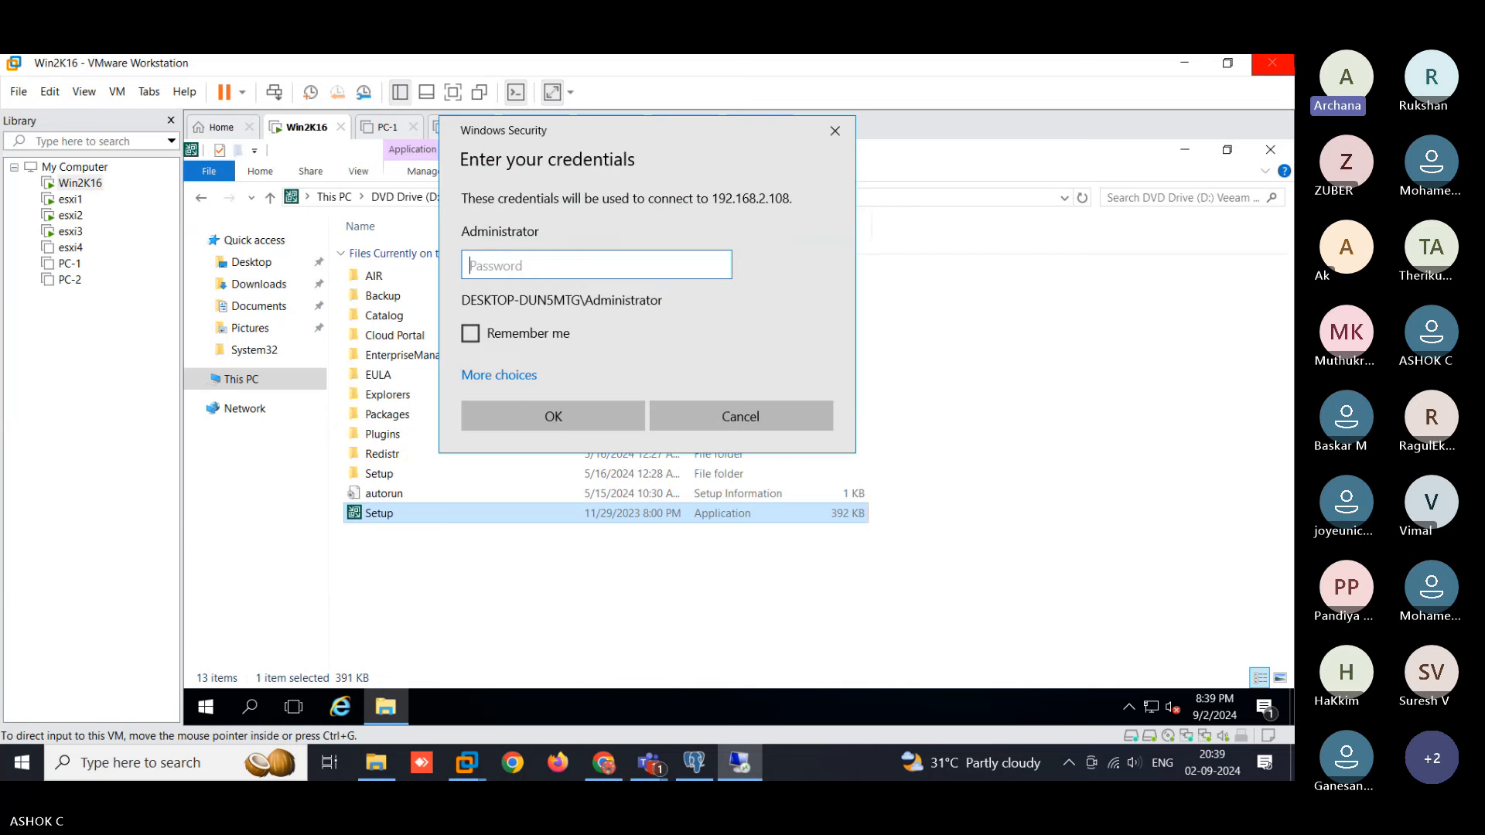
pyautogui.write('**********')
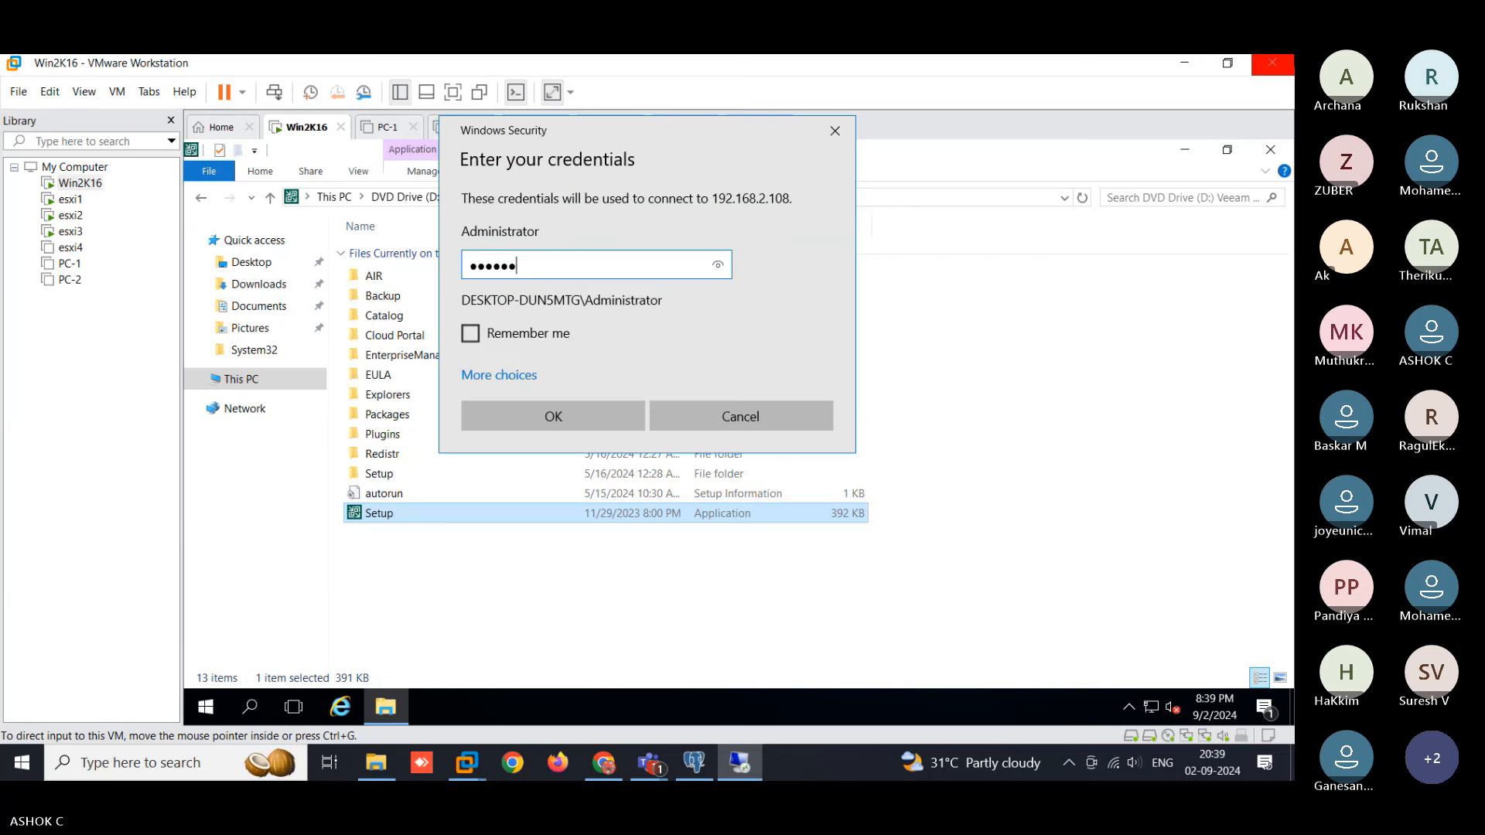
pyautogui.press('Return')
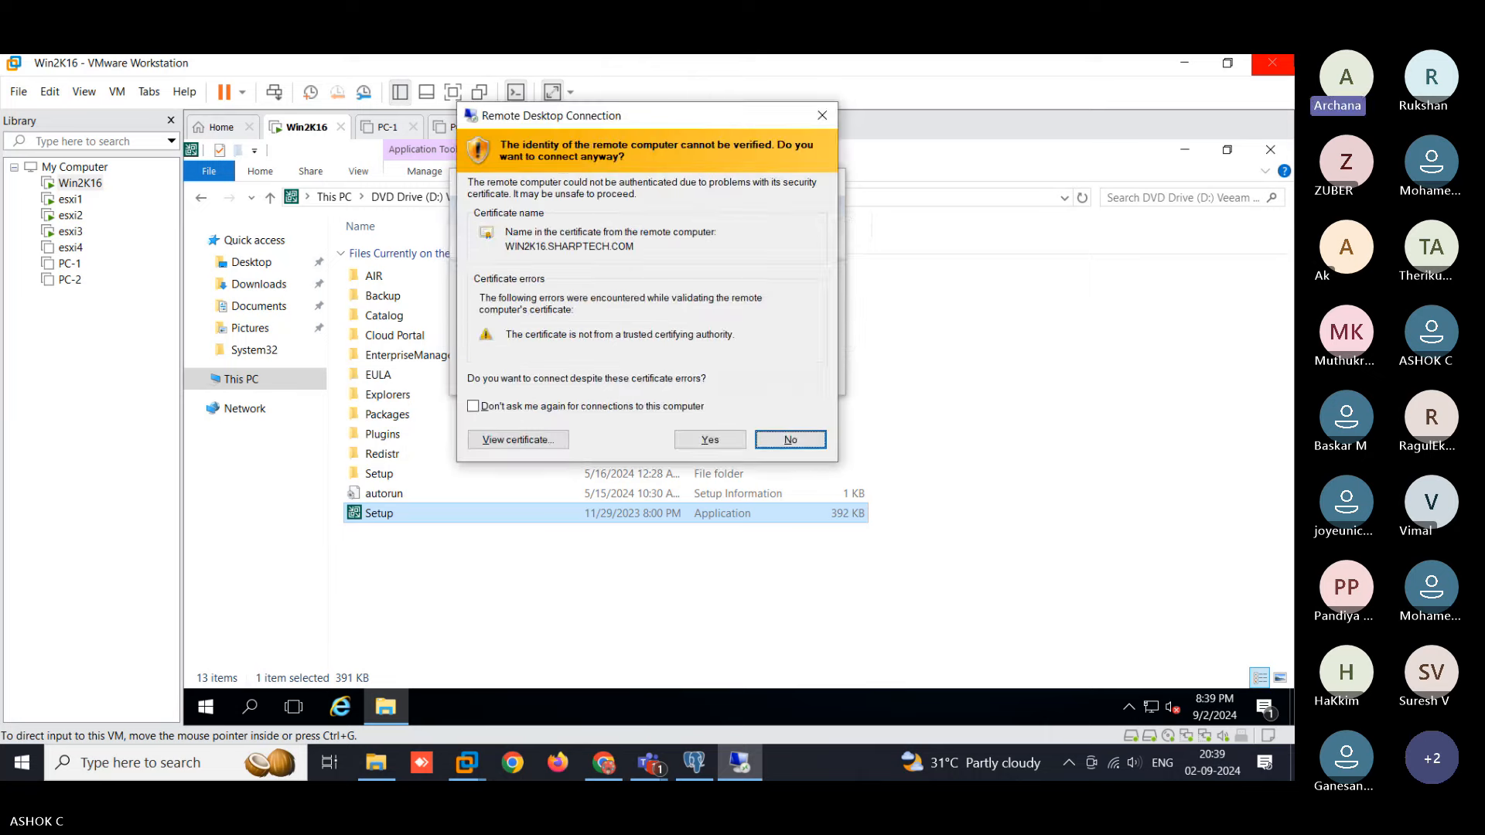
pyautogui.press('Return')
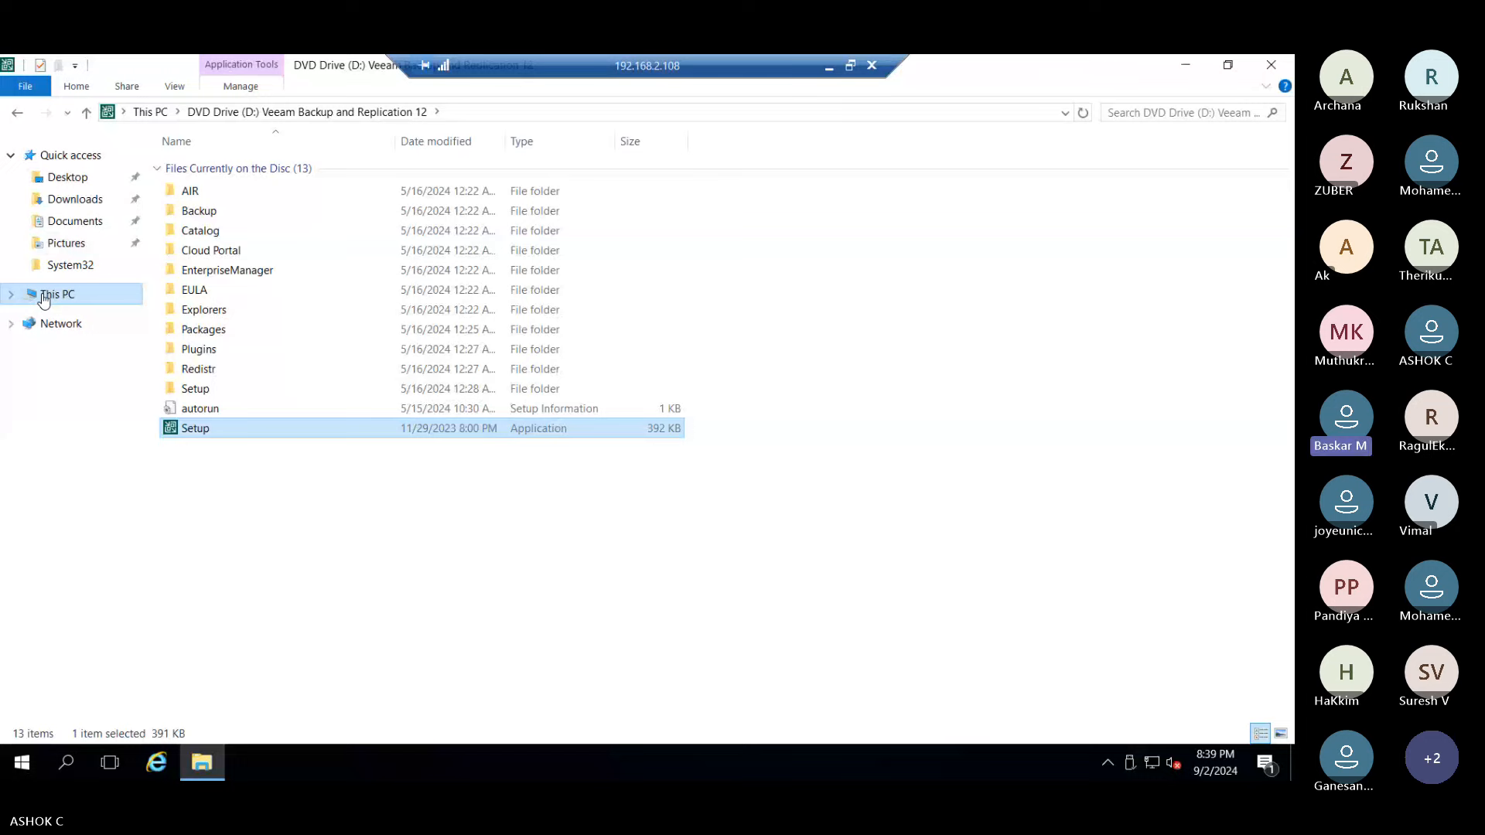
# - In the remote session, show This PC, minimize Explorer and refresh the server desktop
pyautogui.click(44, 298)
pyautogui.click(1186, 65)
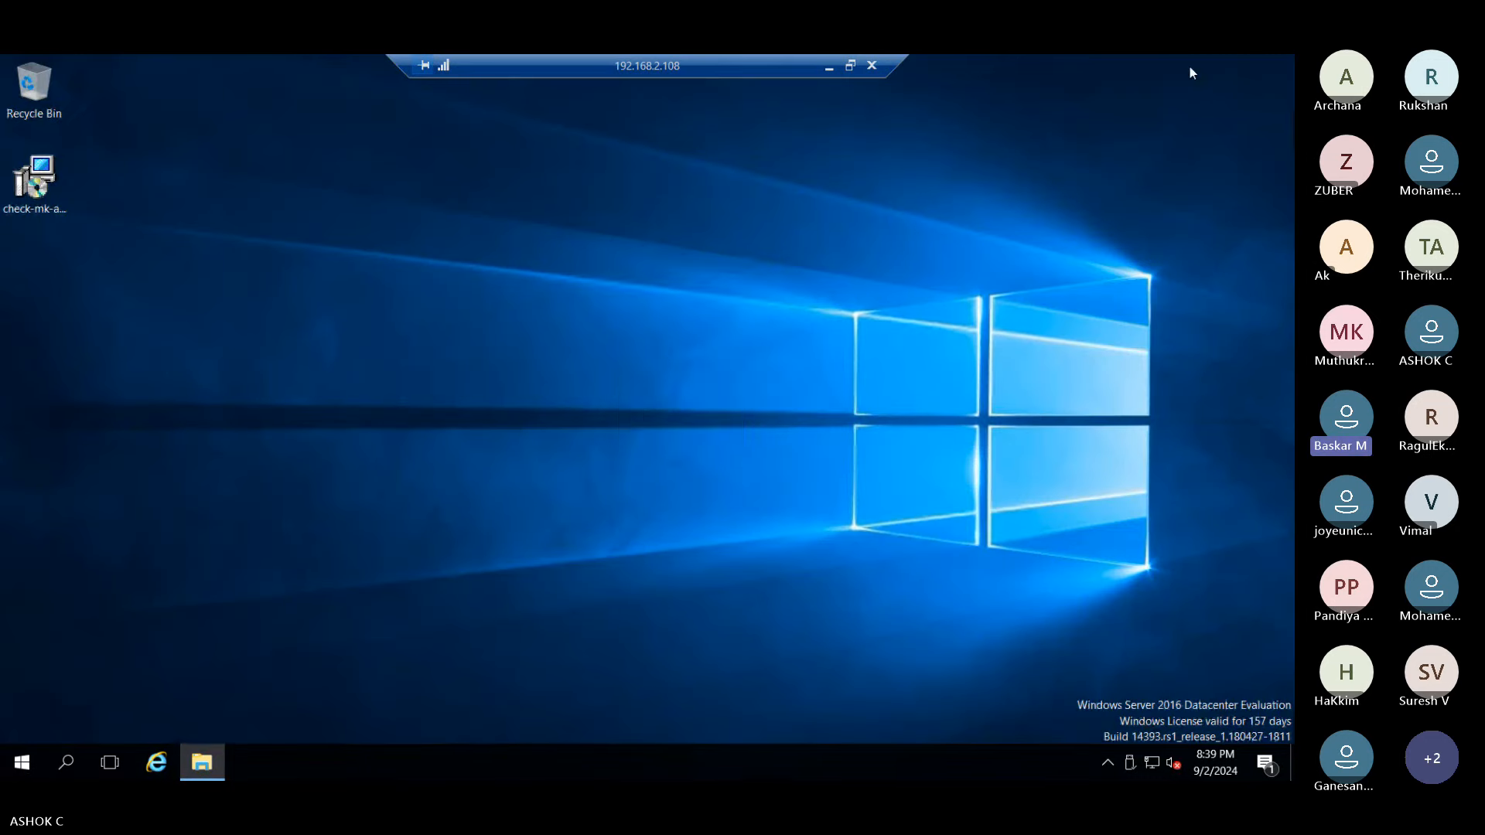
pyautogui.rightClick(608, 264)
pyautogui.click(627, 319)
# - On the host, open E:\VMware Course-Techi Theri\Software\Veeam Backup and replication and select both installer files
pyautogui.click(830, 68)
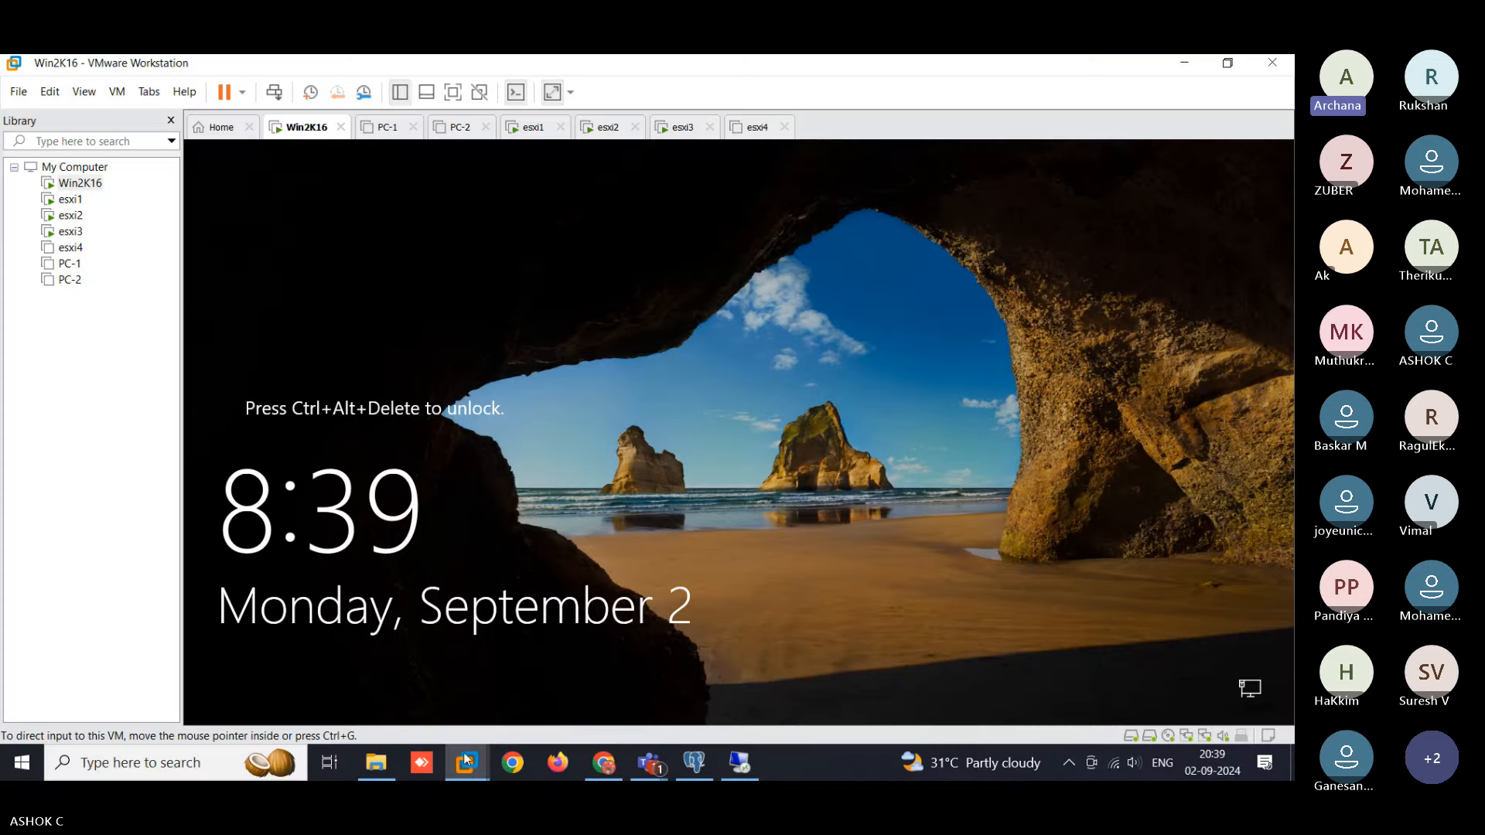
pyautogui.click(376, 763)
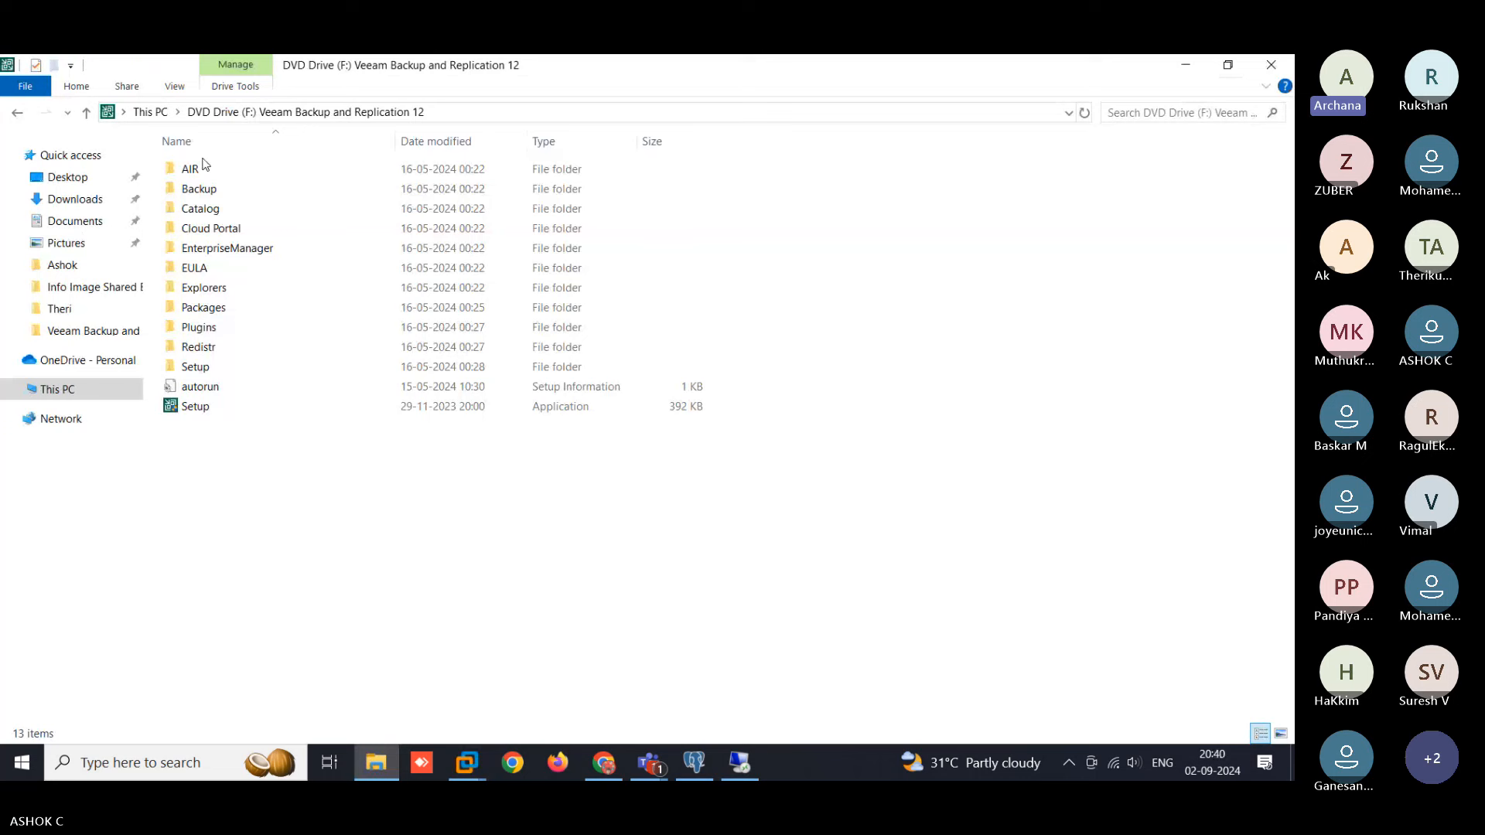
pyautogui.click(86, 389)
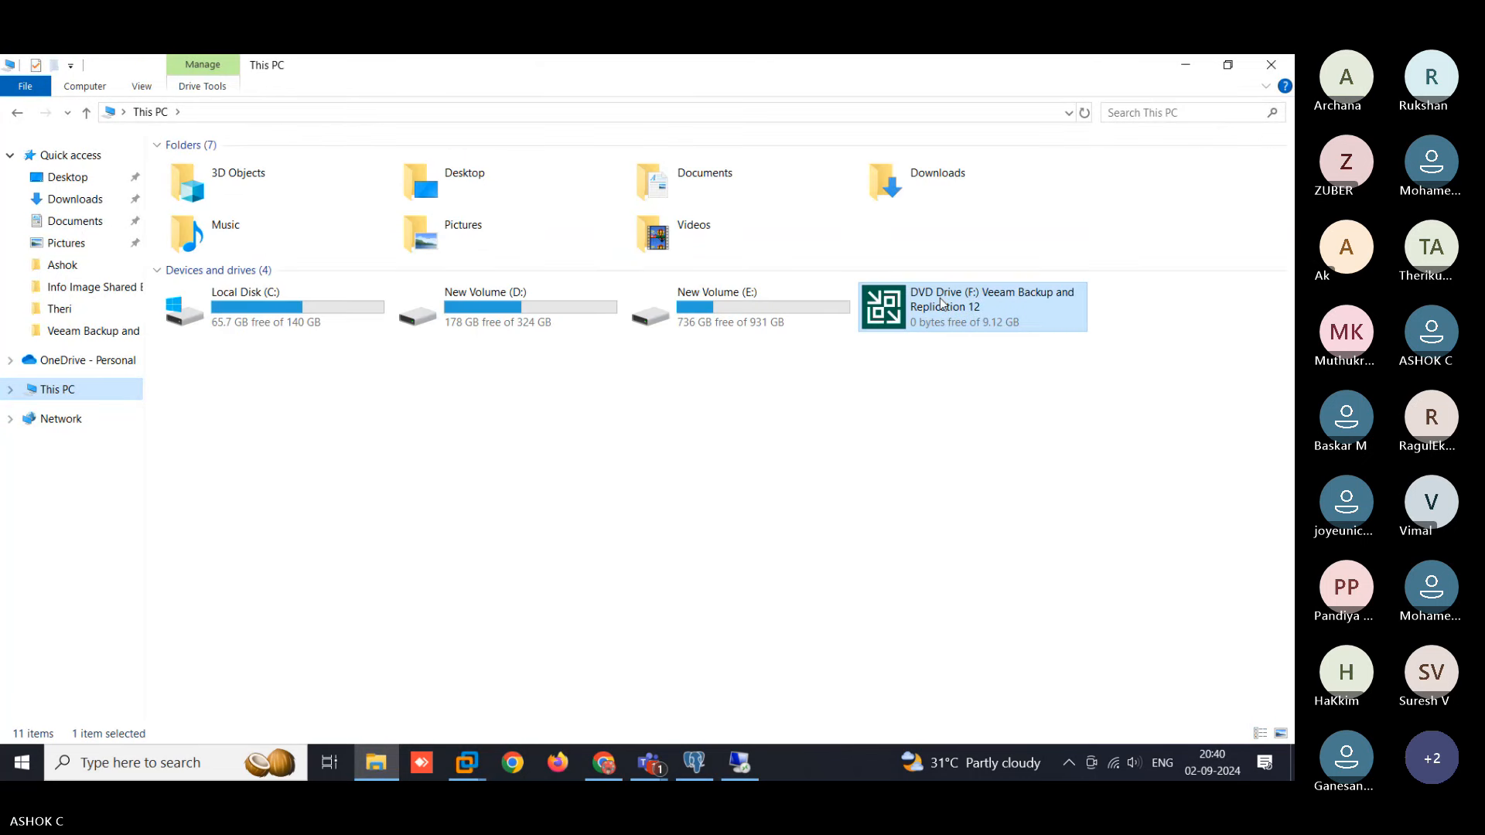
pyautogui.doubleClick(770, 321)
pyautogui.doubleClick(243, 192)
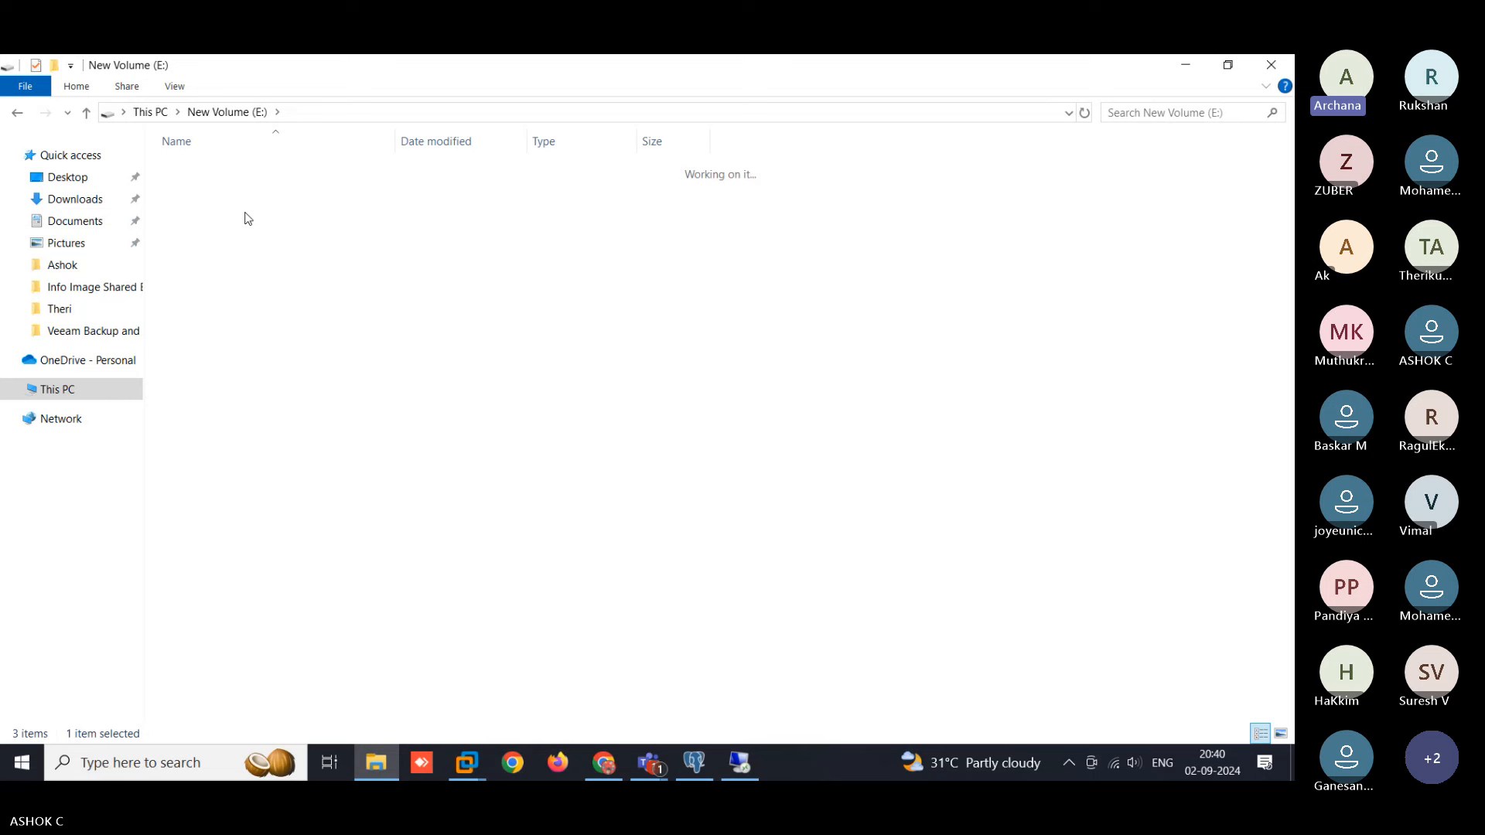
pyautogui.doubleClick(244, 215)
pyautogui.doubleClick(249, 289)
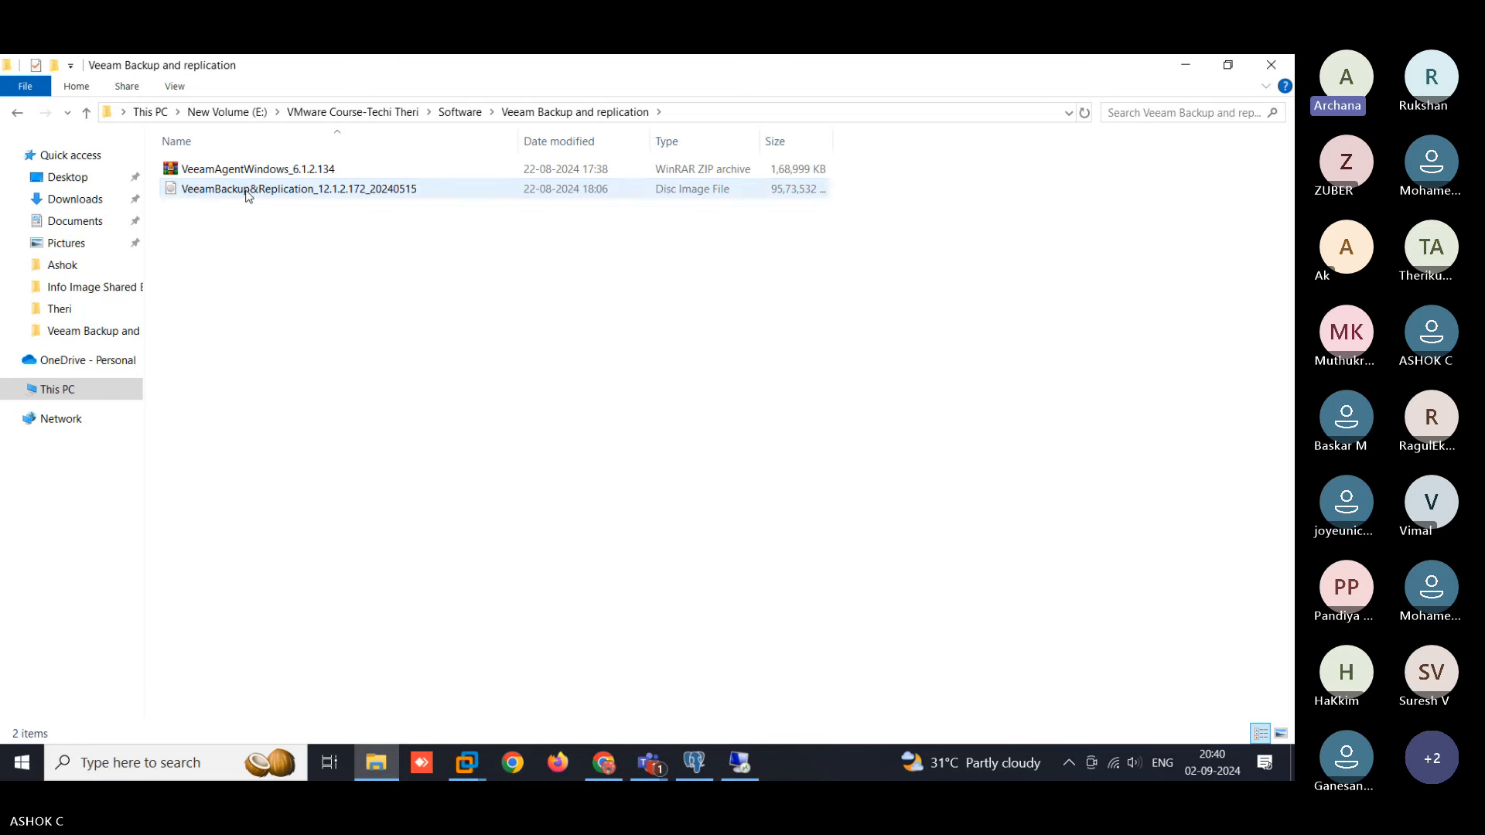
pyautogui.click(248, 193)
pyautogui.click(492, 336)
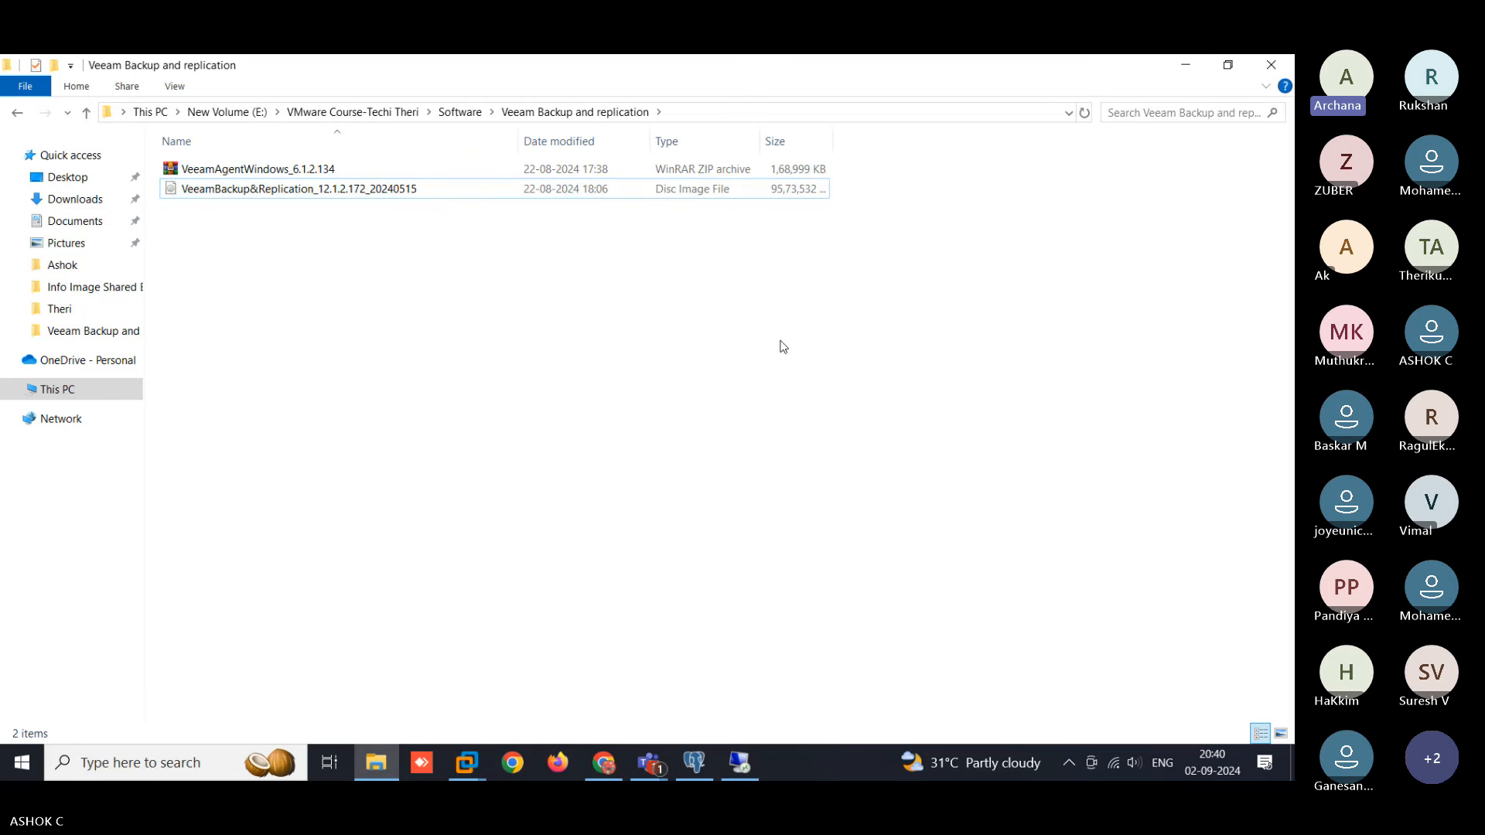
pyautogui.moveTo(782, 341); pyautogui.dragTo(294, 163)
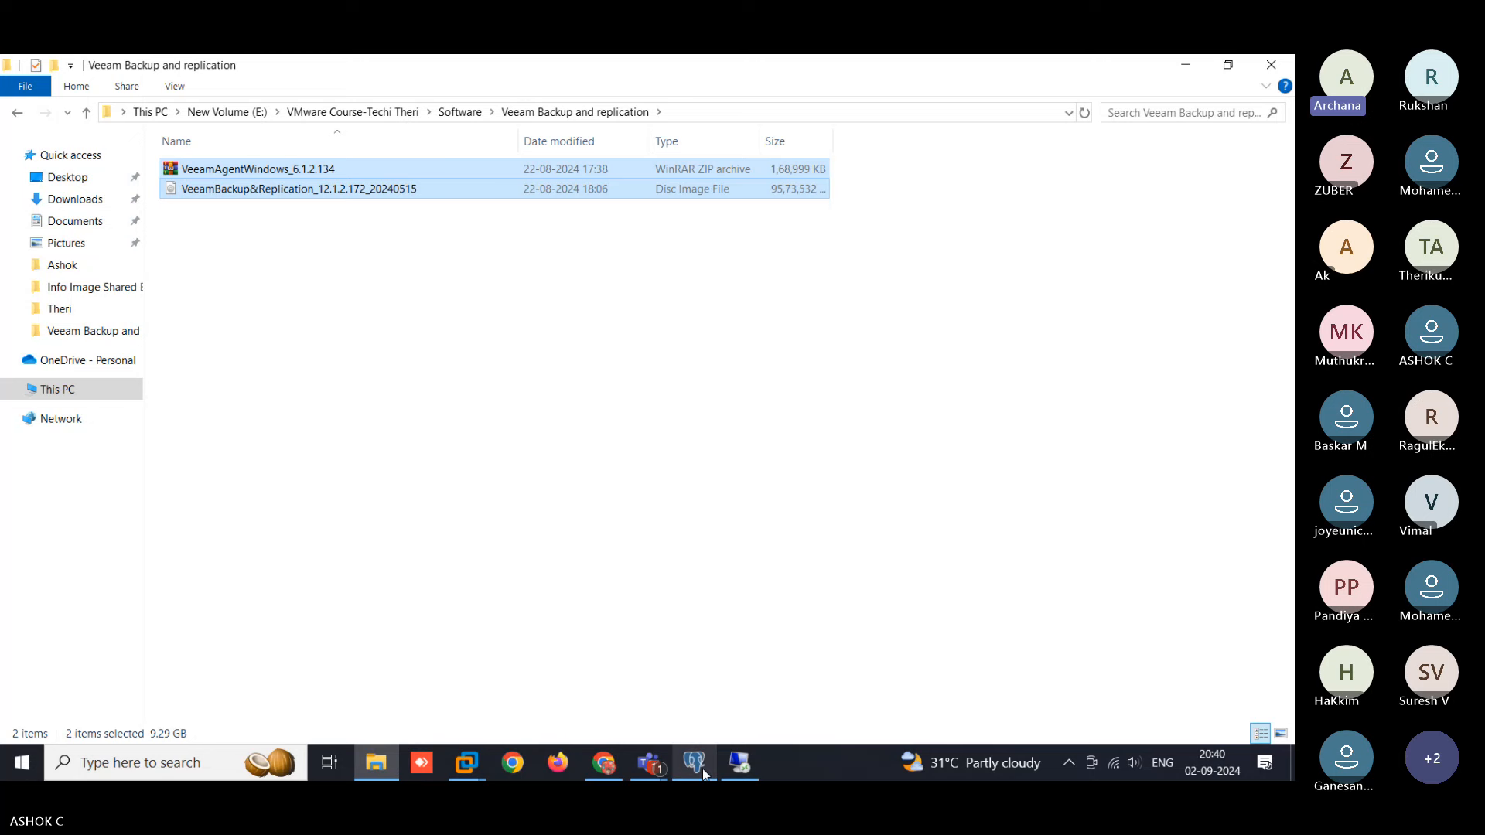
pyautogui.click(740, 764)
pyautogui.rightClick(251, 295)
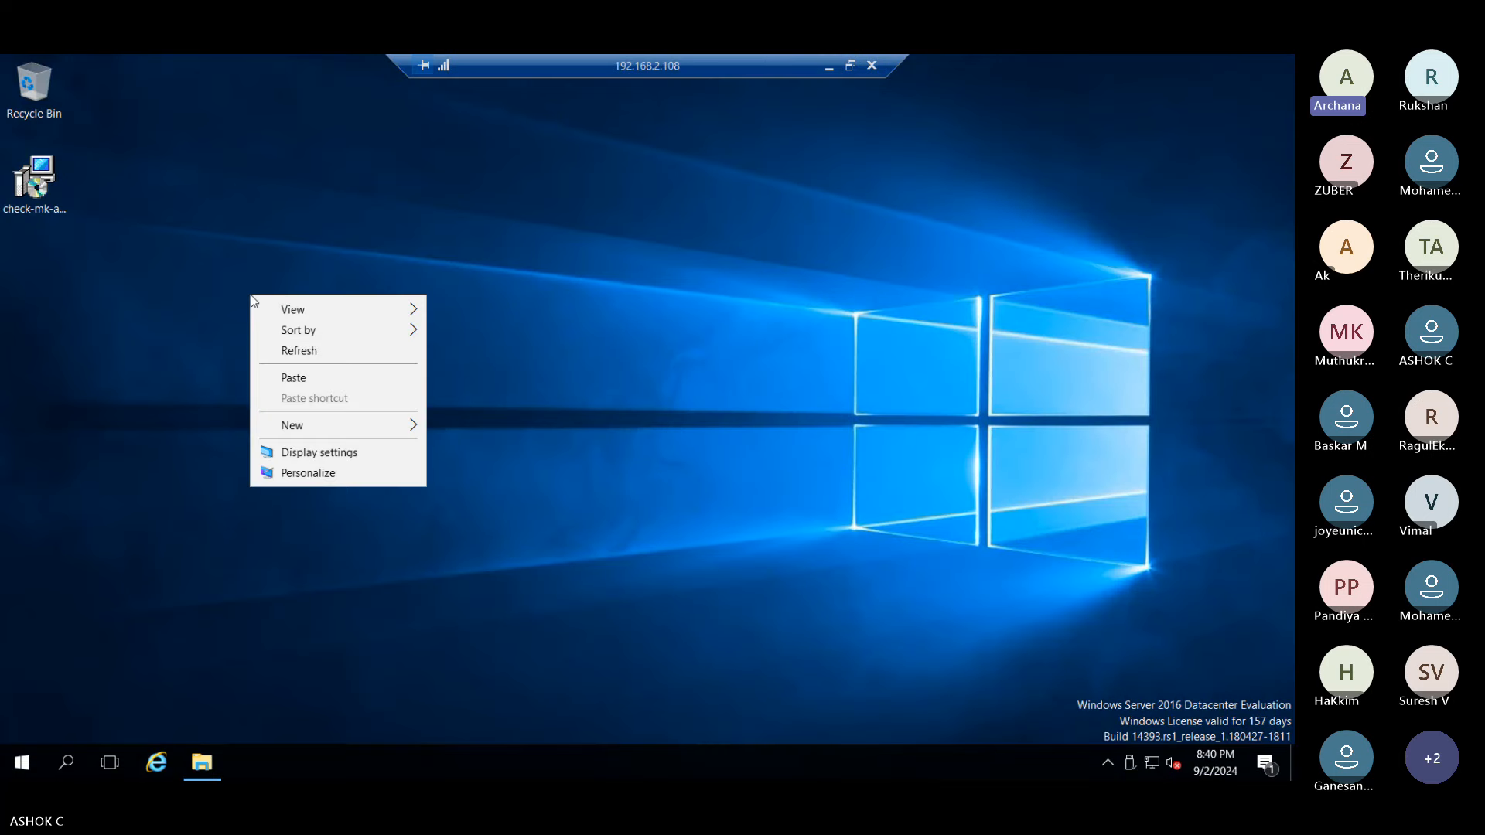
pyautogui.moveTo(309, 425)
pyautogui.click(444, 427)
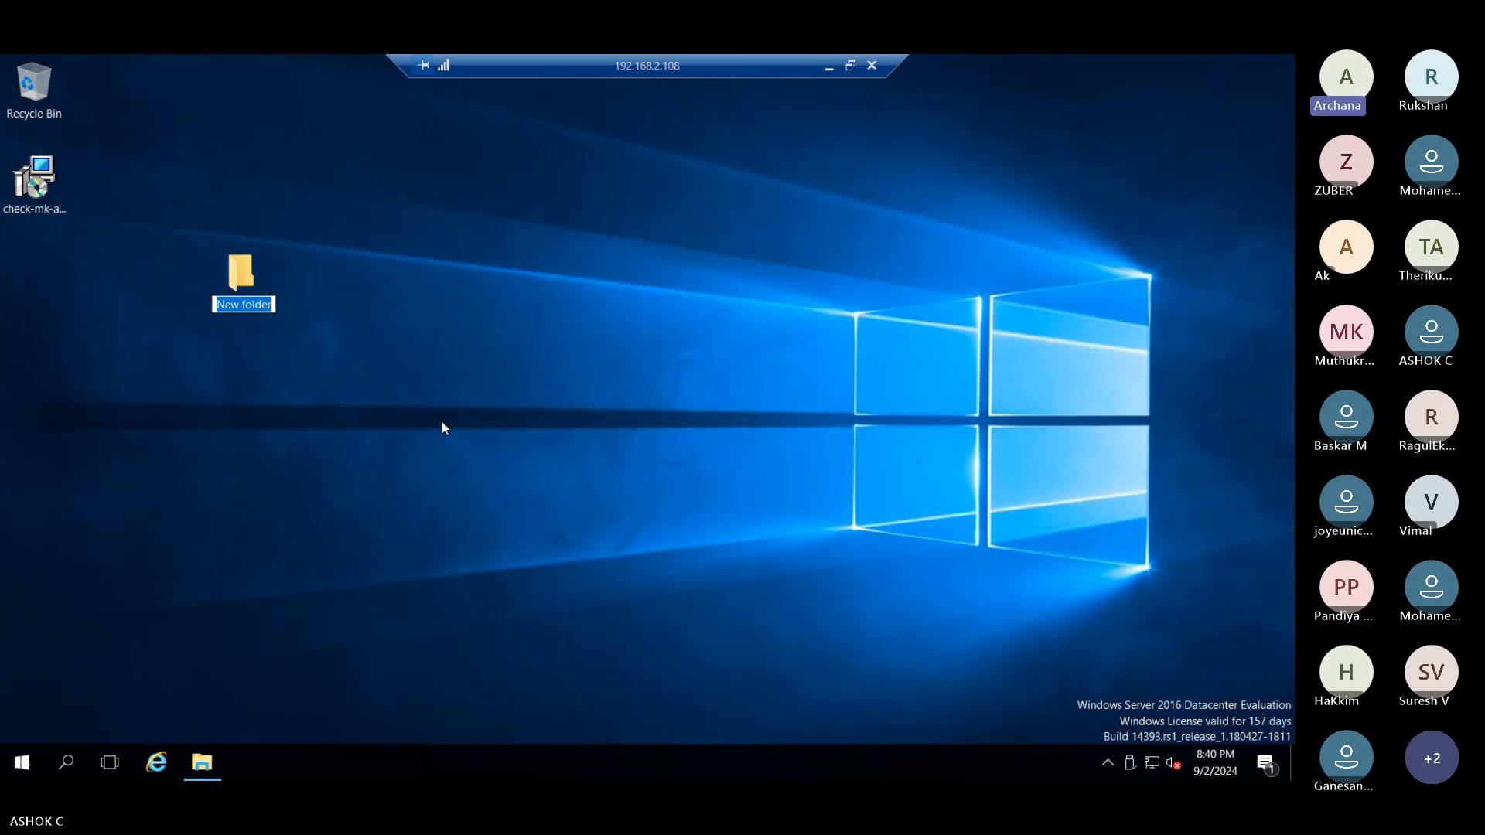
pyautogui.write('veeam backup')
pyautogui.press('Return')
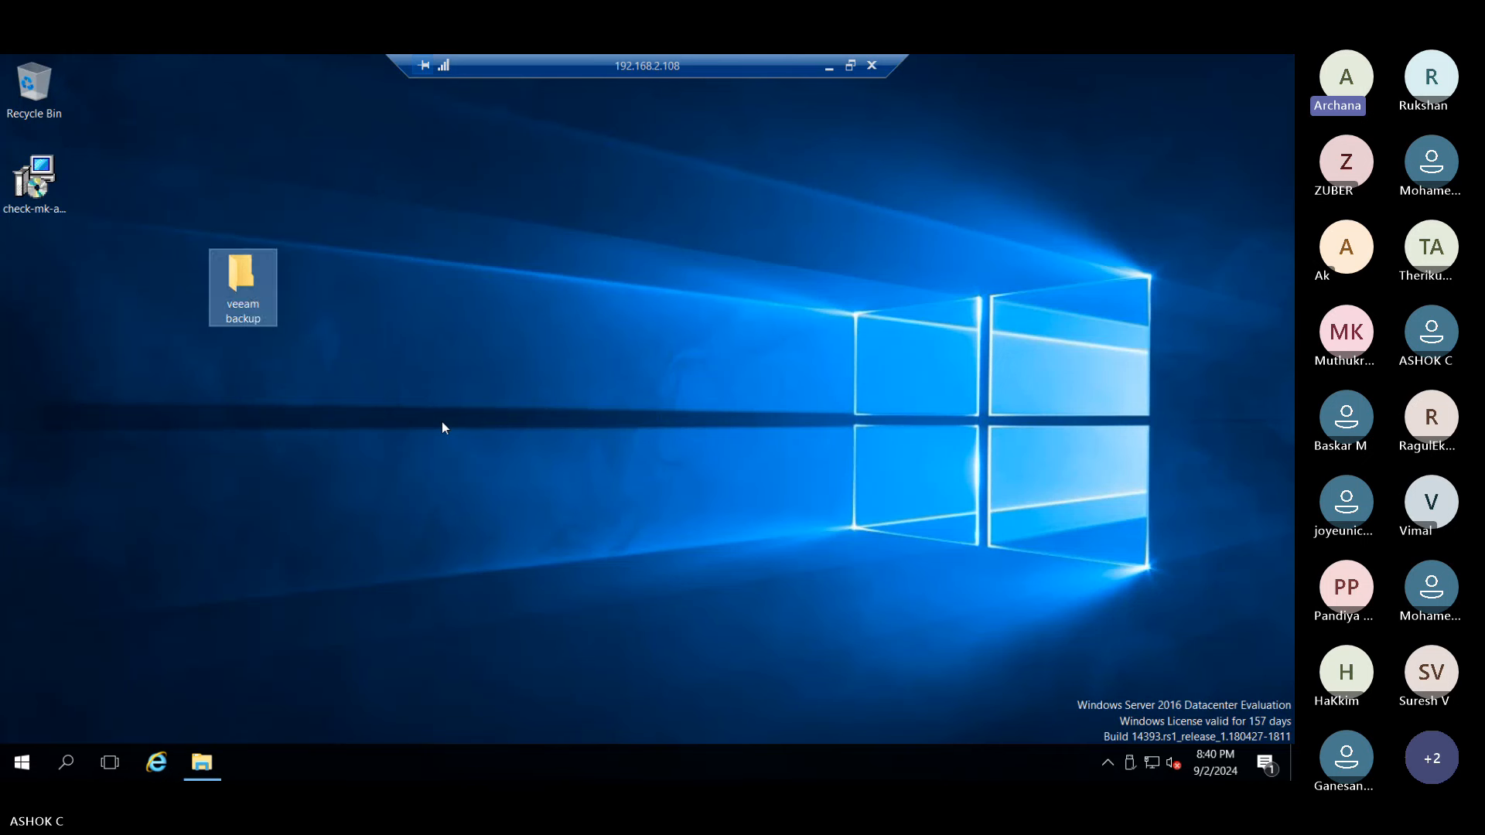
pyautogui.press('Return')
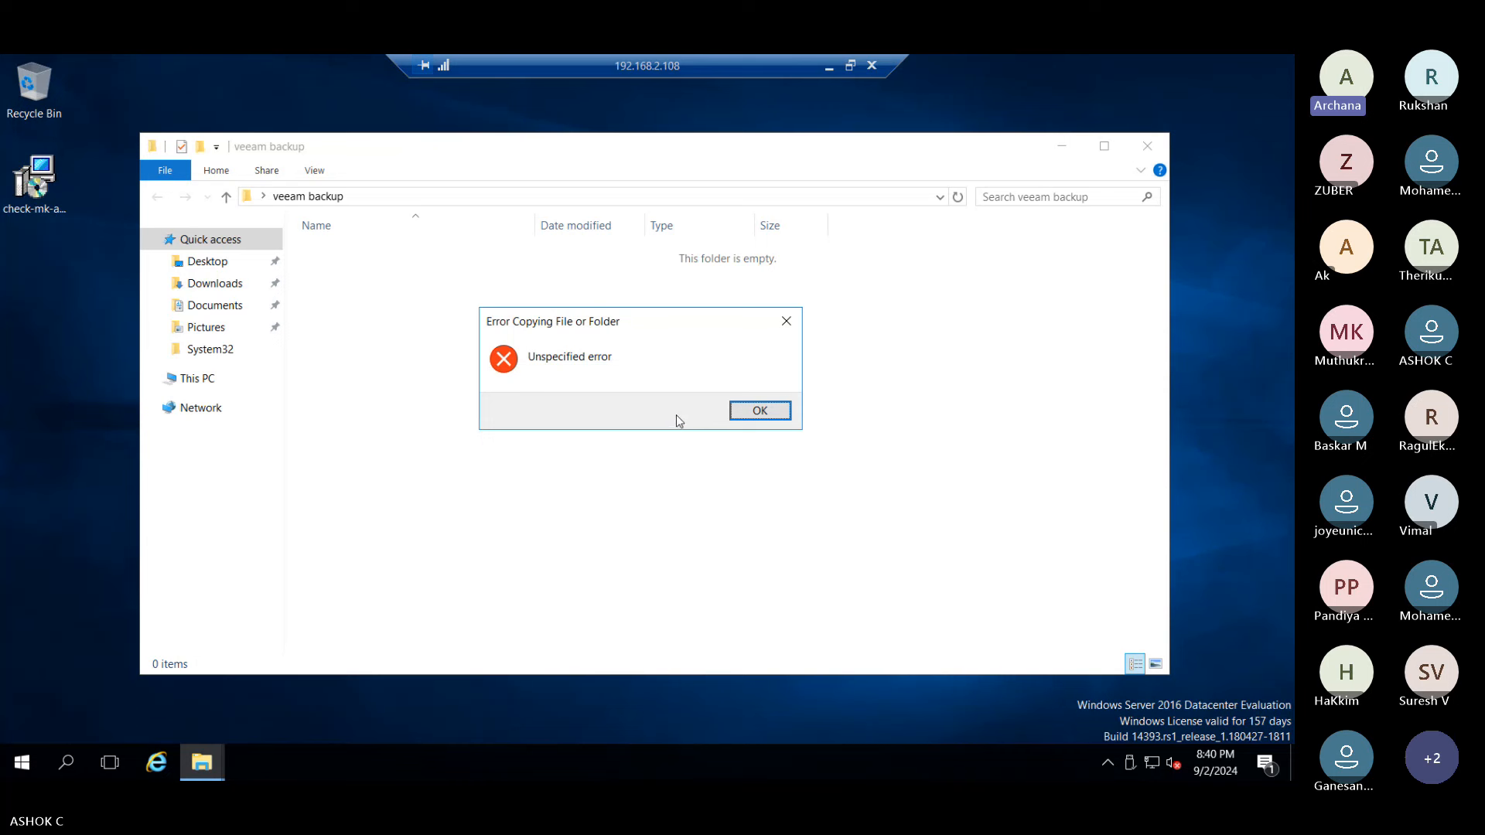
pyautogui.click(761, 411)
pyautogui.rightClick(448, 320)
pyautogui.click(484, 395)
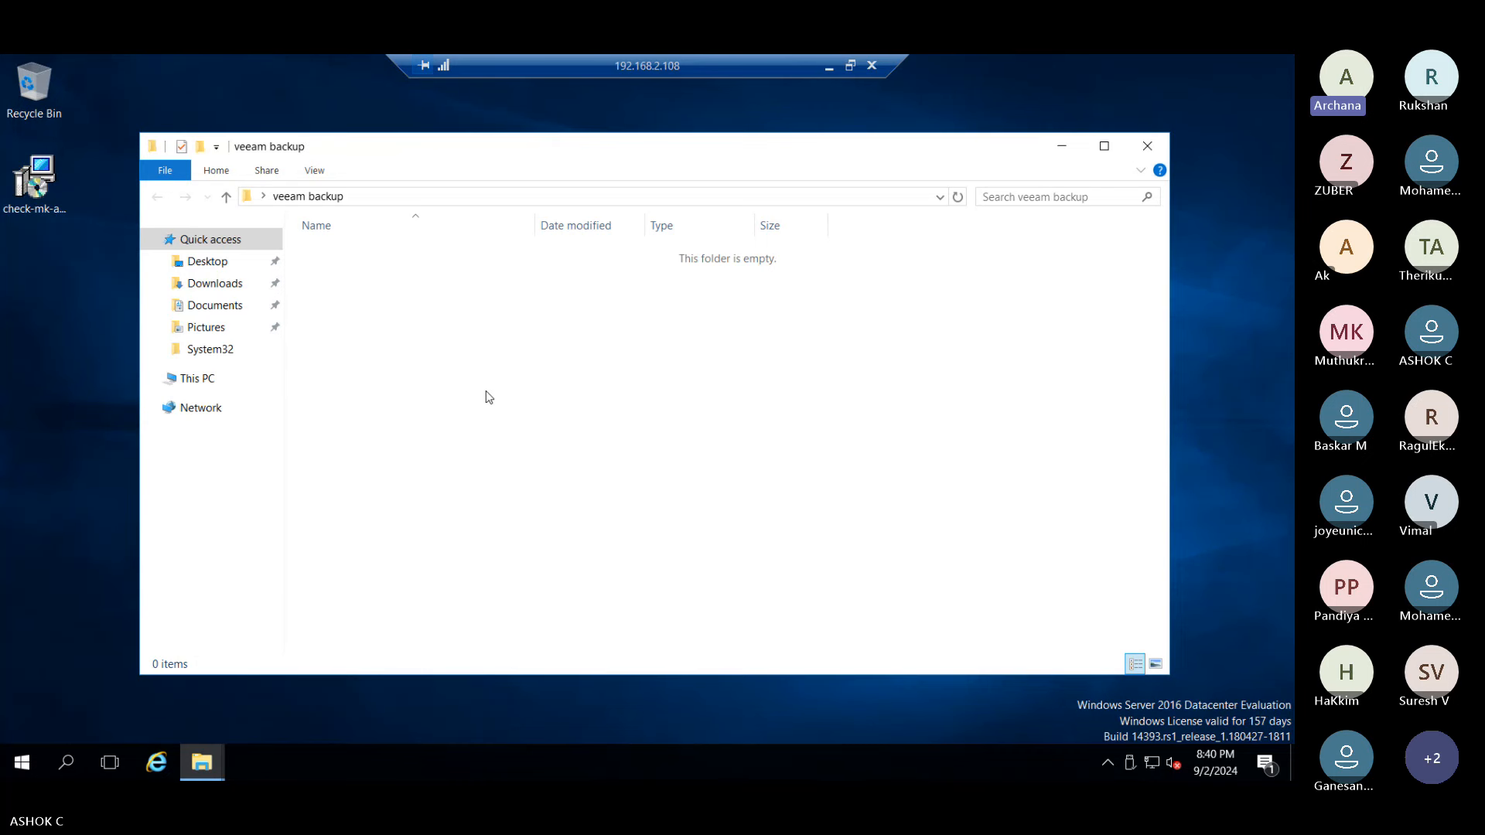
pyautogui.rightClick(368, 273)
pyautogui.click(413, 405)
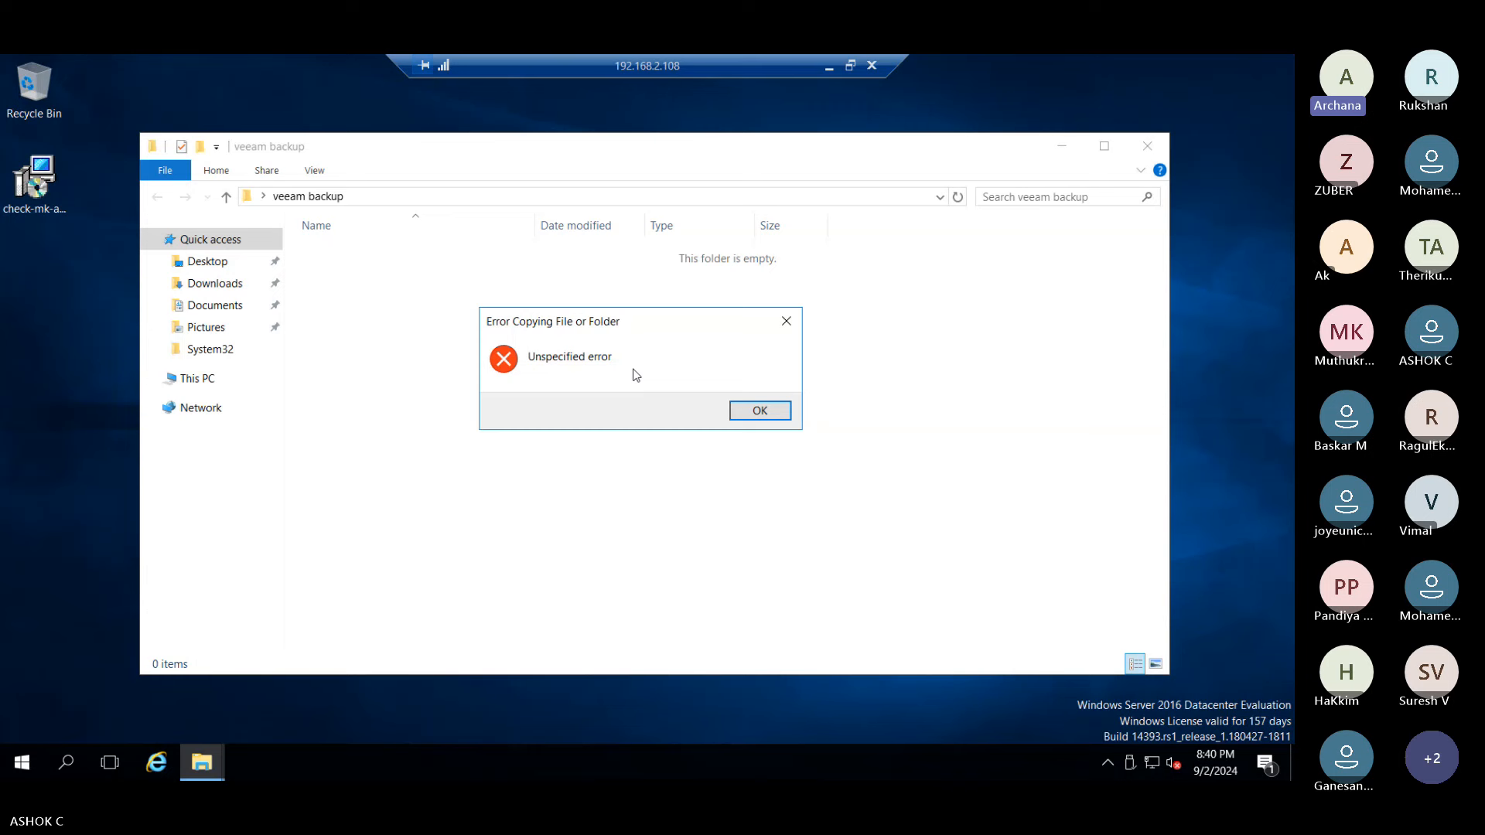
pyautogui.click(744, 411)
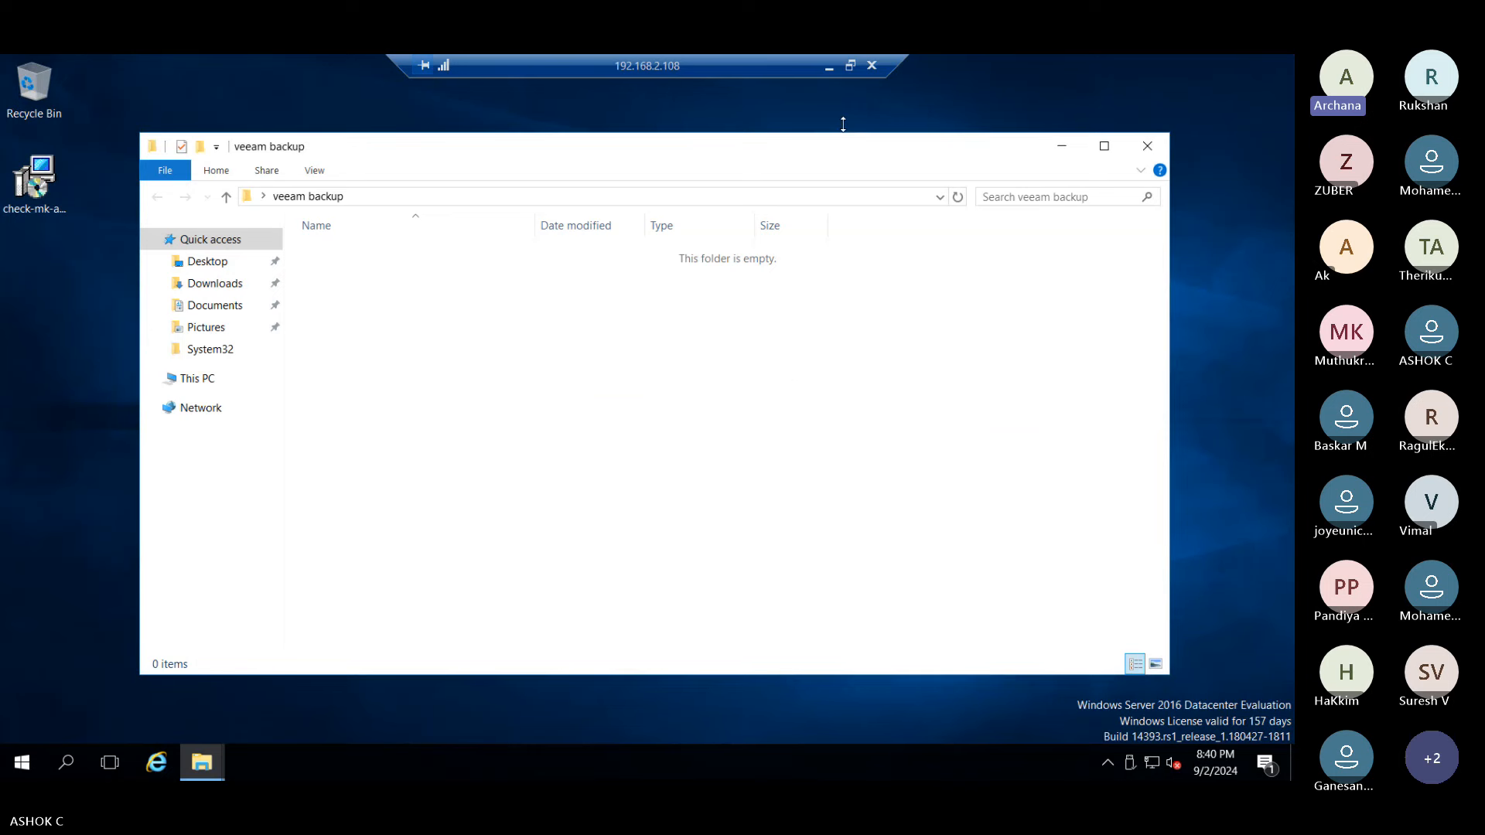
pyautogui.click(829, 66)
pyautogui.click(279, 189)
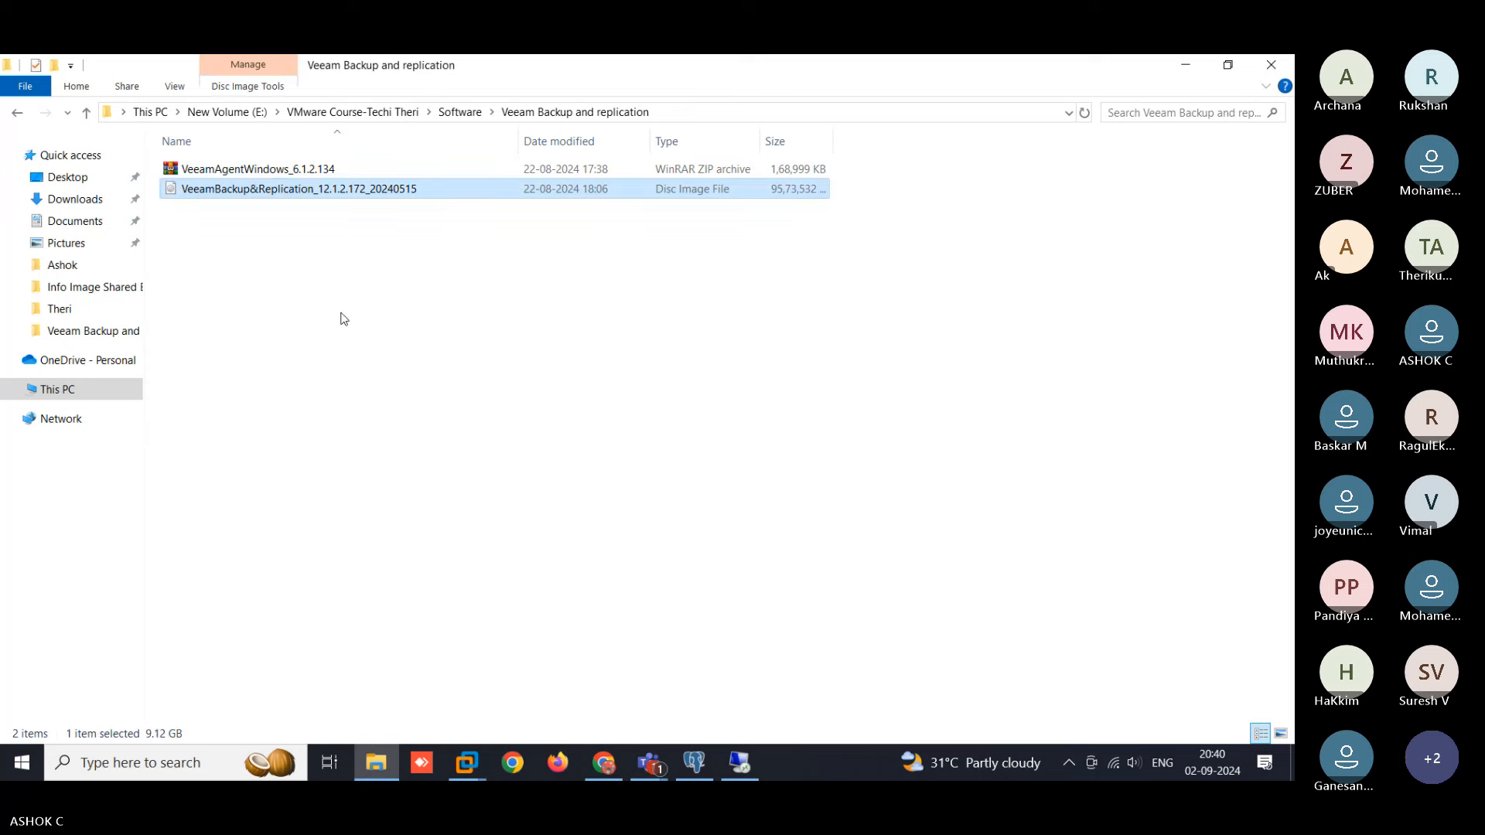
pyautogui.hotkey('alt', 'Tab')
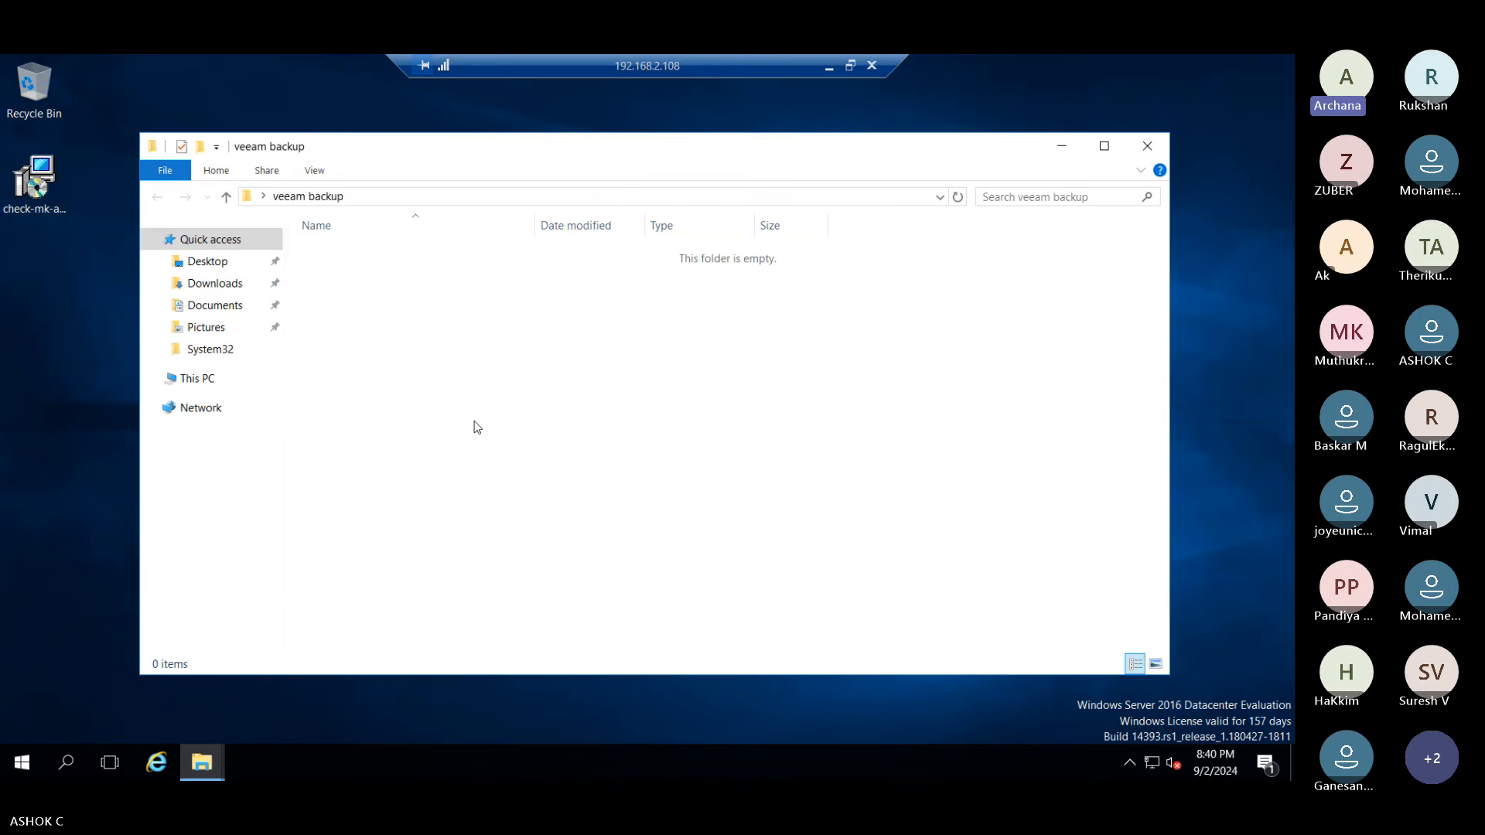
pyautogui.hotkey('ctrl', 'v')
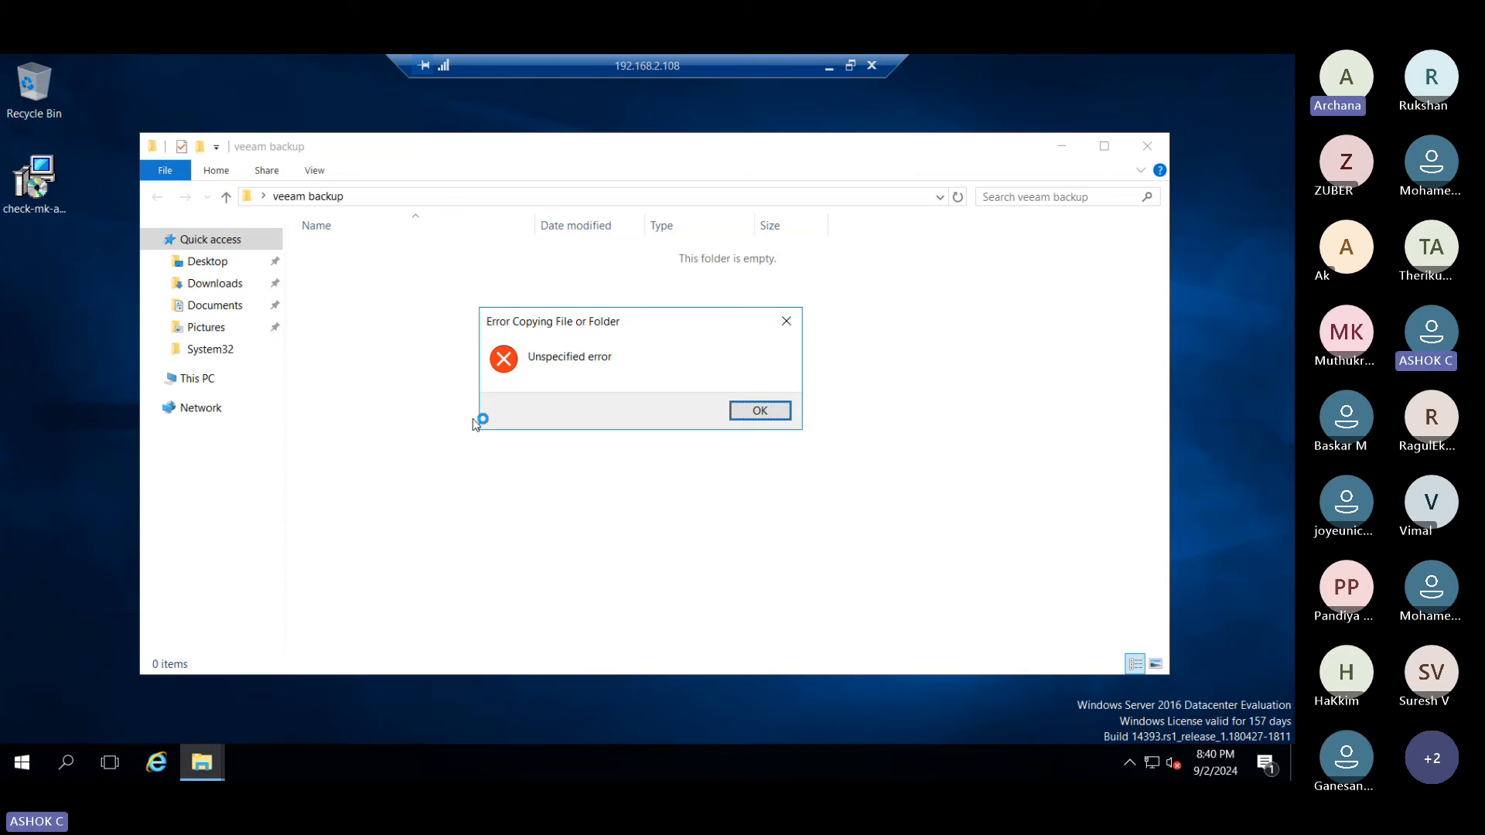
pyautogui.click(744, 410)
pyautogui.rightClick(391, 292)
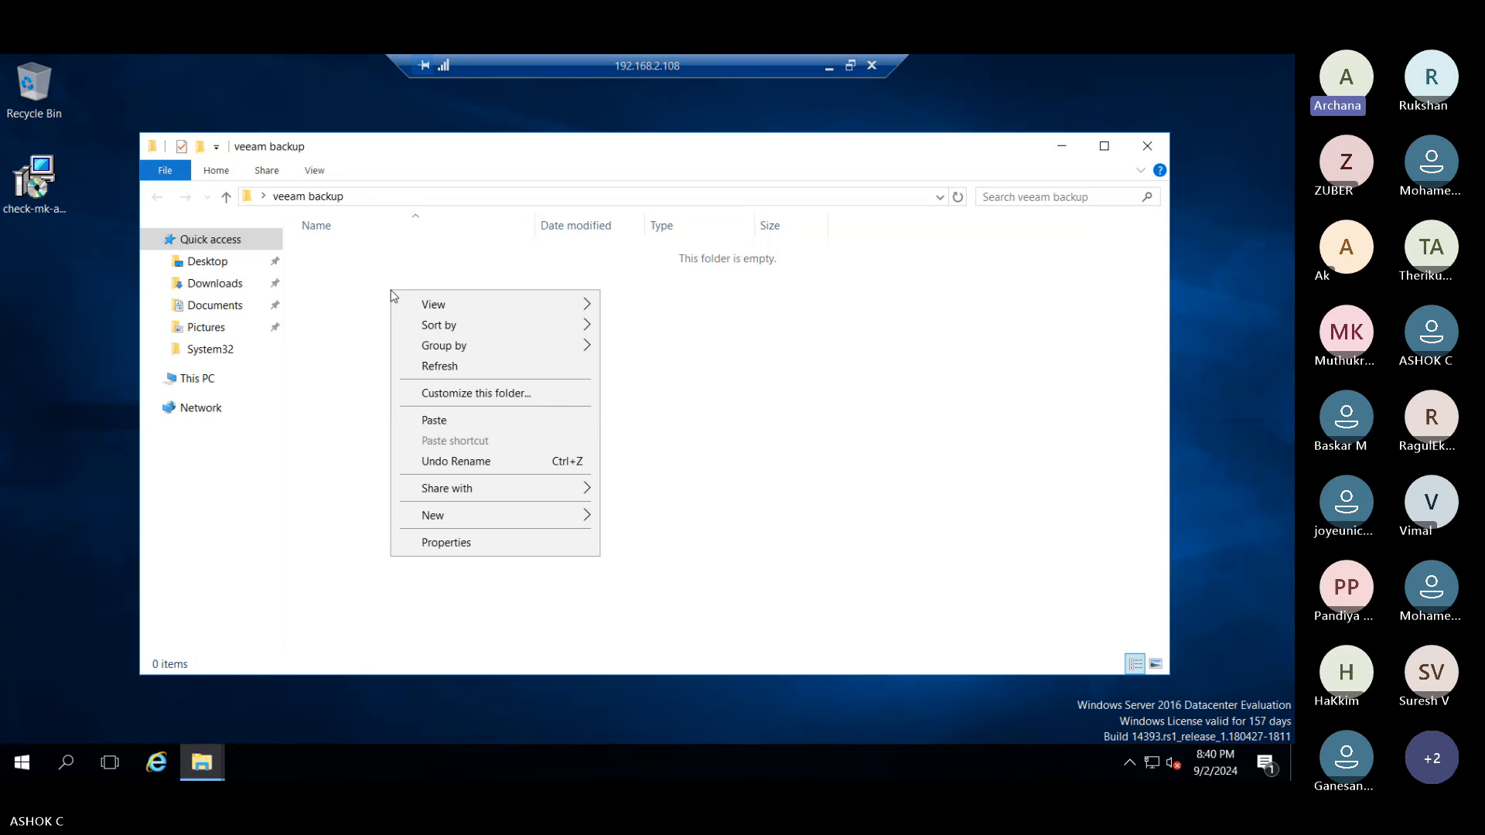
pyautogui.click(406, 419)
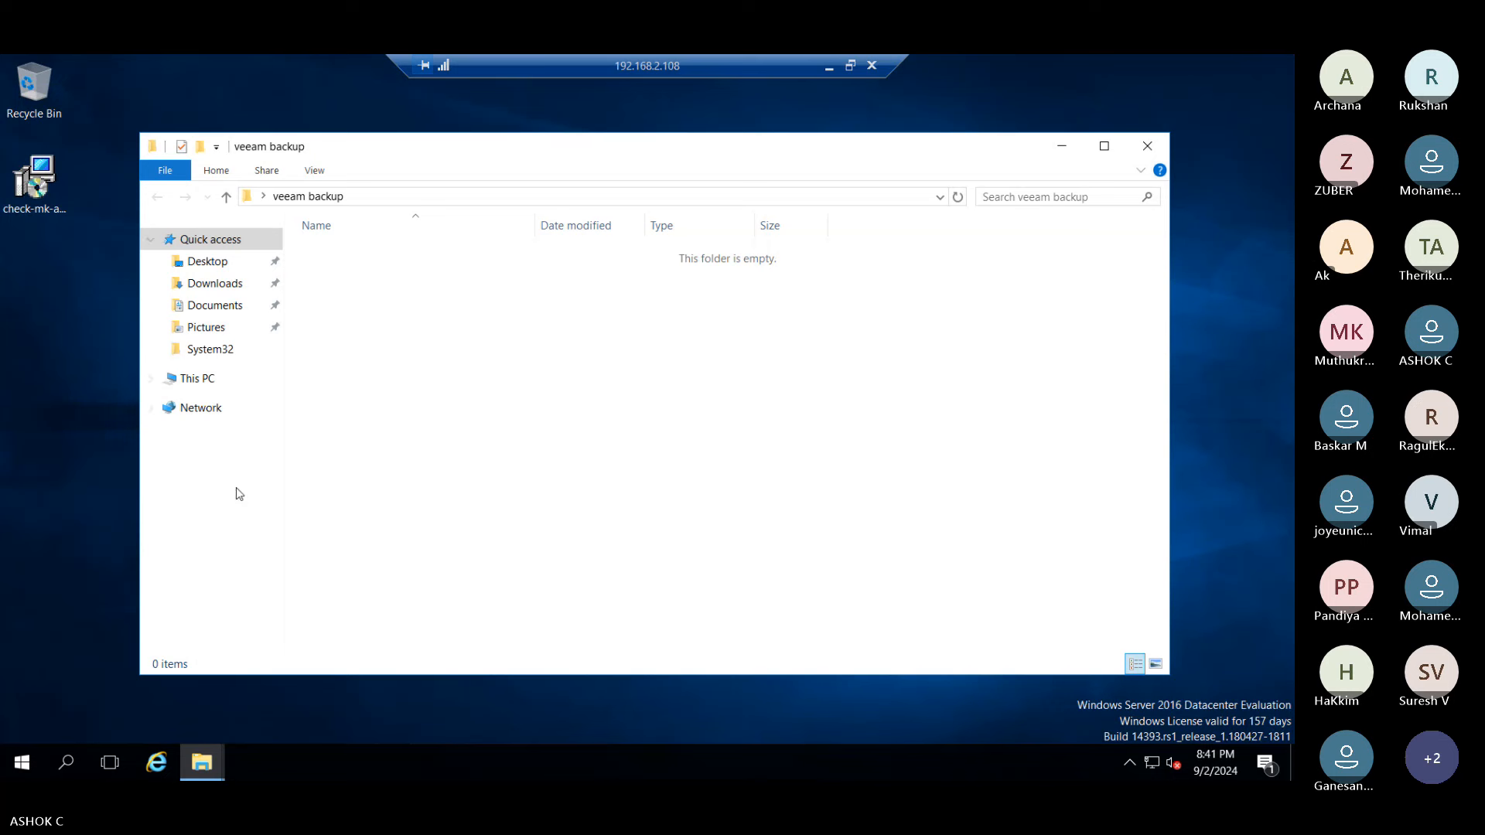
# - Open DVD Drive (D:) via its right-click Open and launch Setup
pyautogui.click(198, 381)
pyautogui.doubleClick(625, 418)
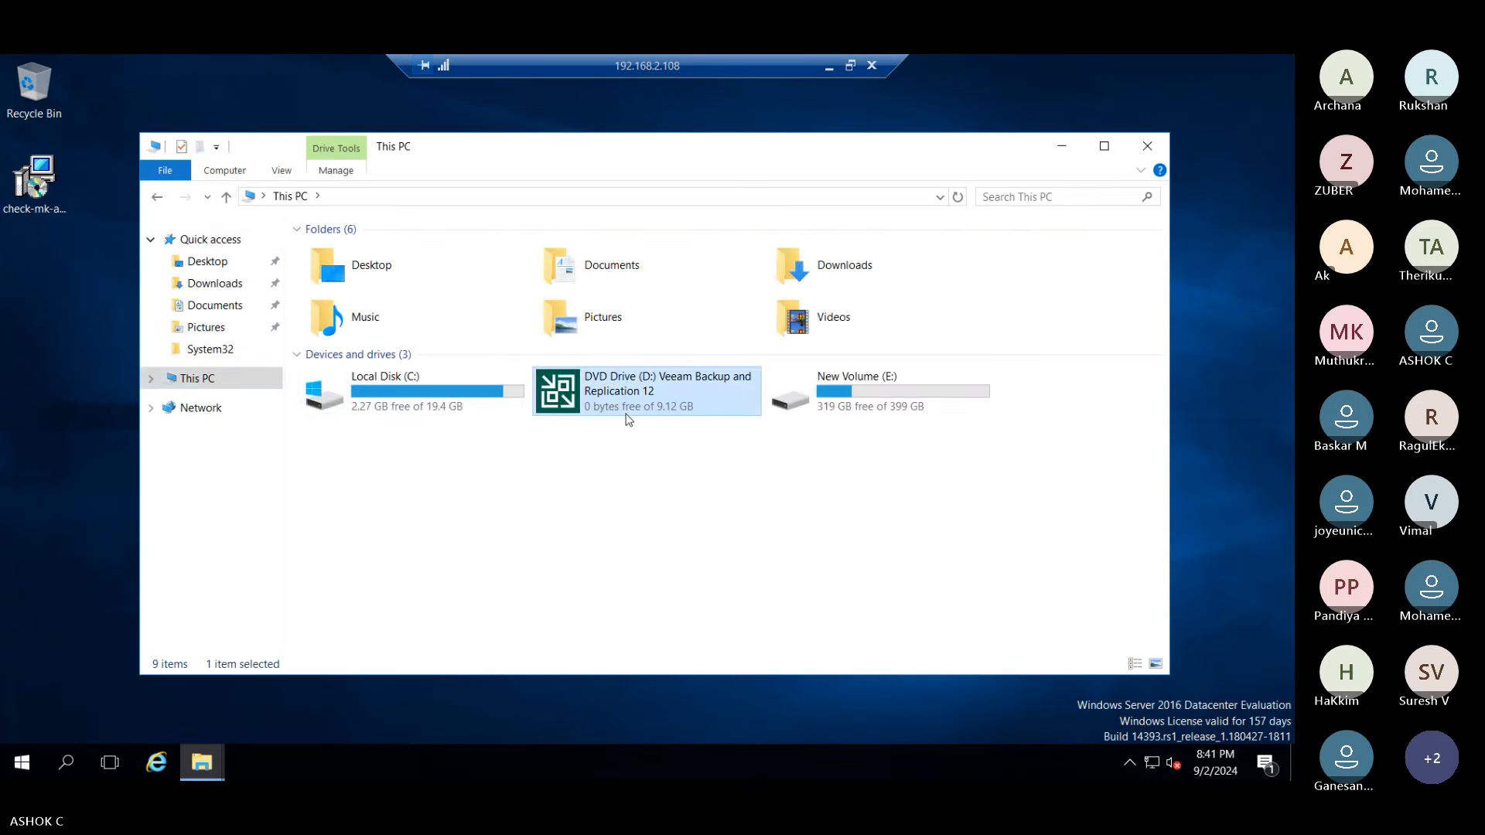
pyautogui.click(755, 425)
pyautogui.rightClick(590, 402)
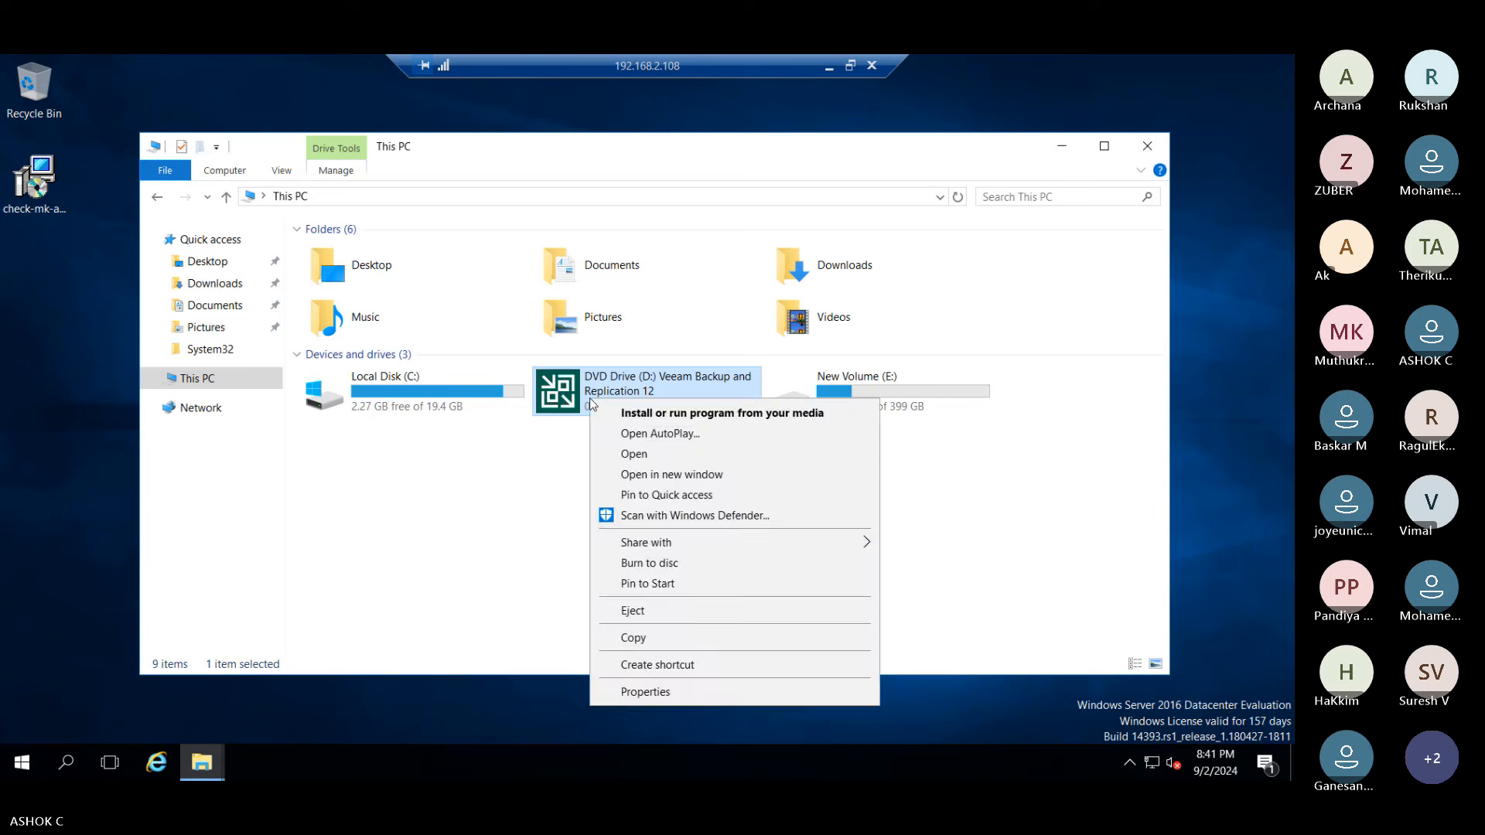
pyautogui.click(623, 454)
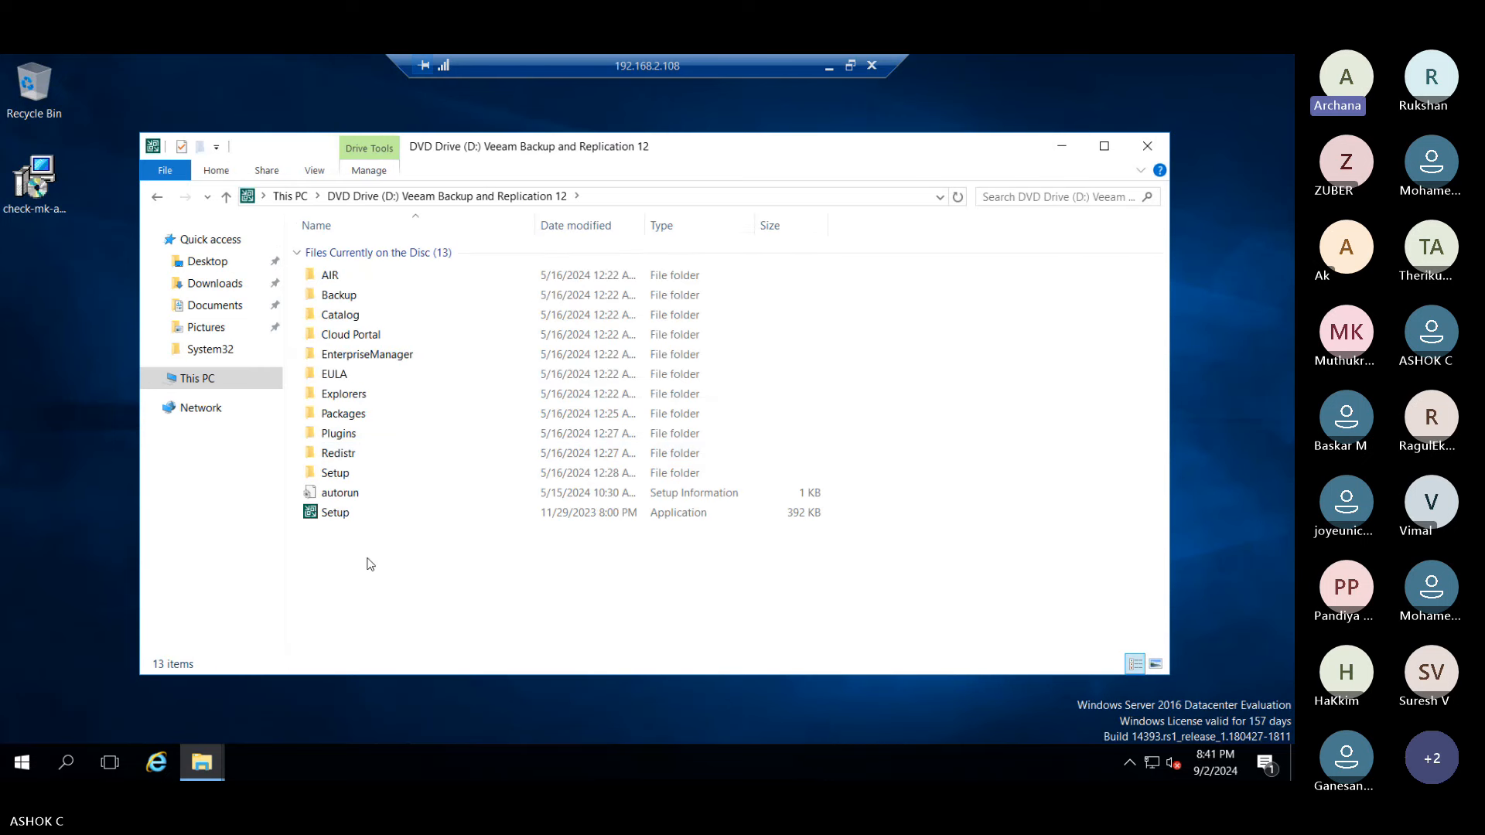
pyautogui.doubleClick(349, 514)
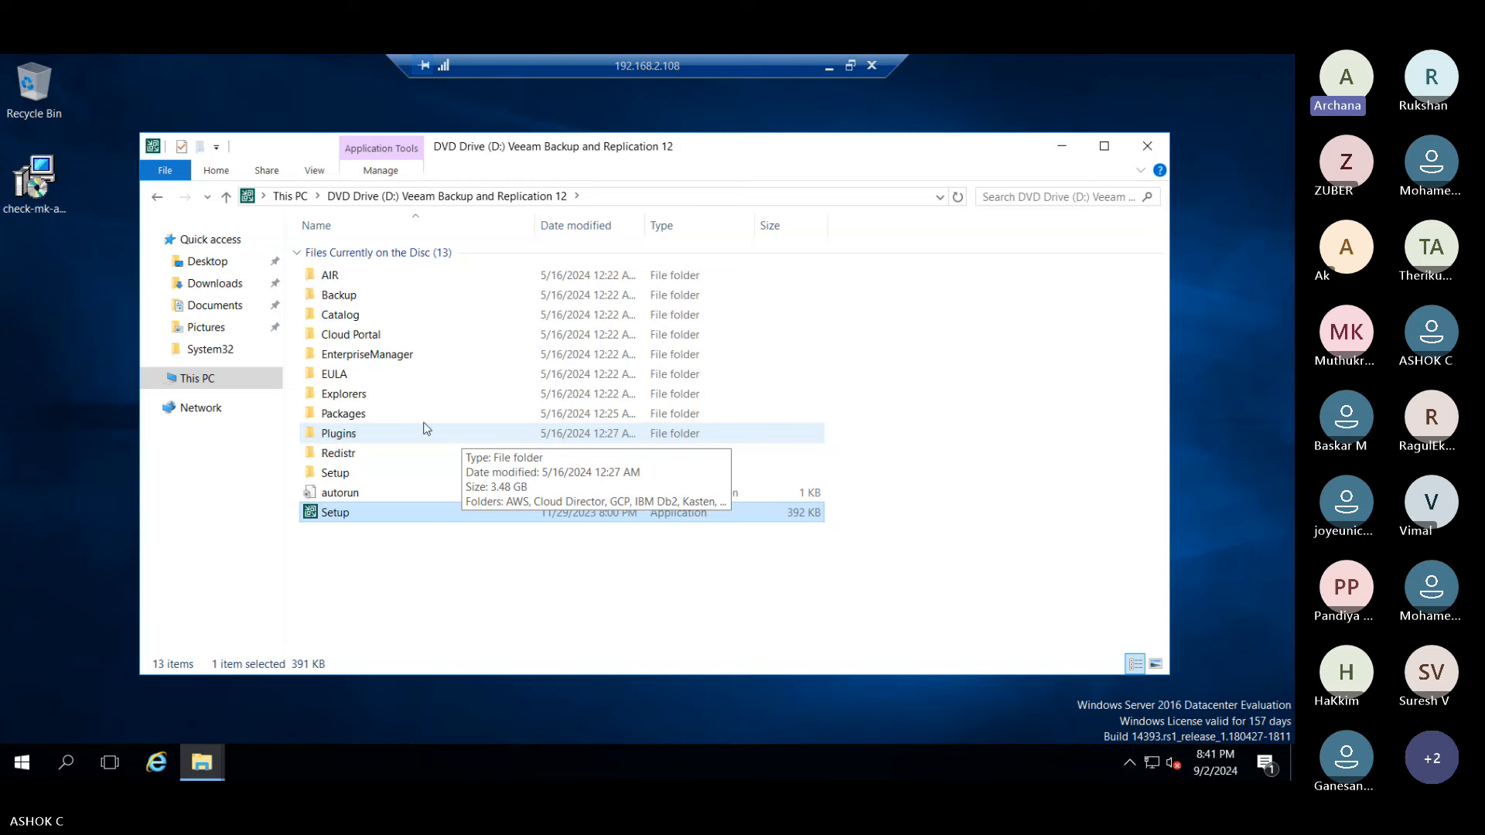
# - Select all 13 disc items, open the desktop veeam backup folder, then reselect Setup
pyautogui.click(521, 617)
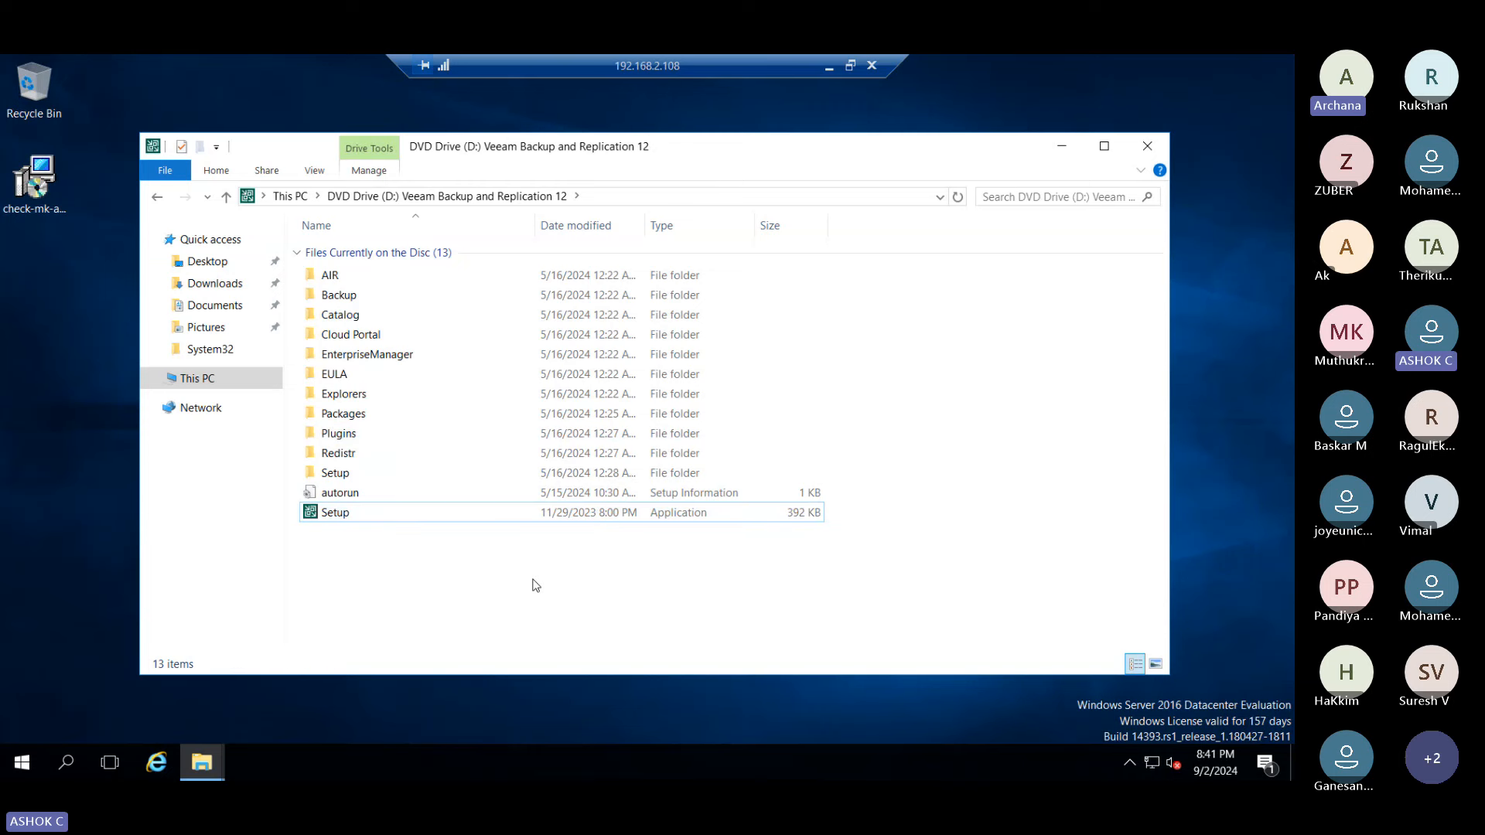
pyautogui.hotkey('ctrl', 'a')
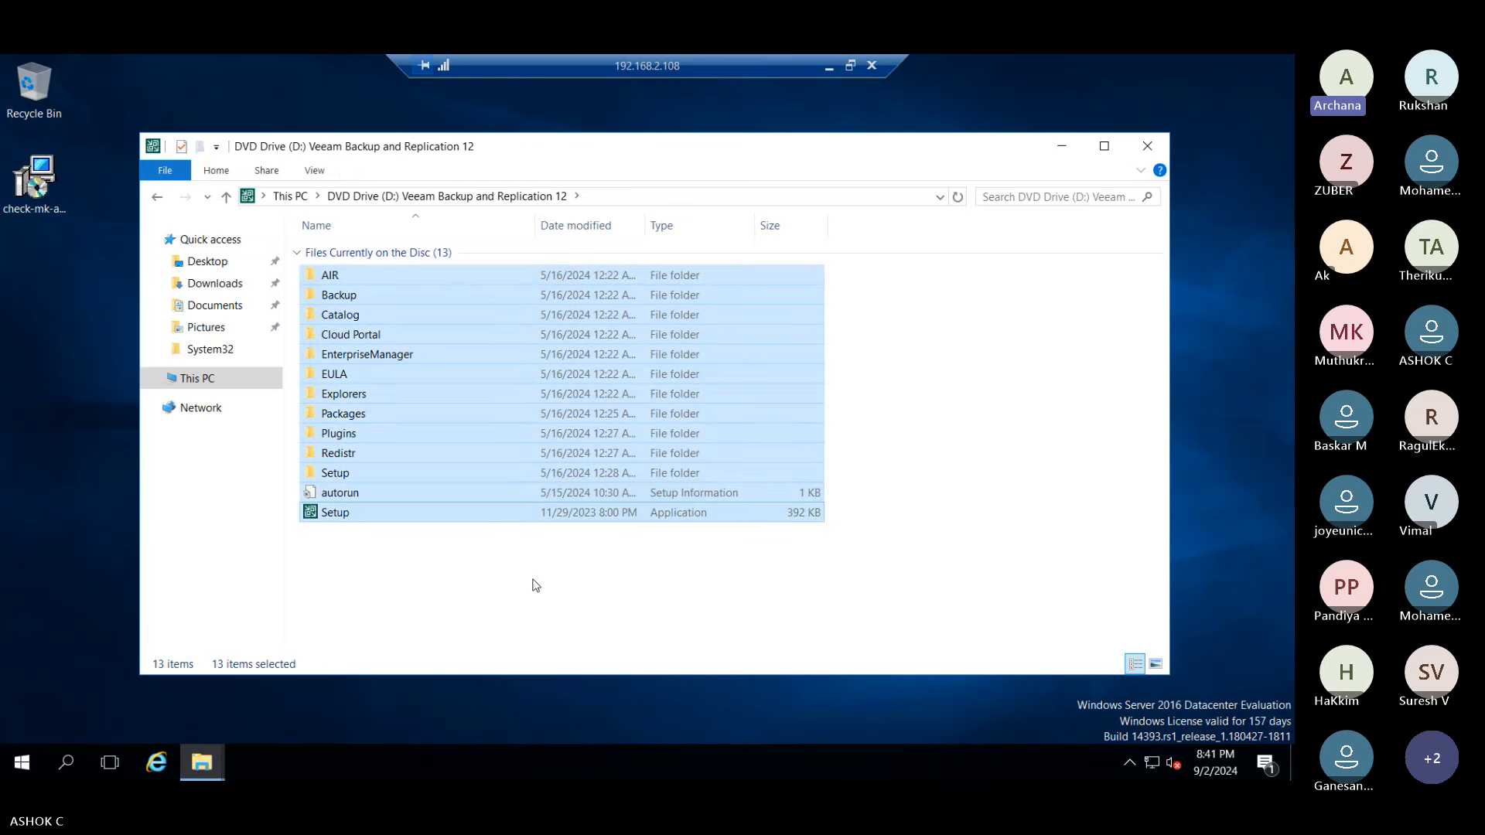
pyautogui.click(1062, 145)
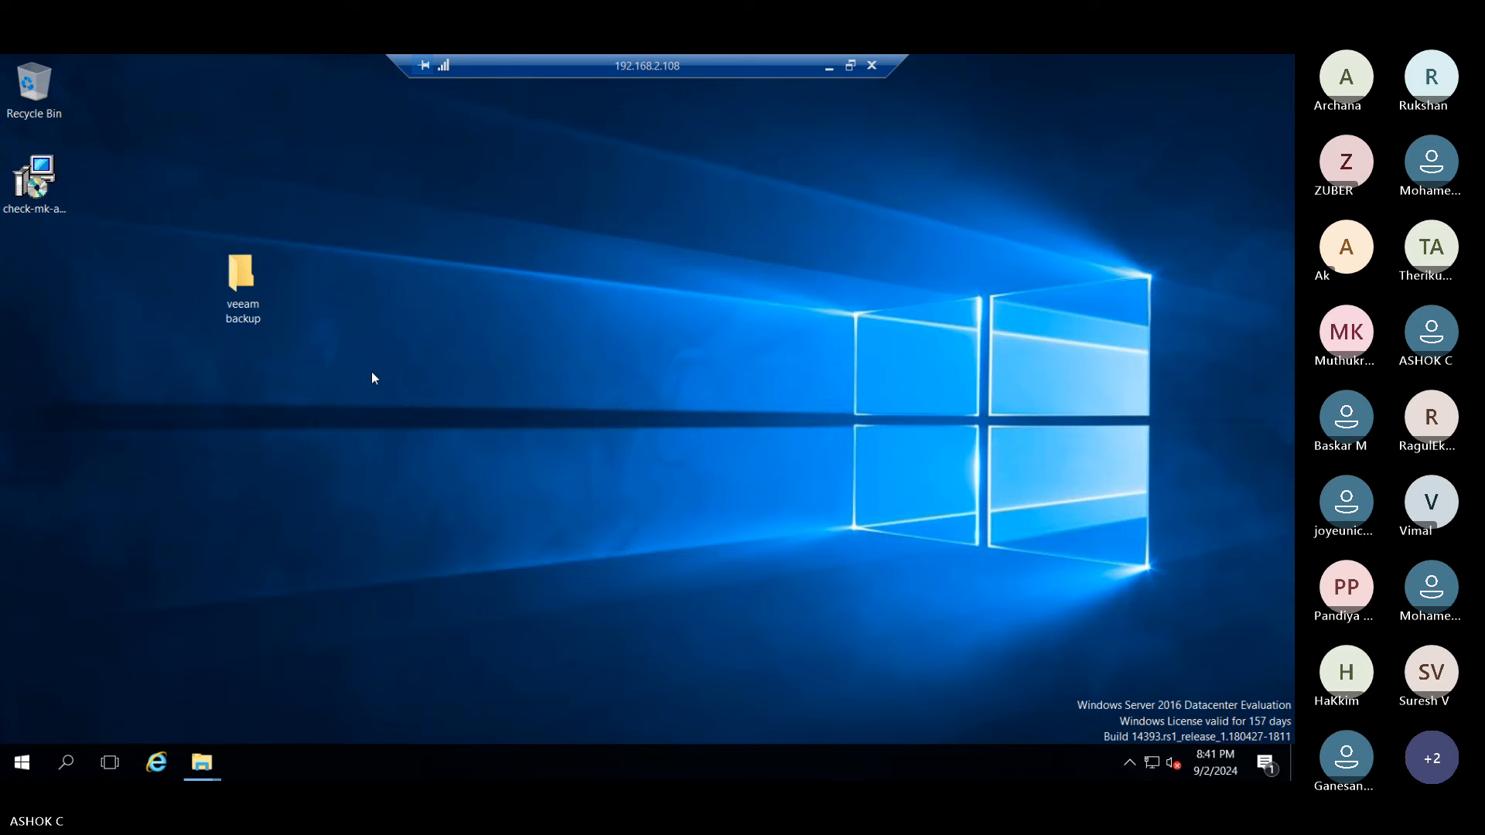
pyautogui.doubleClick(258, 291)
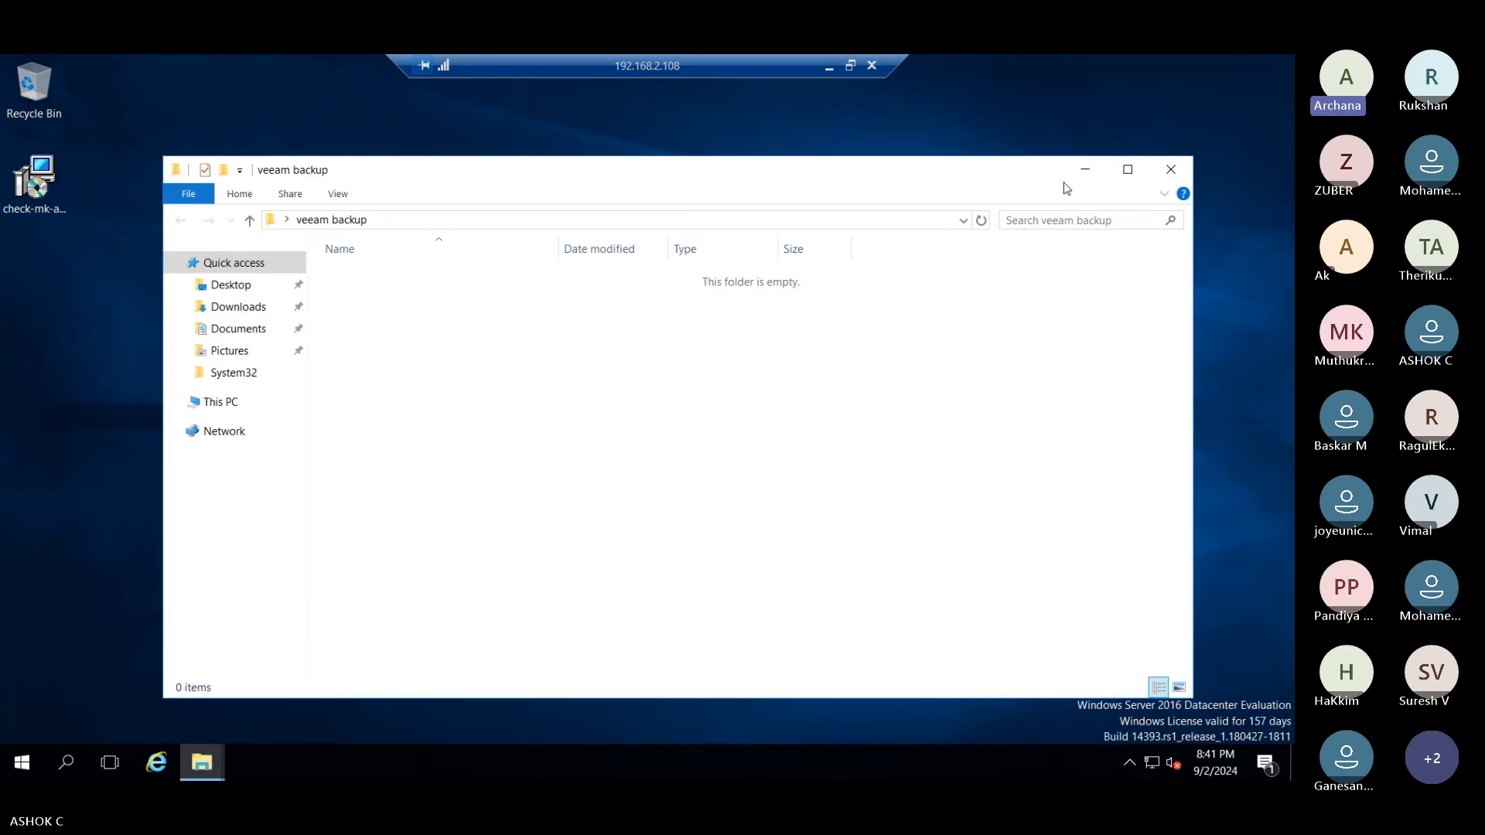
pyautogui.hotkey('alt', 'Tab')
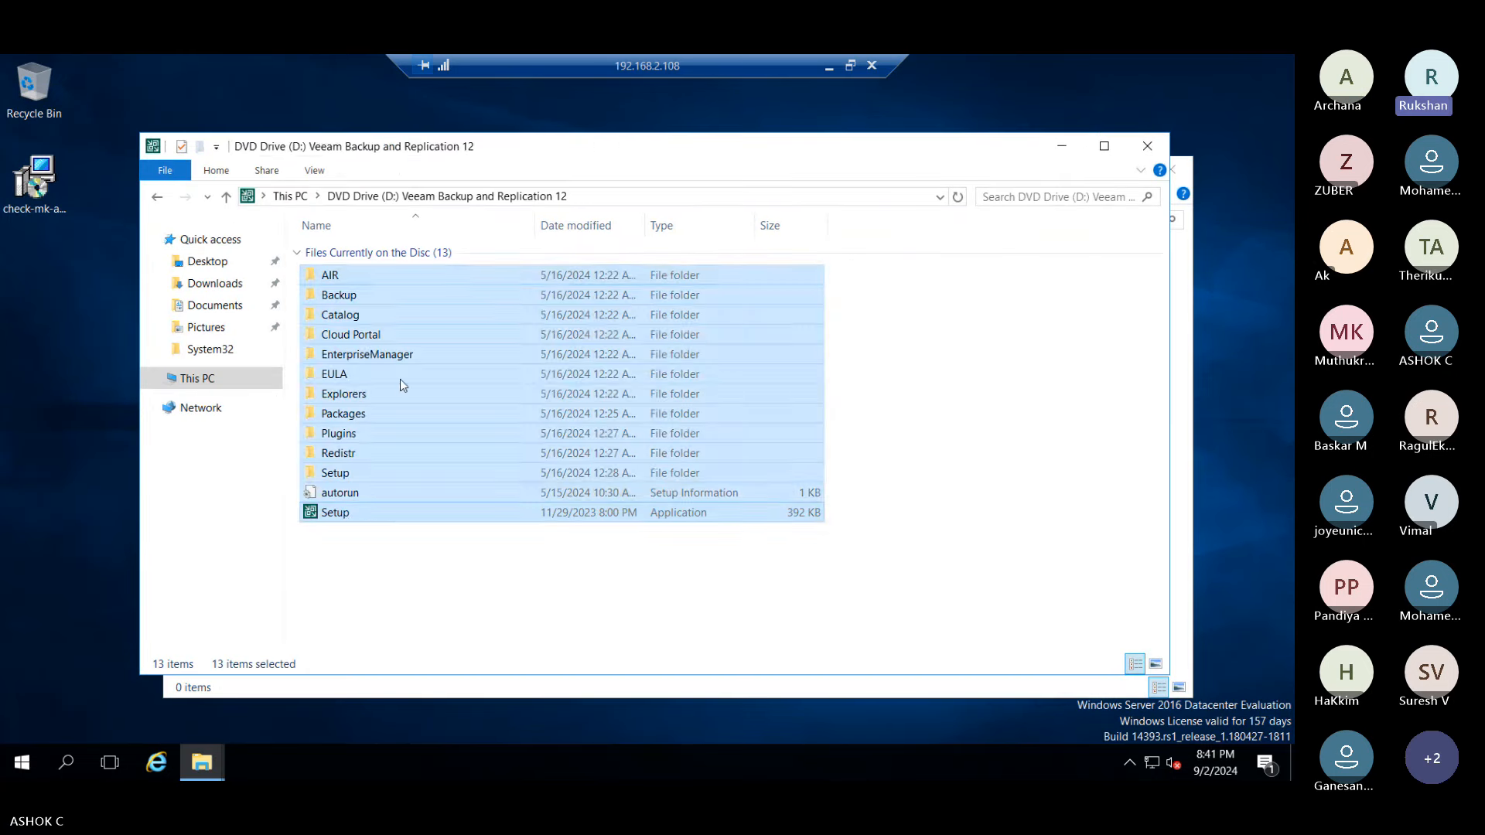
pyautogui.click(344, 514)
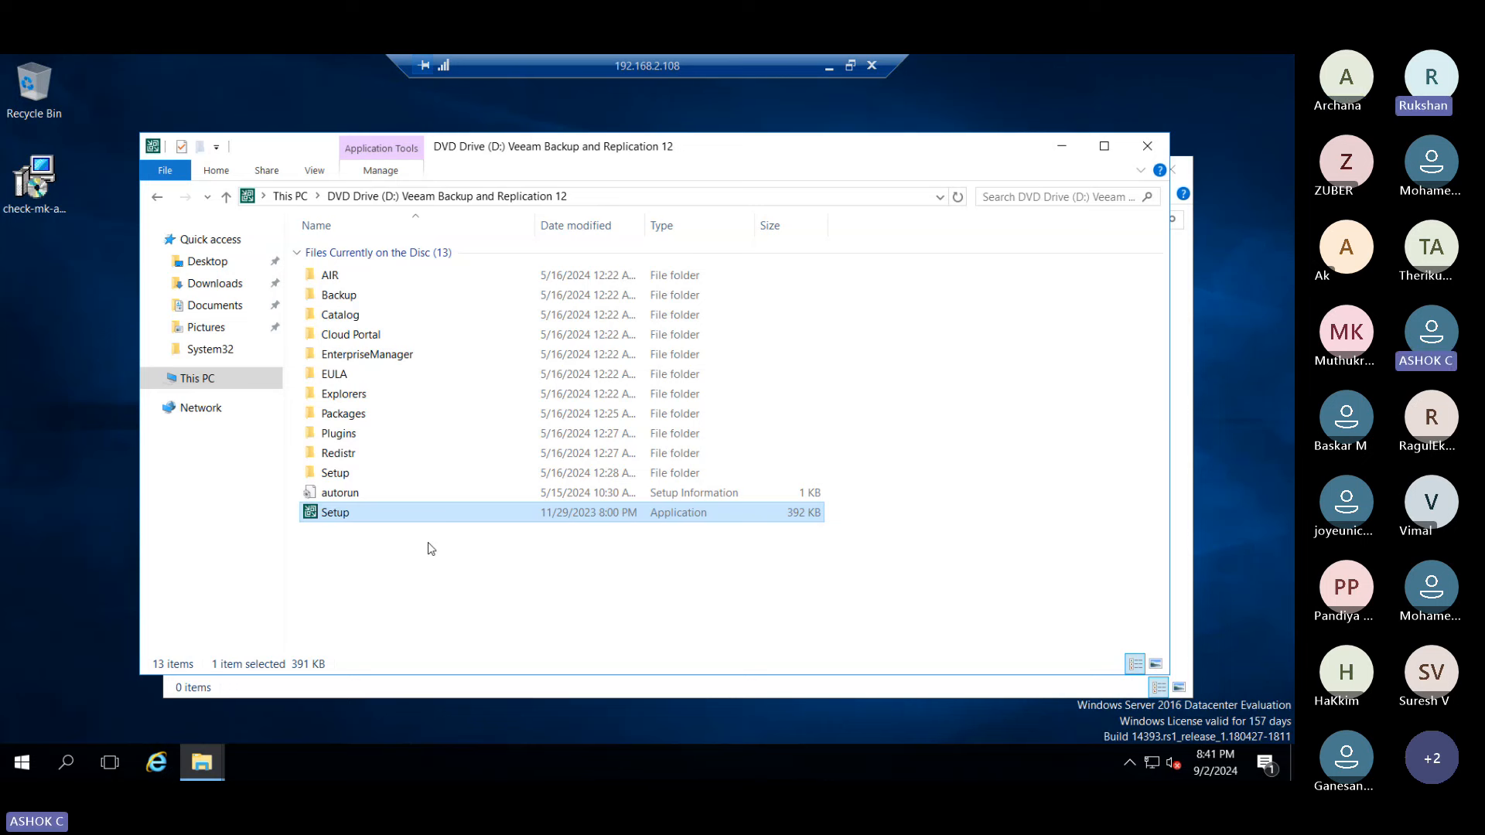
pyautogui.hotkey('alt', 'Tab')
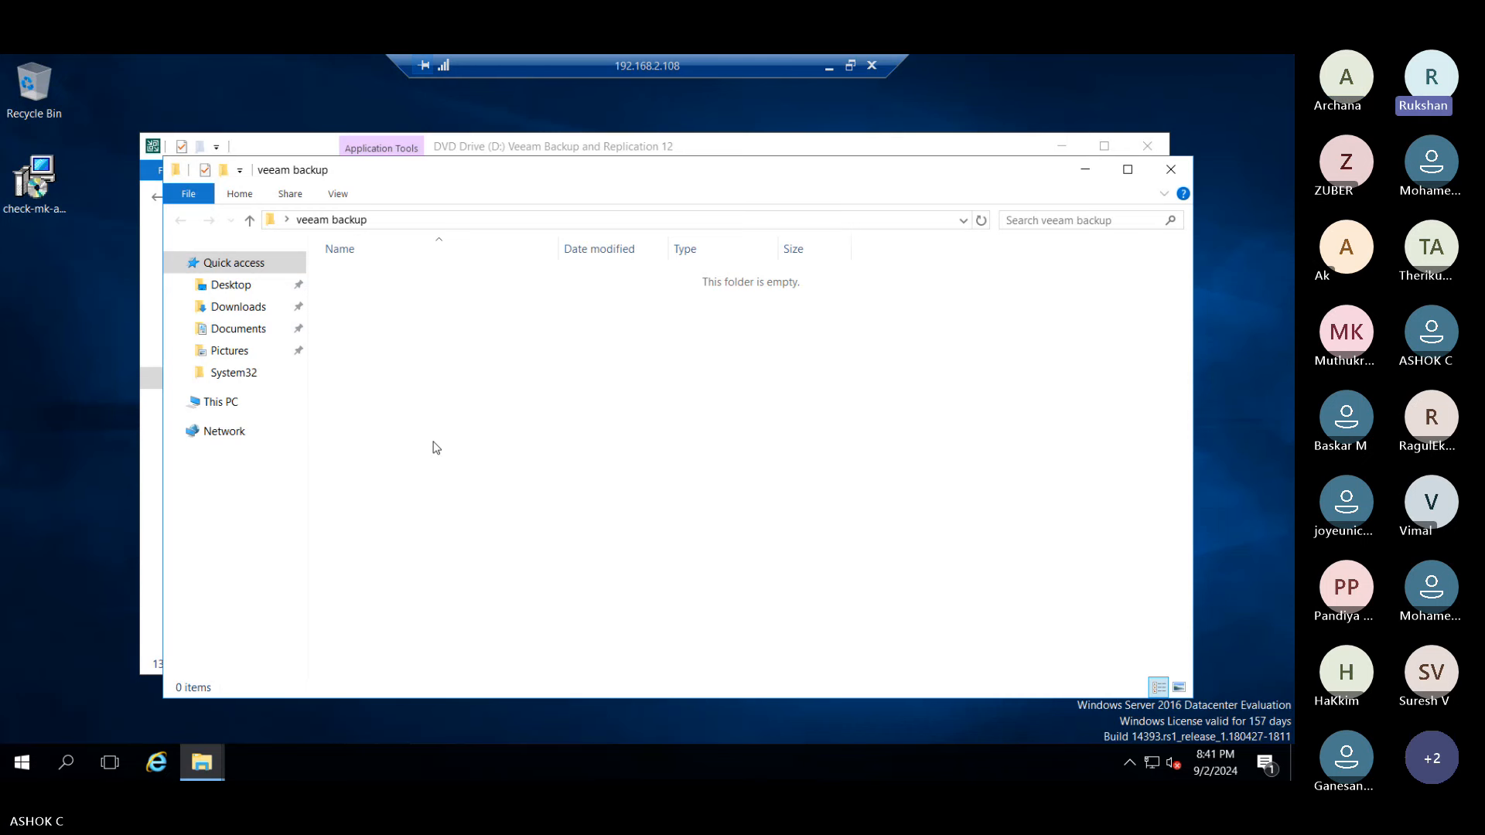
pyautogui.hotkey('alt', 'Tab')
pyautogui.click(430, 571)
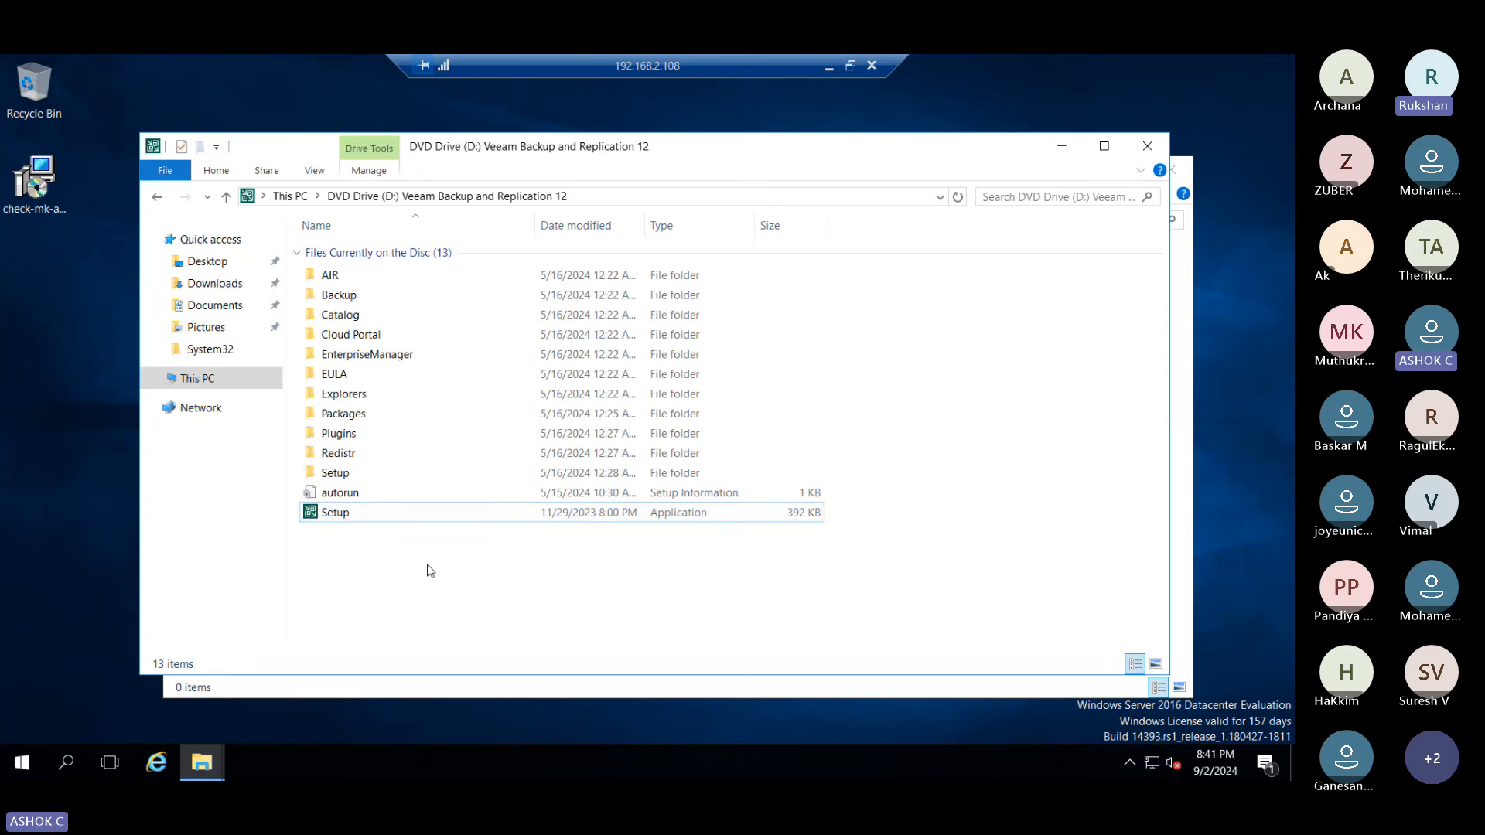
pyautogui.click(368, 520)
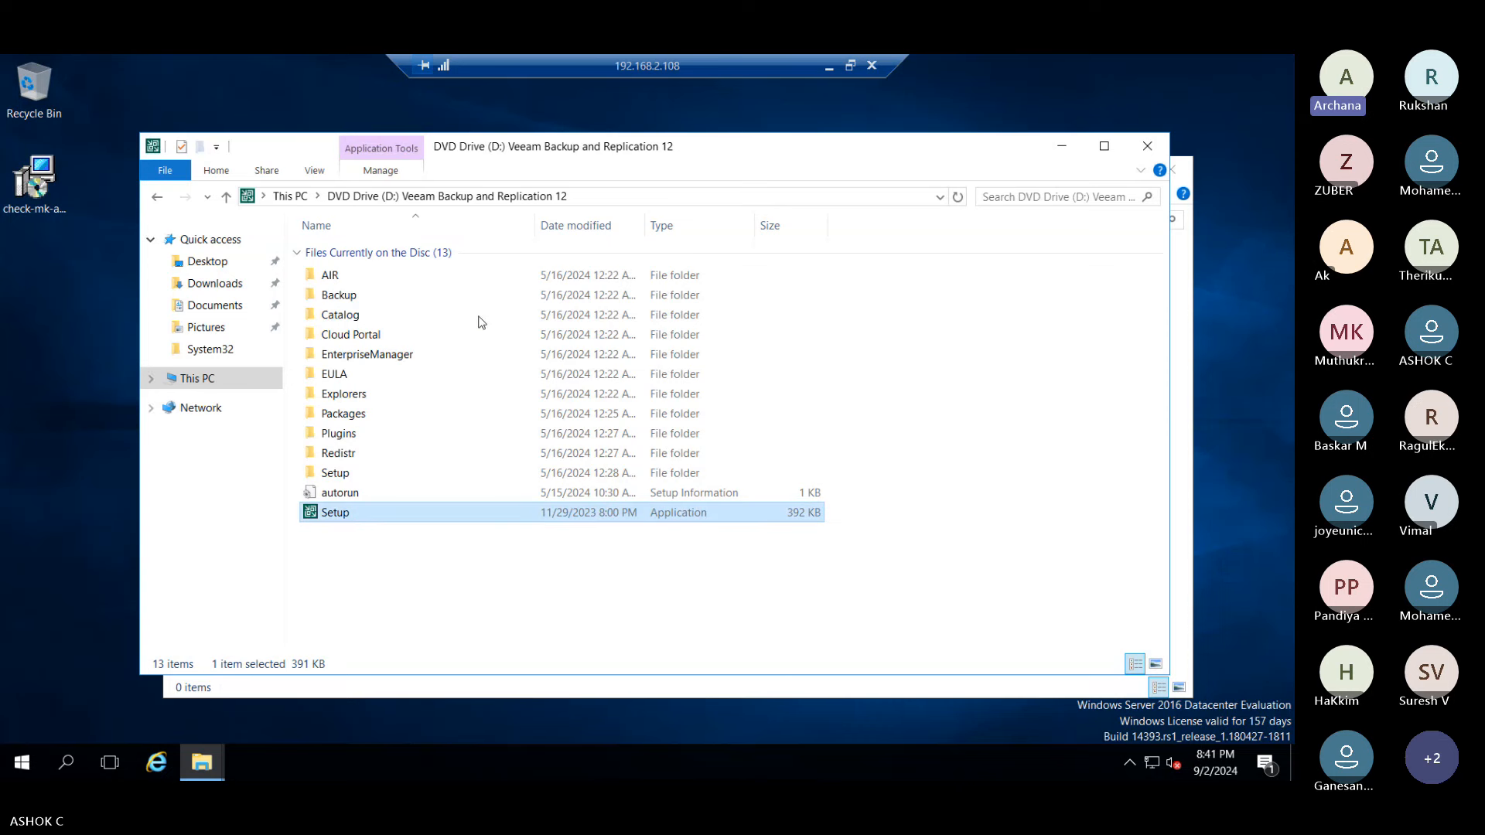
# - Minimise the remote session and switch to the Win2K16 virtual machine
pyautogui.click(828, 66)
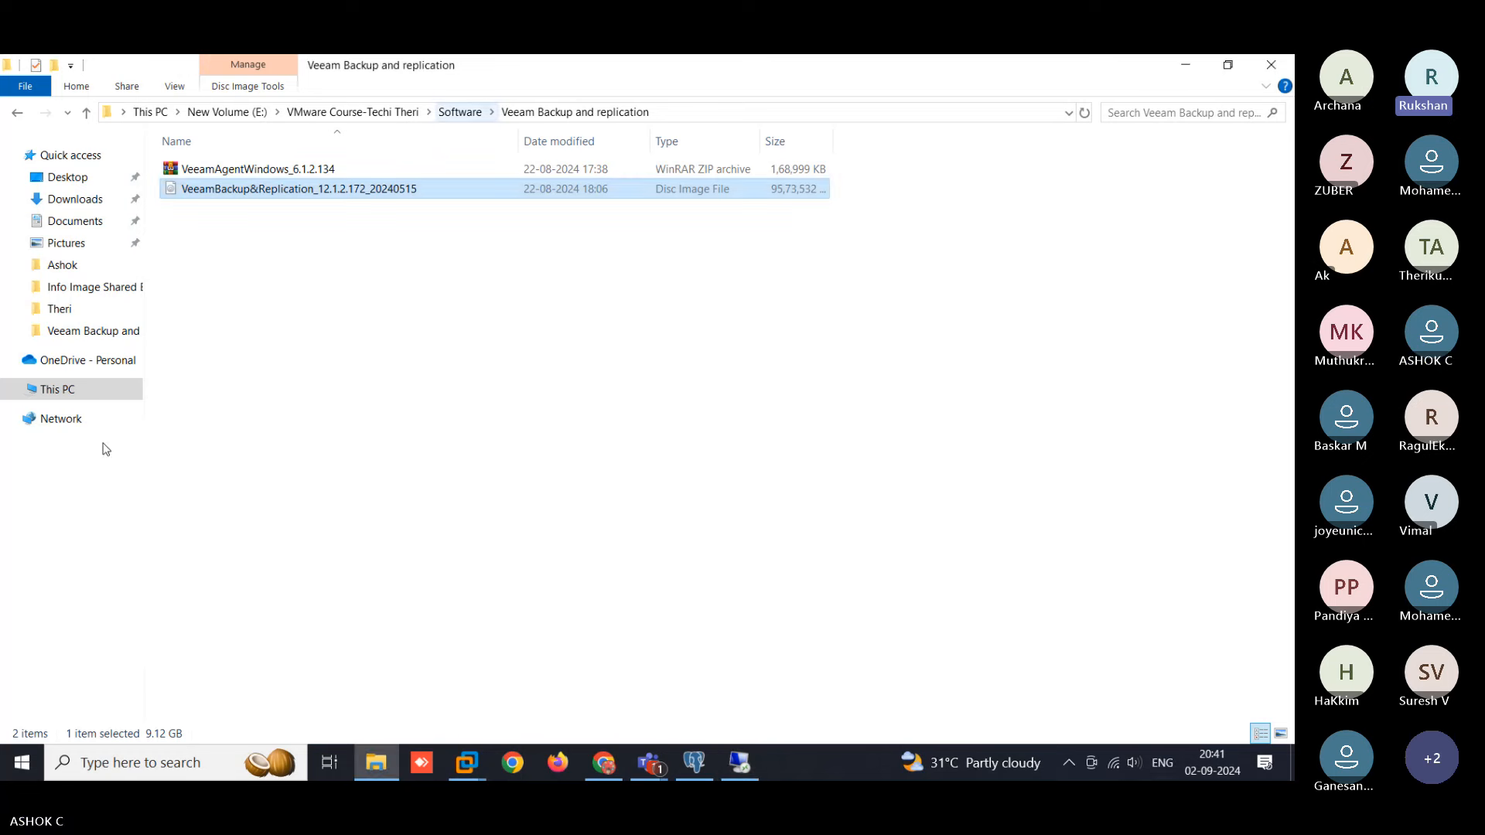
pyautogui.click(468, 765)
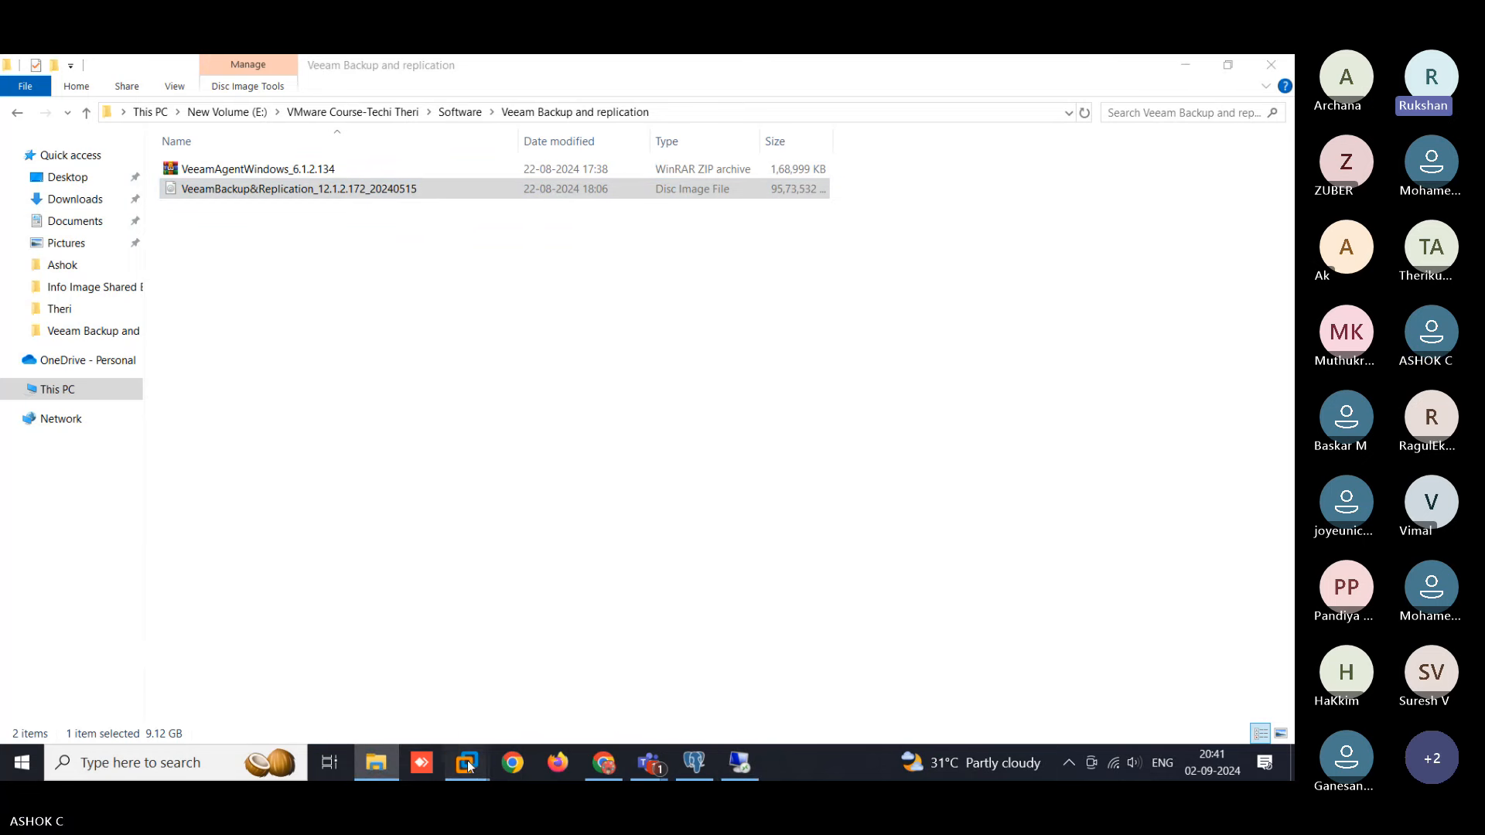
pyautogui.click(299, 689)
# - Open Win2K16's CD/DVD (SATA) settings and review the Veeam ISO path without changing it
pyautogui.rightClick(295, 128)
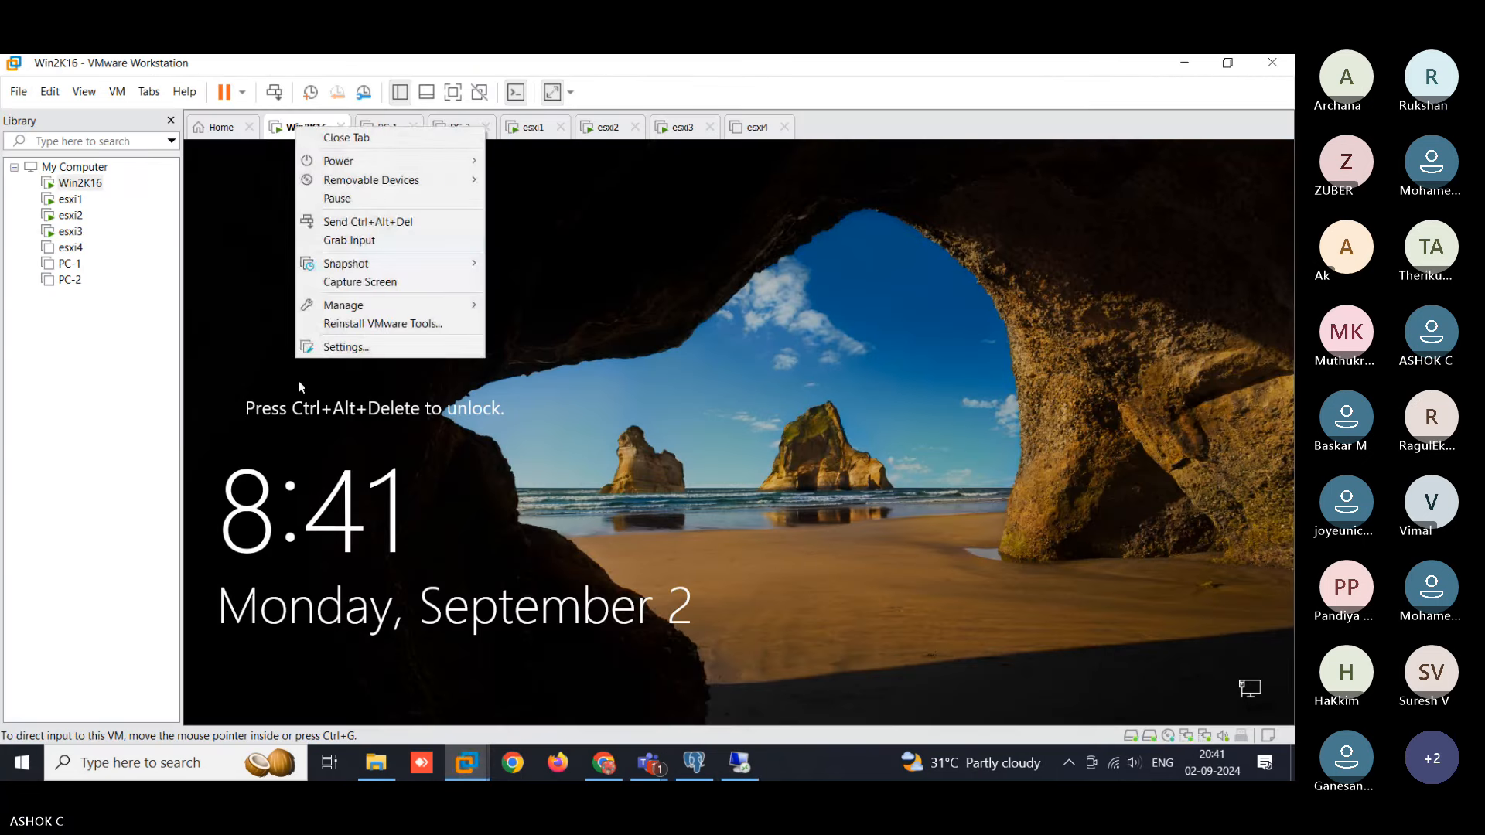
pyautogui.click(340, 346)
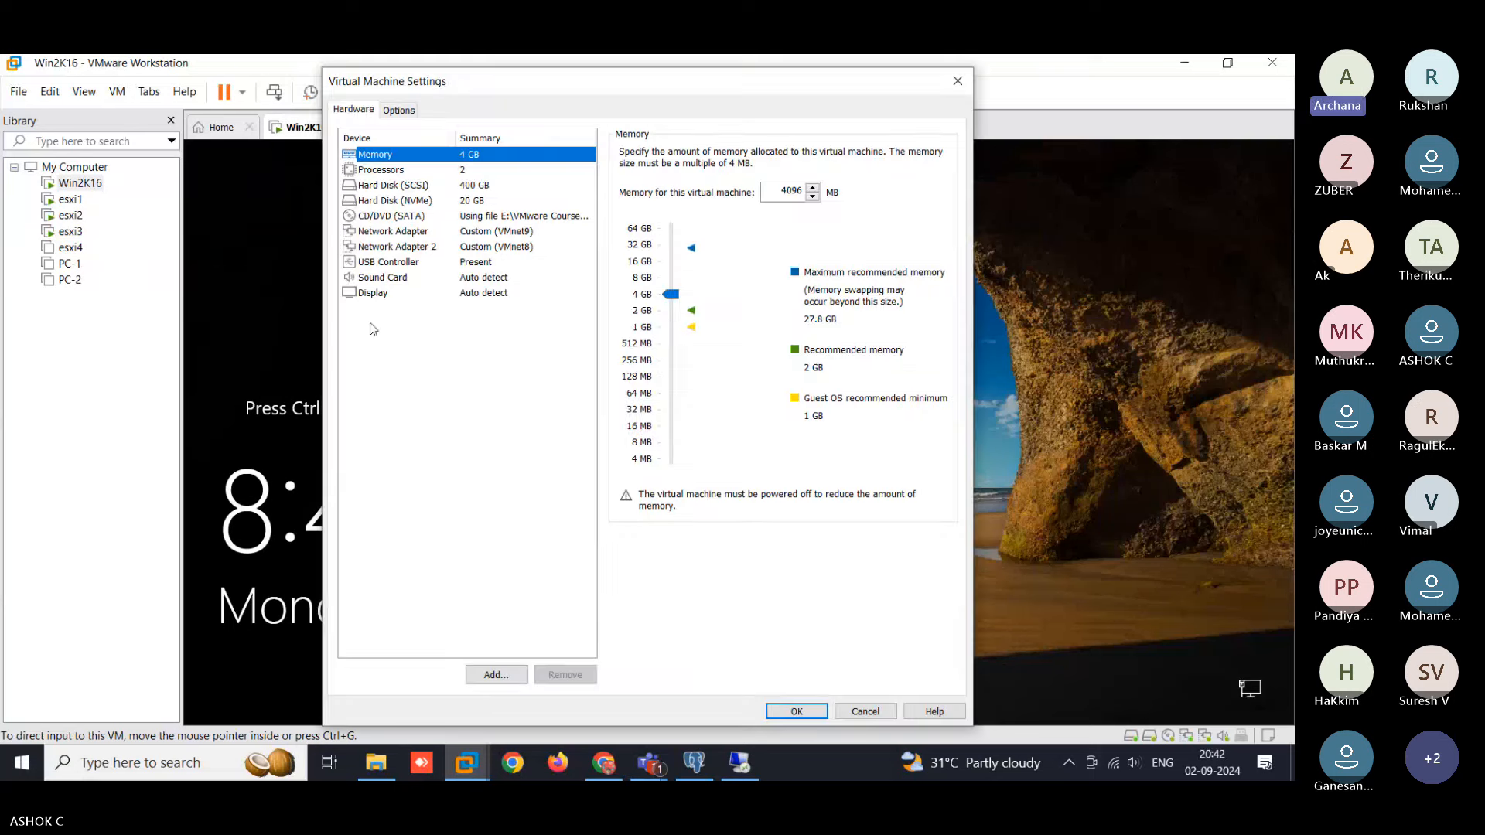
pyautogui.click(394, 216)
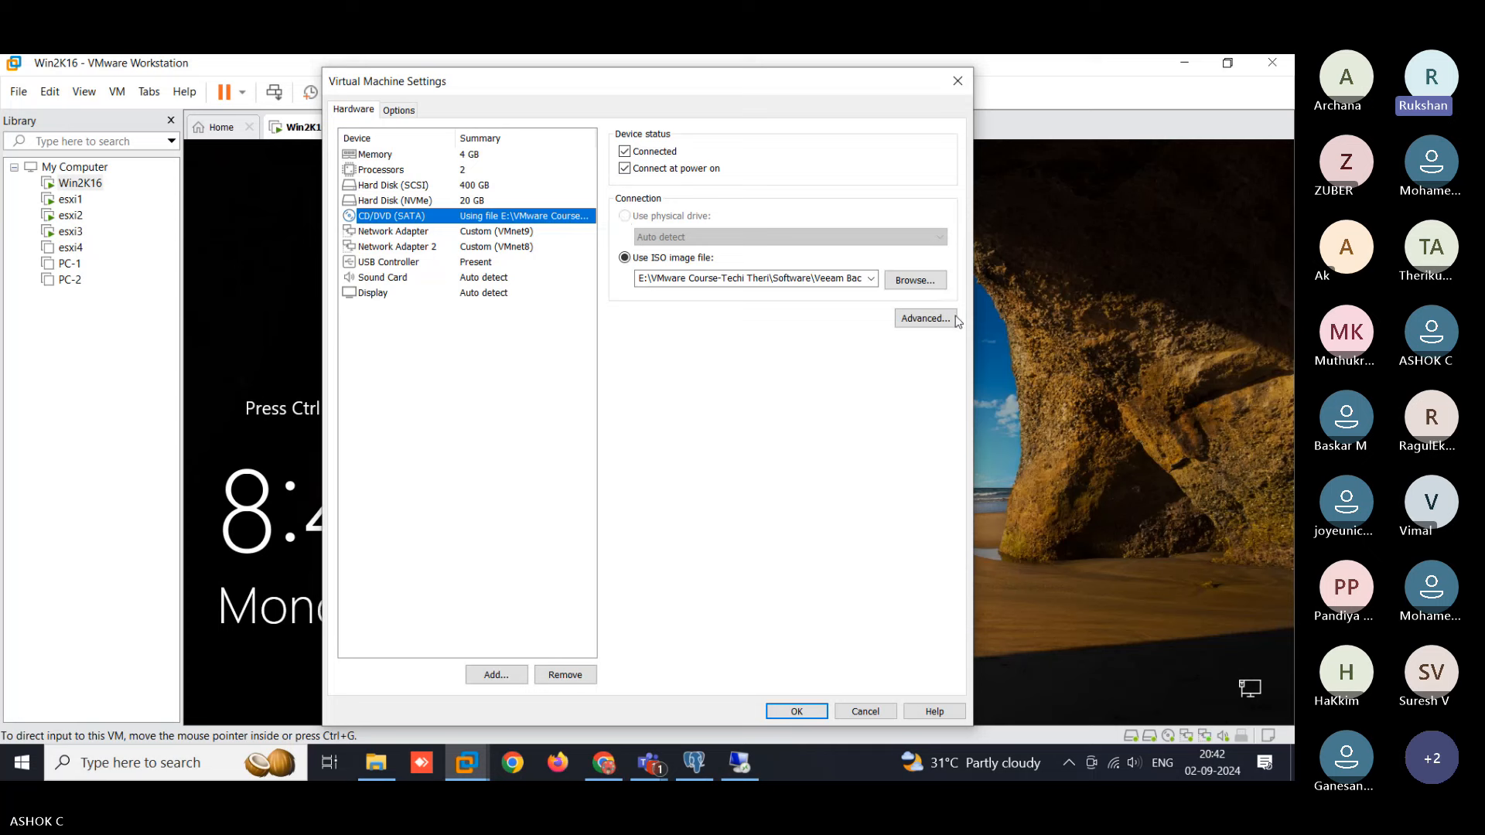
pyautogui.click(931, 284)
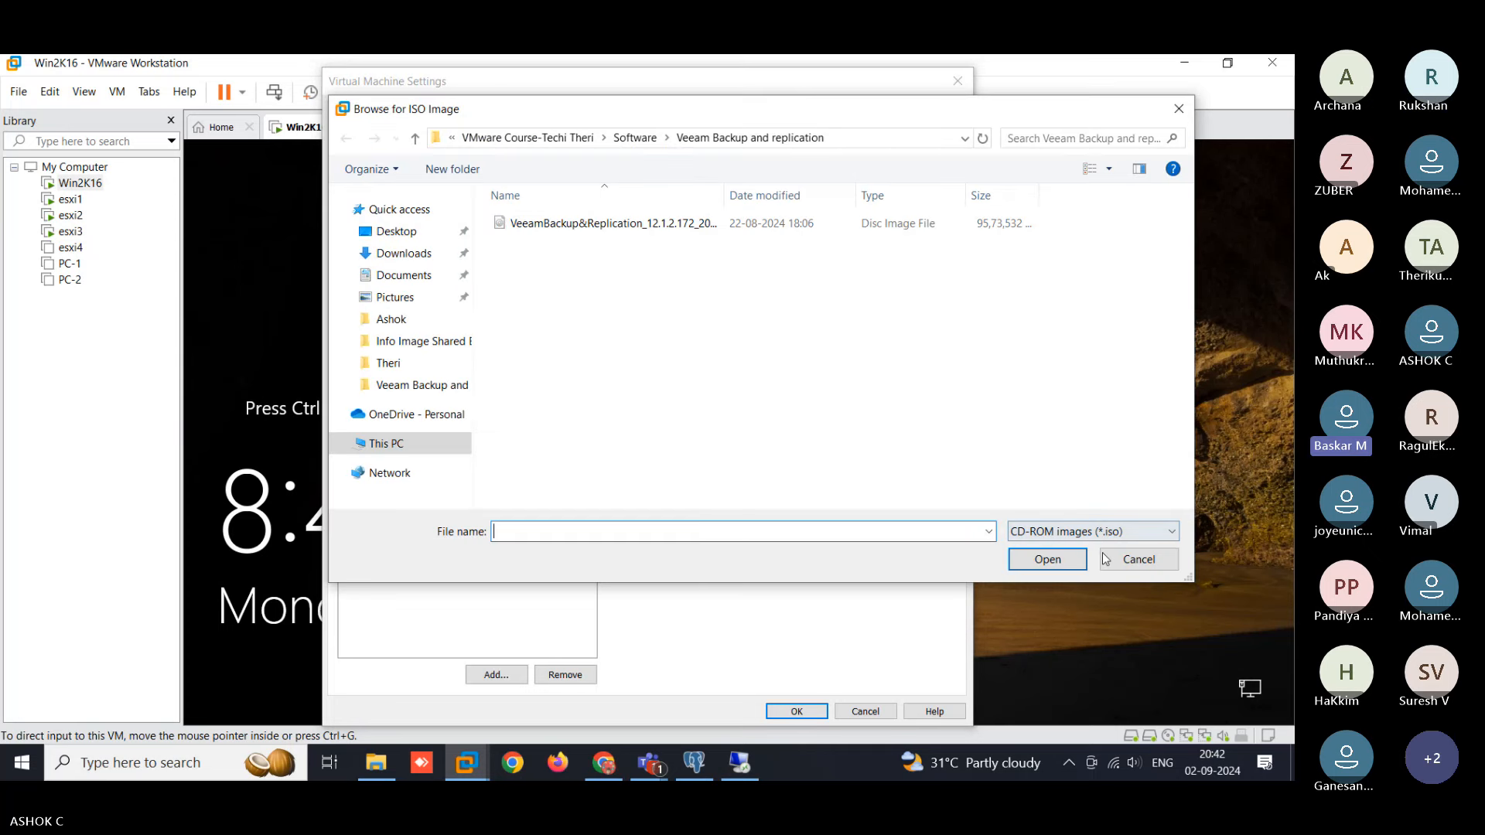
pyautogui.click(1109, 558)
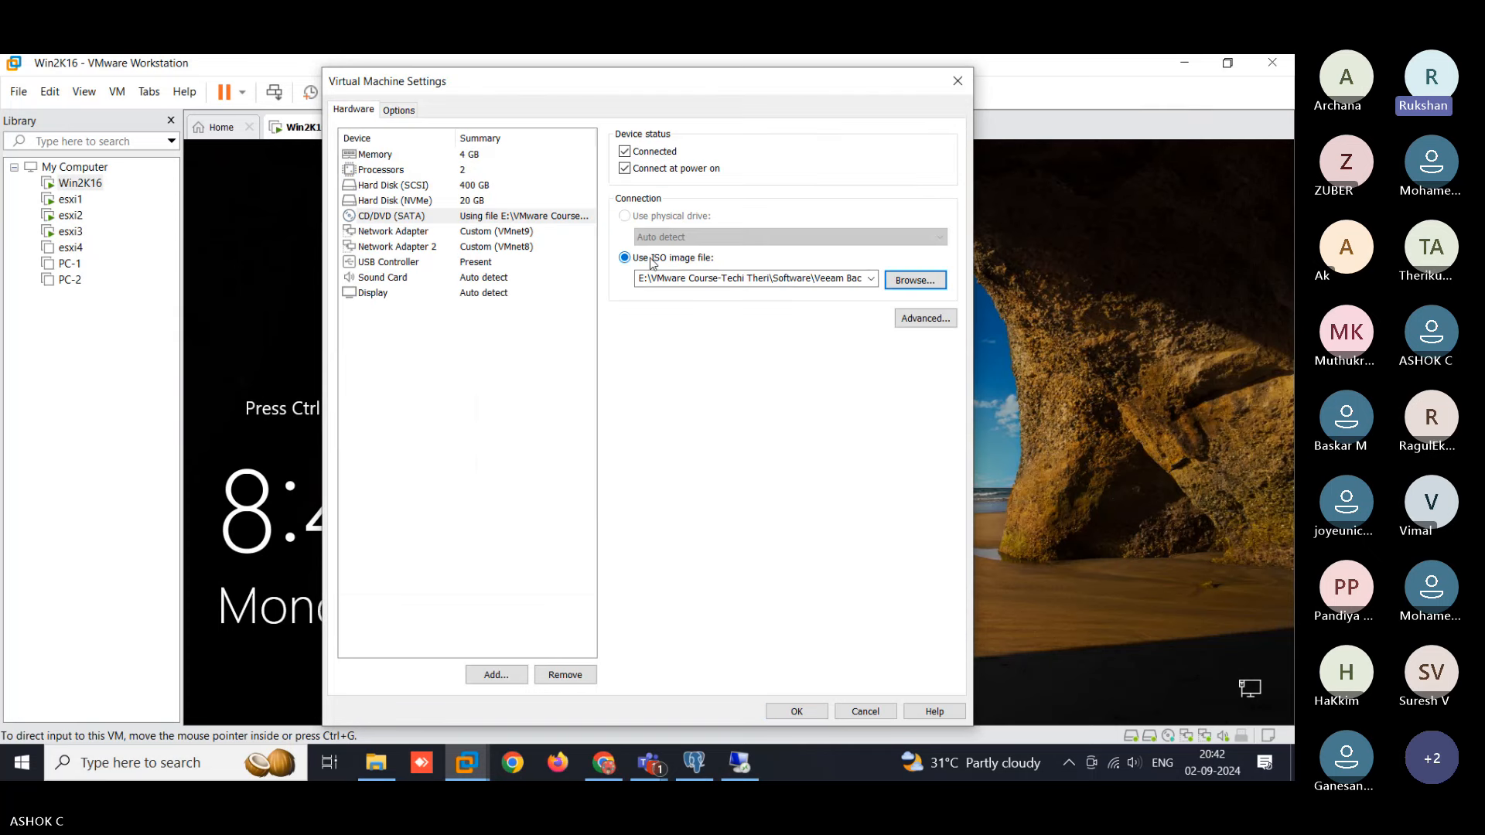
pyautogui.click(658, 285)
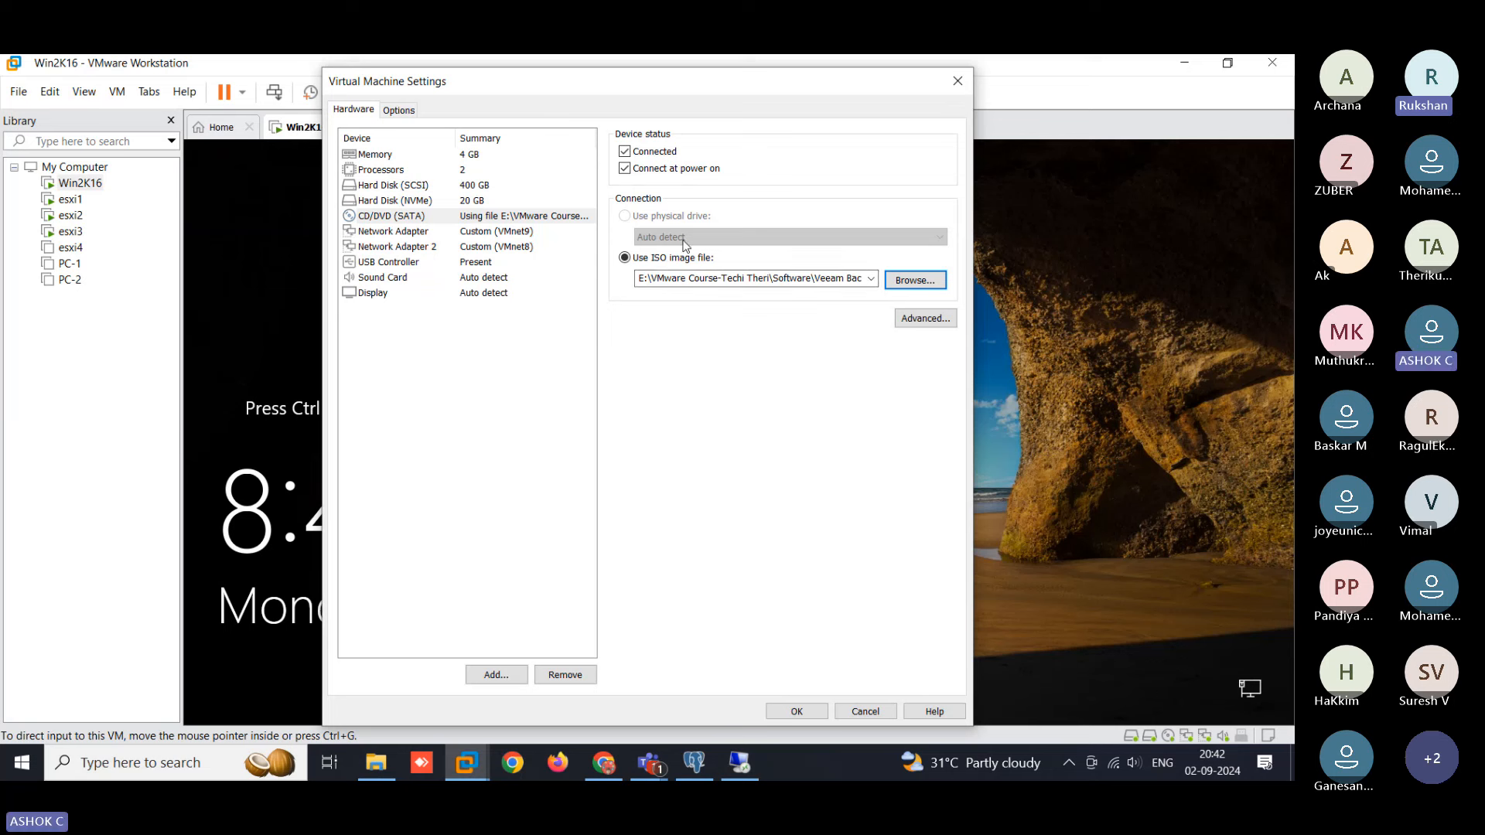
# - Disconnect the drive, untick Connect at power on, and apply the settings
pyautogui.click(624, 150)
pyautogui.click(624, 151)
pyautogui.click(624, 167)
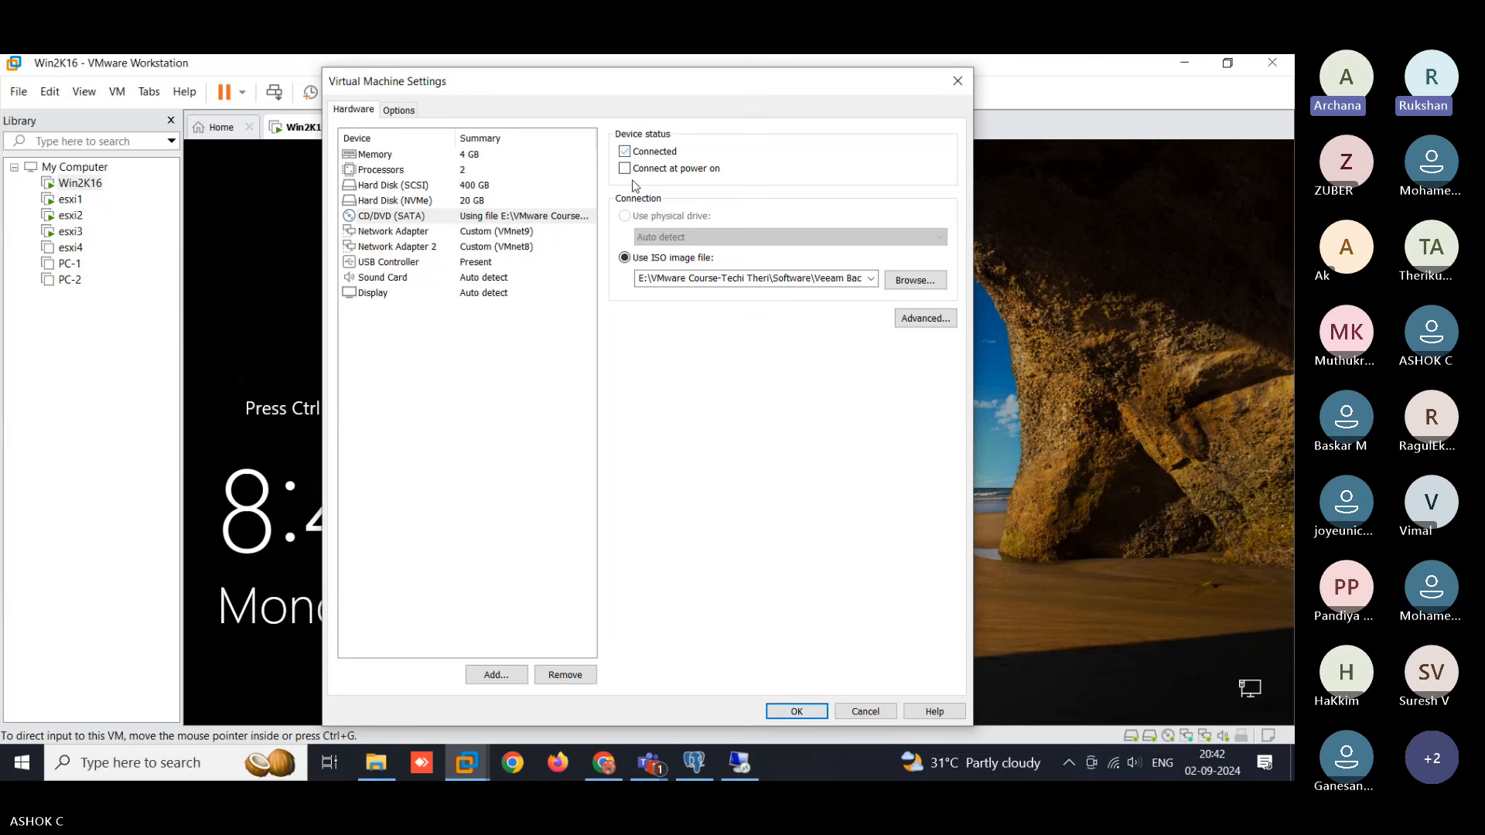
pyautogui.click(625, 151)
pyautogui.click(797, 711)
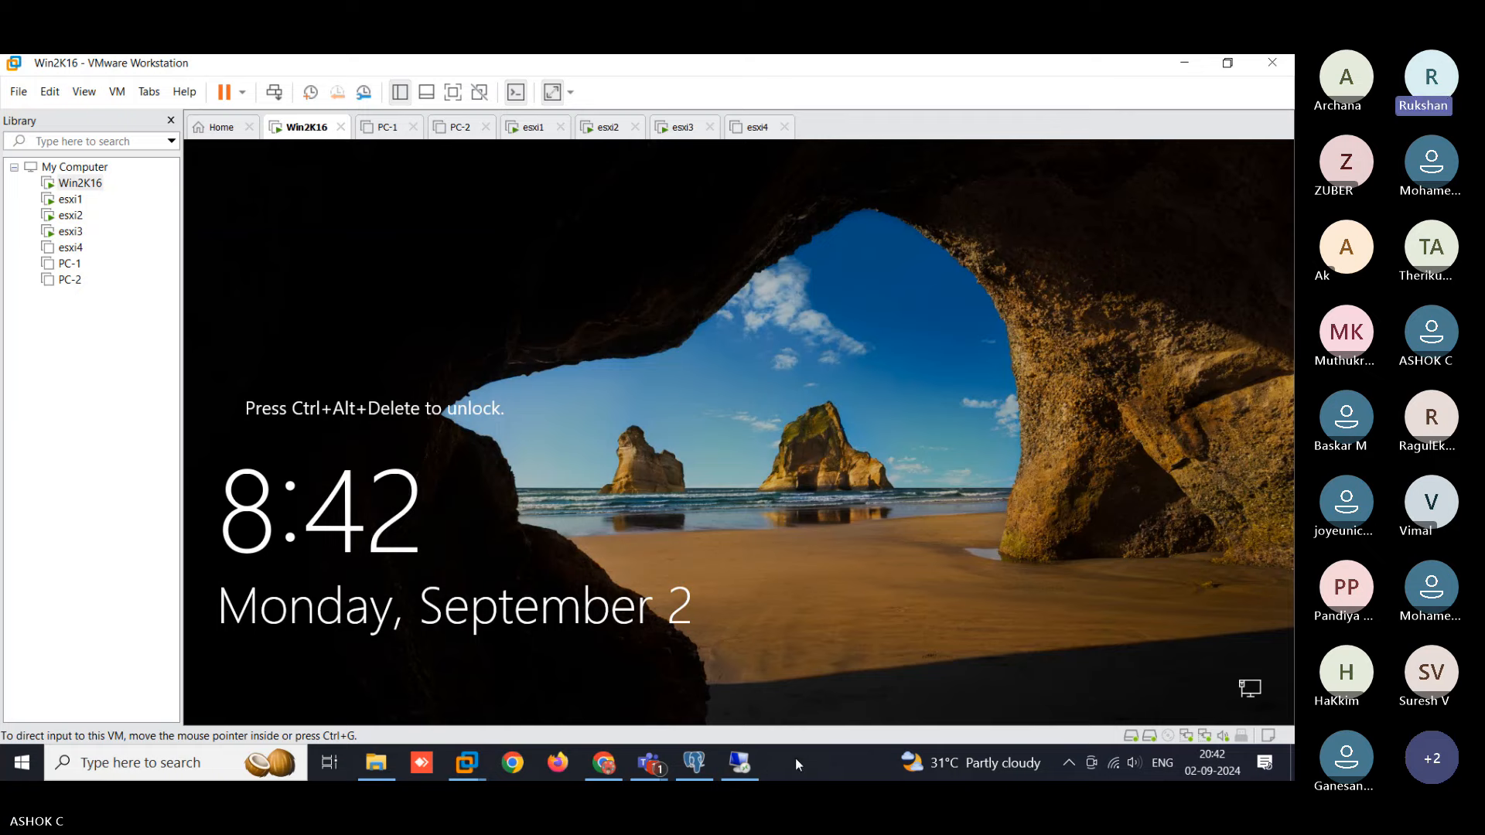
# - Eject the host's Veeam DVD drive and close the host file browser
pyautogui.press('super+e')
pyautogui.click(62, 391)
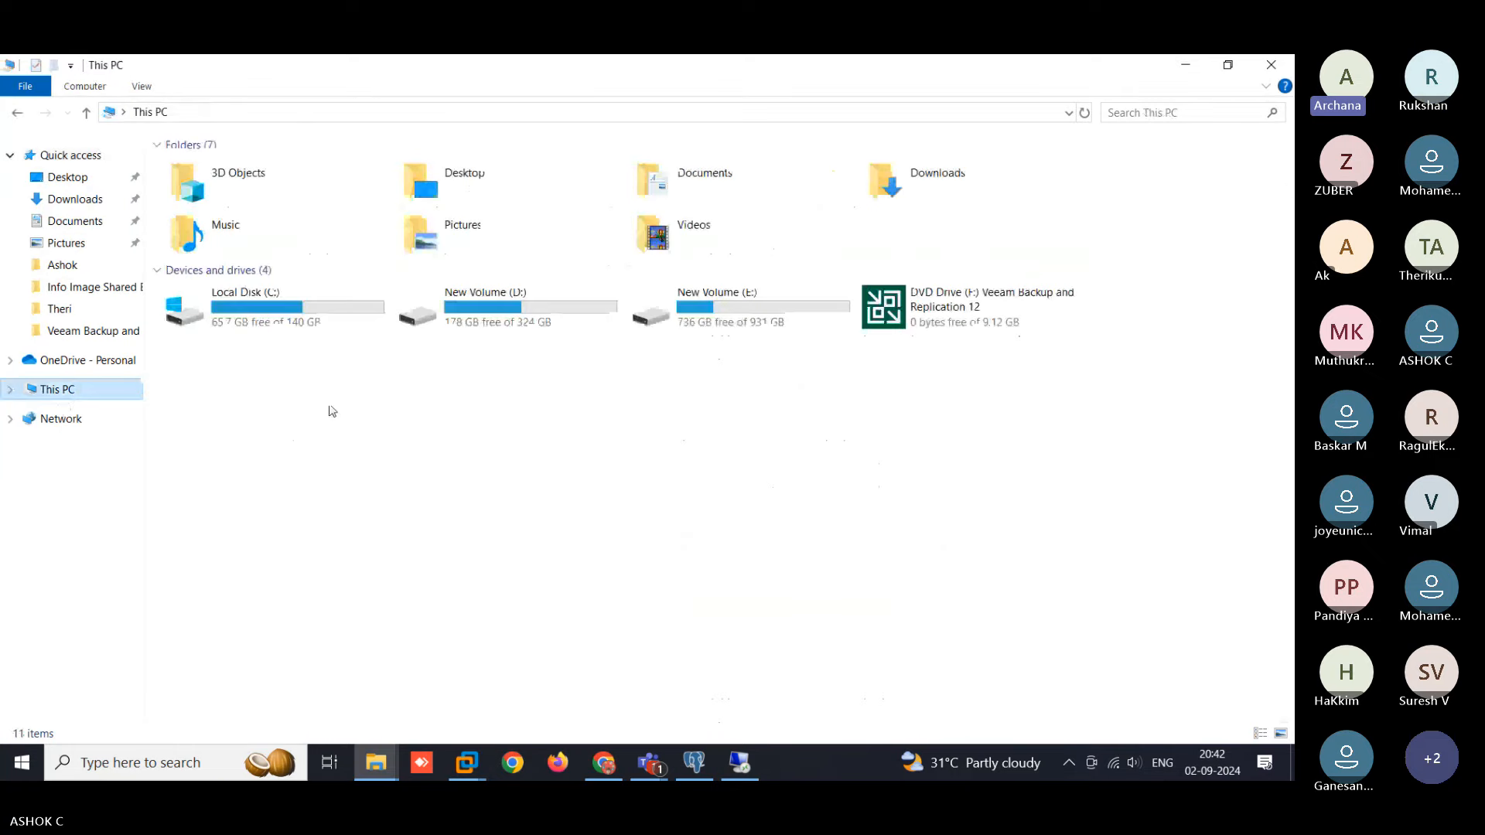
pyautogui.rightClick(922, 315)
pyautogui.click(965, 543)
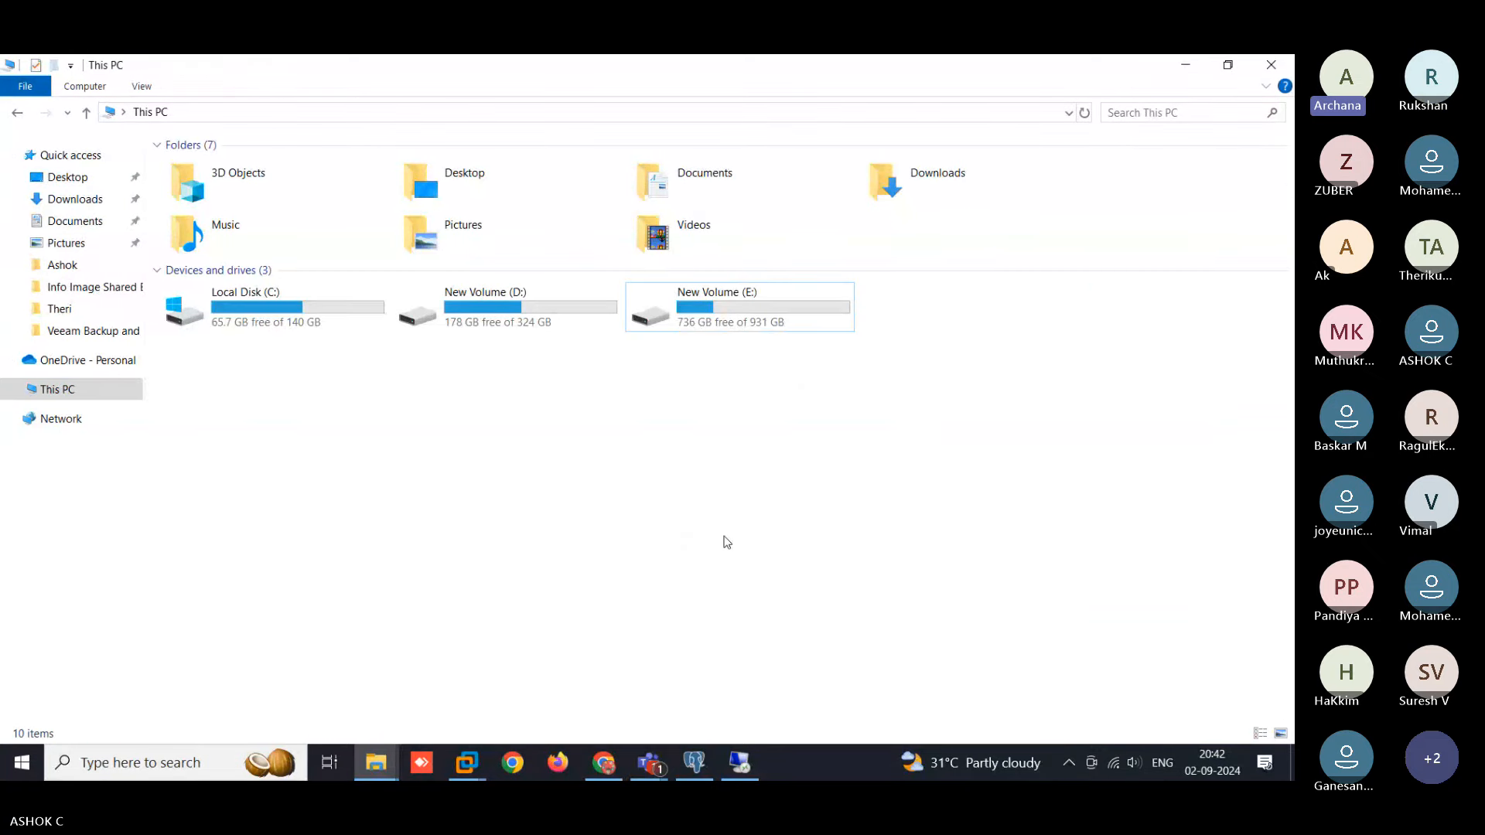
pyautogui.click(1285, 68)
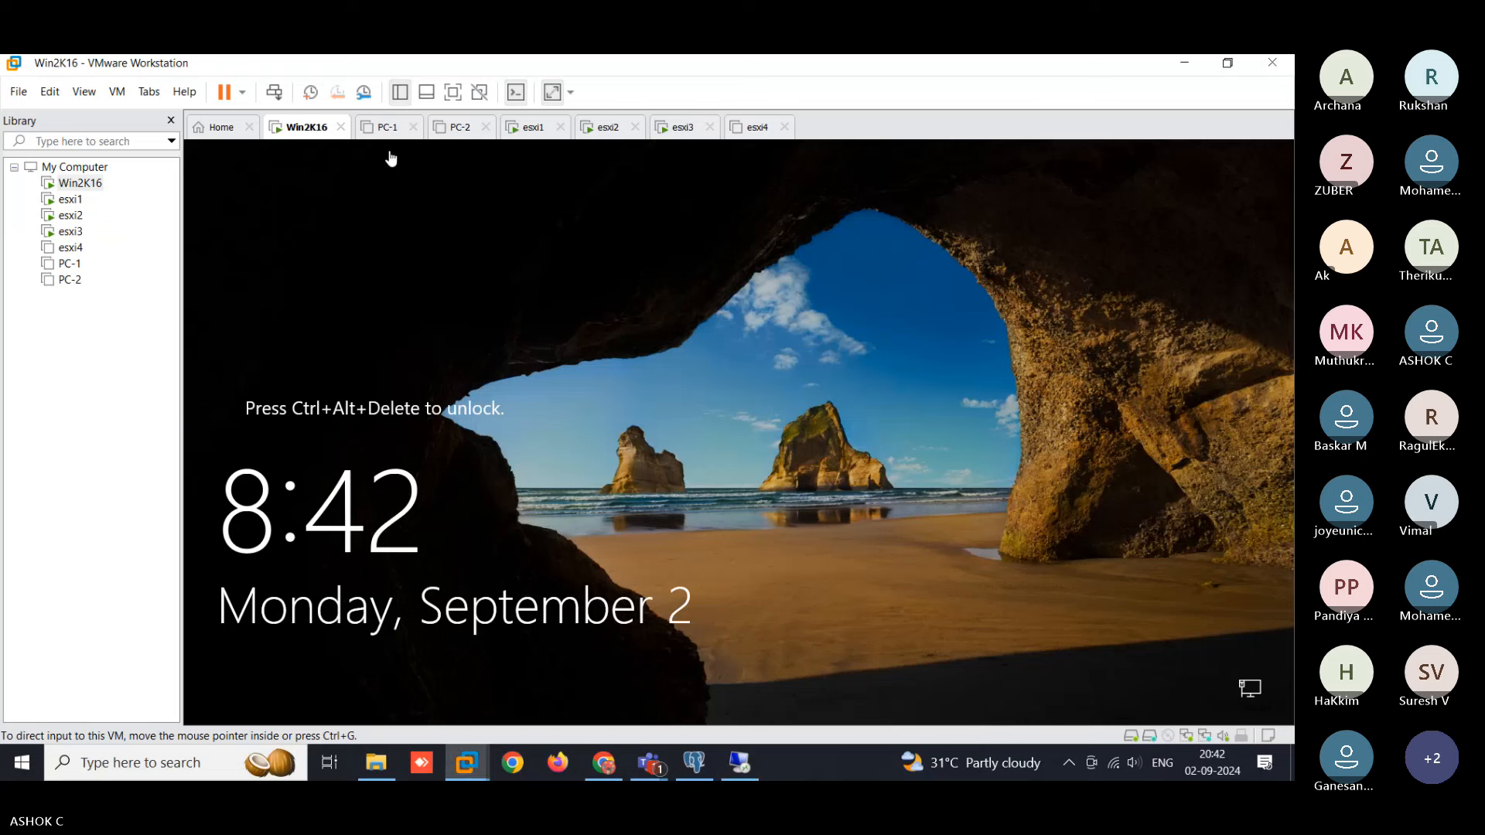
# - In the remote session, refresh the server's This PC view and close it
pyautogui.click(379, 774)
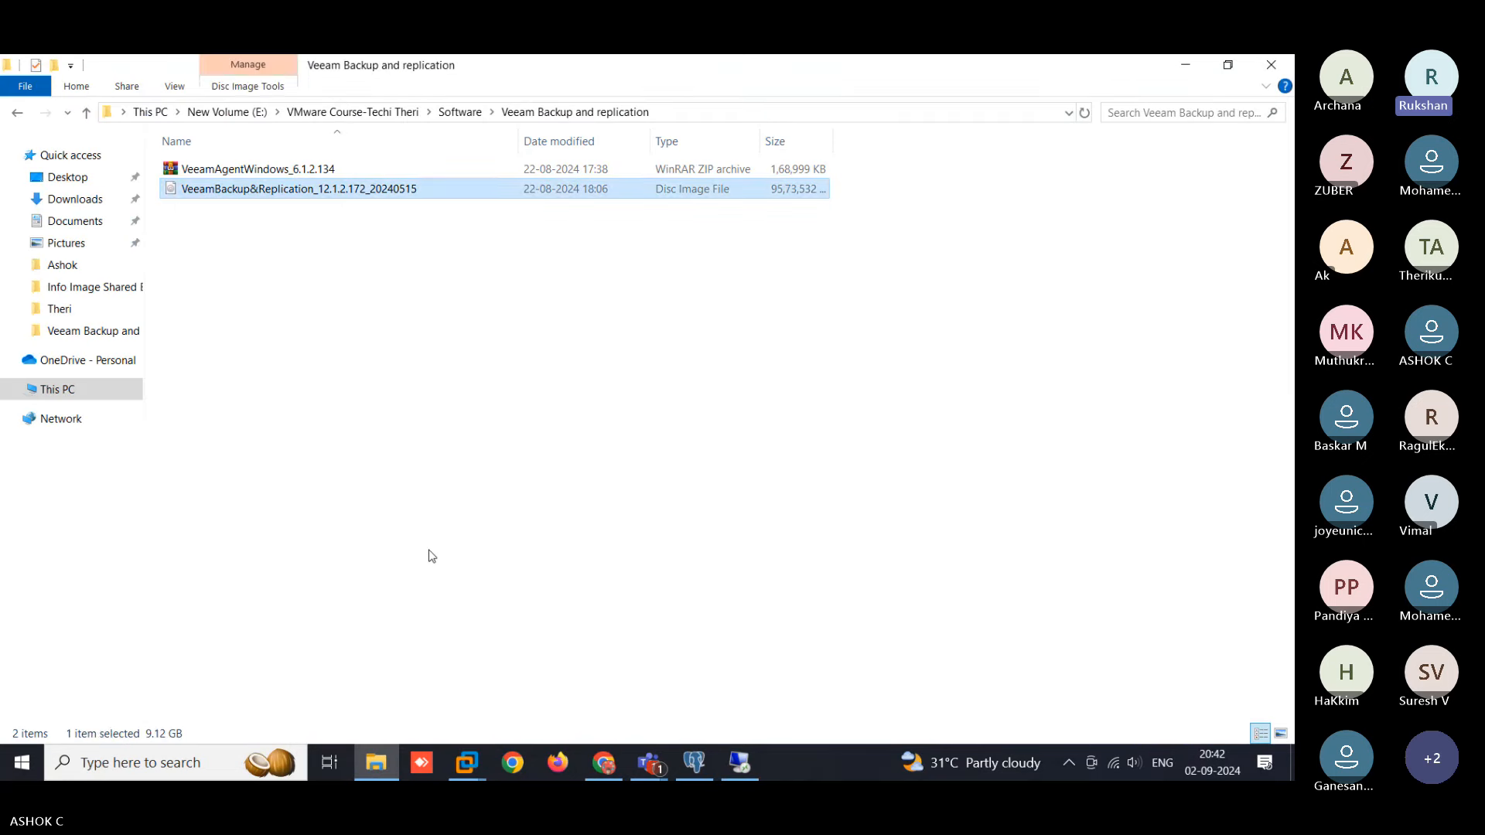
pyautogui.click(509, 484)
pyautogui.click(744, 768)
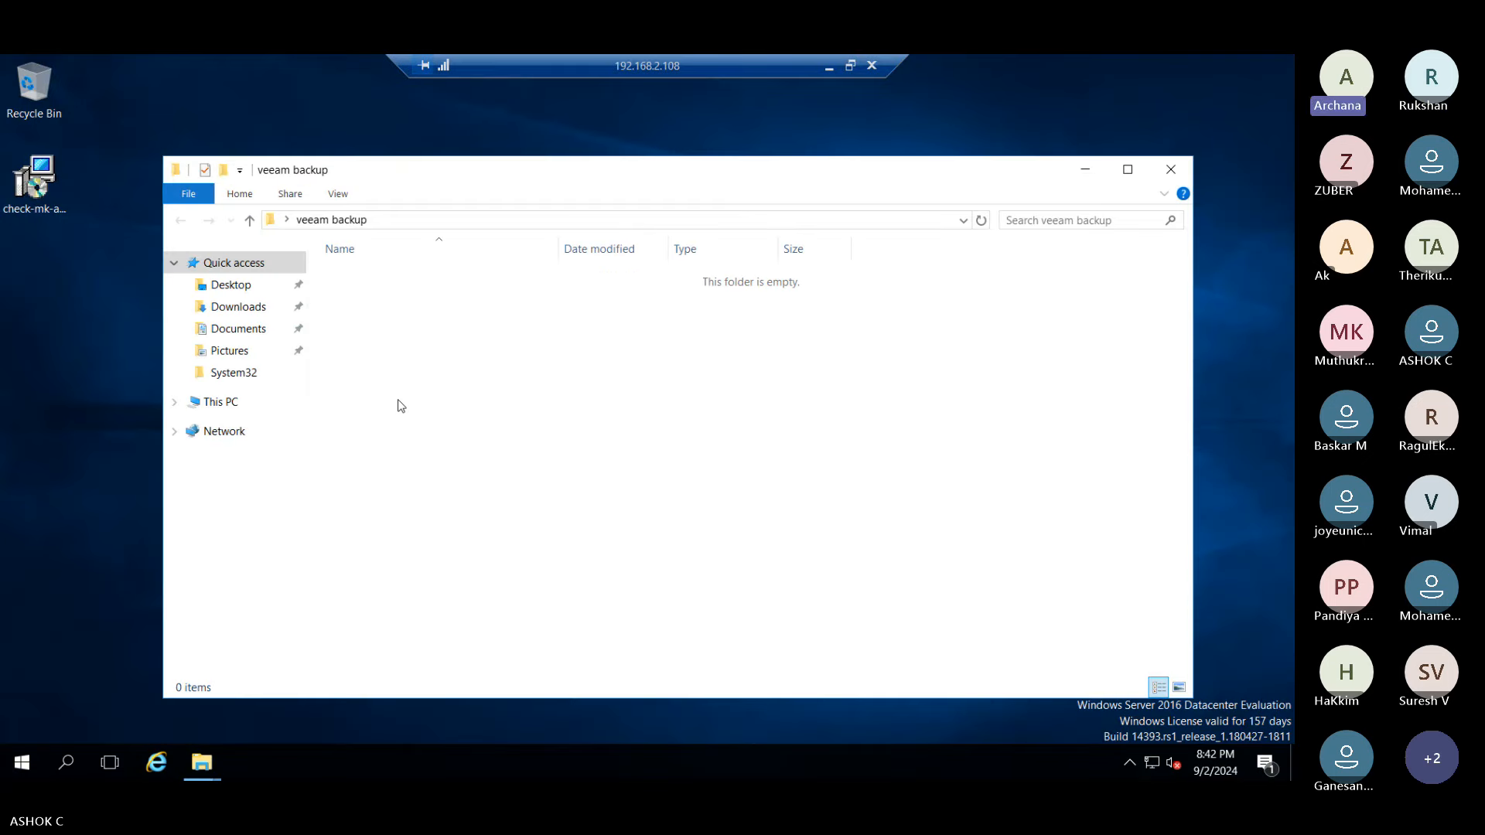
pyautogui.moveTo(202, 762)
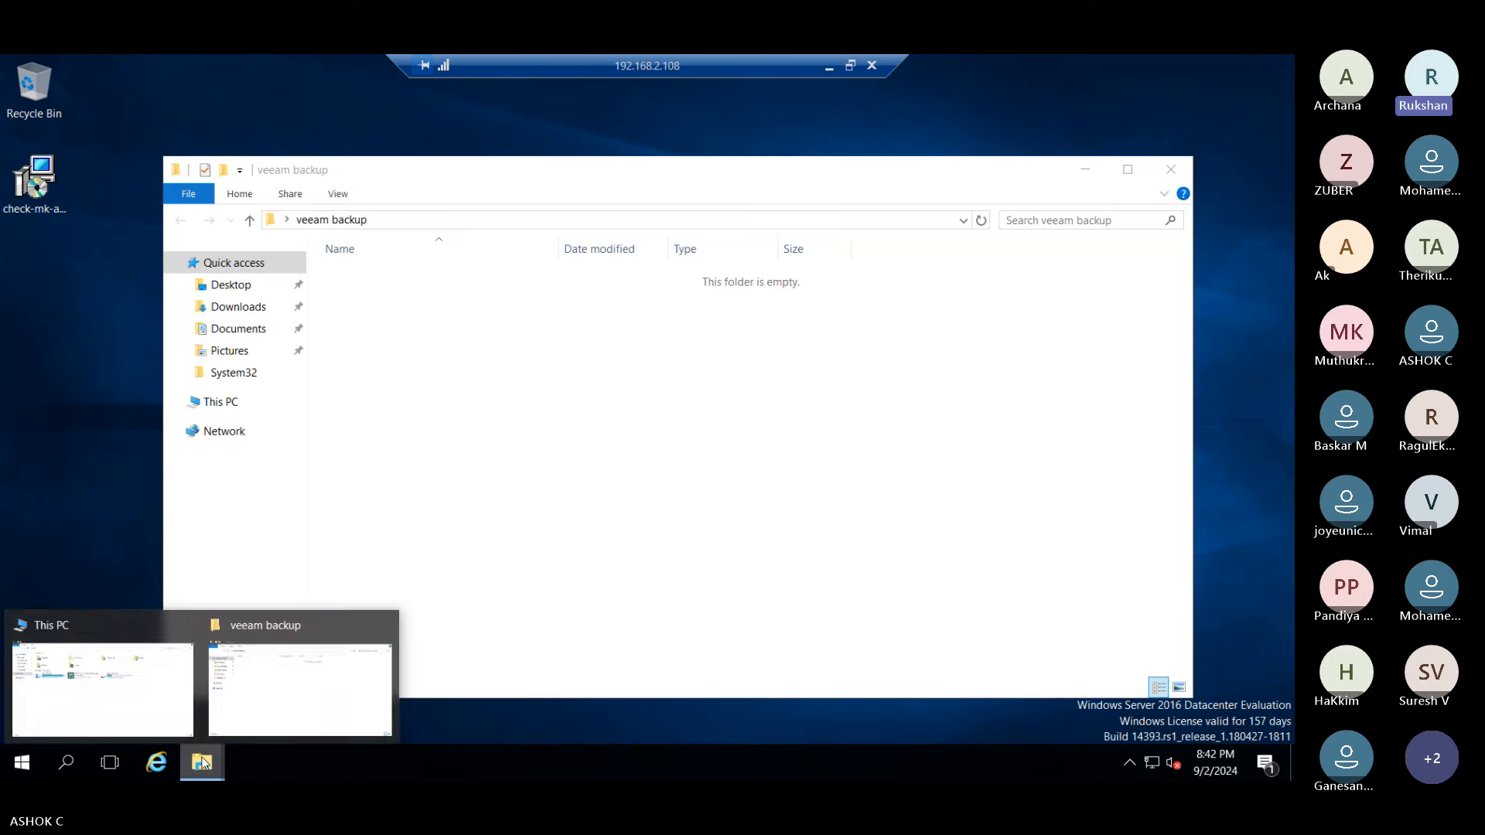
pyautogui.click(132, 704)
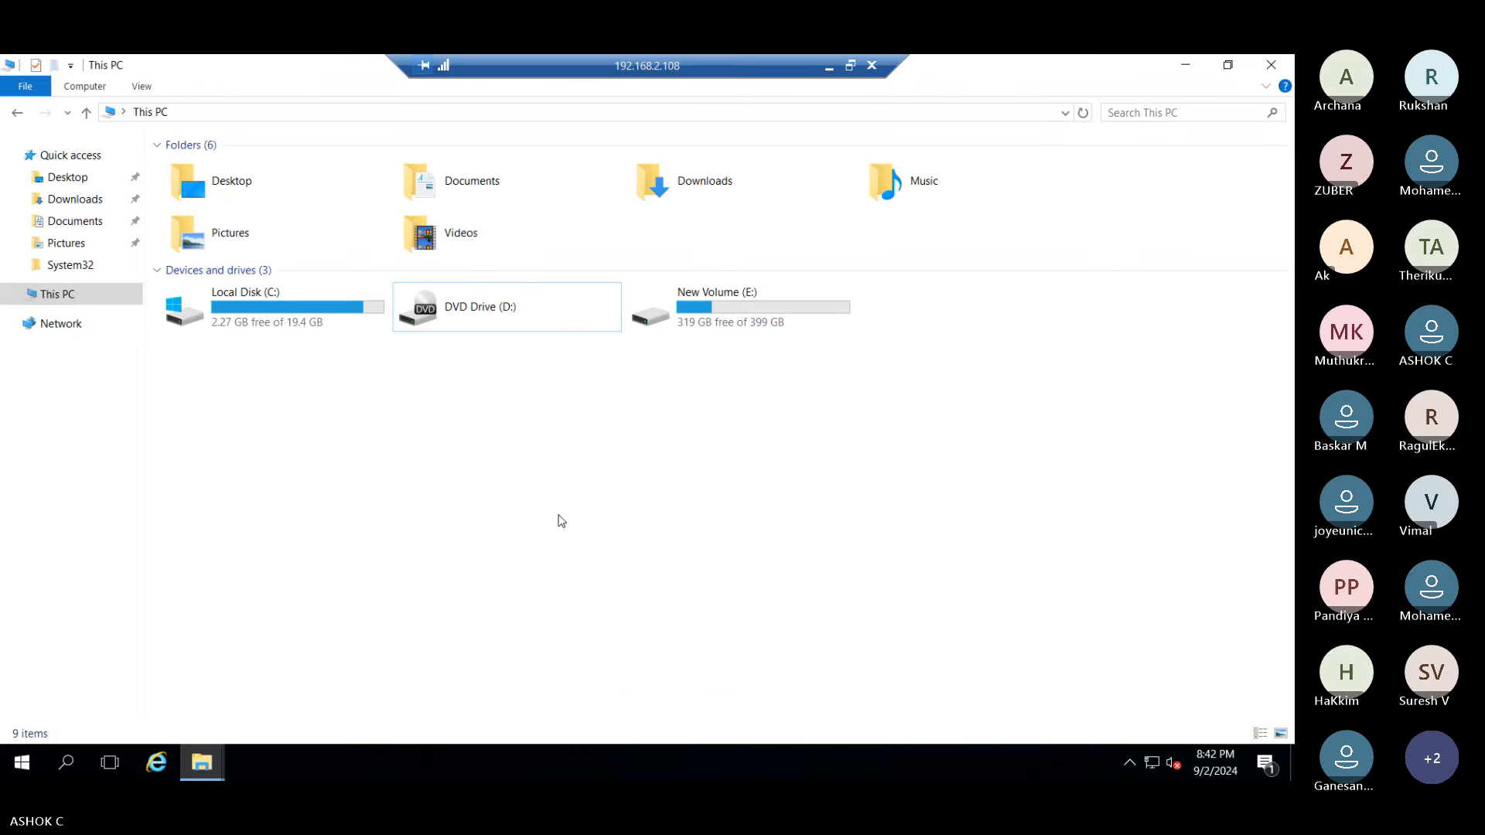
pyautogui.rightClick(499, 463)
pyautogui.click(522, 534)
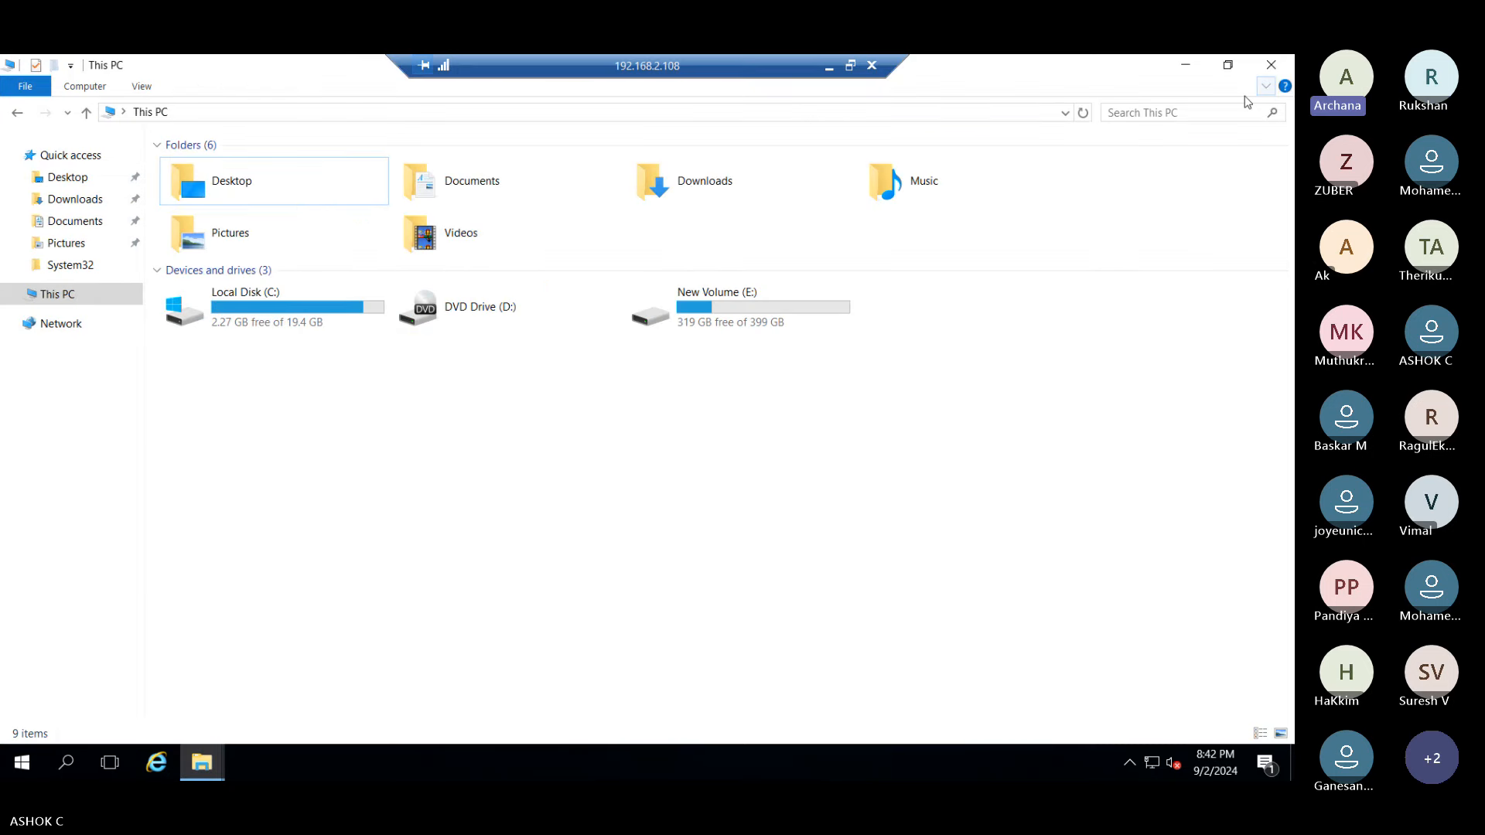
pyautogui.click(1271, 66)
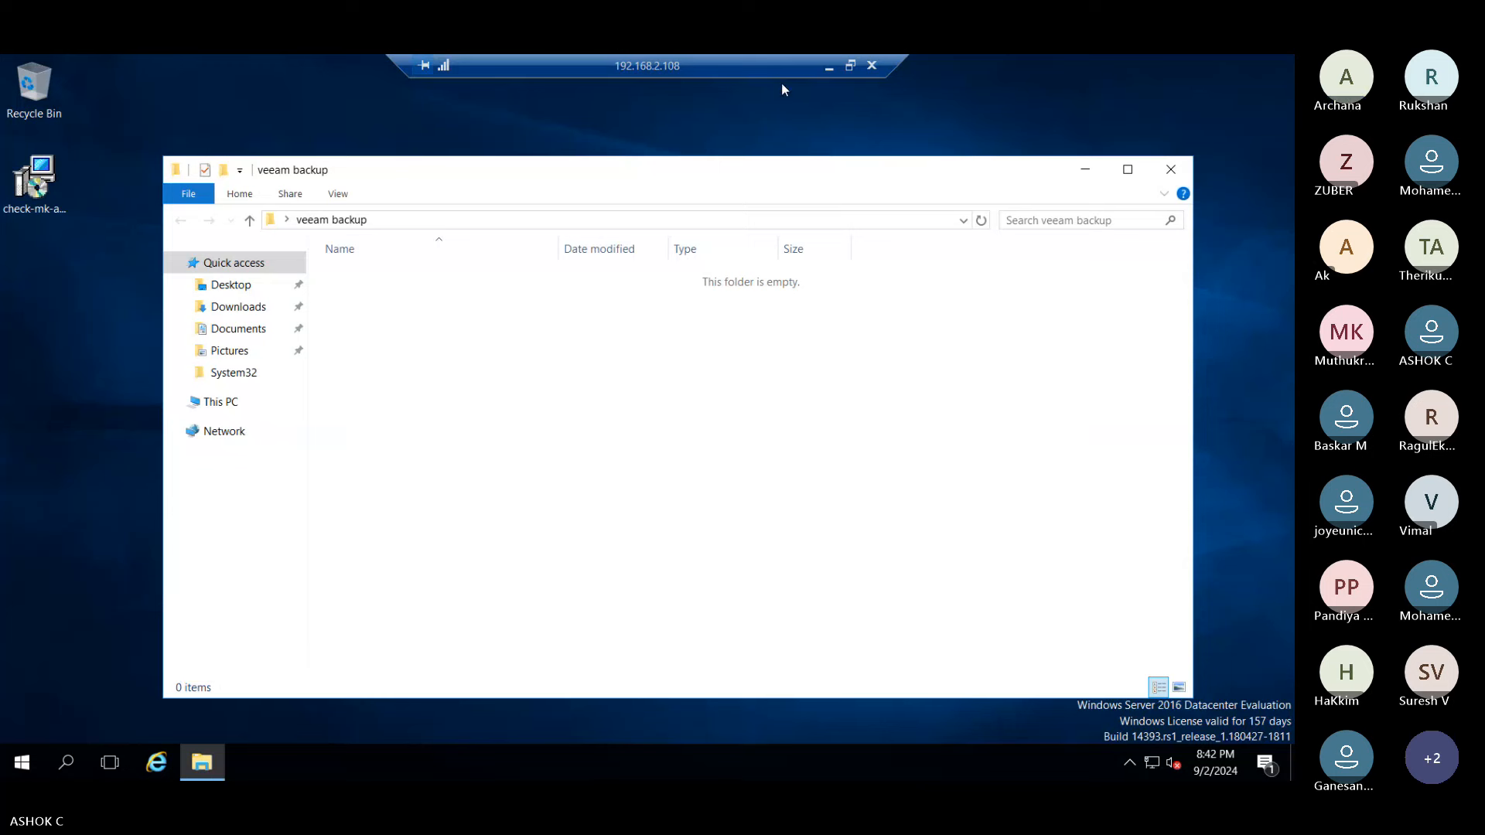
# - Try copying the VeeamBackup&Replication_12.1.2.172_20240515 ISO into veeam backup, dismiss the error, close the window
pyautogui.click(825, 69)
pyautogui.click(306, 189)
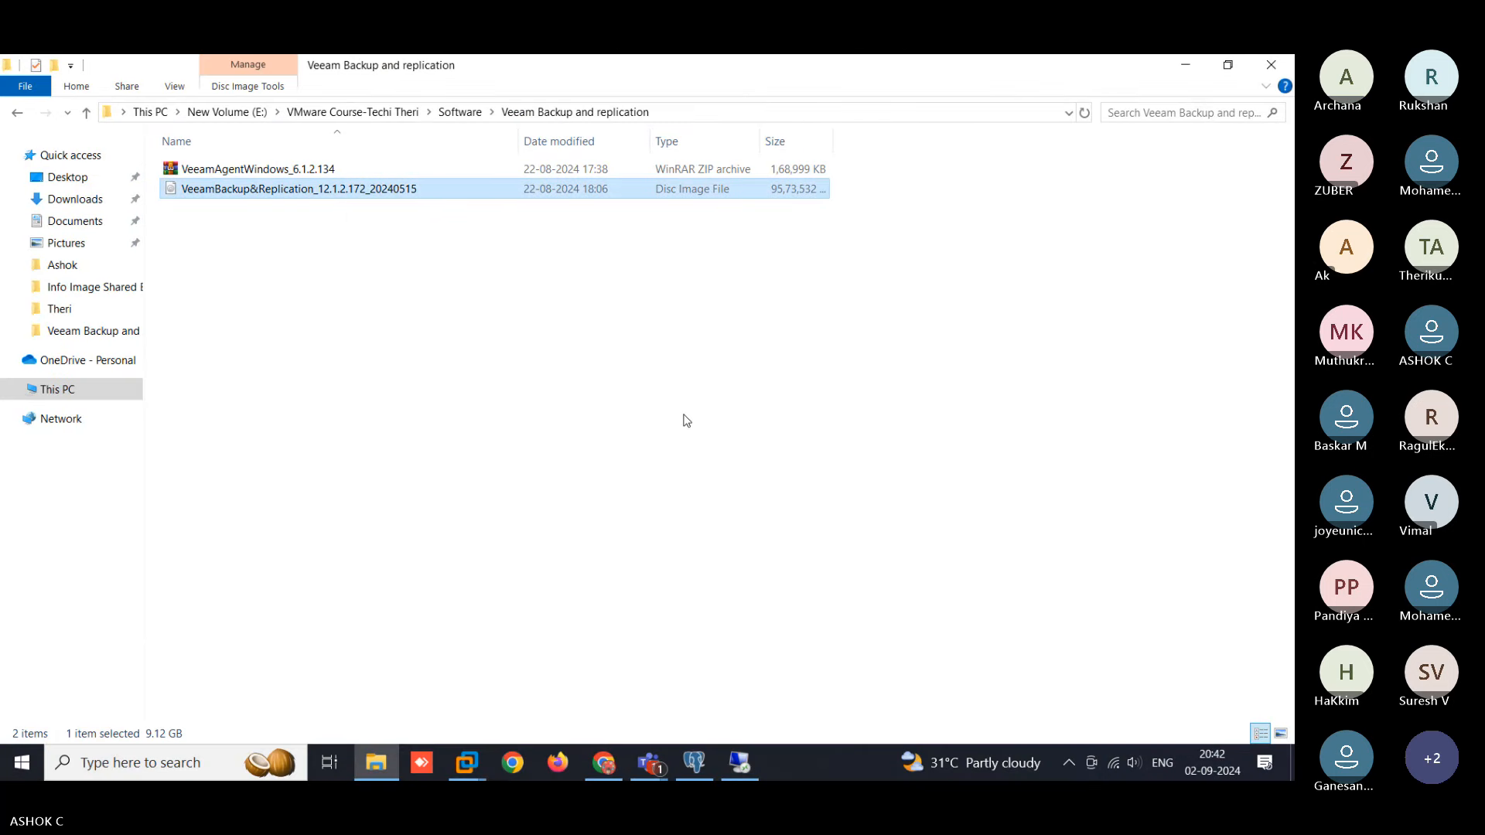
pyautogui.hotkey('alt', 'Tab')
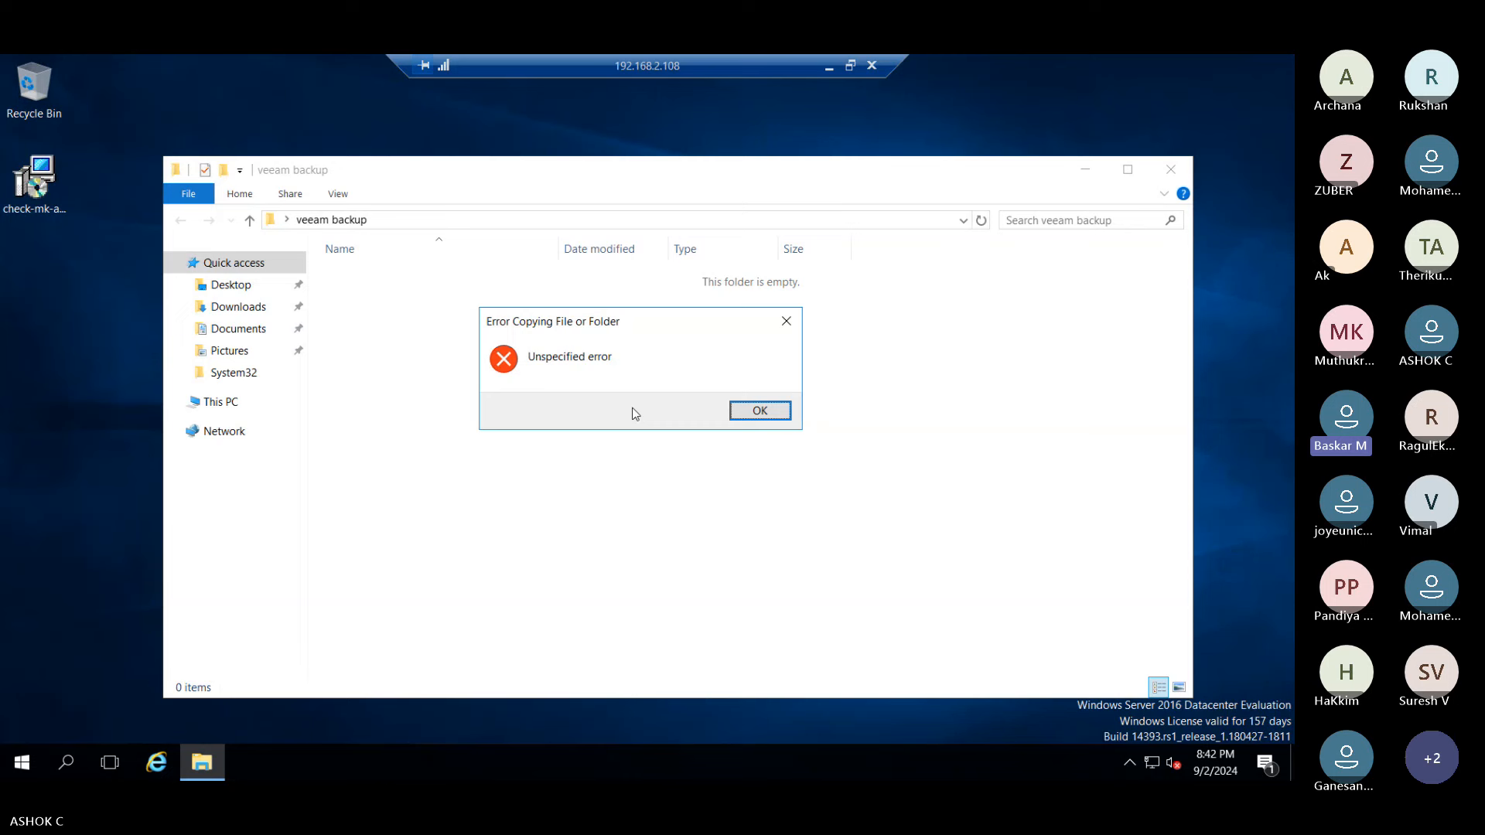
pyautogui.click(769, 411)
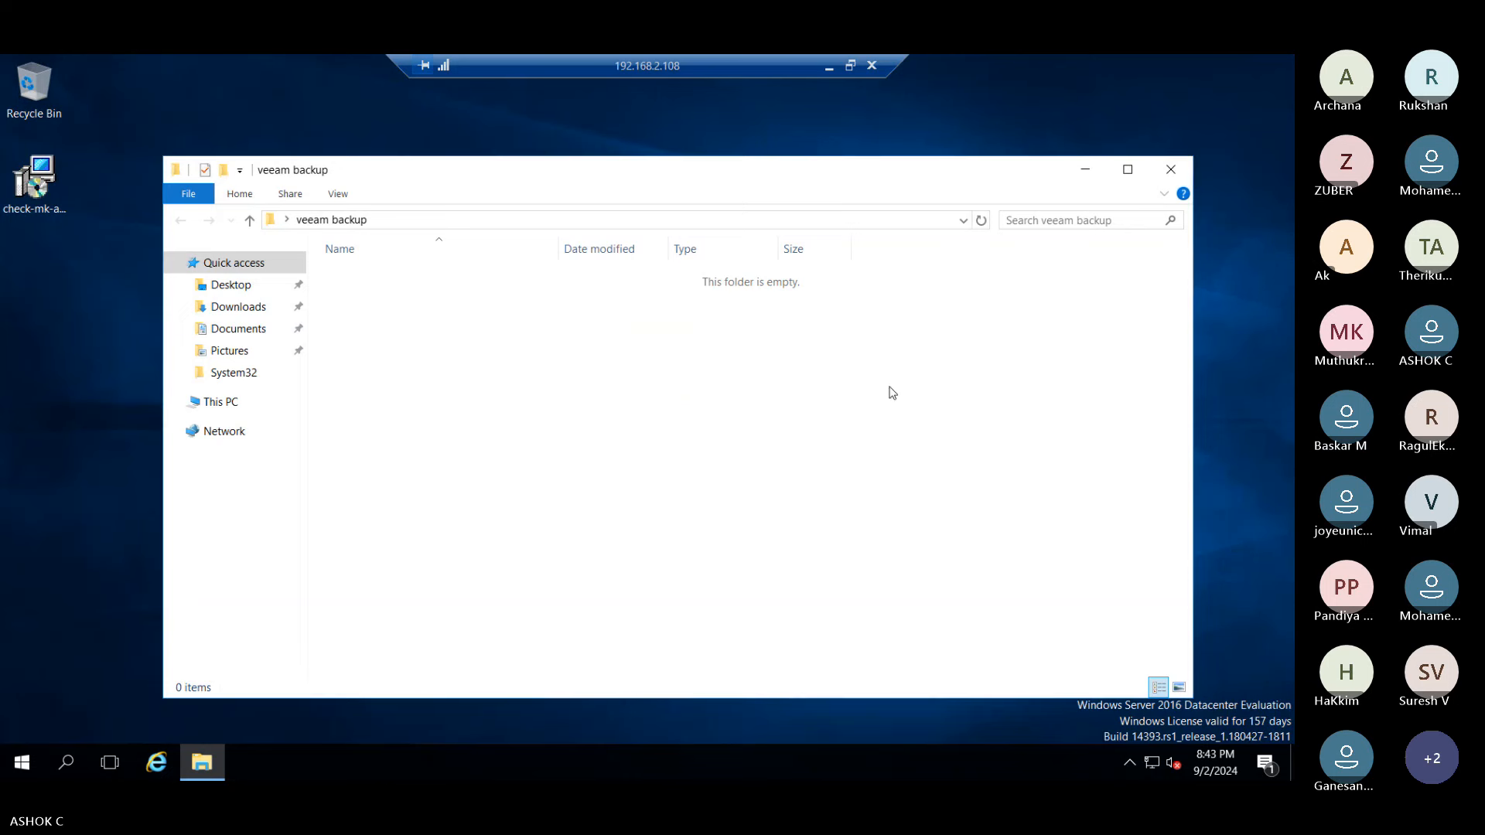
pyautogui.click(1181, 180)
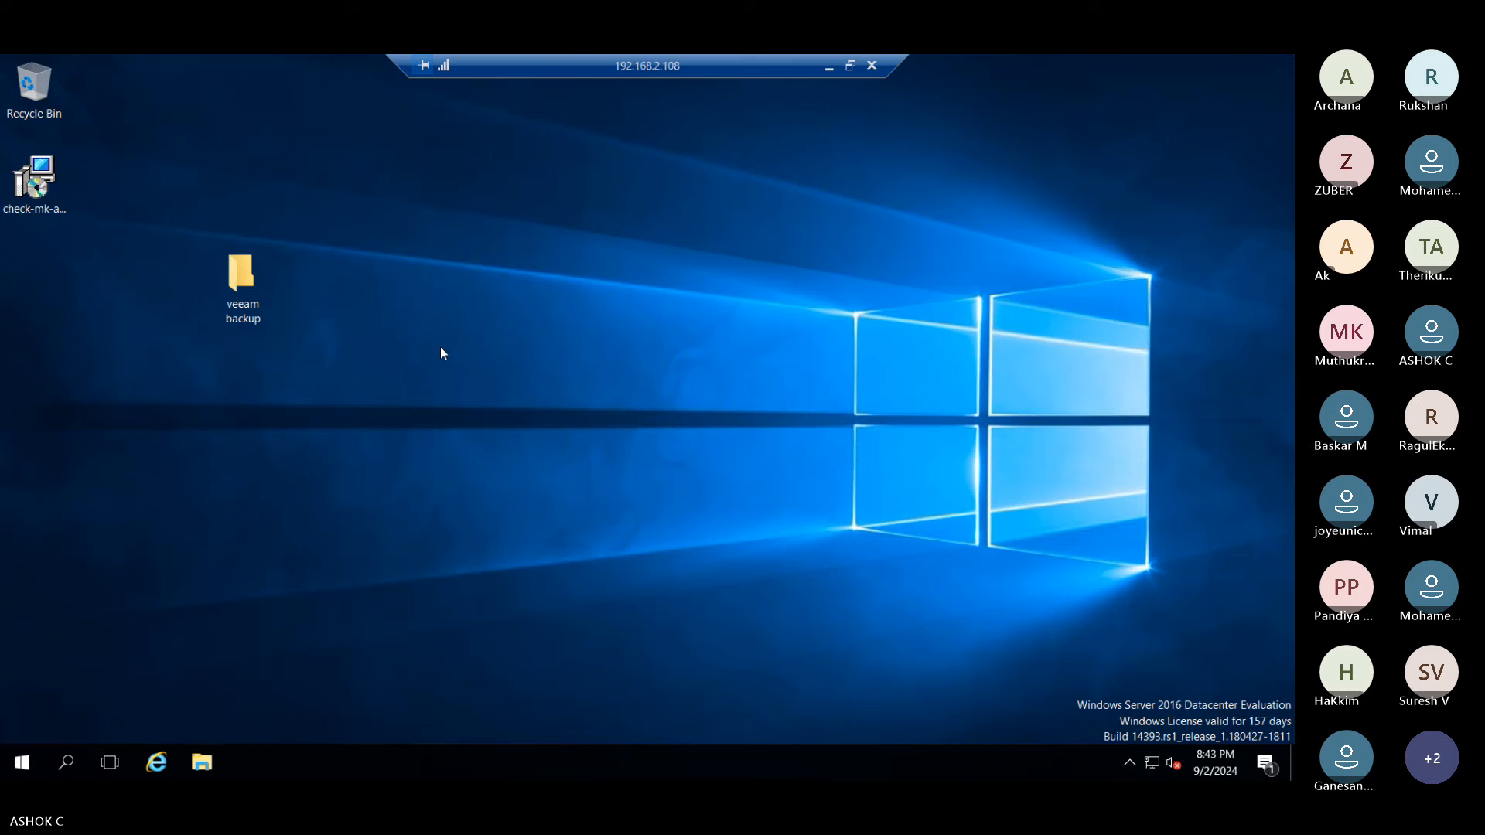
# - Create and open a folder named 'veembackup' on the server's New Volume (E:)
pyautogui.press('super+e')
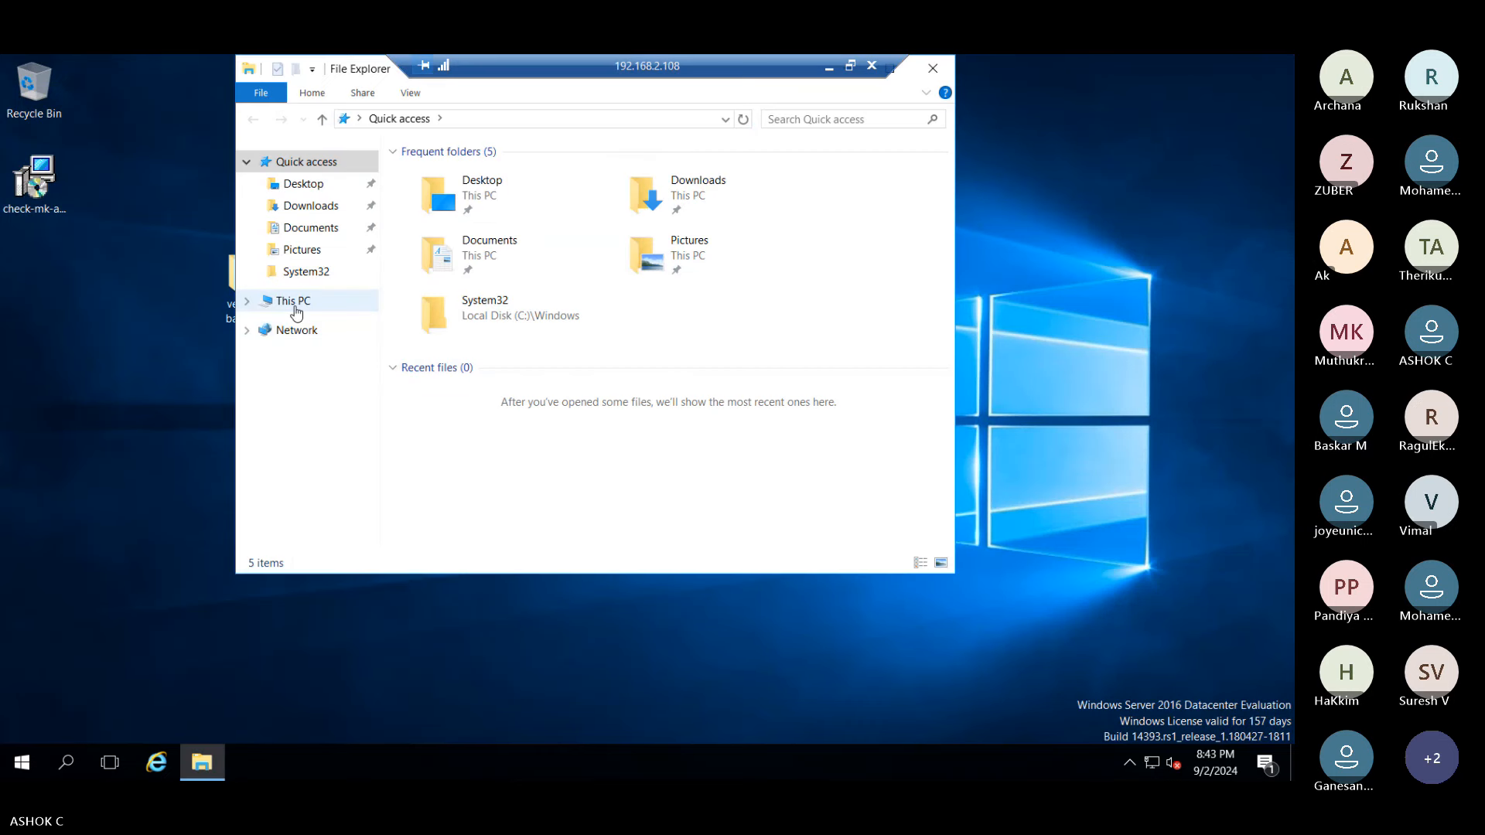
pyautogui.click(293, 302)
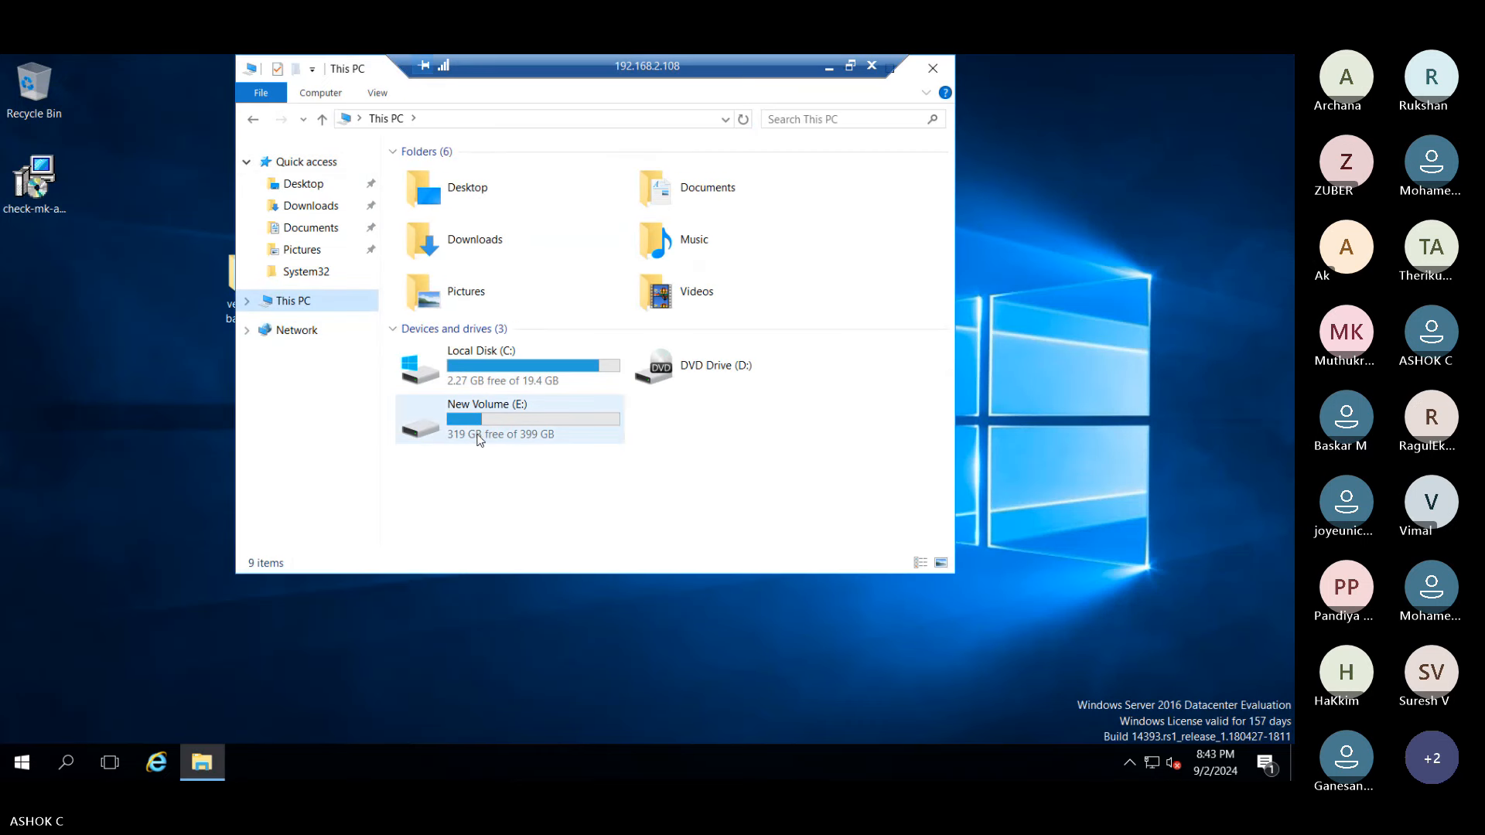
pyautogui.doubleClick(531, 434)
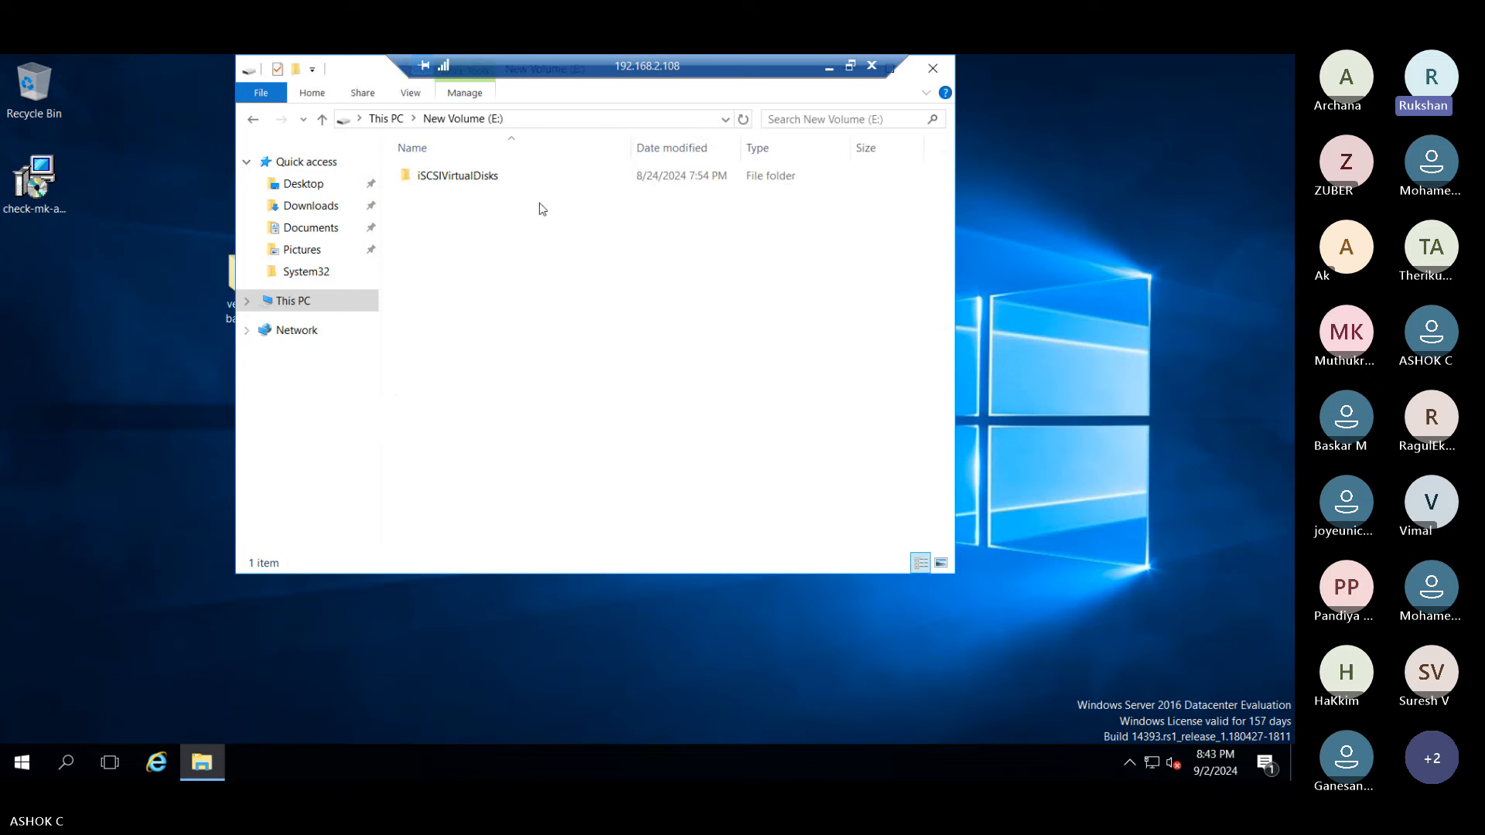
pyautogui.rightClick(493, 293)
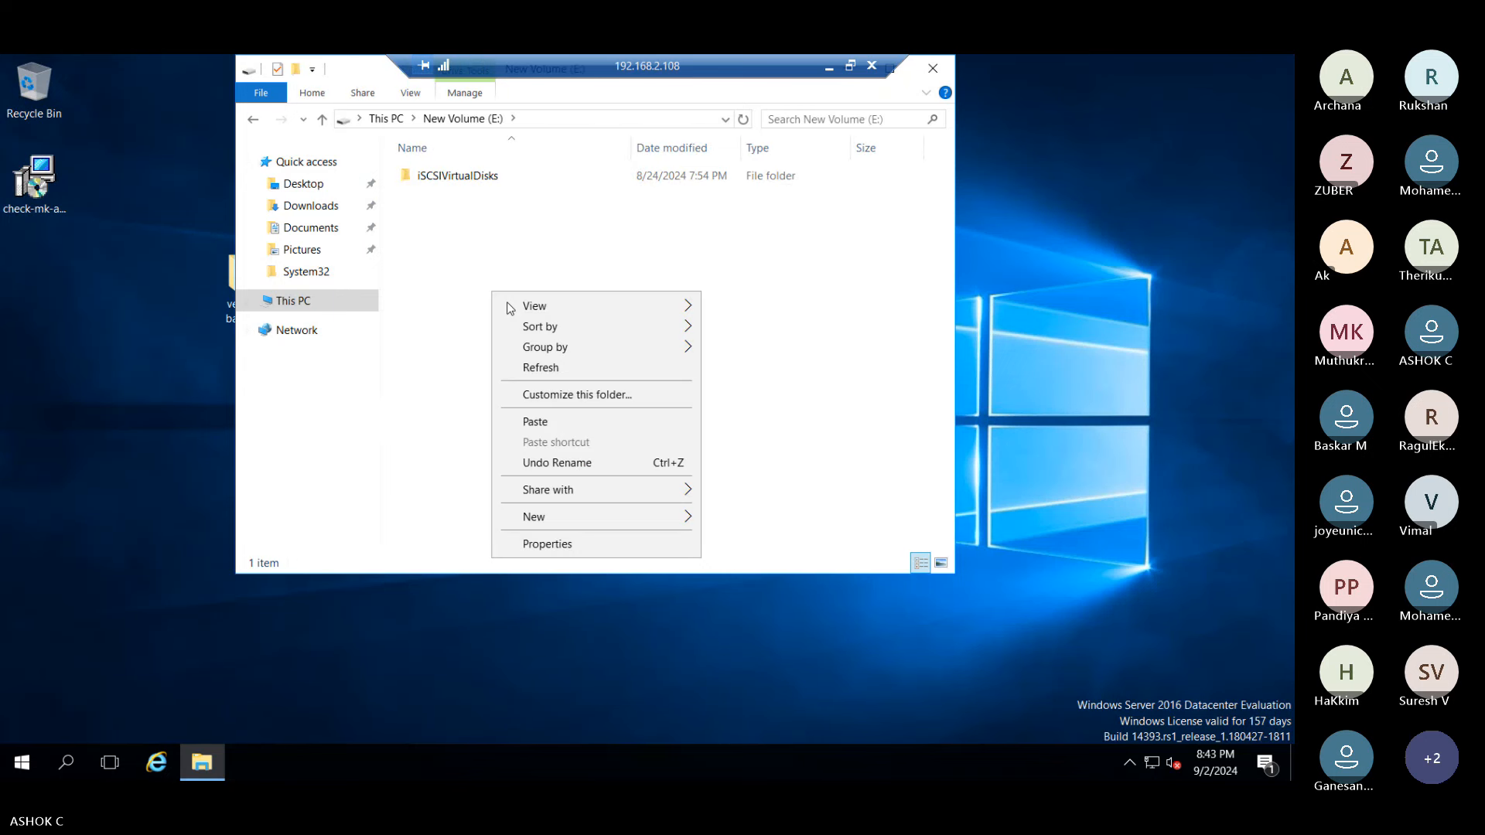
pyautogui.click(533, 516)
pyautogui.click(739, 517)
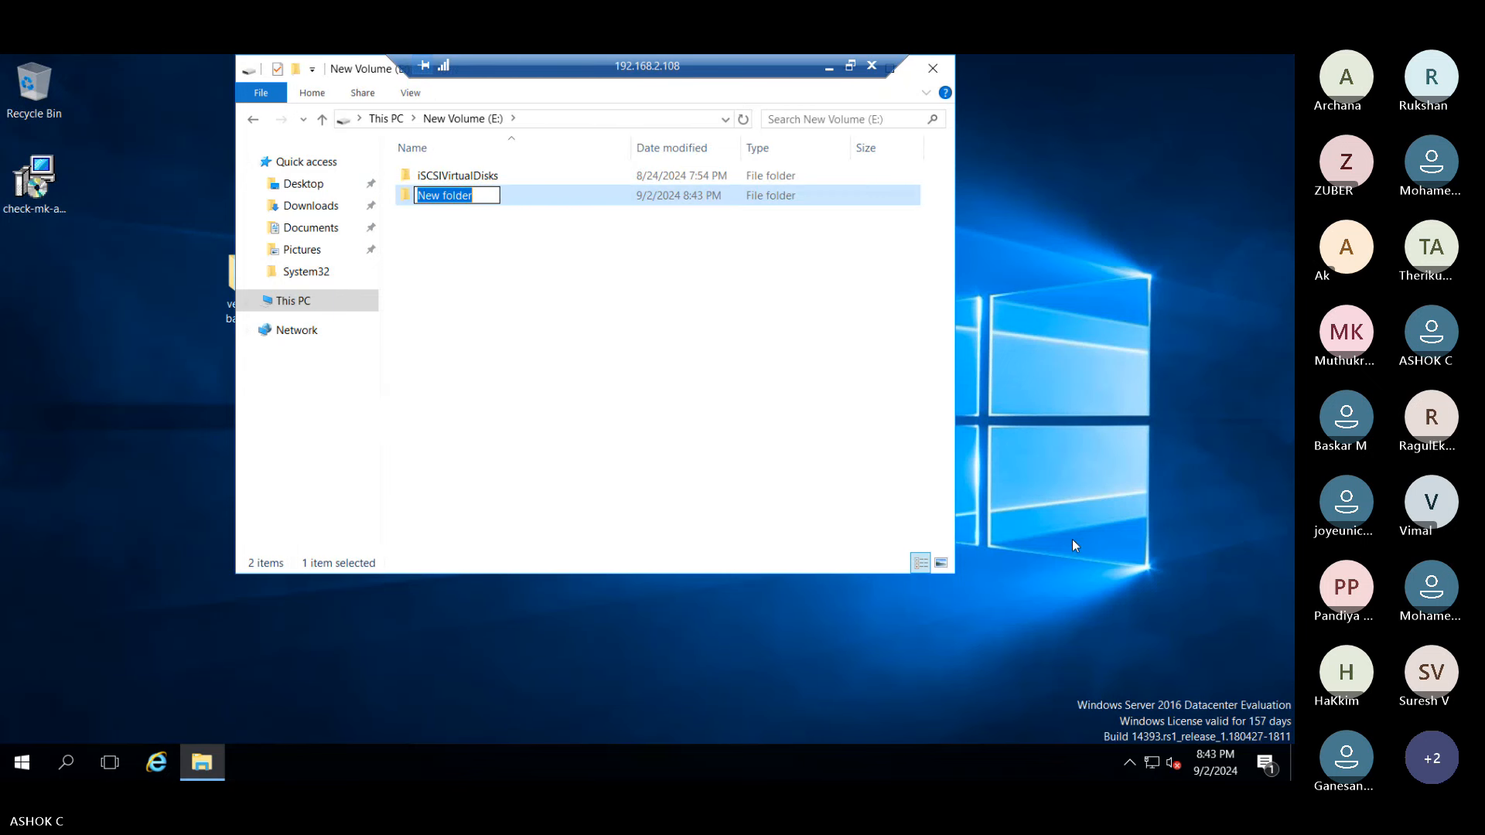
pyautogui.write('veembacku')
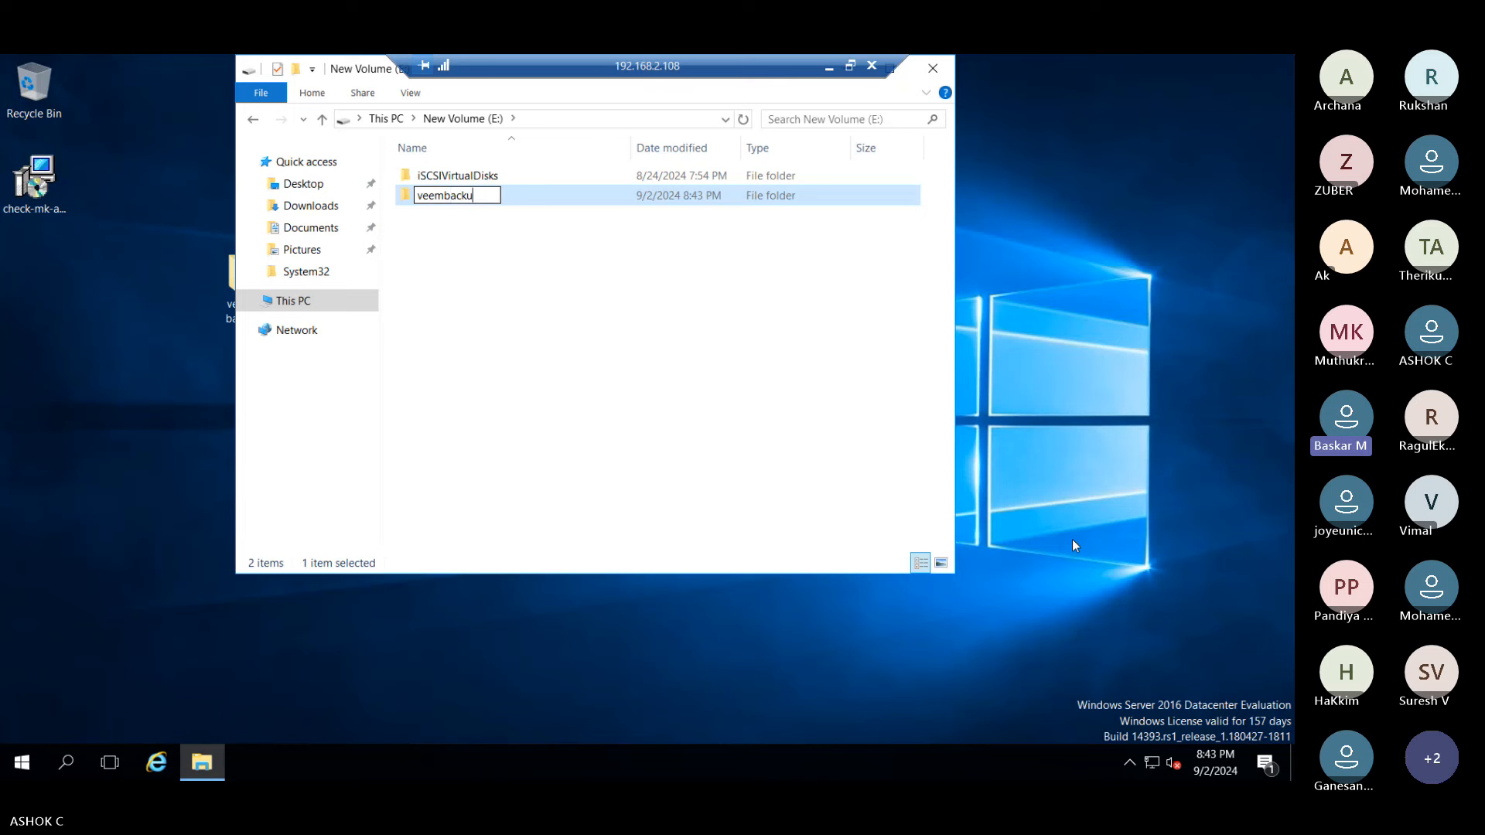
pyautogui.write('p')
pyautogui.press('Return')
pyautogui.press('Return')
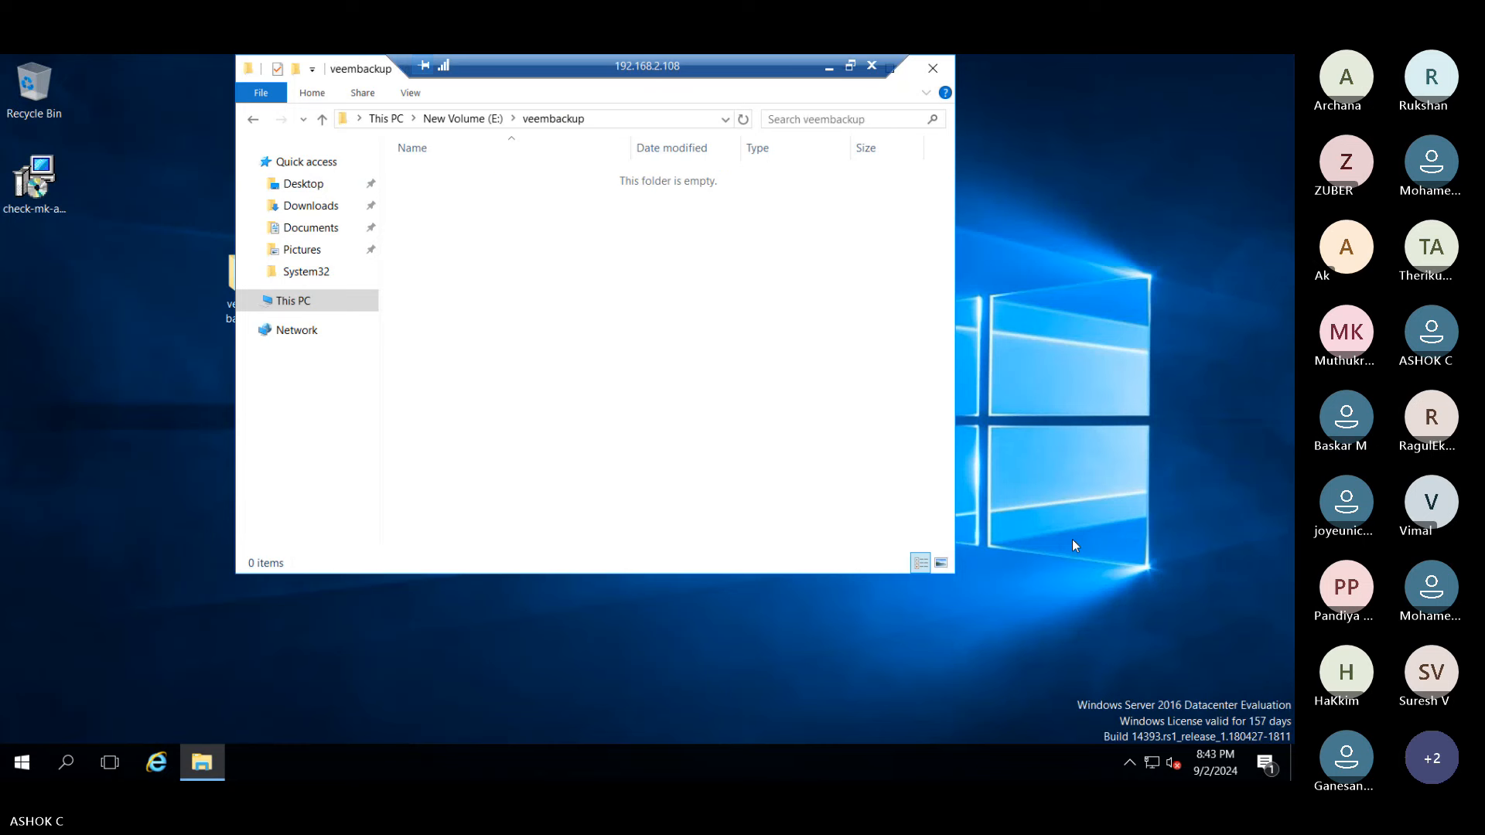
# - Copy both host Veeam files into veembackup; dismiss the resulting copy error
pyautogui.click(828, 66)
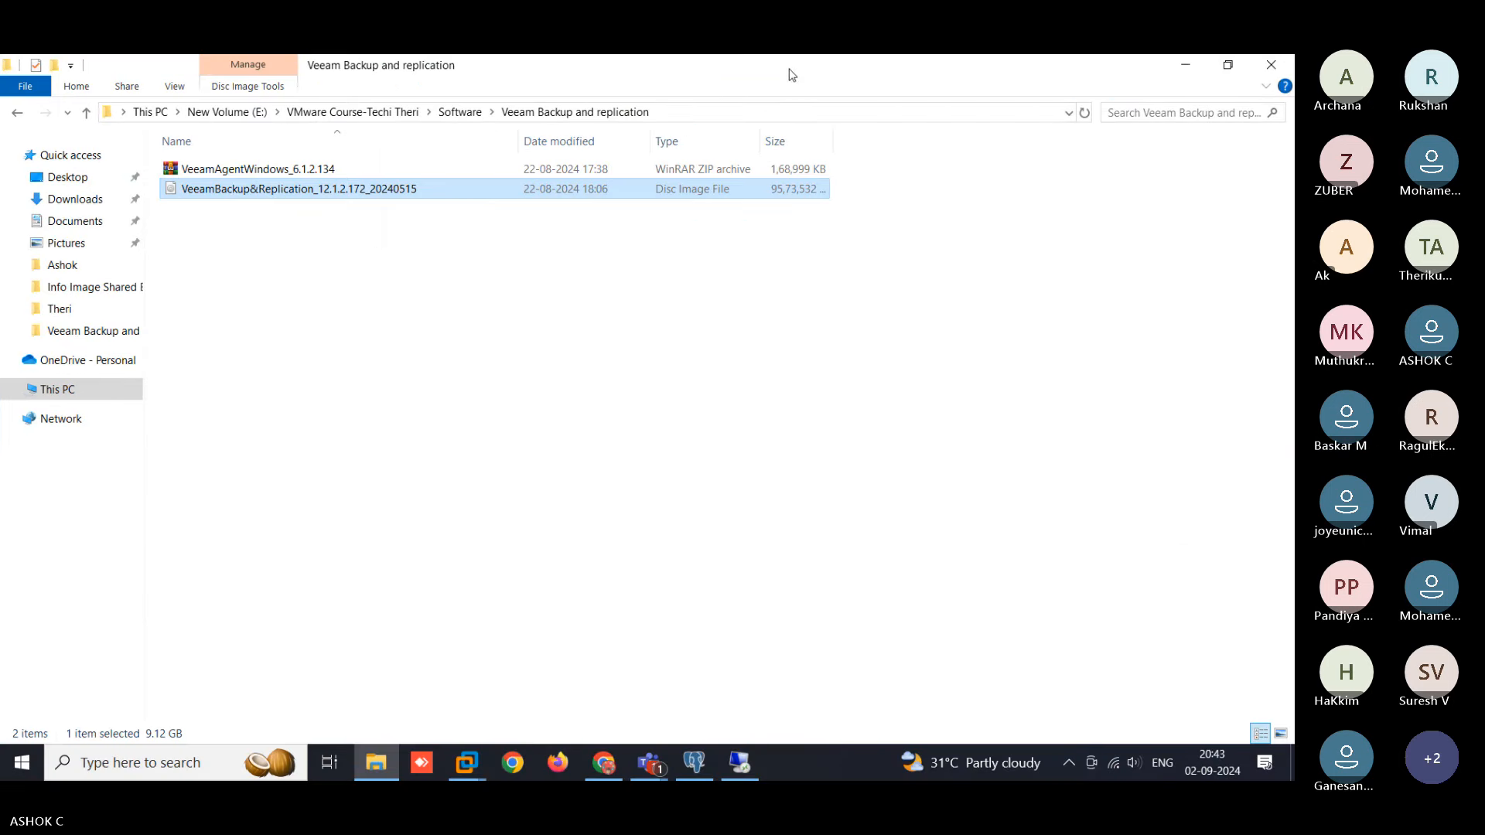
pyautogui.click(235, 192)
pyautogui.click(454, 405)
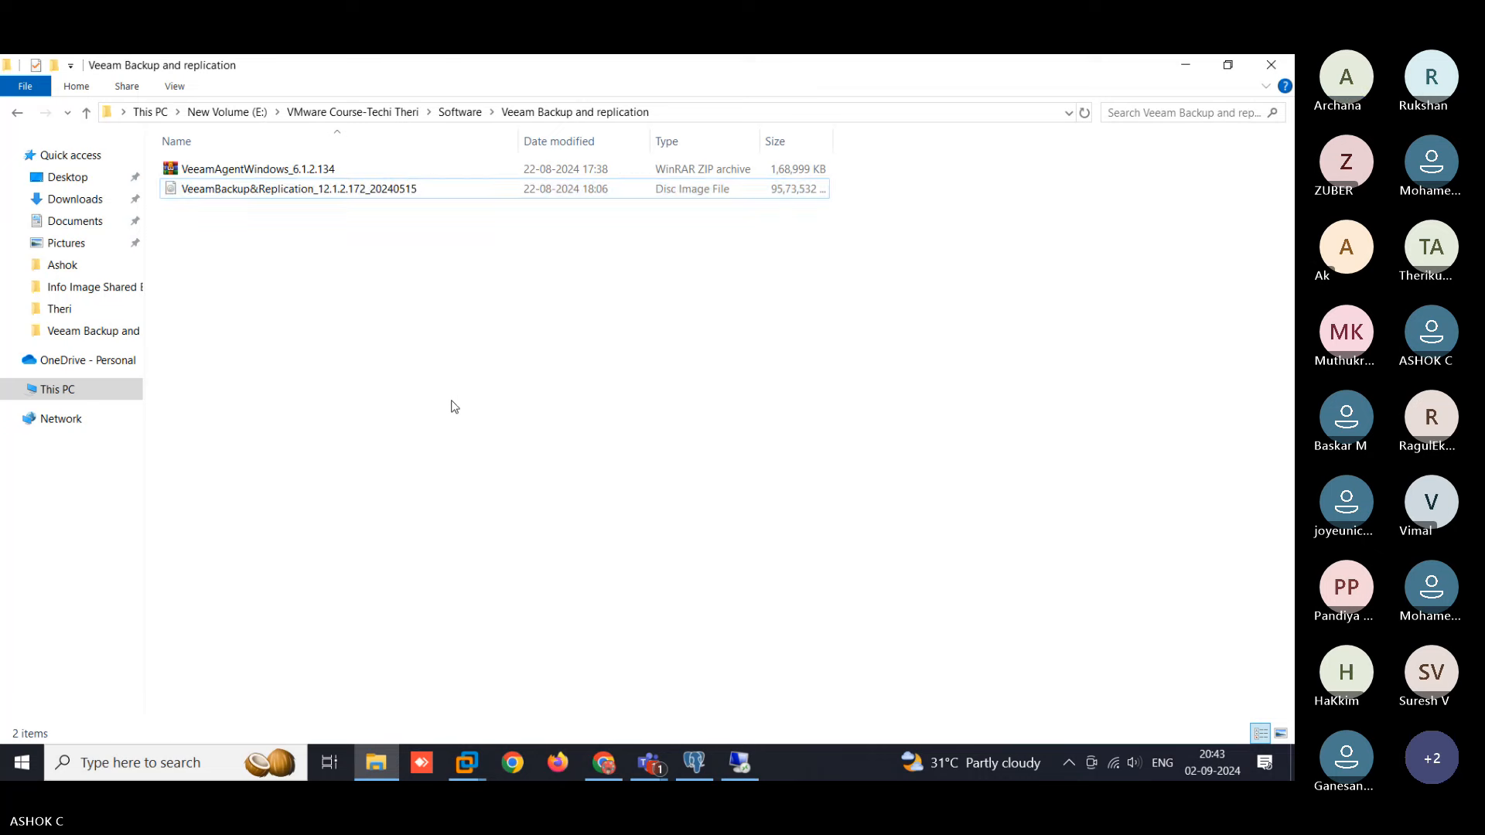
pyautogui.hotkey('ctrl', 'a')
pyautogui.hotkey('ctrl', 'c')
pyautogui.hotkey('alt', 'Tab')
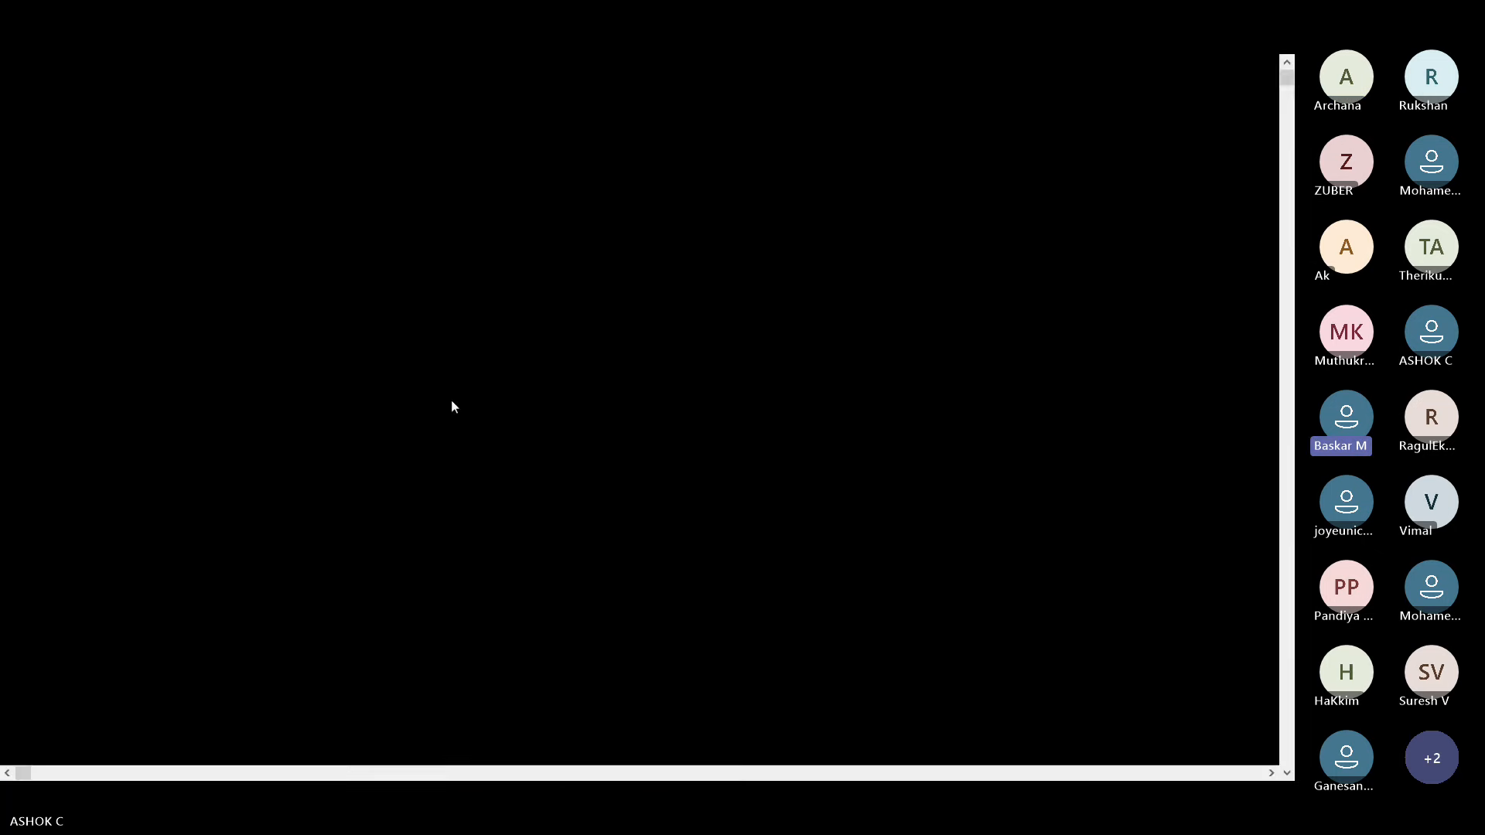
pyautogui.hotkey('ctrl', 'v')
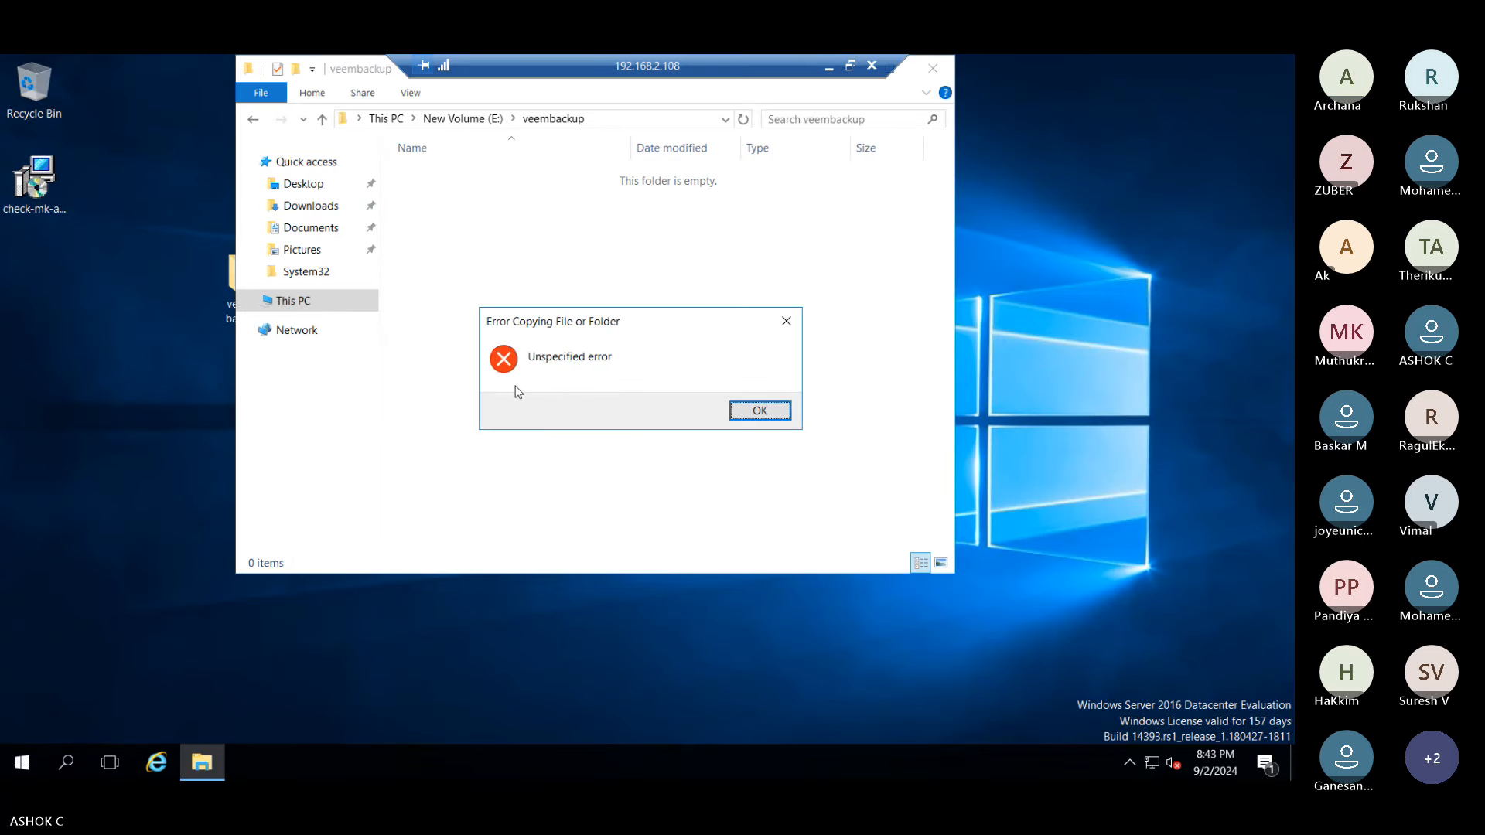
pyautogui.click(760, 411)
# - Retry with only the Veeam Backup ISO, dismiss the copy error again, and close veembackup
pyautogui.click(829, 66)
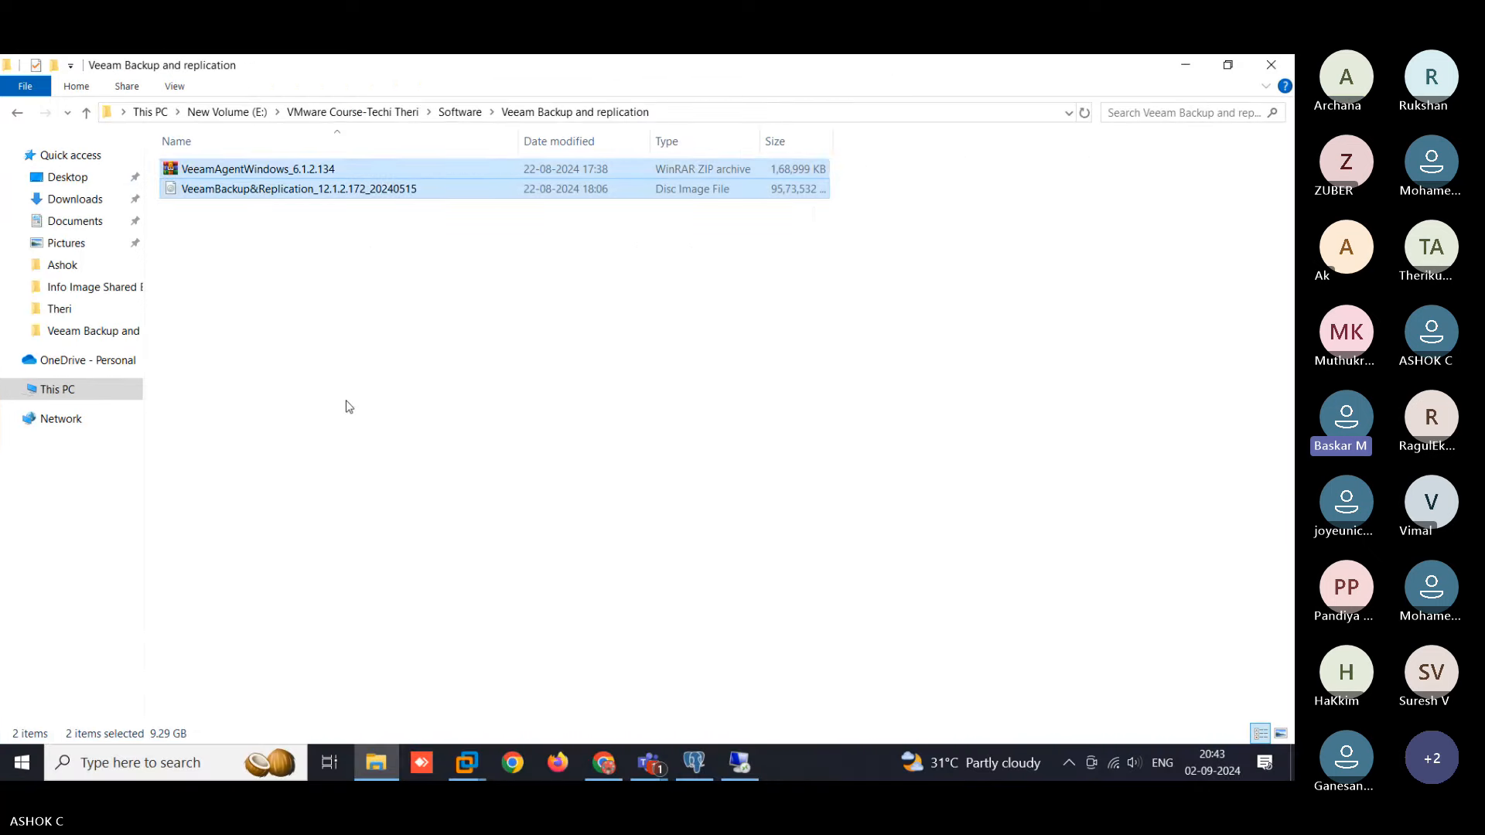
pyautogui.click(348, 407)
pyautogui.click(286, 191)
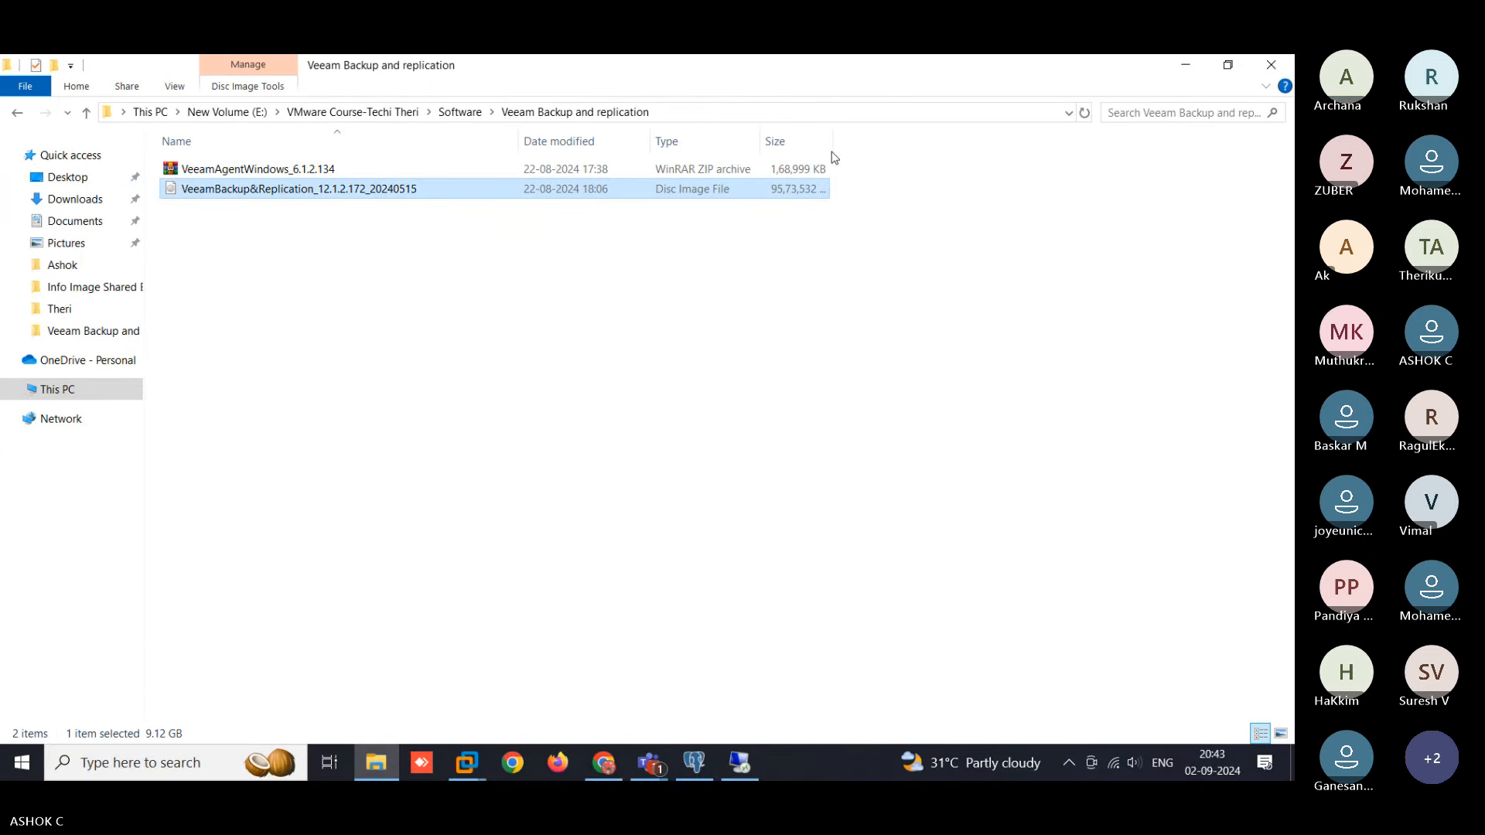
pyautogui.moveTo(832, 147); pyautogui.dragTo(965, 194)
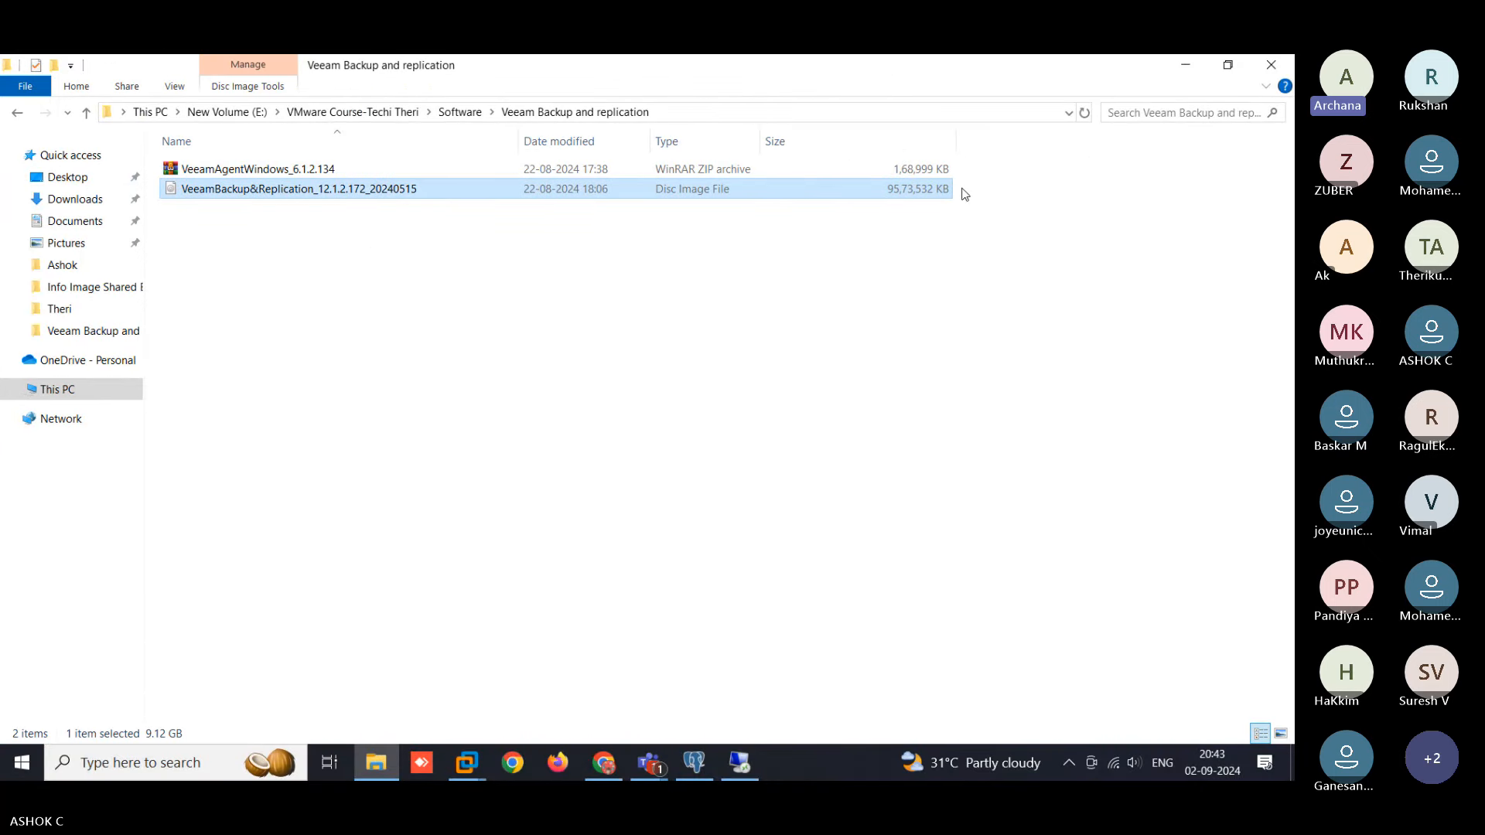
pyautogui.hotkey('alt', 'Tab')
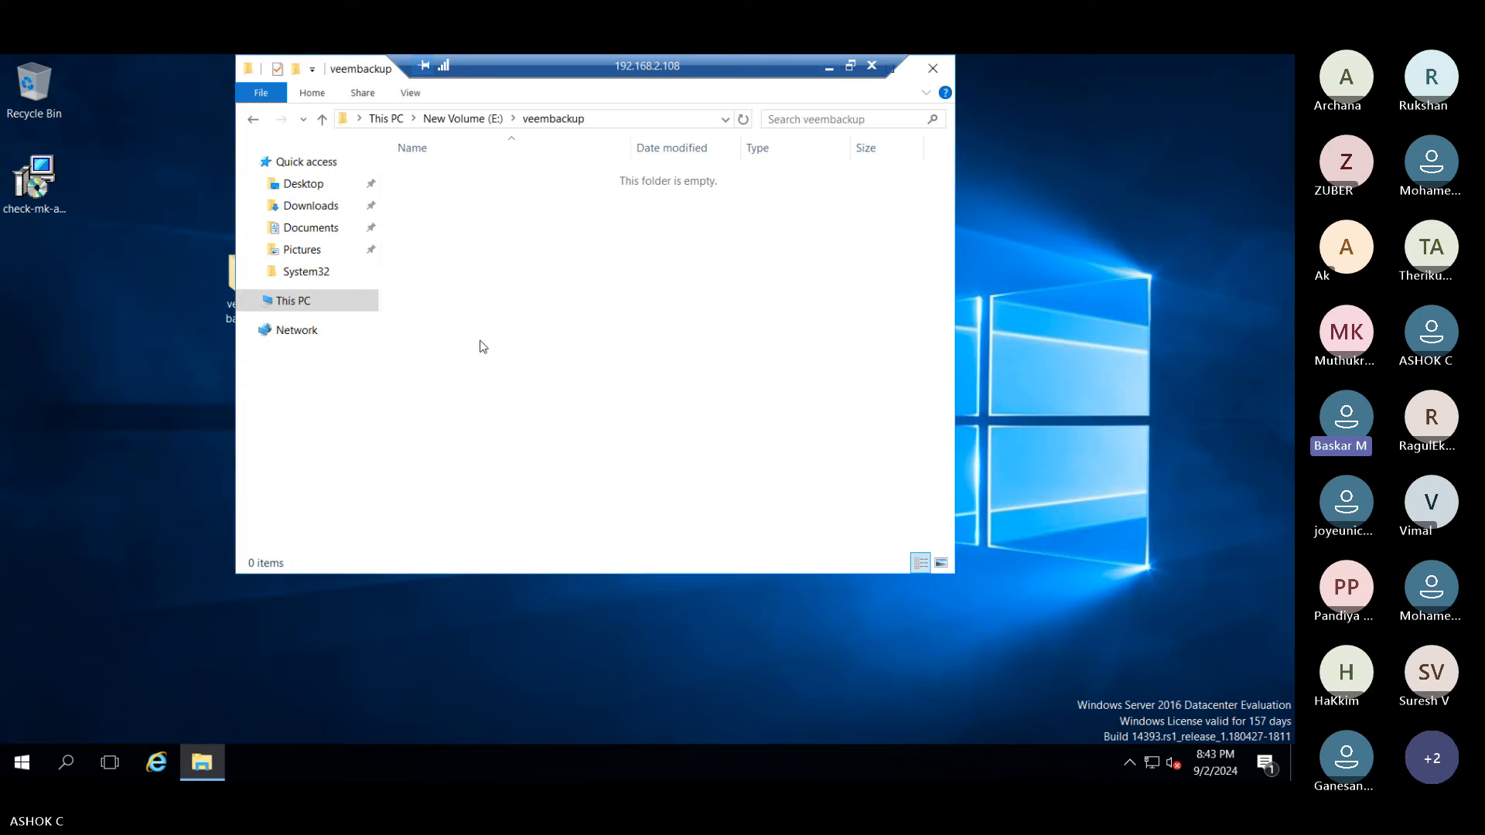
pyautogui.rightClick(469, 276)
pyautogui.click(503, 404)
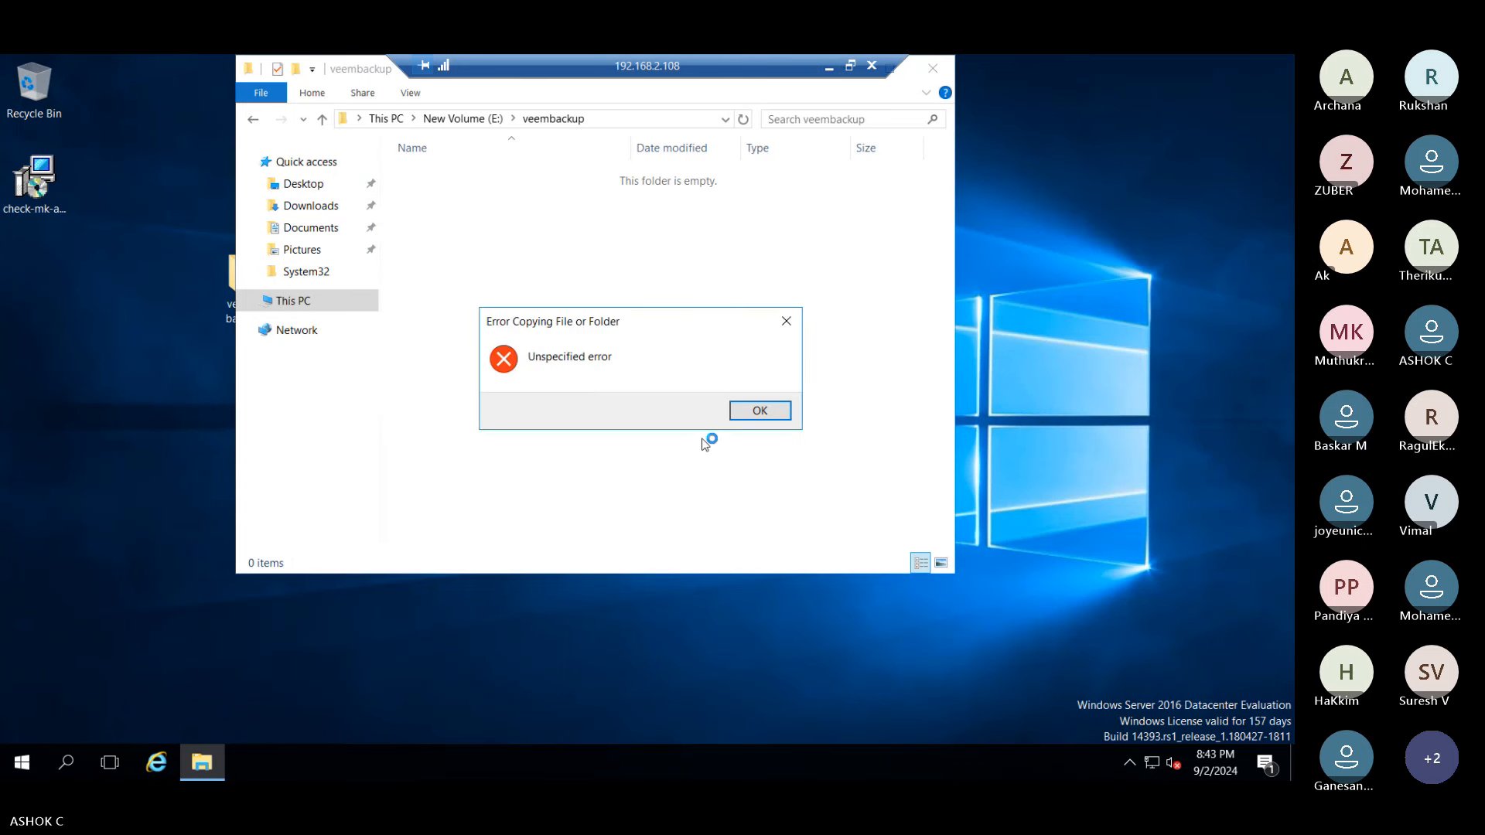
pyautogui.click(760, 410)
pyautogui.click(932, 68)
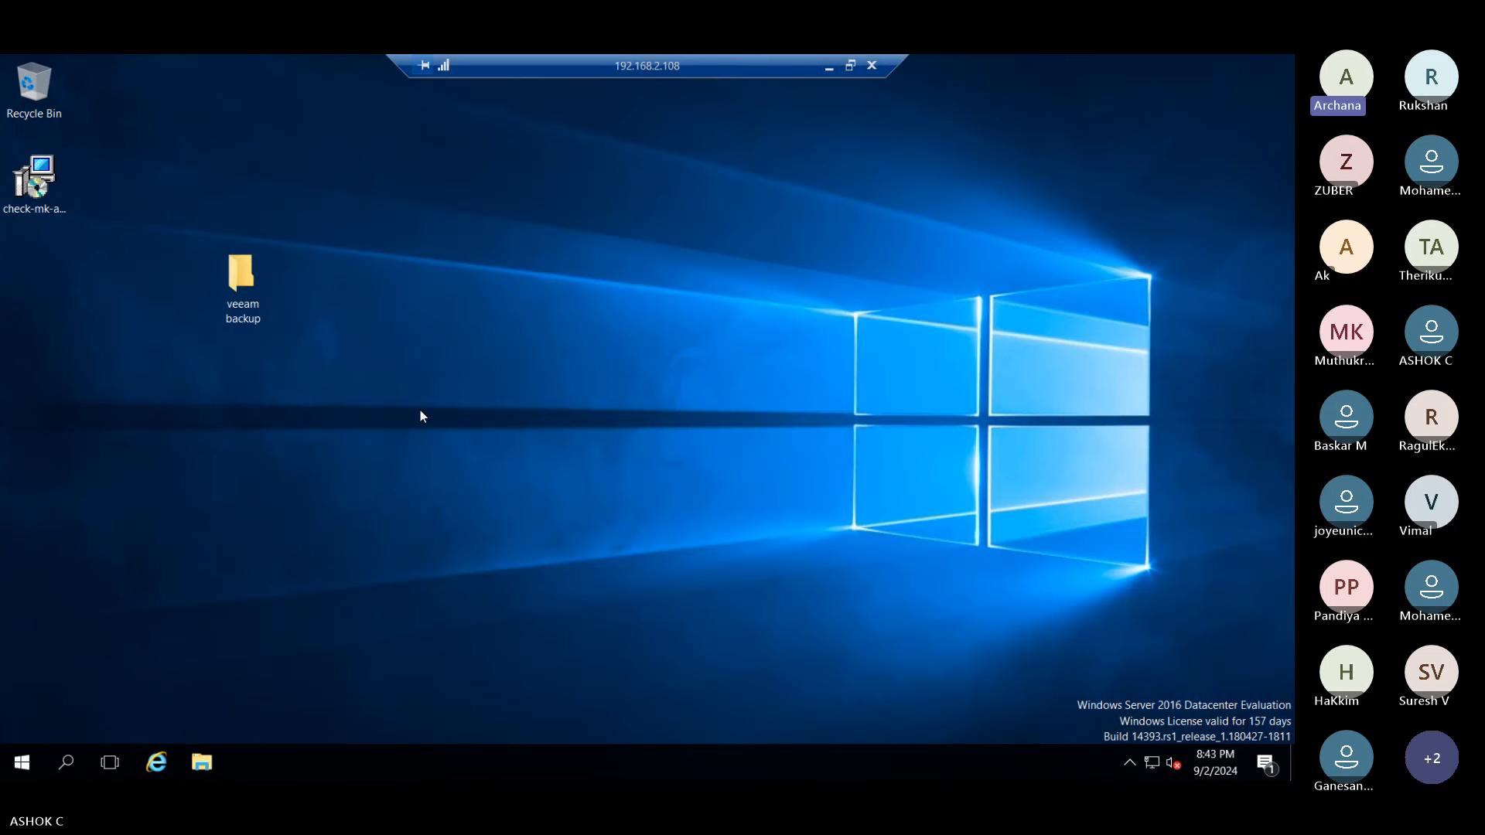
# - Open a new File Explorer on the server showing This PC and move it lower
pyautogui.press('super+e')
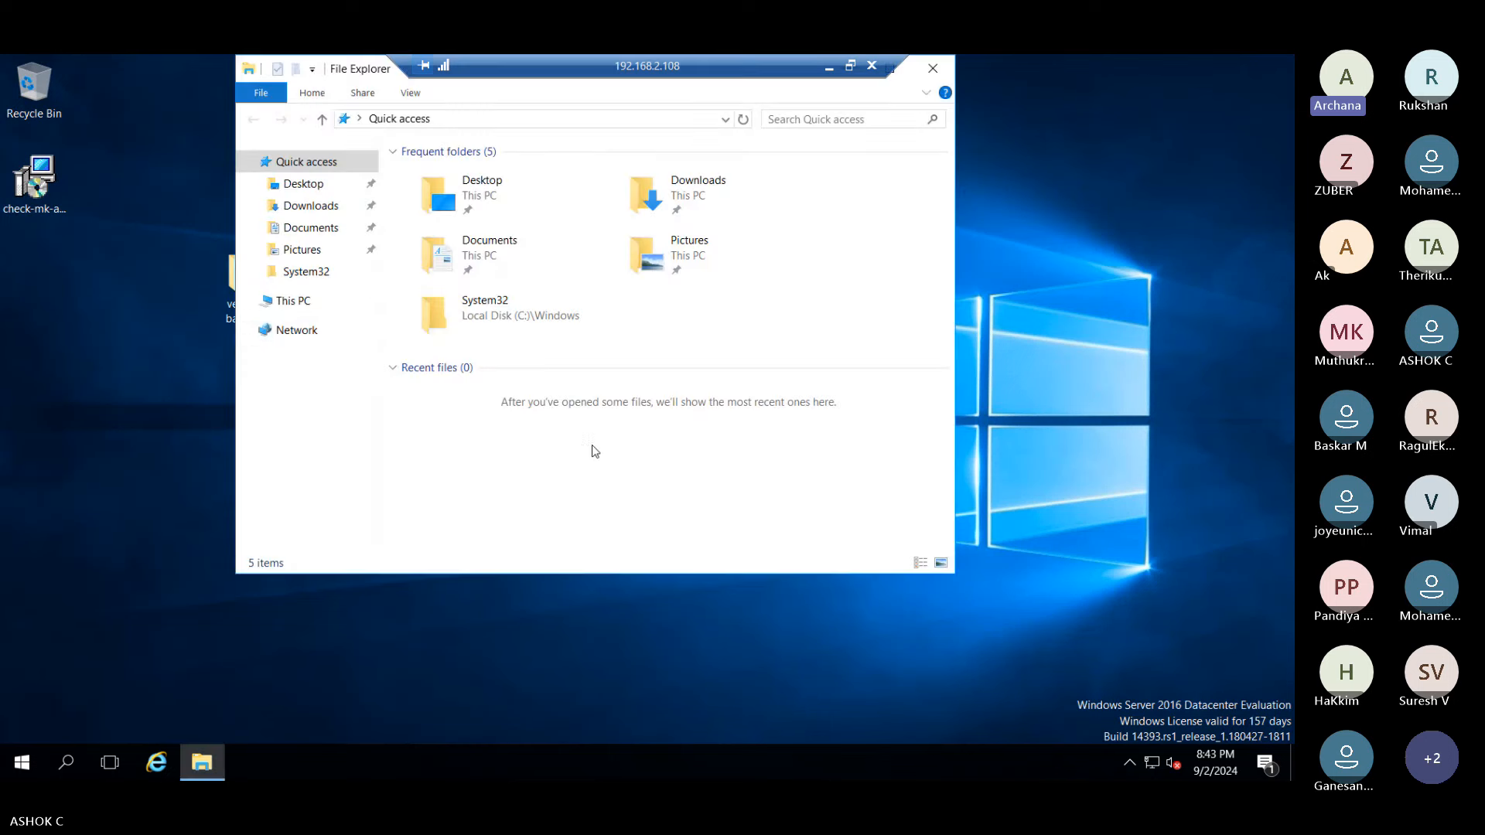
pyautogui.click(294, 301)
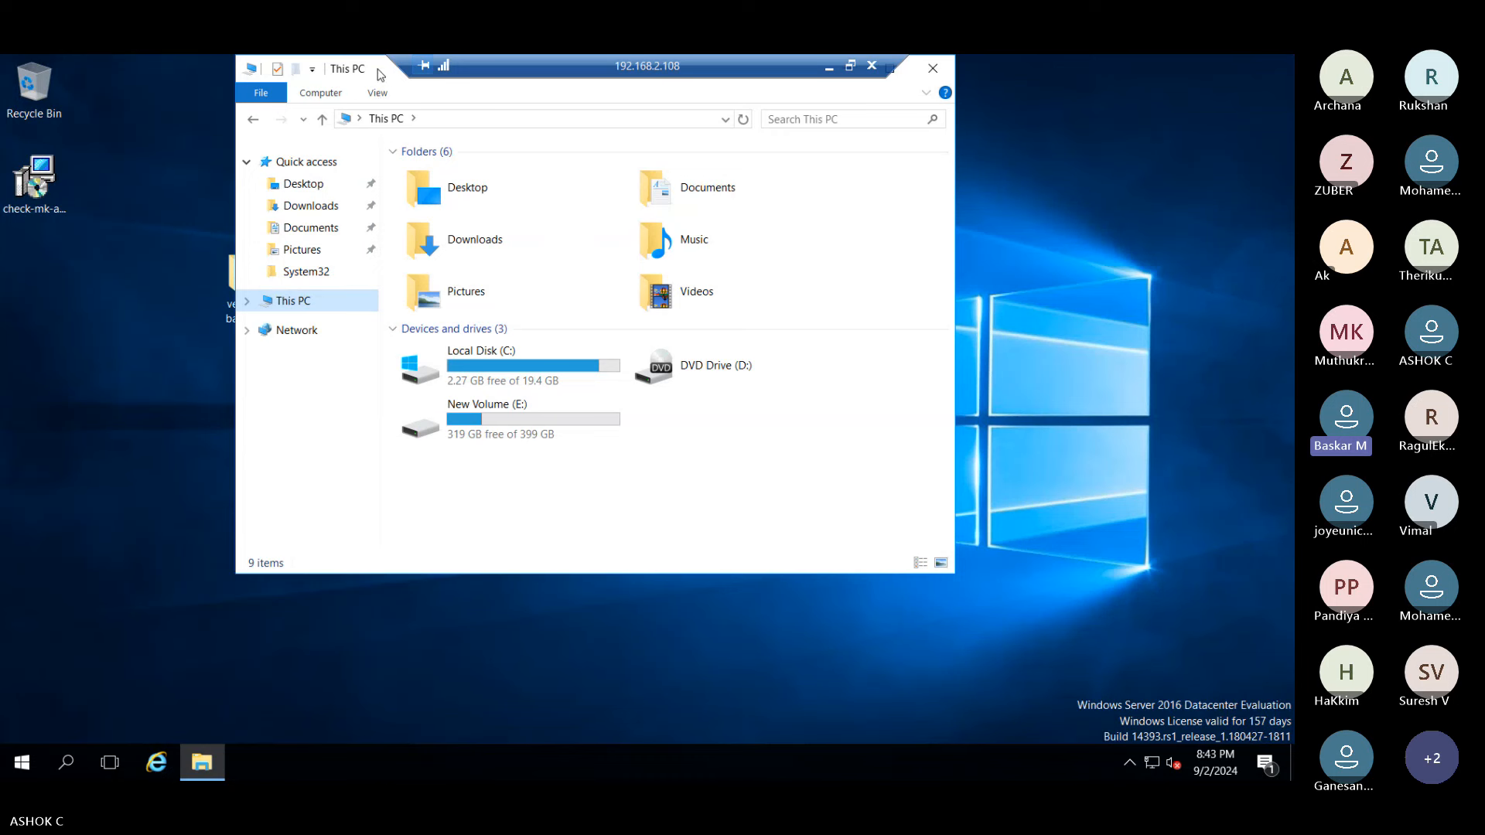
pyautogui.moveTo(379, 69); pyautogui.dragTo(374, 151)
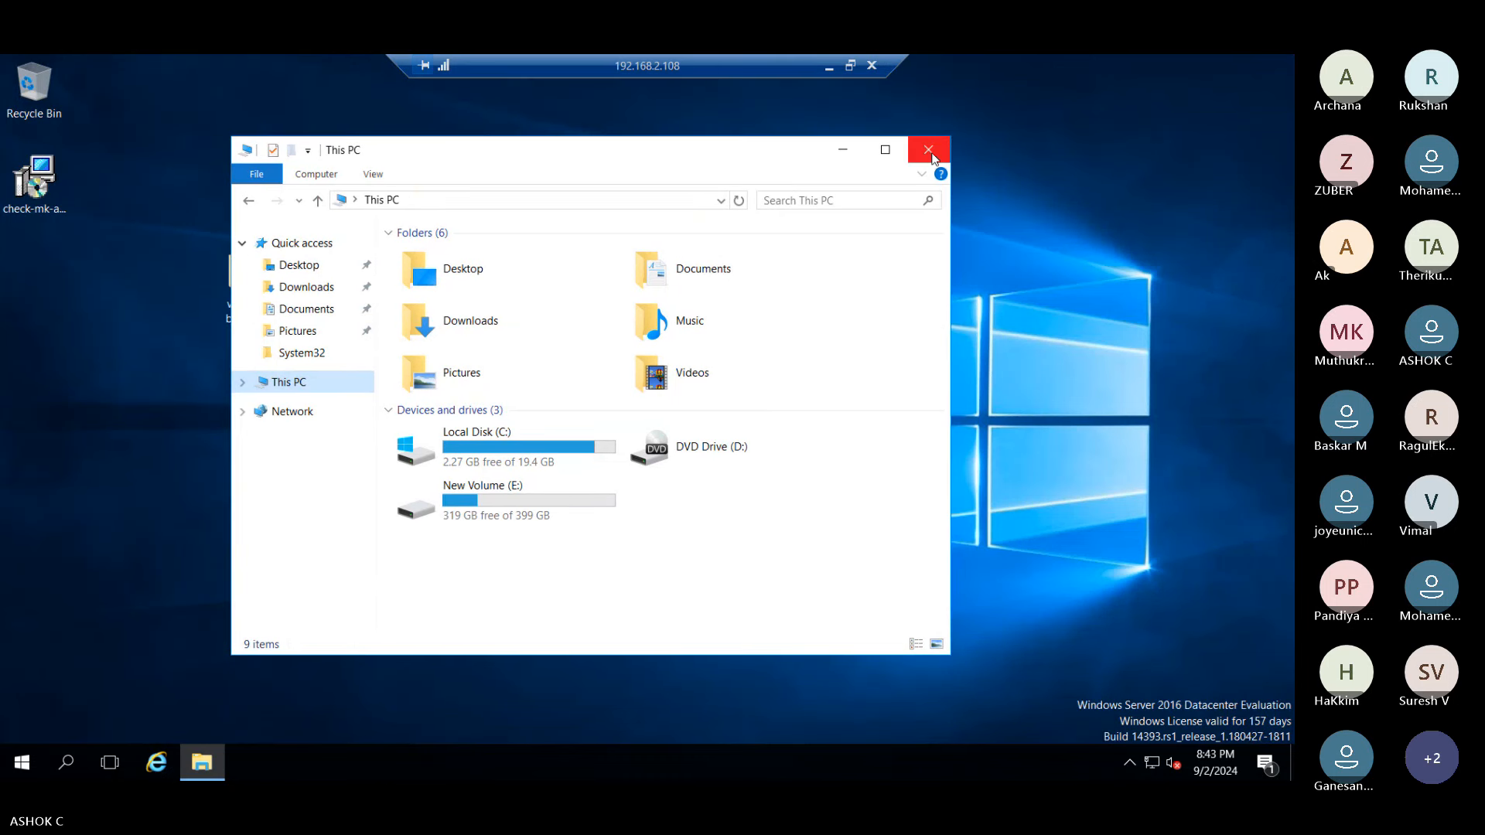
# - On the host, open New Volume (E:) and then the VMware Course-Techi Theri folder
pyautogui.click(829, 66)
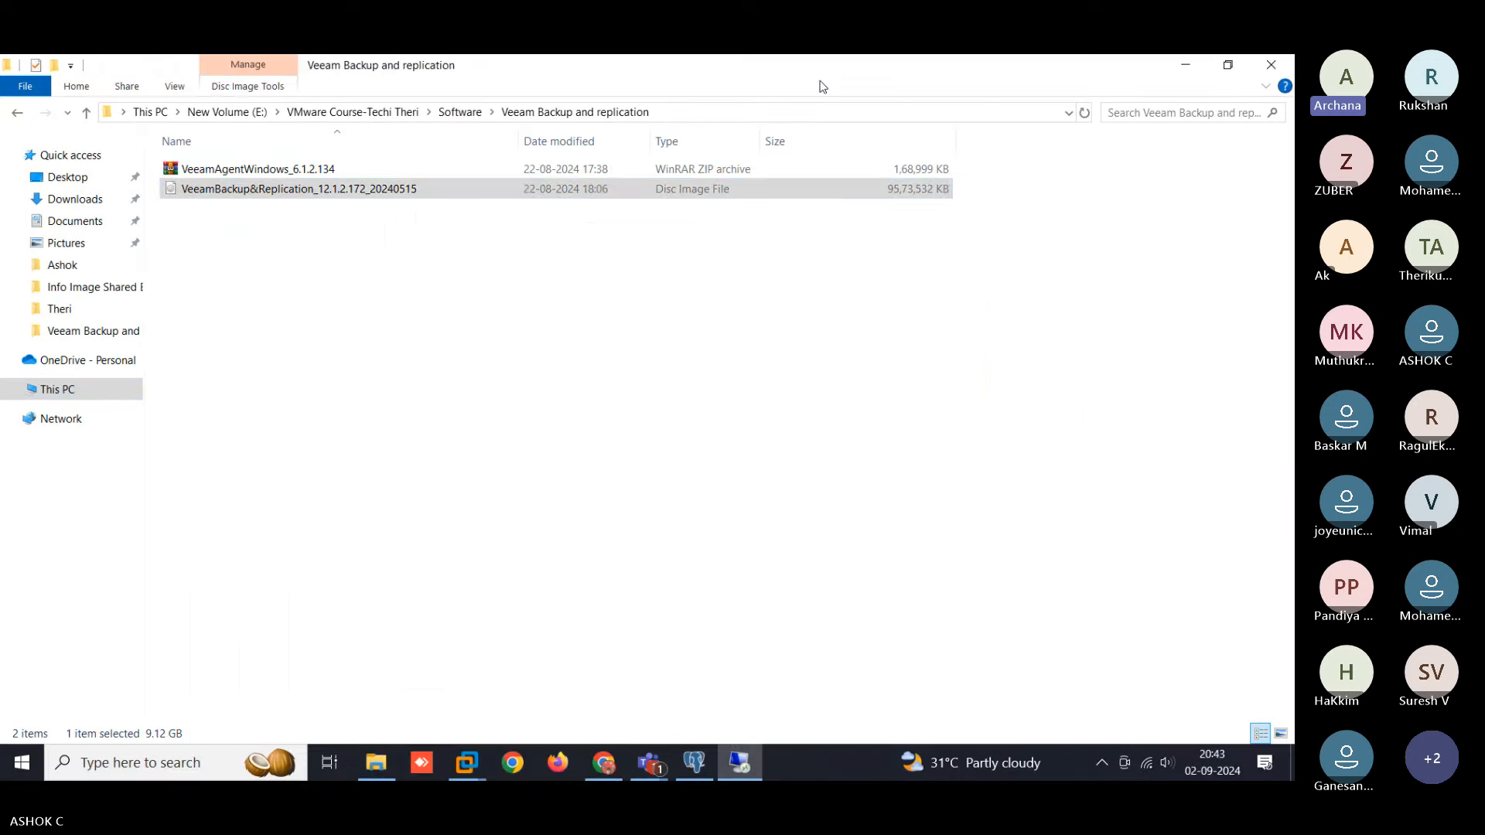
pyautogui.click(547, 359)
pyautogui.rightClick(333, 271)
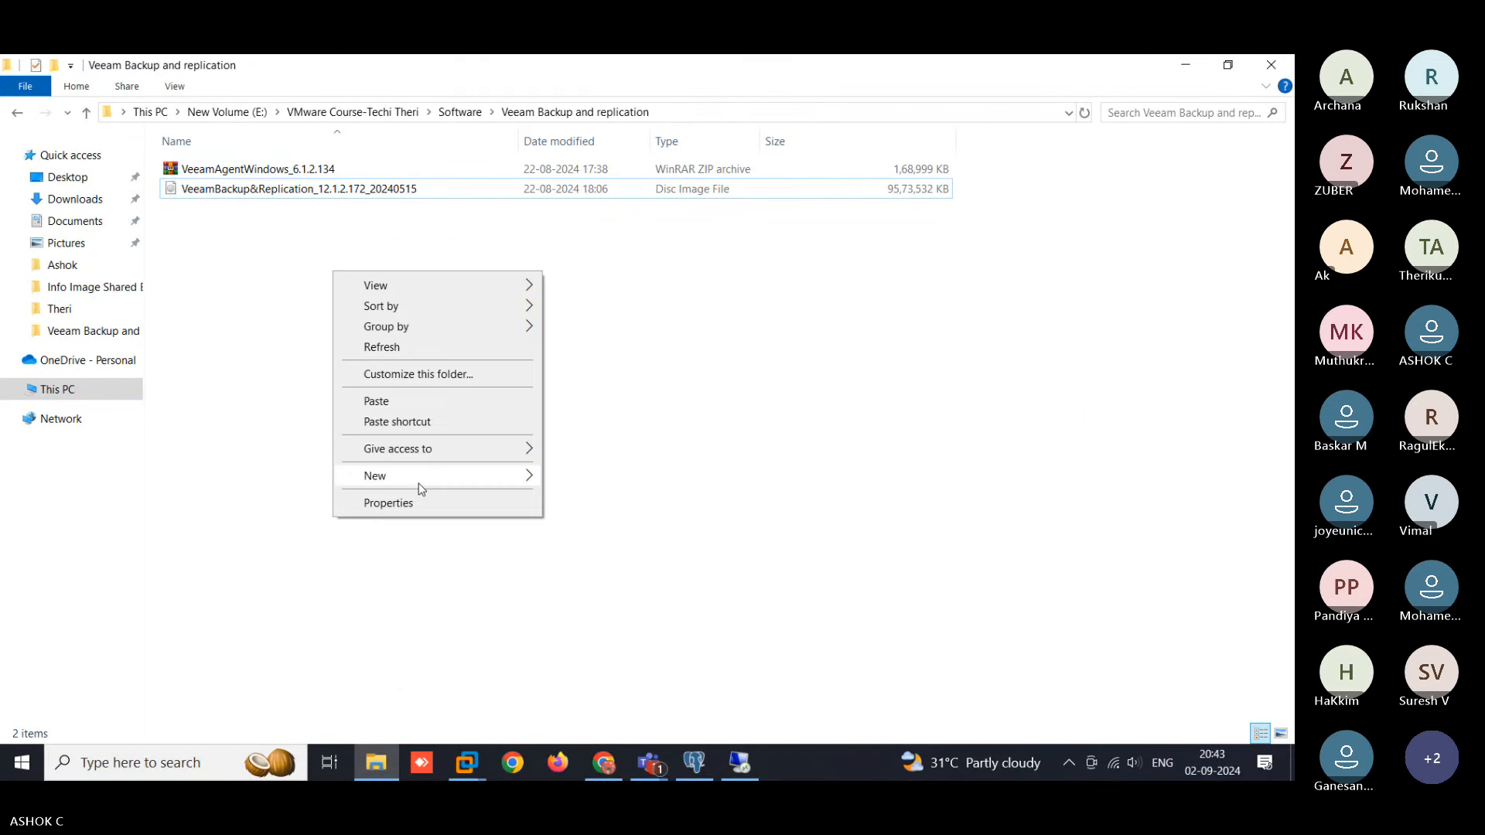
pyautogui.click(229, 396)
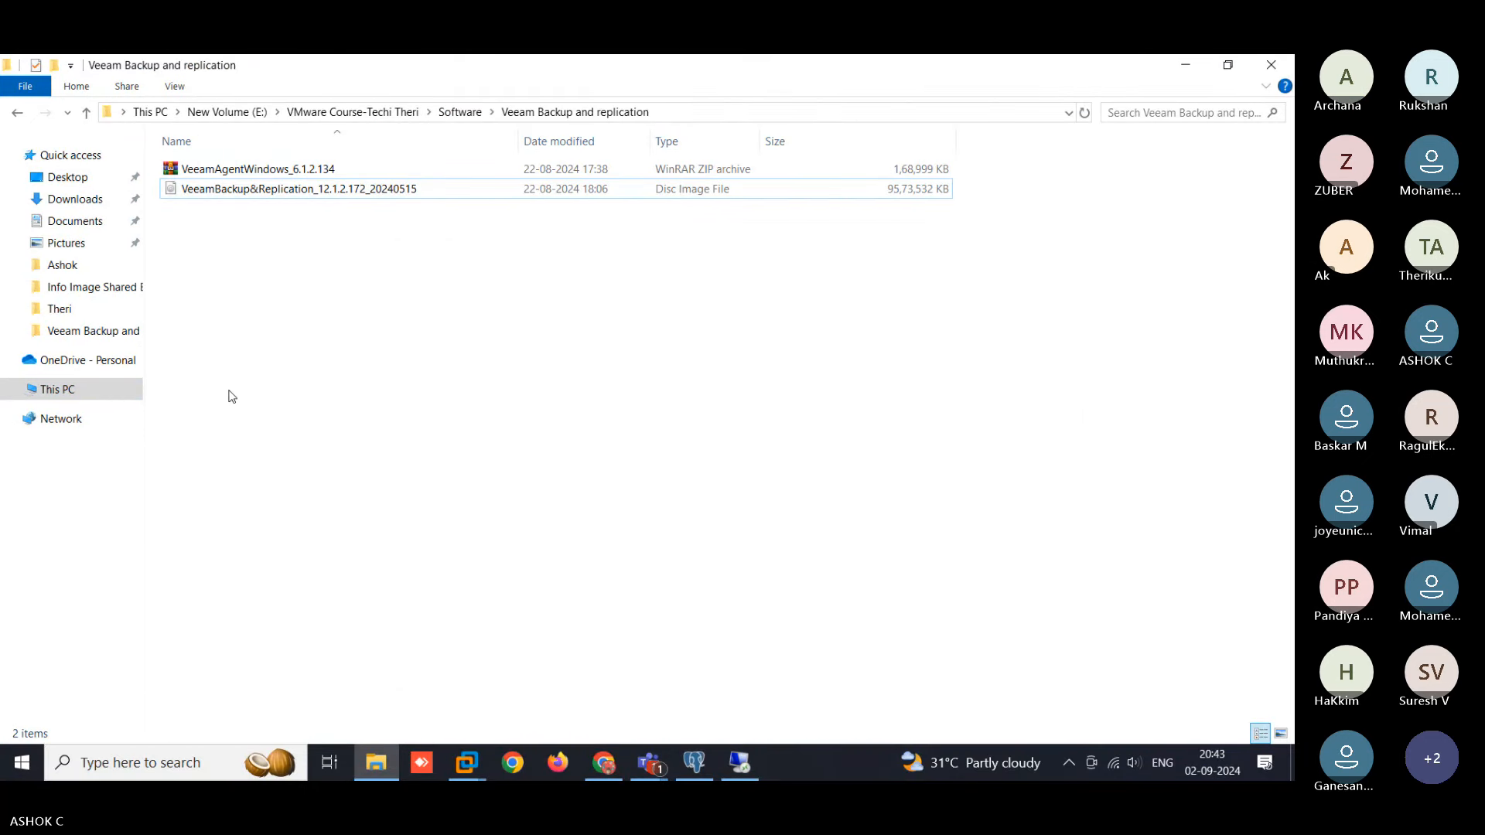
pyautogui.click(72, 397)
pyautogui.click(851, 308)
pyautogui.doubleClick(852, 309)
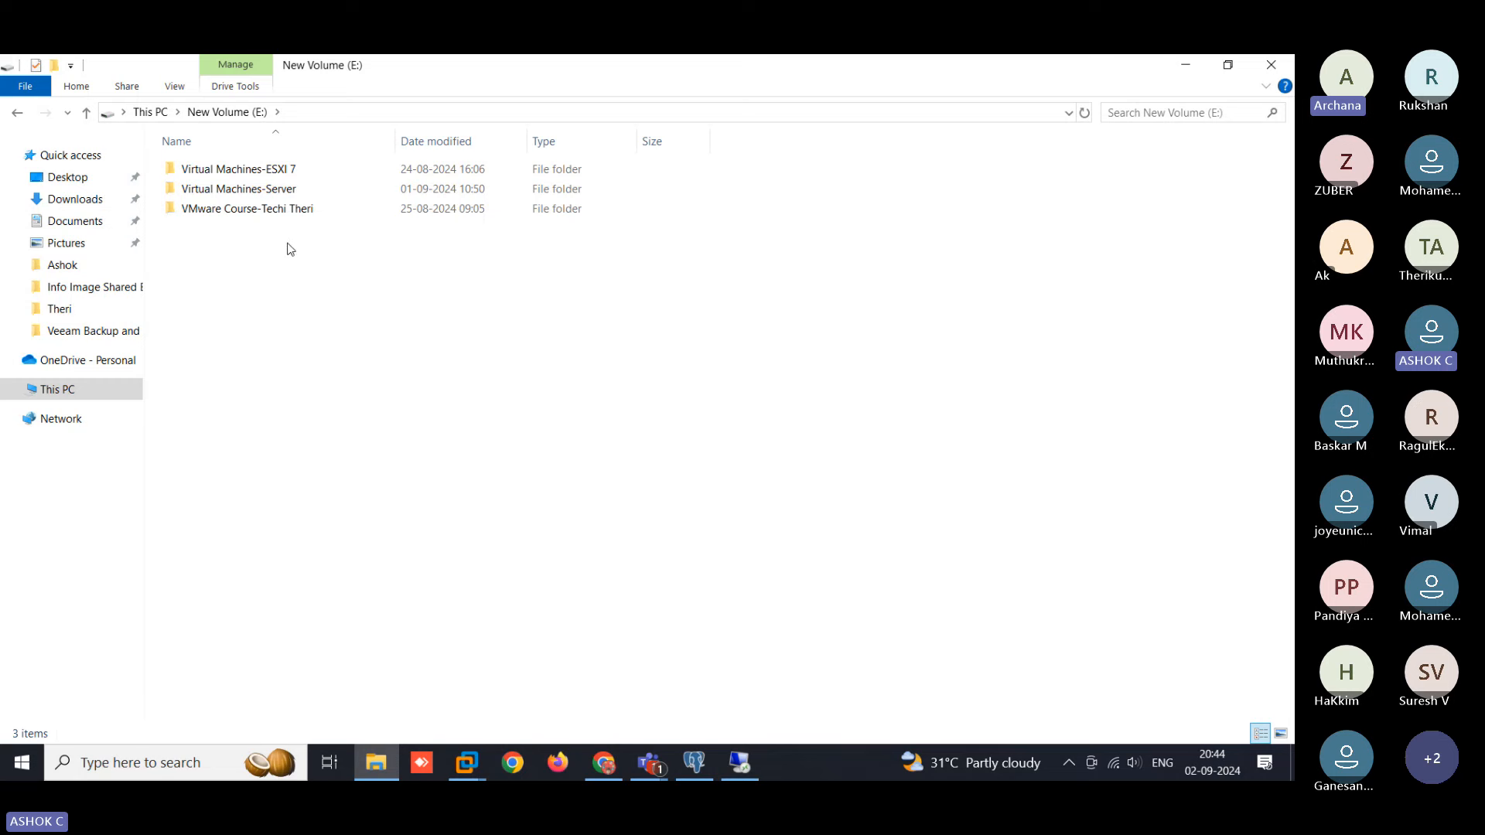
pyautogui.doubleClick(251, 208)
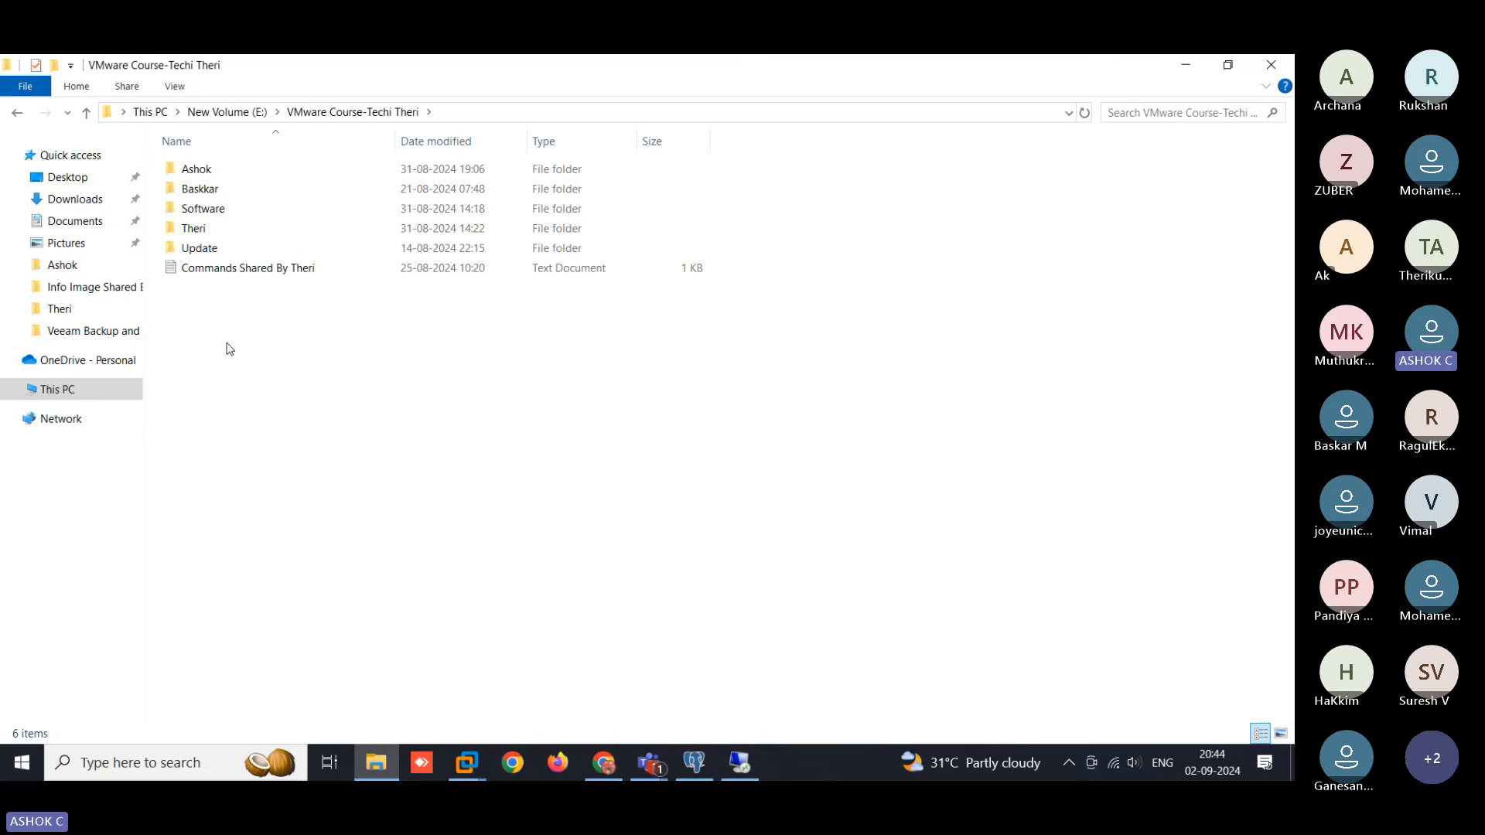
# - Delete the shared Commands text file from the server desktop and return to the host
pyautogui.click(280, 272)
pyautogui.click(682, 766)
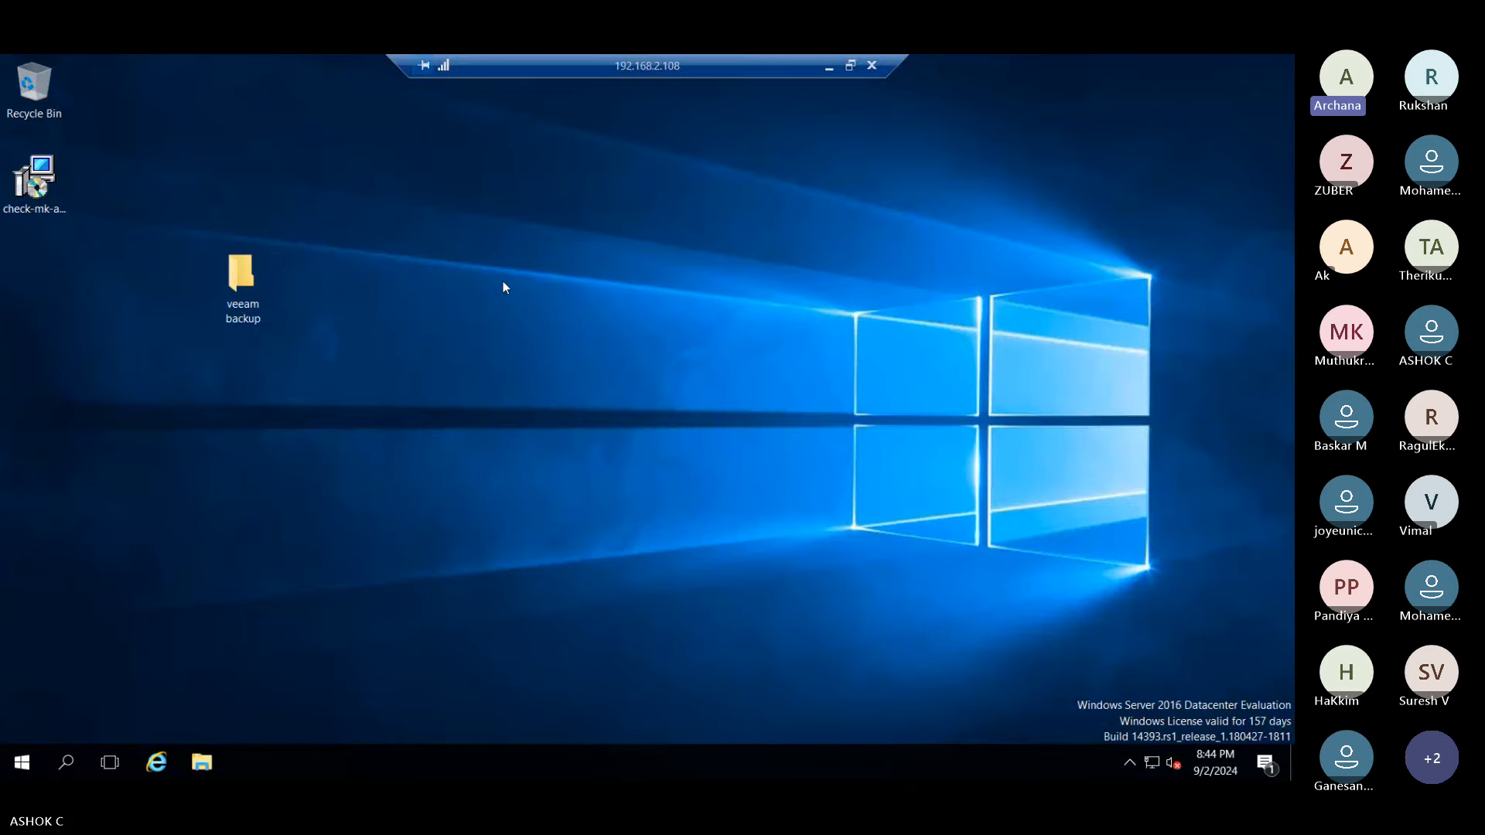
pyautogui.moveTo(44, 296); pyautogui.dragTo(483, 387)
pyautogui.click(224, 477)
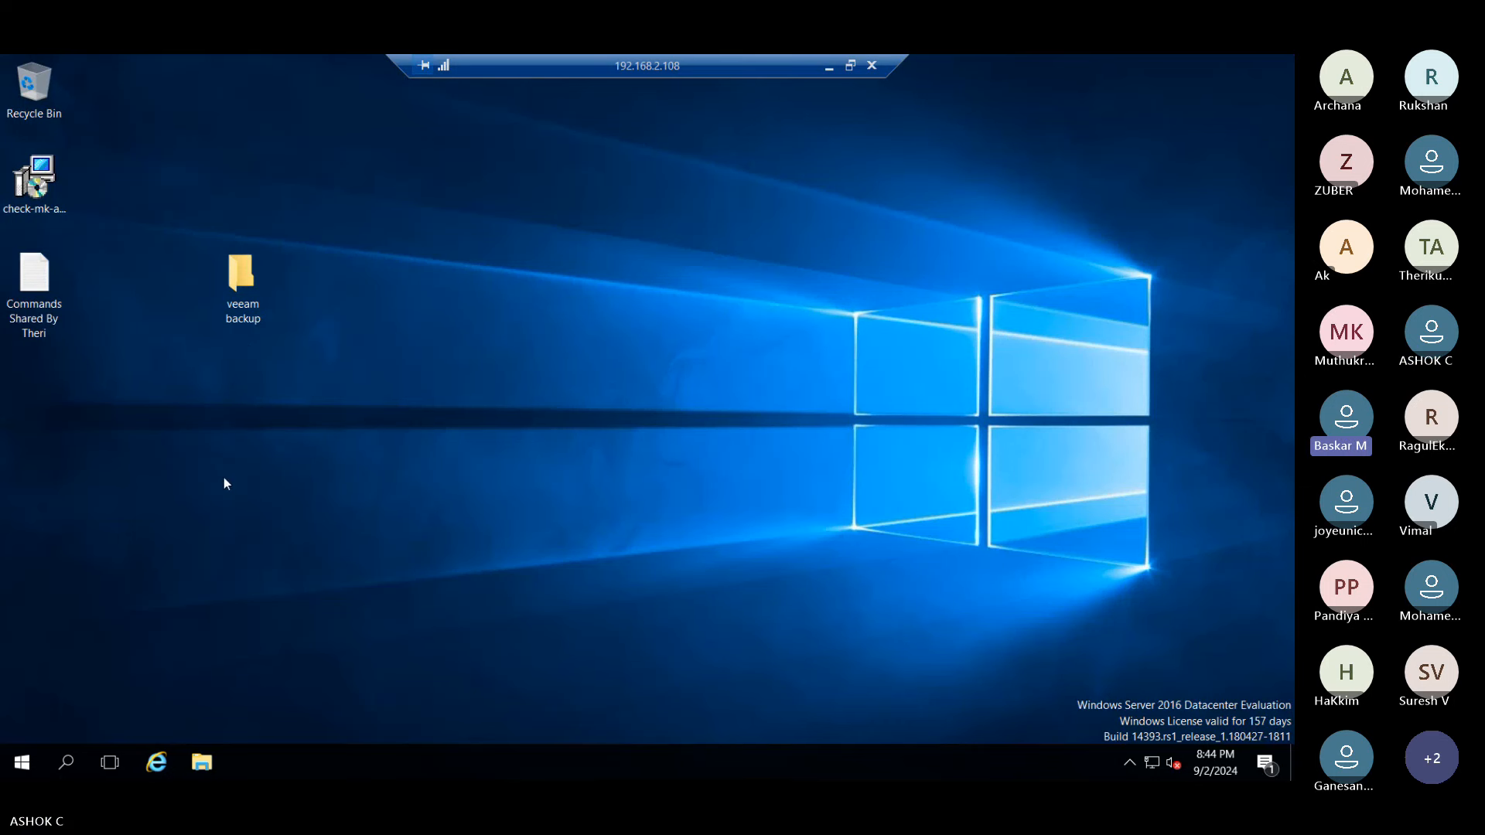
pyautogui.click(57, 285)
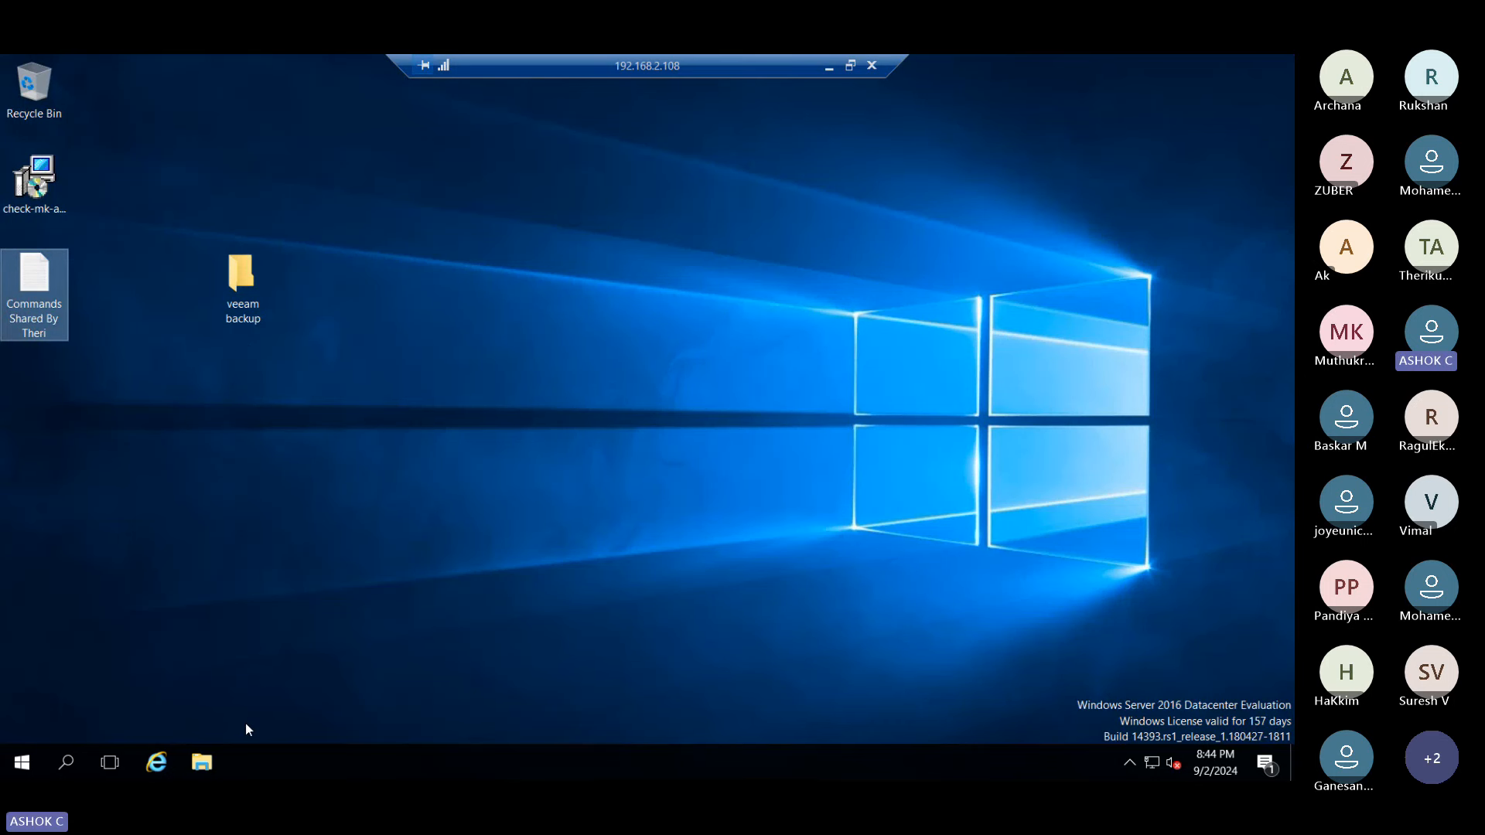
pyautogui.press('Delete')
pyautogui.press('Return')
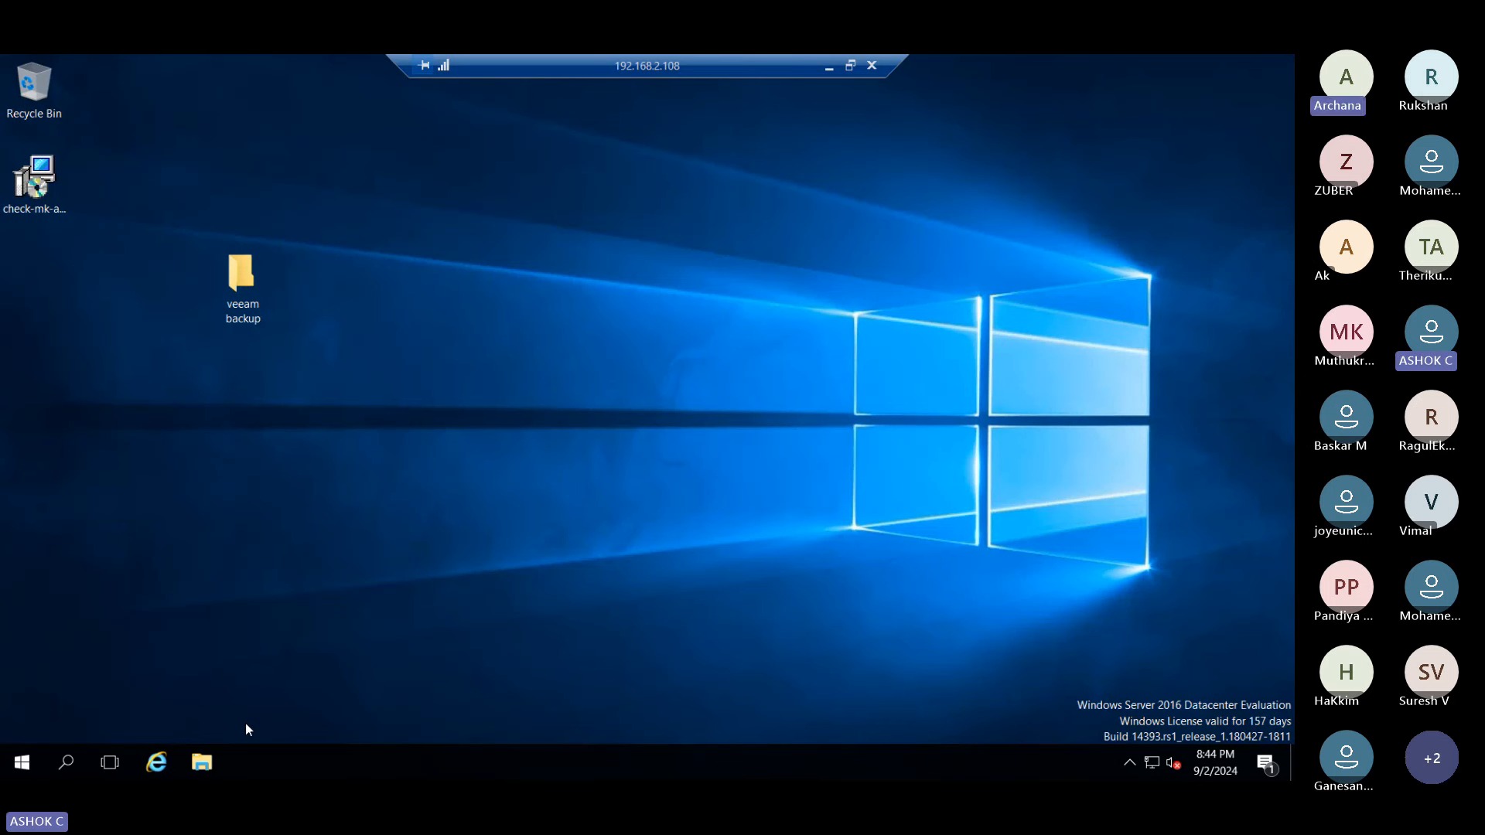
pyautogui.click(828, 69)
# - Open Software > Veeam Backup and replication and check the VeeamAgentWindows_6.1.2.134 archive's properties (165 MB)
pyautogui.doubleClick(216, 211)
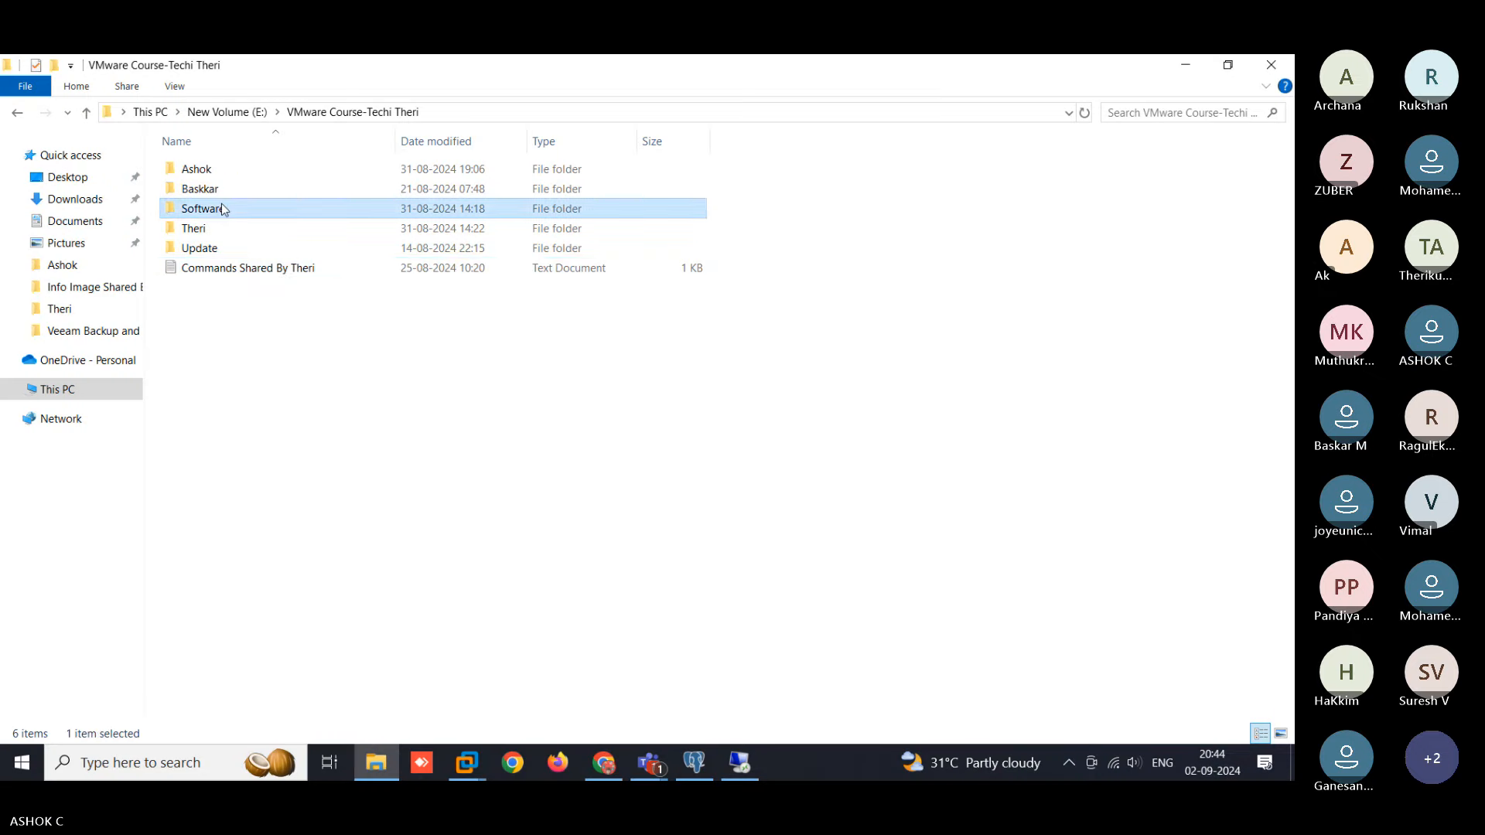
pyautogui.doubleClick(250, 288)
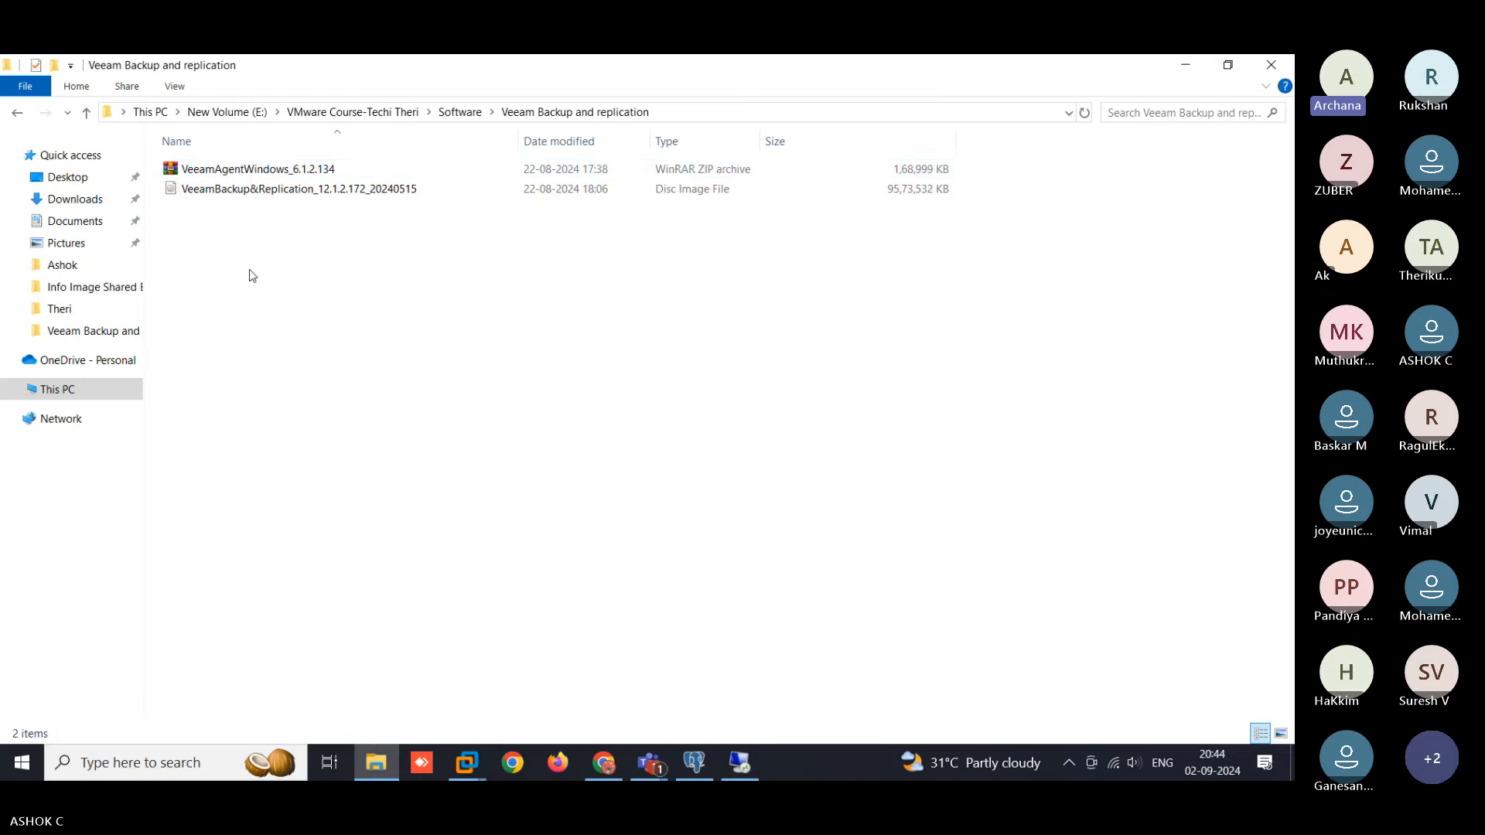
pyautogui.click(248, 170)
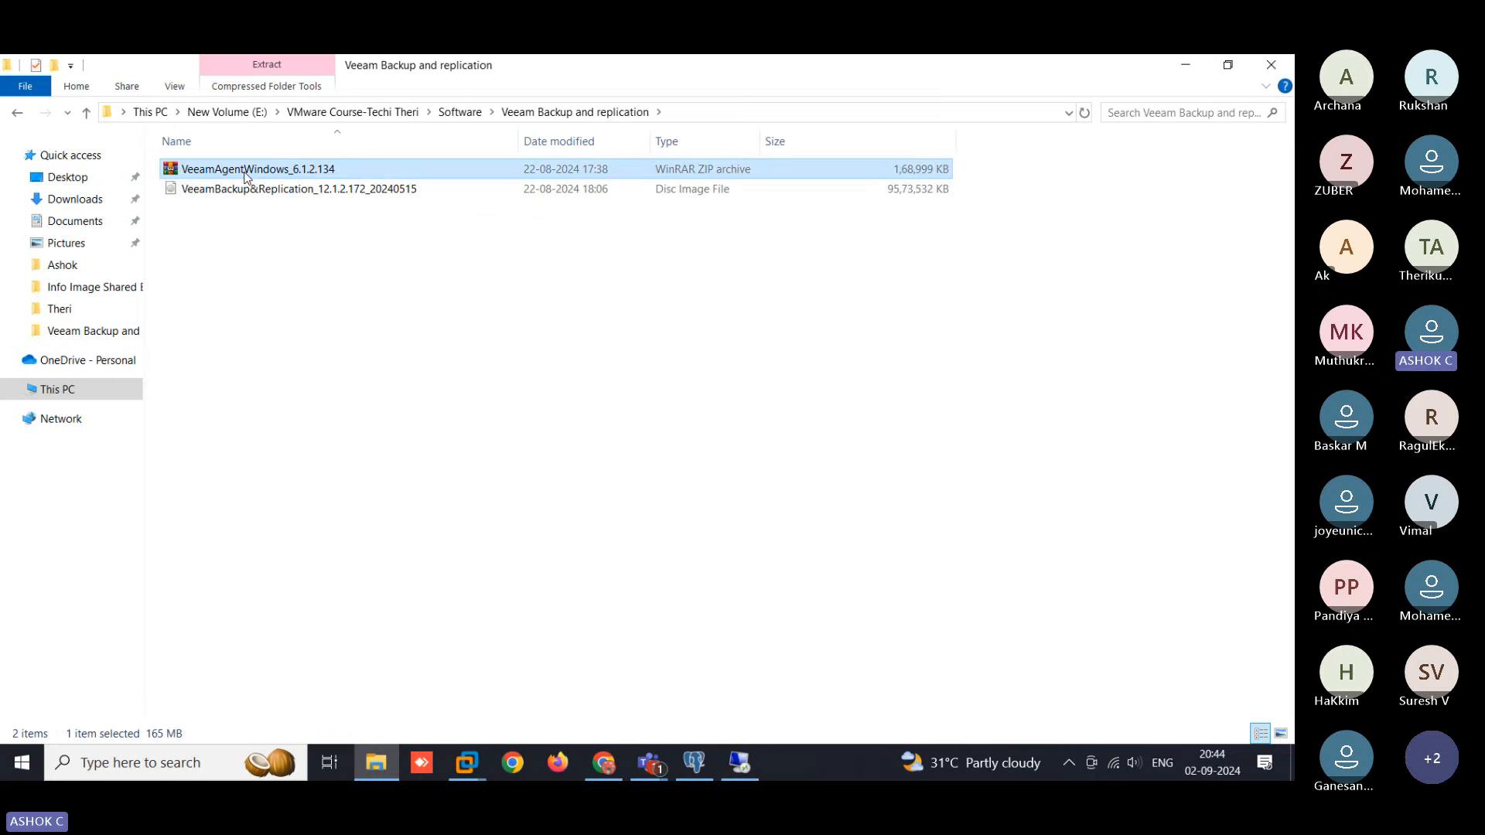
pyautogui.rightClick(484, 169)
pyautogui.click(620, 308)
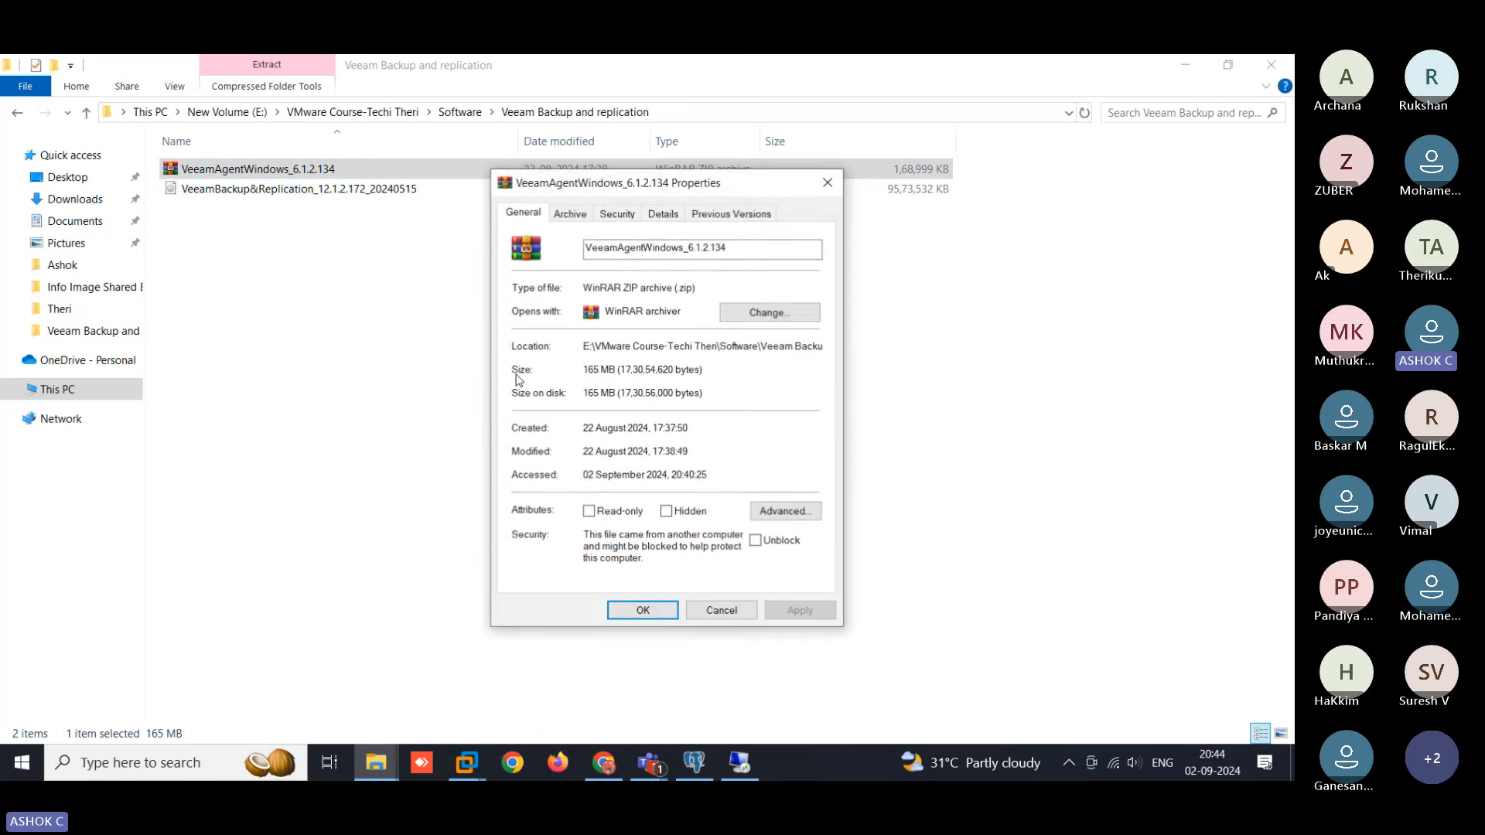
pyautogui.press('Escape')
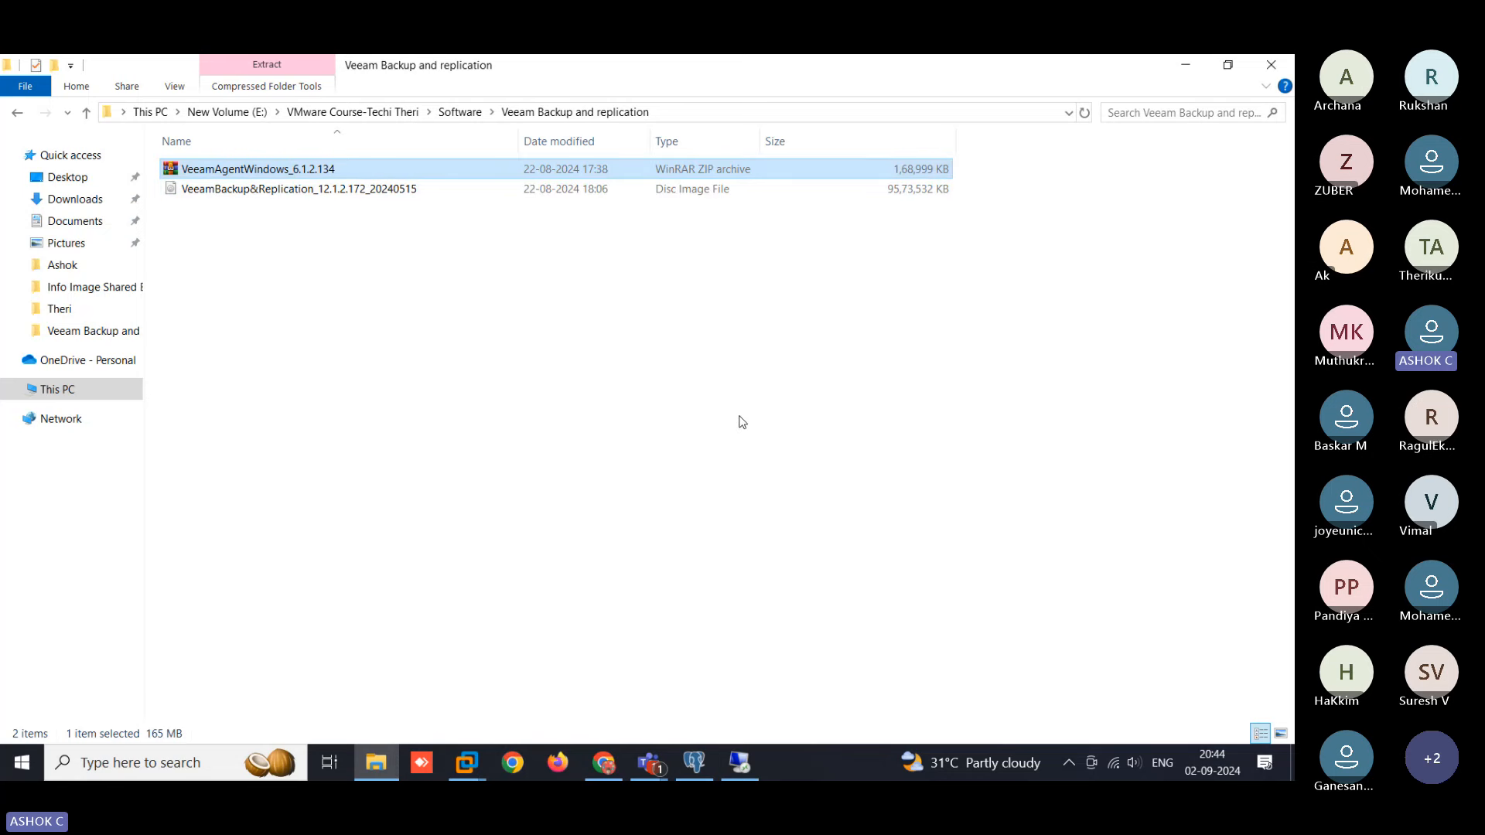
pyautogui.hotkey('alt', 'Tab')
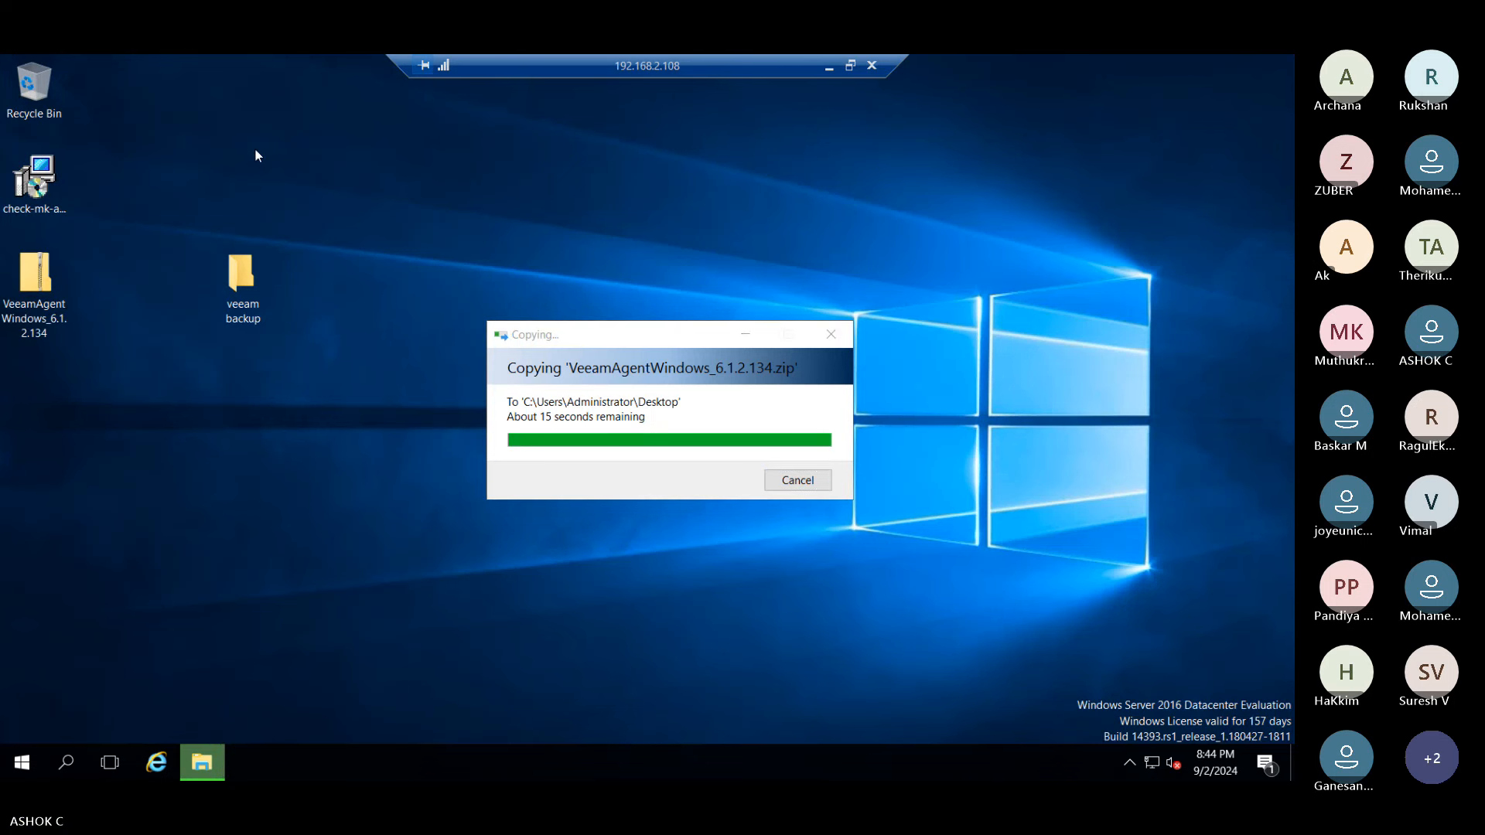
# - Open the server's File Explorer and check drive free space, with Local Disk (C:) at 2.11 GB
pyautogui.click(211, 752)
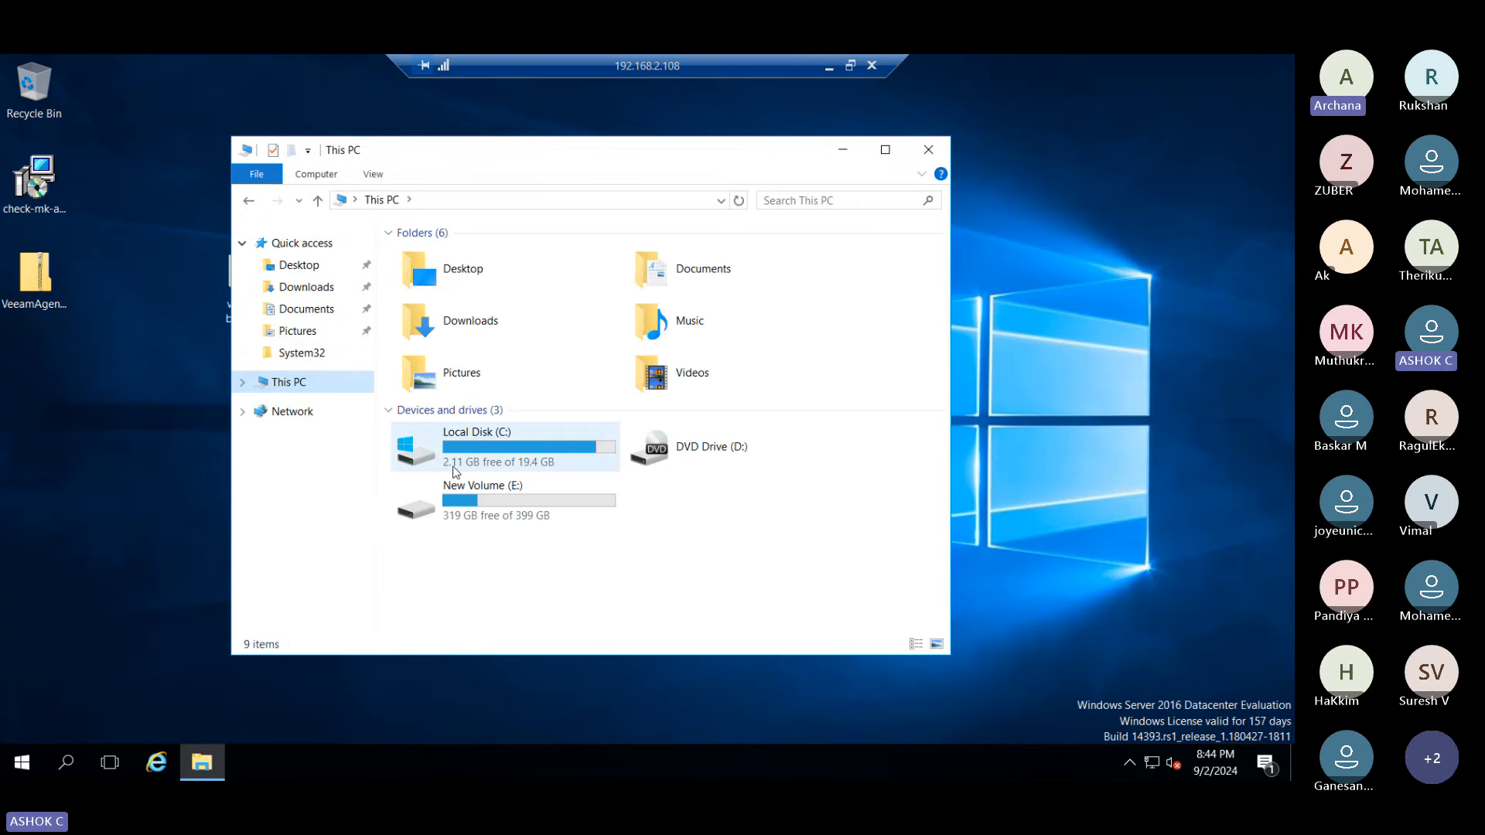
pyautogui.click(481, 510)
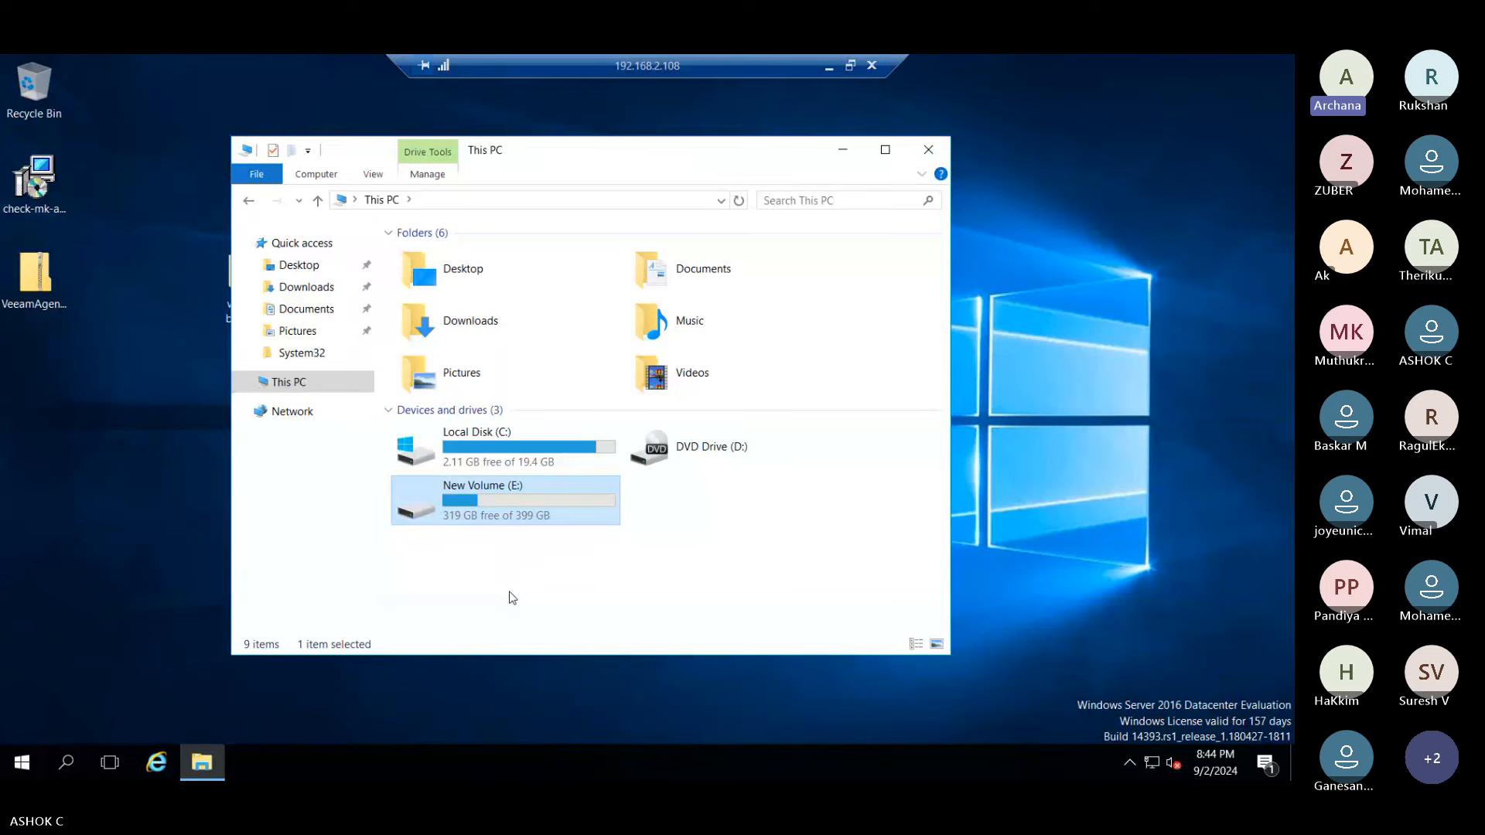
pyautogui.click(503, 467)
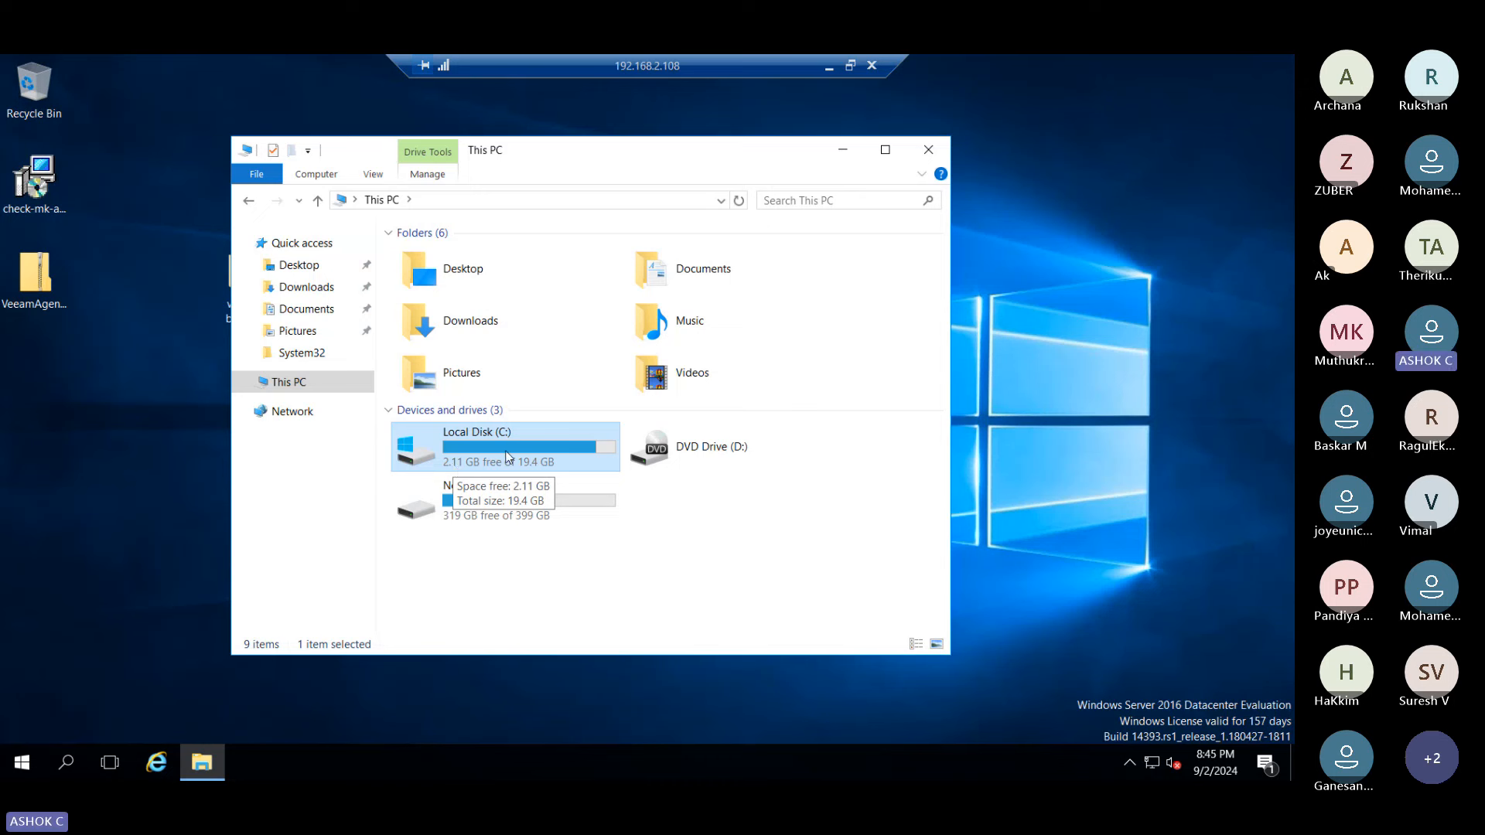
pyautogui.click(727, 507)
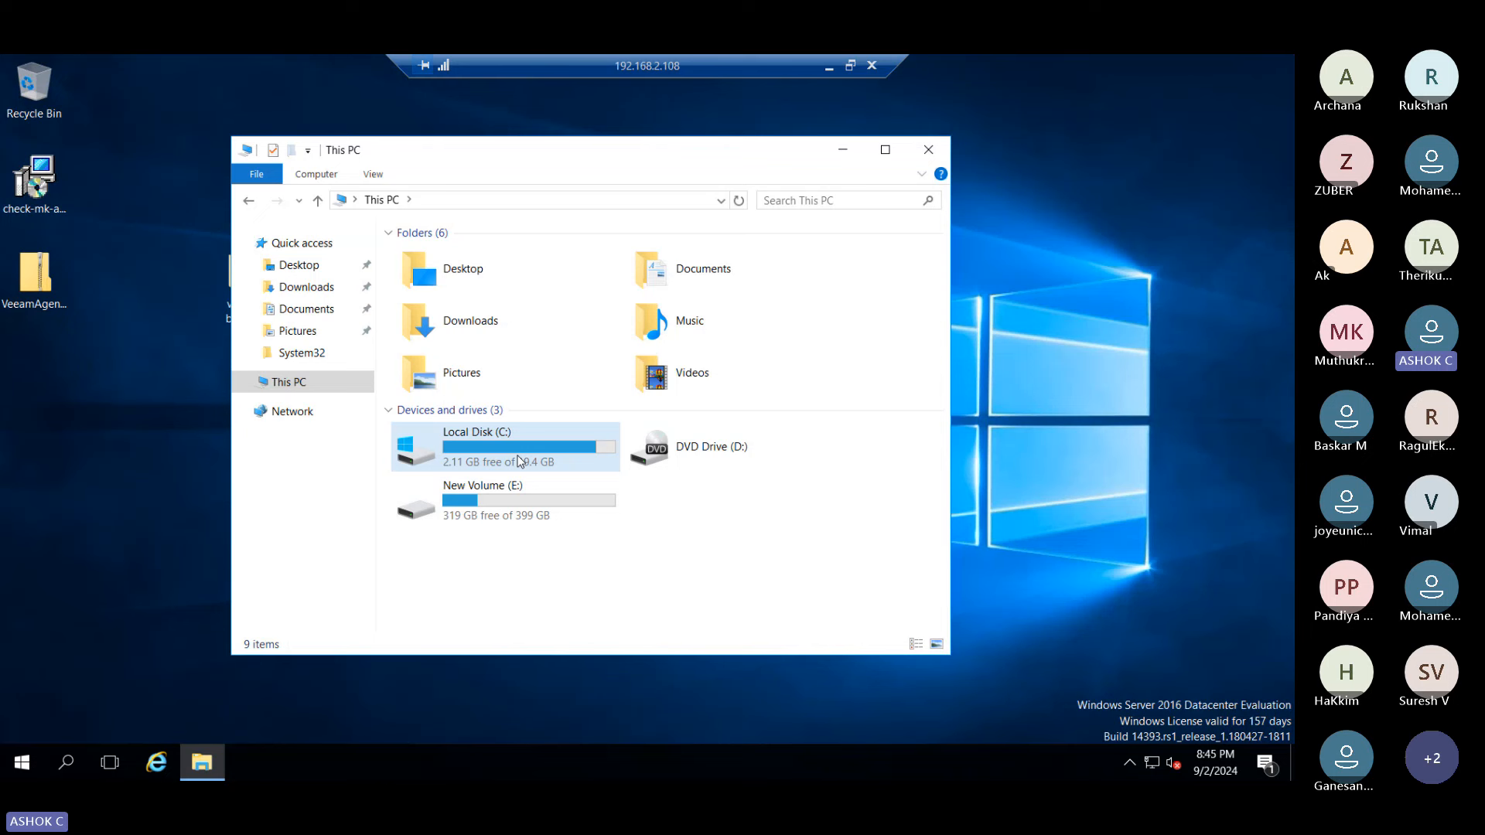
# - Launch the copied VeeamAgent package and inspect the check-mk-agent installer's properties
pyautogui.doubleClick(35, 275)
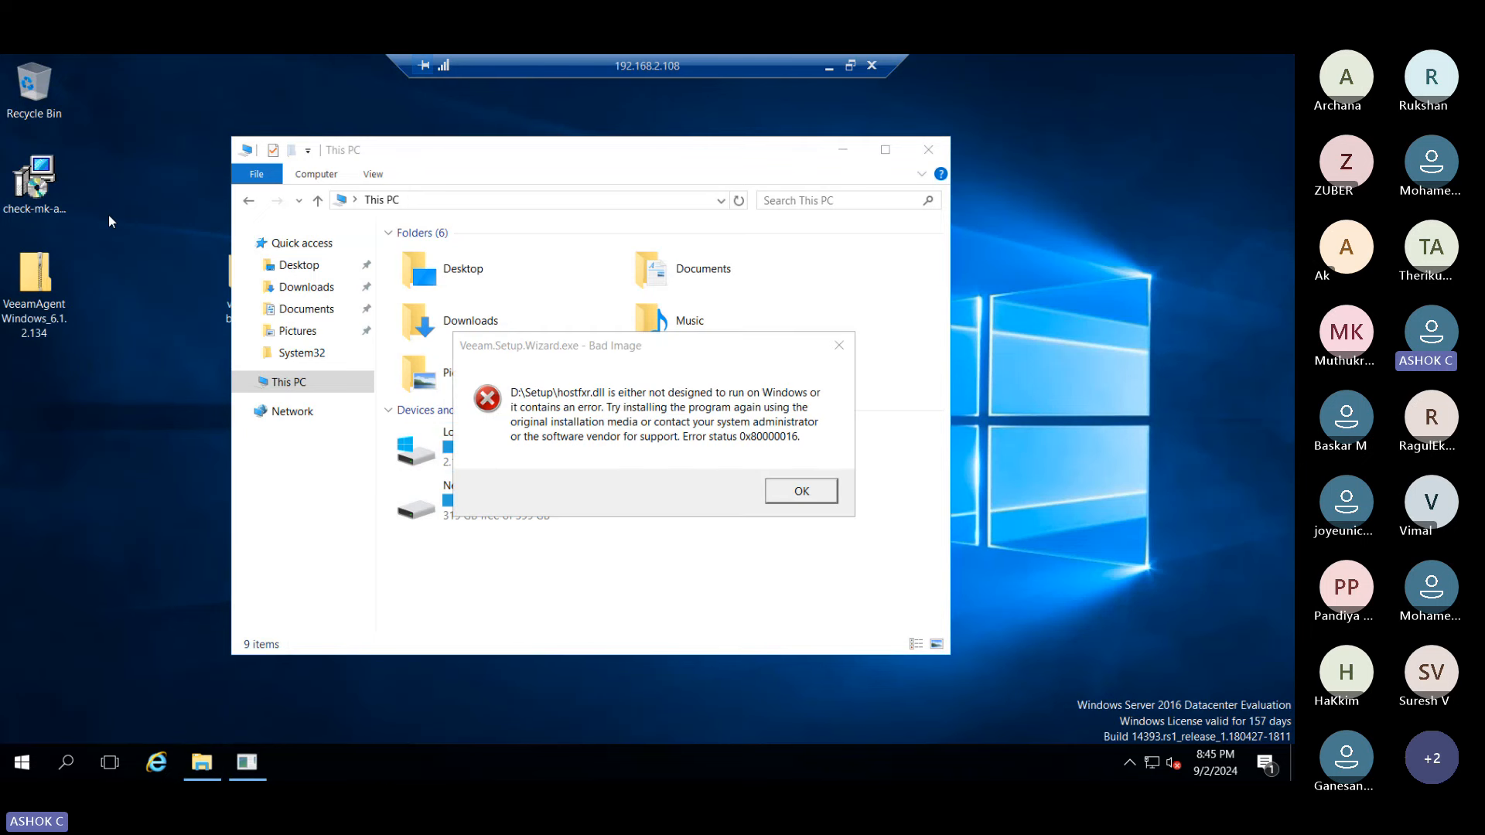
pyautogui.click(45, 192)
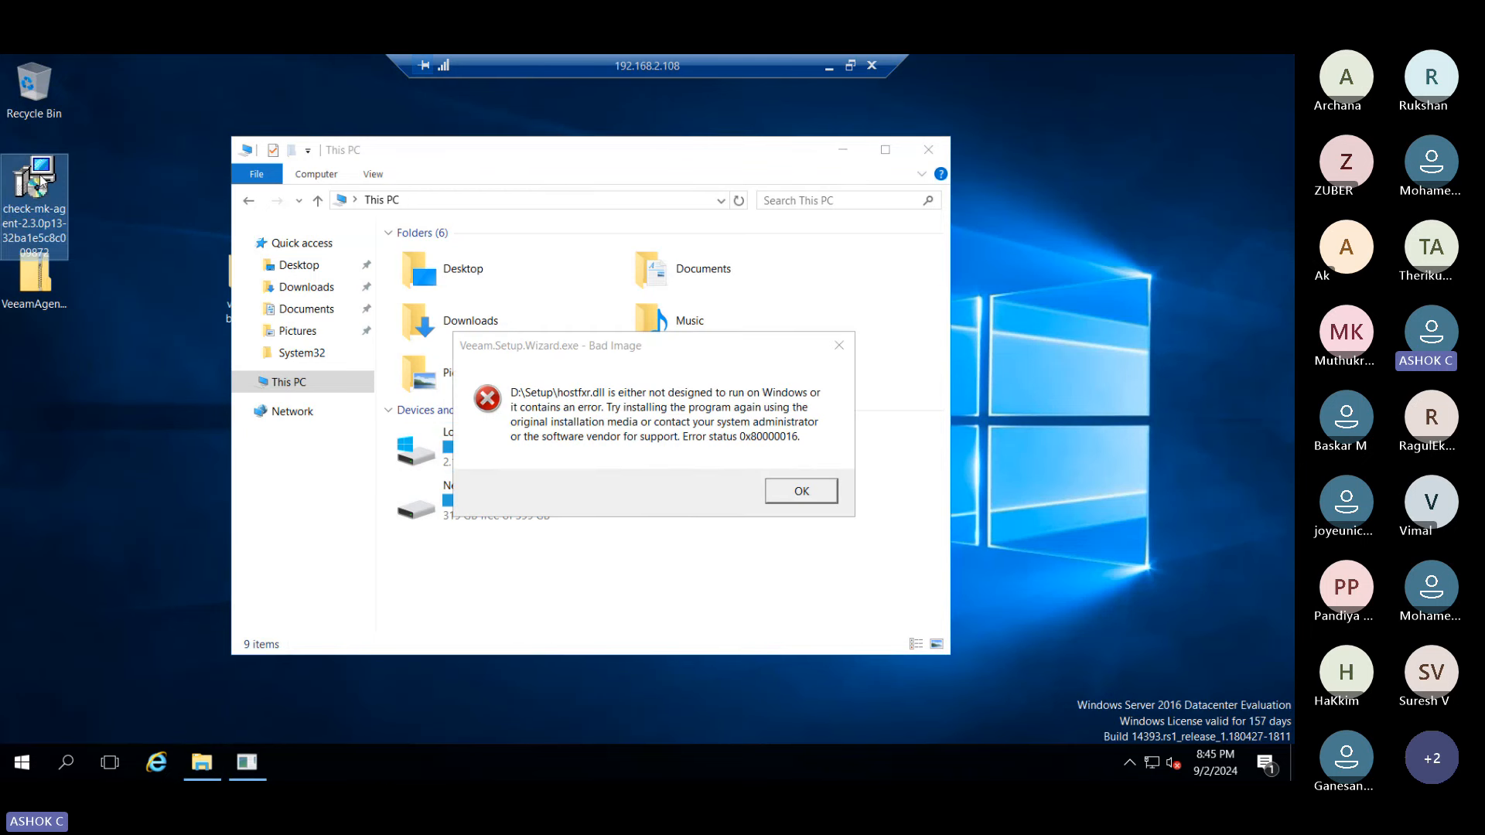
pyautogui.rightClick(45, 192)
pyautogui.click(78, 523)
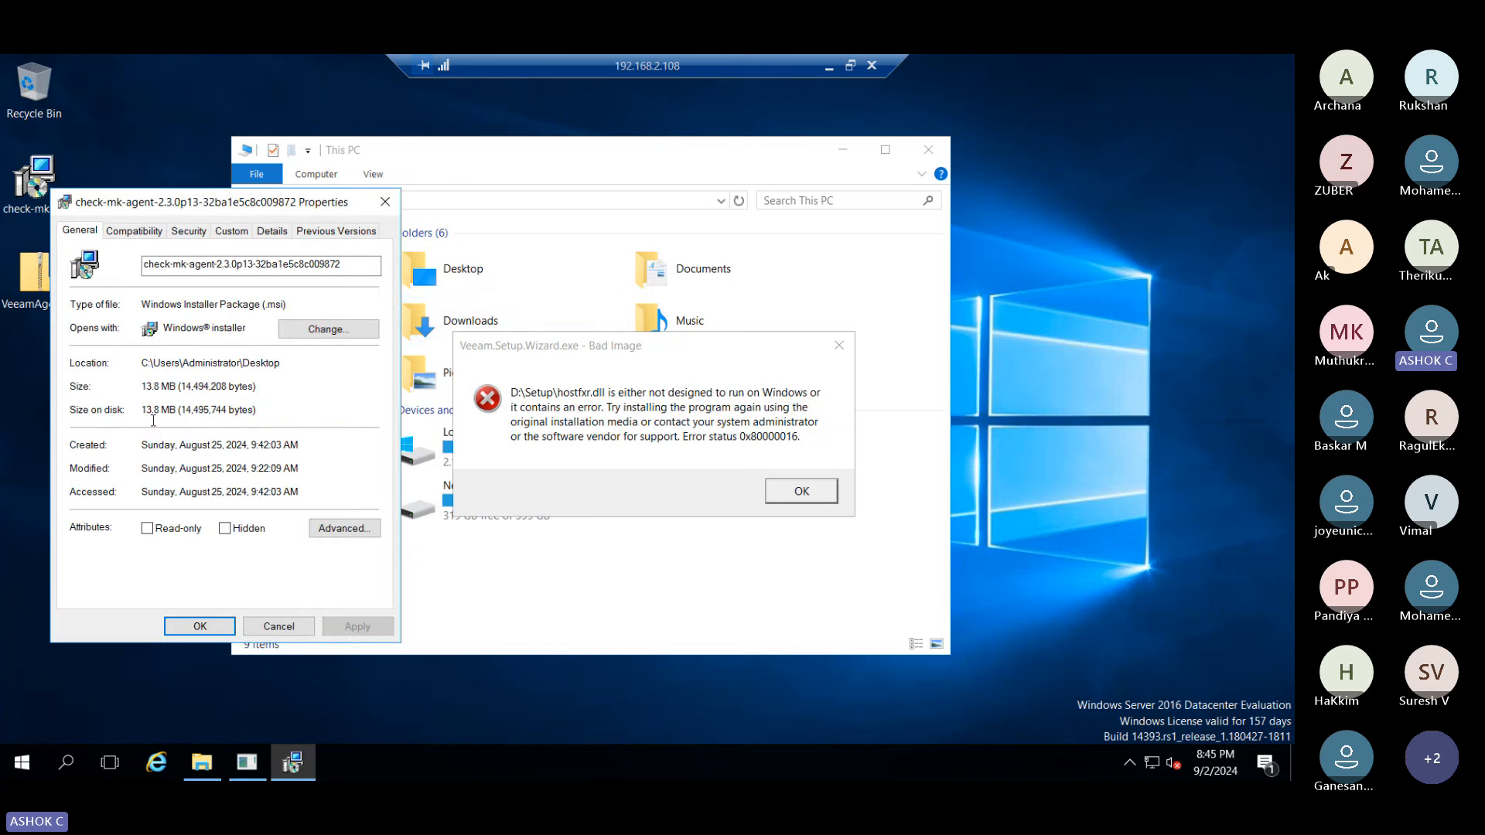
pyautogui.press('Escape')
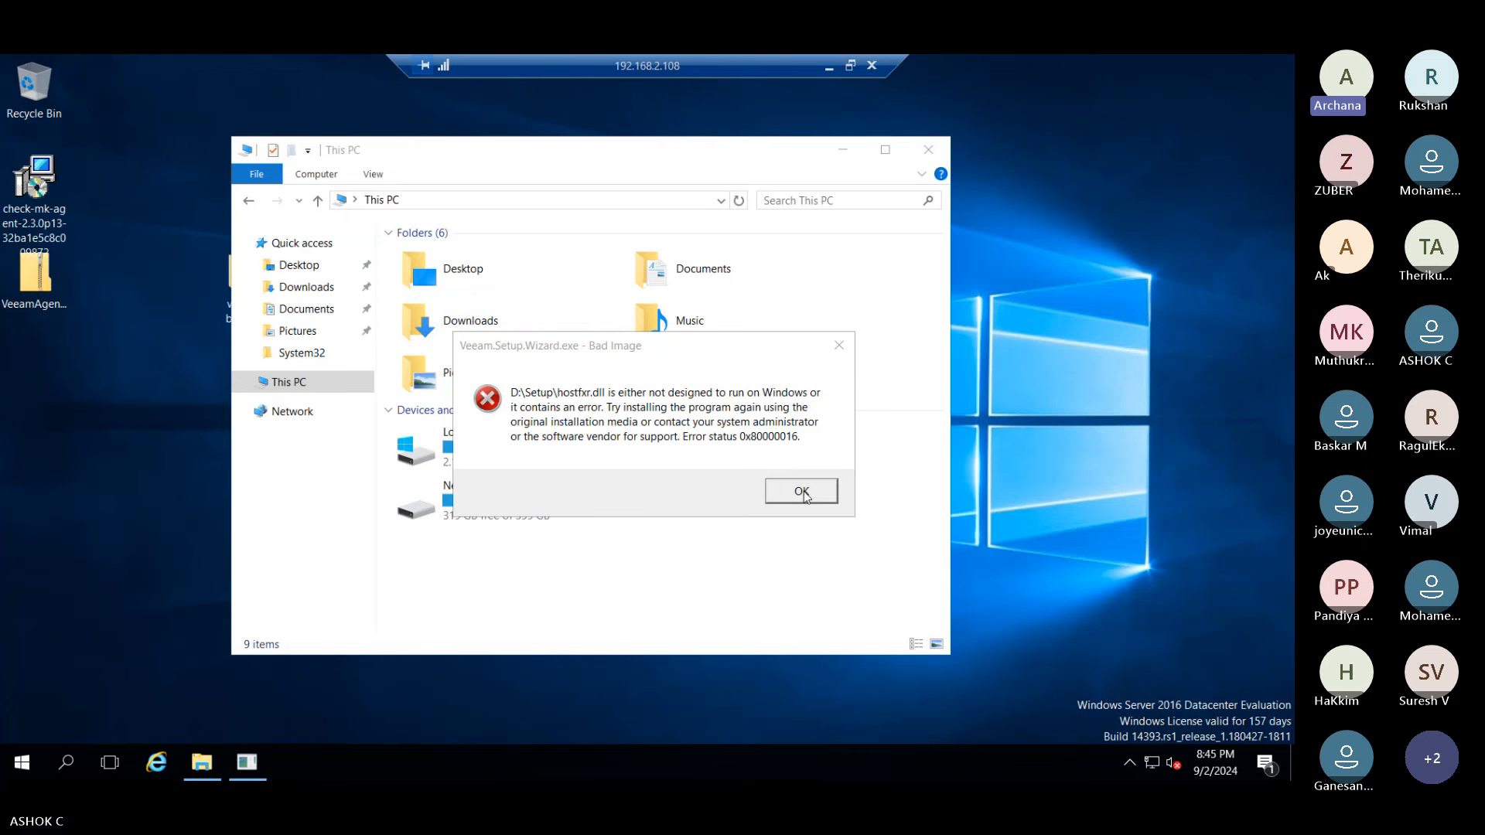
# - Dismiss the Bad Image error, try to close the No Disk error, and close This PC
pyautogui.click(795, 495)
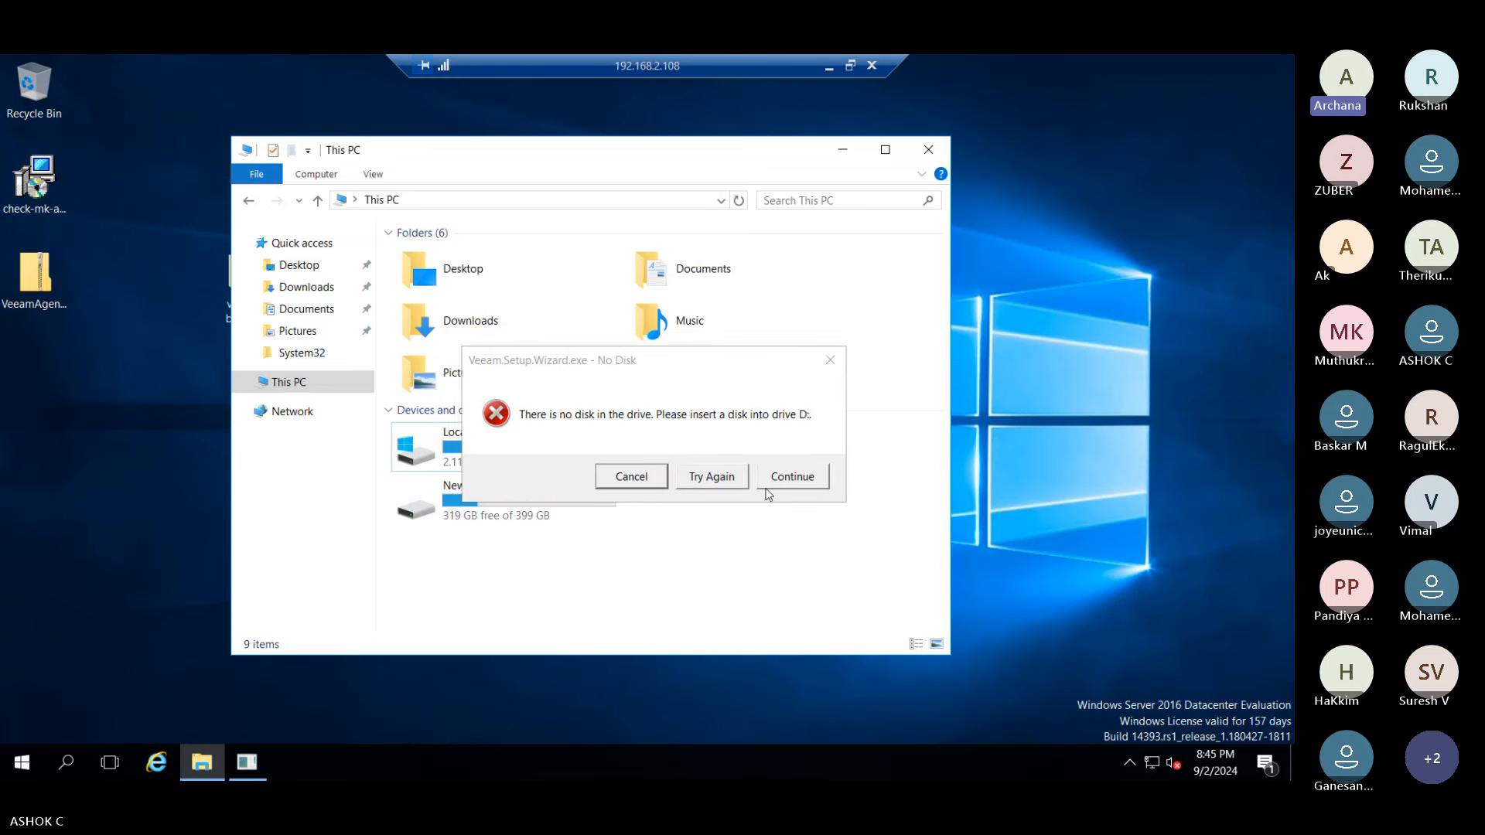
pyautogui.click(789, 478)
pyautogui.click(826, 359)
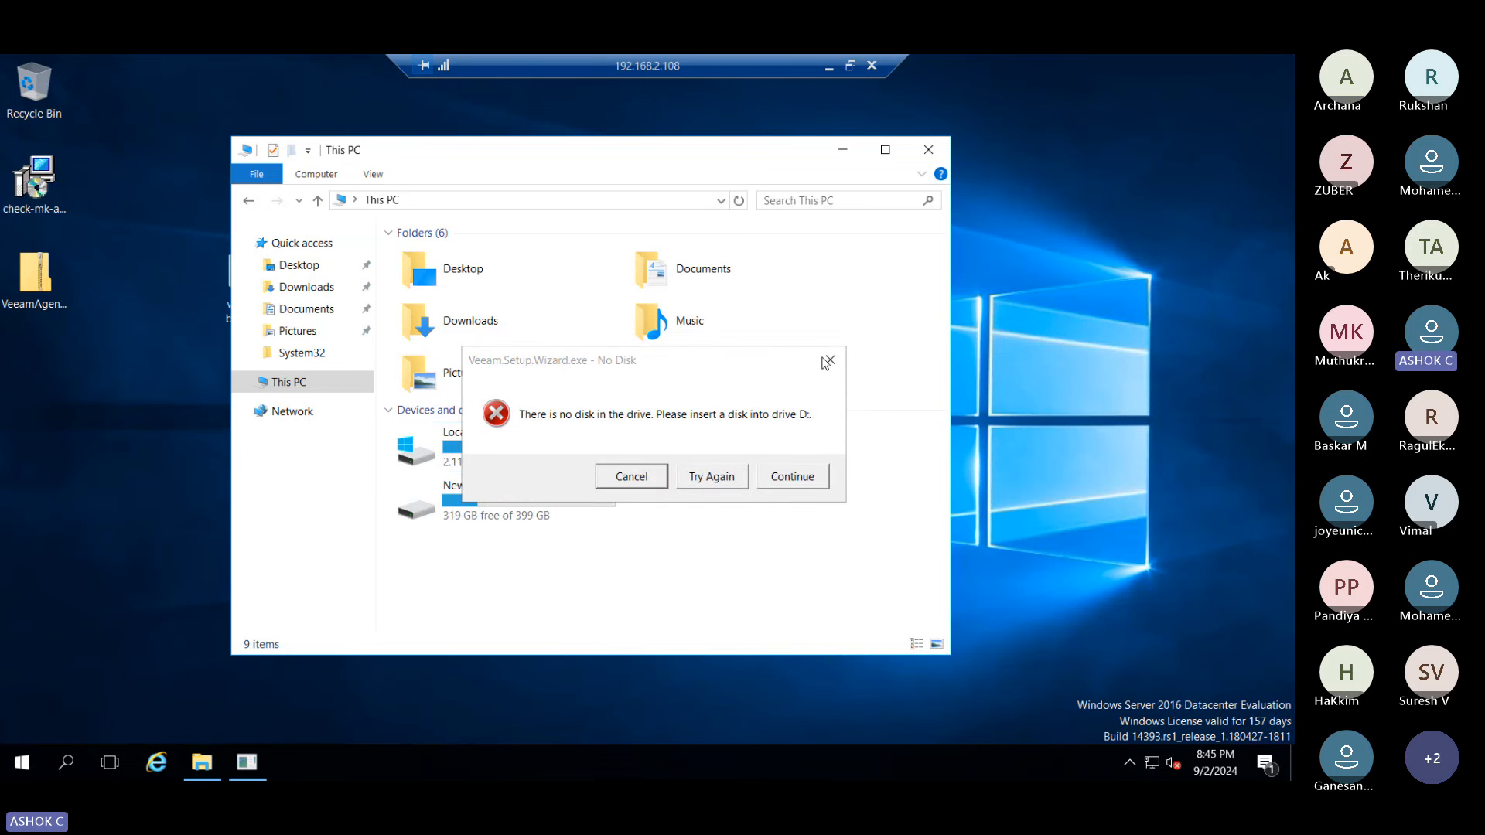
pyautogui.click(930, 152)
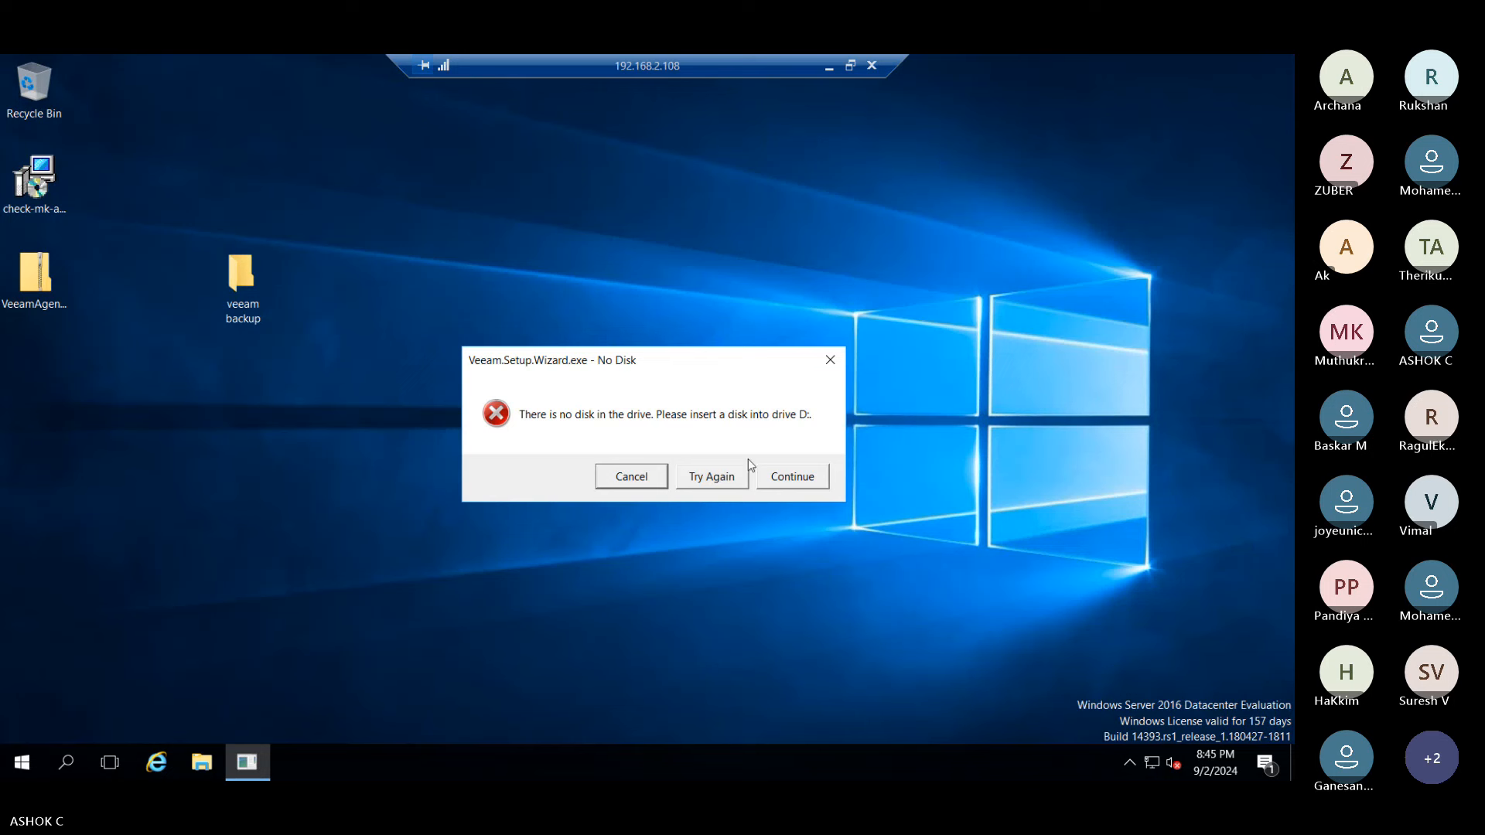
pyautogui.click(636, 483)
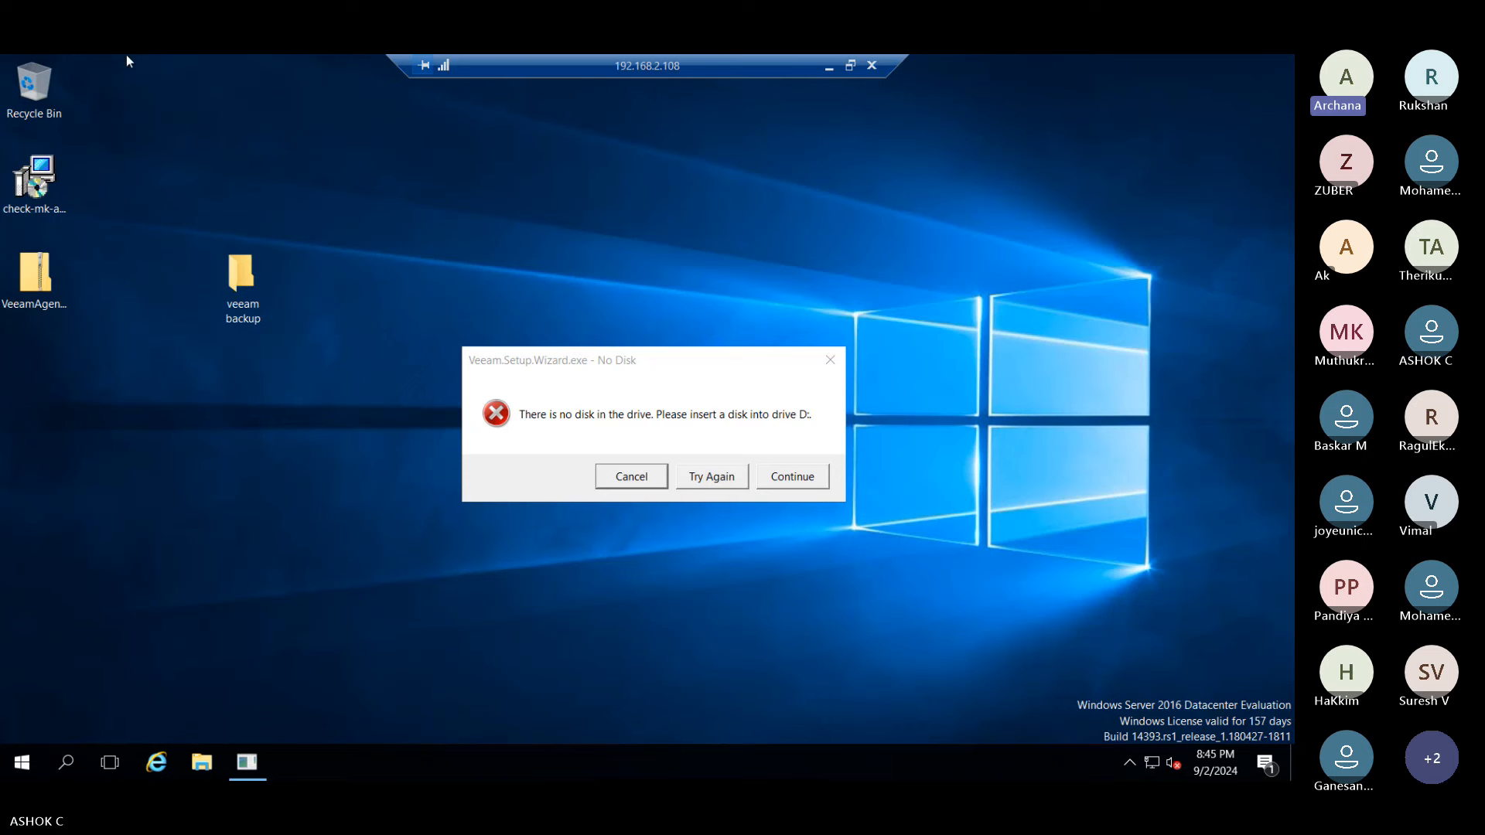
# - Reopen File Explorer at This PC with the No Disk dialog dragged aside
pyautogui.click(202, 762)
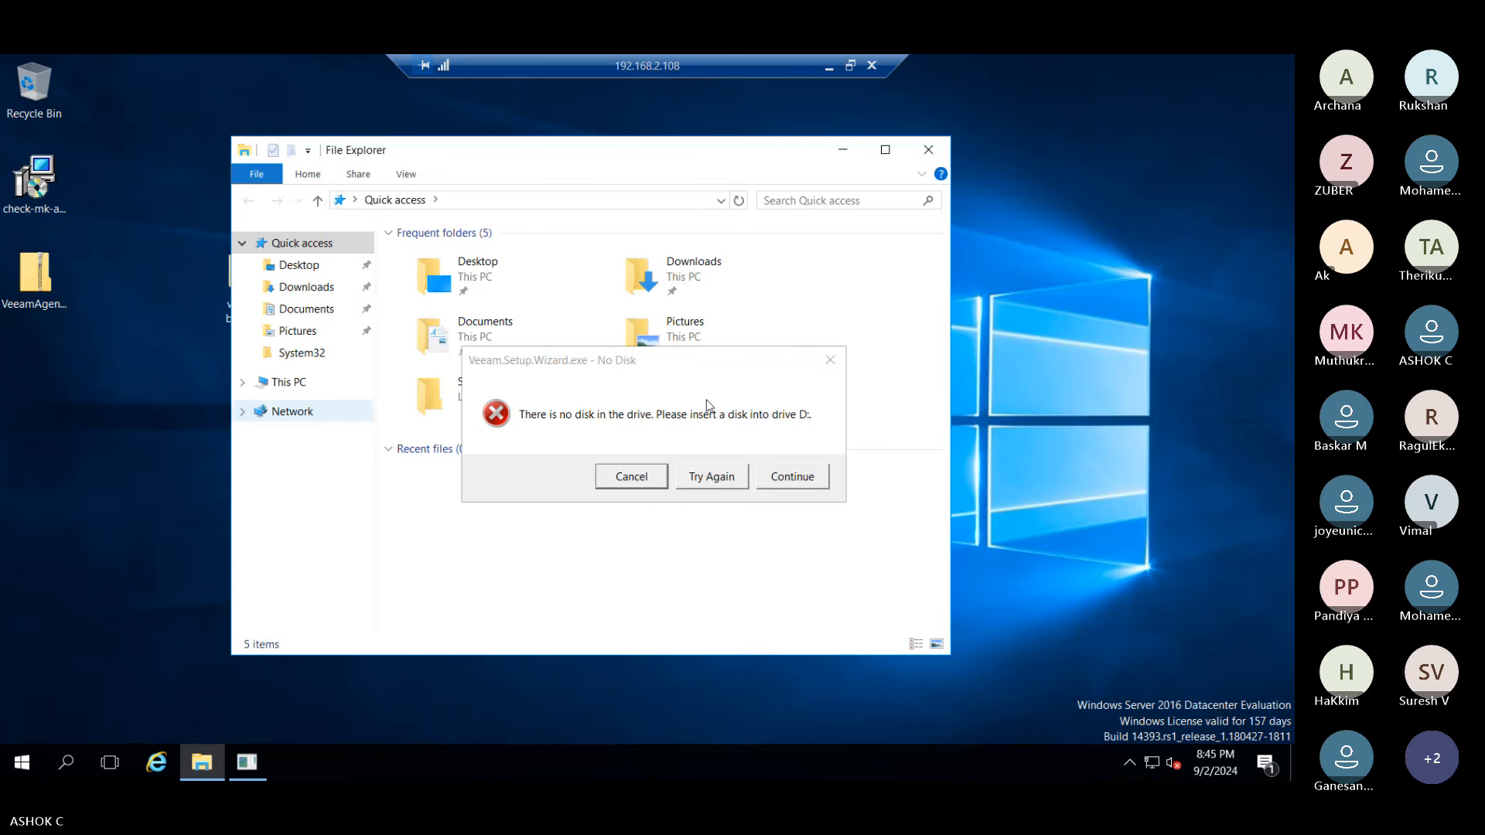
pyautogui.moveTo(704, 363); pyautogui.dragTo(1298, 660)
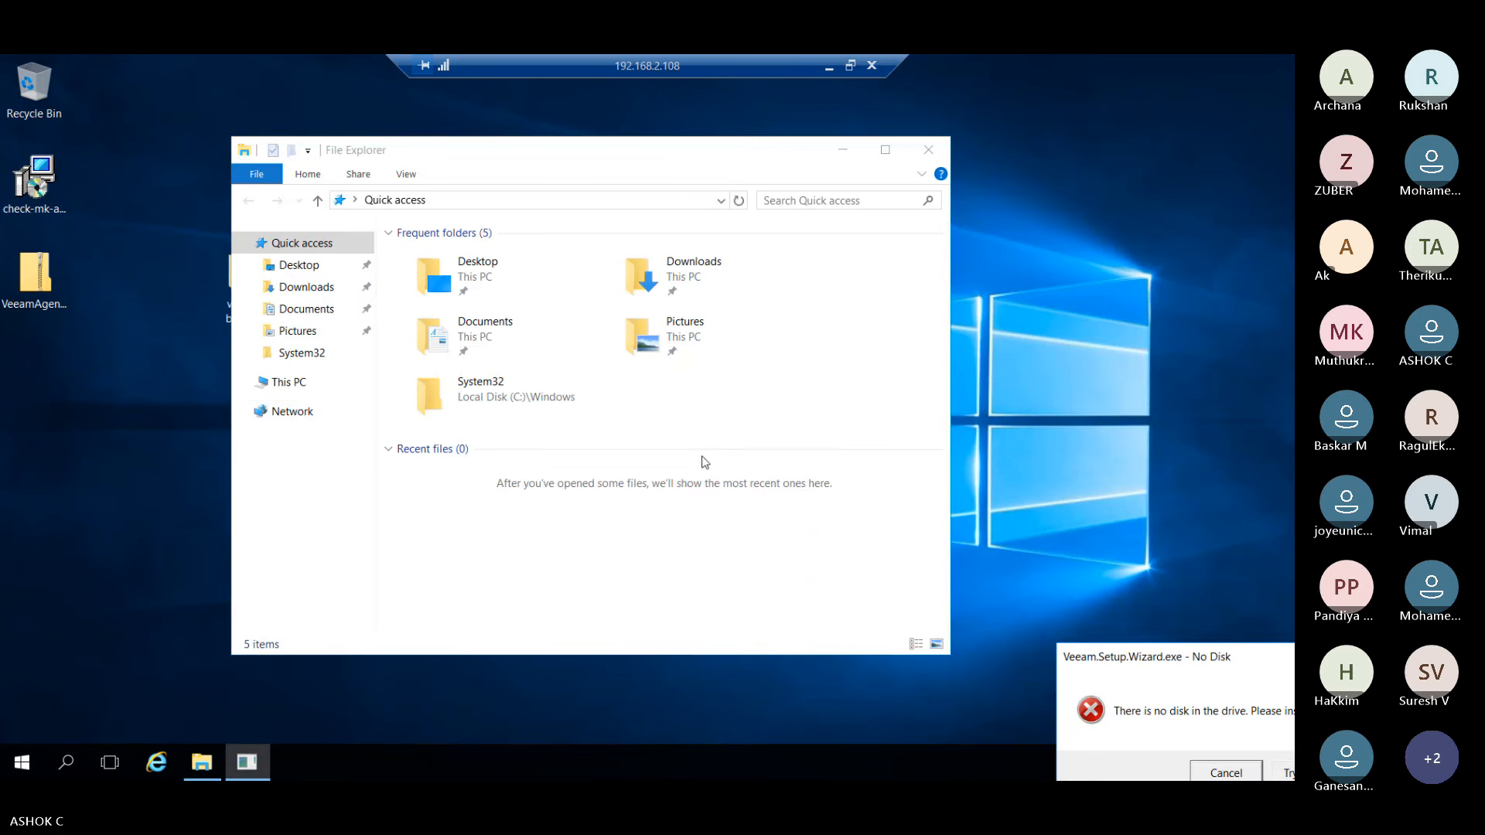
pyautogui.click(292, 384)
pyautogui.click(604, 501)
pyautogui.click(593, 584)
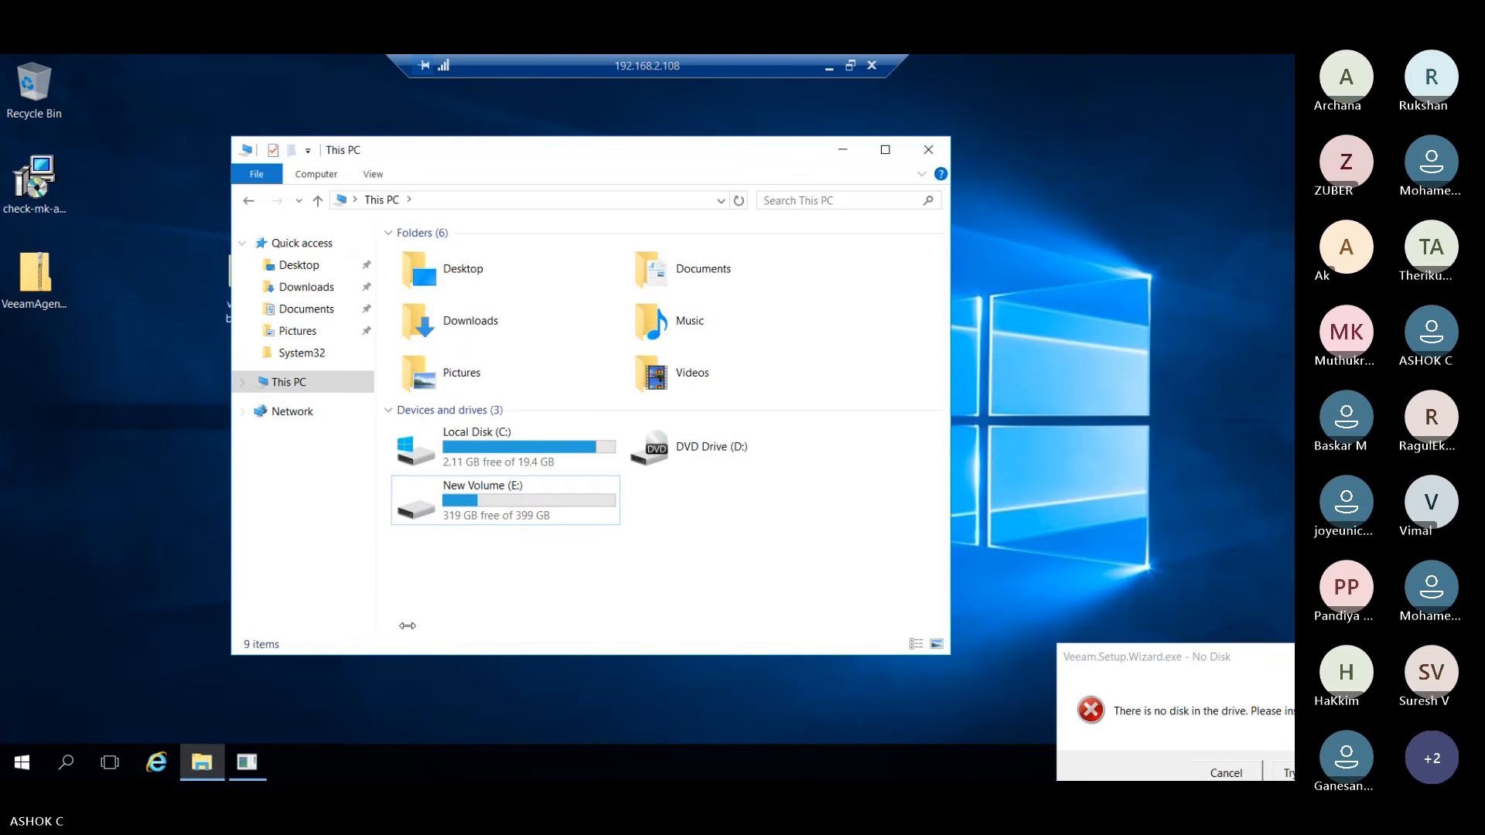
# - Minimize the remote session and bring up the Win2K16 machine in VMware Workstation
pyautogui.click(829, 66)
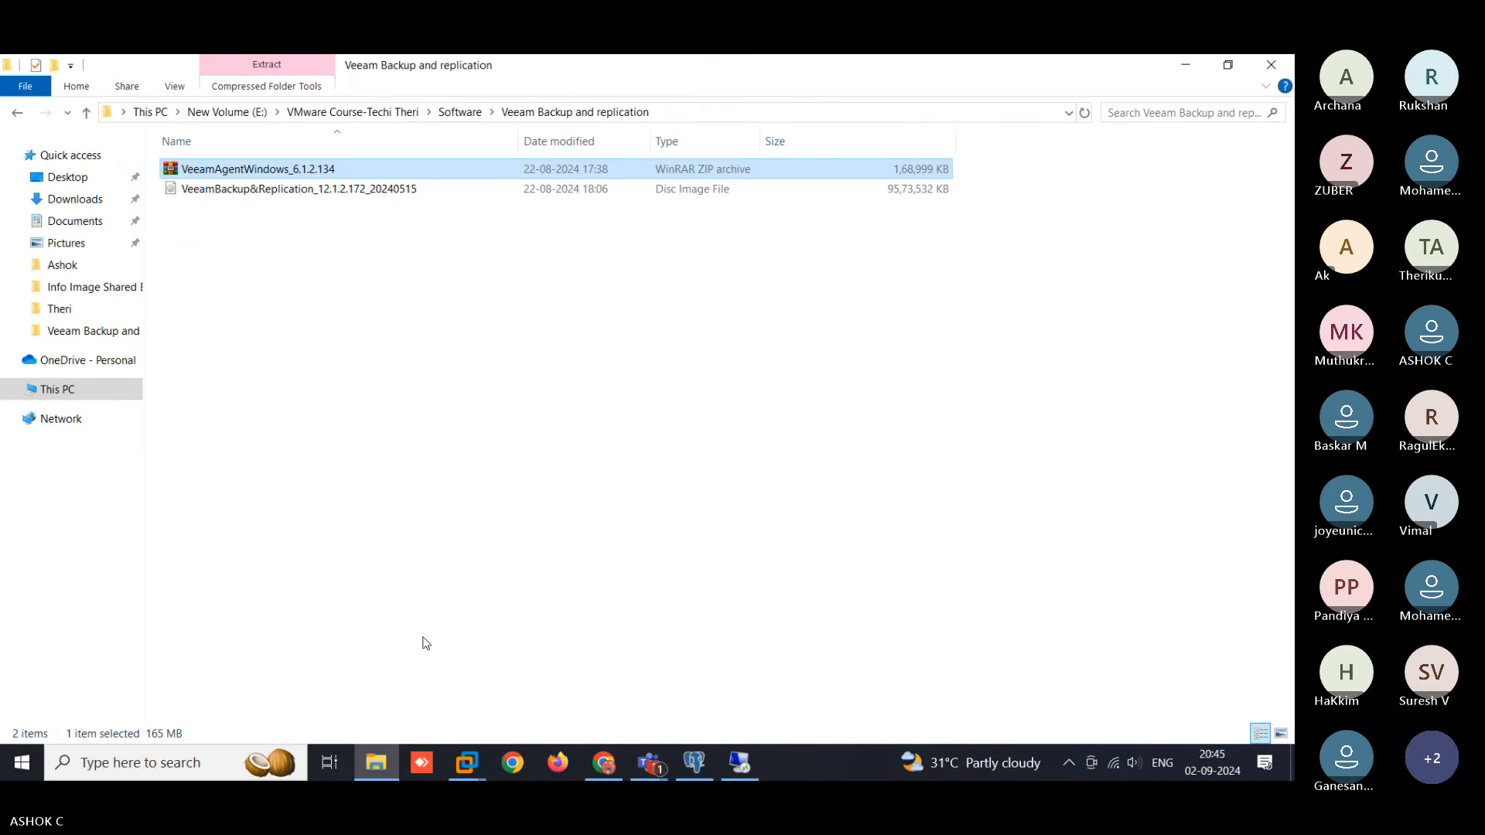
pyautogui.moveTo(457, 768)
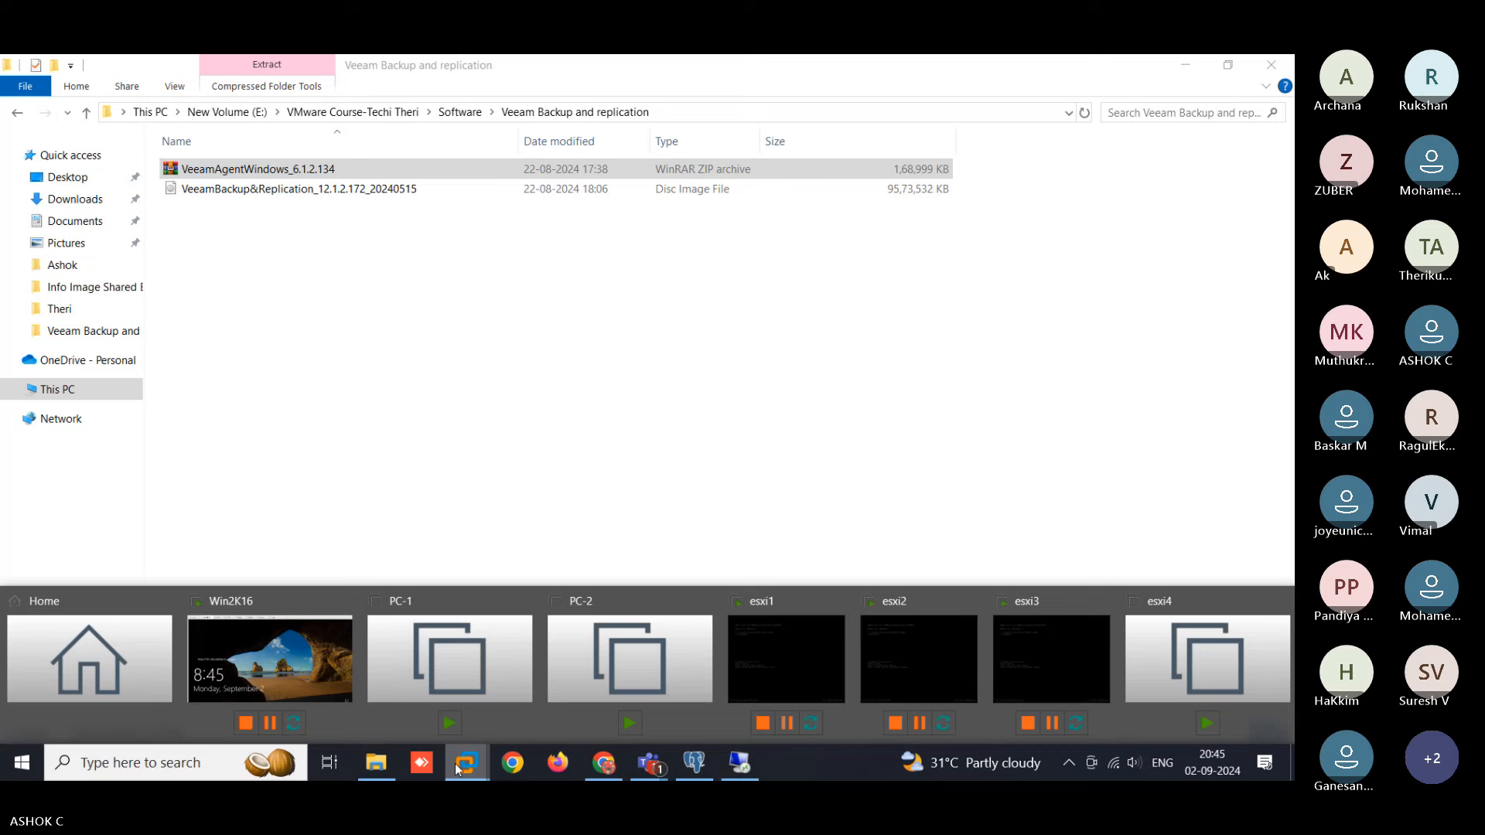
pyautogui.click(346, 680)
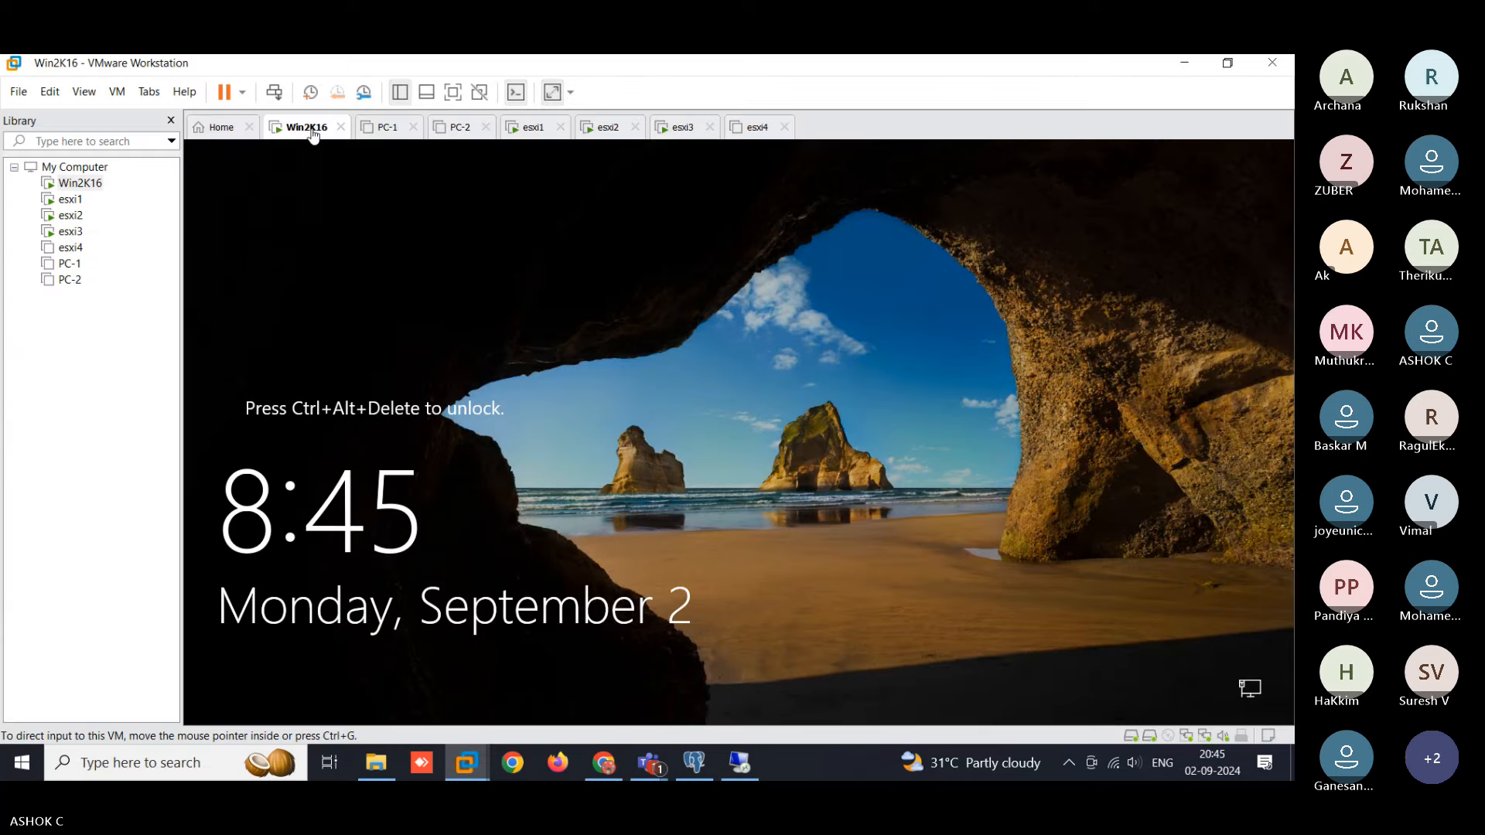
pyautogui.rightClick(314, 135)
# - Connect Win2K16's CD/DVD (SATA), also at power on, to the VeeamBackup&Replication_12.1.2.172_20240515 ISO and save
pyautogui.click(350, 350)
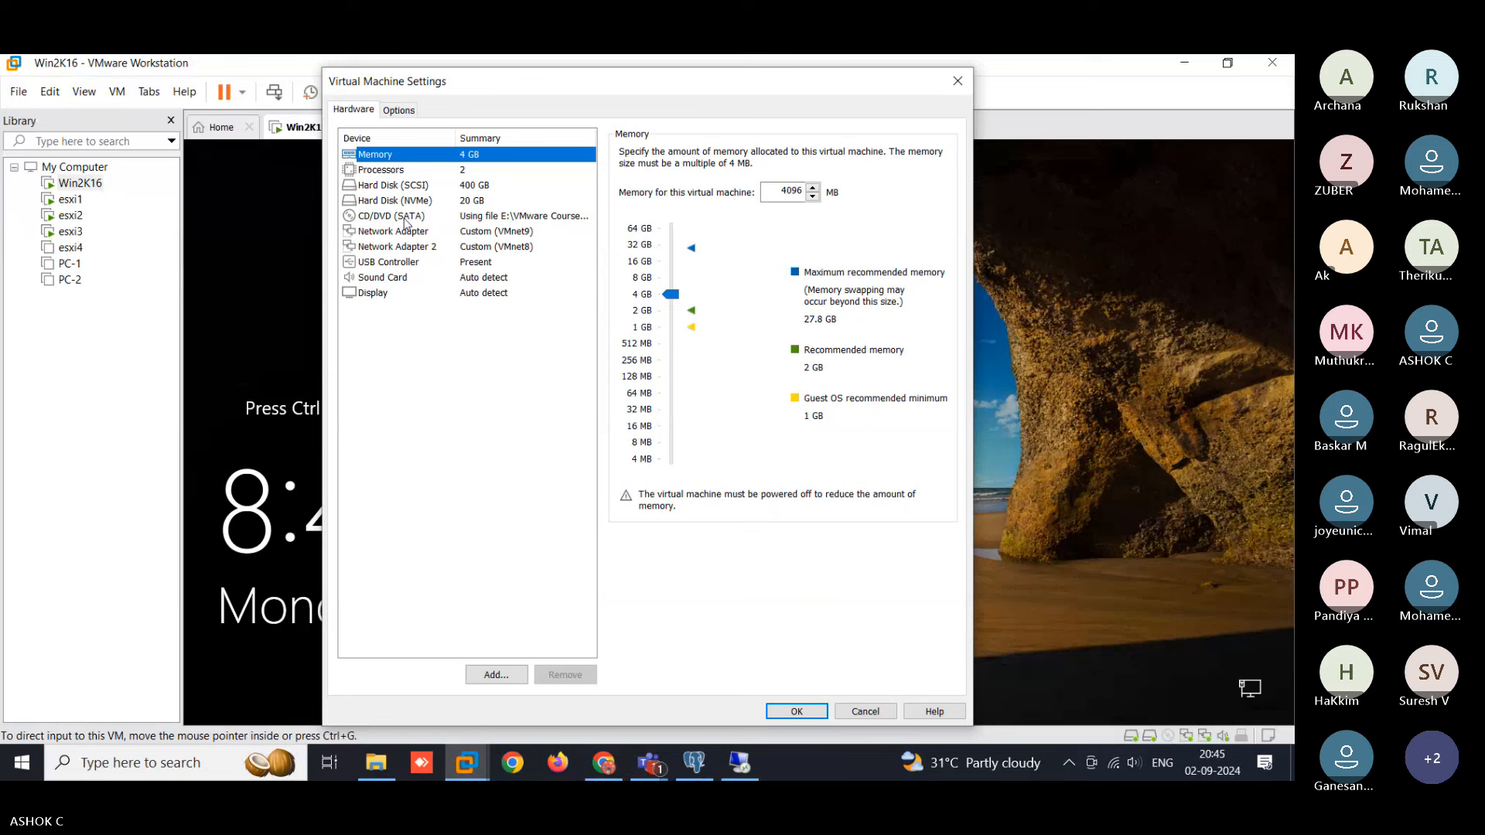
pyautogui.click(406, 220)
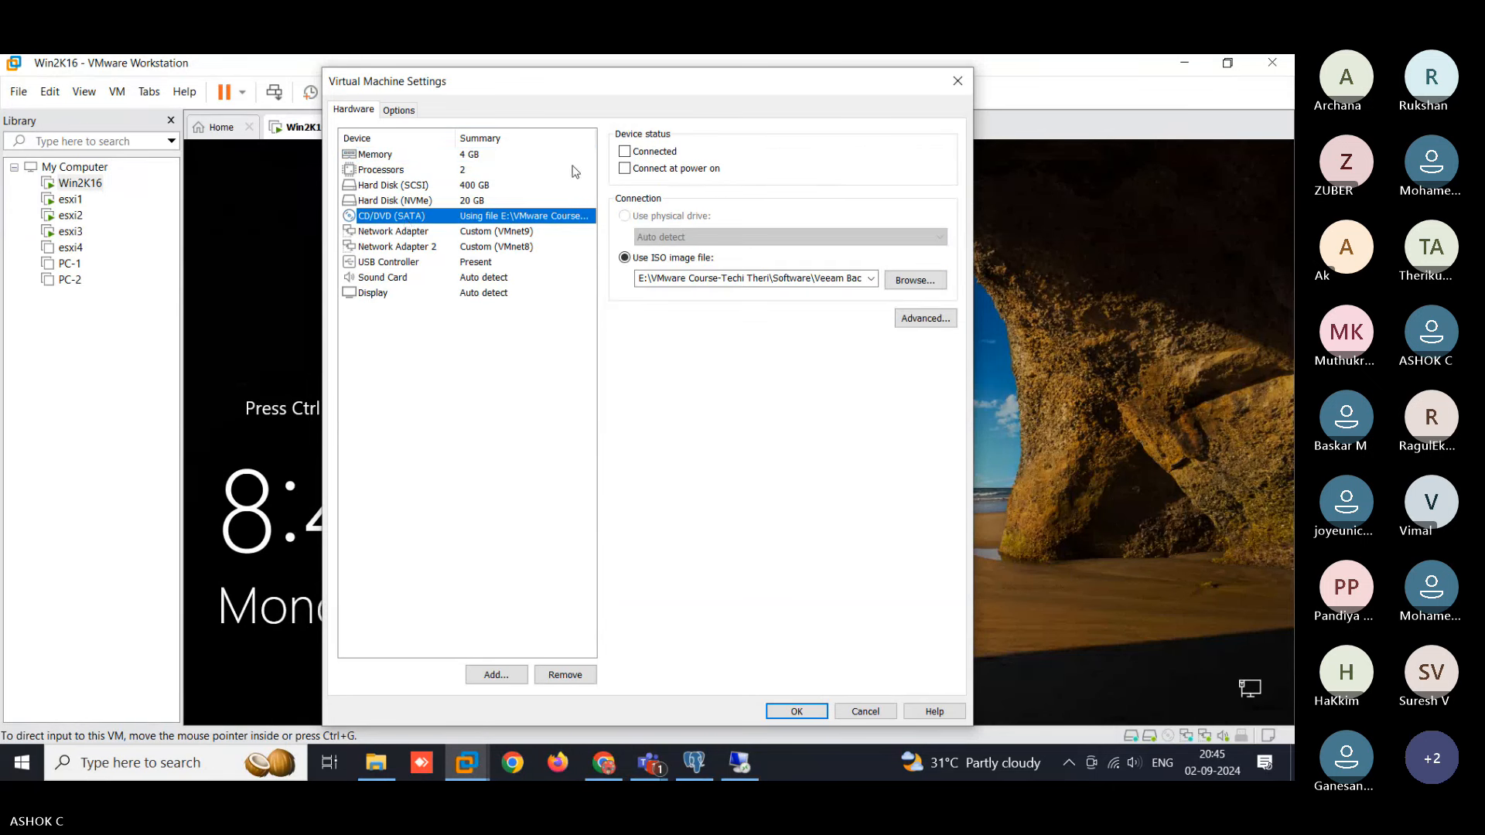
pyautogui.click(625, 152)
pyautogui.click(625, 169)
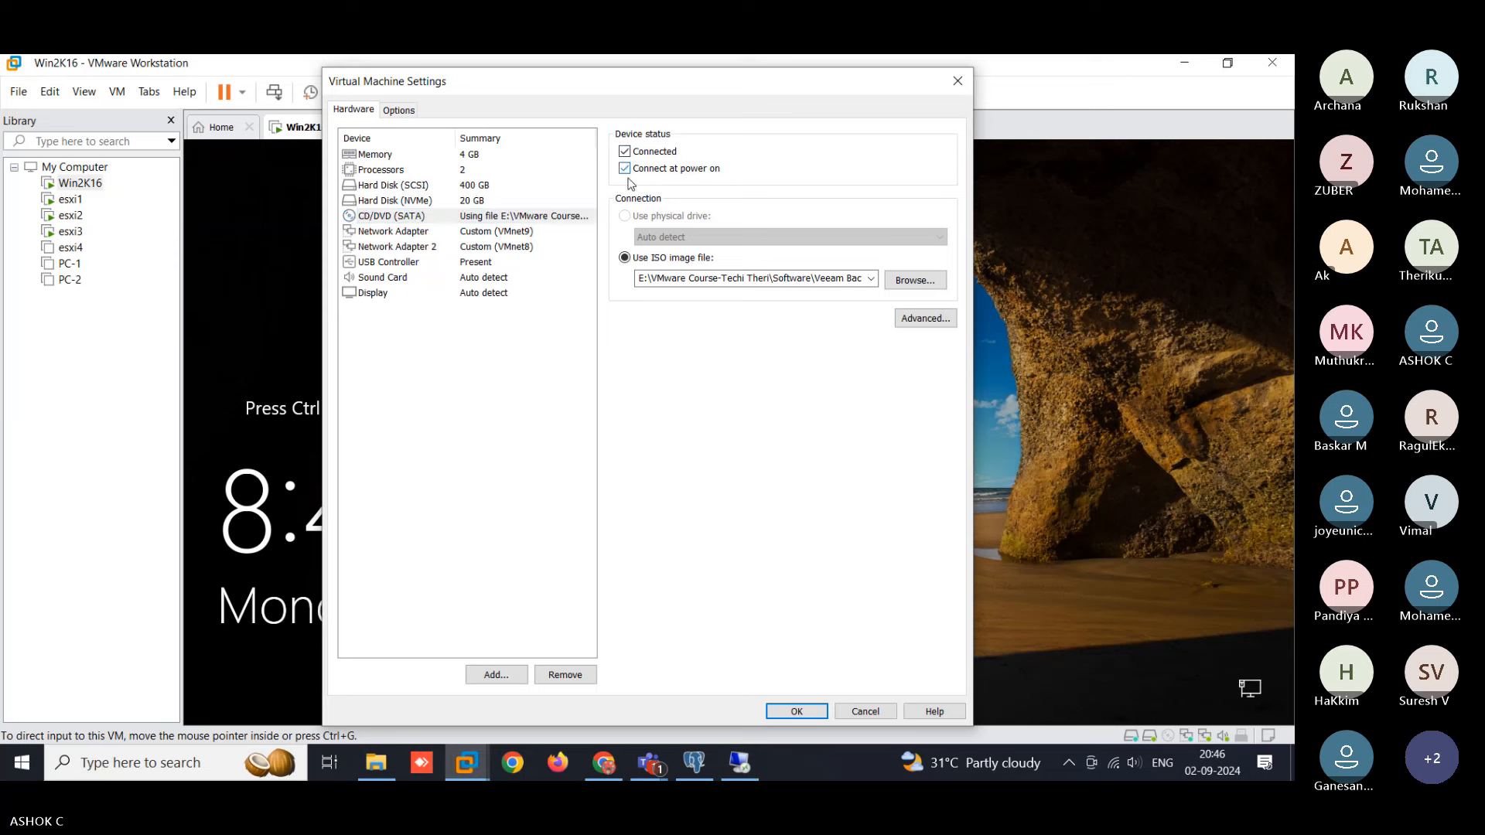
pyautogui.click(914, 281)
pyautogui.click(611, 224)
pyautogui.click(1047, 560)
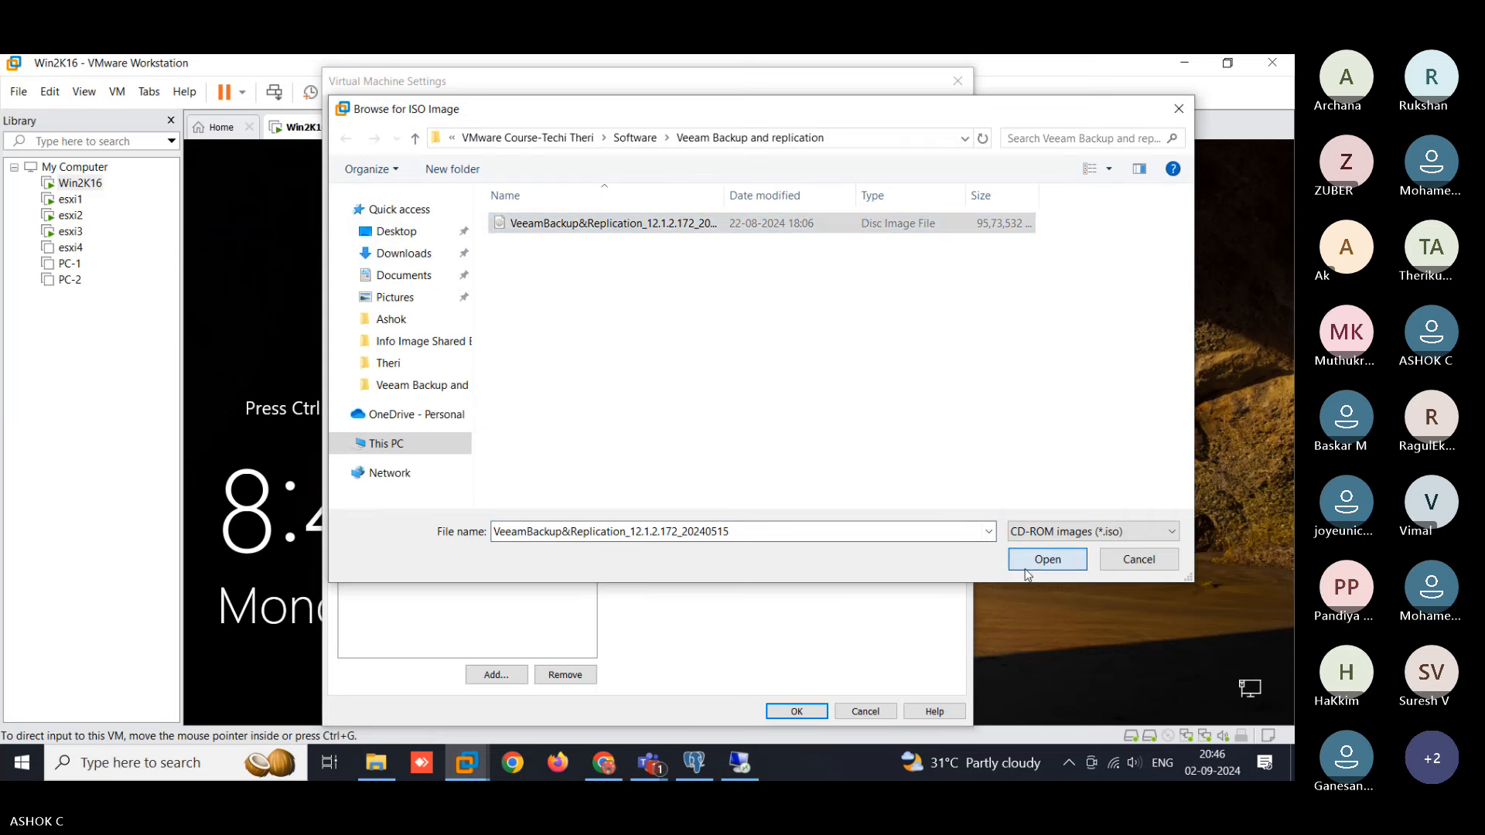
pyautogui.click(796, 711)
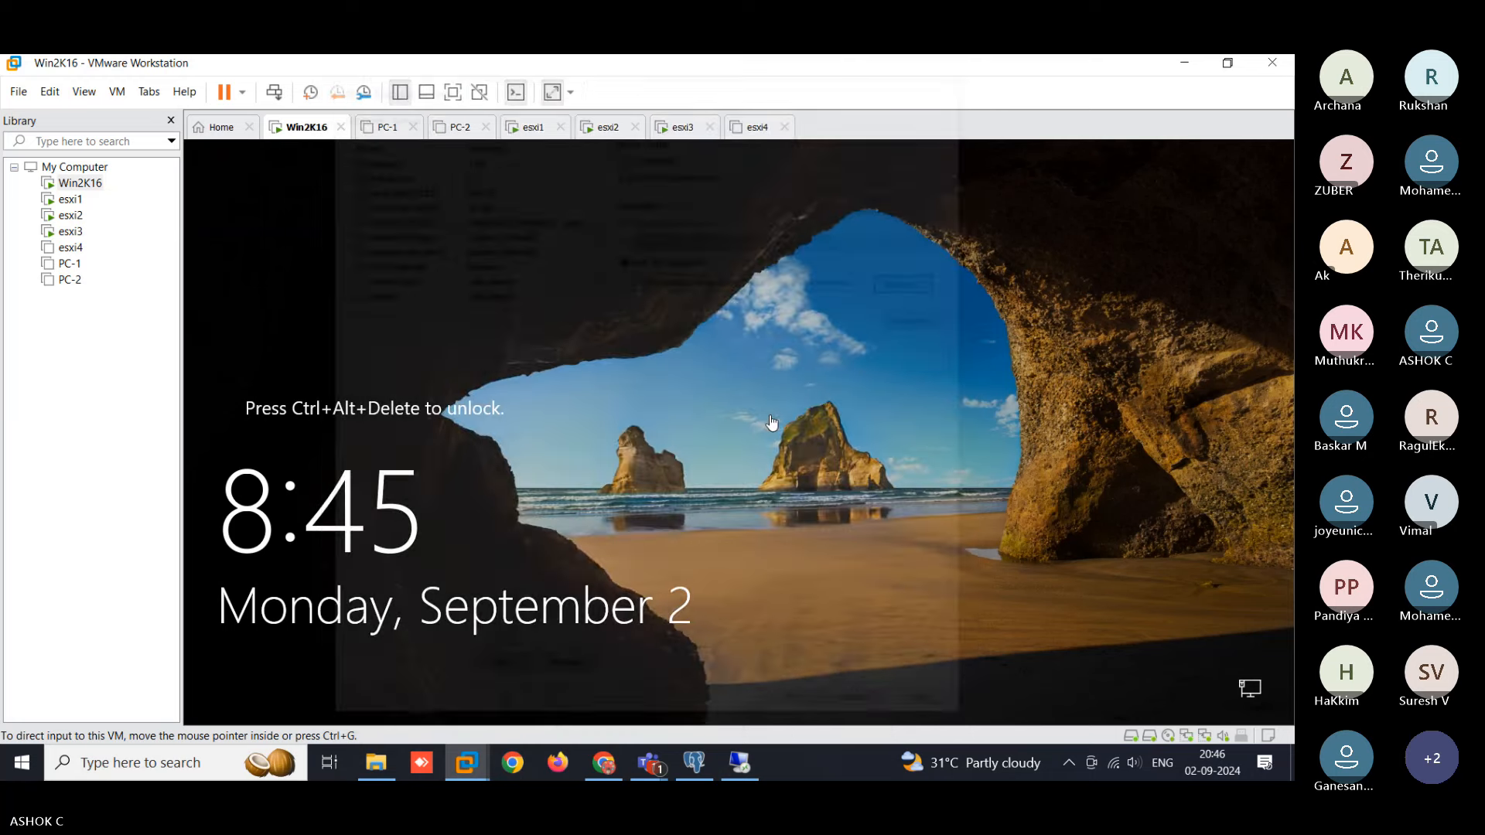
# - Dismiss the No Disk error, open DVD Drive (D:) in a maximized new window, and run Setup
pyautogui.click(723, 763)
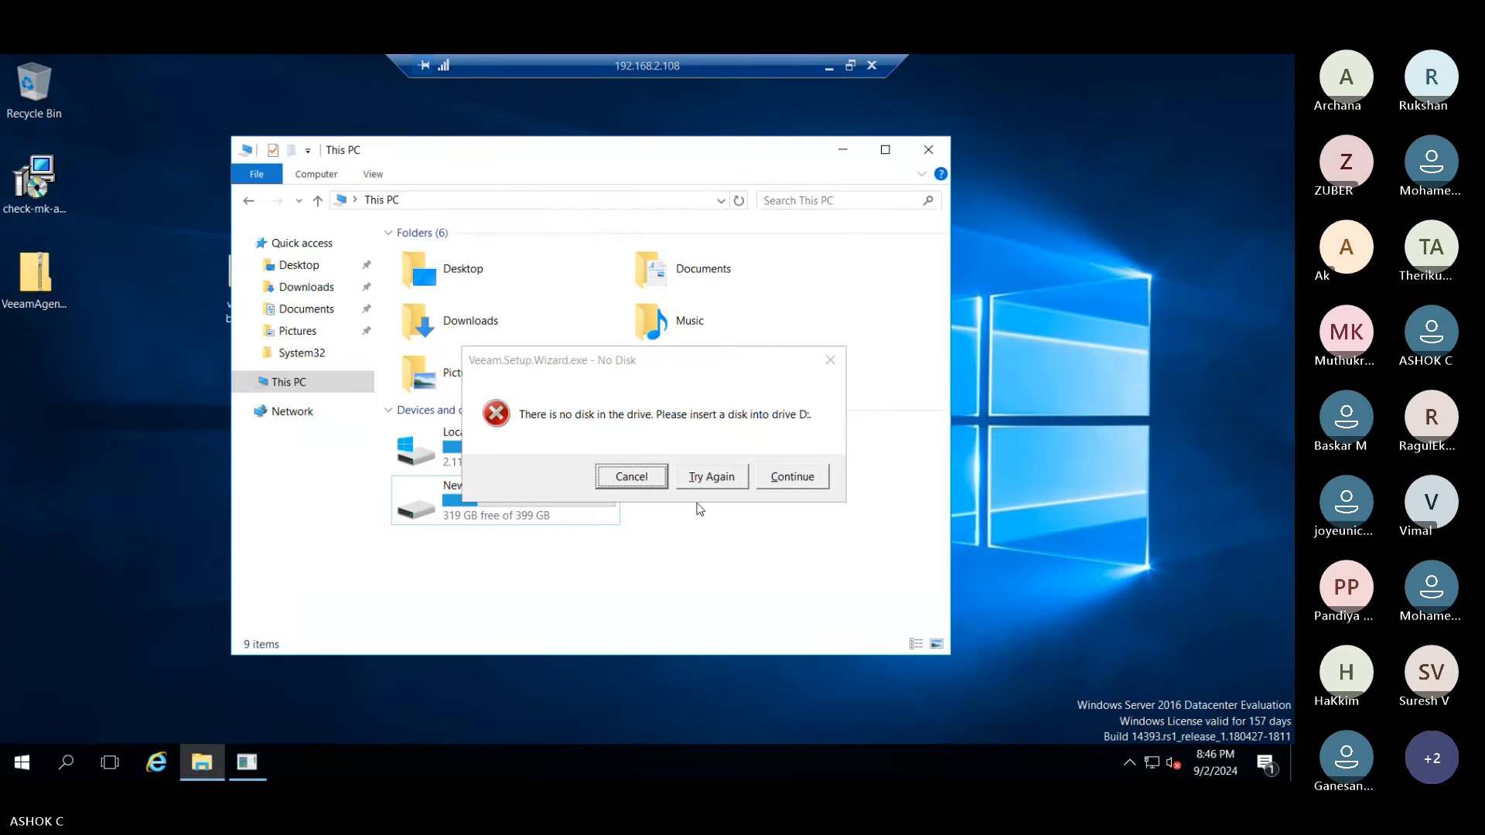
pyautogui.click(638, 484)
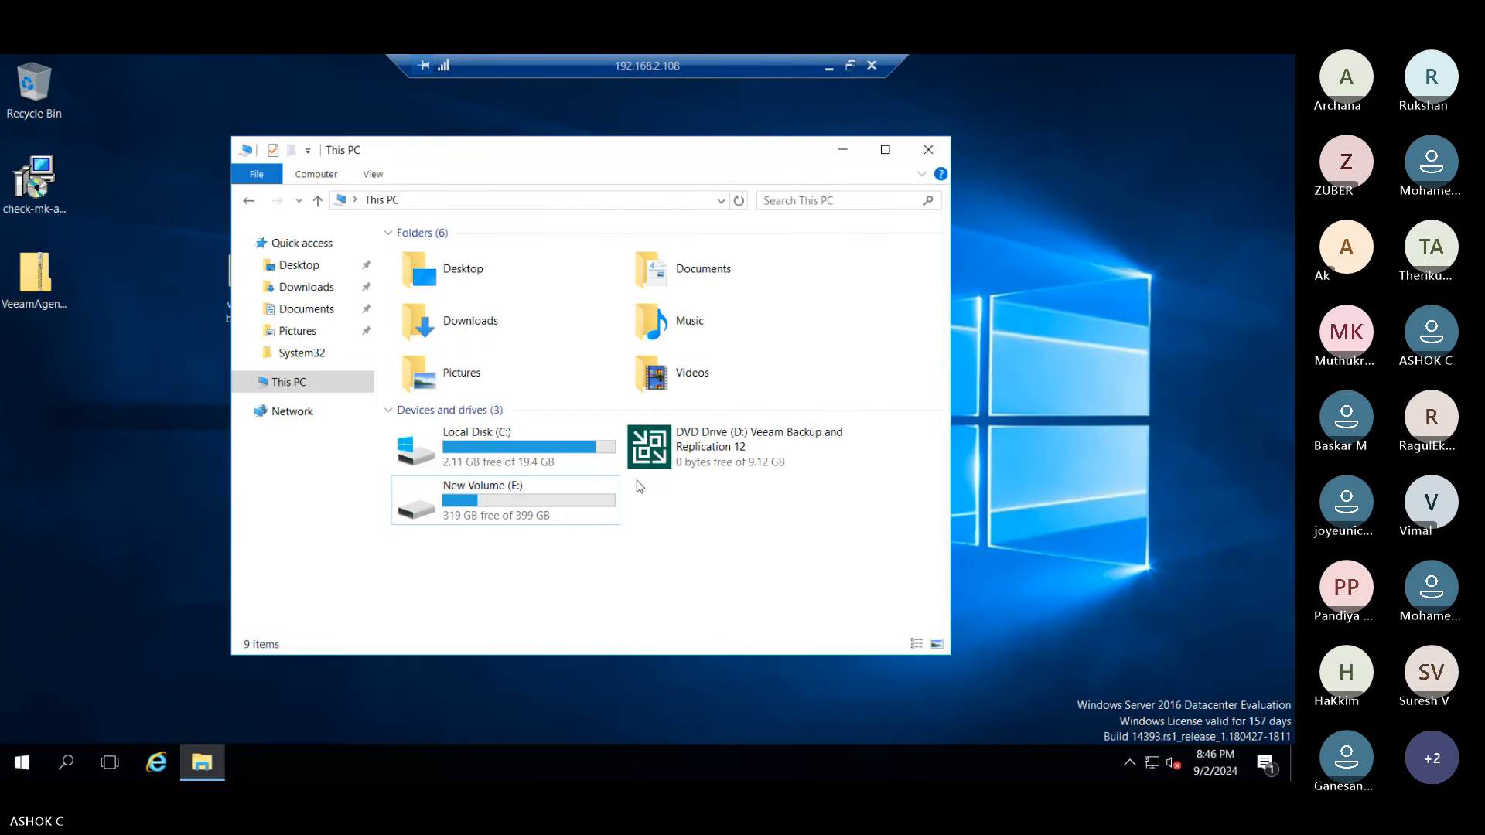
pyautogui.rightClick(684, 452)
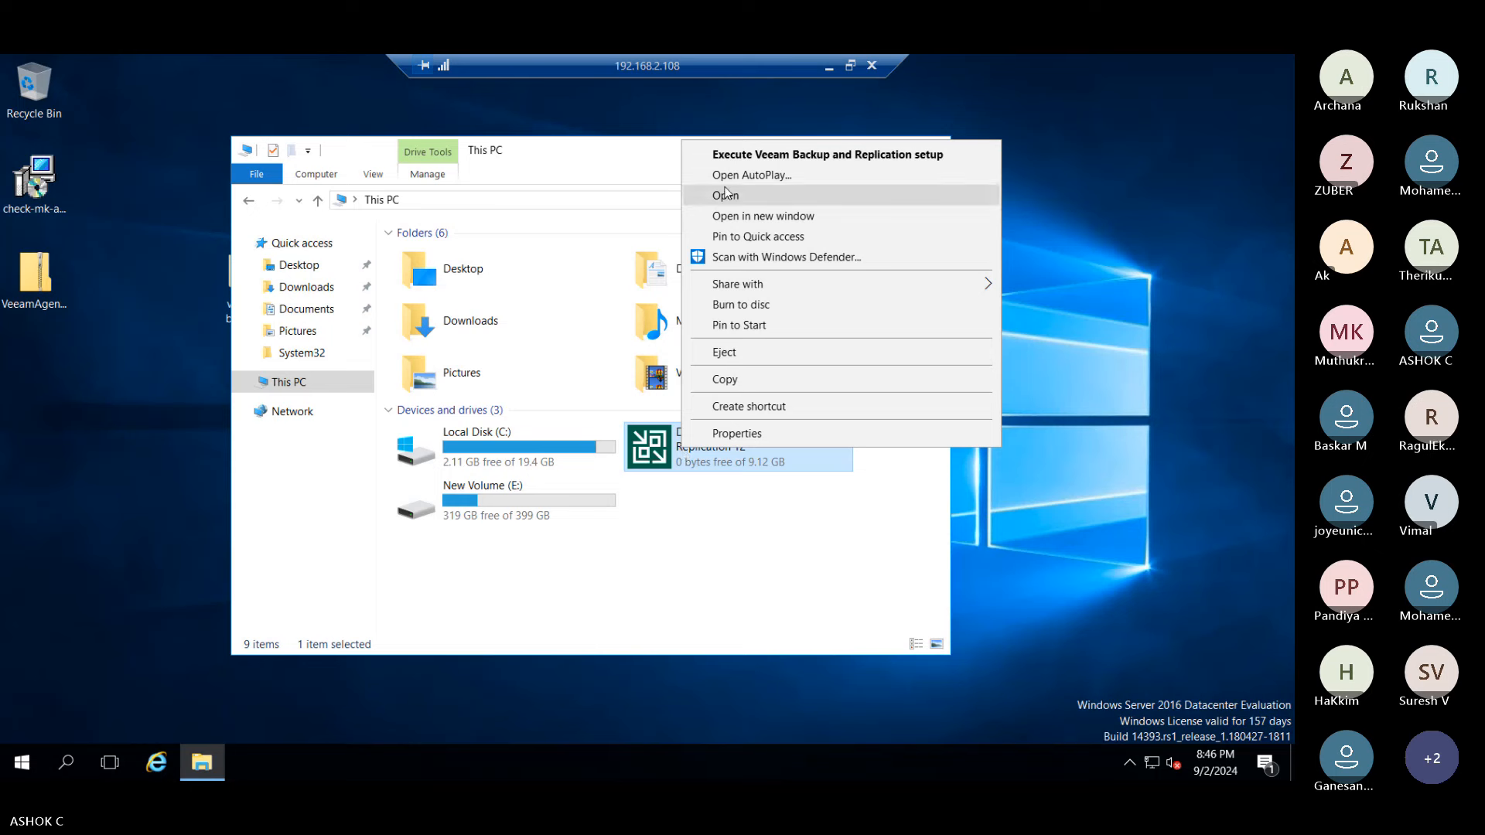
pyautogui.click(731, 215)
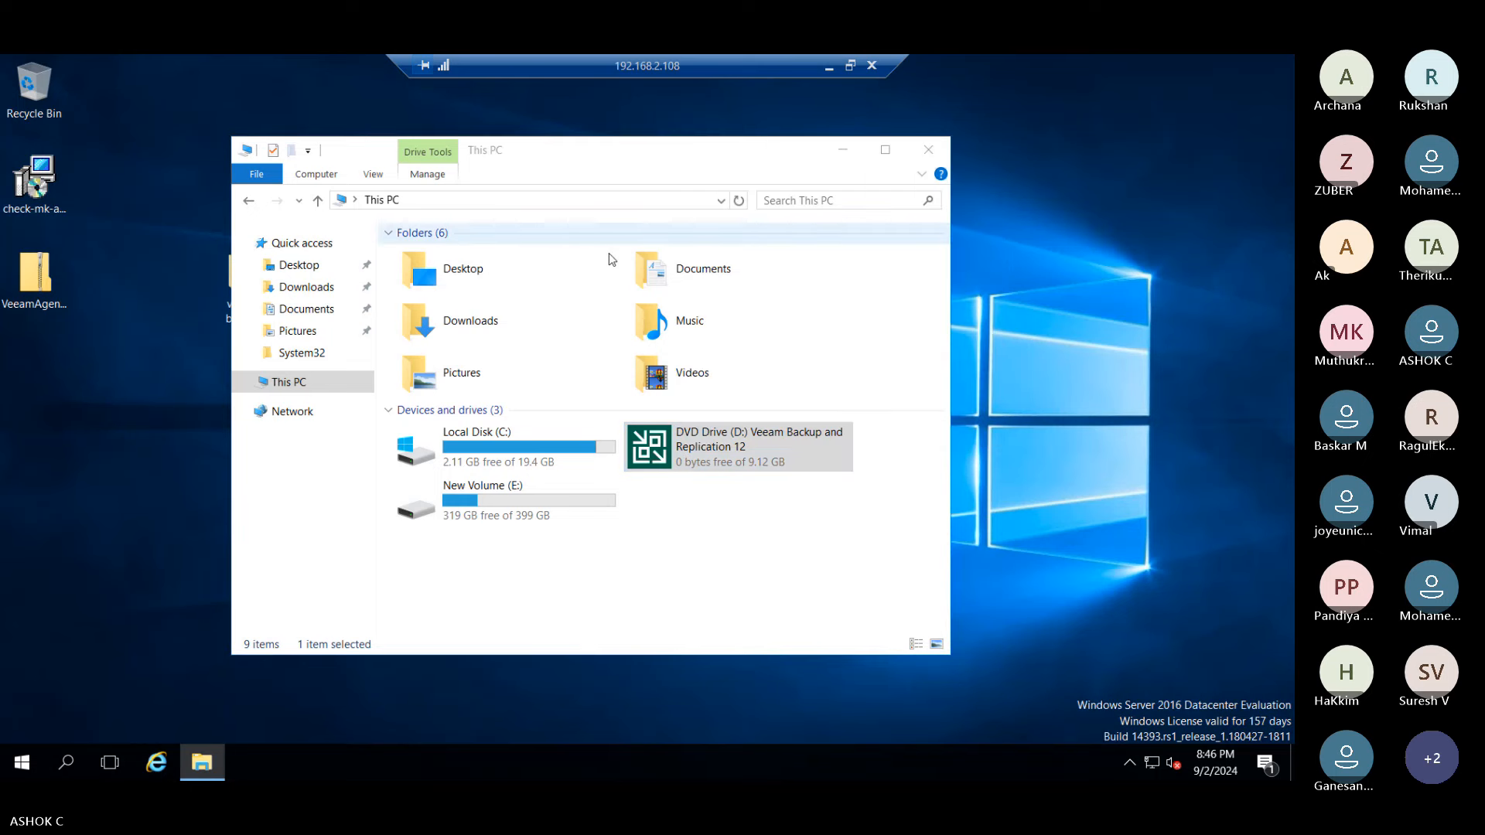
pyautogui.doubleClick(782, 177)
pyautogui.doubleClick(217, 430)
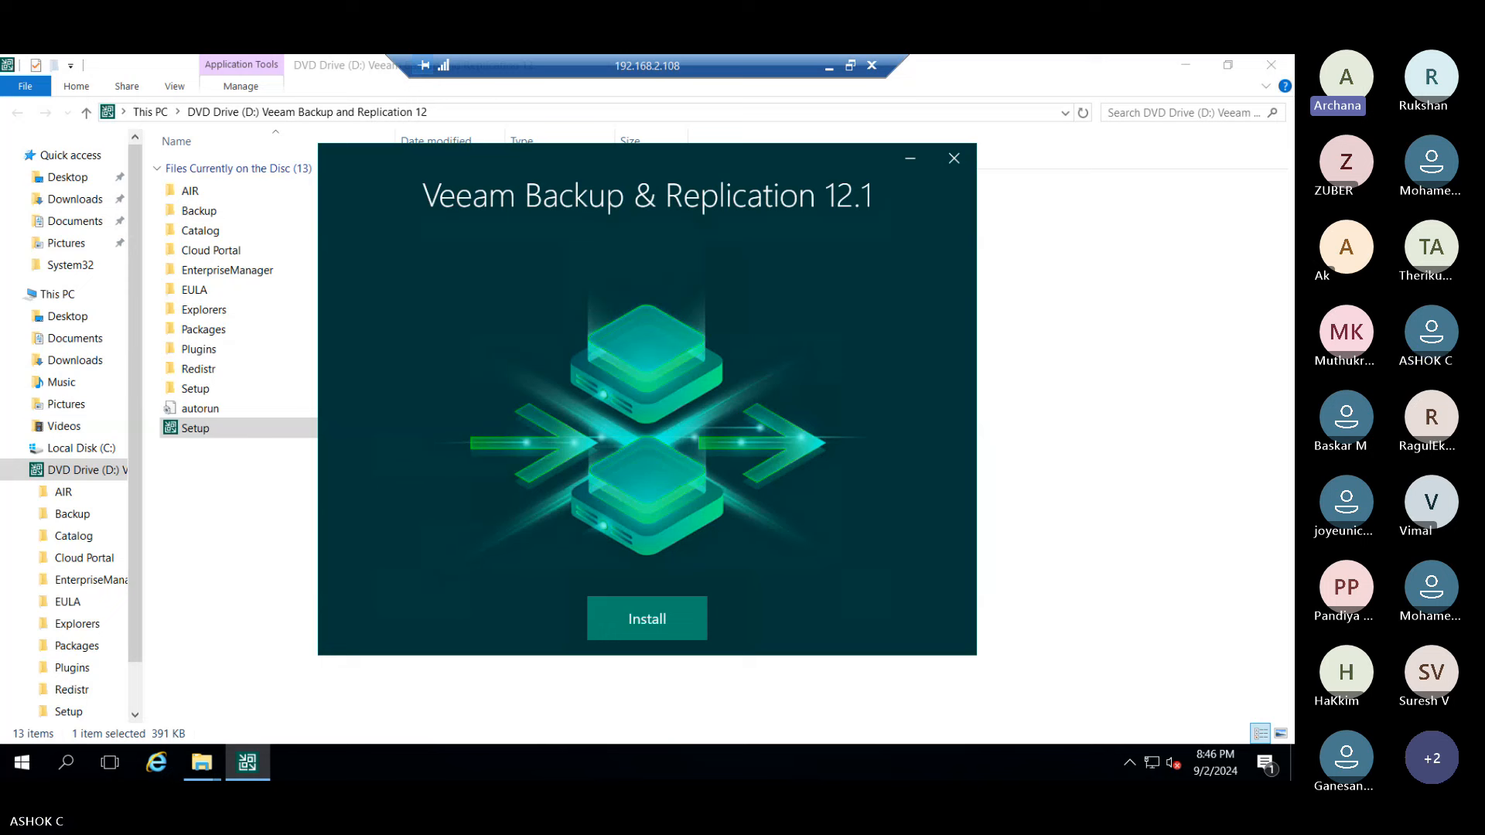
# - Show the esxi1 console, glance at Win-2k12-01's datastores in vSphere Client, then minimize Chrome
pyautogui.click(829, 67)
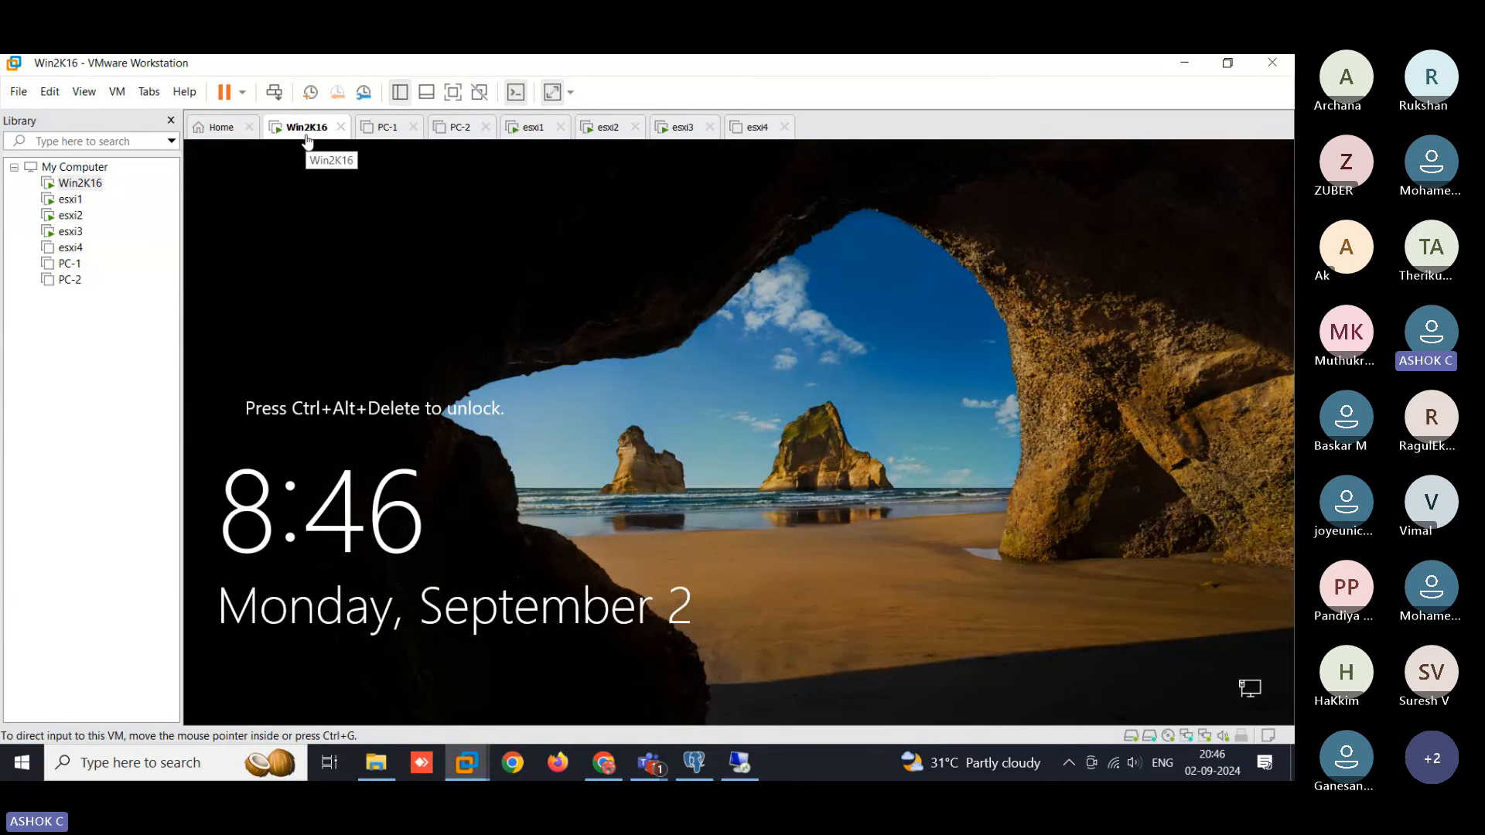
pyautogui.click(532, 129)
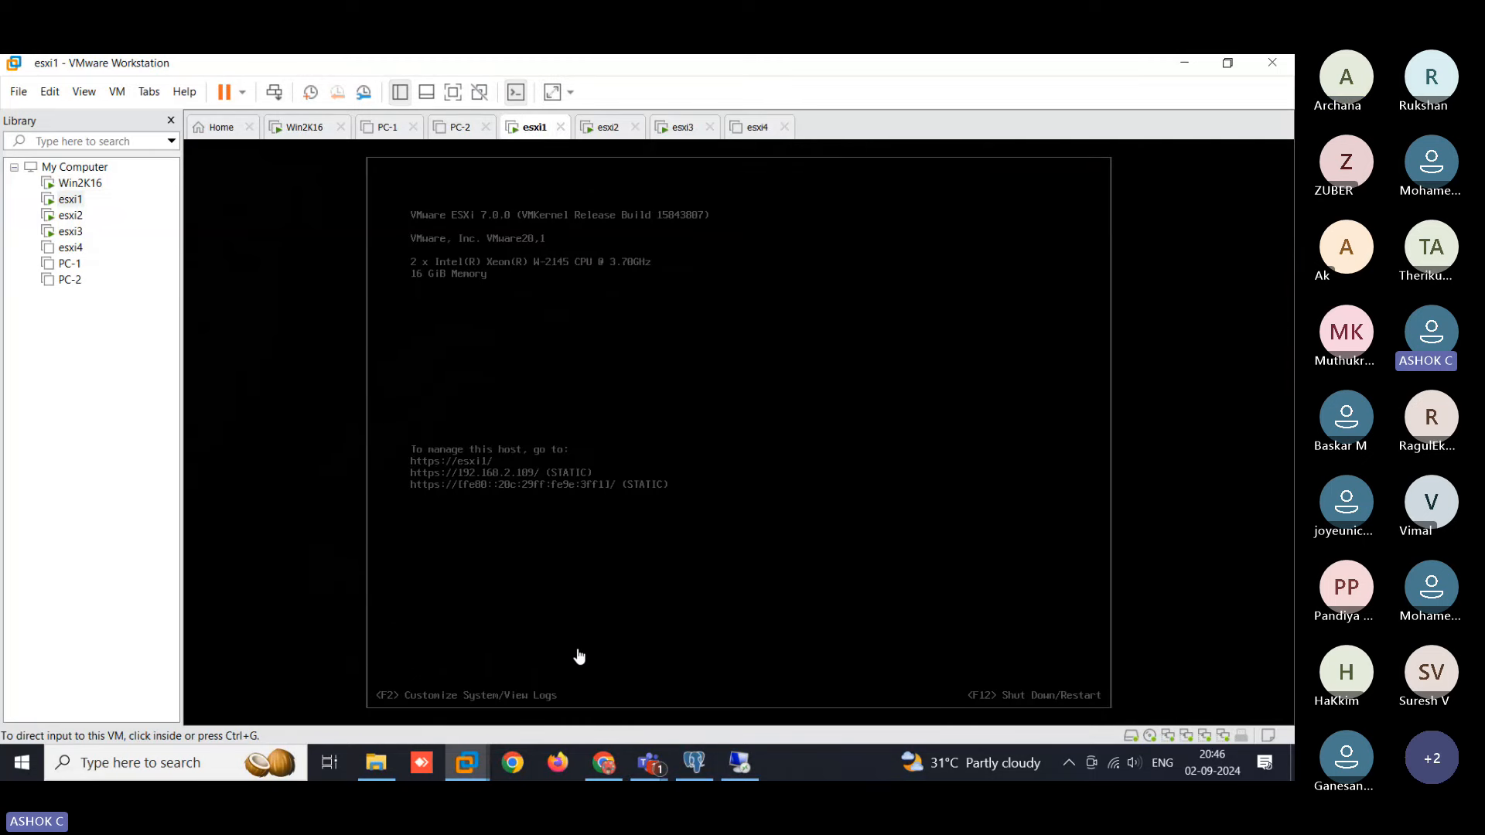
pyautogui.click(604, 766)
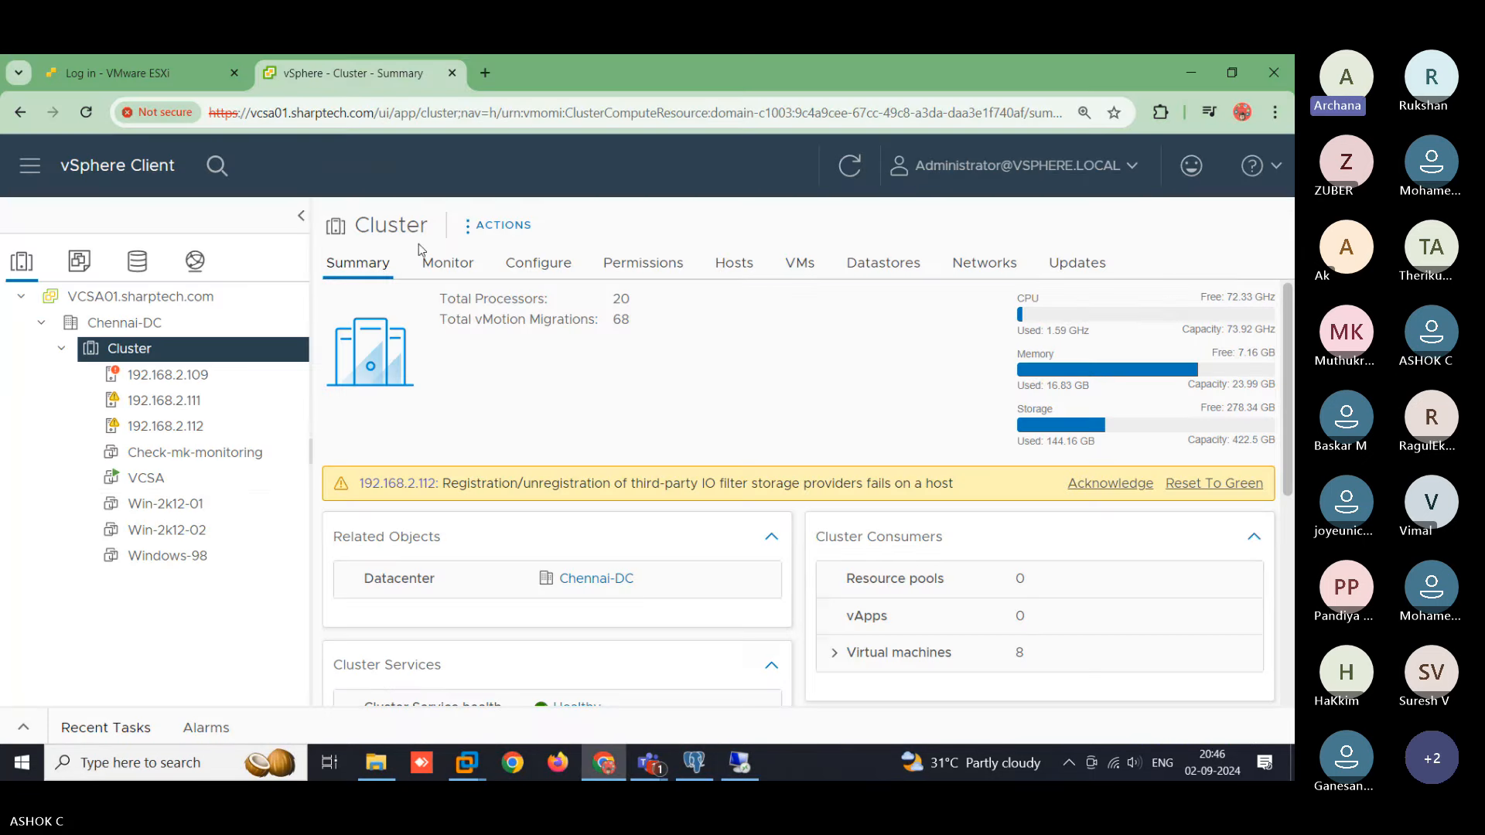
pyautogui.click(161, 504)
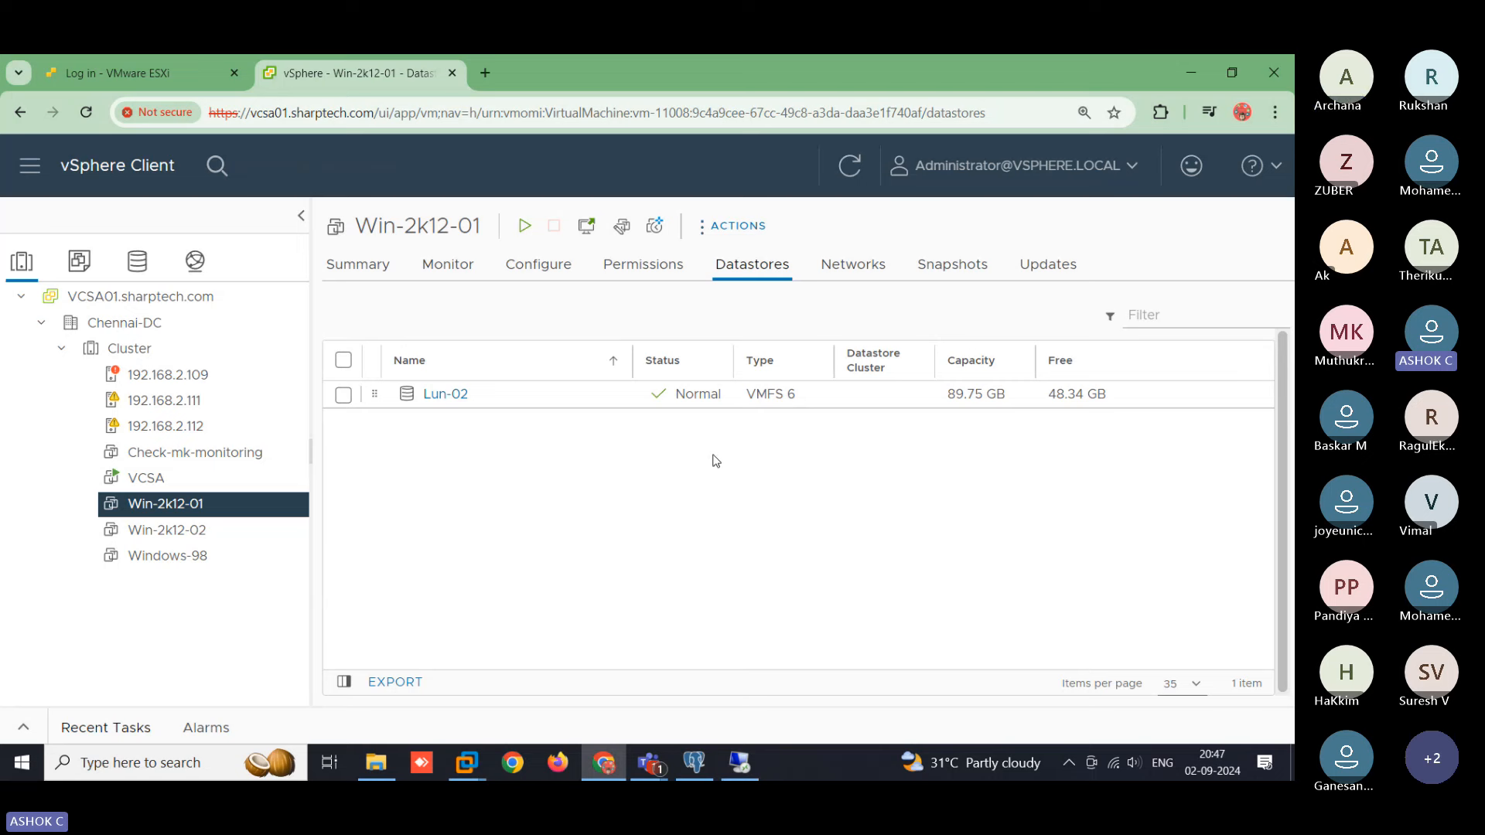
pyautogui.click(1199, 62)
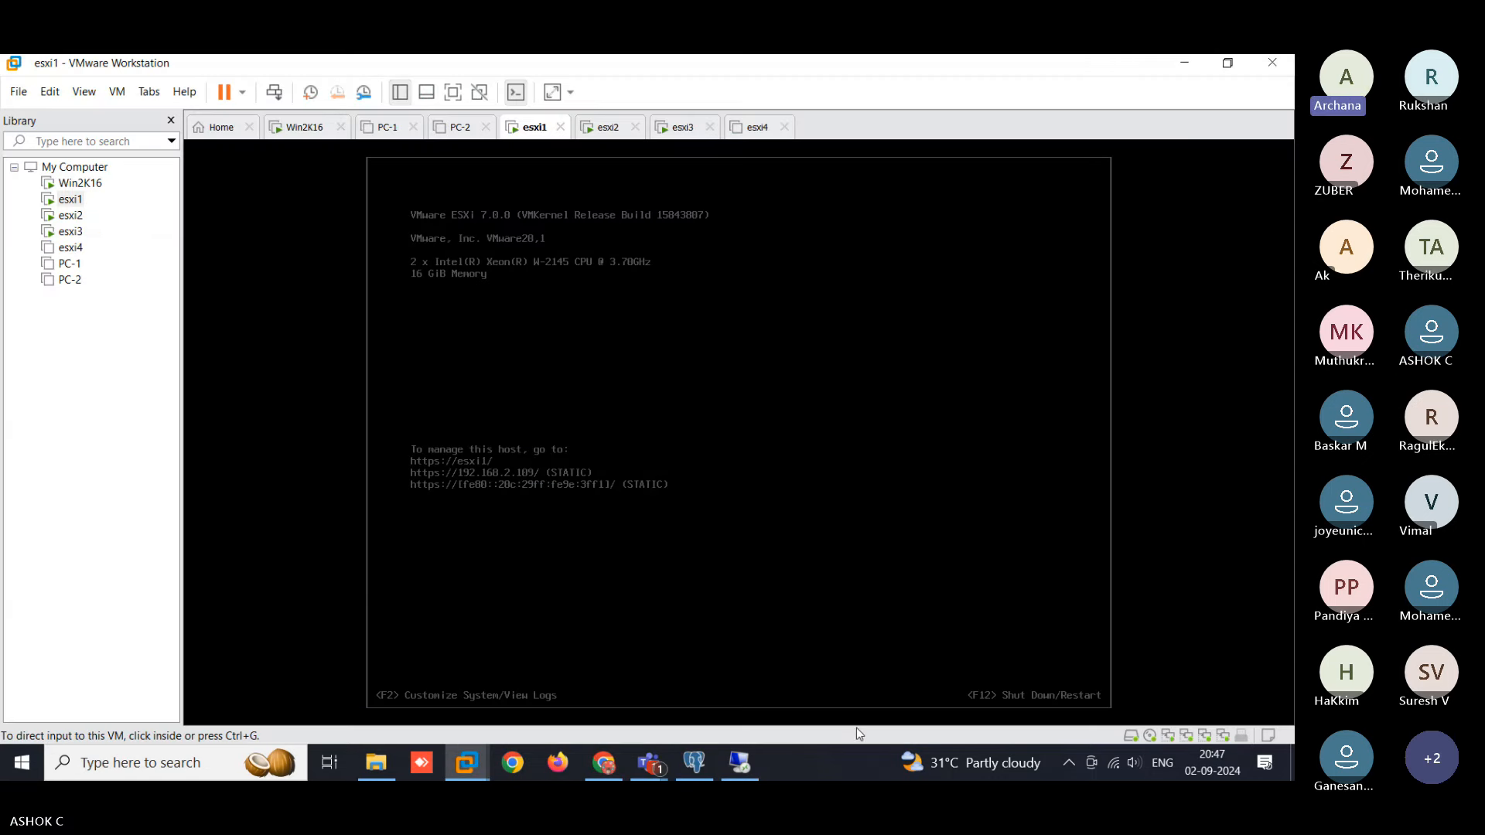
# - Return to the remote session and start the Veeam 12.1 install of Veeam Backup & Replication
pyautogui.click(749, 763)
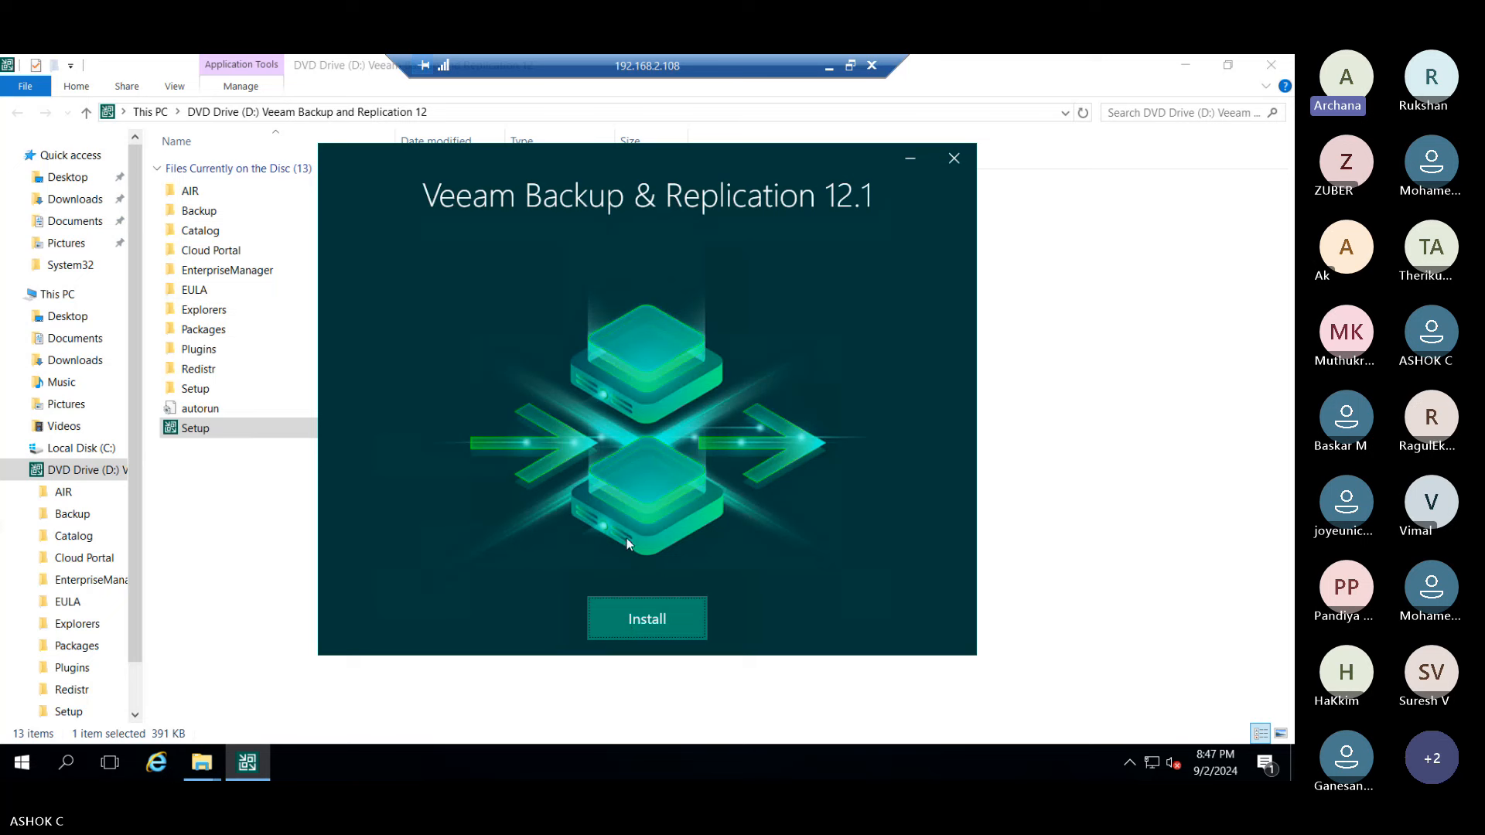
pyautogui.click(648, 628)
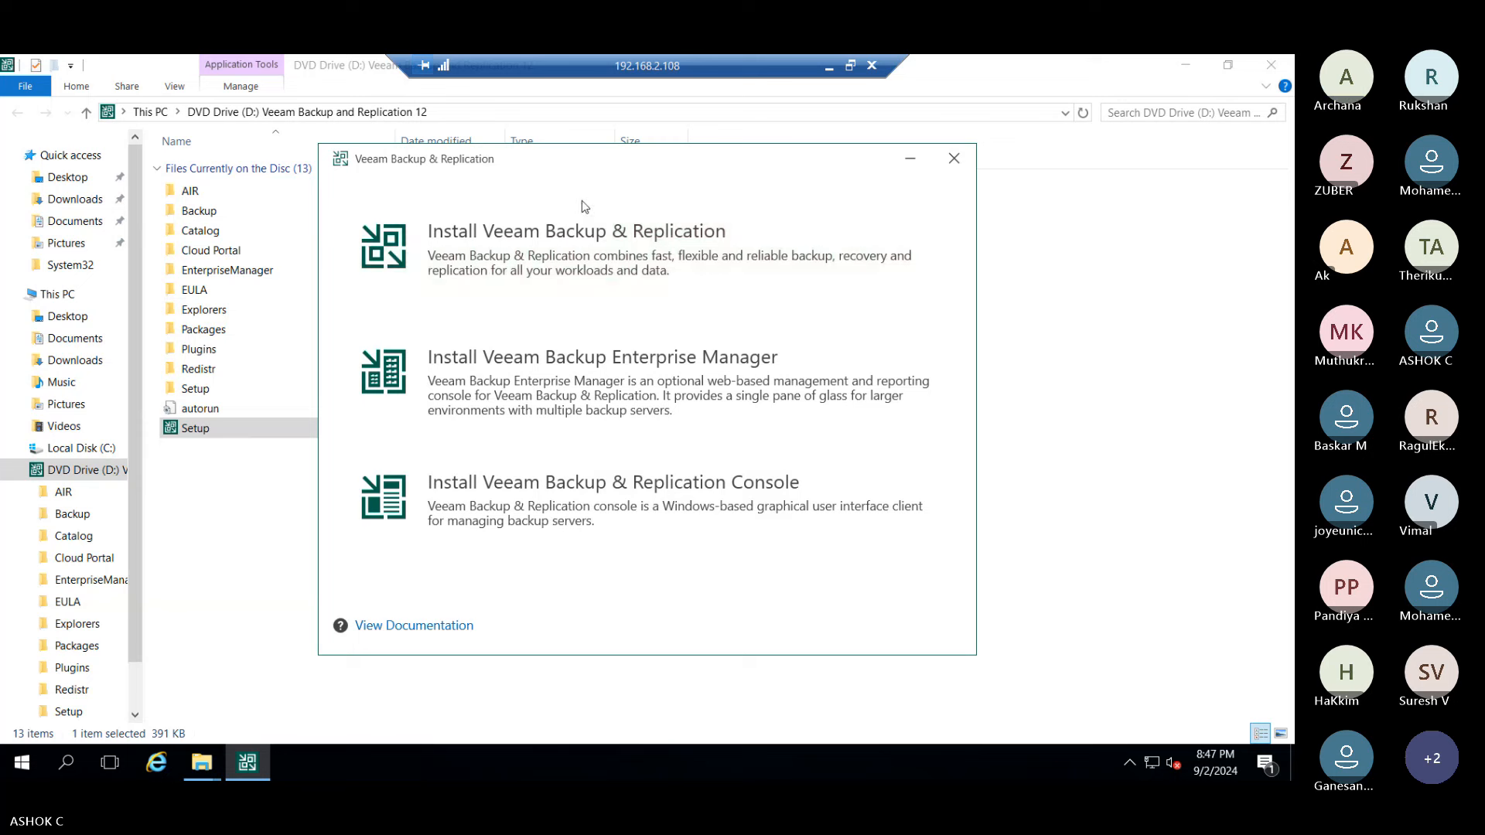
pyautogui.click(583, 249)
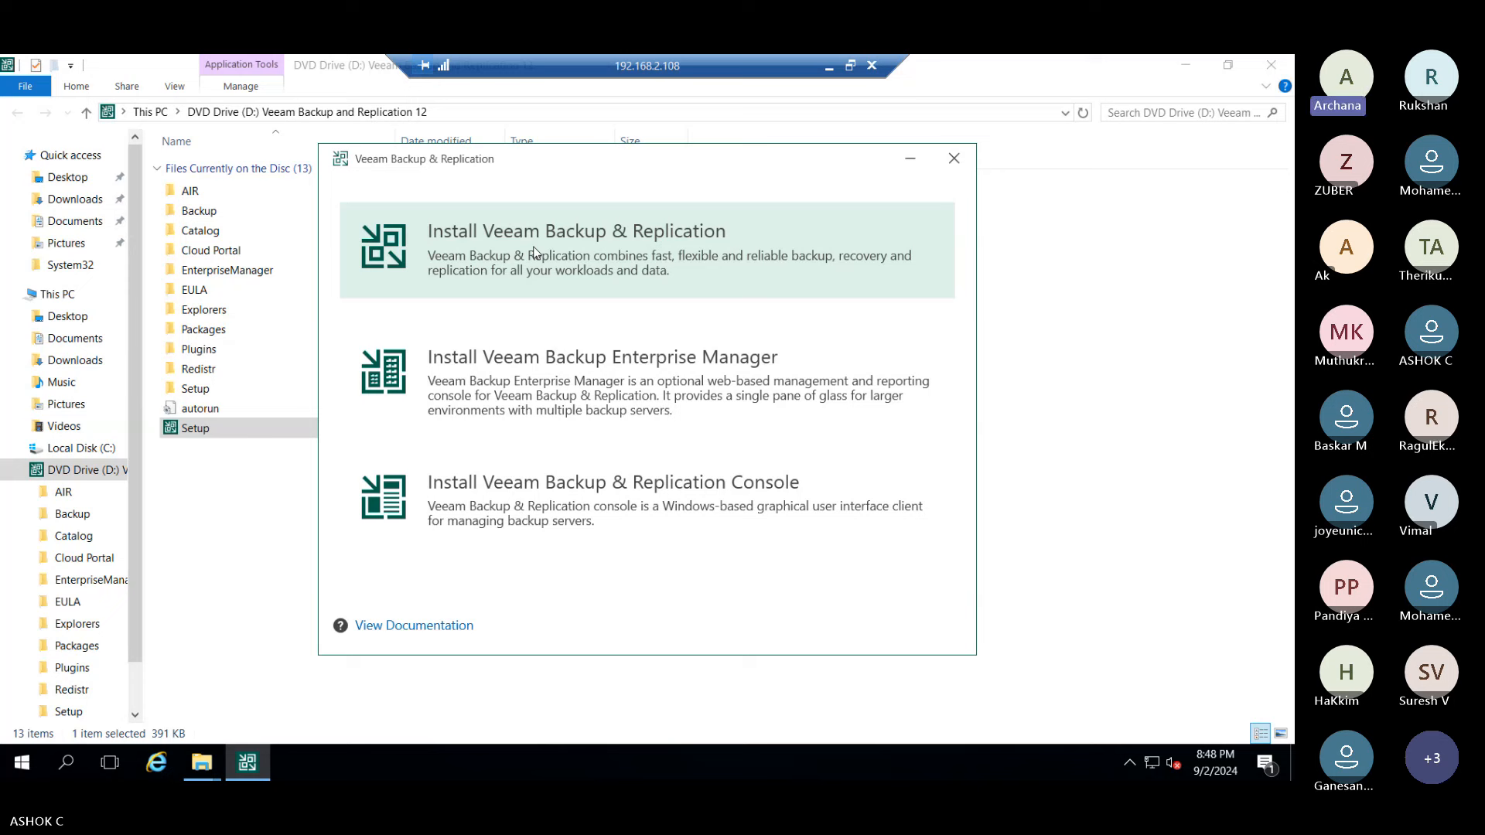
pyautogui.click(535, 251)
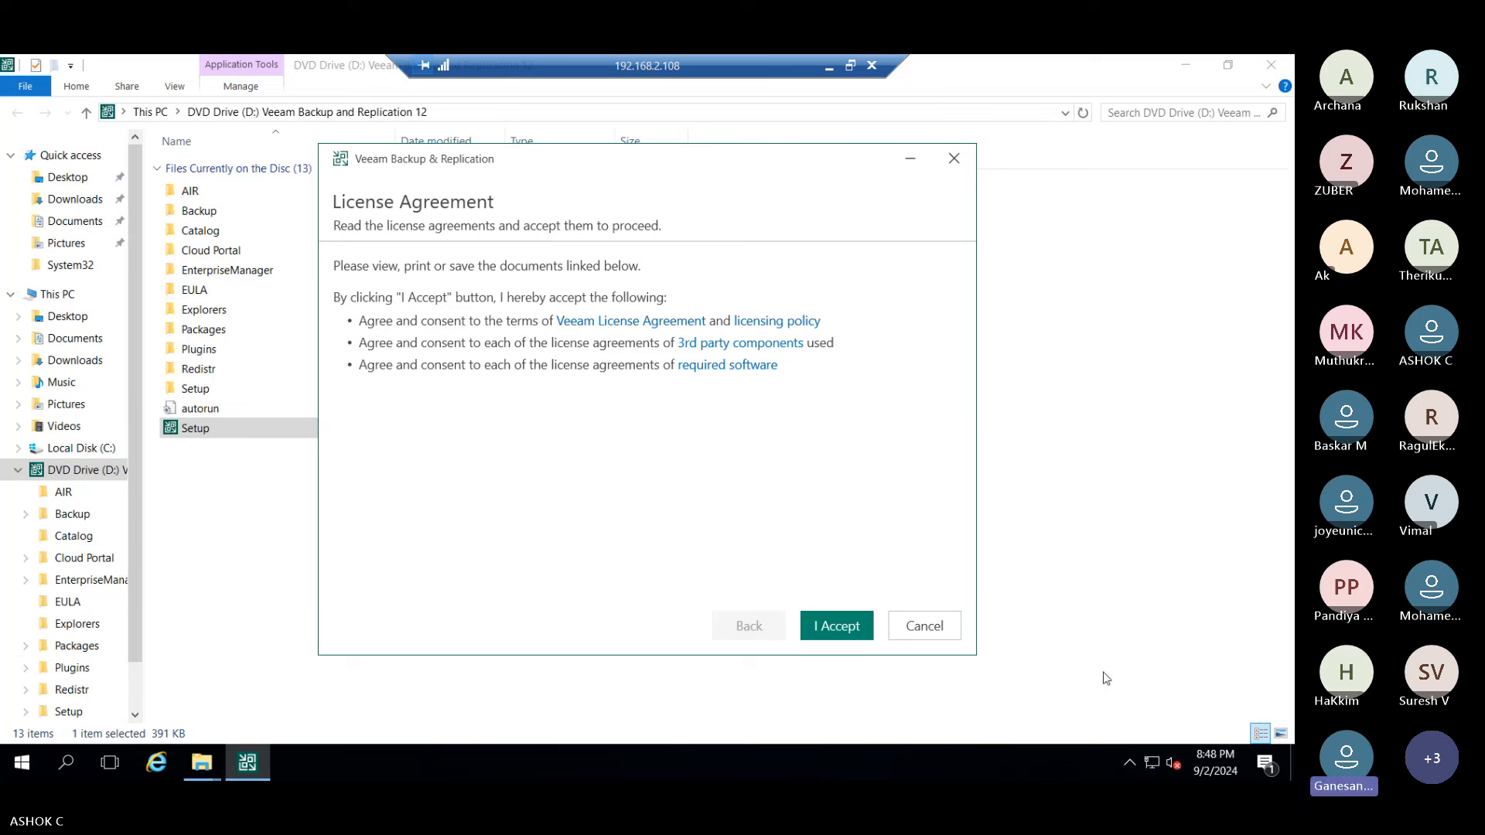
# - Accept the Veeam, third-party and required-software license agreements
pyautogui.click(849, 628)
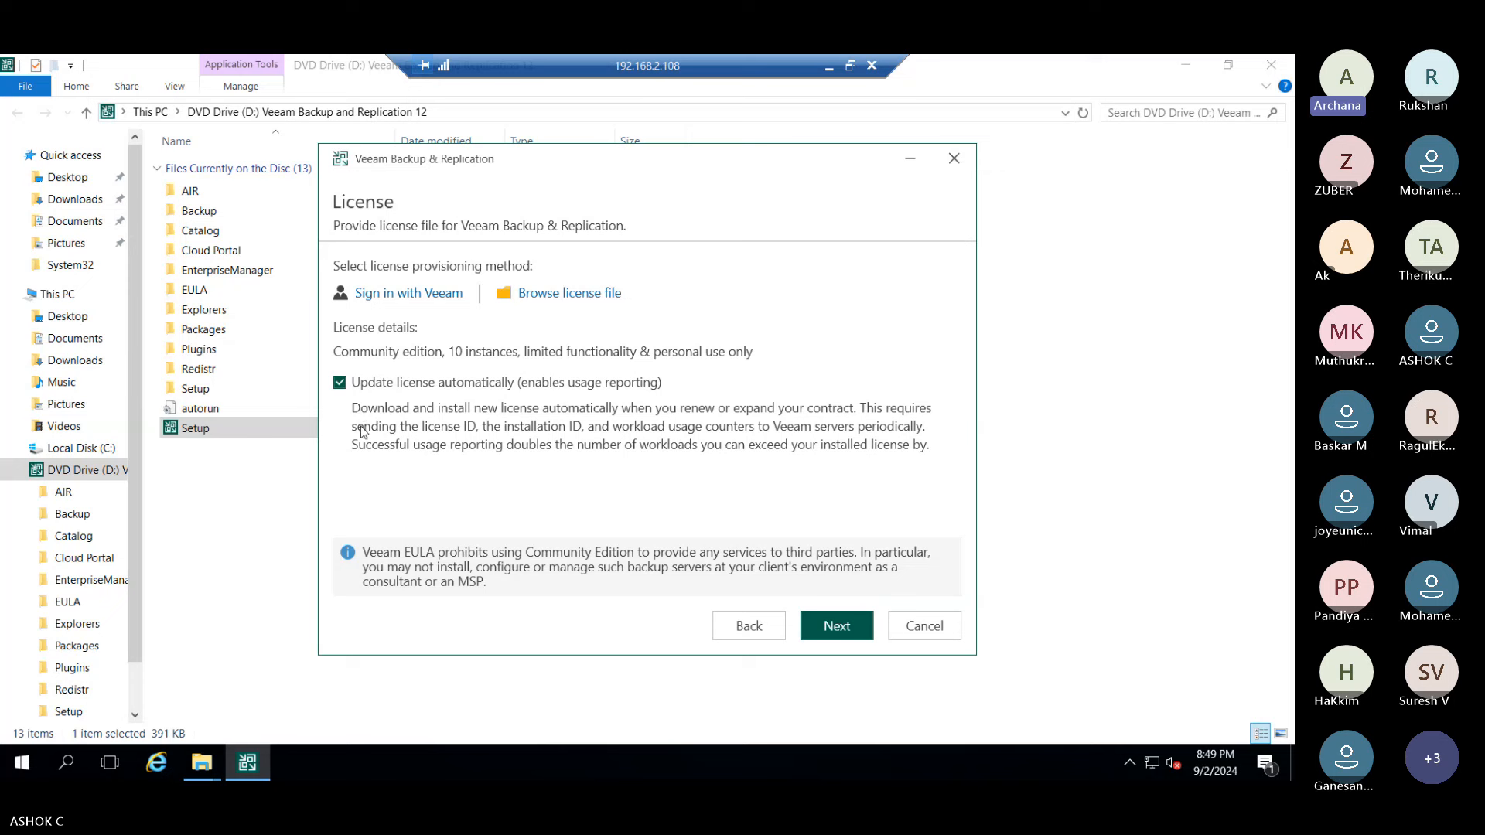
# - Try disabling automatic license updates, dismiss the warning, and continue with them enabled
pyautogui.click(340, 382)
pyautogui.click(842, 628)
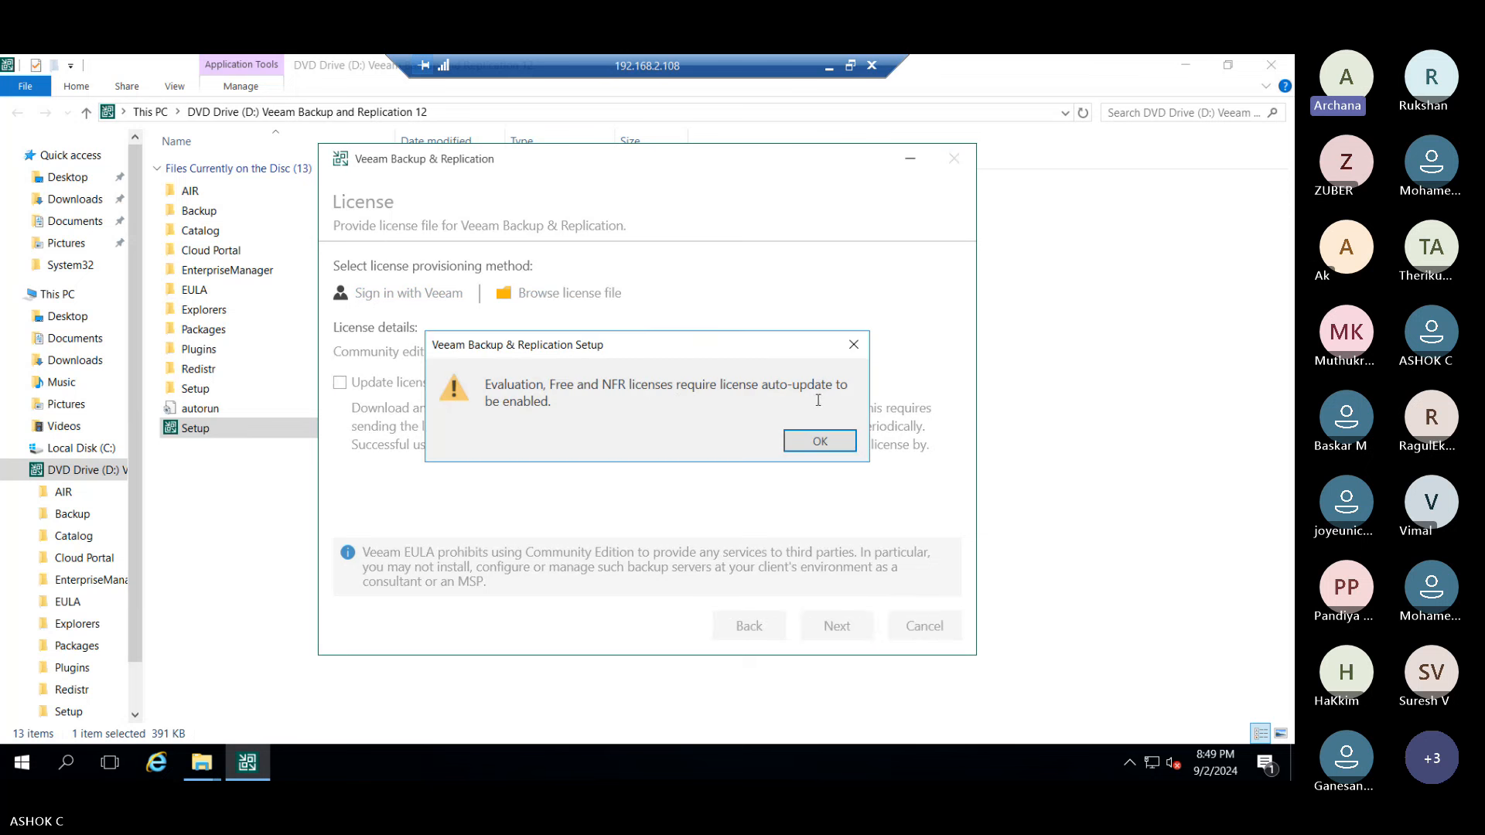
pyautogui.click(812, 441)
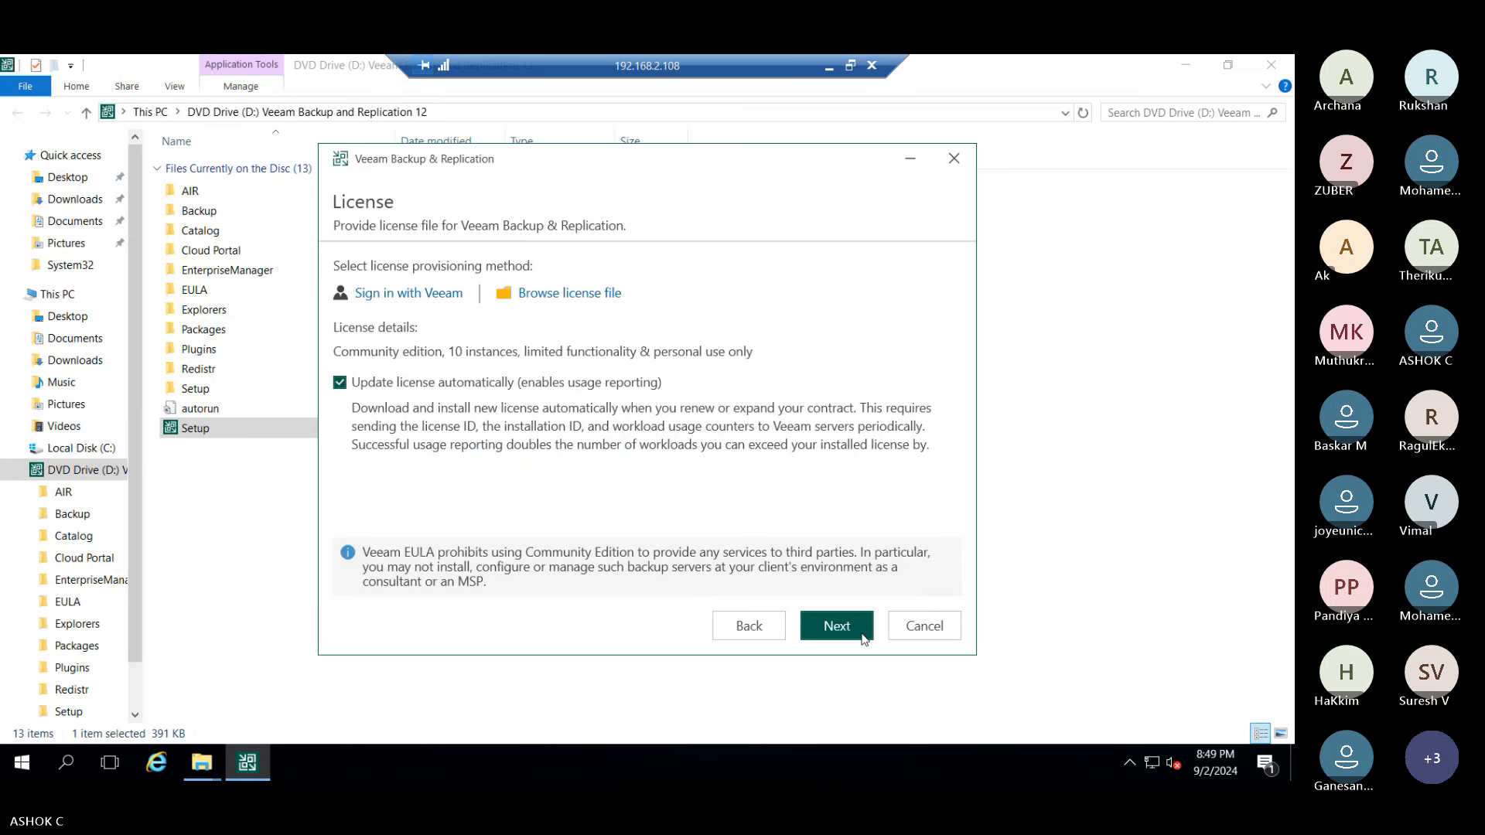
pyautogui.click(837, 628)
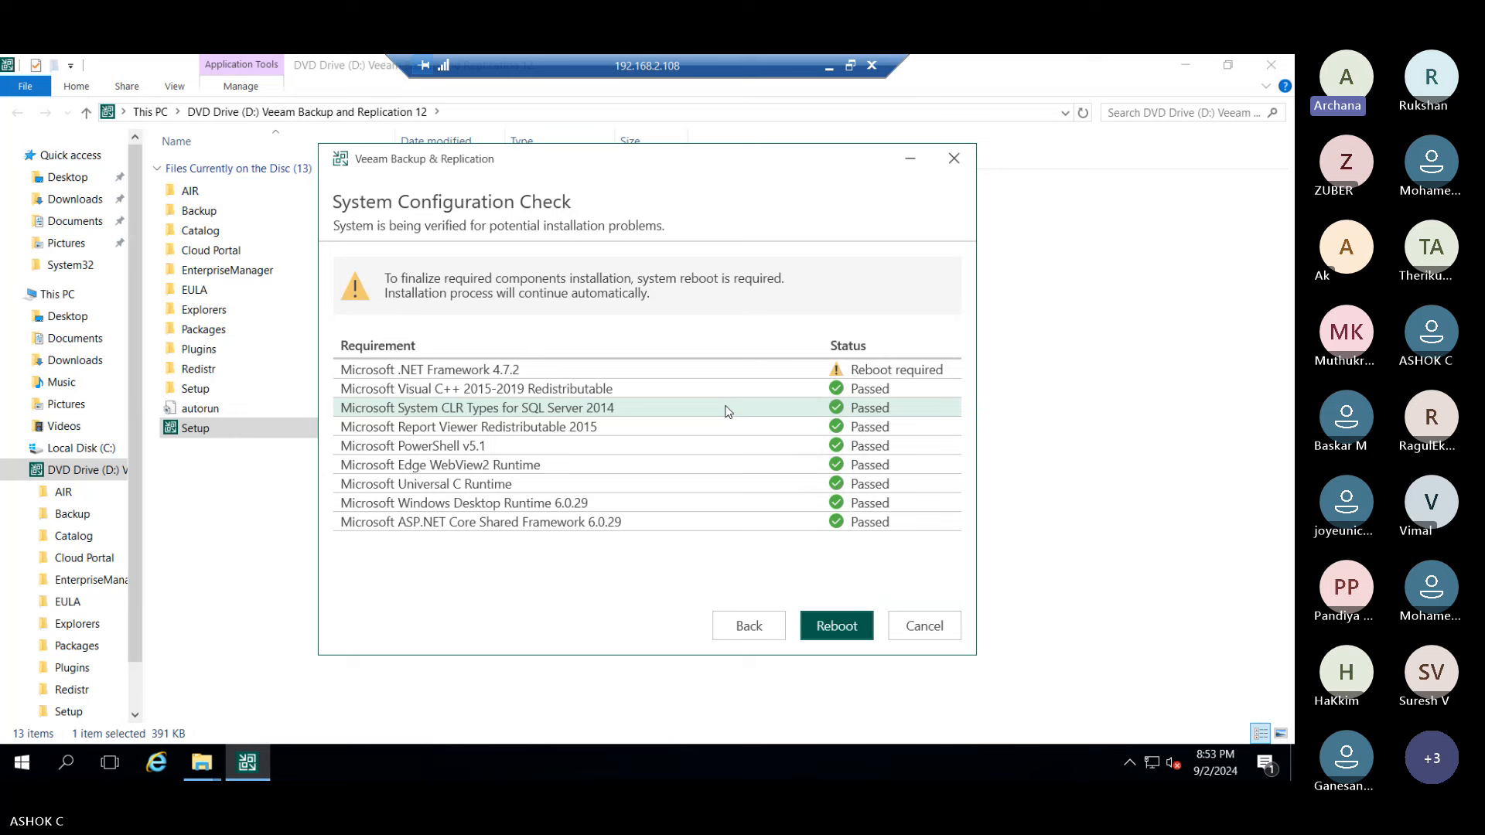
# - Reboot the server for the .NET Framework 4.7.2 prerequisite and confirm the restart
pyautogui.click(846, 633)
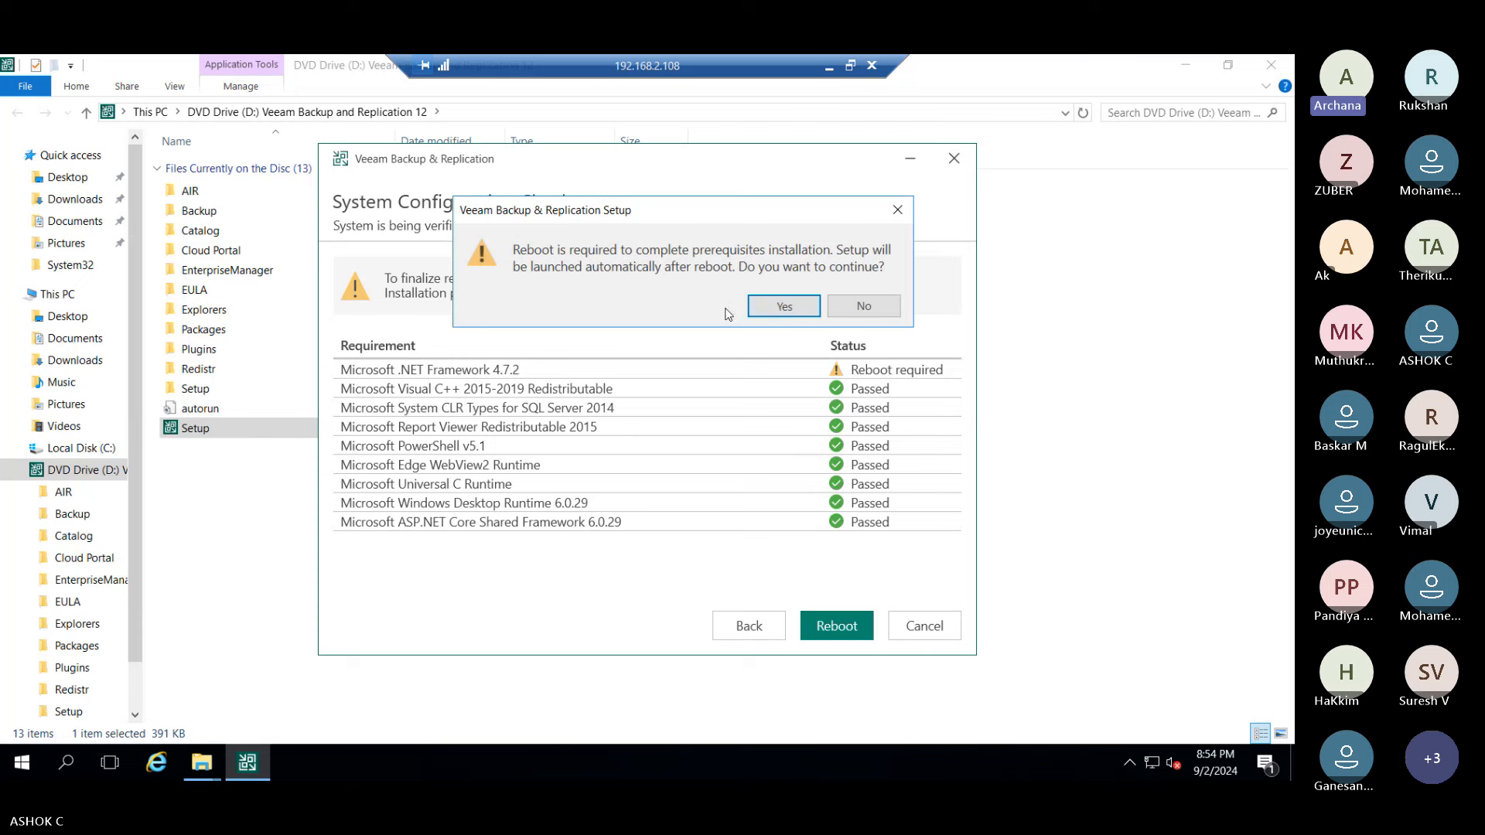
pyautogui.click(772, 310)
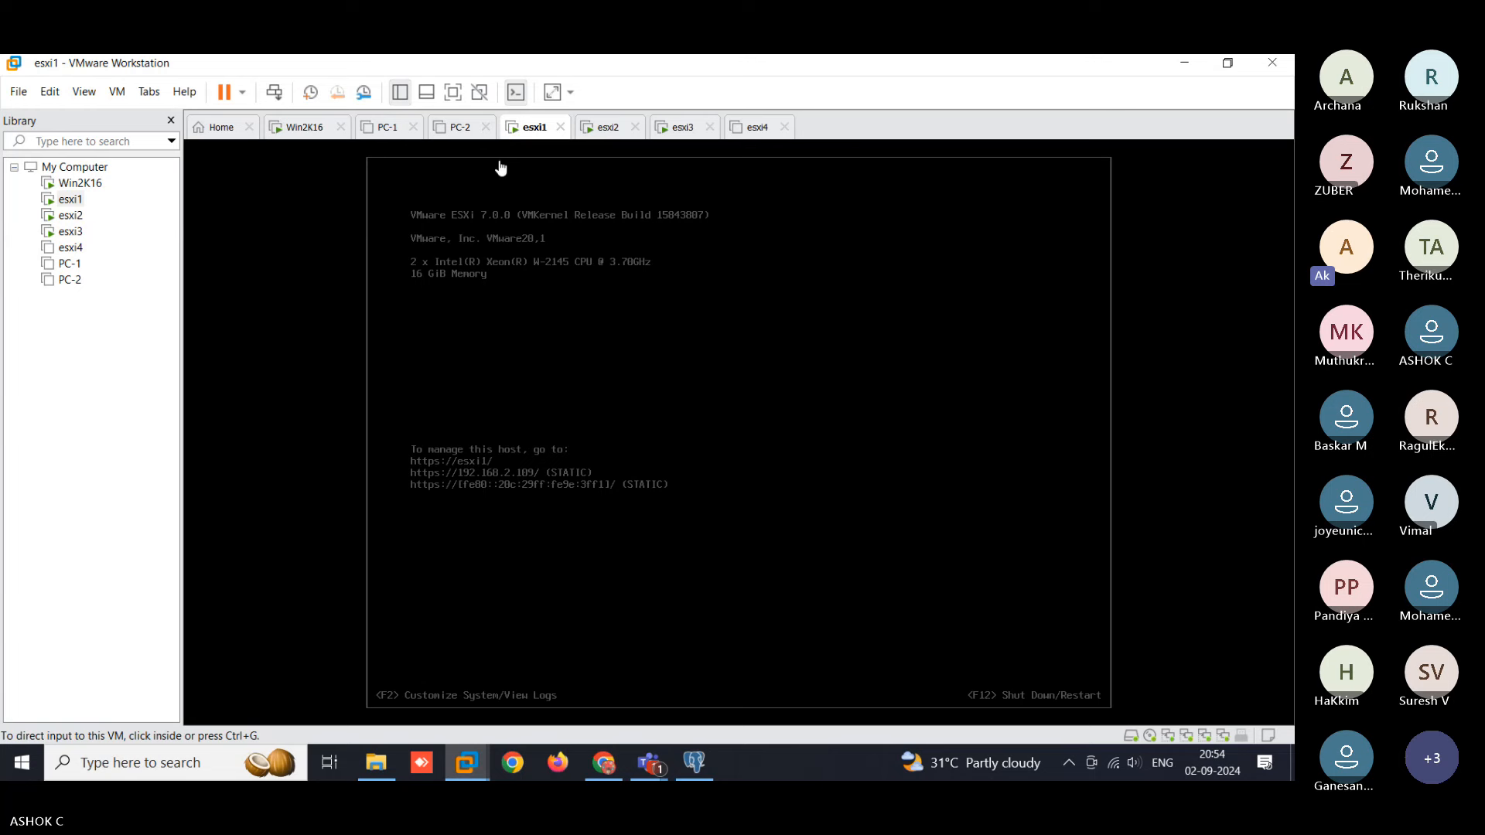
# - Switch to the Win2K16 VM console, now at its Windows lock screen
pyautogui.click(307, 128)
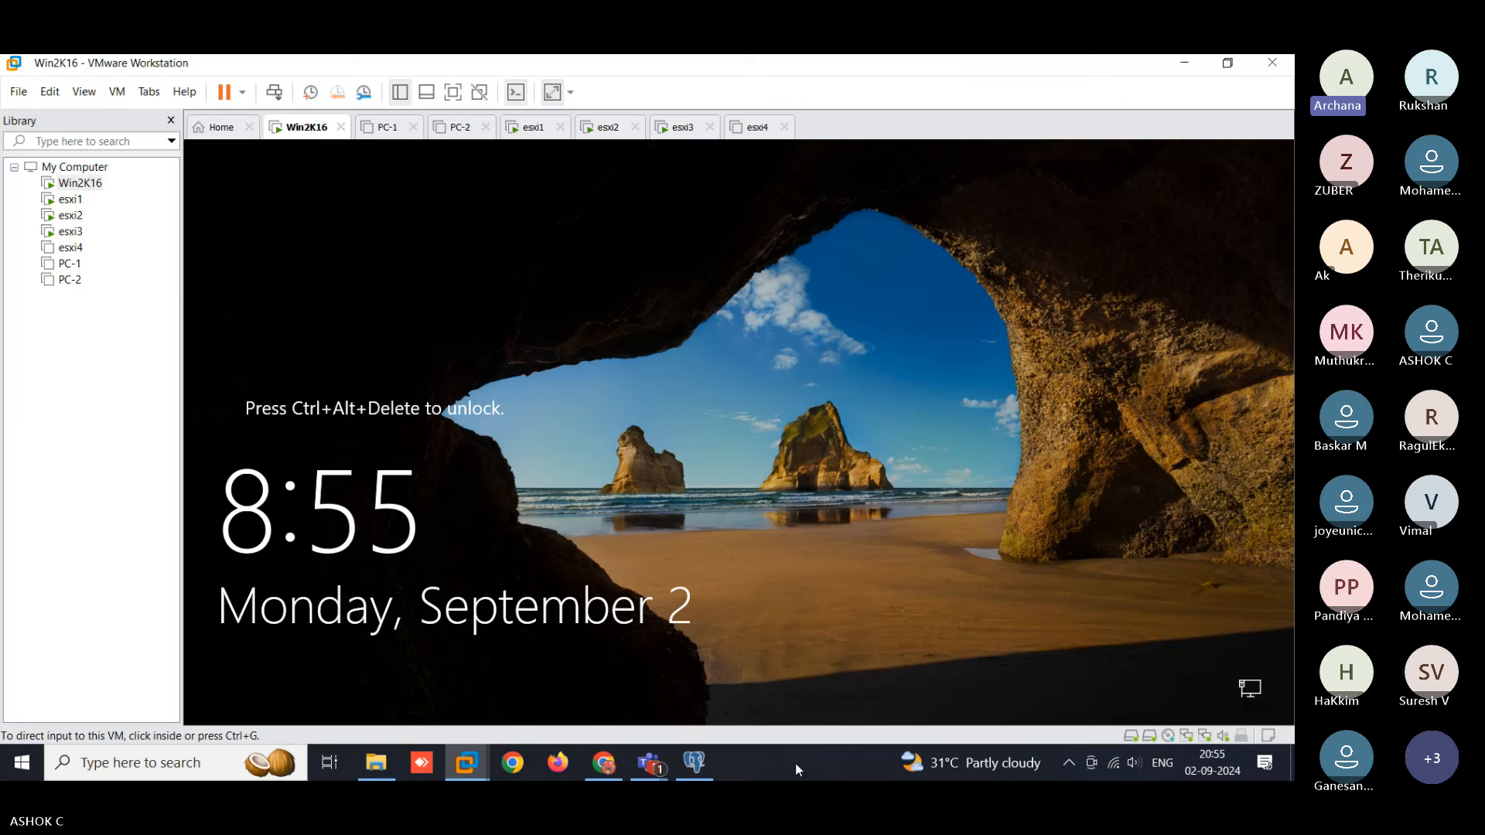
# - Reconnect with mstsc to 192.168.2.108 using the administrator password, accepting the certificate warning
pyautogui.press('super+r')
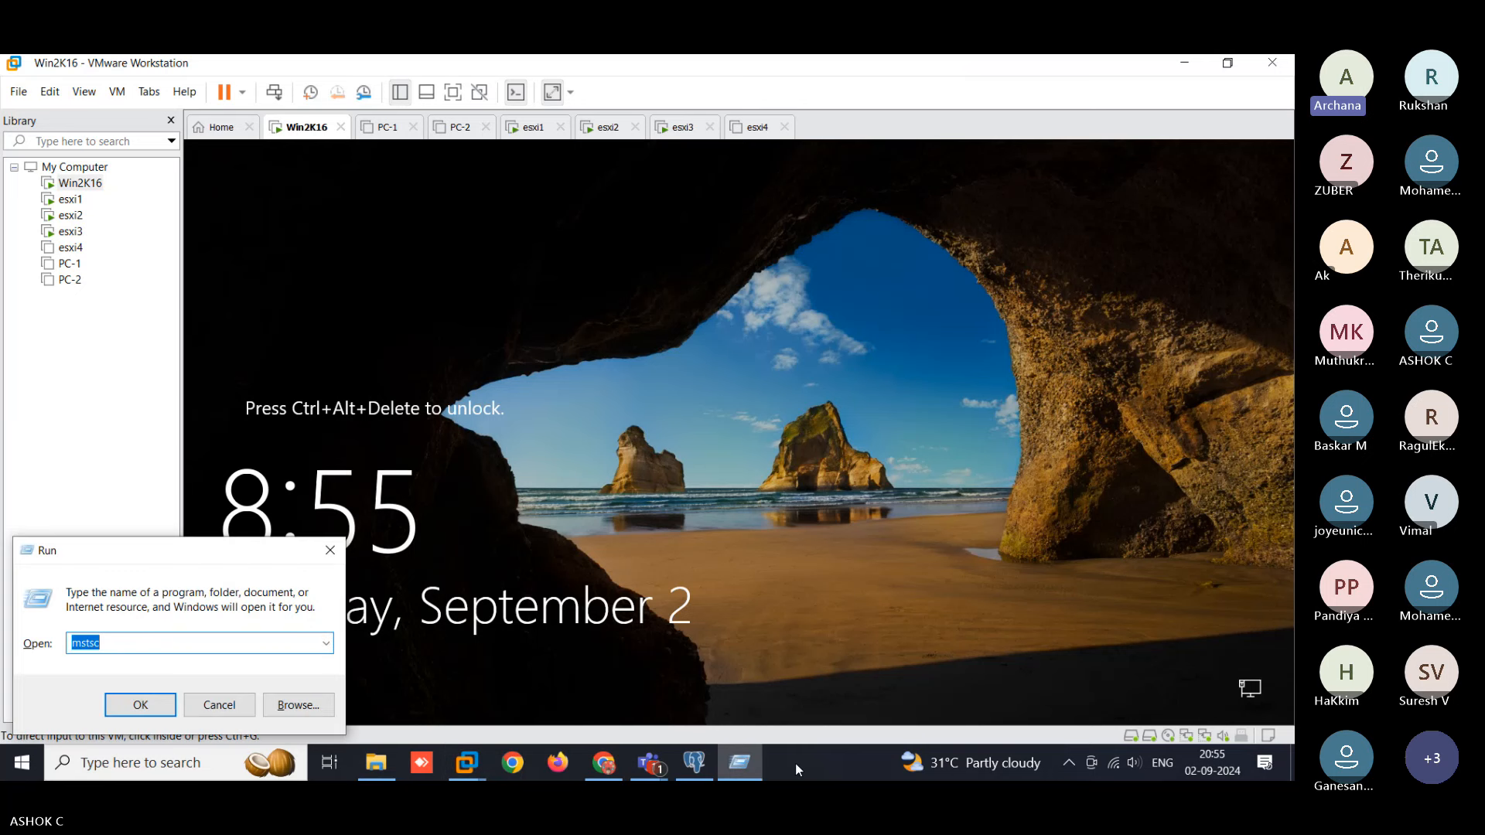
pyautogui.press('Return')
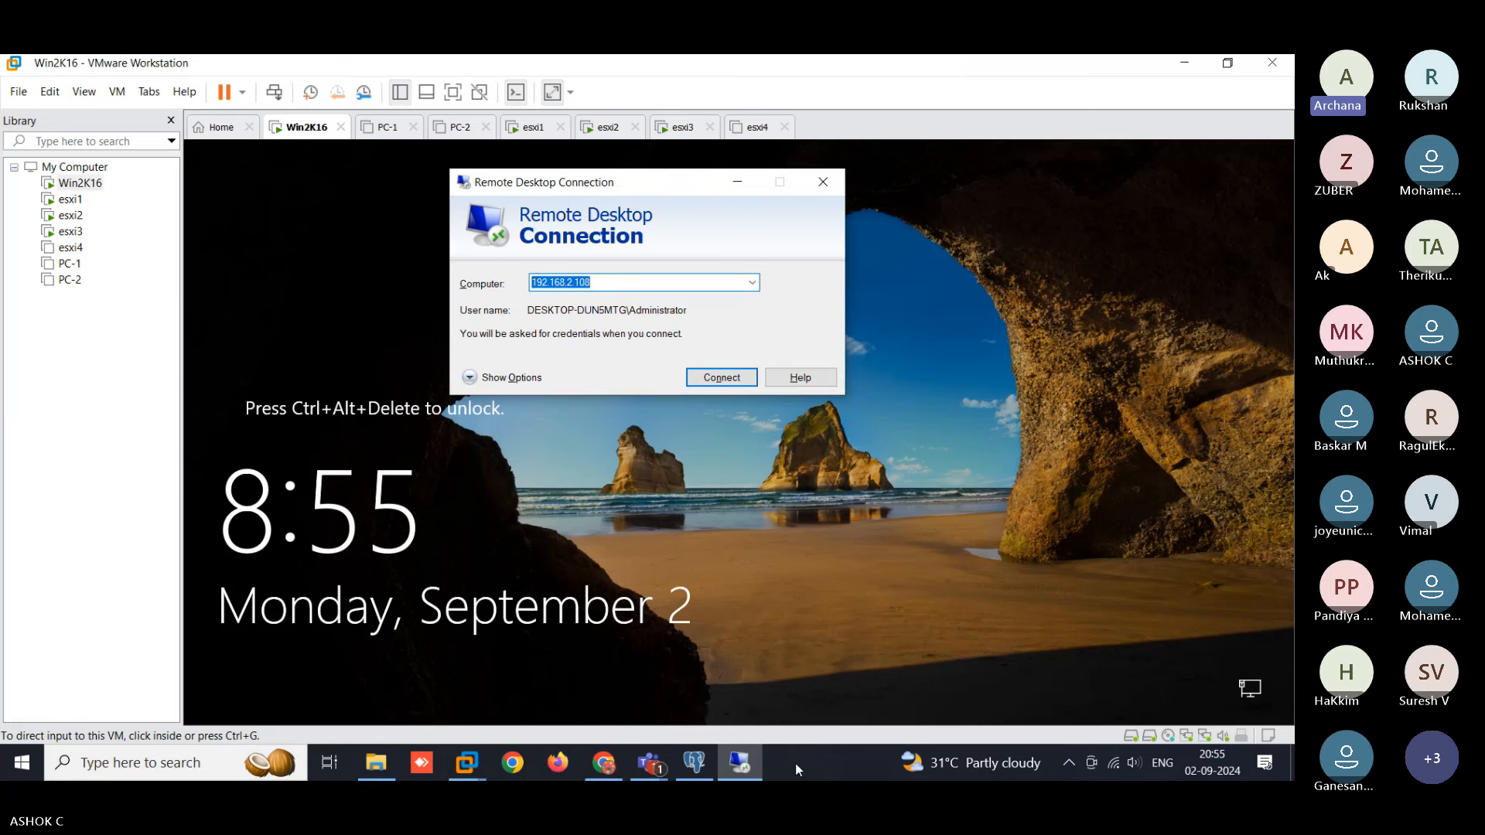
pyautogui.press('Return')
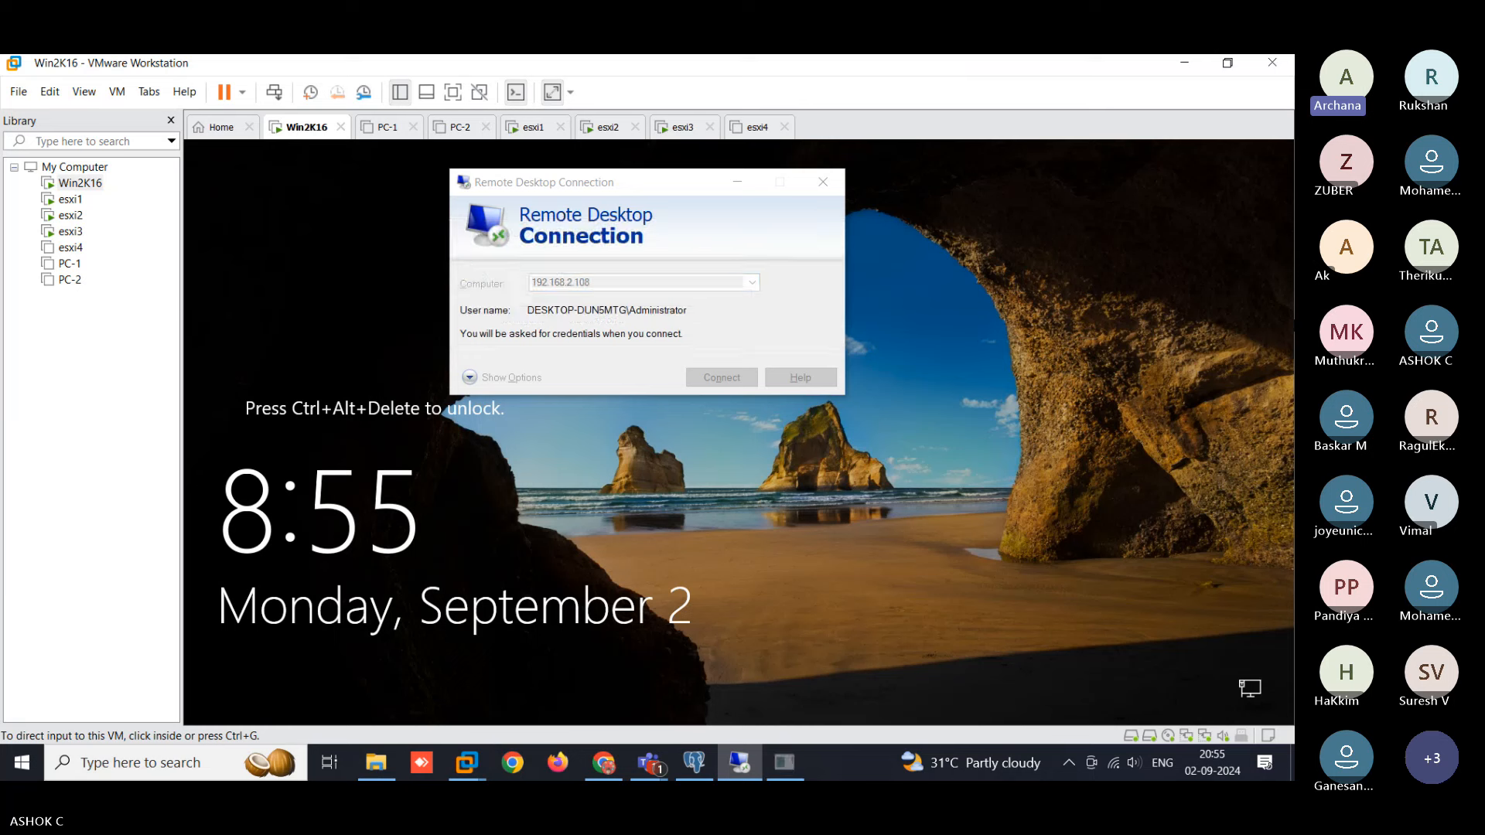
pyautogui.write('*****')
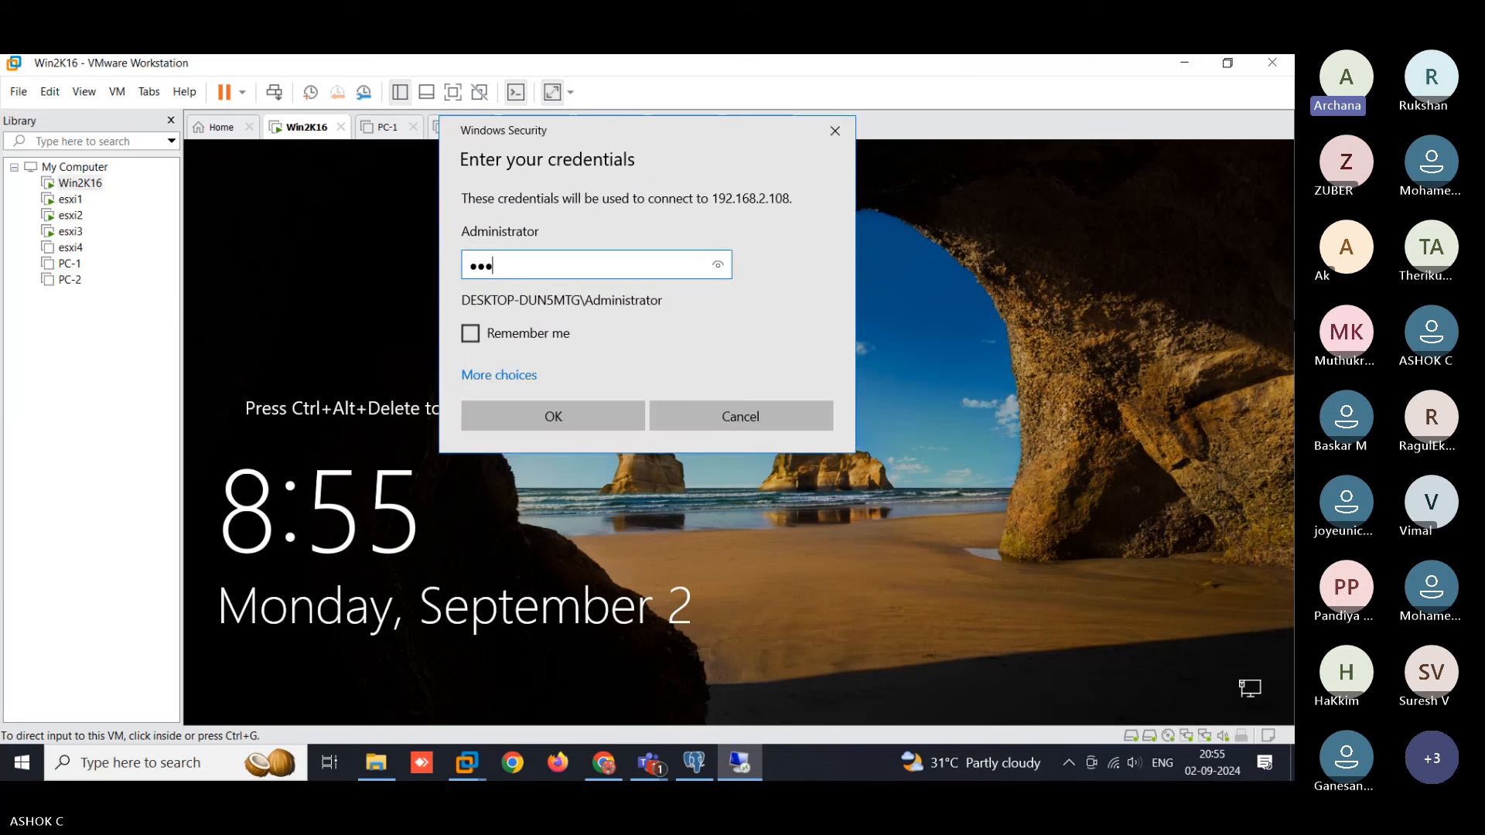
pyautogui.write('******')
pyautogui.press('Return')
pyautogui.press('Left')
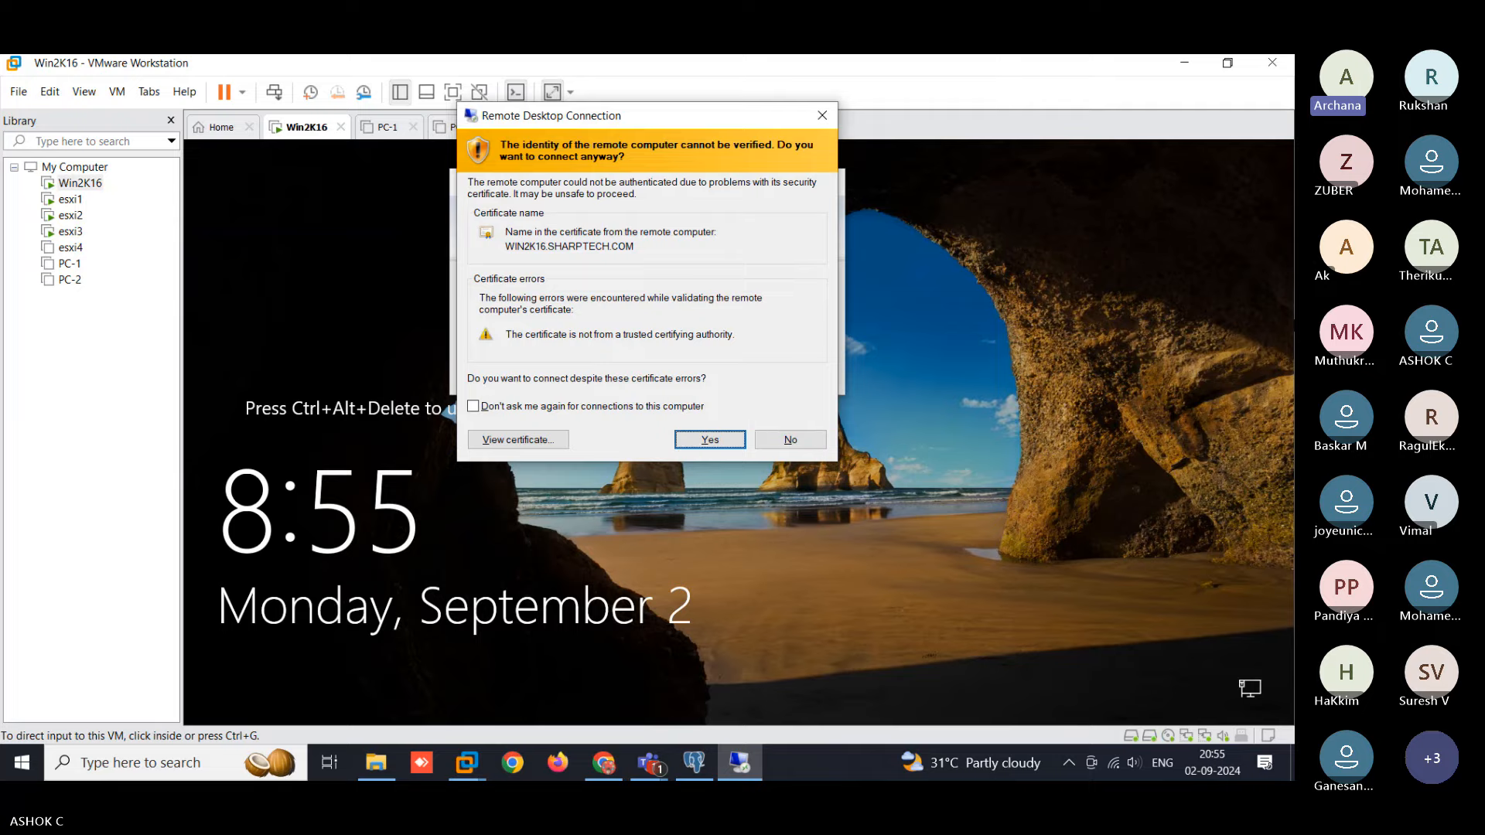
pyautogui.press('Return')
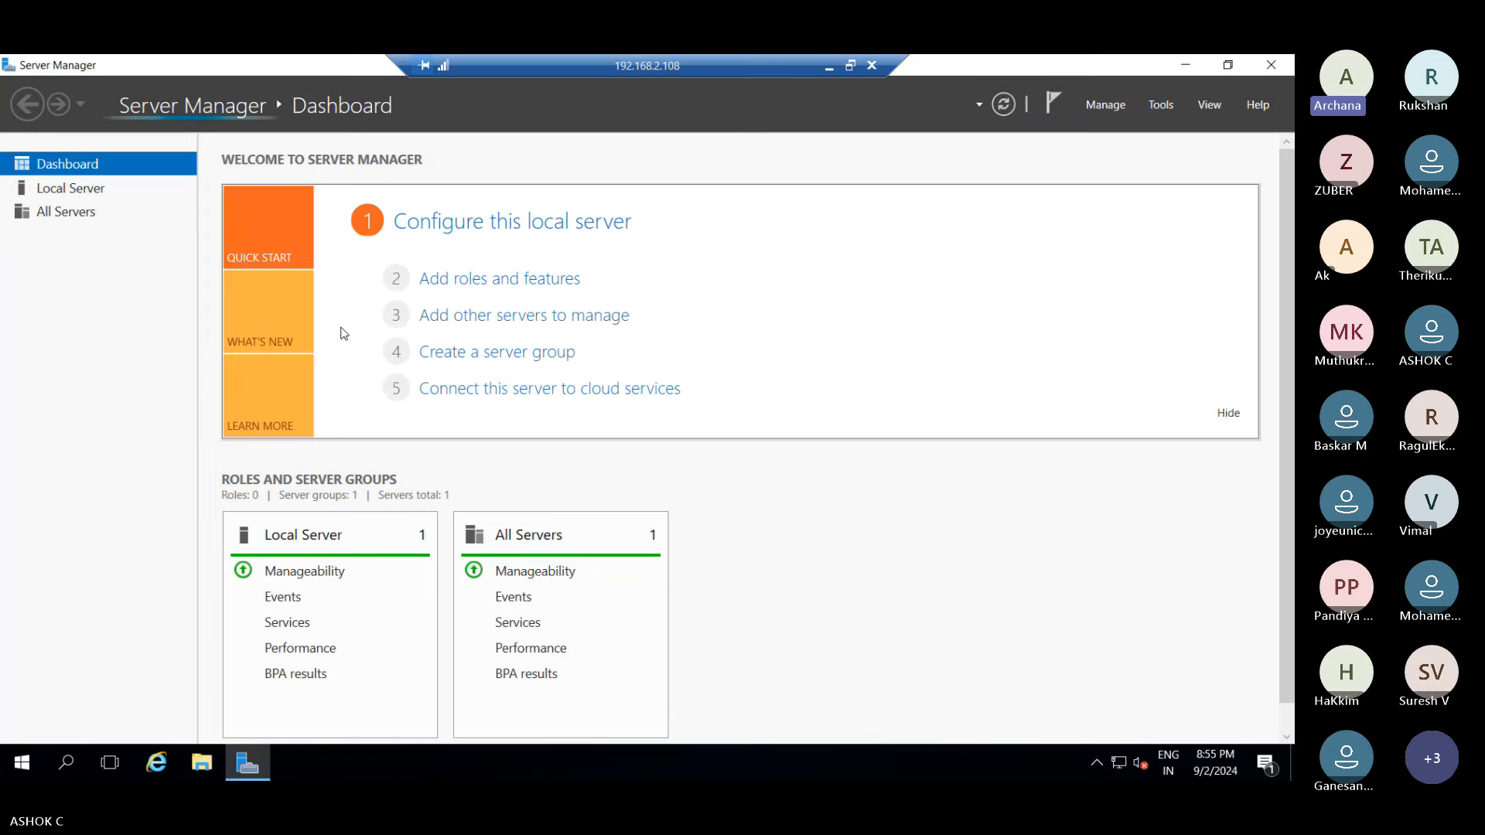
# - Minimize Server Manager, refresh the desktop several times, and search Start for 'veeam'
pyautogui.click(1185, 66)
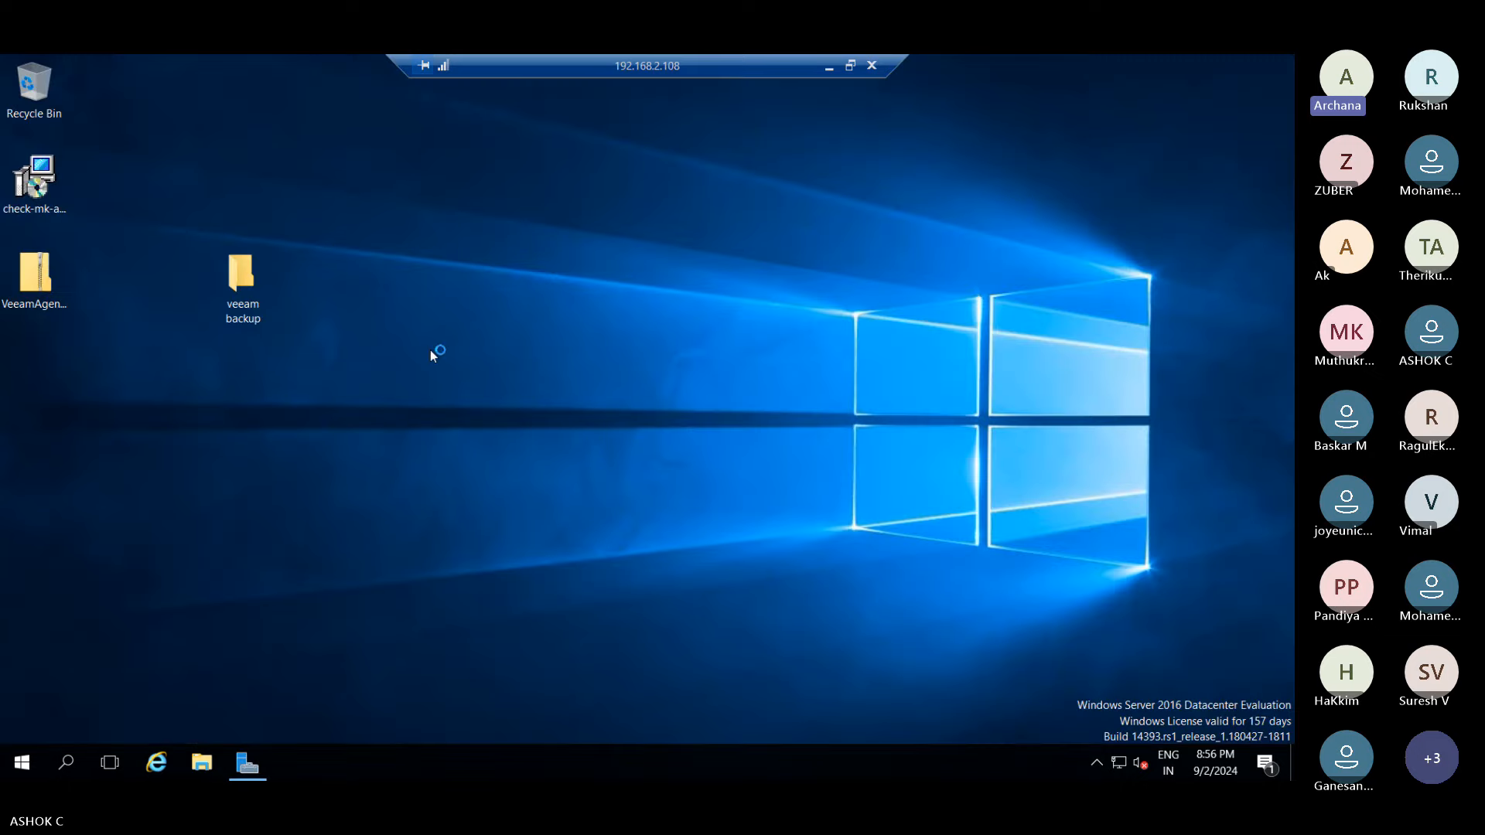
pyautogui.rightClick(464, 249)
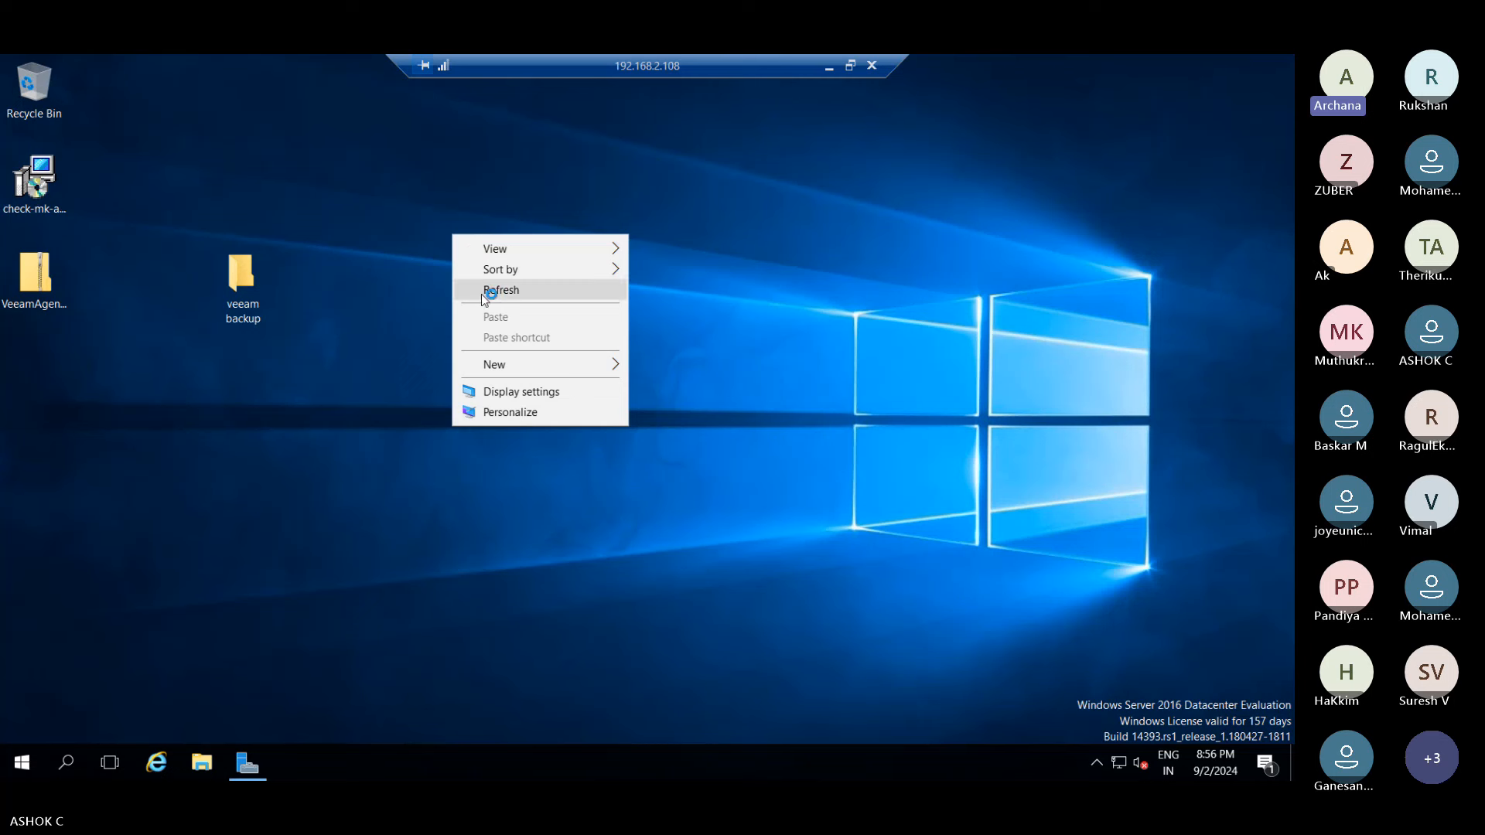
pyautogui.click(481, 292)
pyautogui.rightClick(462, 249)
pyautogui.click(492, 304)
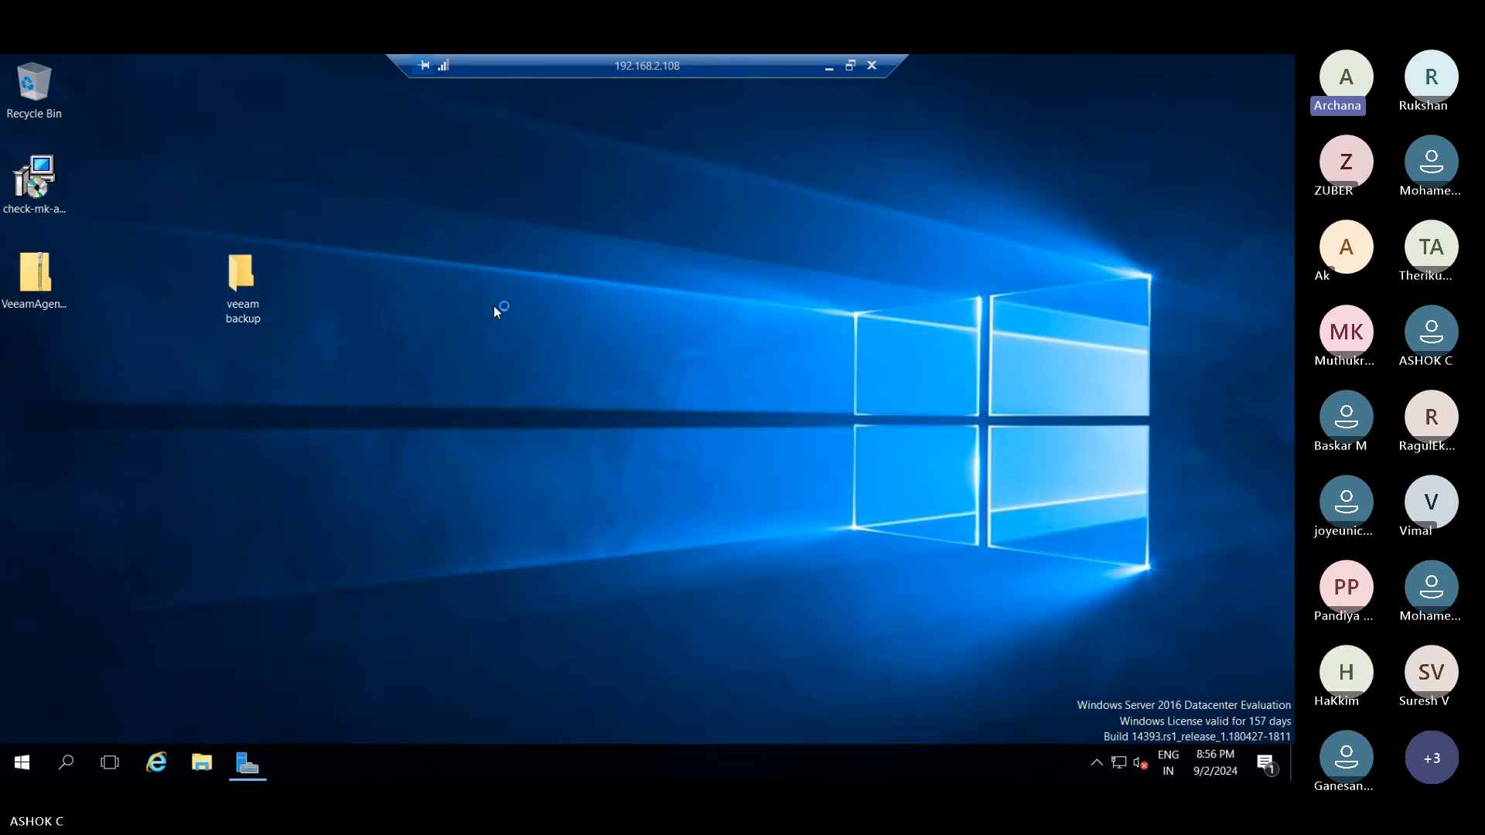
pyautogui.rightClick(495, 305)
pyautogui.click(545, 356)
pyautogui.click(35, 760)
pyautogui.write('vee')
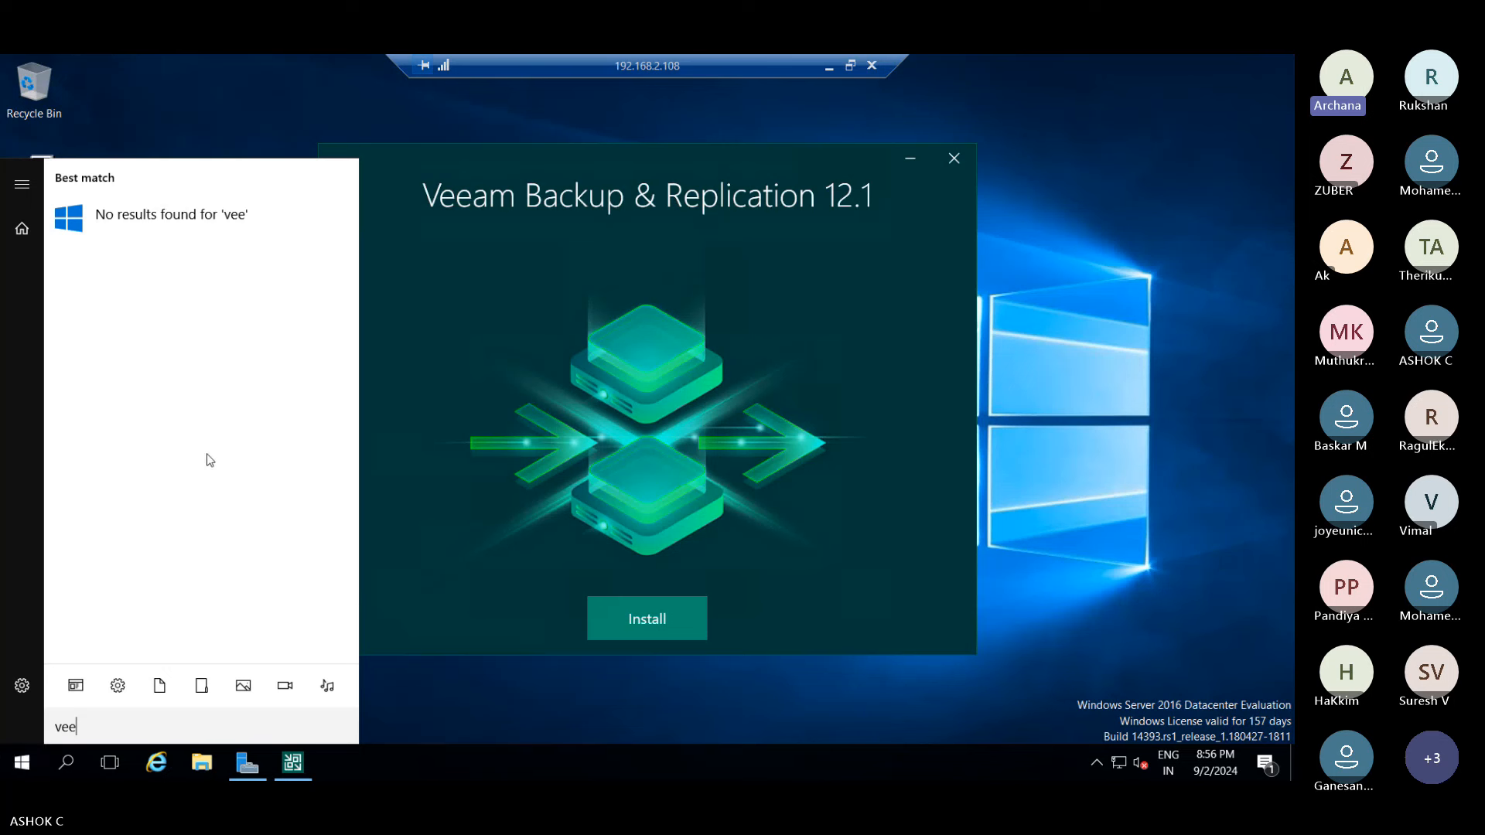
pyautogui.write('am')
# - Move the installer window aside, open its Install component menu, then quit setup
pyautogui.click(799, 274)
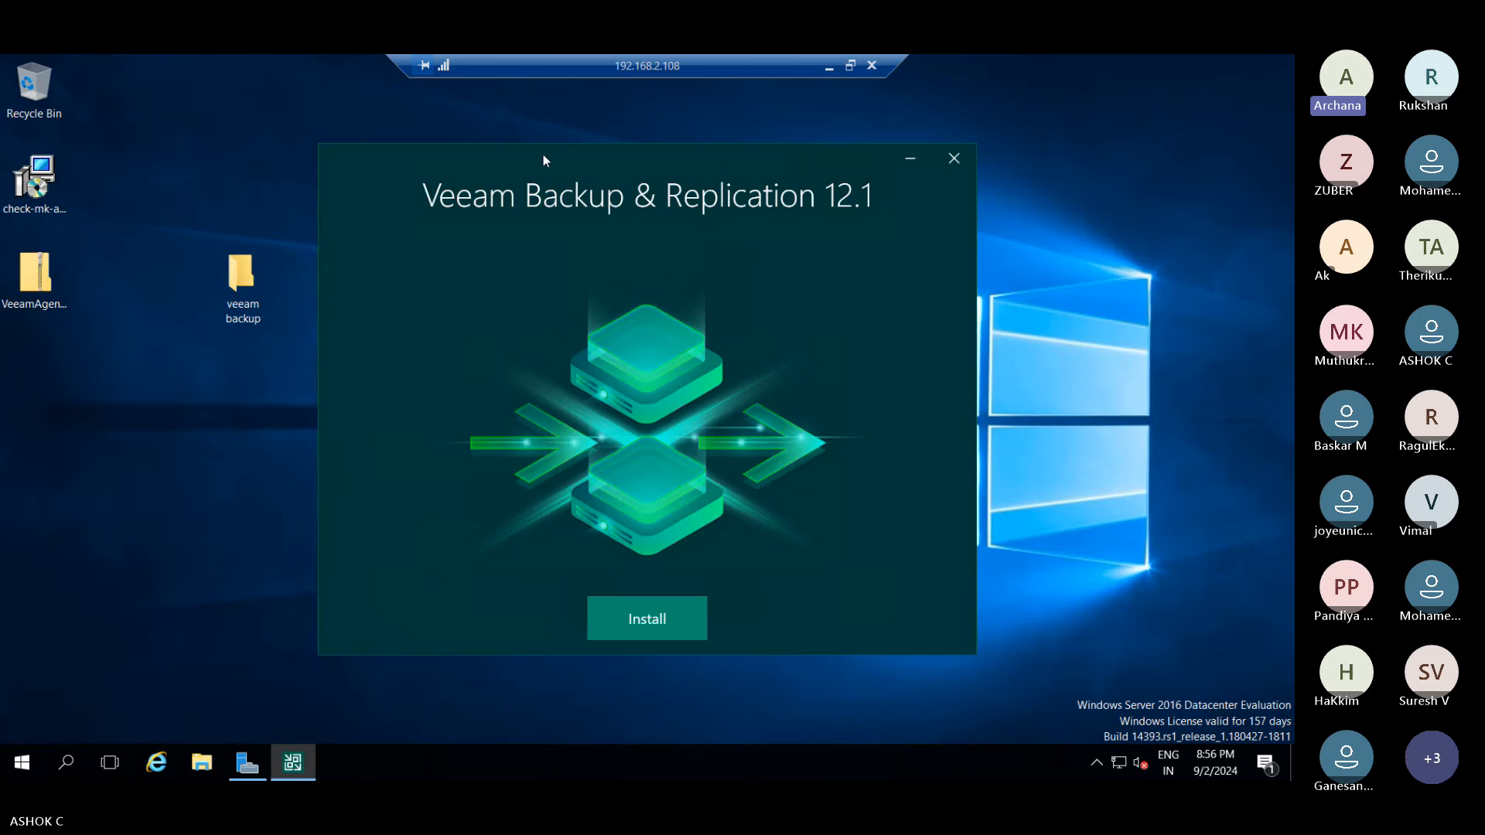
pyautogui.moveTo(543, 160); pyautogui.dragTo(630, 144)
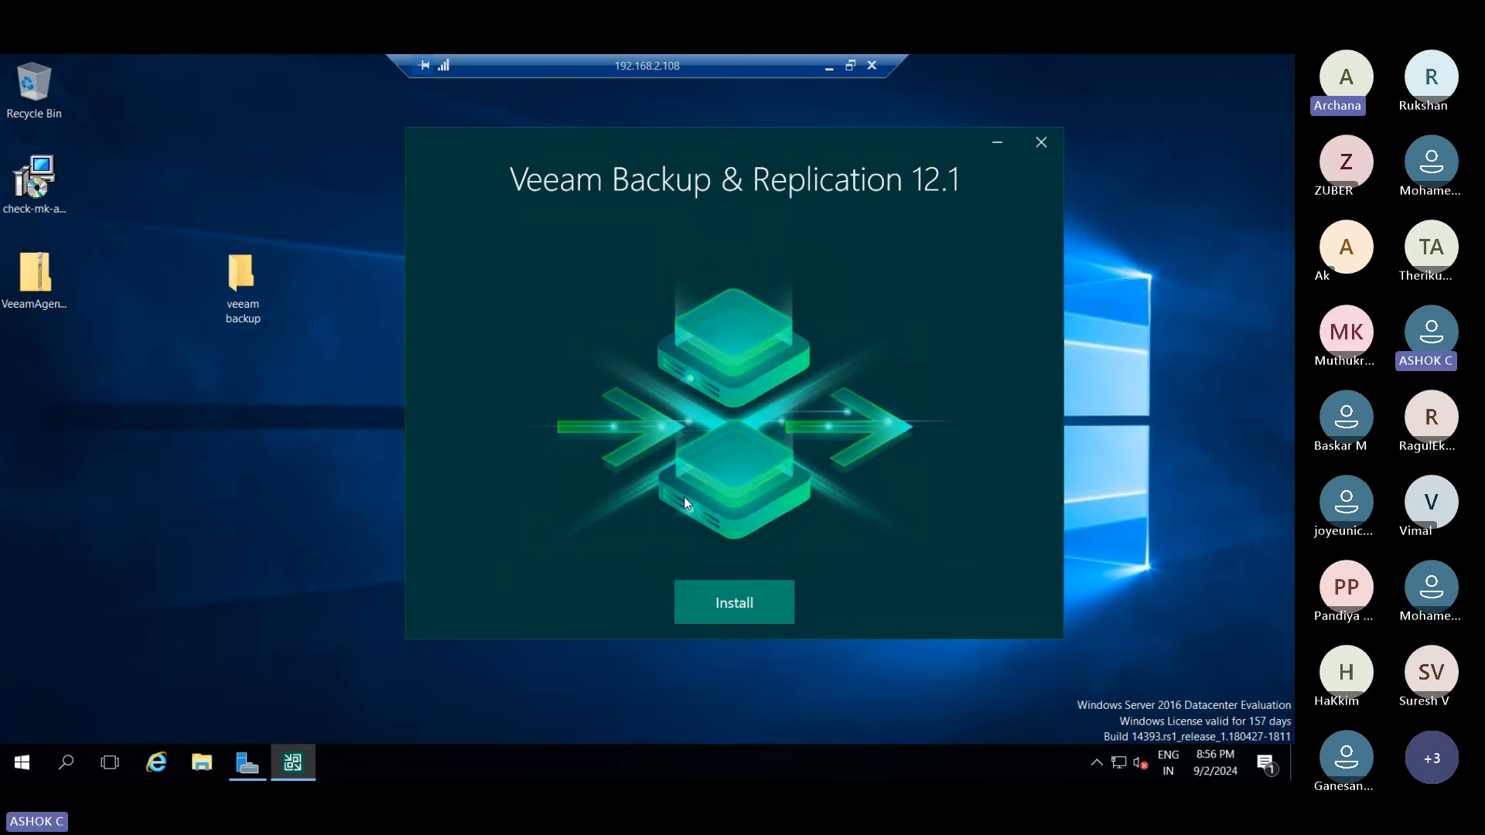
pyautogui.click(739, 609)
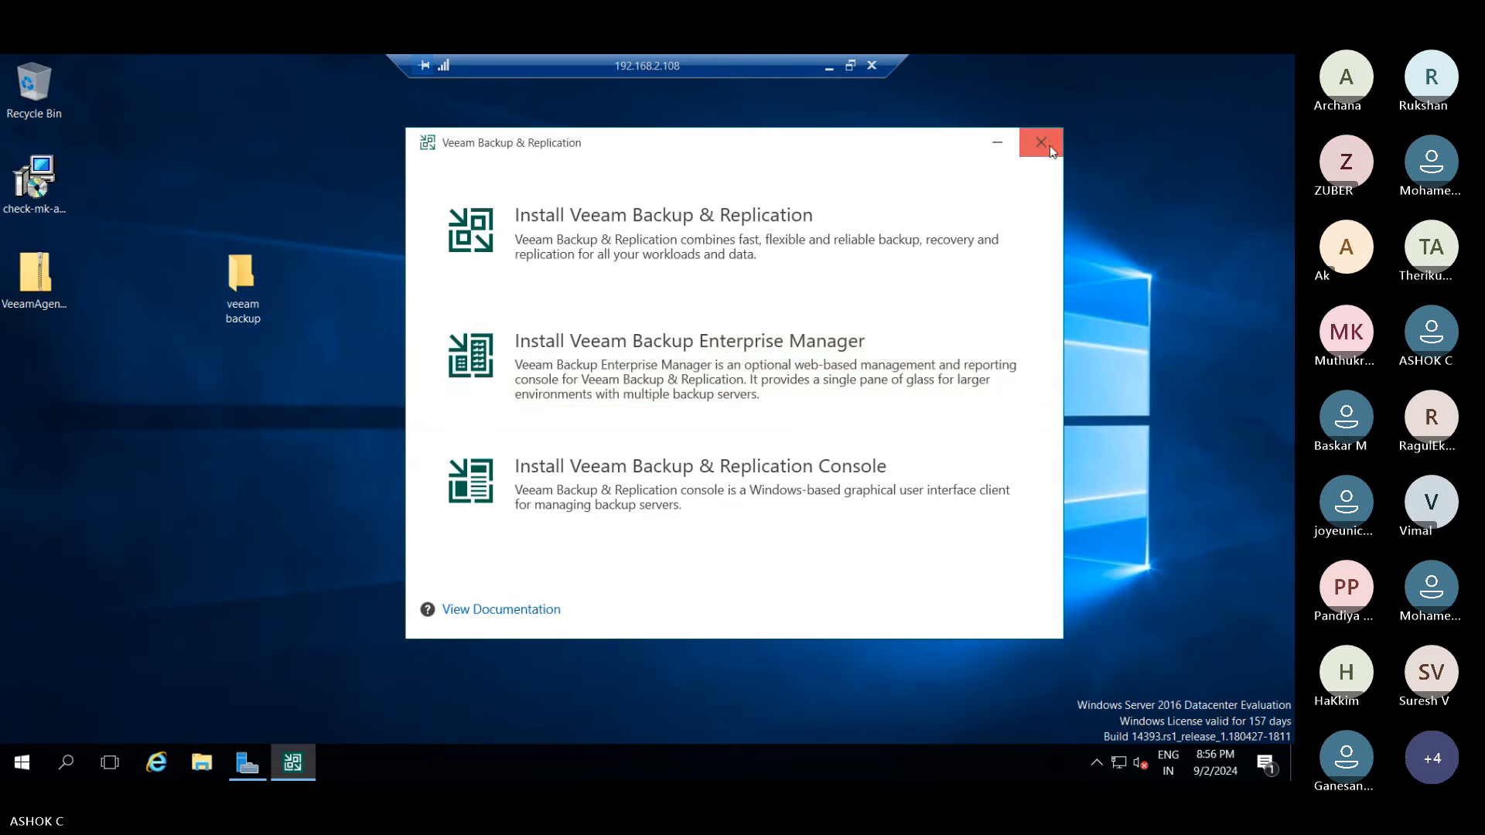
pyautogui.click(1051, 151)
pyautogui.click(749, 422)
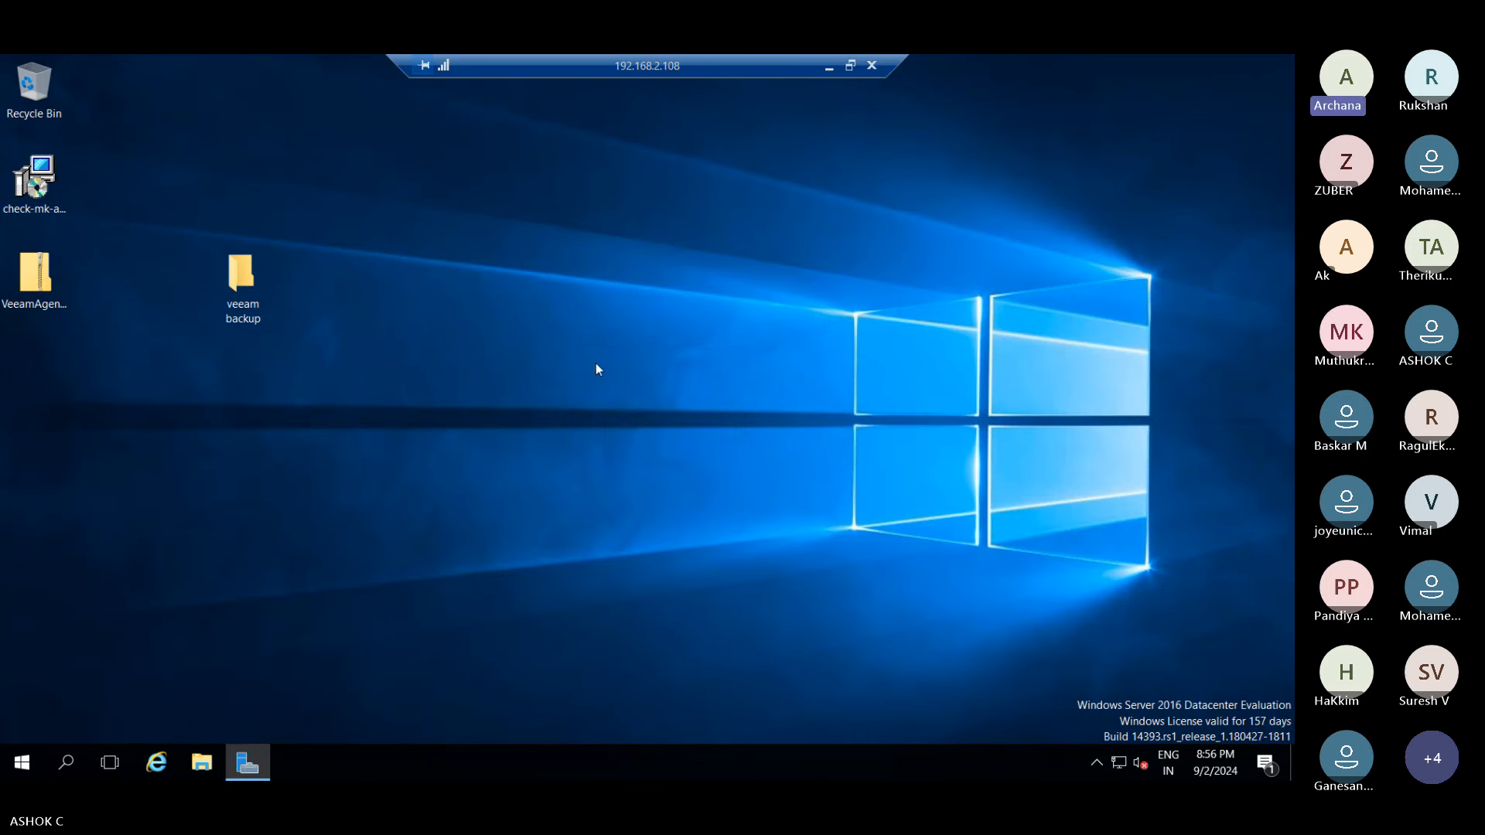
pyautogui.rightClick(569, 349)
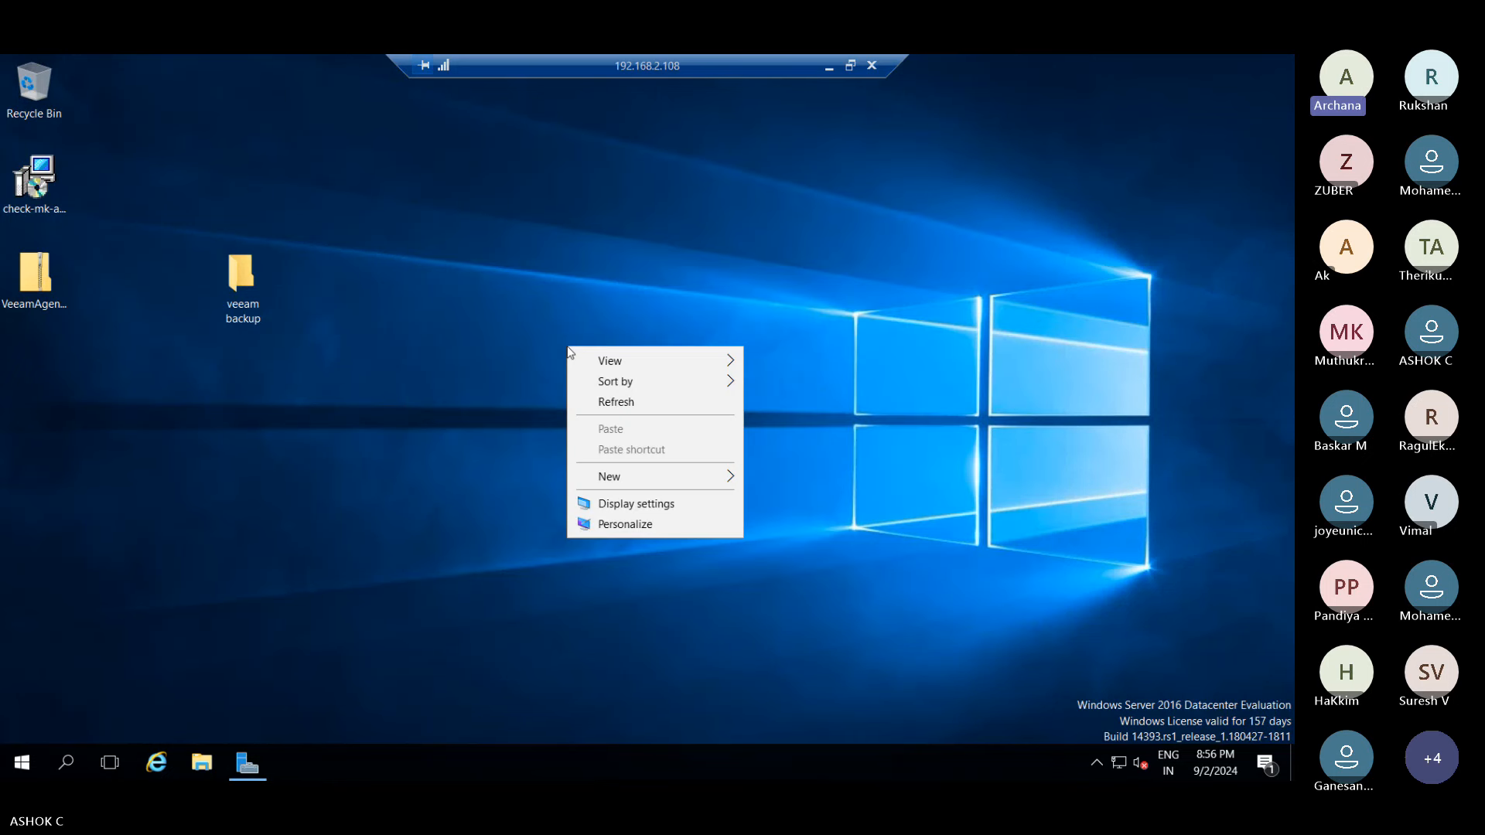
pyautogui.click(22, 766)
pyautogui.click(21, 766)
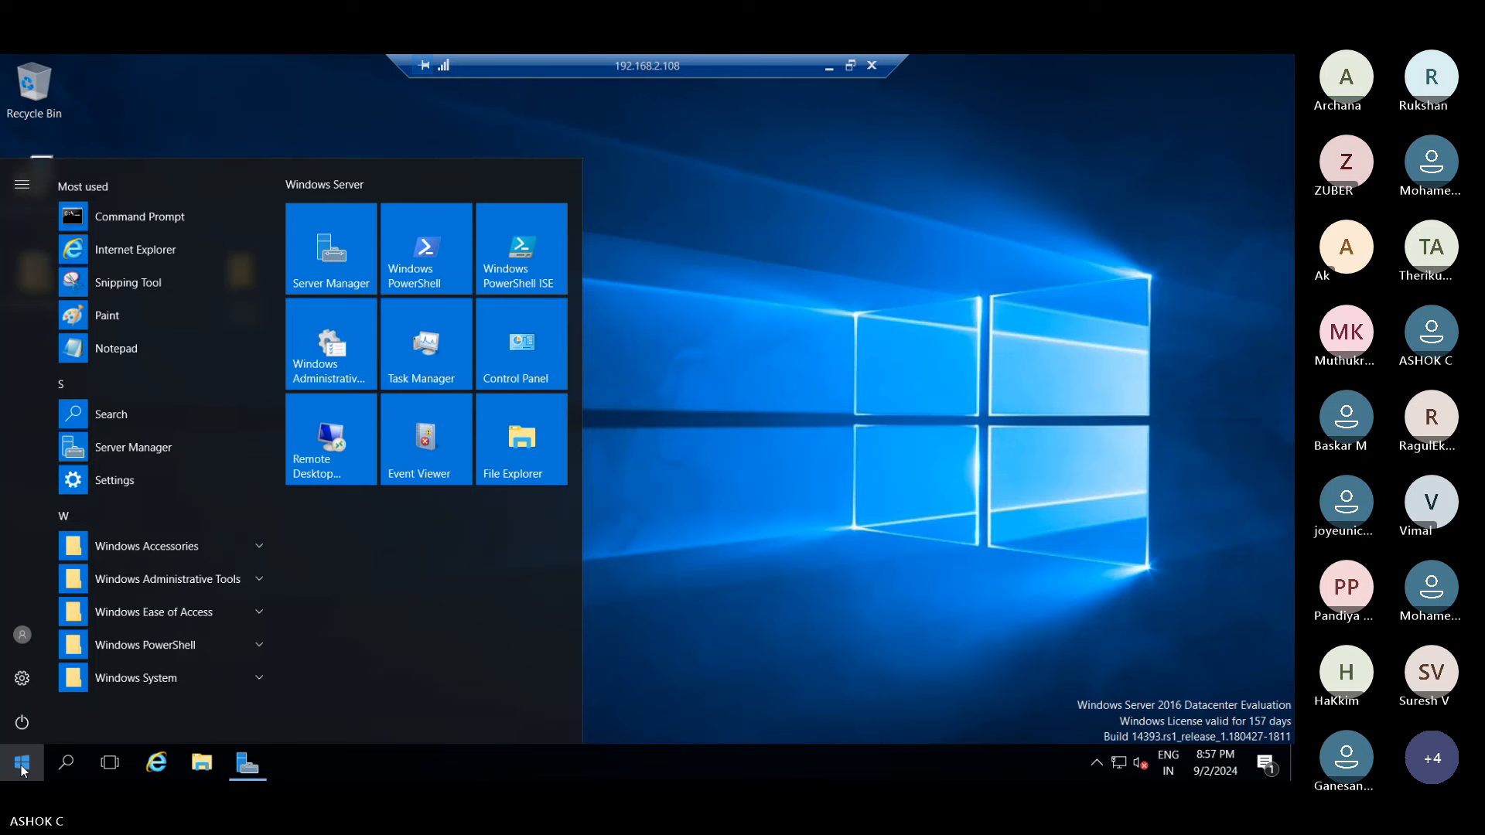
pyautogui.write('v')
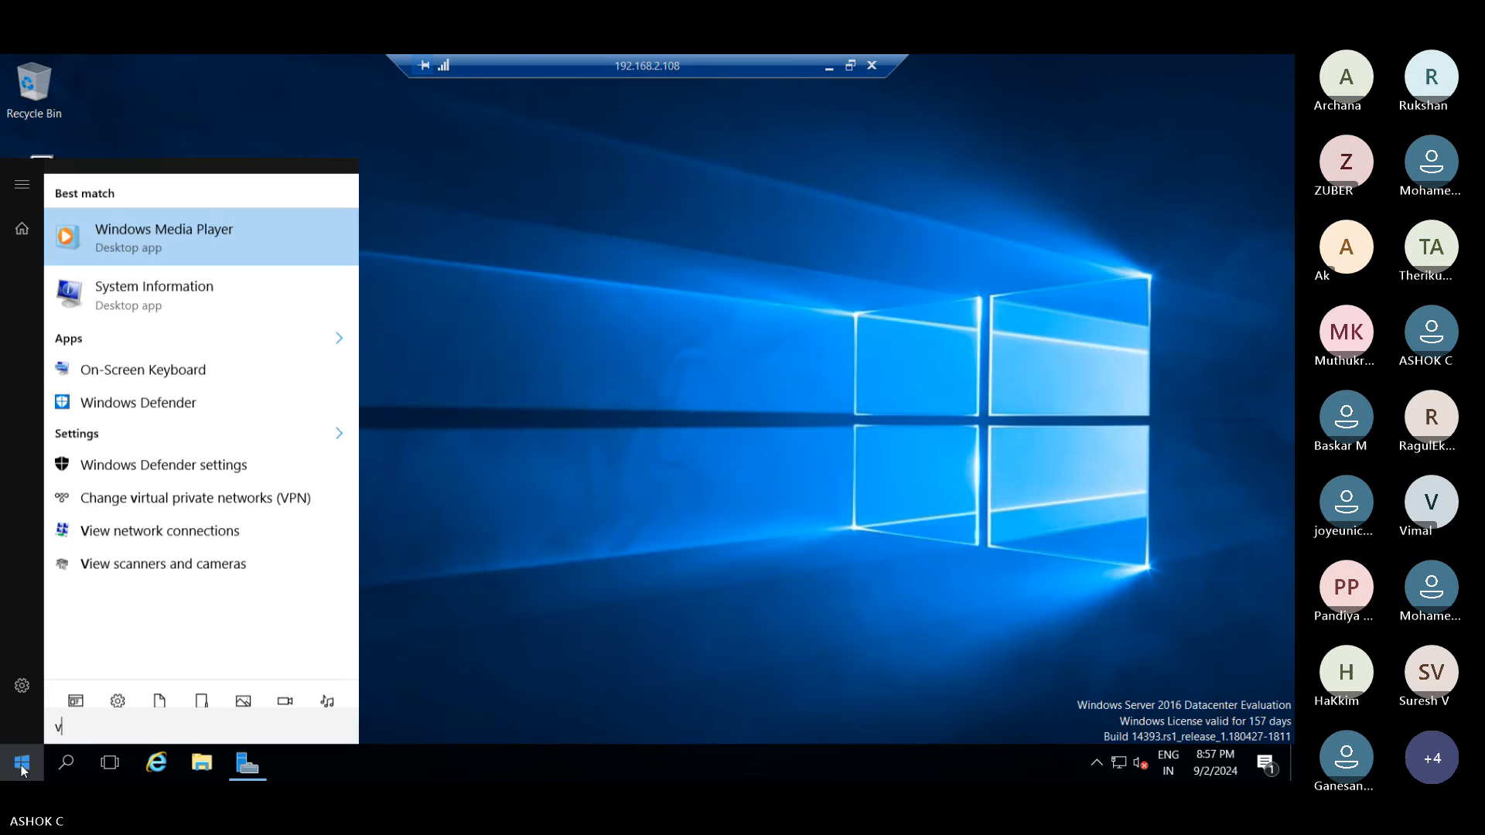
pyautogui.write('ee')
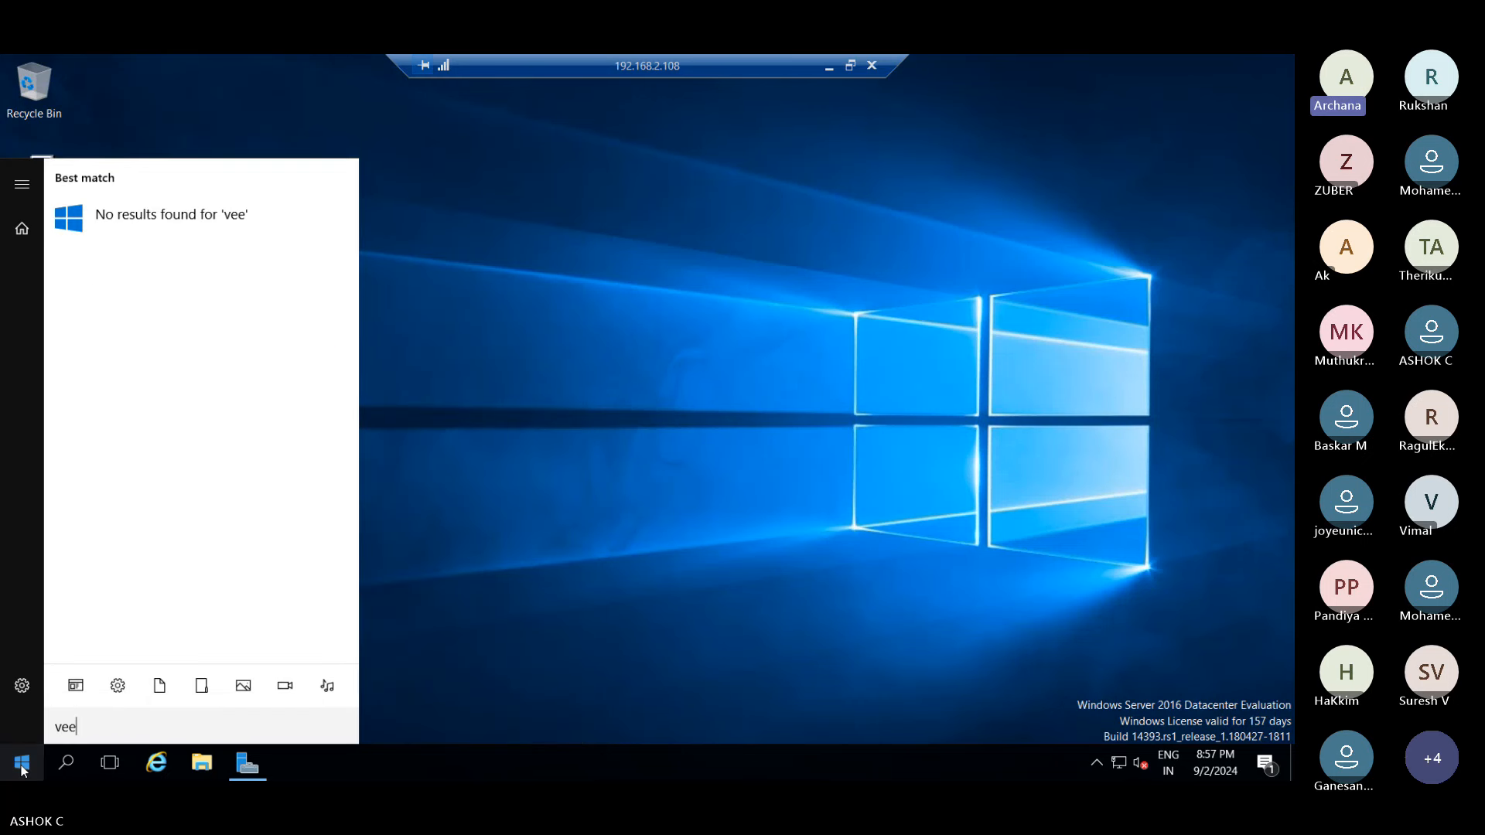
pyautogui.press('BackSpace')
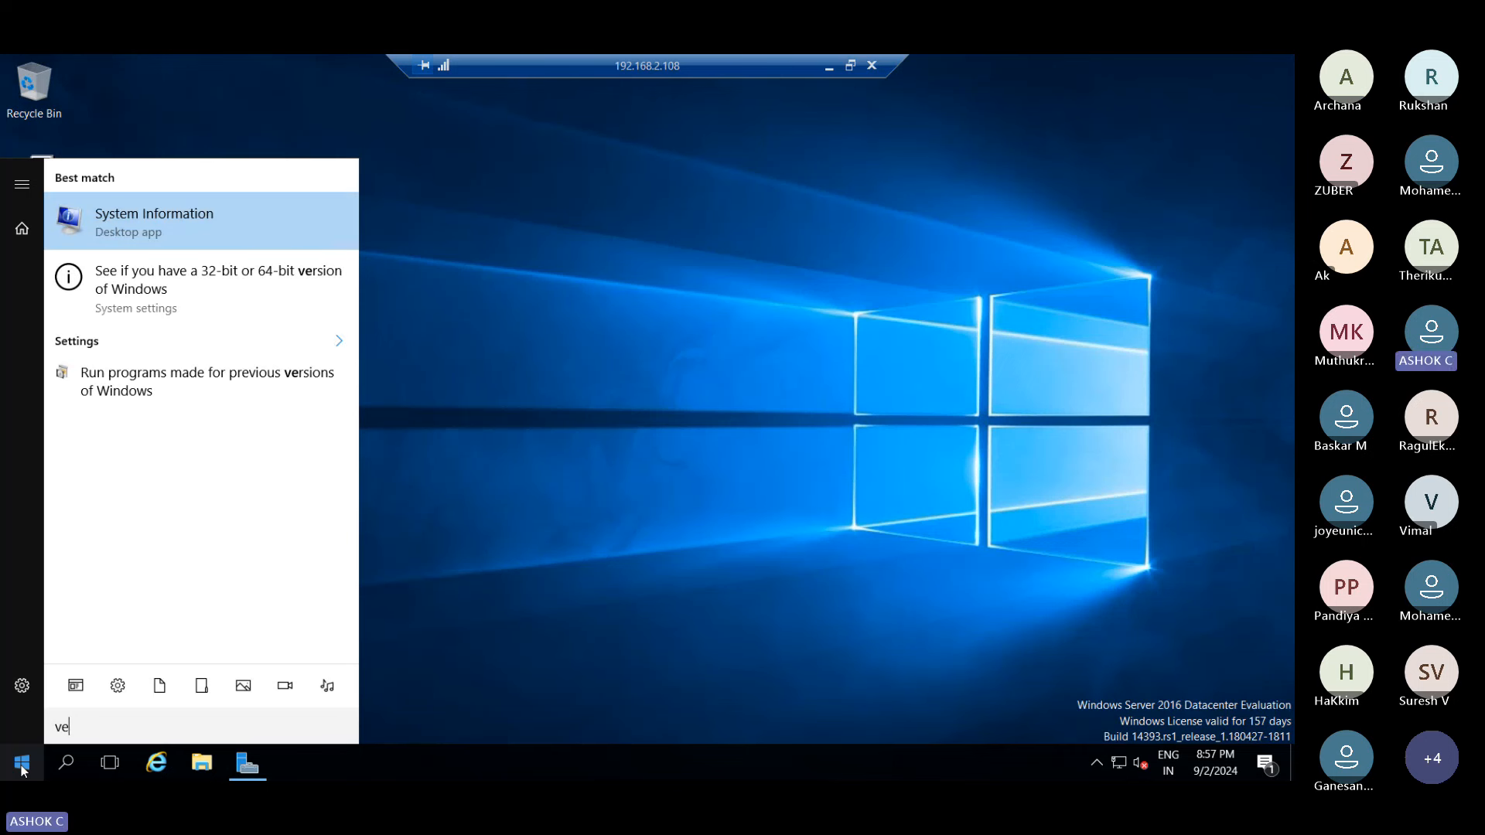
pyautogui.click(529, 471)
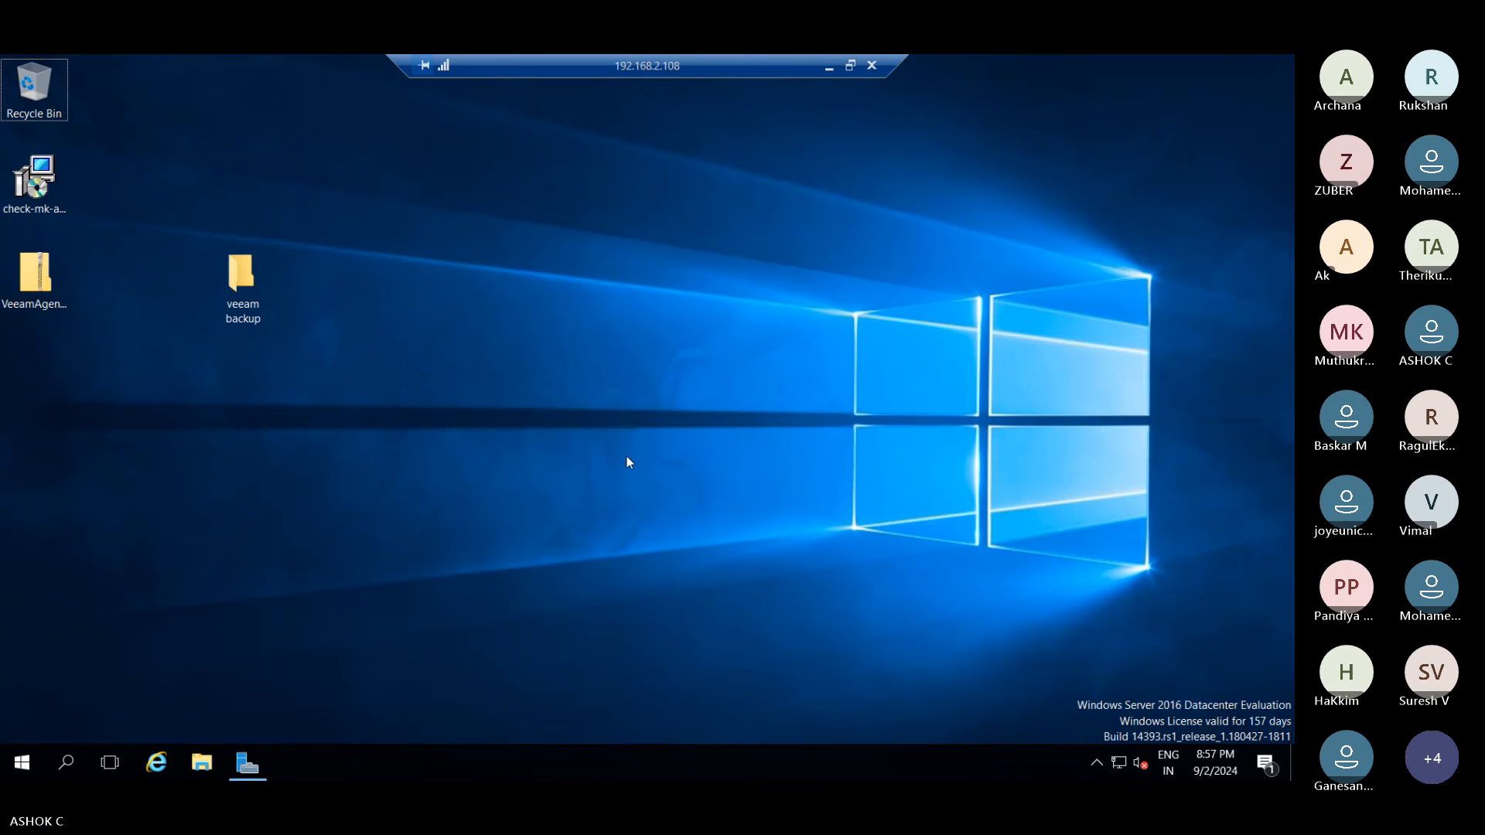
# - Open Control Panel via 'control' and show Programs and Features with its 9 installed programs
pyautogui.press('super+r')
pyautogui.write('c')
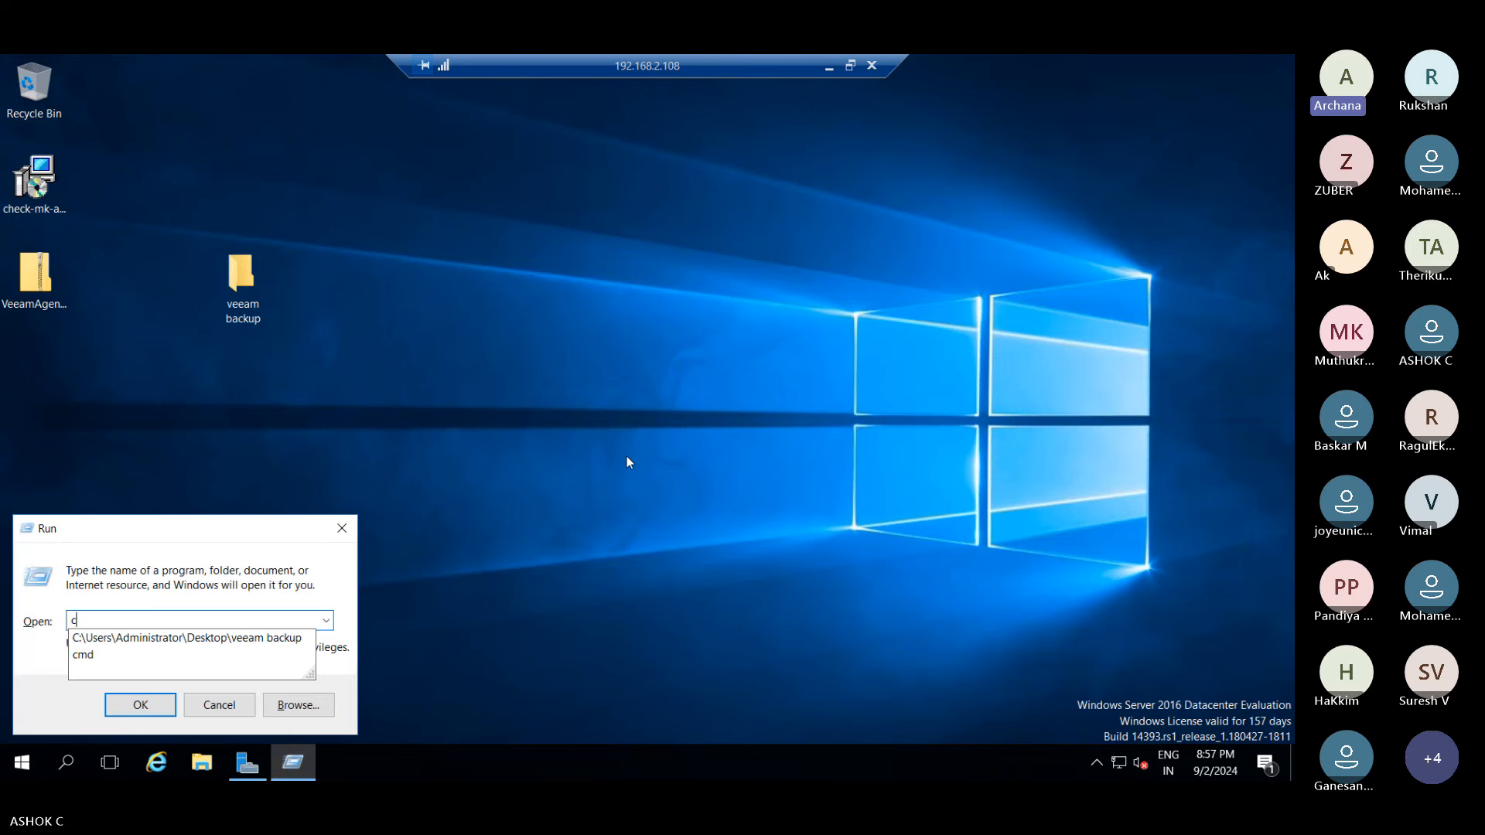
pyautogui.write('ontrol')
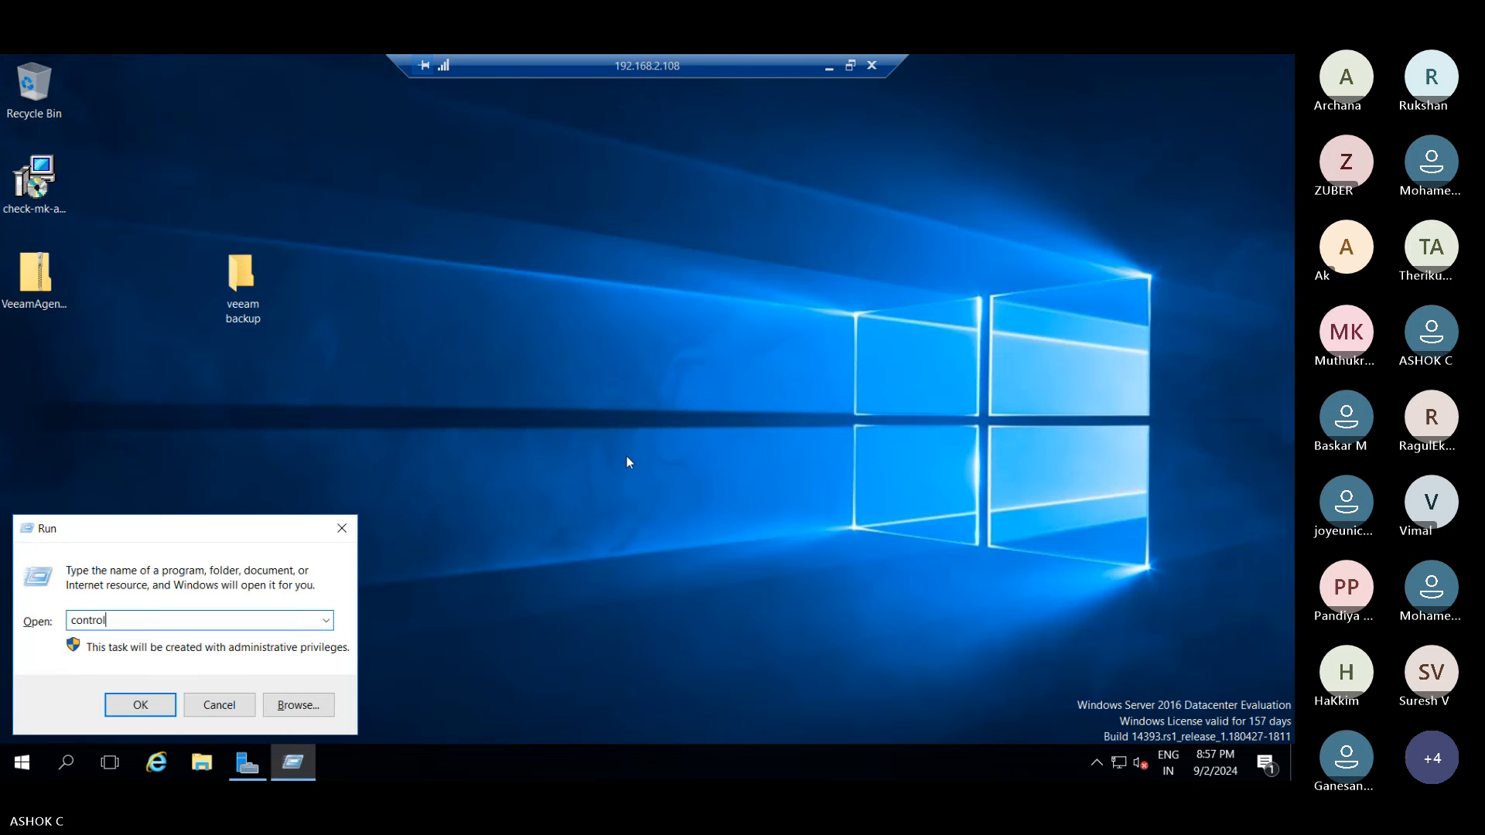
pyautogui.press('Return')
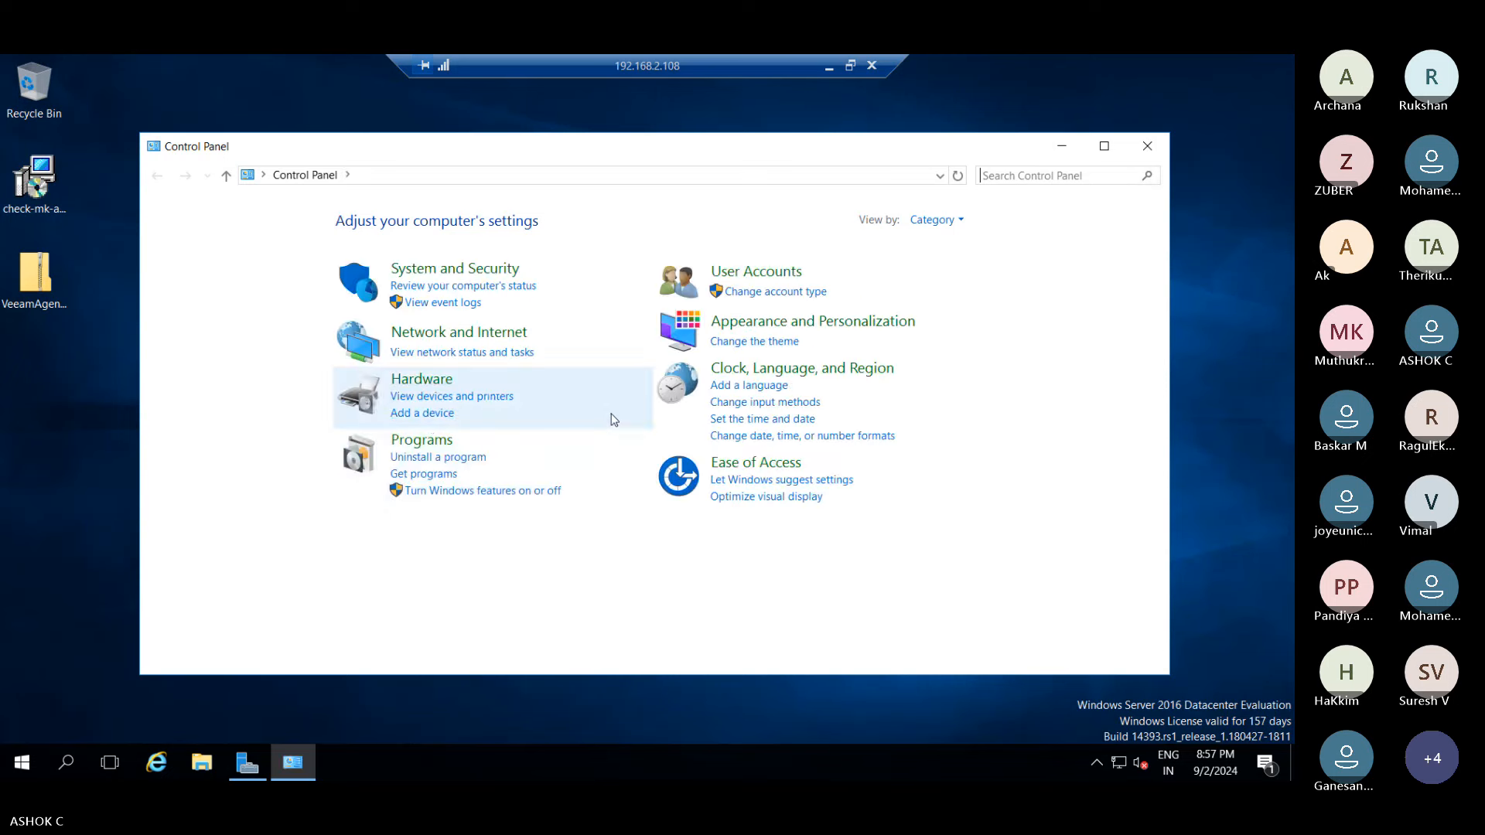
pyautogui.click(418, 437)
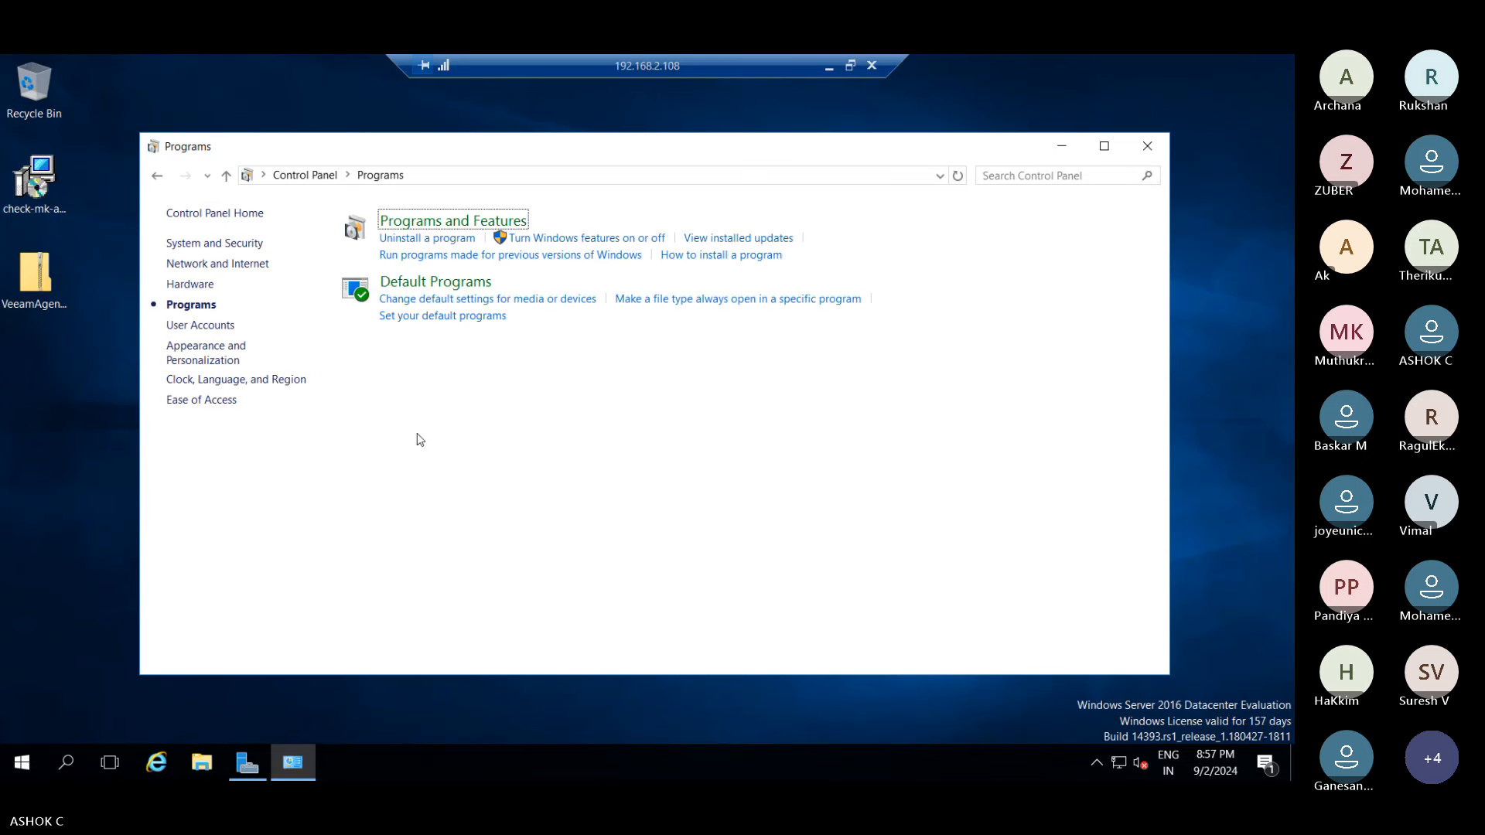
pyautogui.click(428, 220)
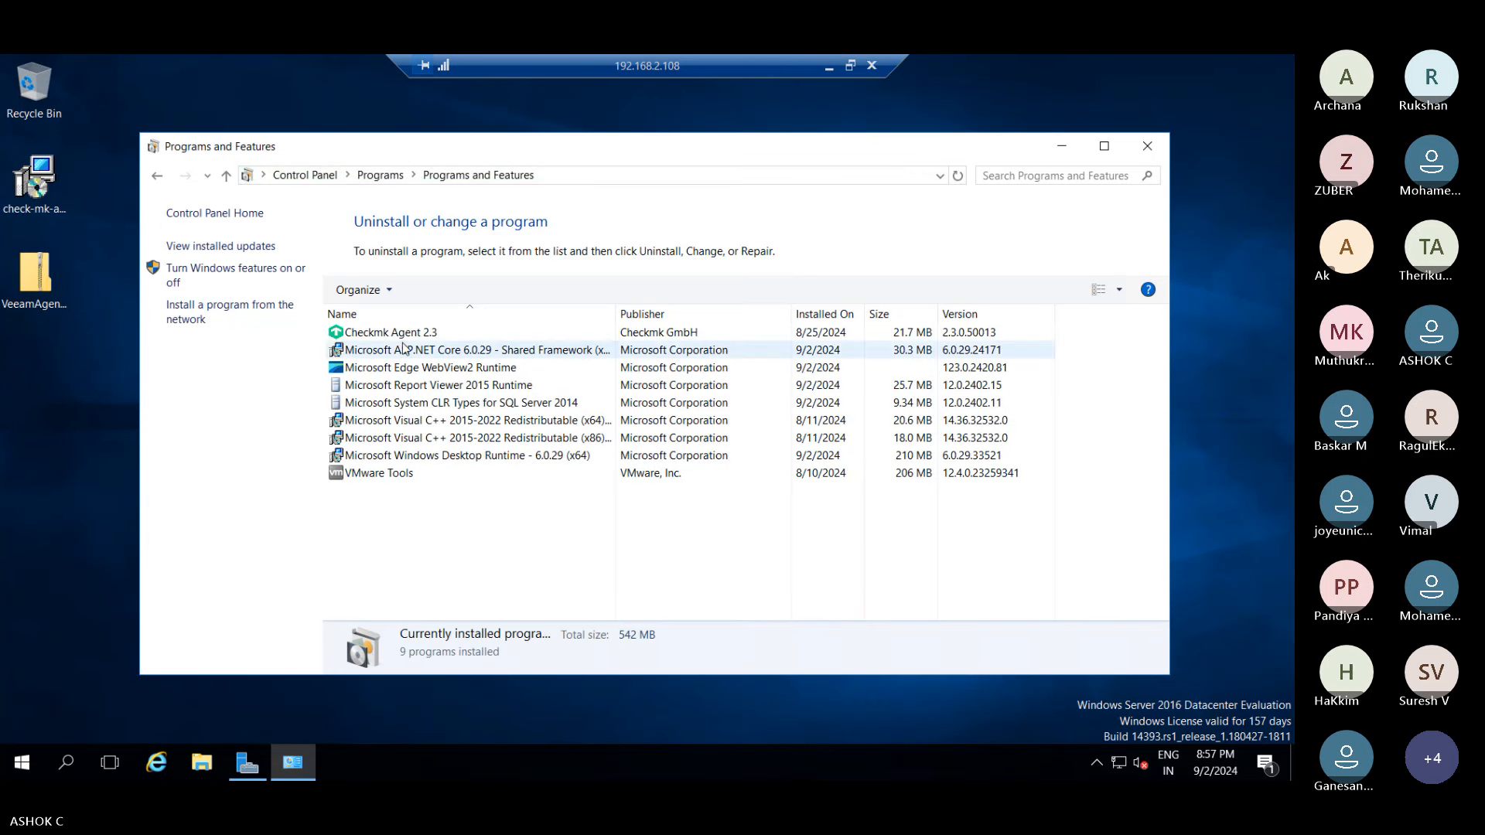
# - Check Task Manager's Performance and Processes tabs, then minimize it and Programs and Features
pyautogui.rightClick(796, 756)
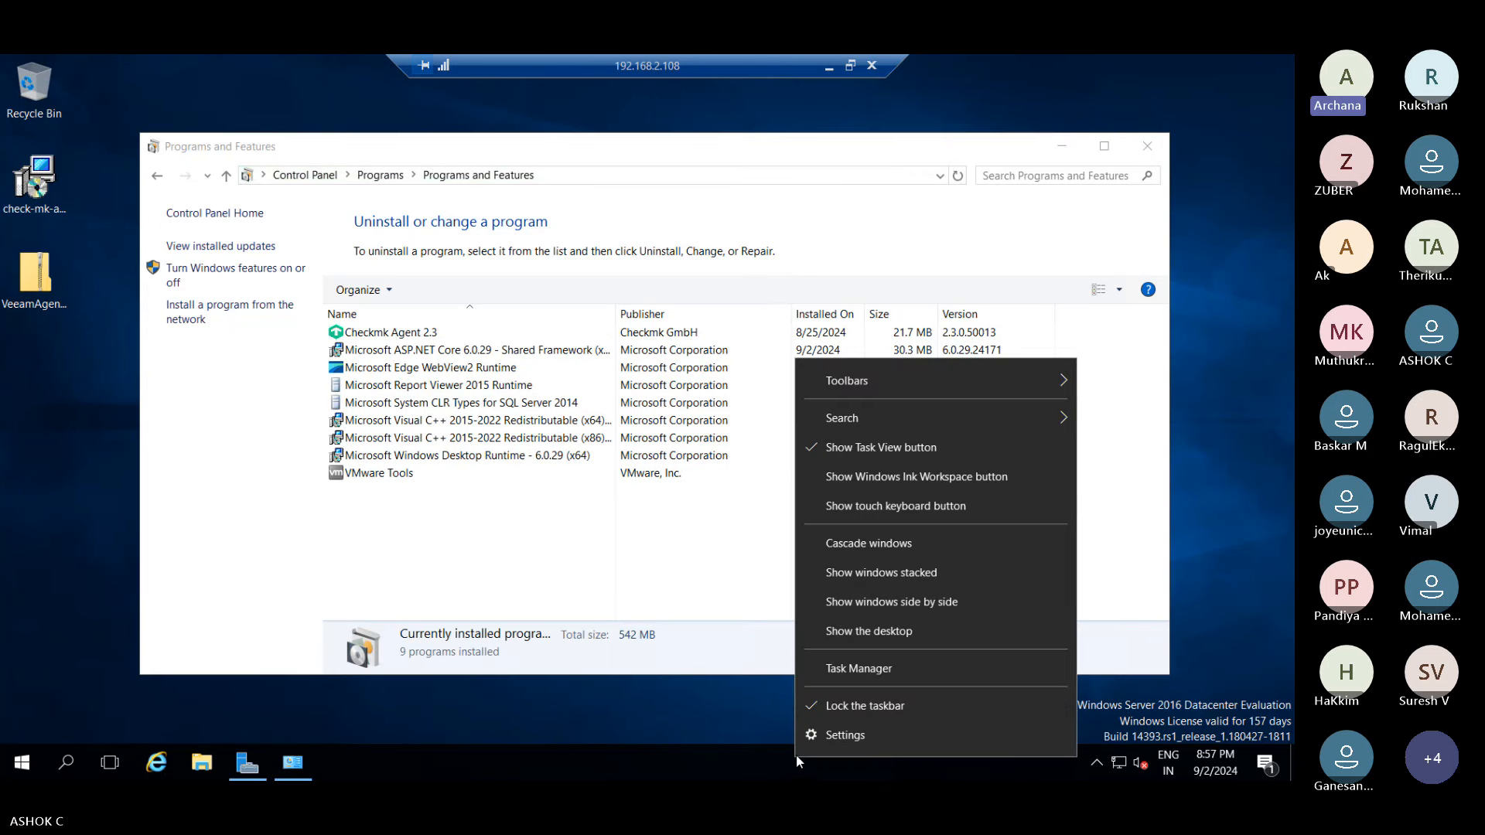
pyautogui.click(843, 669)
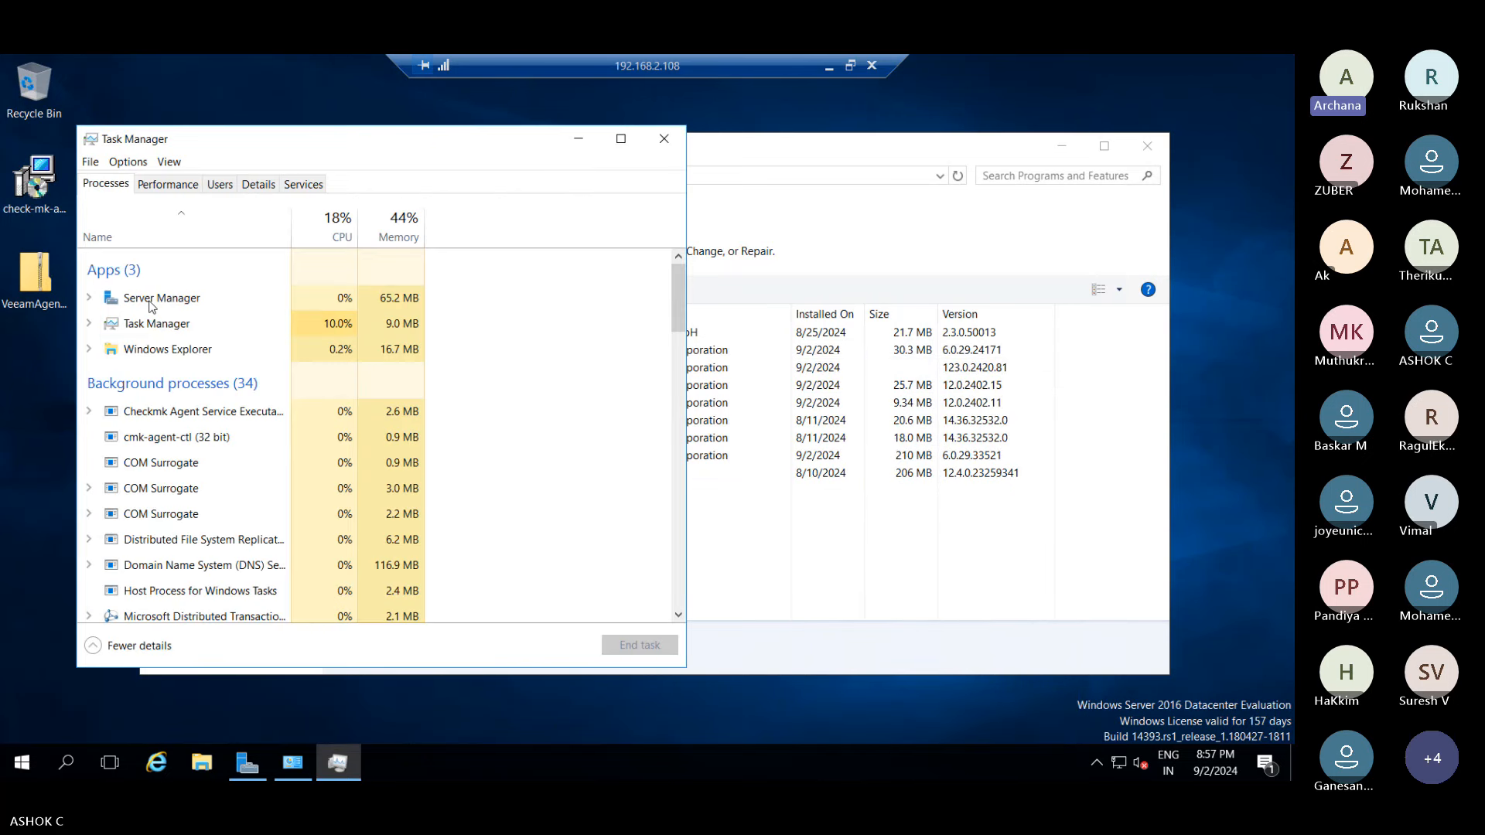
pyautogui.click(186, 190)
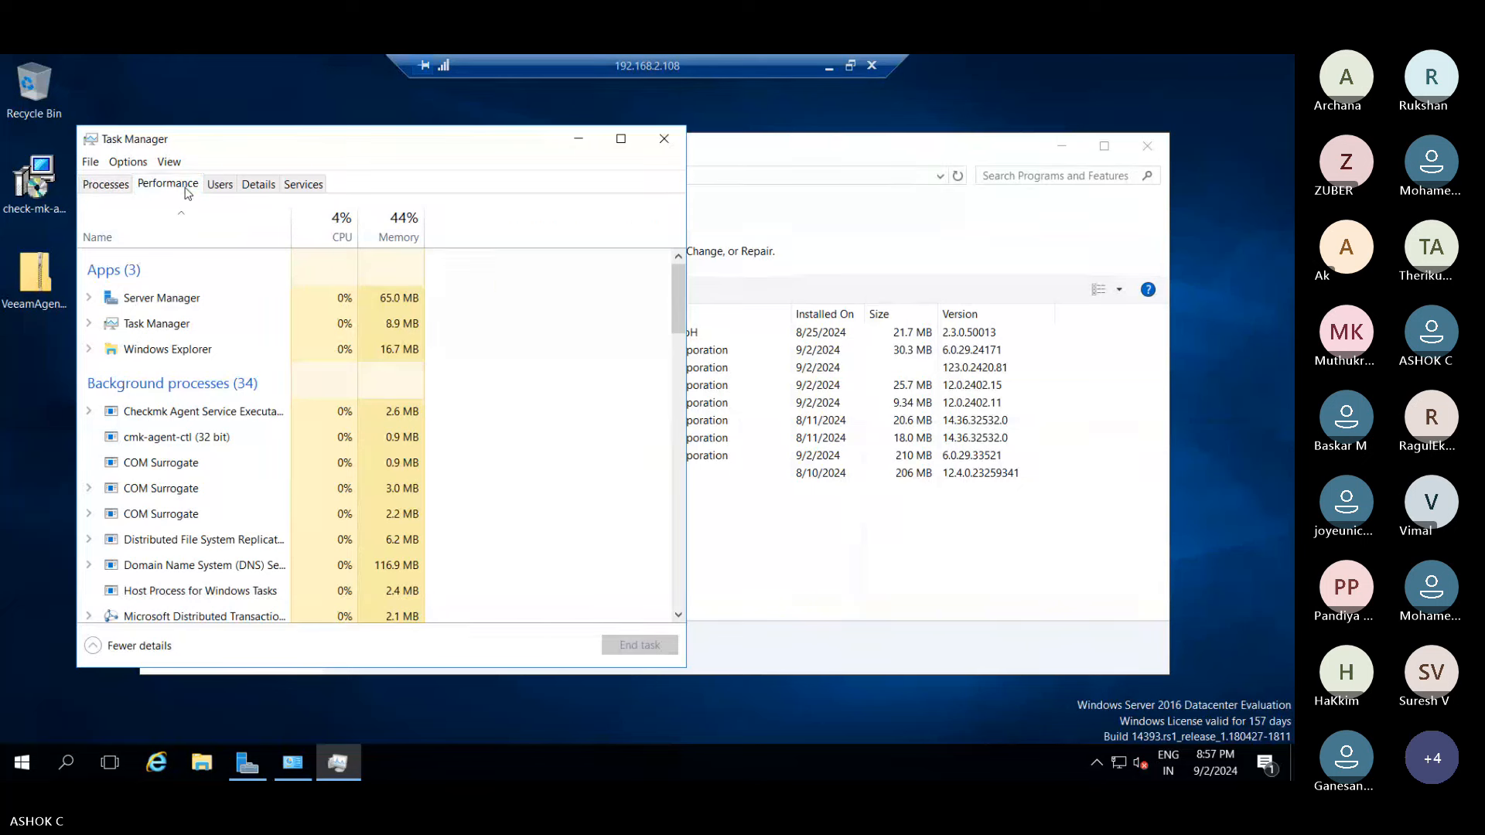
pyautogui.click(106, 184)
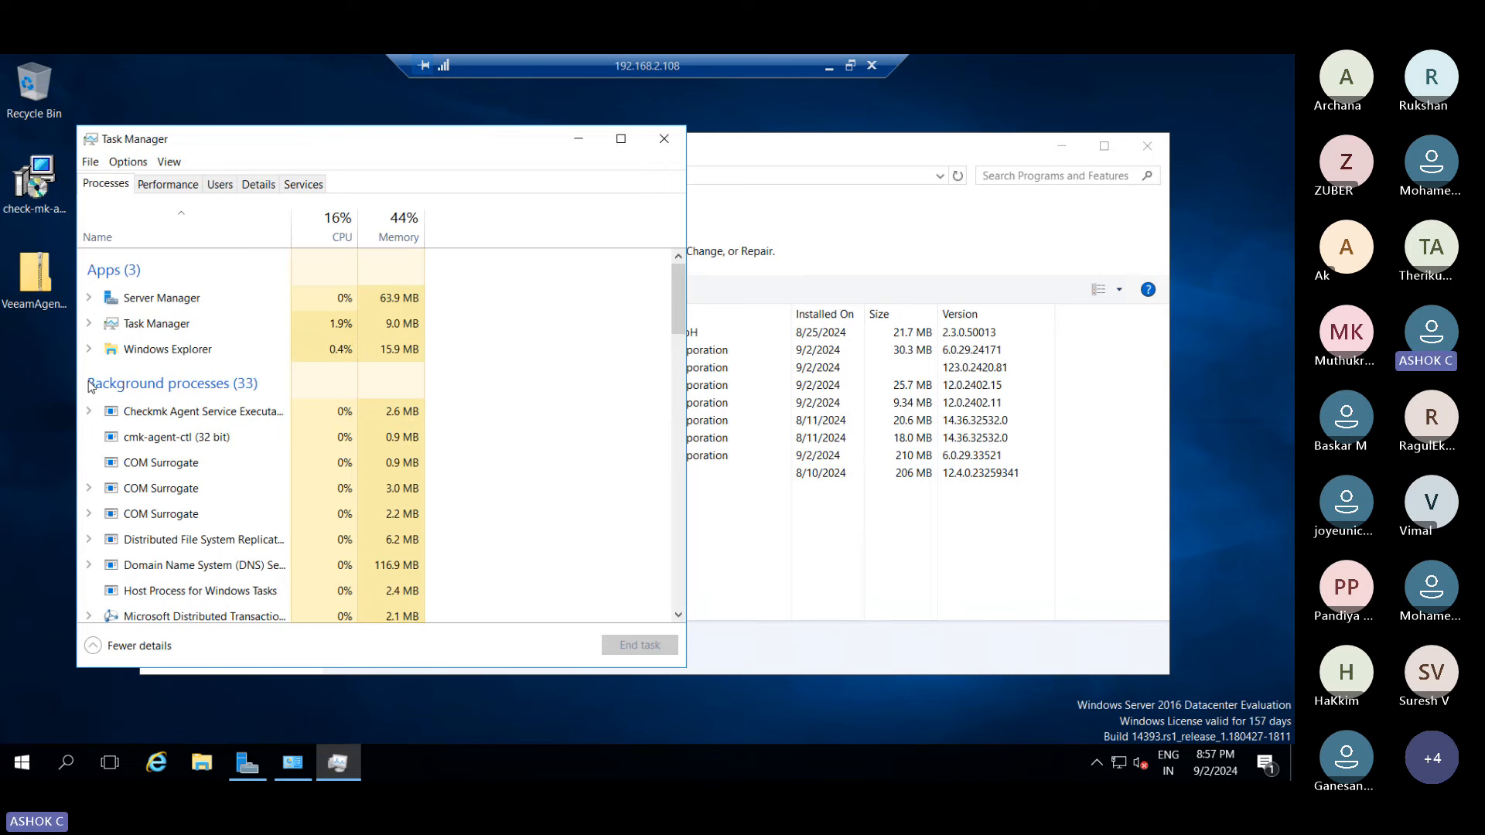
pyautogui.click(577, 138)
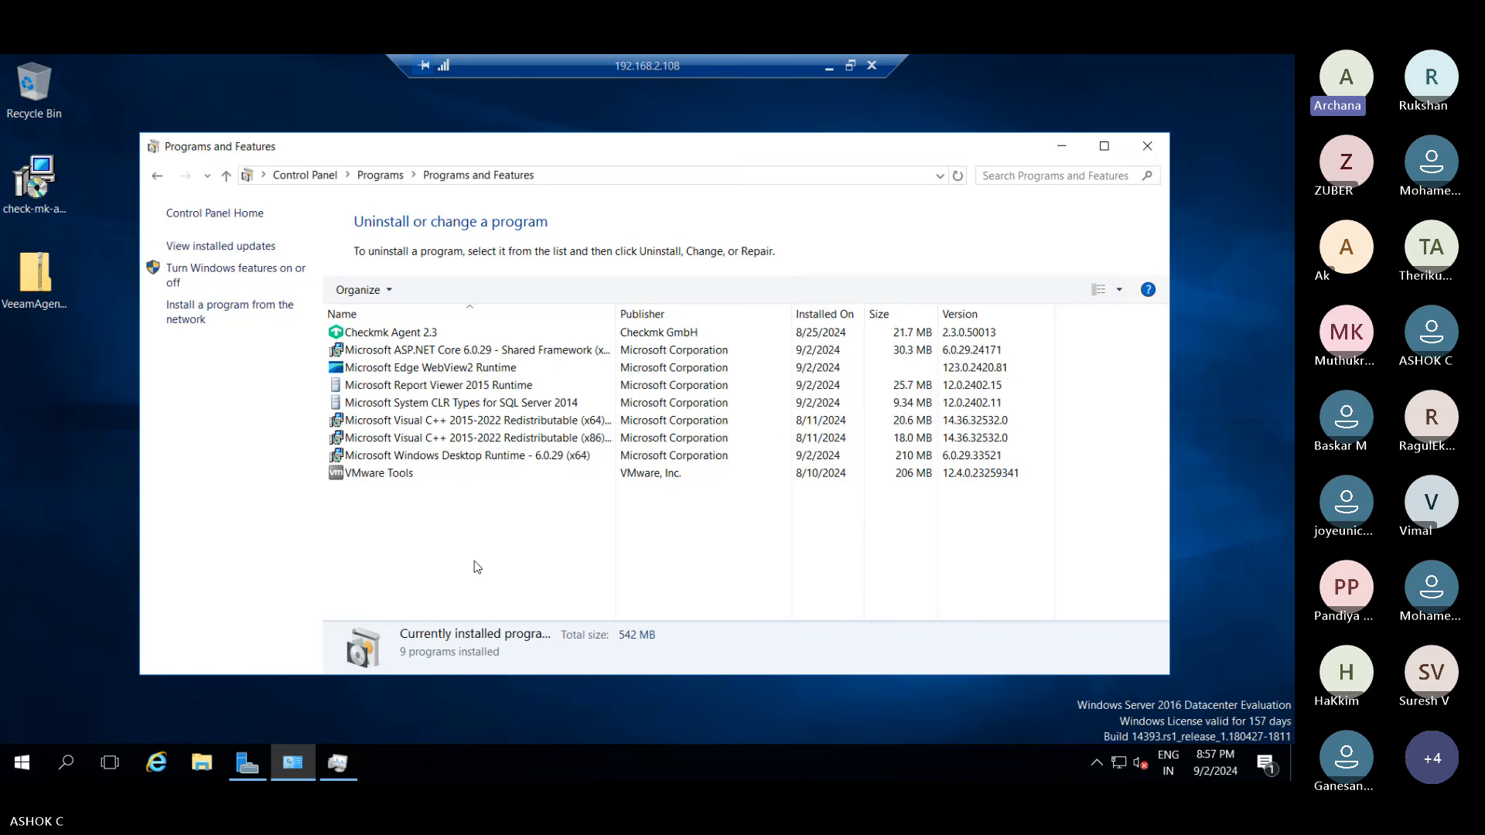
pyautogui.click(1062, 150)
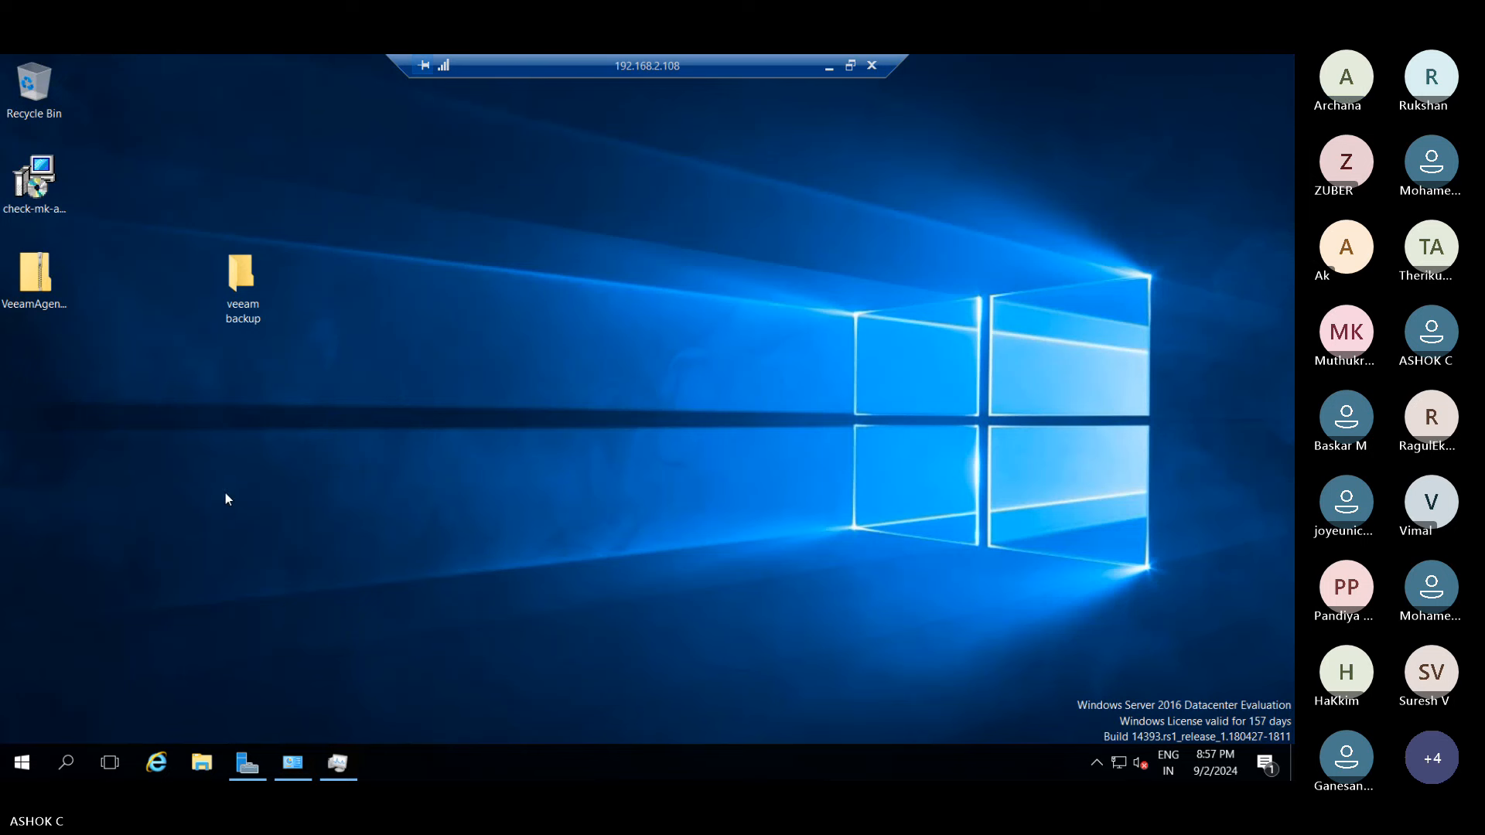
# - Minimize the remote session and mount the Veeam Backup & Replication 12 ISO from the Veeam folder
pyautogui.click(834, 68)
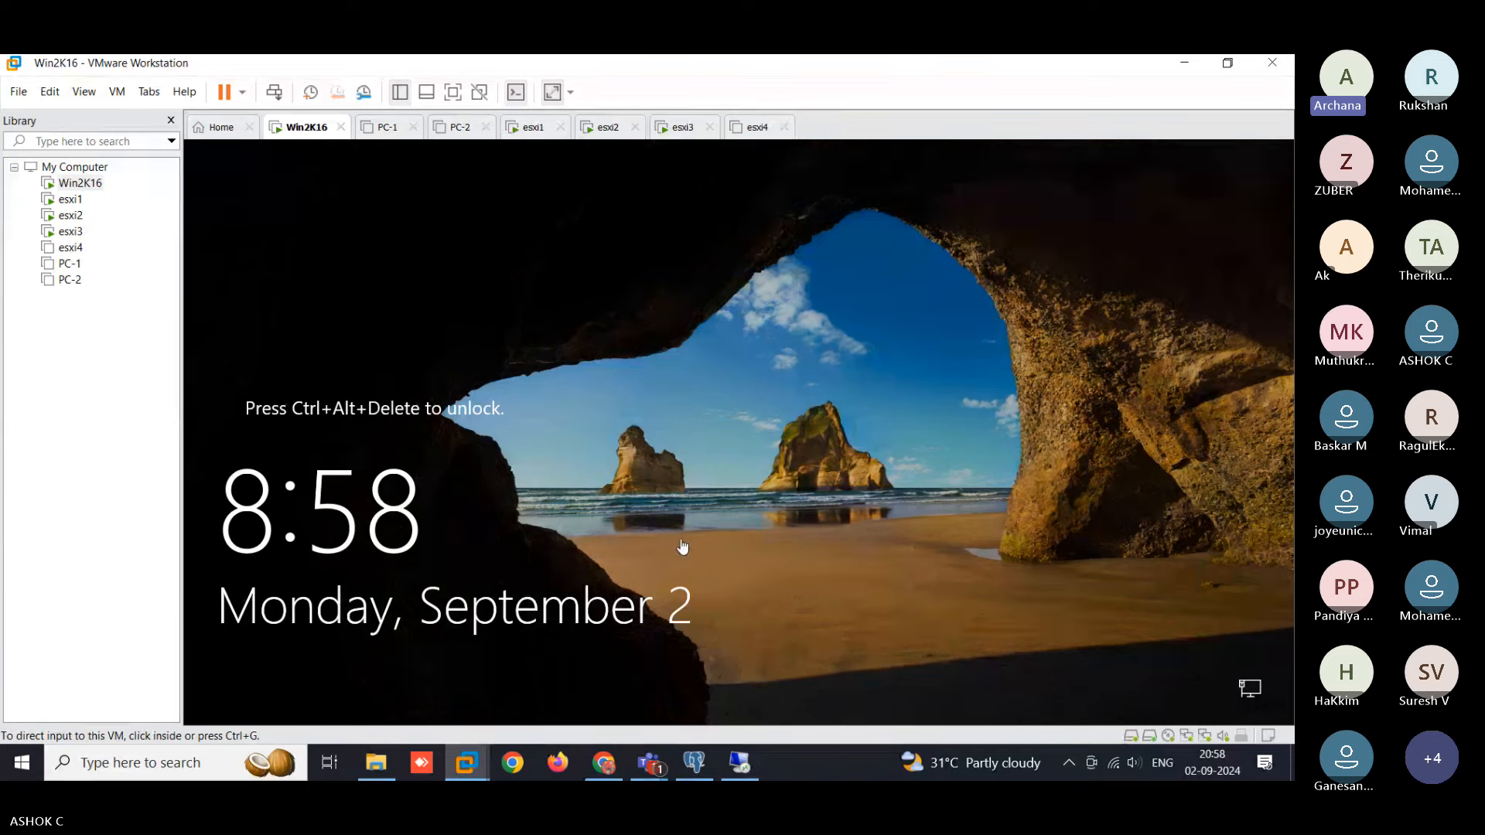
pyautogui.click(376, 763)
pyautogui.doubleClick(259, 188)
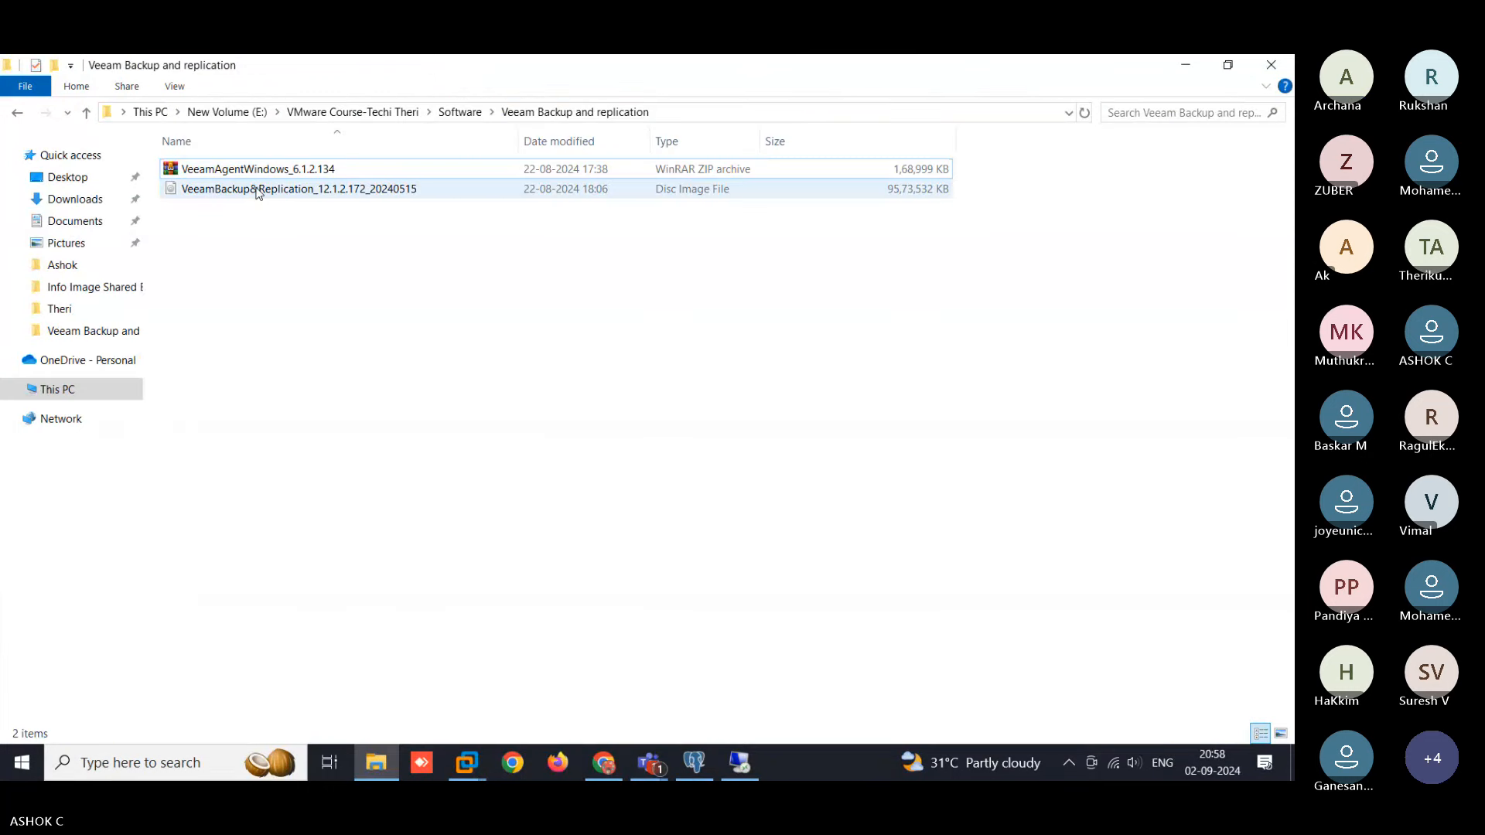
pyautogui.click(701, 431)
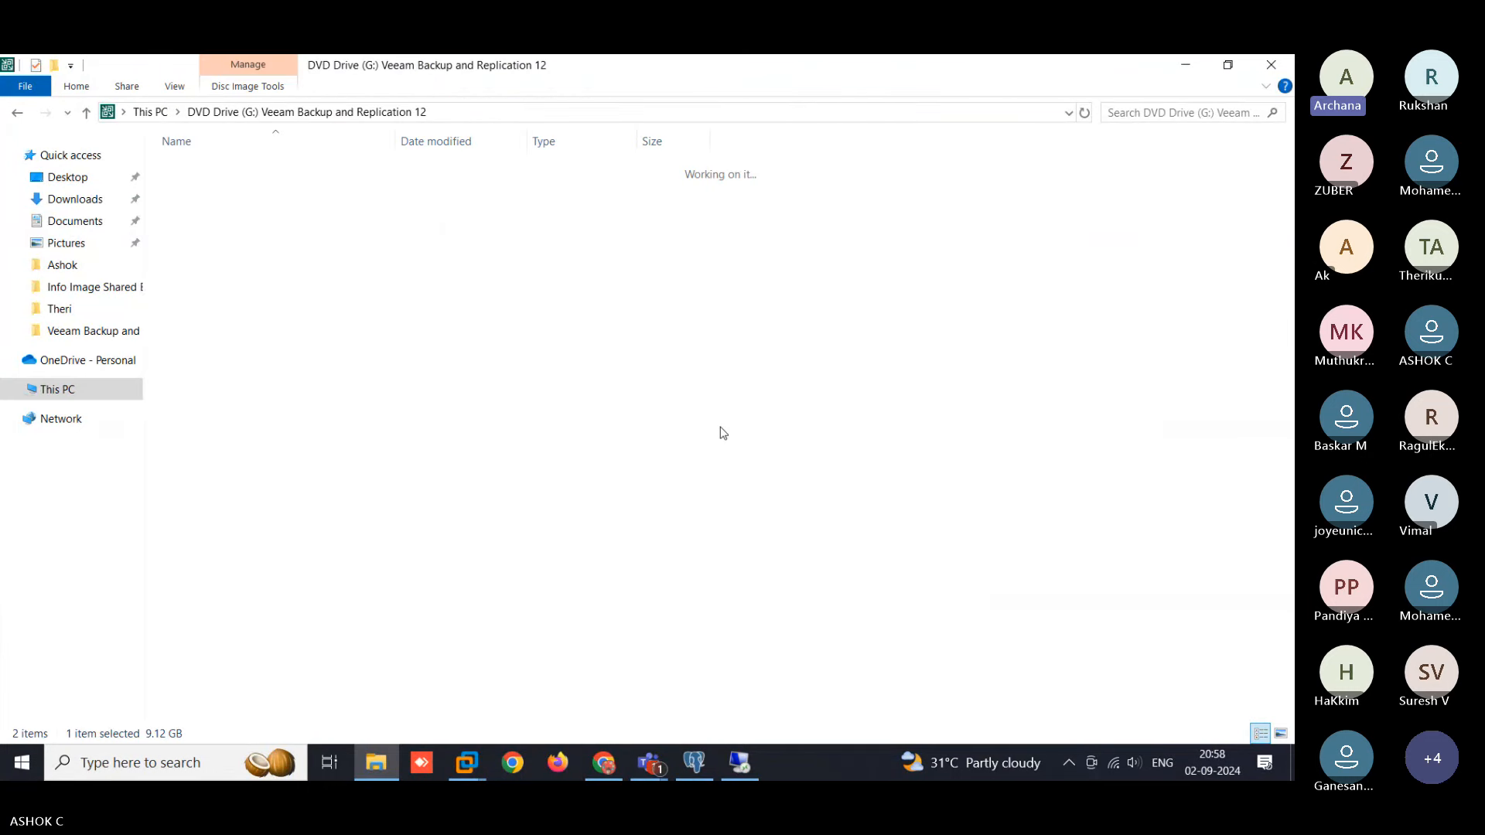
# - Run Setup from DVD Drive (G:) as administrator, then minimize Explorer and VMware Workstation
pyautogui.doubleClick(195, 406)
pyautogui.rightClick(195, 404)
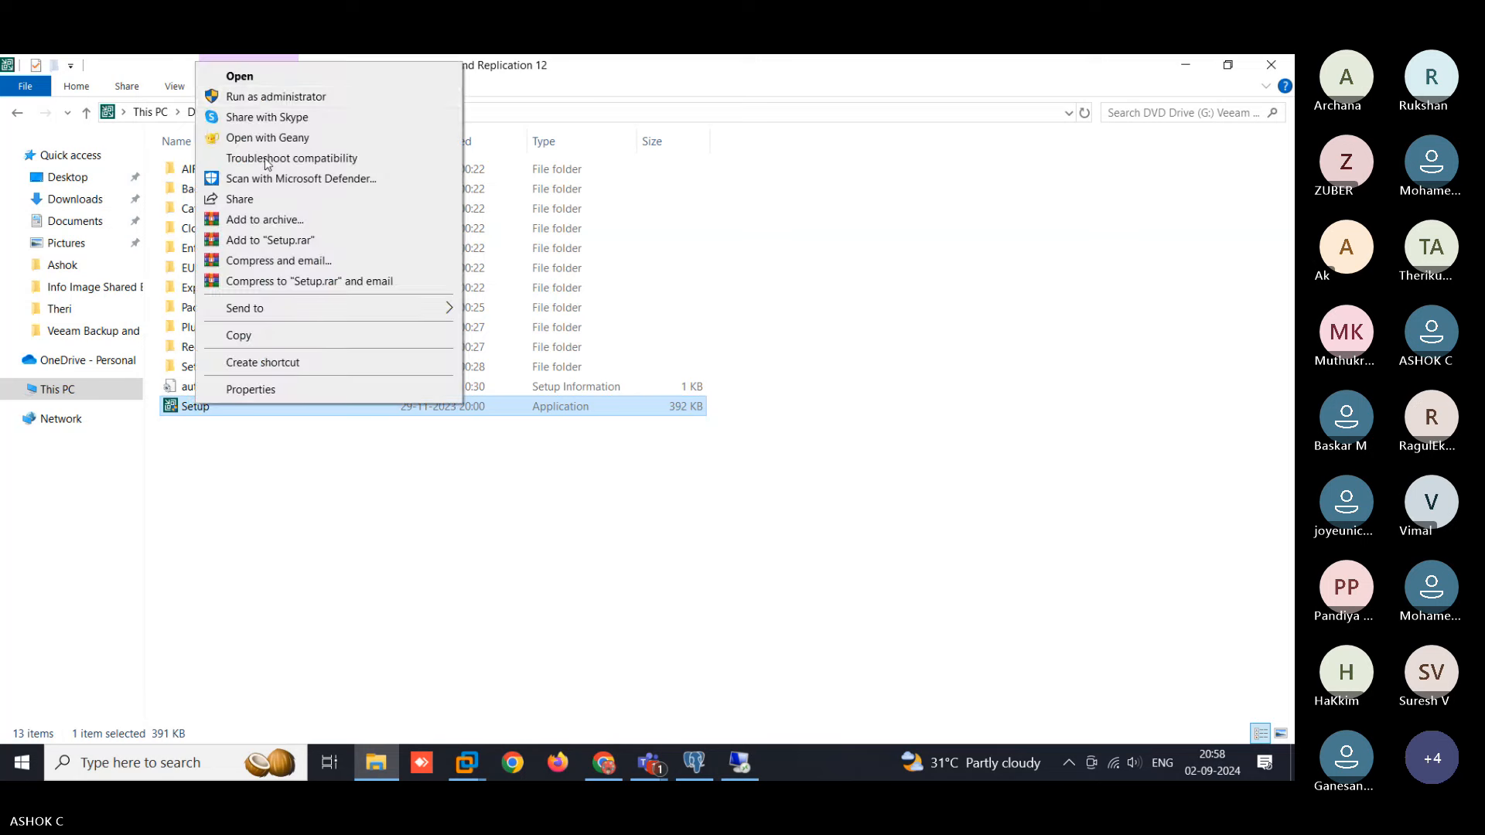
pyautogui.click(262, 97)
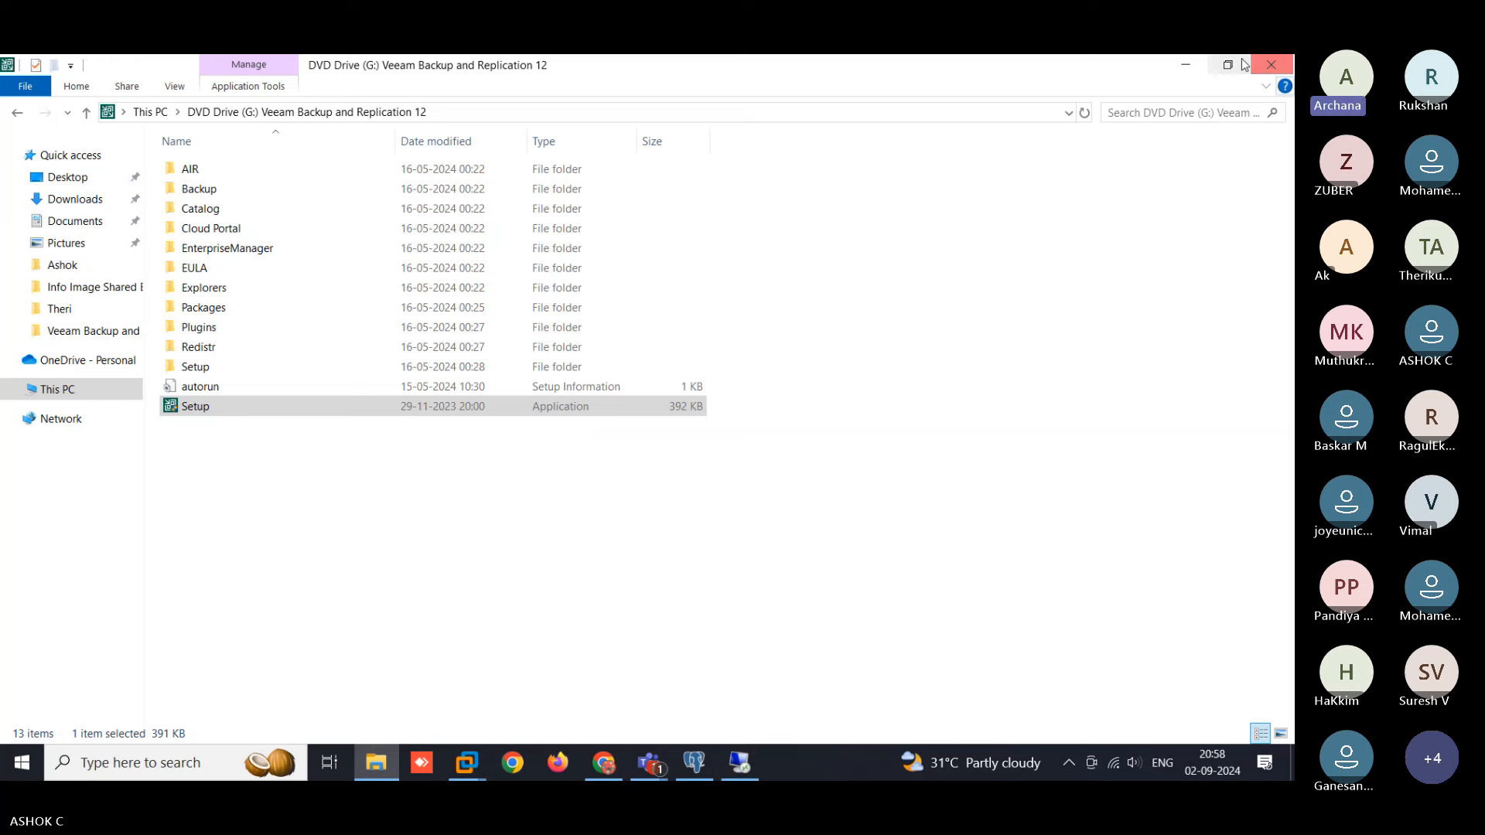
pyautogui.click(1189, 64)
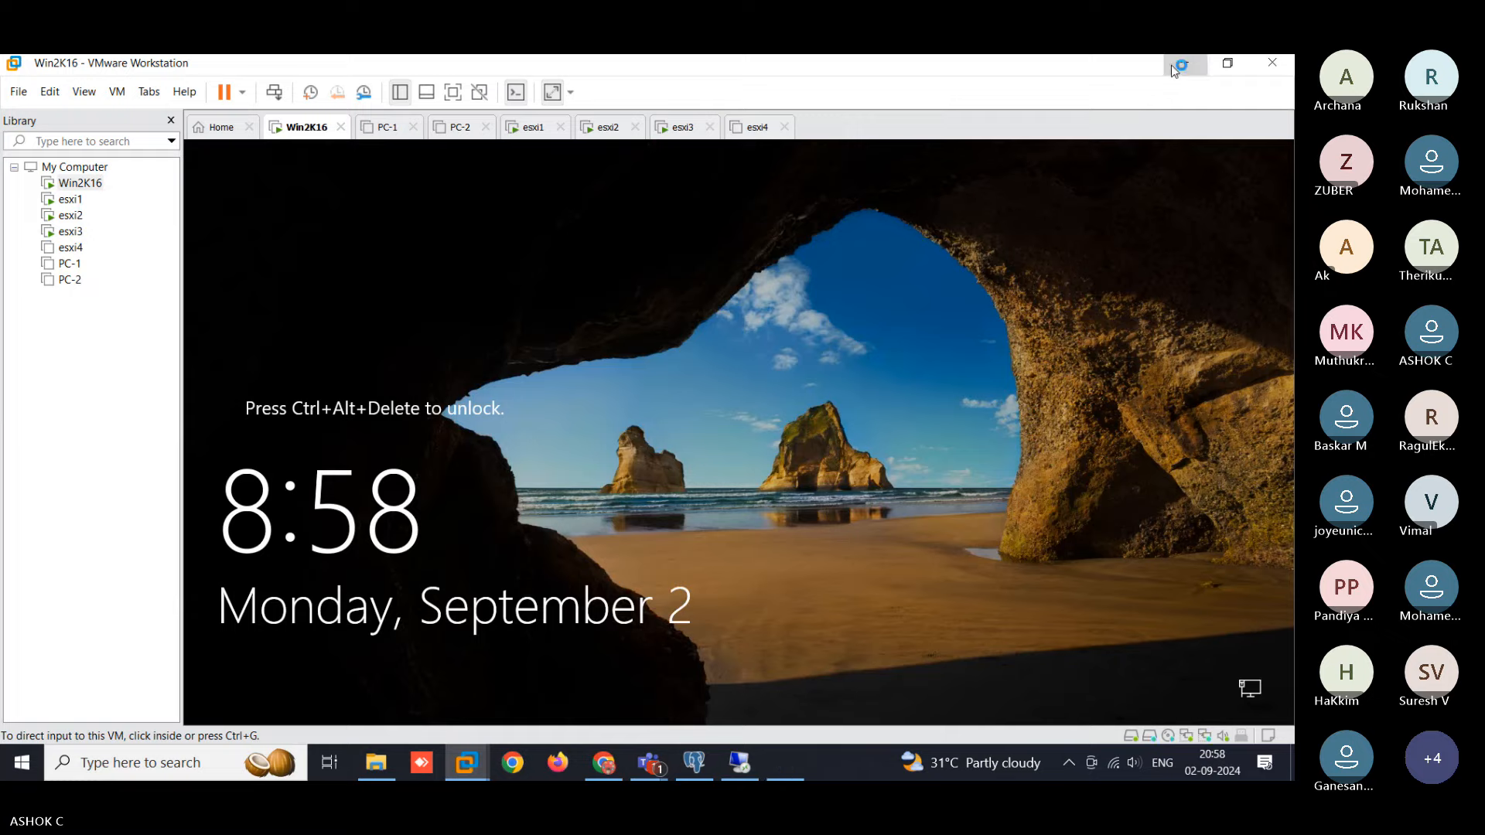
pyautogui.click(1184, 63)
# - Choose Install on the splash screen, then 'Install Veeam Backup & Replication' to reach the License Agreement
pyautogui.click(661, 615)
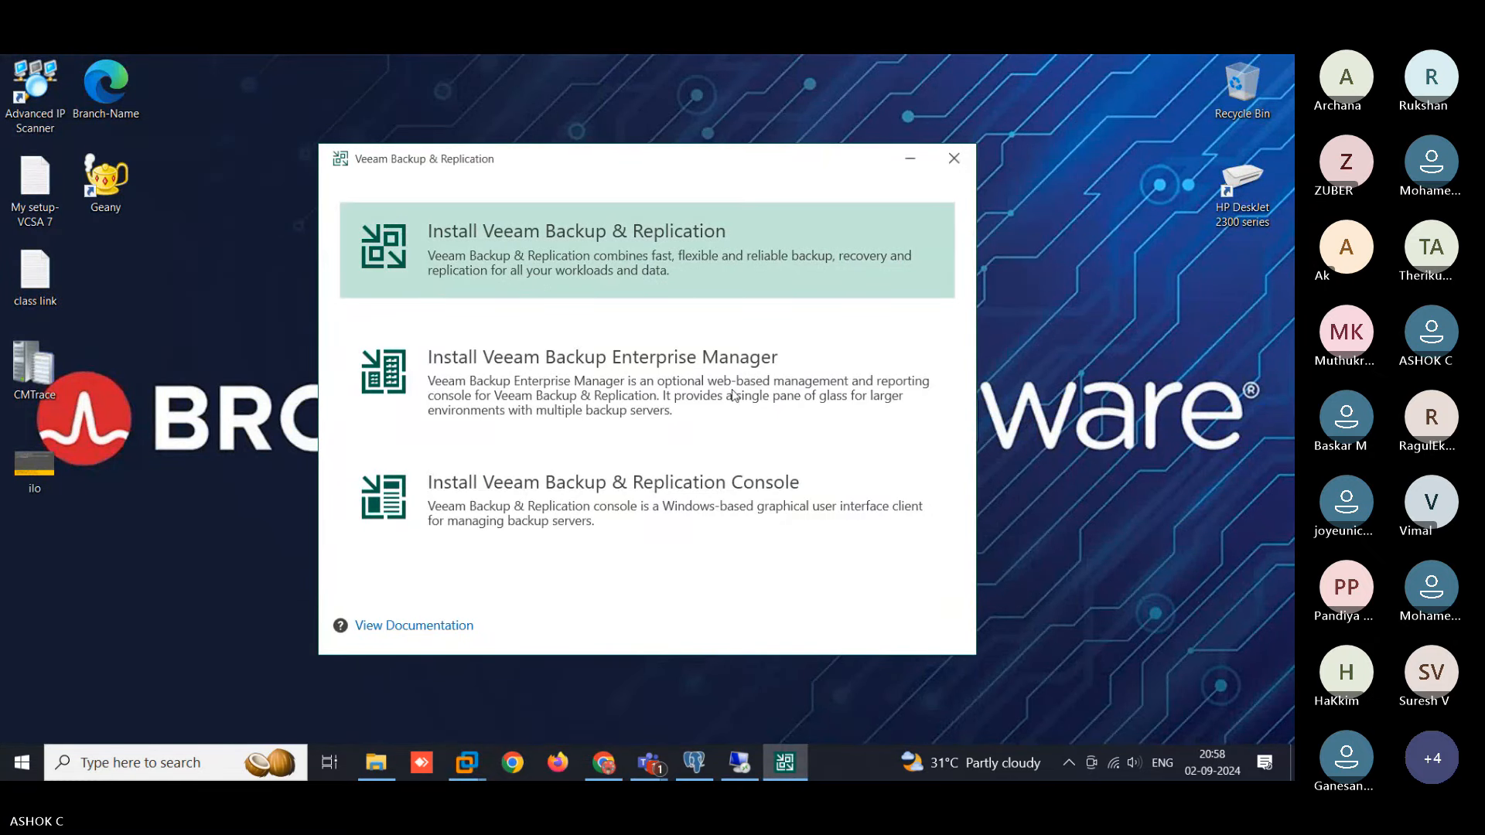
pyautogui.click(539, 235)
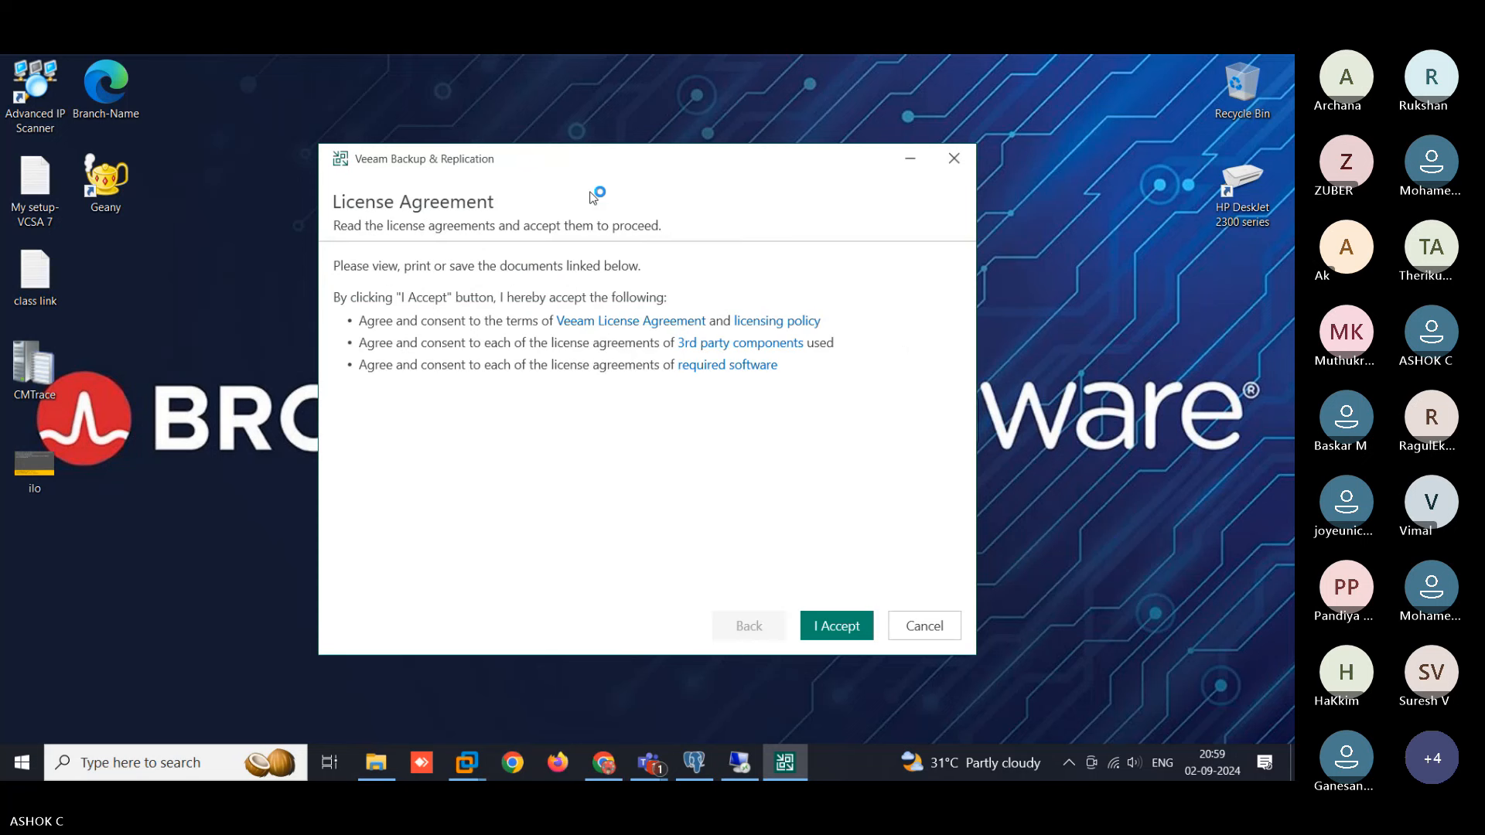
# - Accept the license agreements and proceed with the Community edition to Ready to Install
pyautogui.click(855, 626)
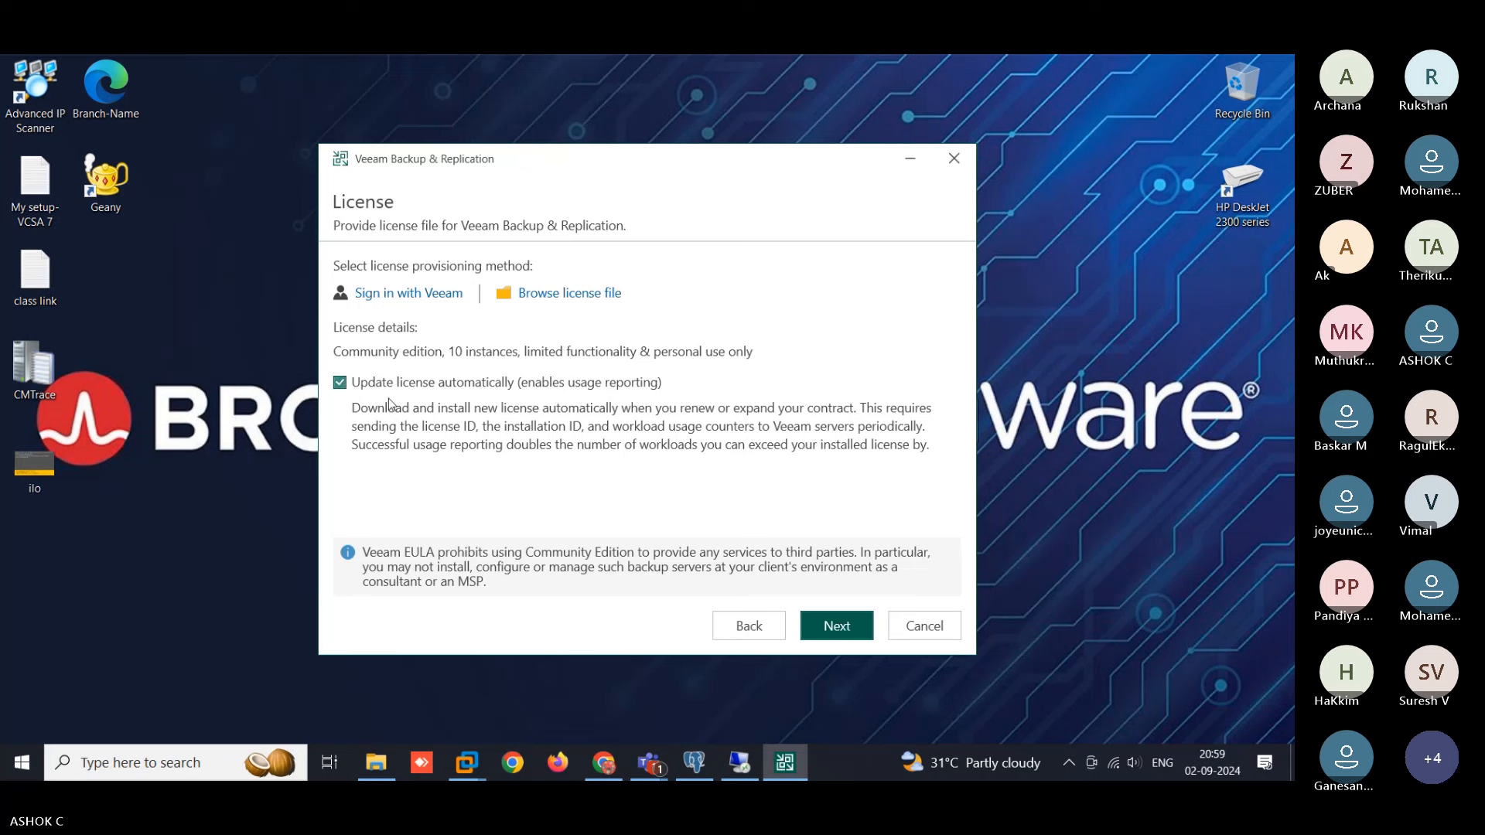
pyautogui.click(837, 626)
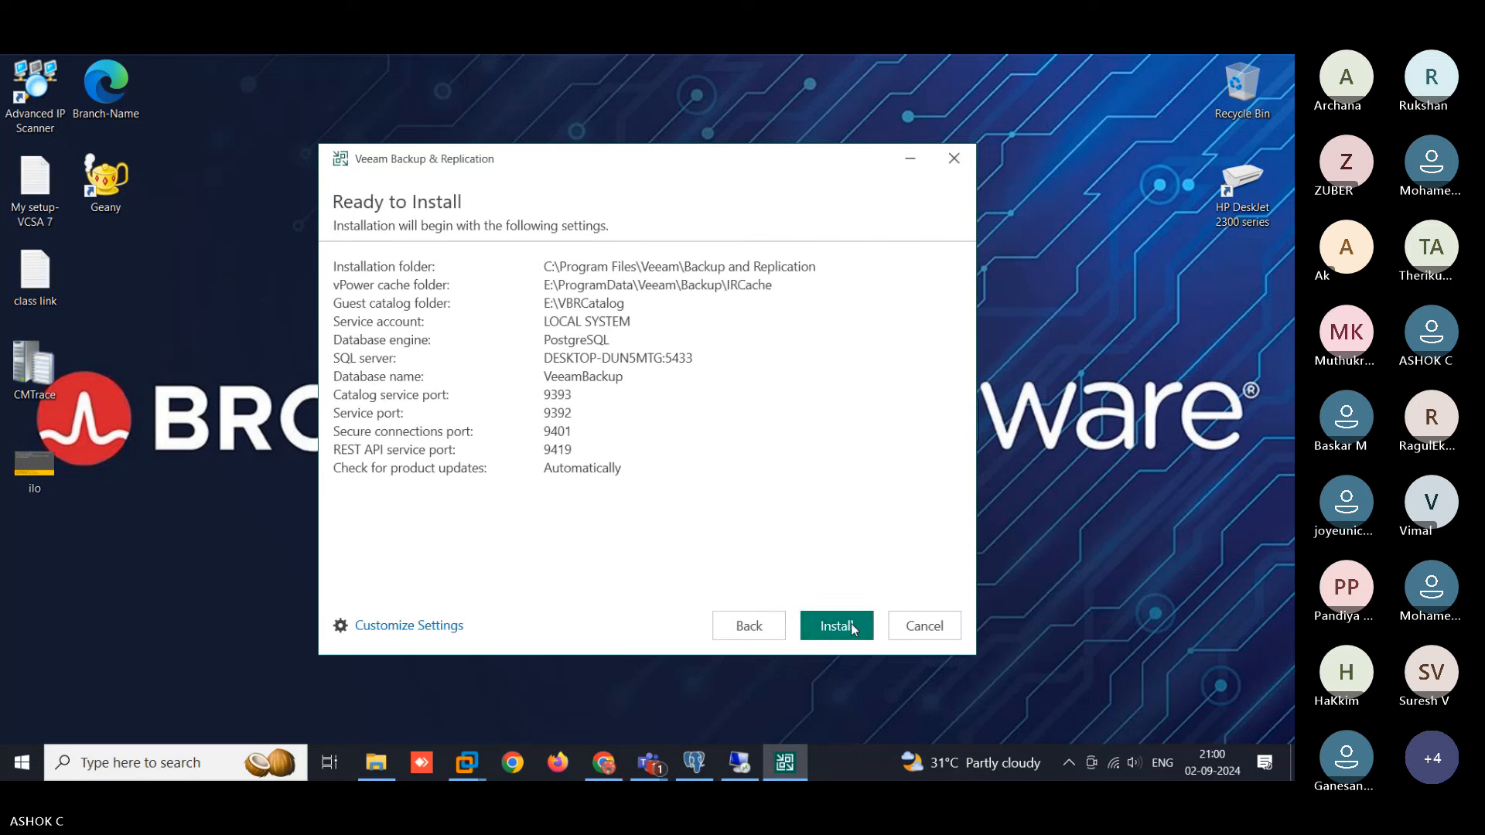
# - Start the installation, then switch to the pgAdmin 4 window with Alt+Tab
pyautogui.click(853, 628)
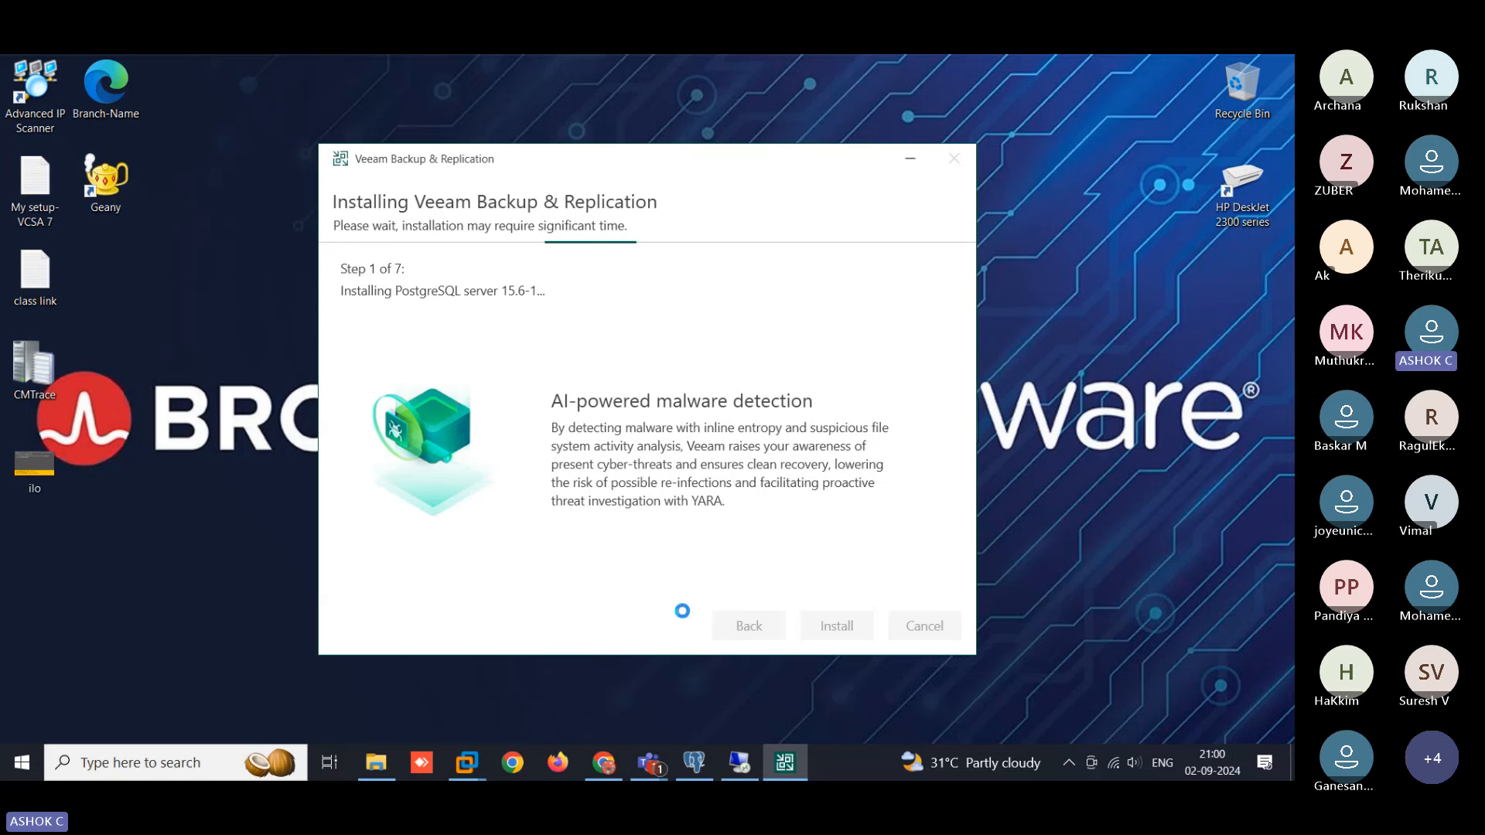
pyautogui.hotkey('alt', 'Tab')
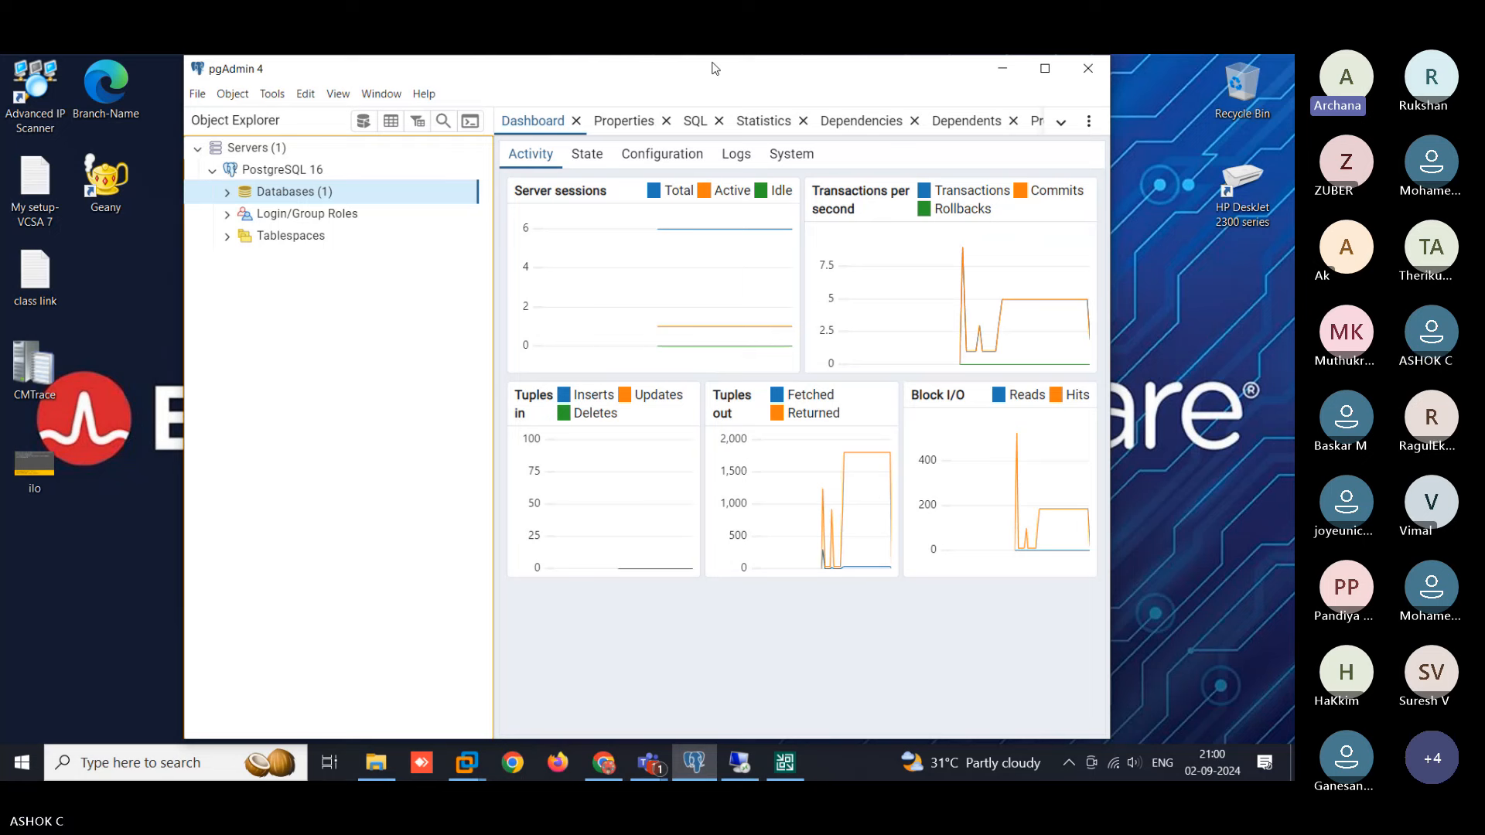
# - Minimize pgAdmin 4, search 'pg' in Start, then return to the Veeam installer at step 1 of 7
pyautogui.click(1002, 68)
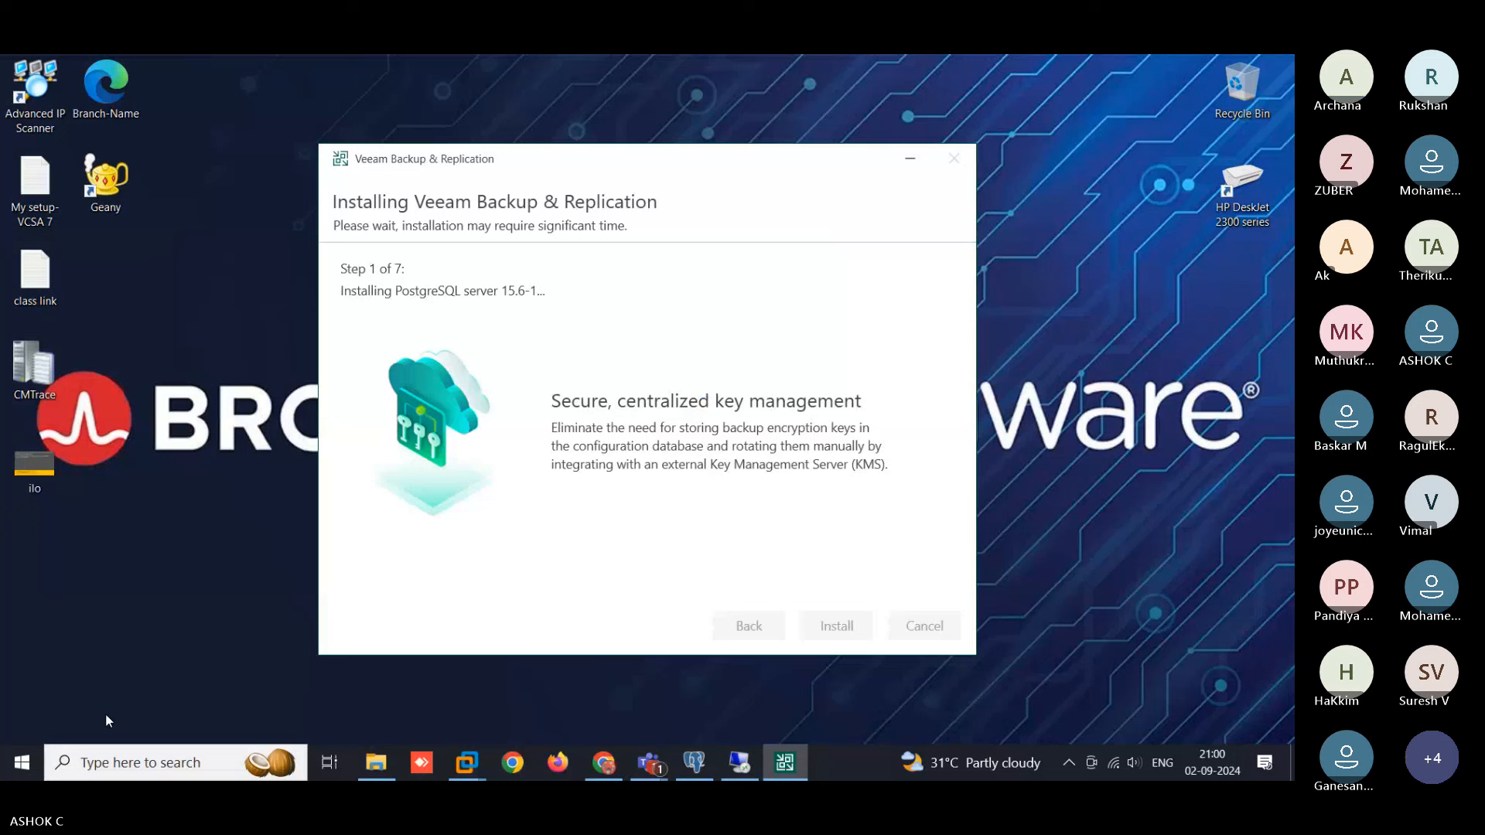
pyautogui.click(22, 762)
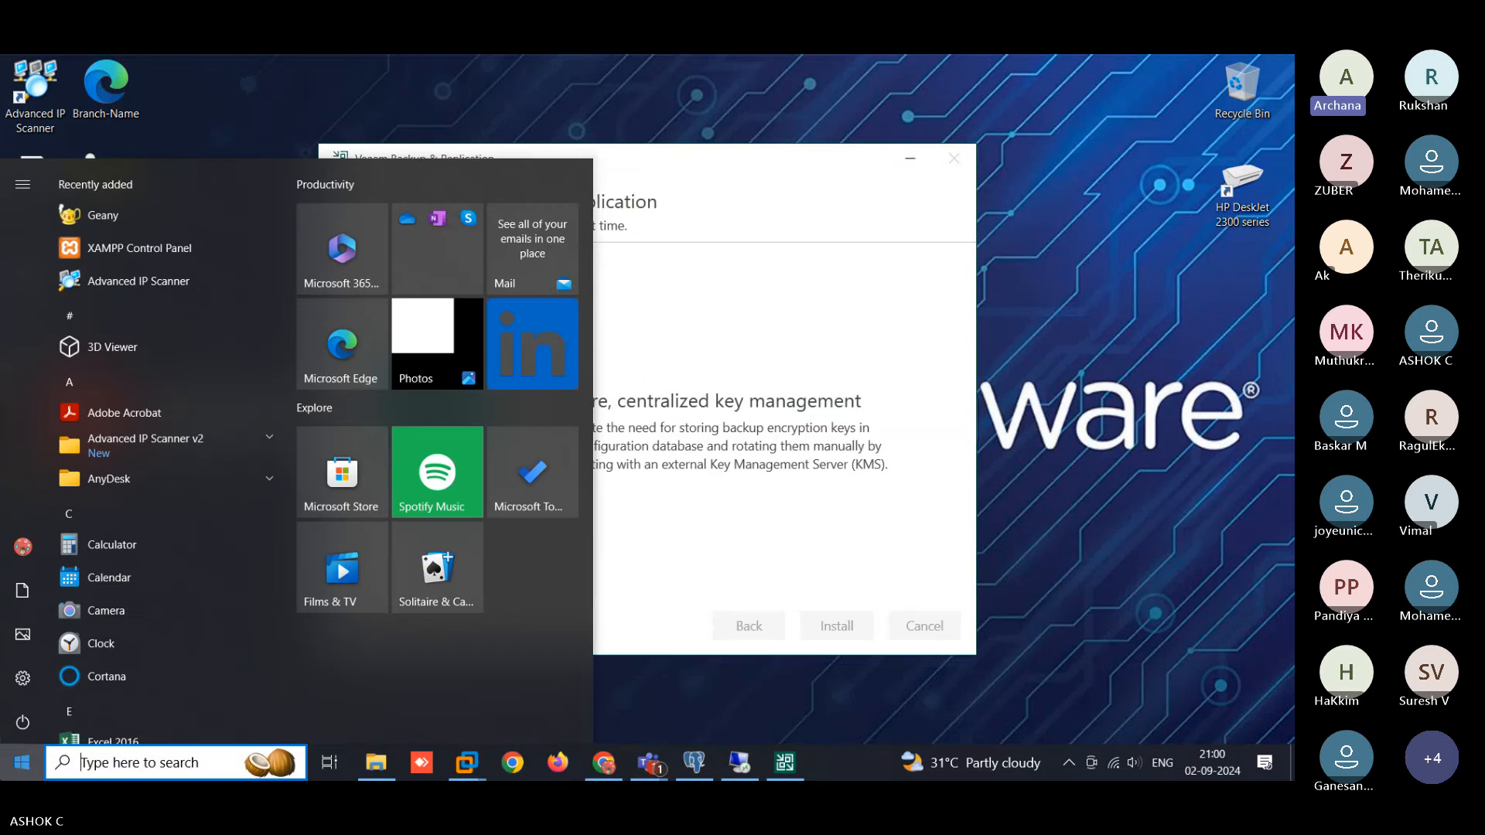
pyautogui.write('p')
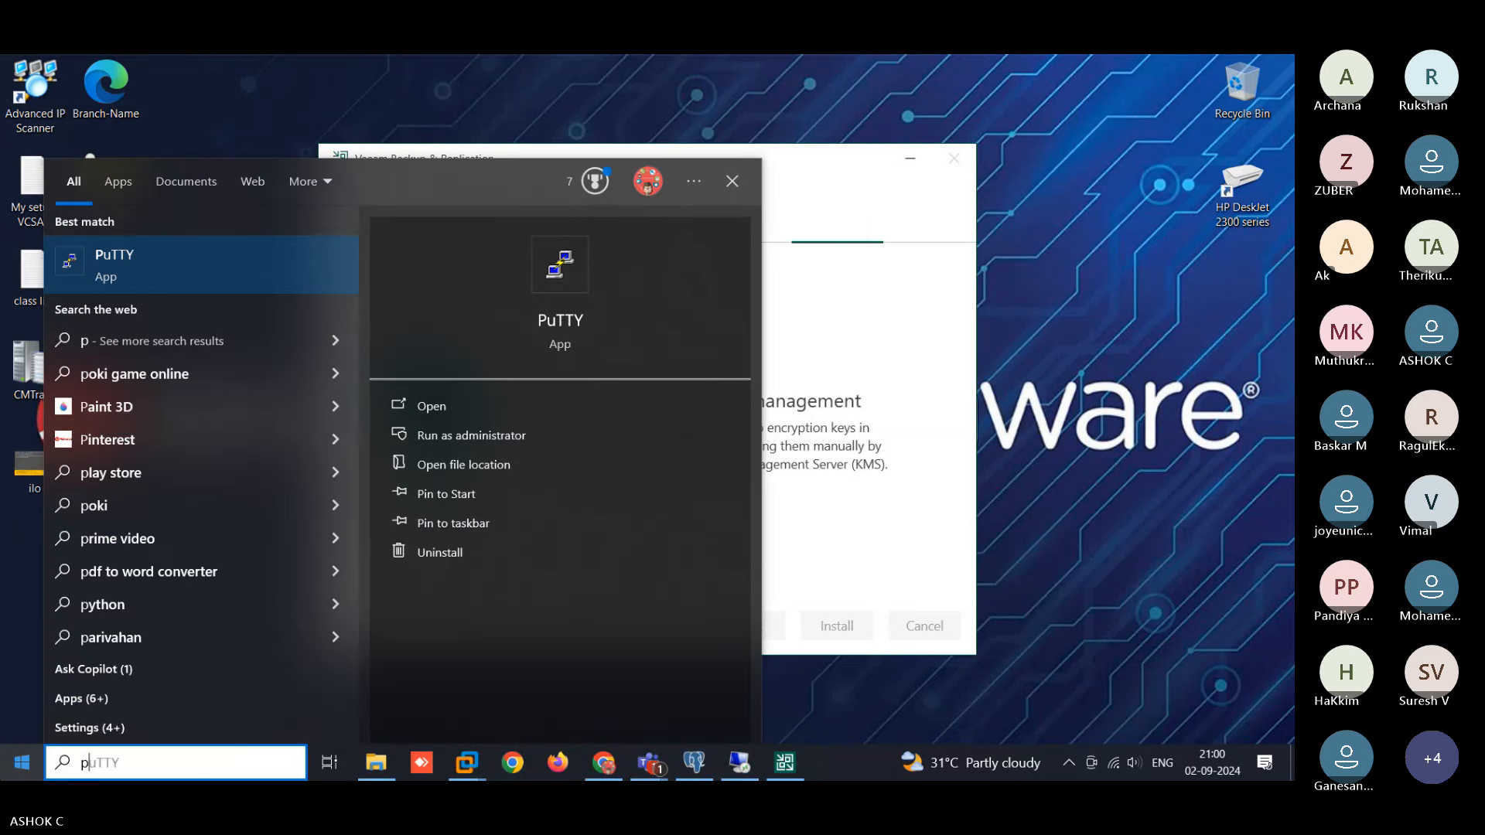
pyautogui.write('g')
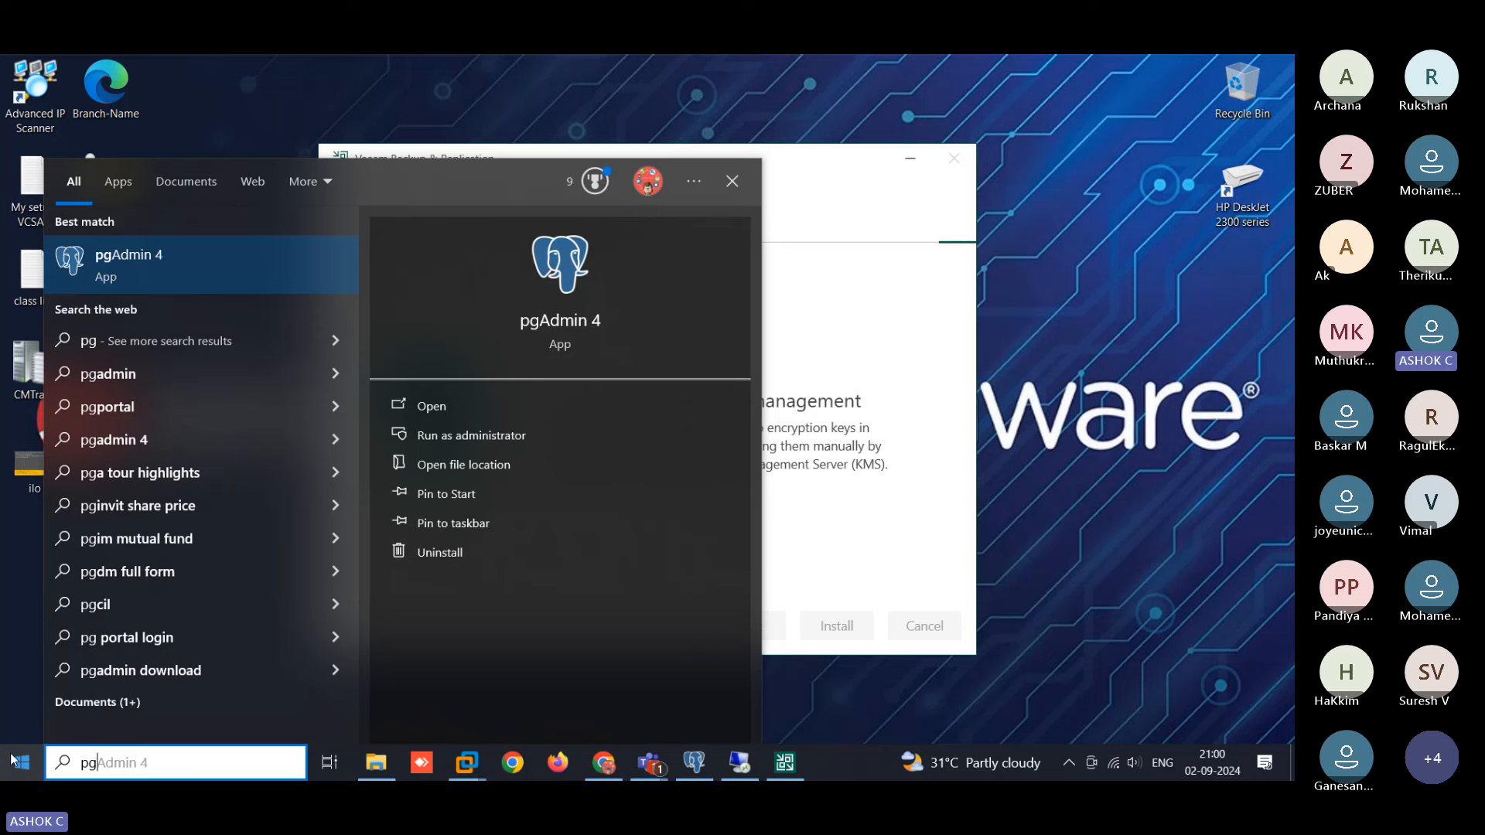
pyautogui.click(820, 197)
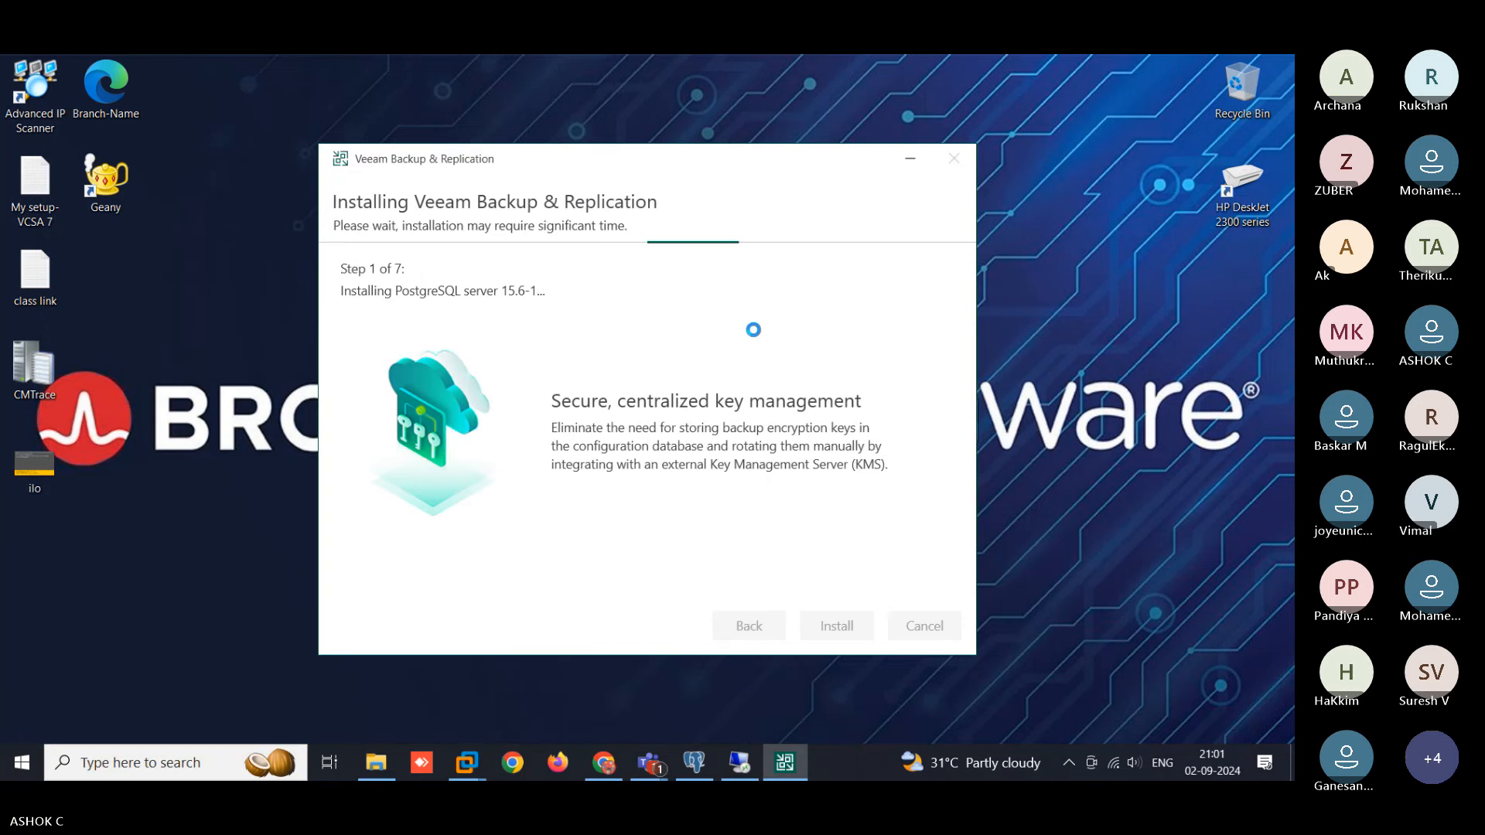
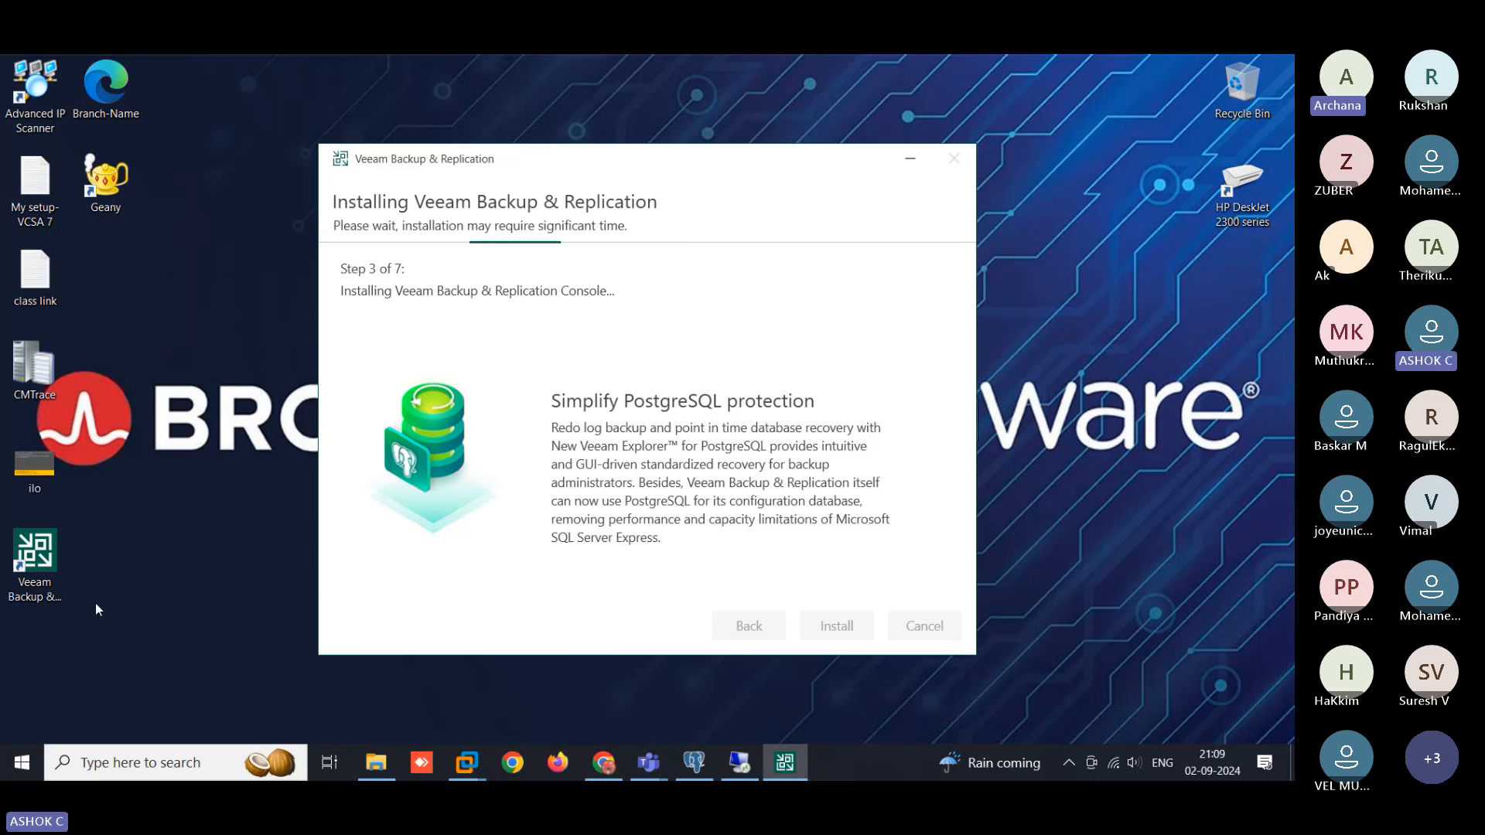
# - Run the Veeam installation through to step 7 of 7, where services are being started
pyautogui.click(58, 578)
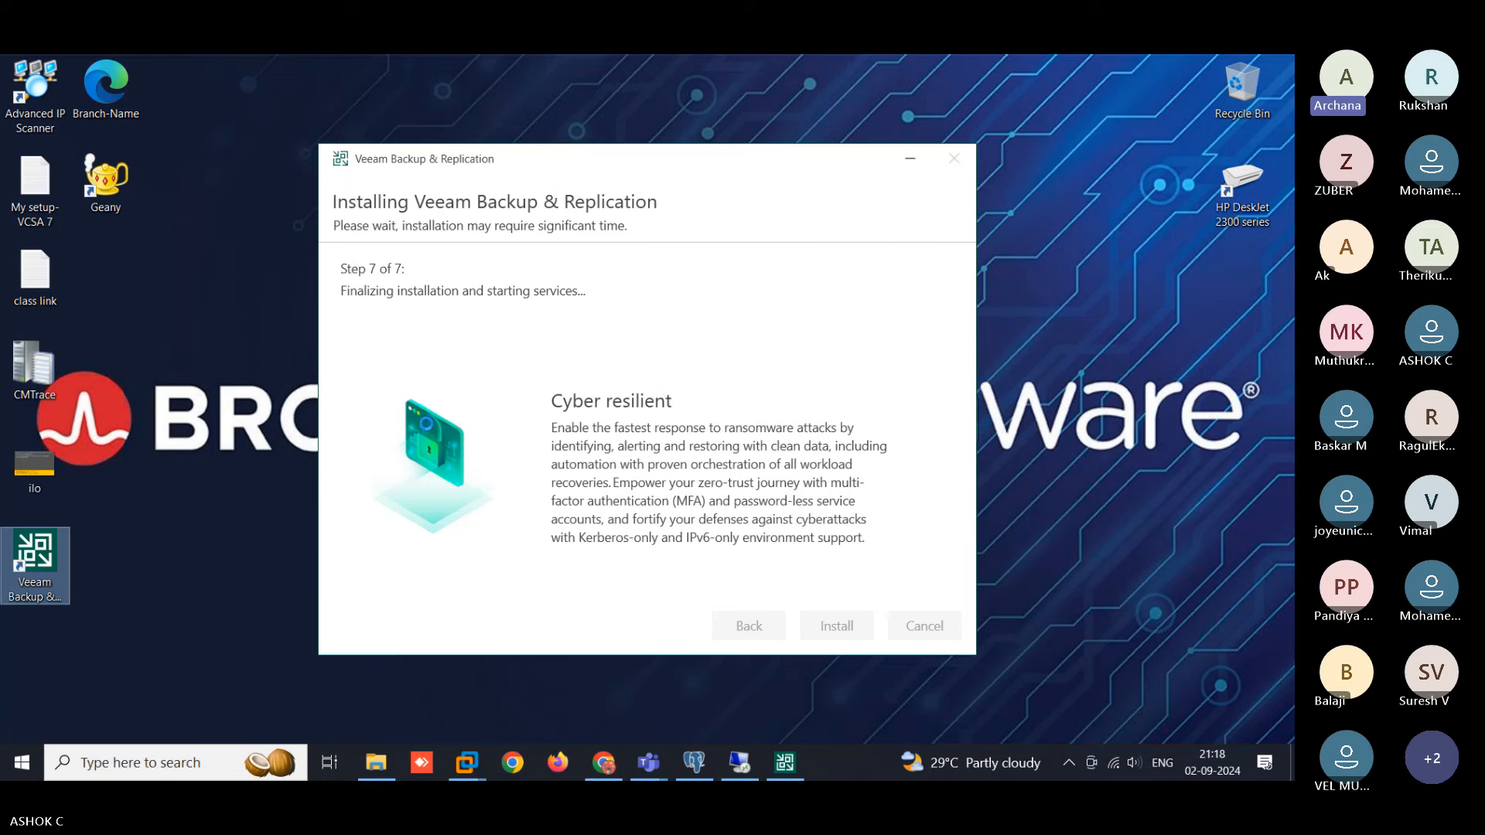
# - Open E:\VMware Course-Techi Theri\Software\Veeam Backup and replication in File Explorer, then minimize it
pyautogui.click(385, 775)
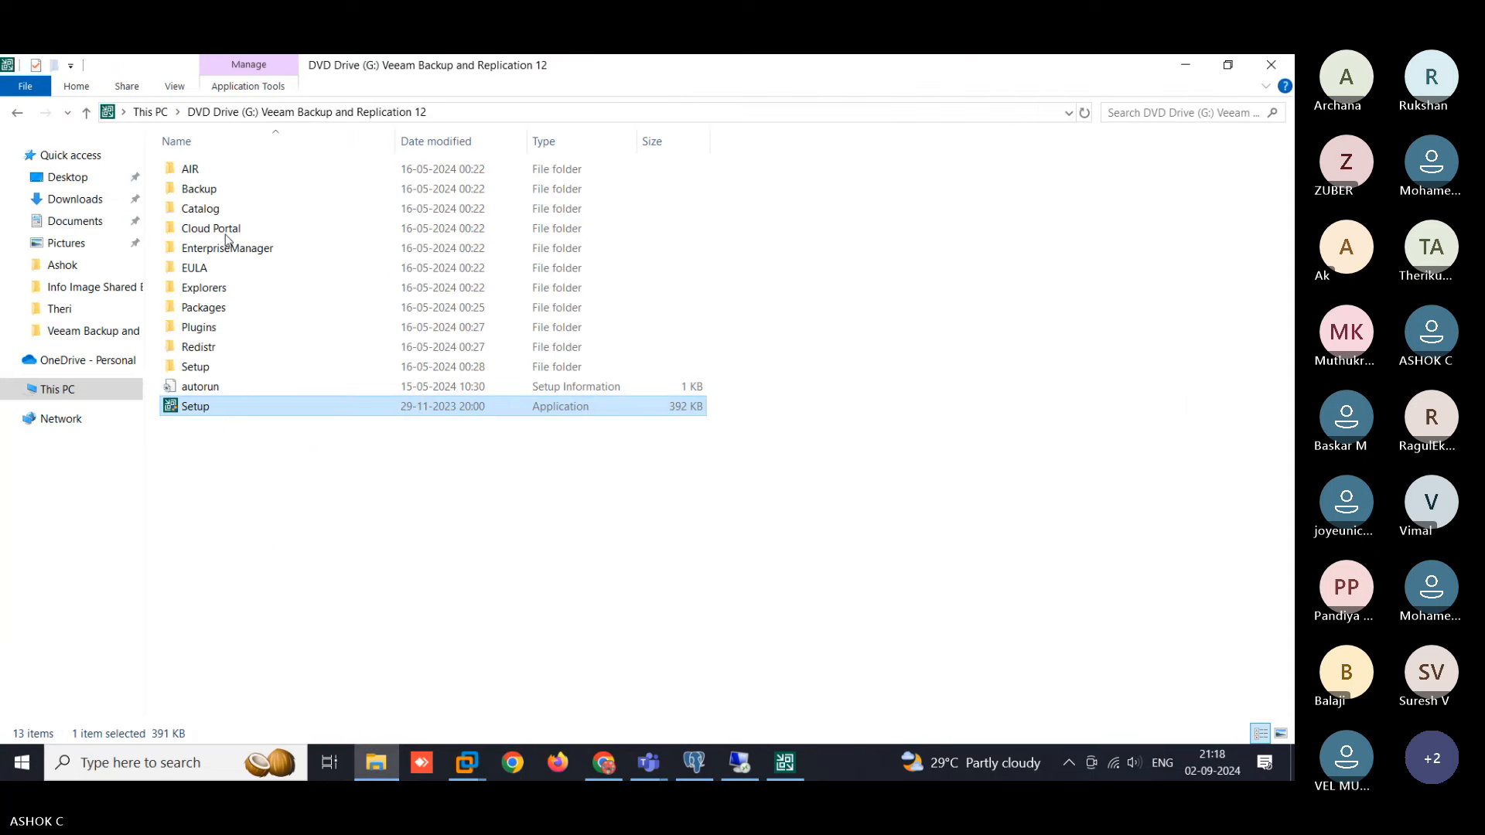
pyautogui.click(83, 390)
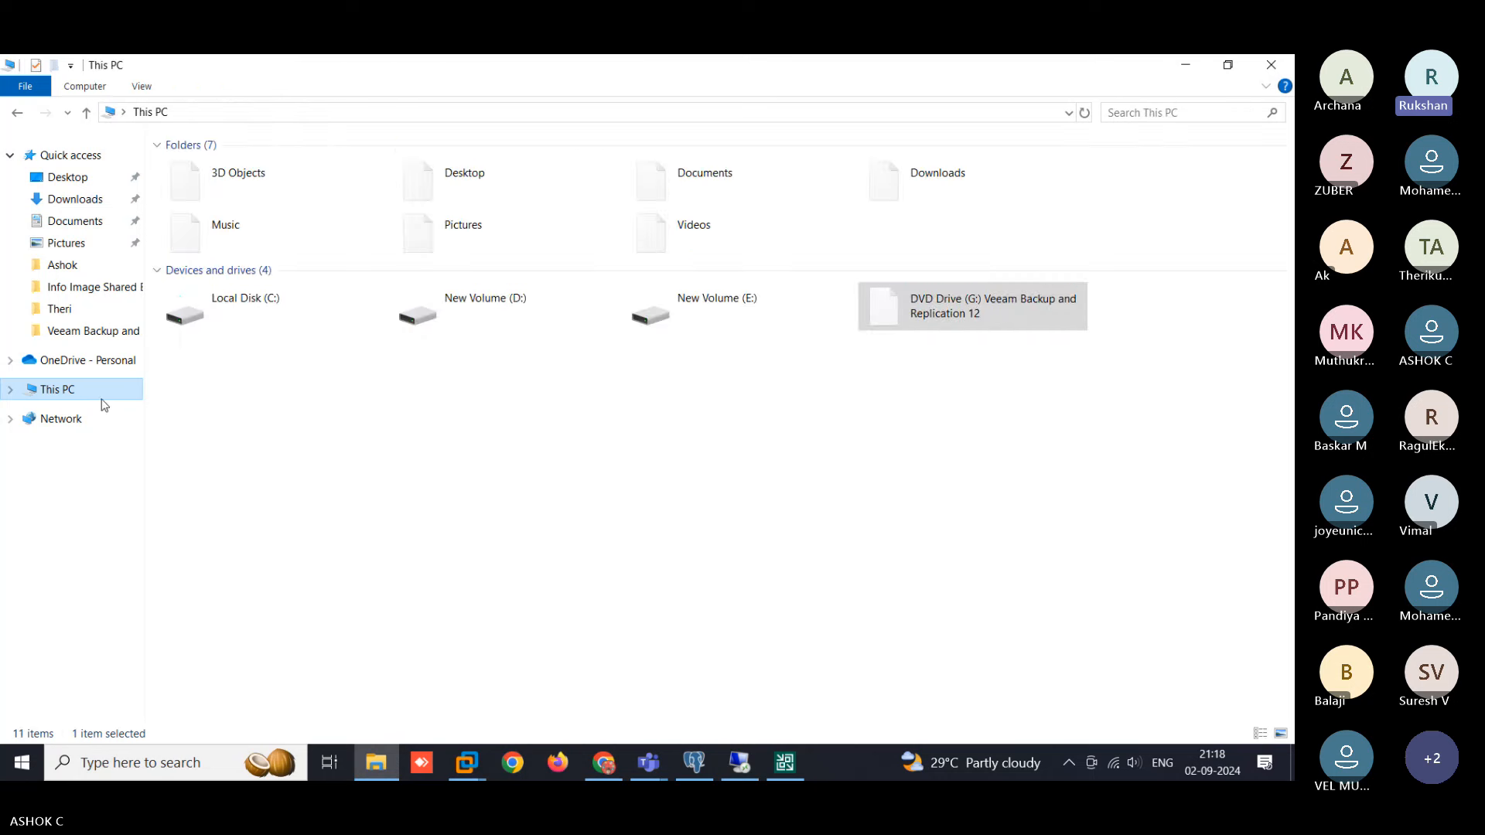
pyautogui.doubleClick(729, 310)
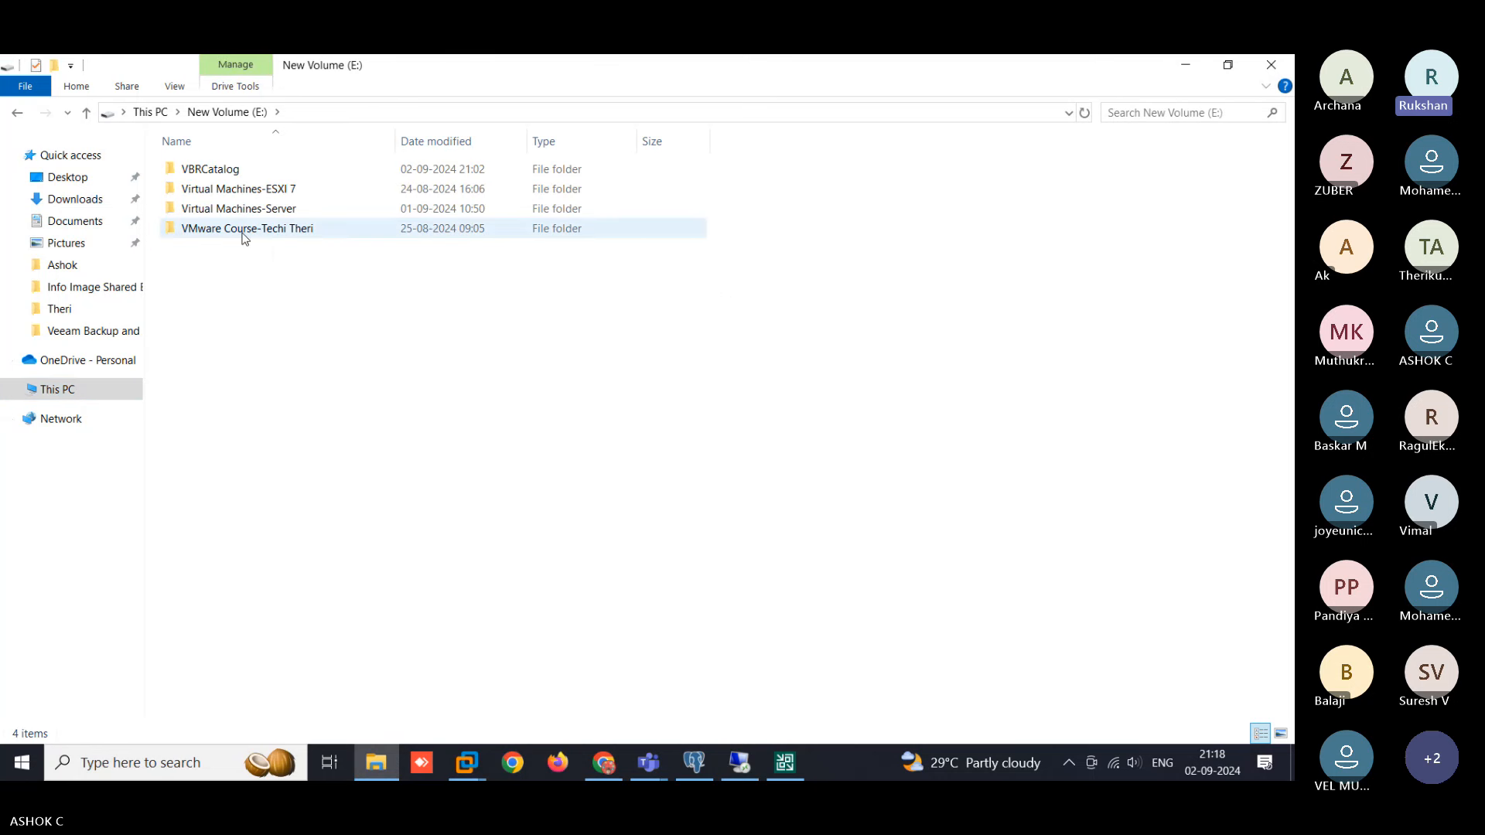
pyautogui.doubleClick(238, 229)
pyautogui.doubleClick(225, 211)
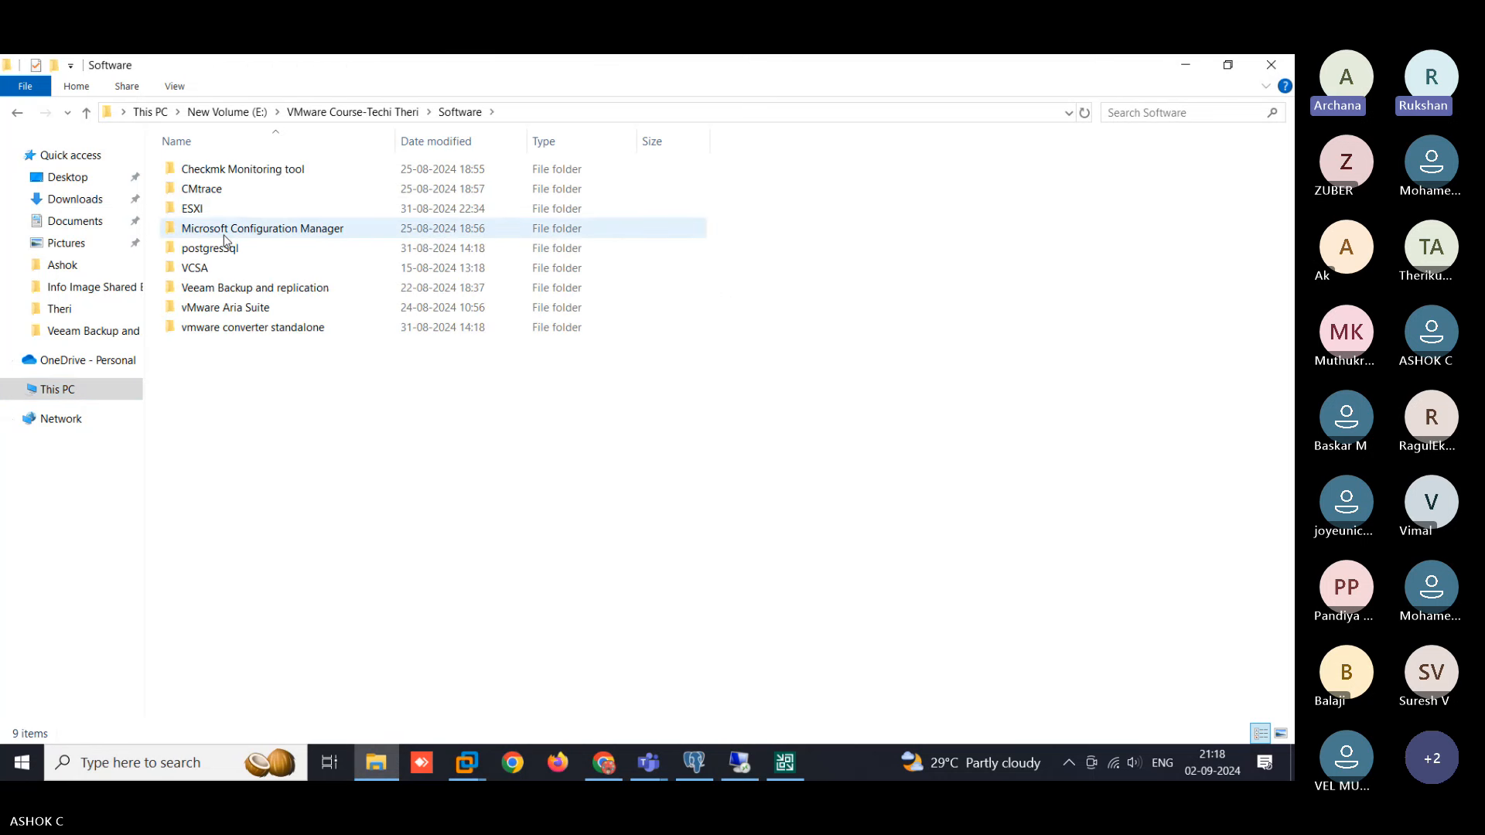
pyautogui.doubleClick(237, 288)
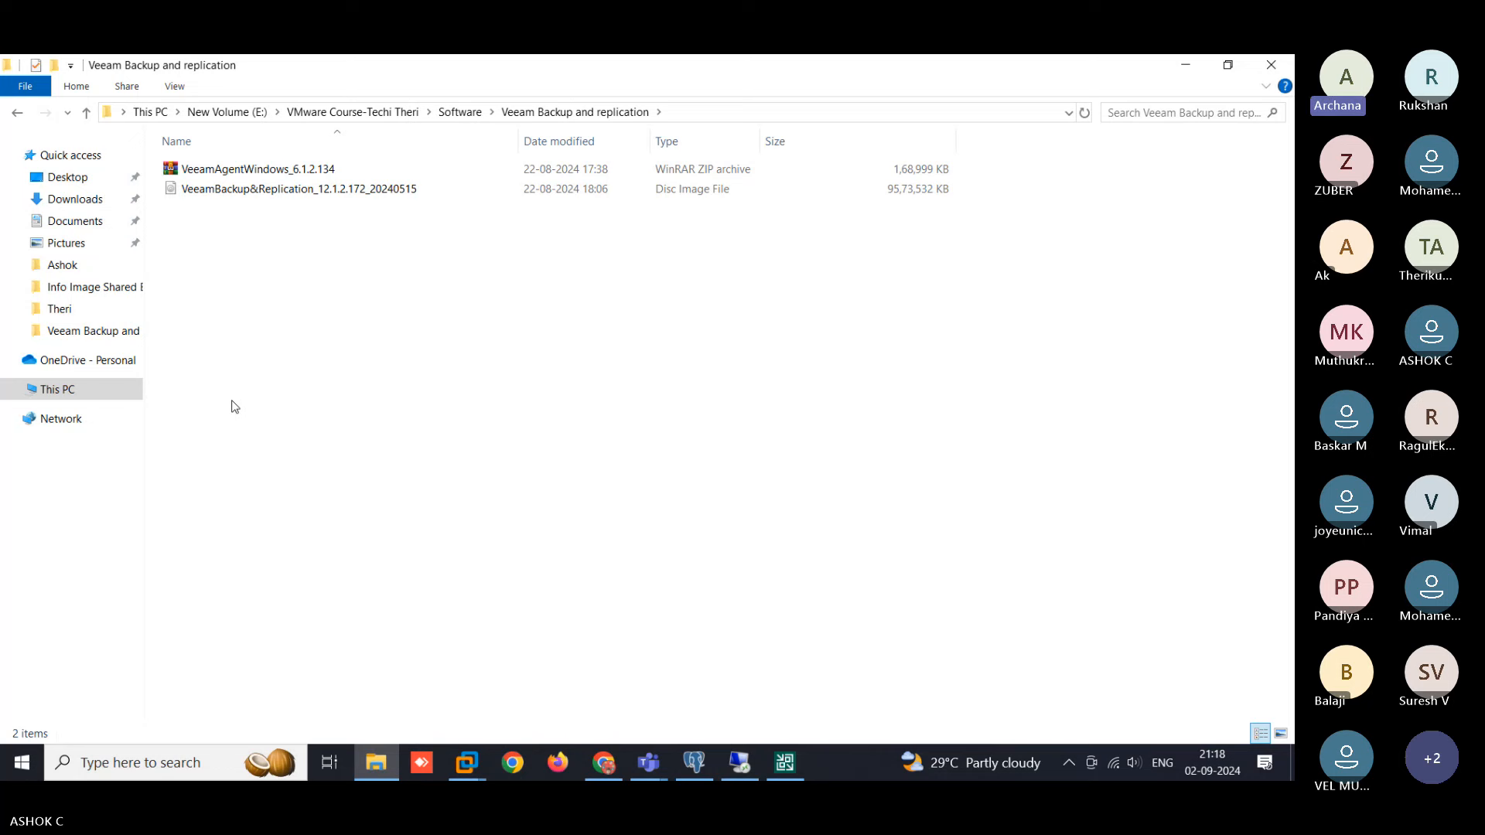
pyautogui.click(1185, 64)
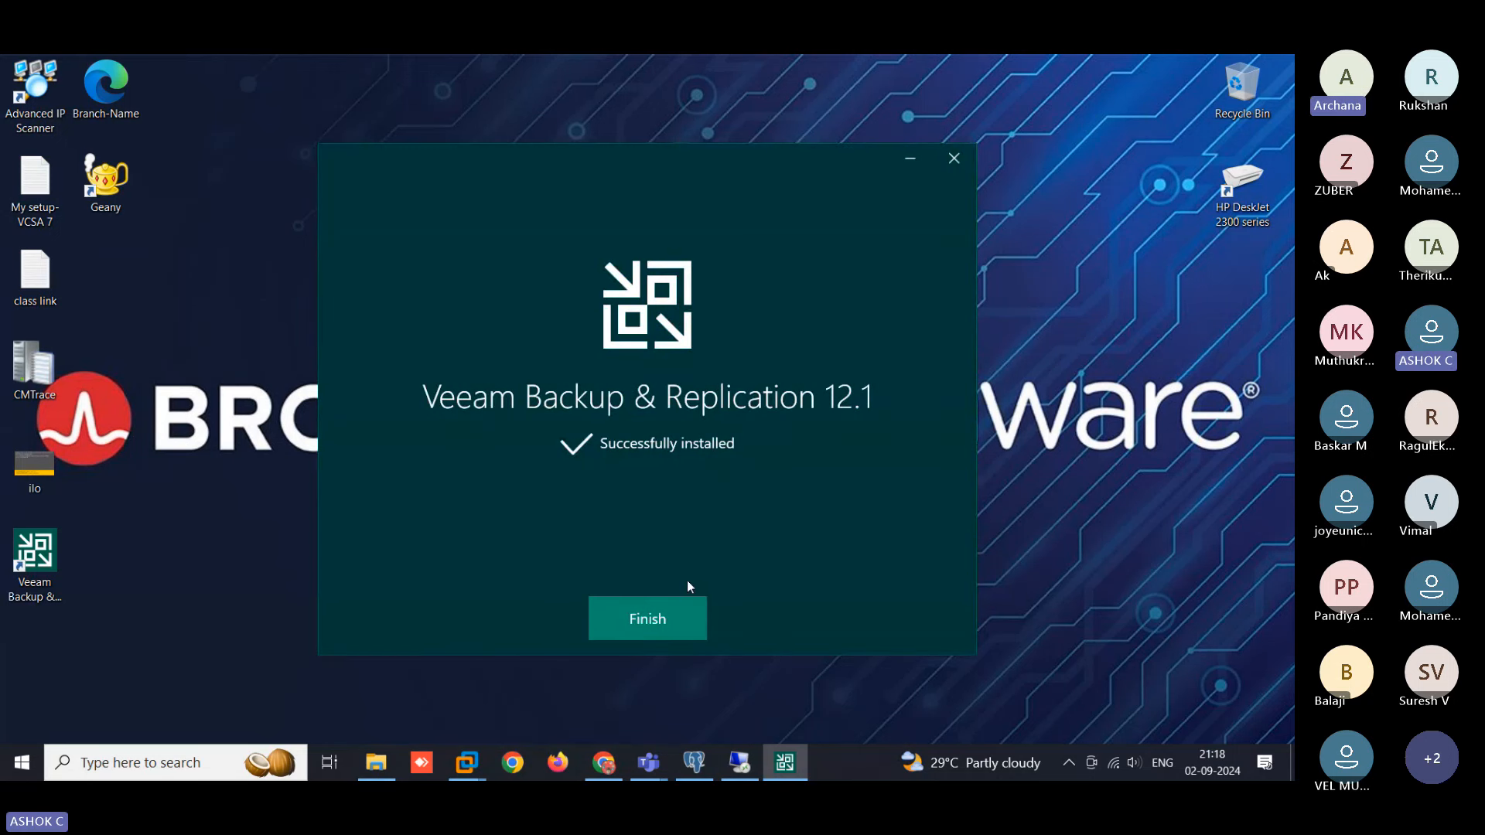
# - Finish the 12.1 installer, refresh the desktop and launch the Veeam Backup & Replication console
pyautogui.click(658, 631)
pyautogui.rightClick(571, 332)
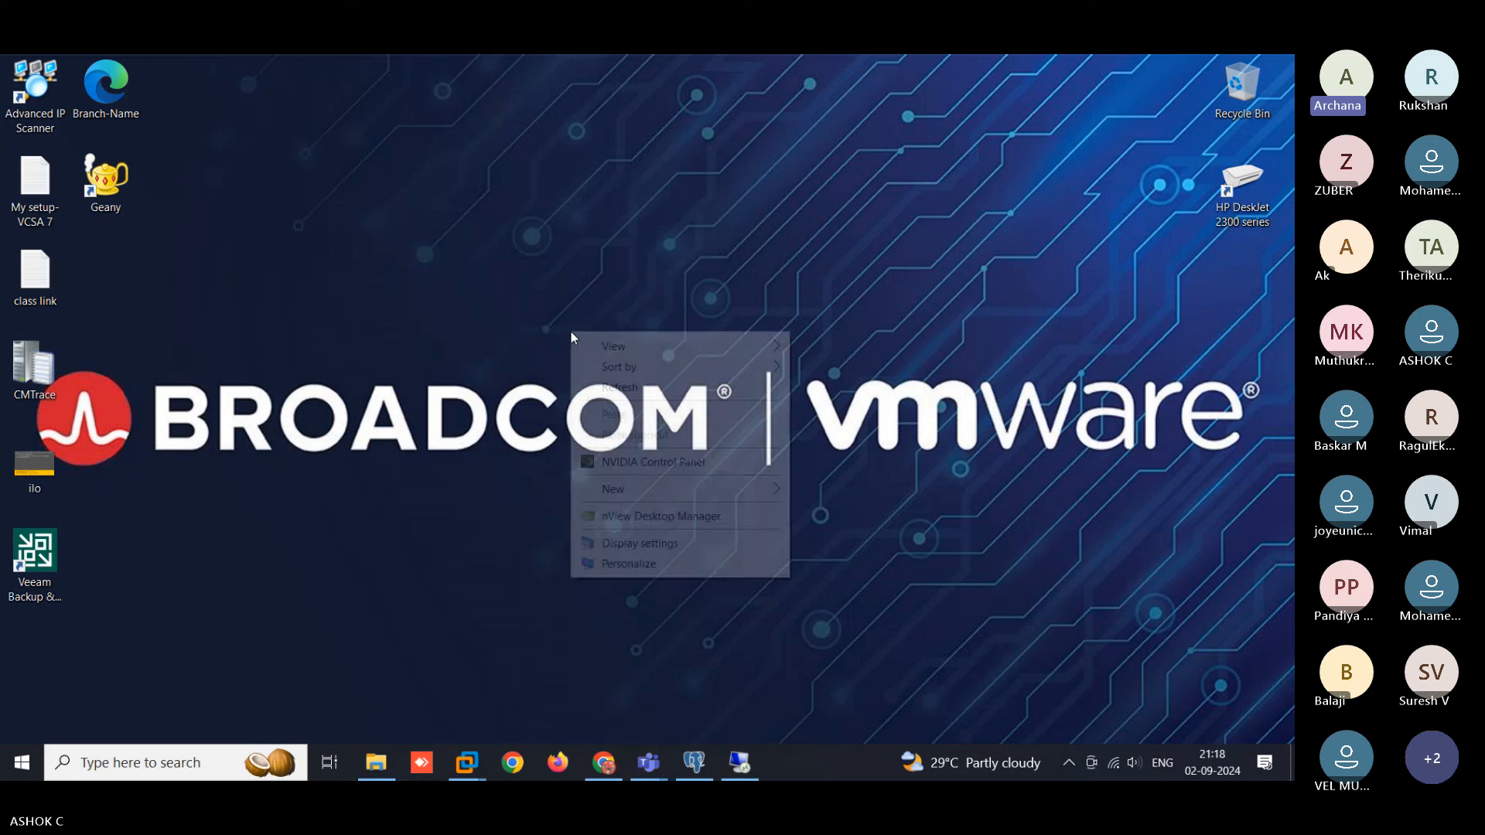
pyautogui.click(613, 387)
pyautogui.rightClick(501, 314)
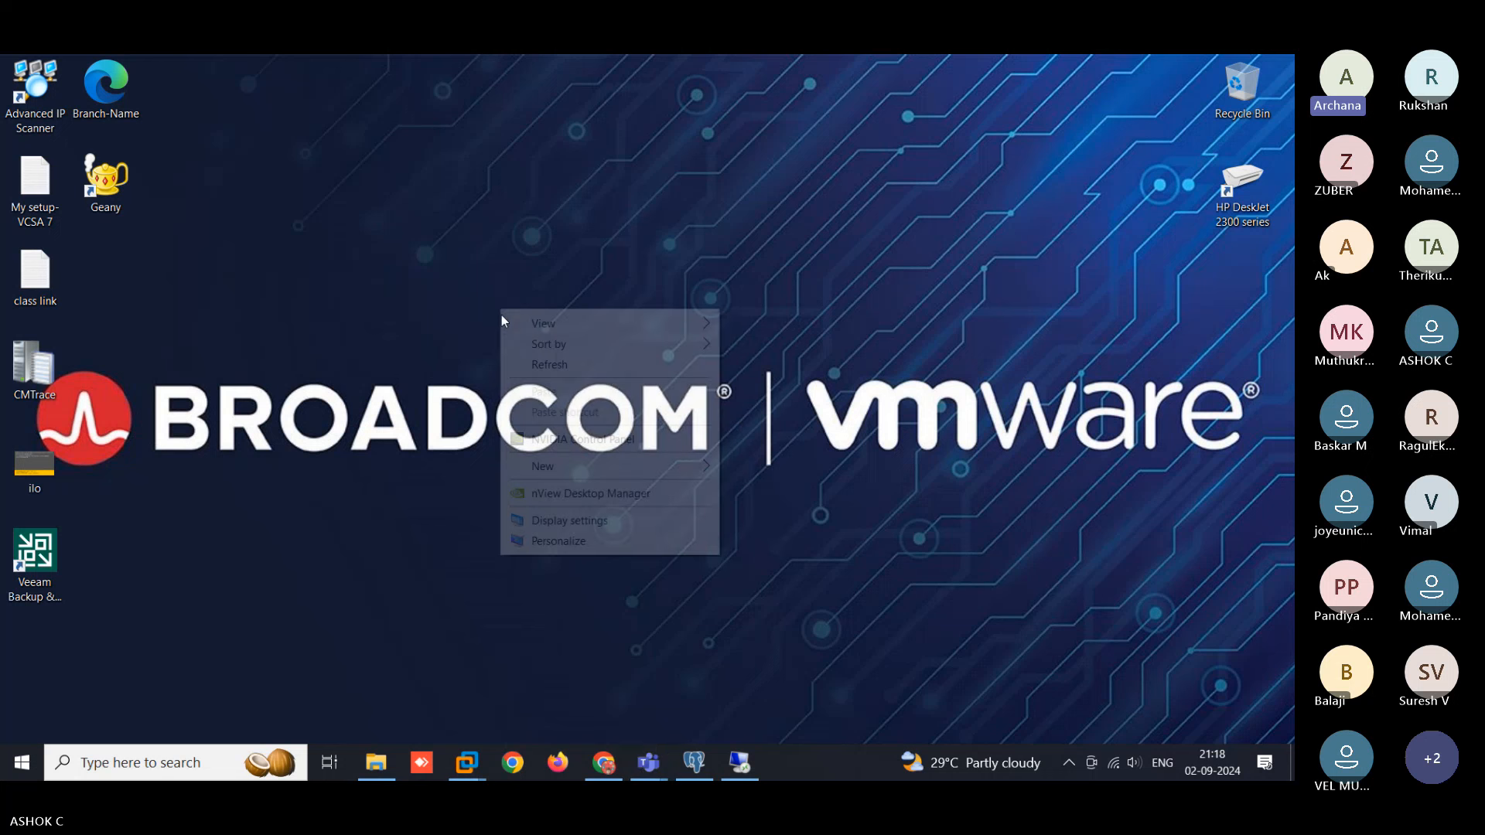
pyautogui.click(543, 365)
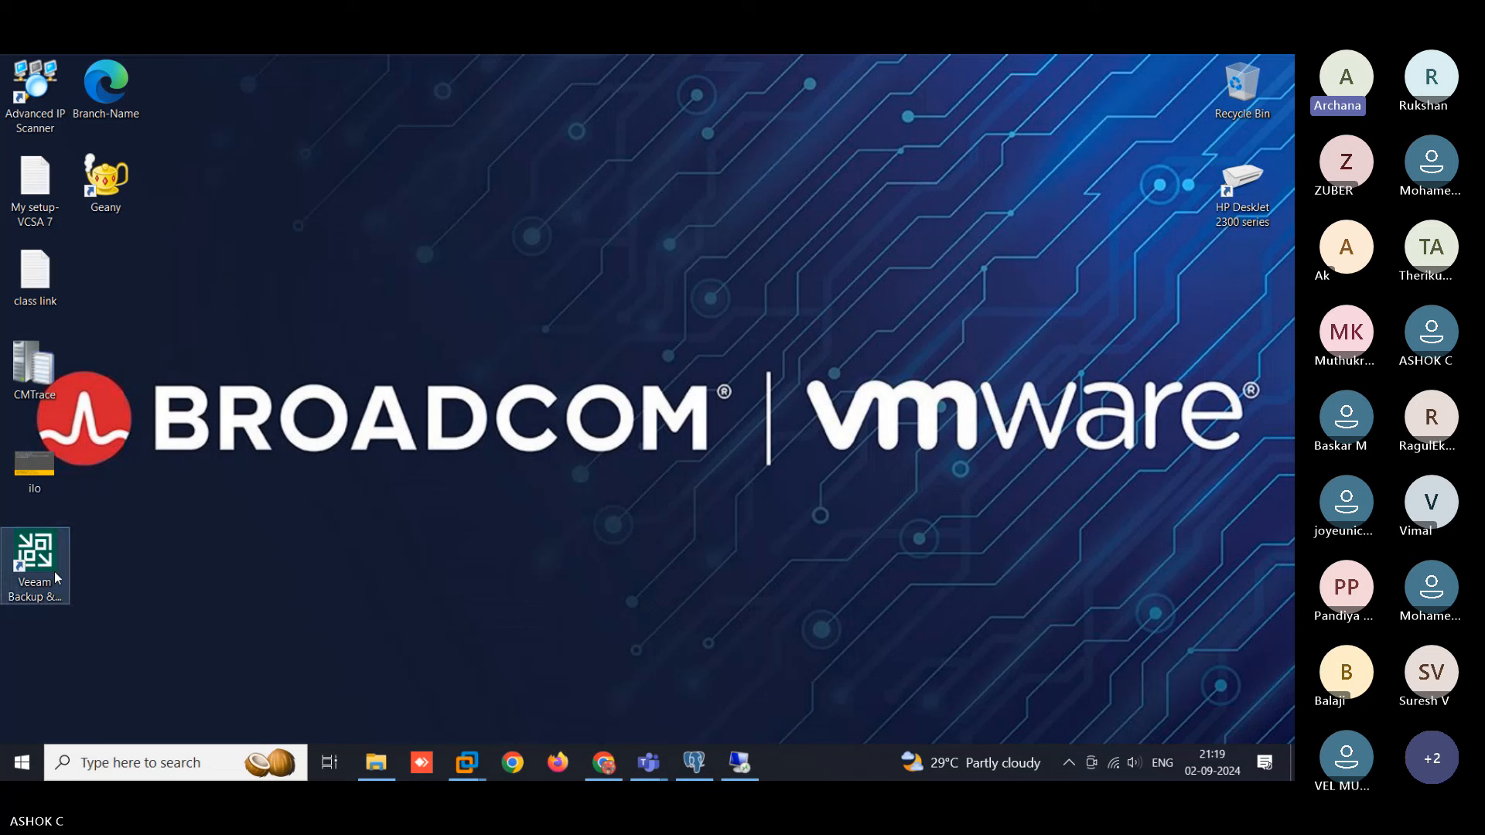
pyautogui.doubleClick(35, 557)
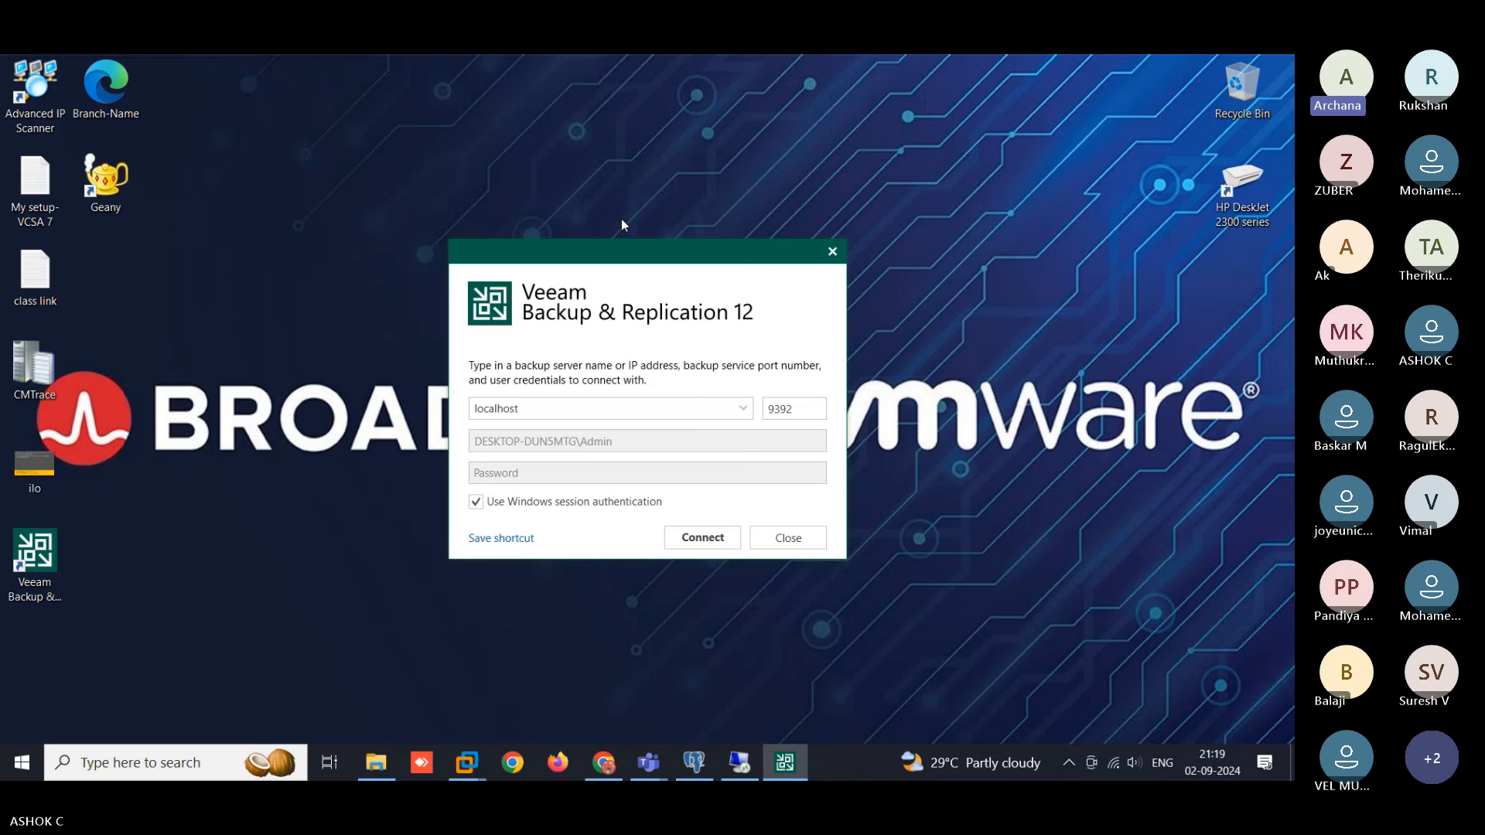
# - Connect to the localhost backup server on port 9392 with Windows session authentication
pyautogui.click(628, 409)
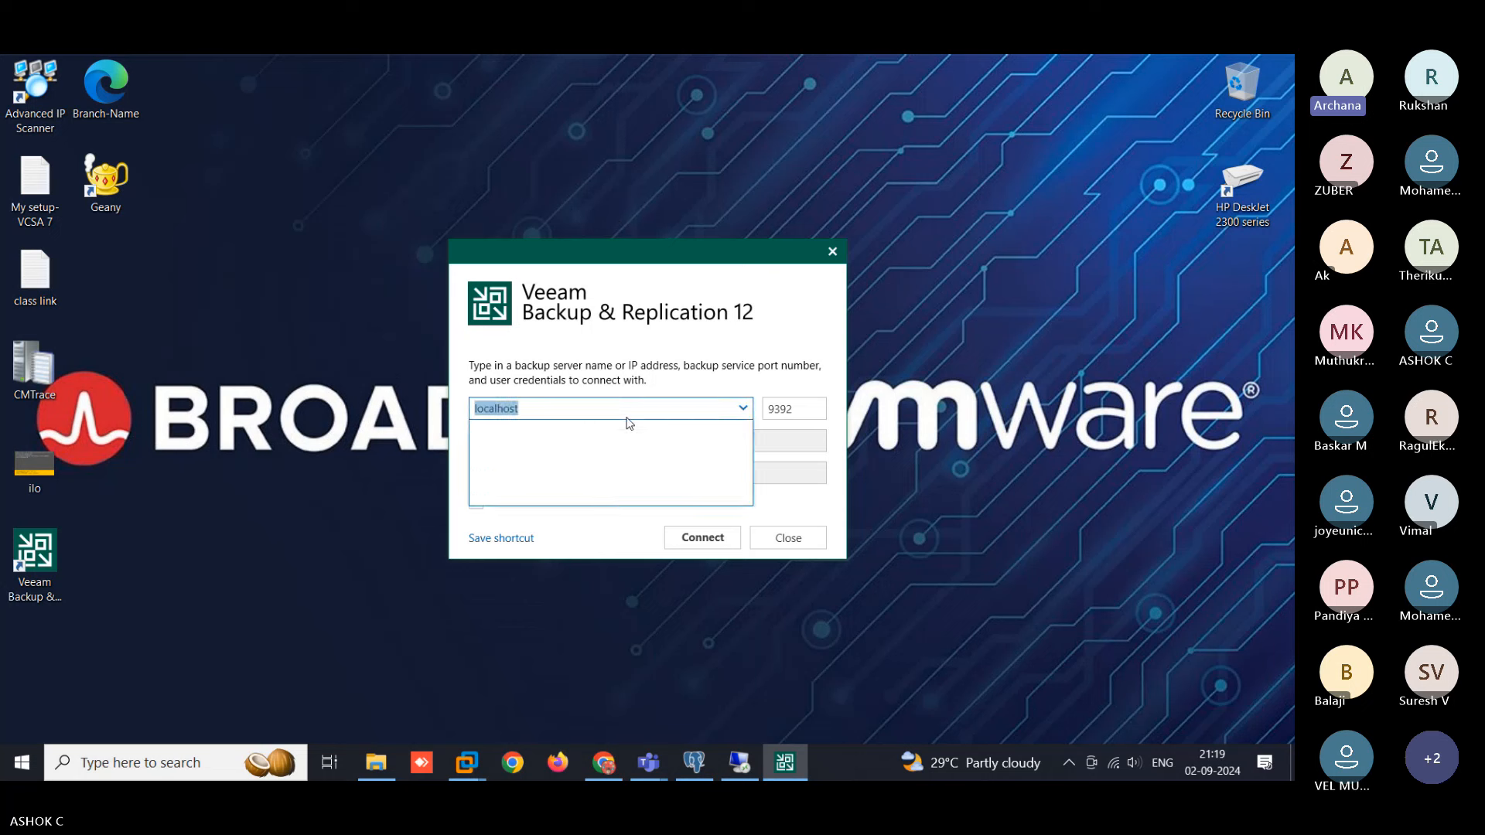
pyautogui.click(629, 422)
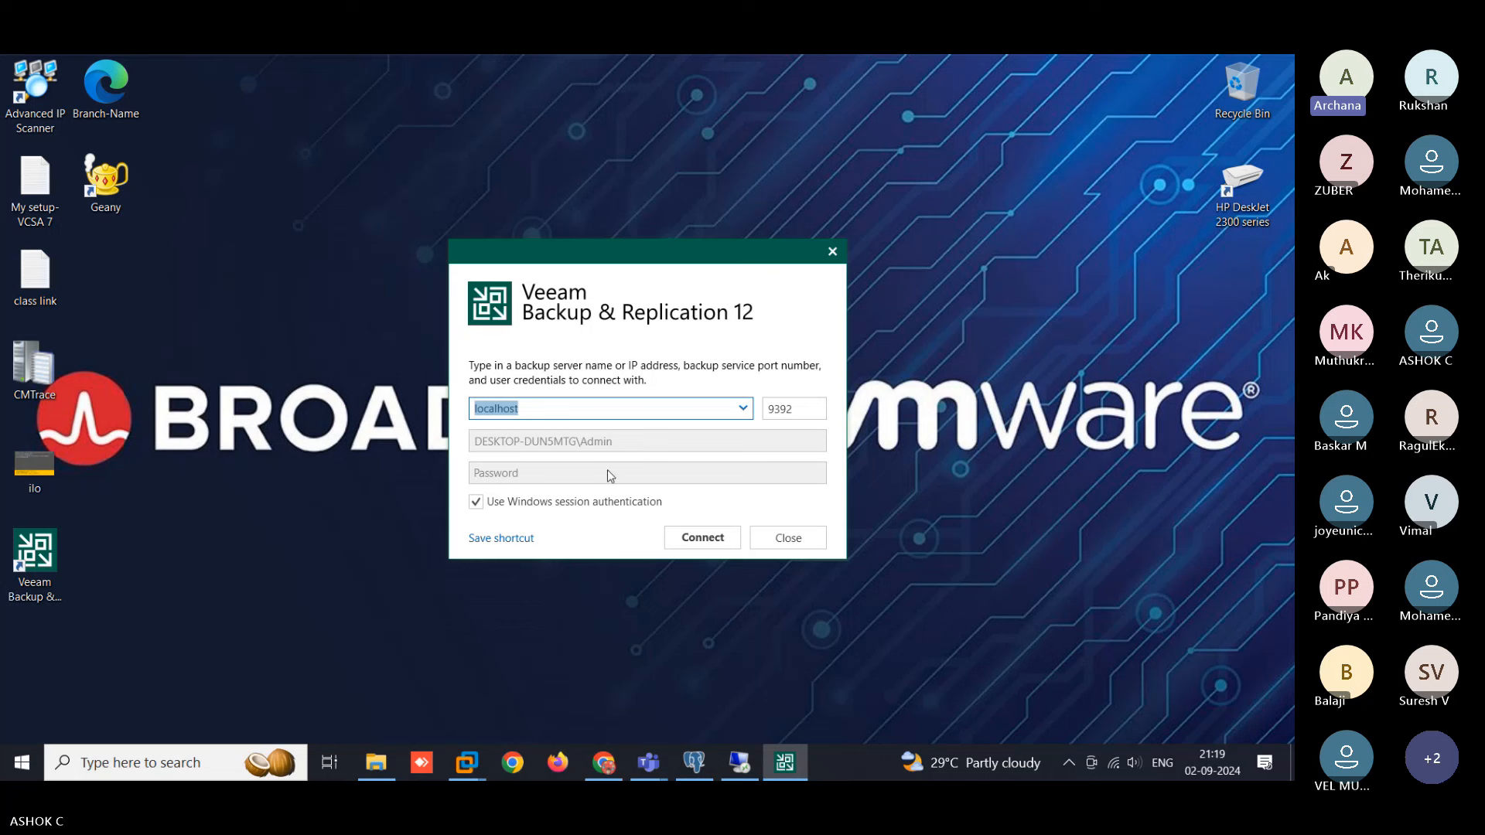
pyautogui.click(799, 410)
pyautogui.click(716, 539)
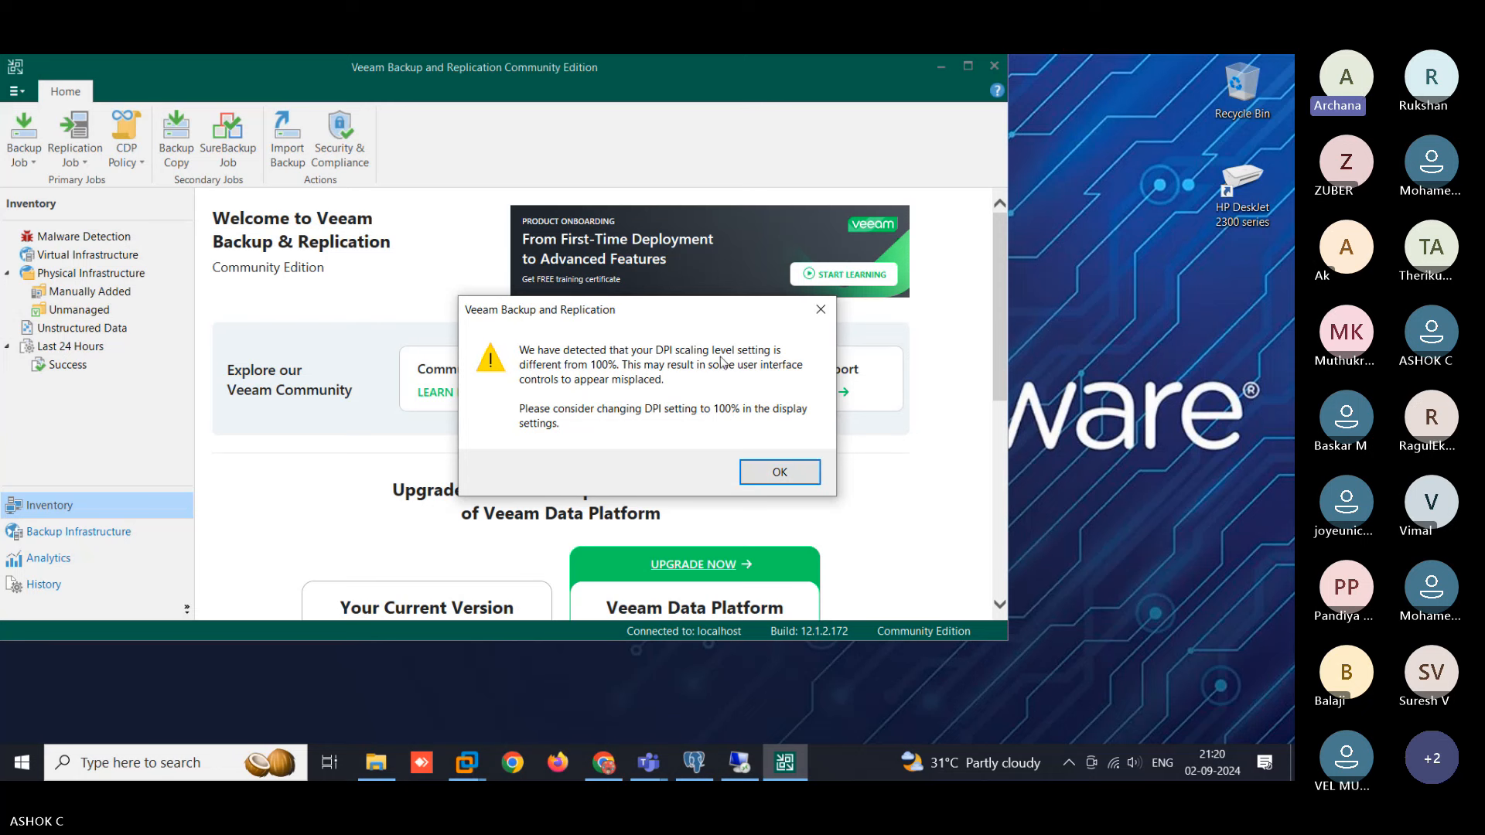
# - Dismiss the DPI scaling warning and maximize the console window
pyautogui.click(778, 471)
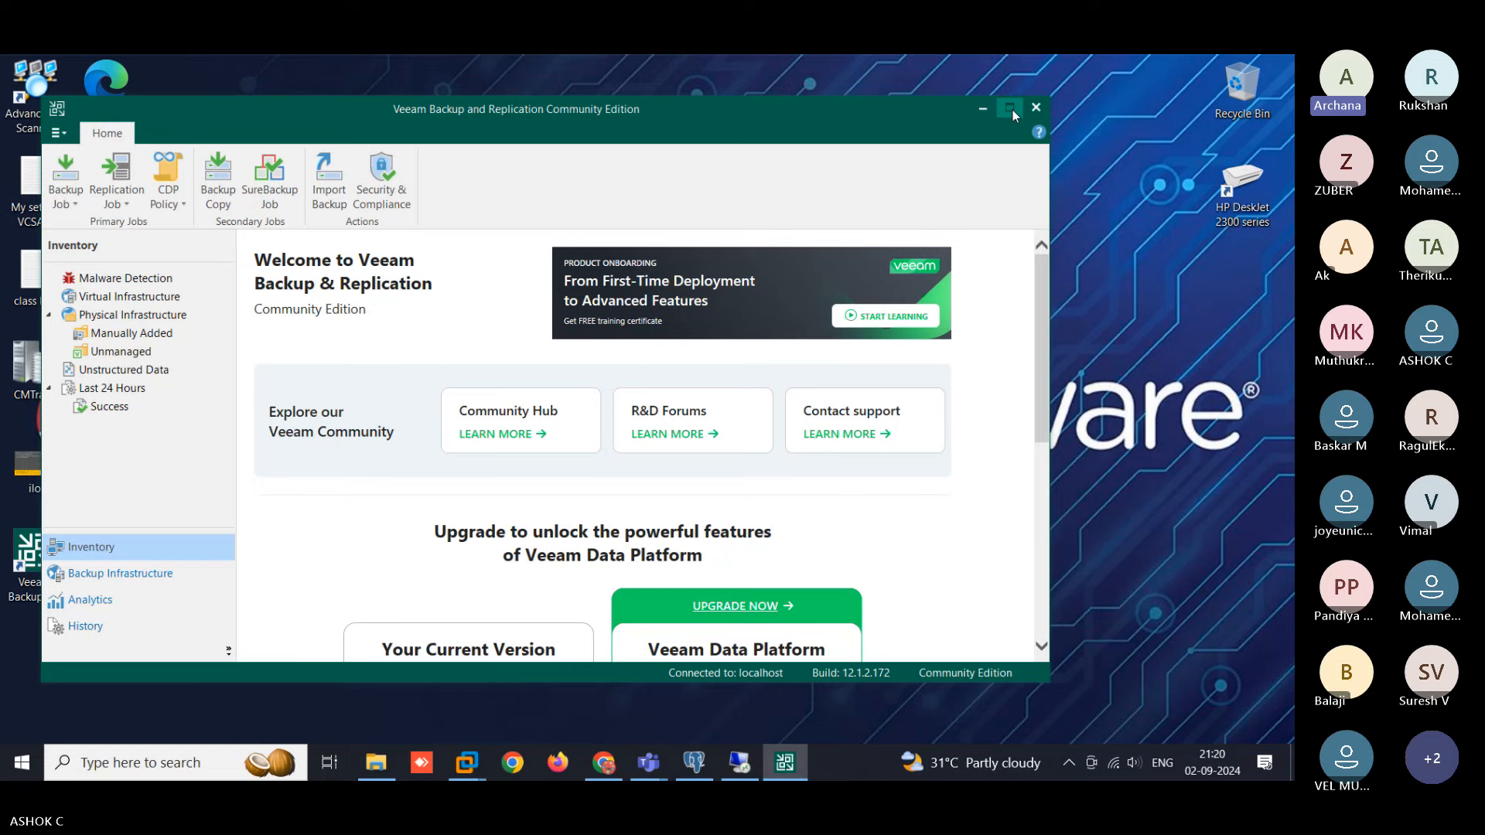
pyautogui.click(1013, 109)
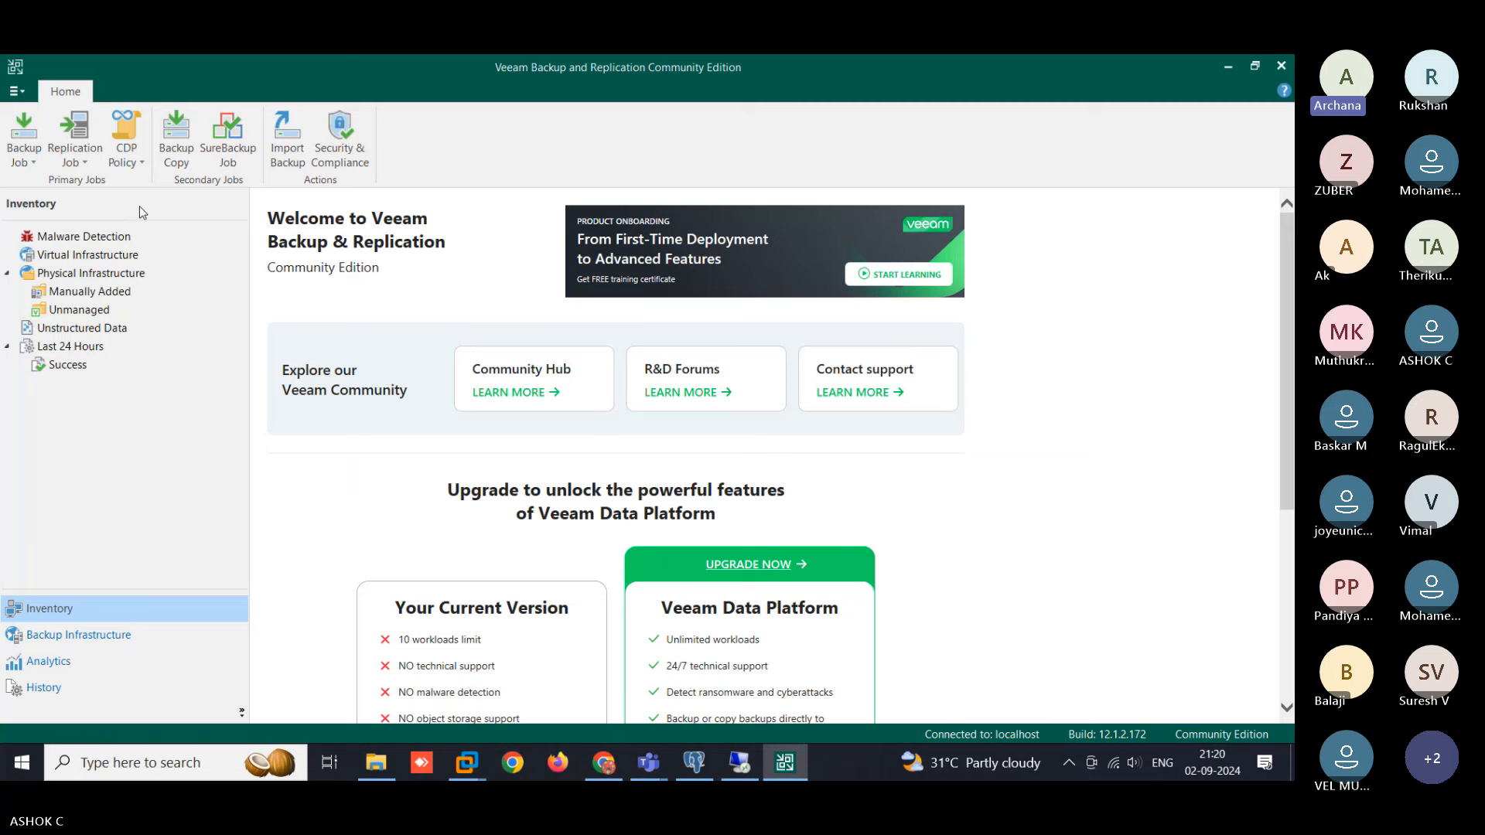
# - Browse the Backup Job and Replication Job options, then open the Physical Infrastructure section
pyautogui.click(34, 167)
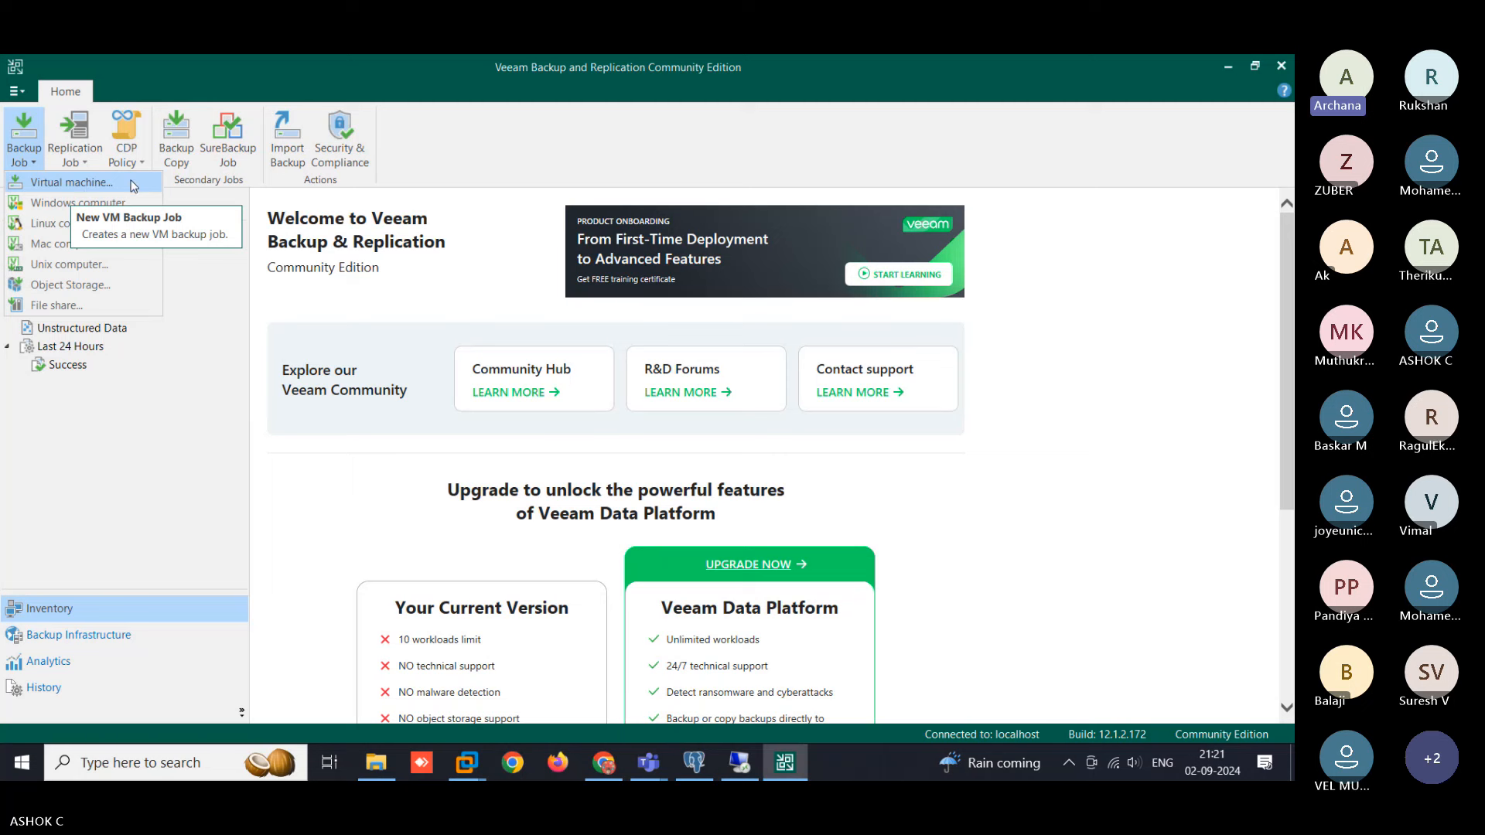
pyautogui.click(85, 161)
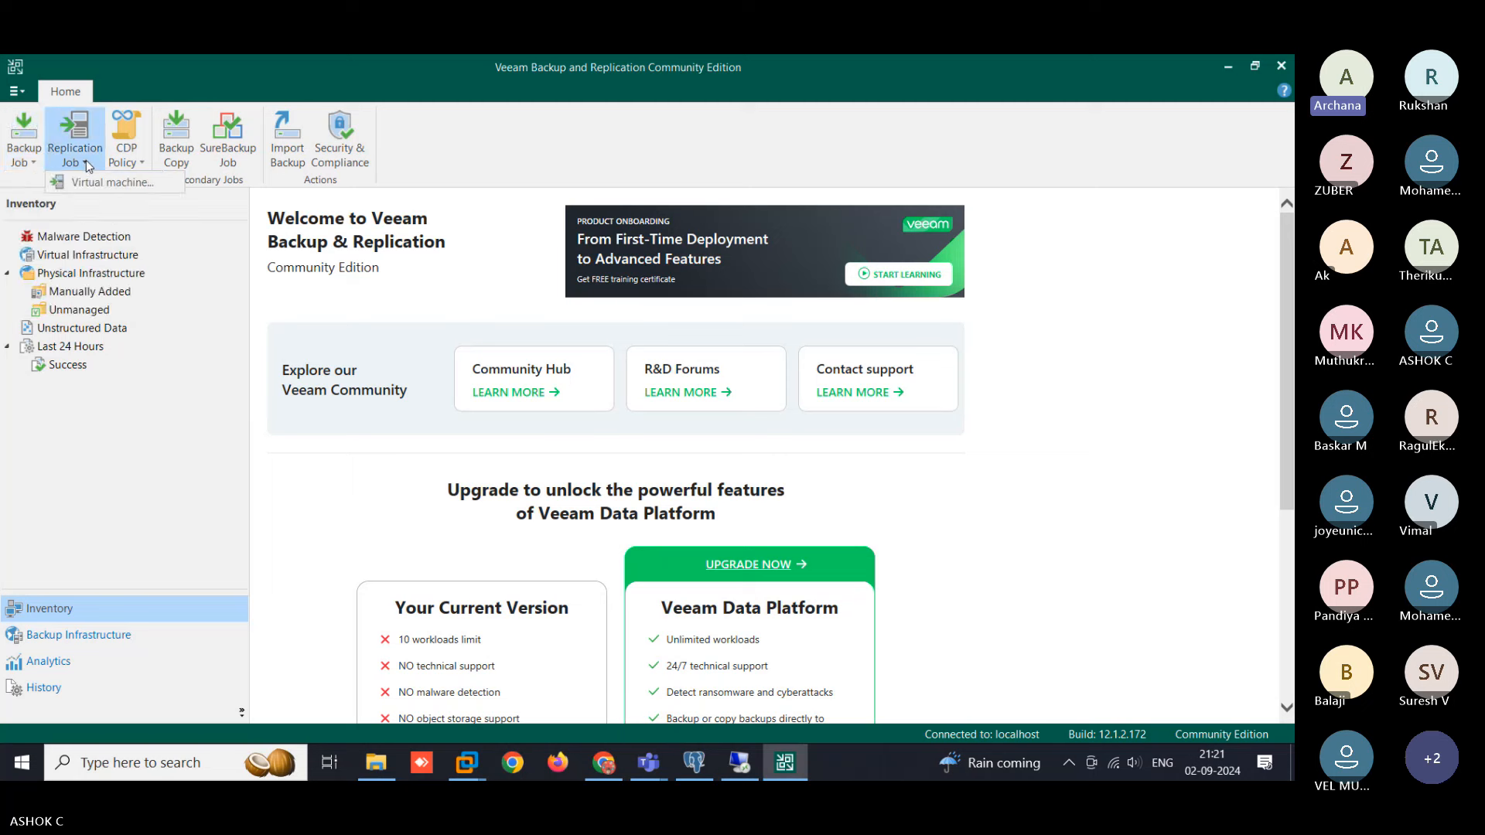
pyautogui.click(87, 160)
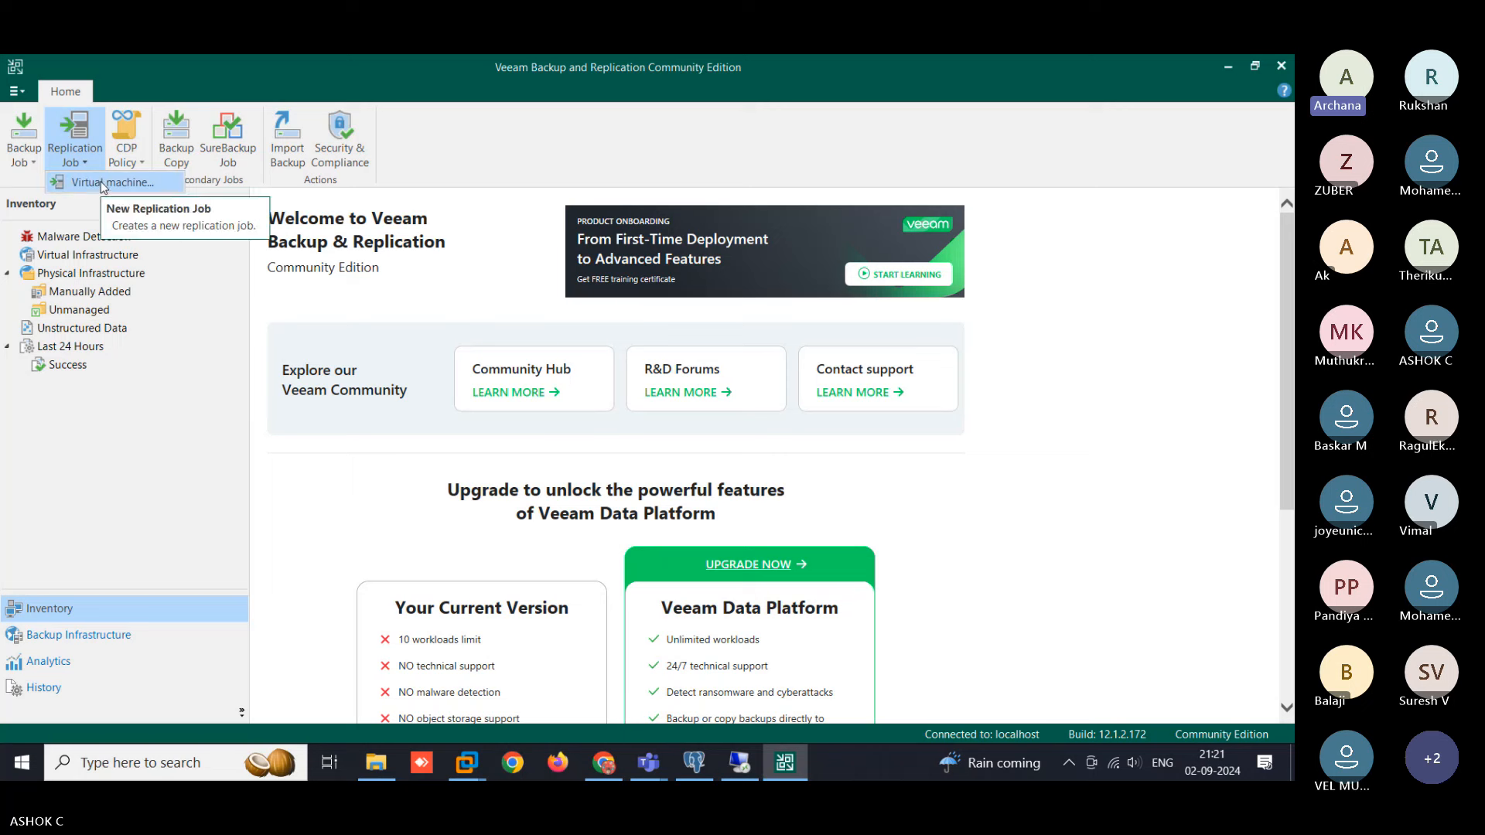
pyautogui.click(104, 183)
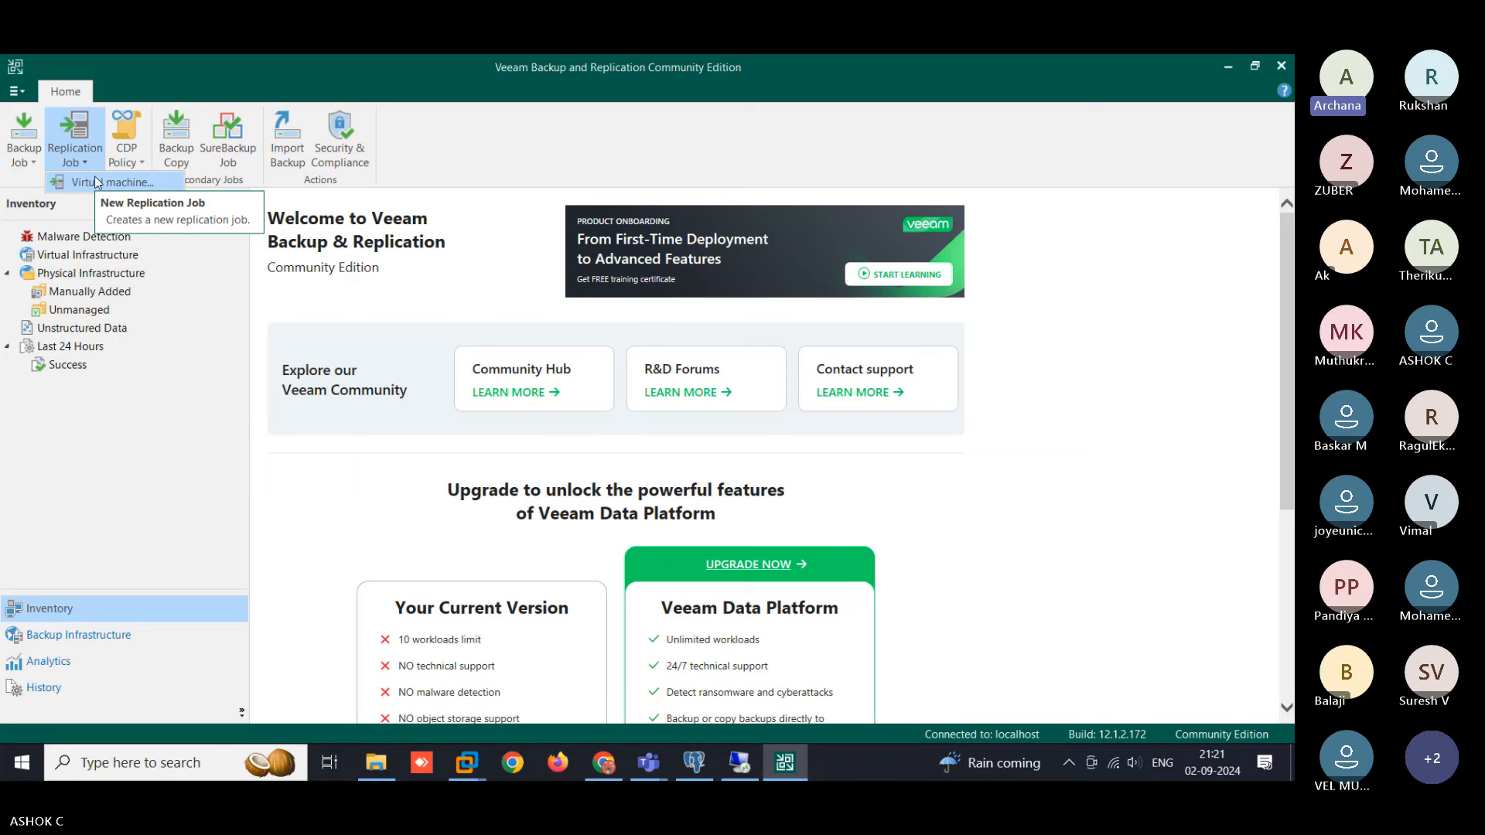
pyautogui.click(84, 234)
pyautogui.click(80, 273)
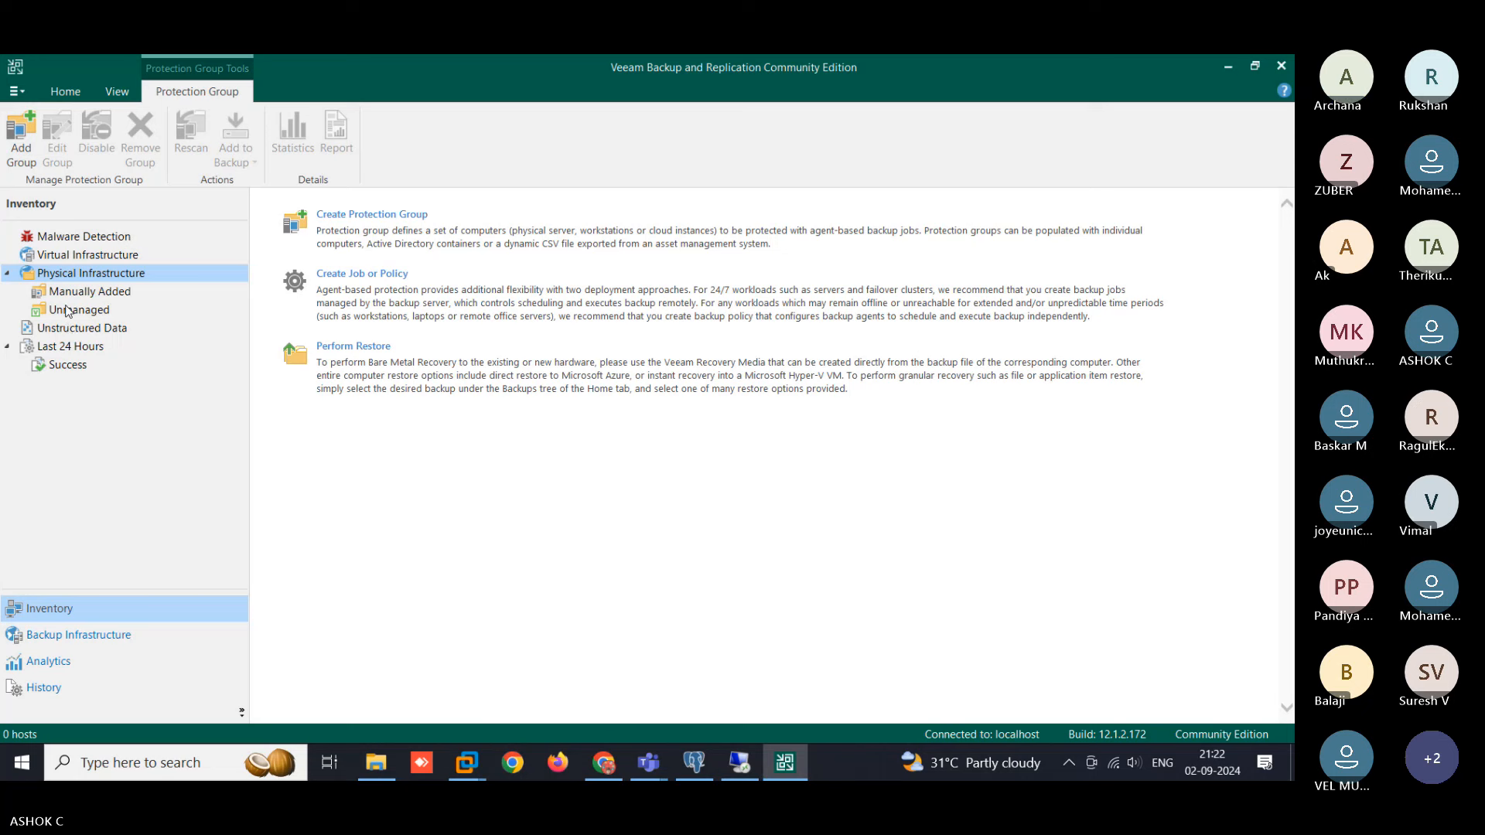
pyautogui.click(51, 634)
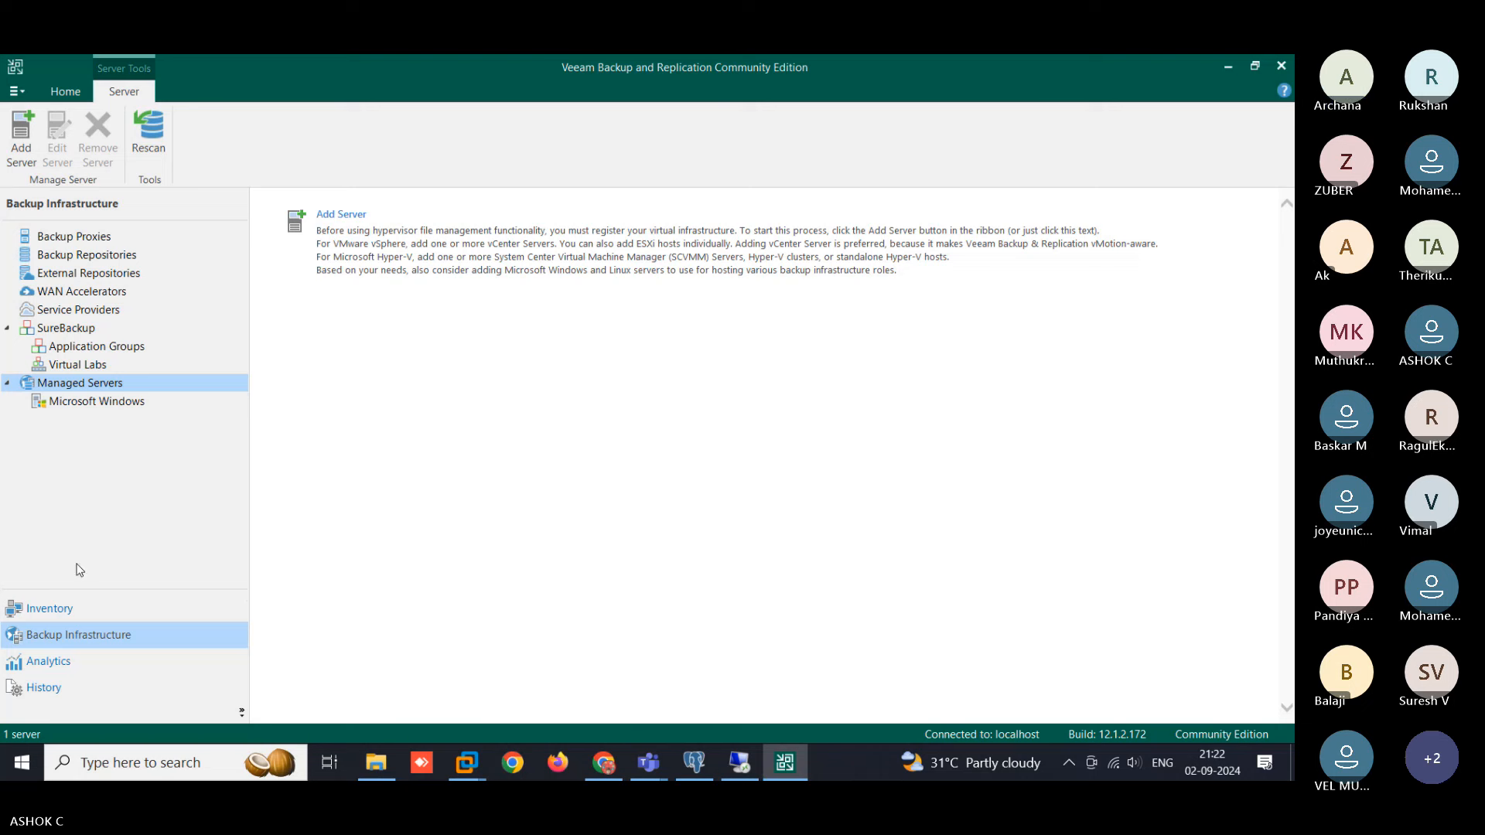
pyautogui.click(17, 91)
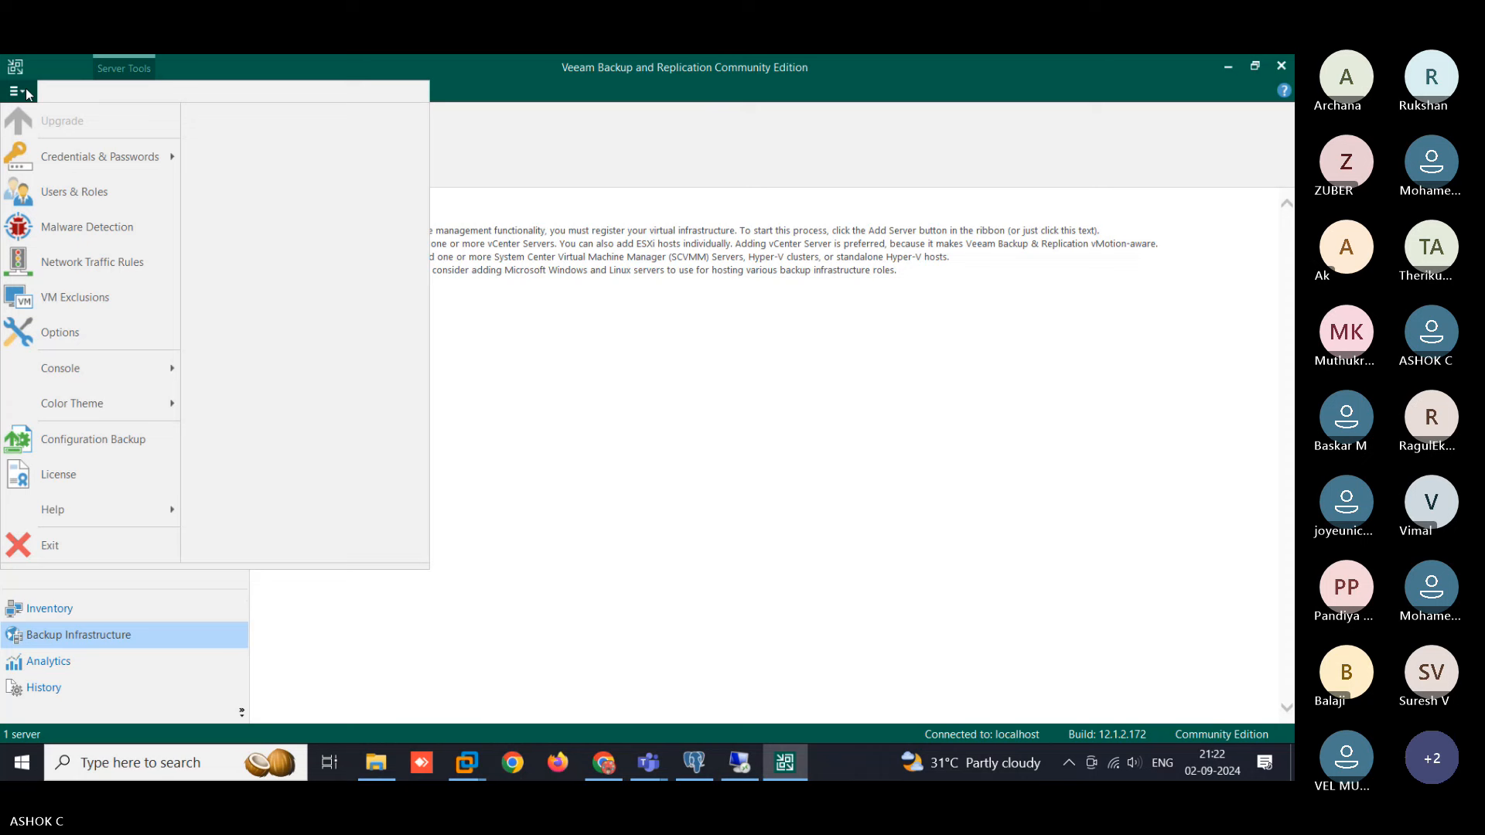
pyautogui.click(523, 372)
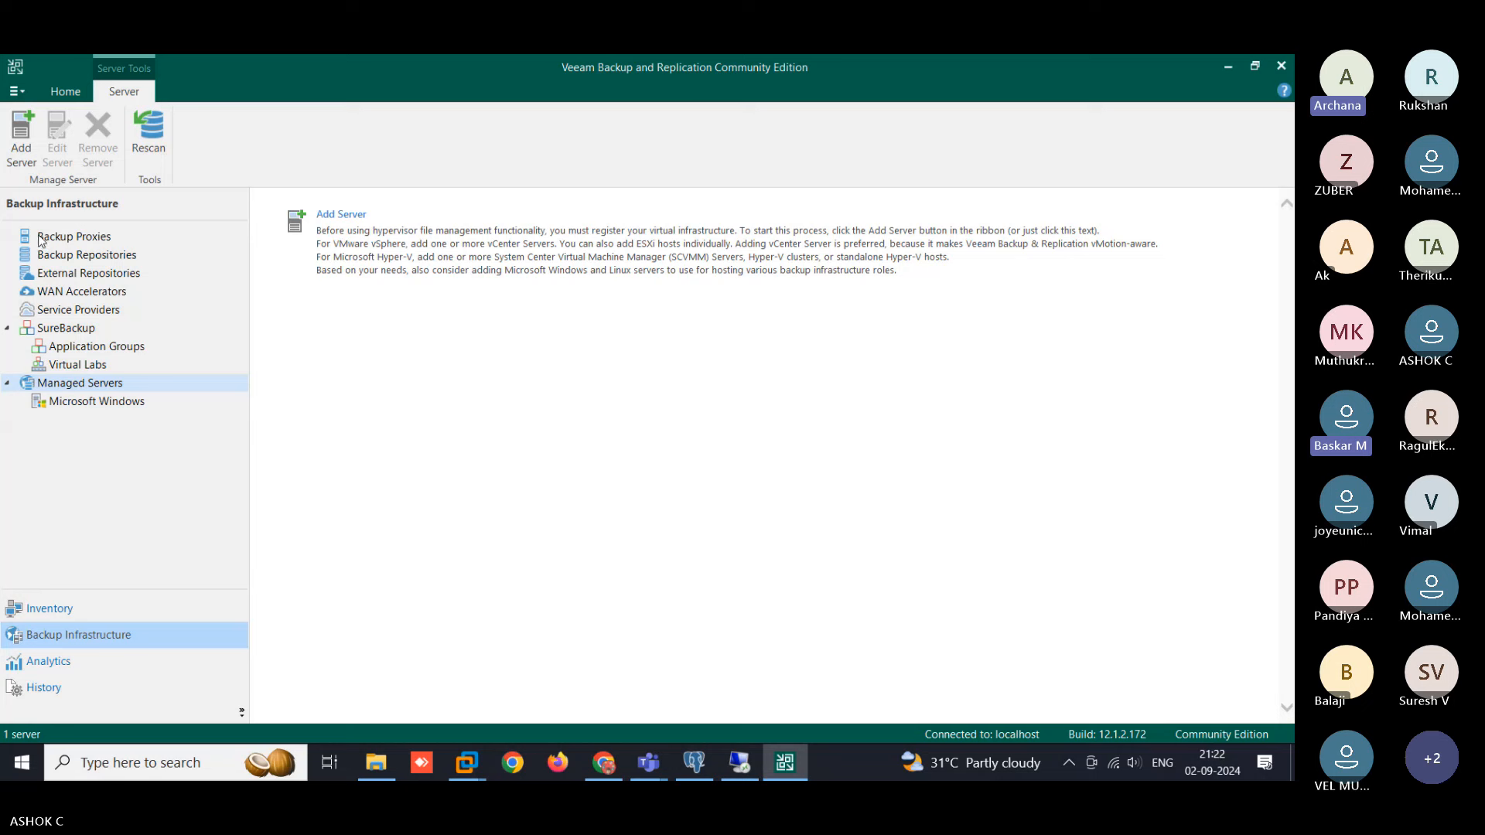
pyautogui.click(76, 92)
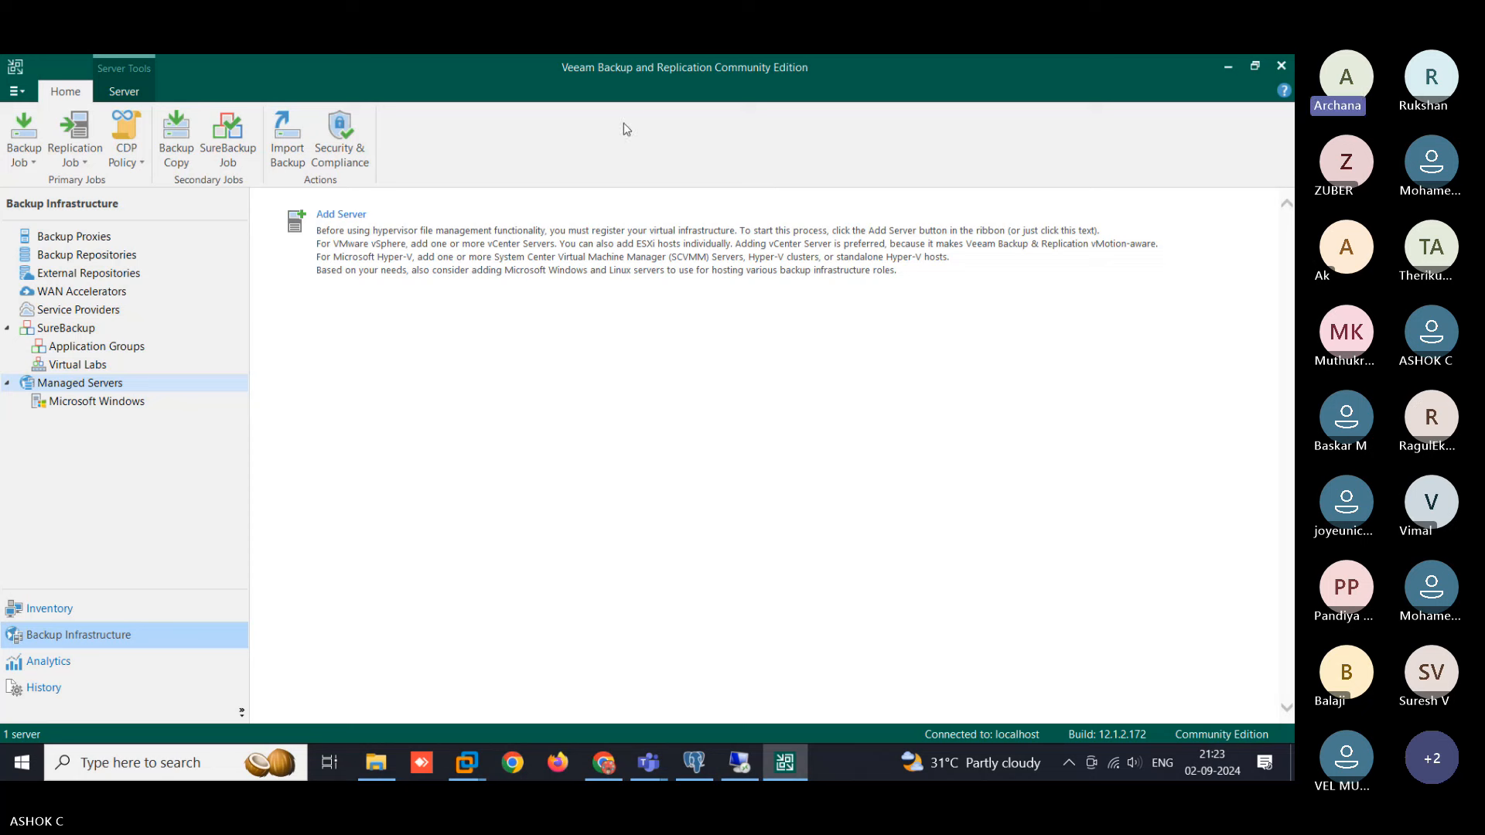
pyautogui.click(40, 610)
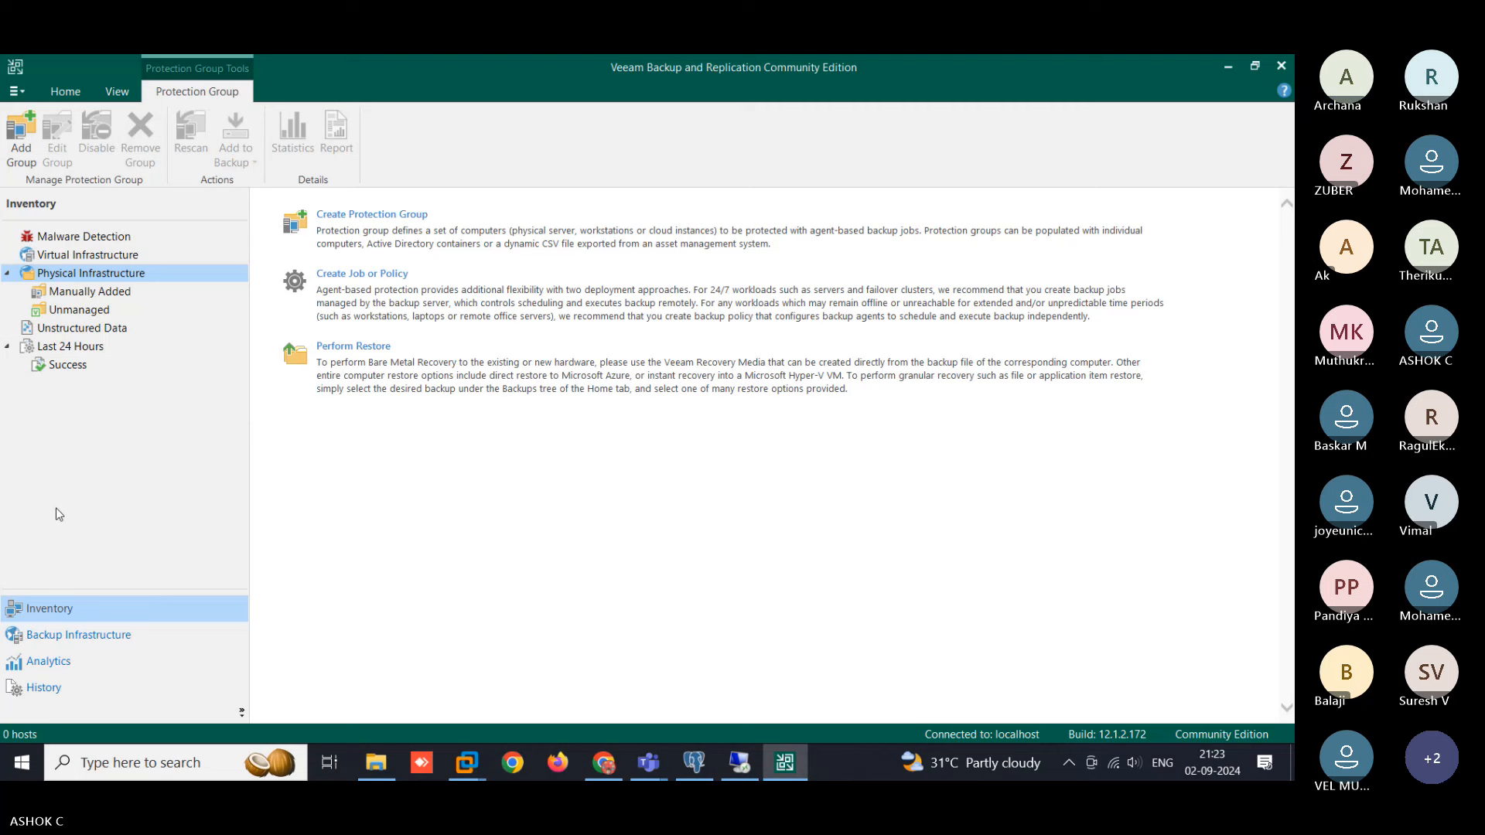
# - Check the Physical Infrastructure menu, then bring up Add server under Virtual Infrastructure
pyautogui.rightClick(57, 276)
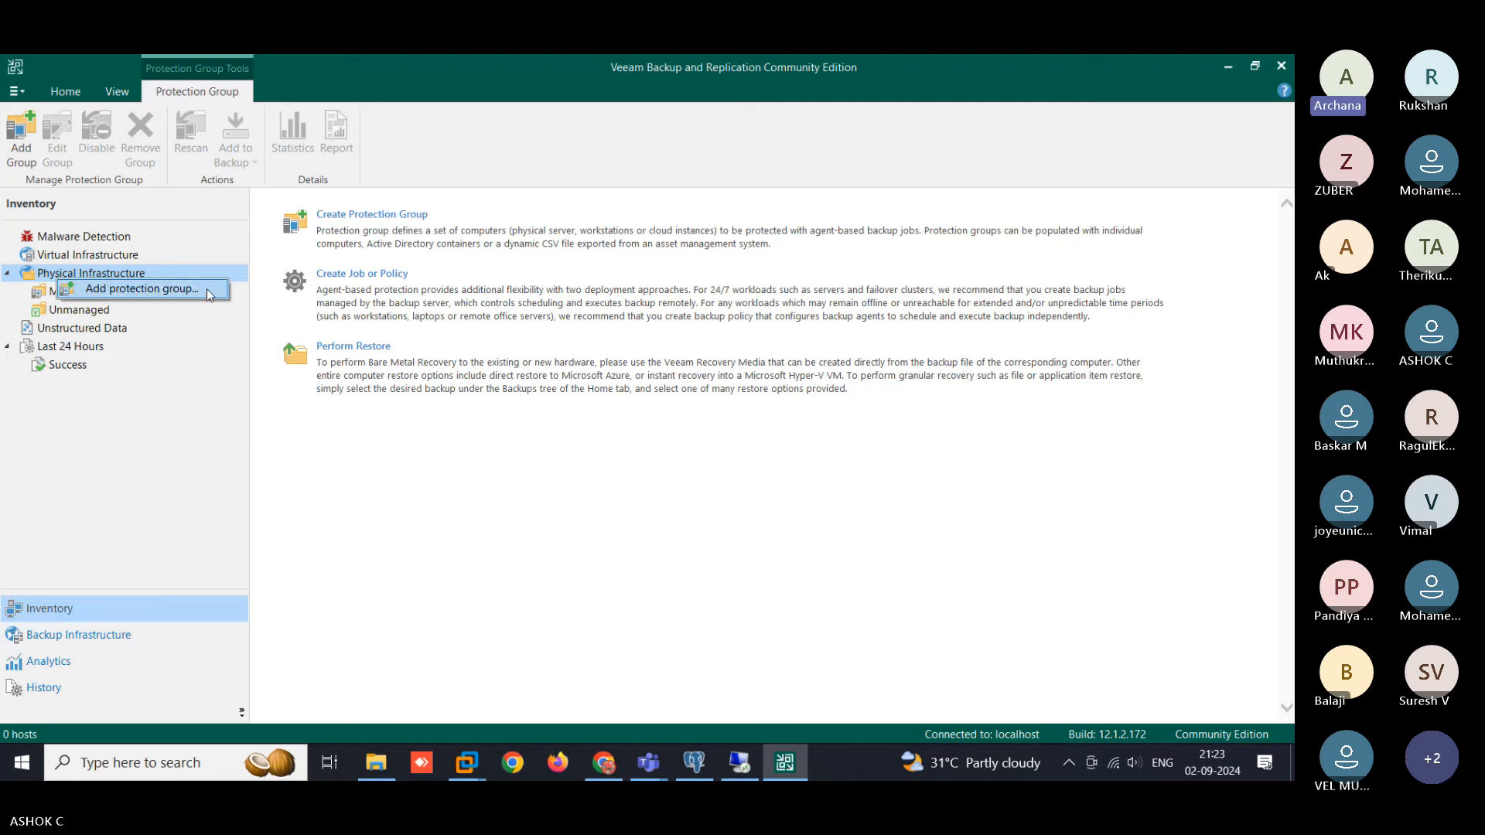
pyautogui.click(155, 504)
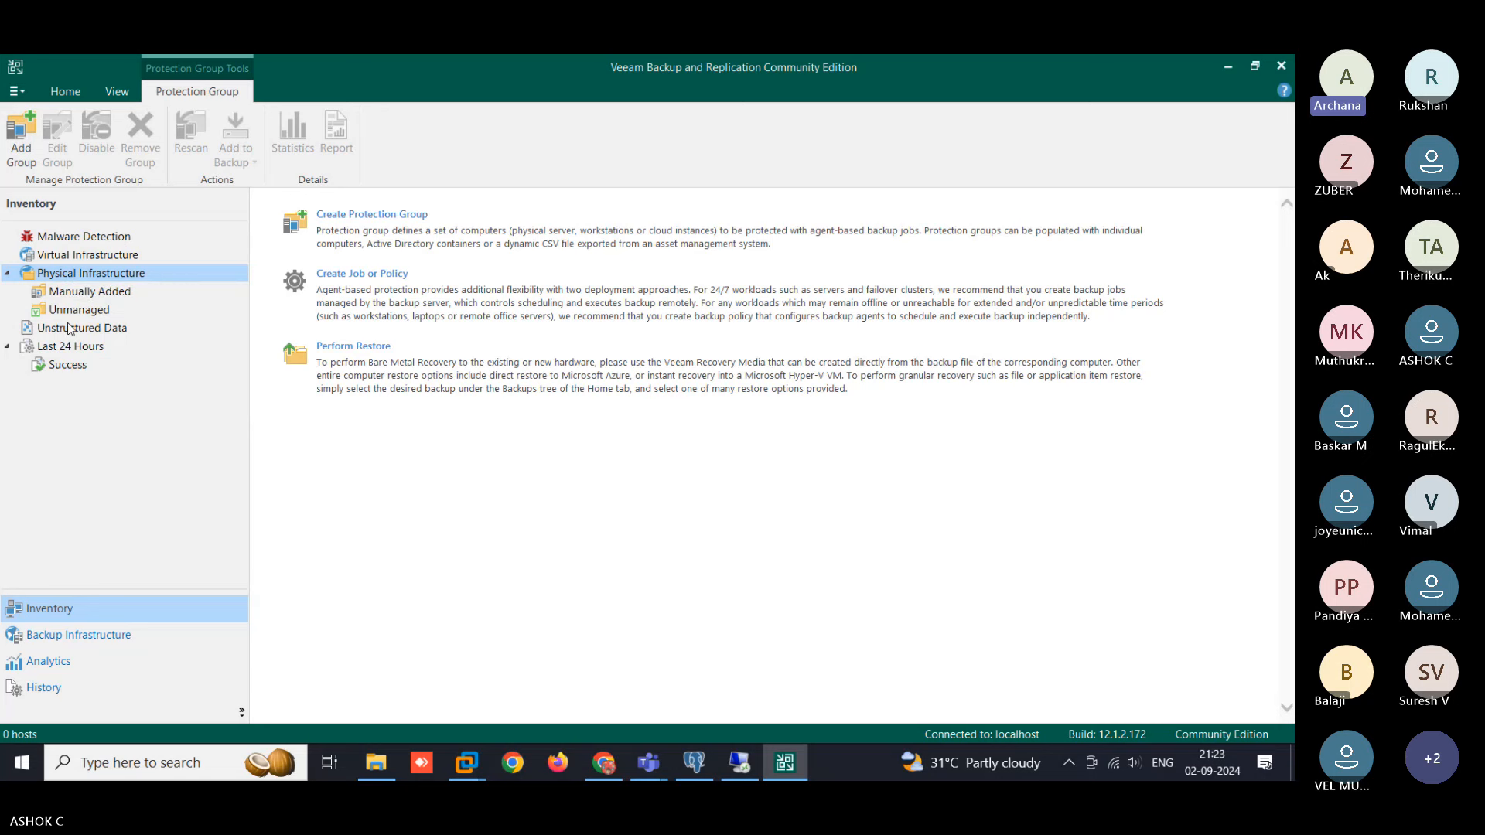
pyautogui.click(68, 258)
pyautogui.rightClick(68, 259)
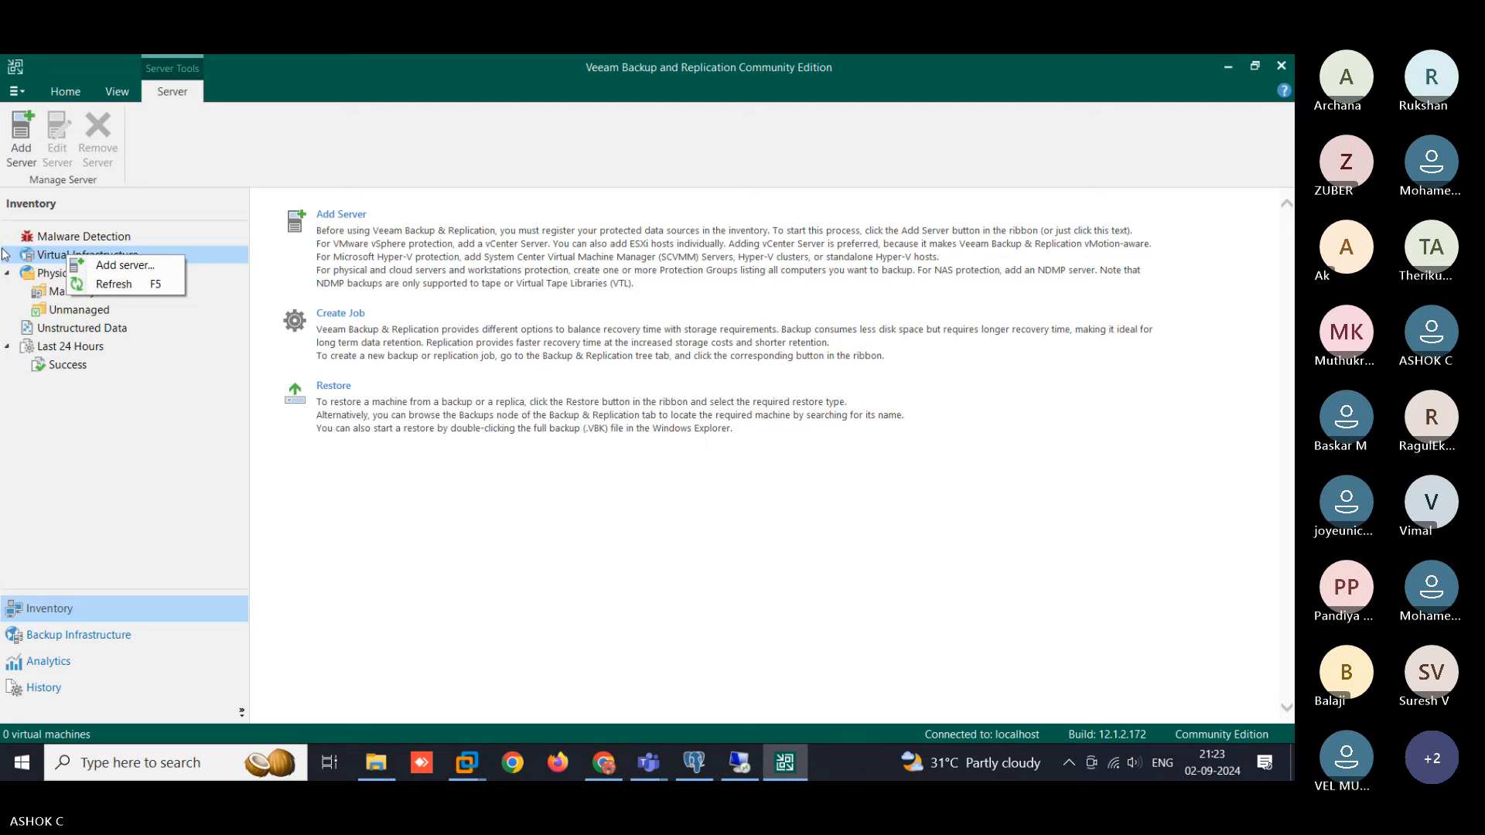
# - Choose Add server and pick VMware vSphere as the server type
pyautogui.click(171, 267)
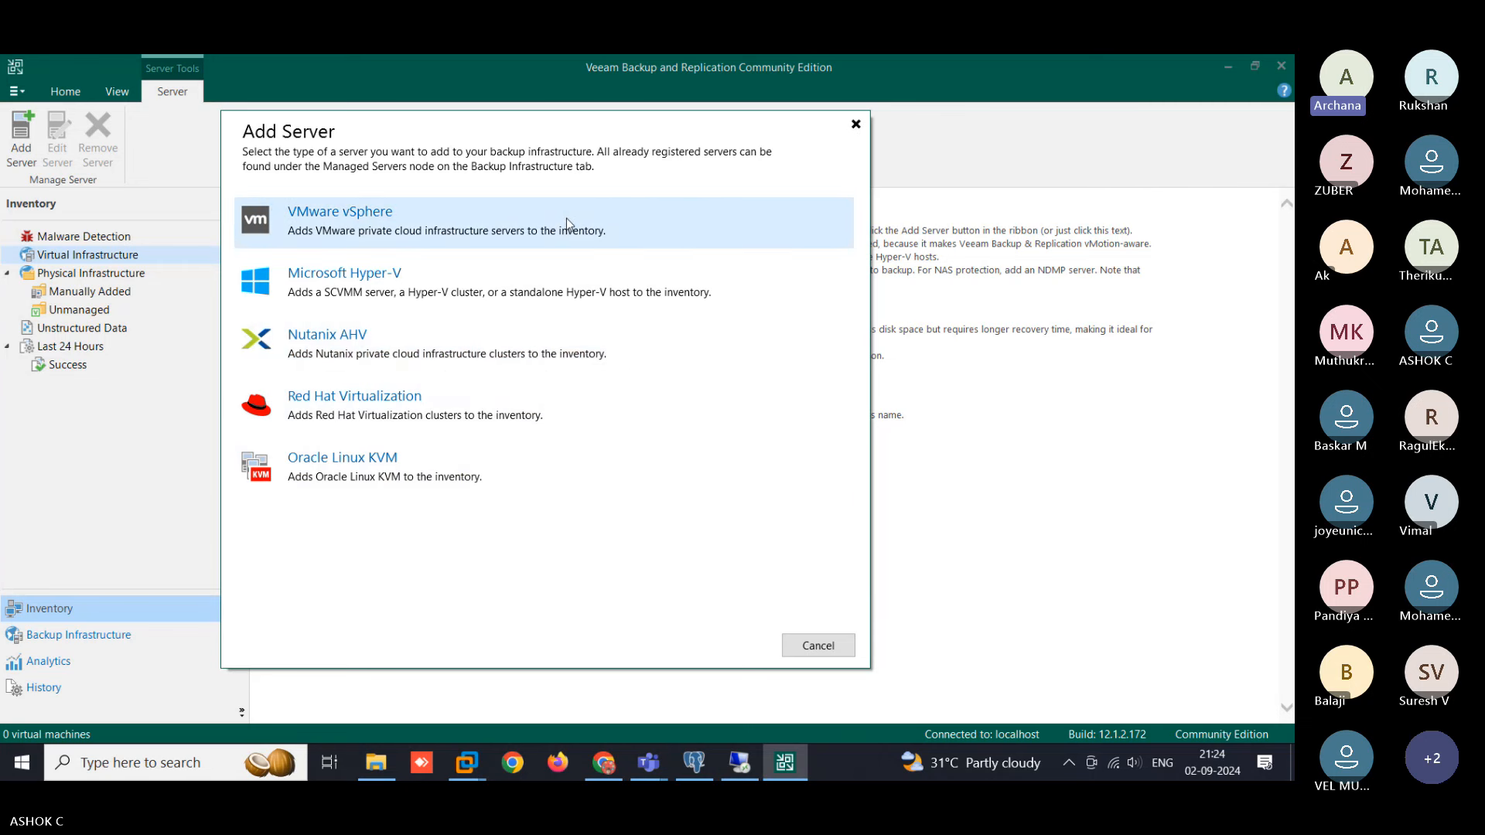
pyautogui.click(356, 219)
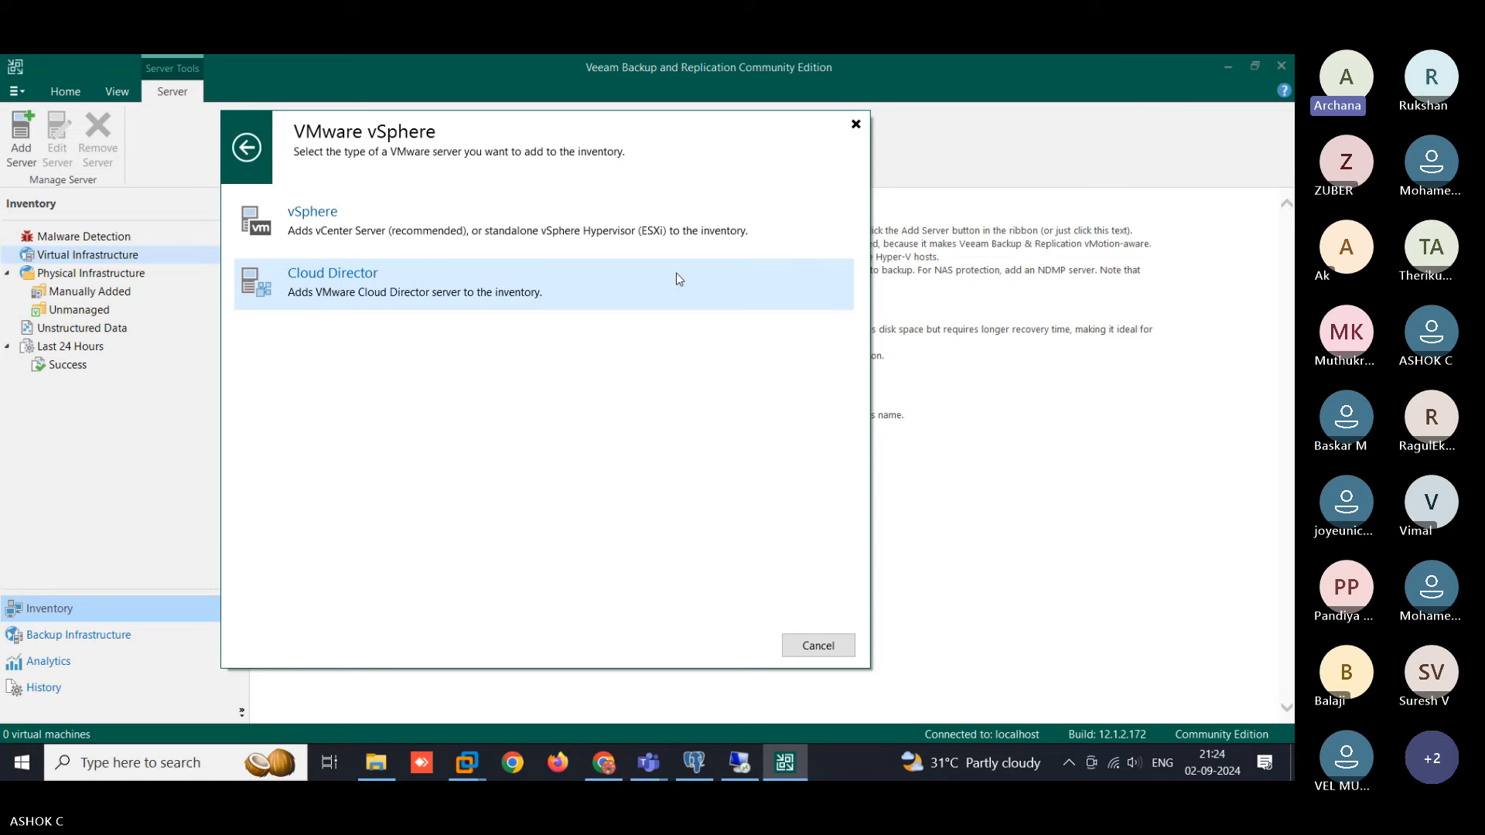
# - Choose vSphere and enter 192.168.2.110 as the new VMware server's address
pyautogui.click(759, 230)
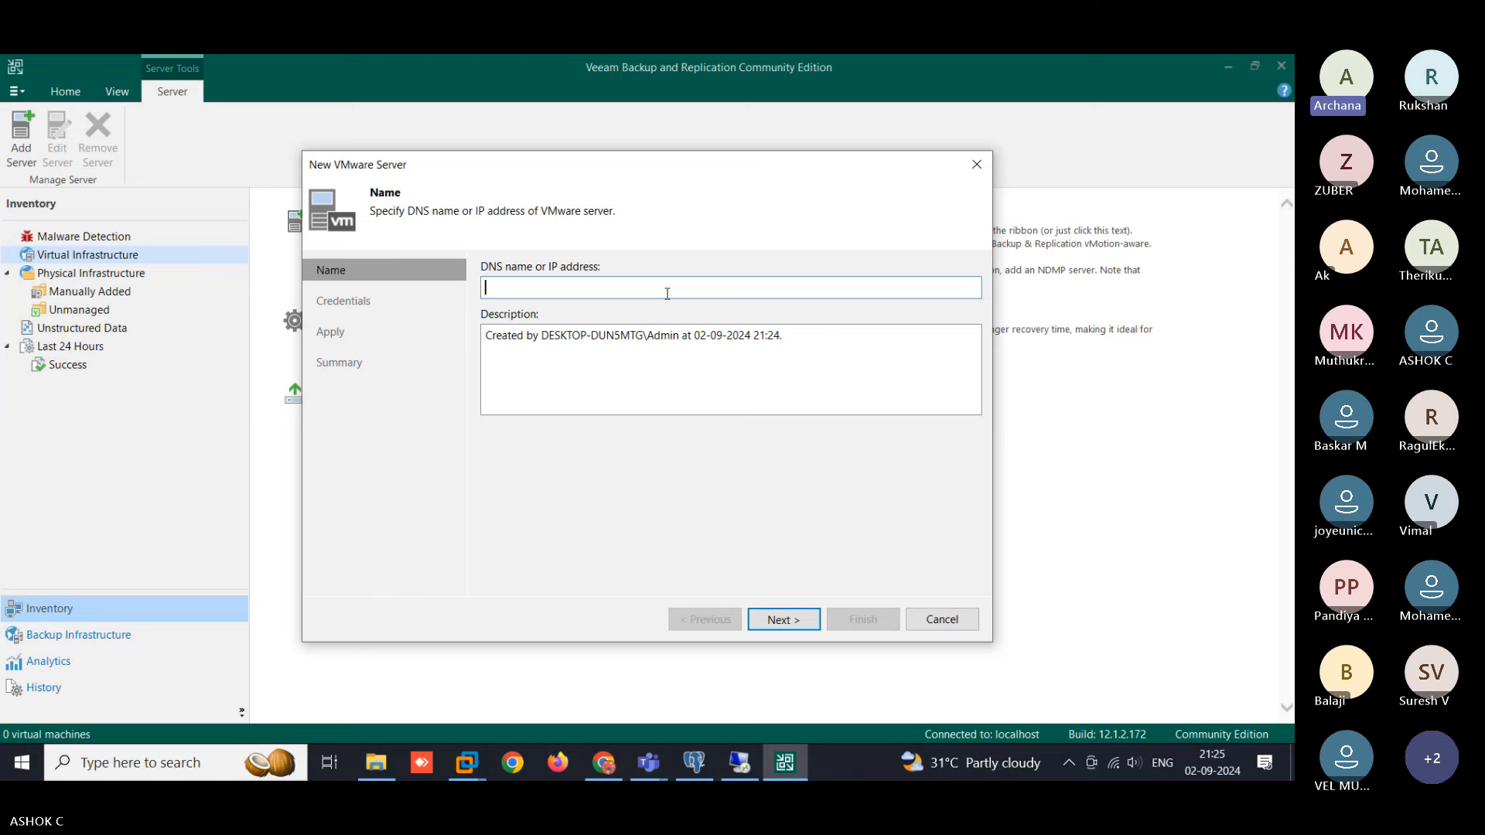
pyautogui.write('192.168')
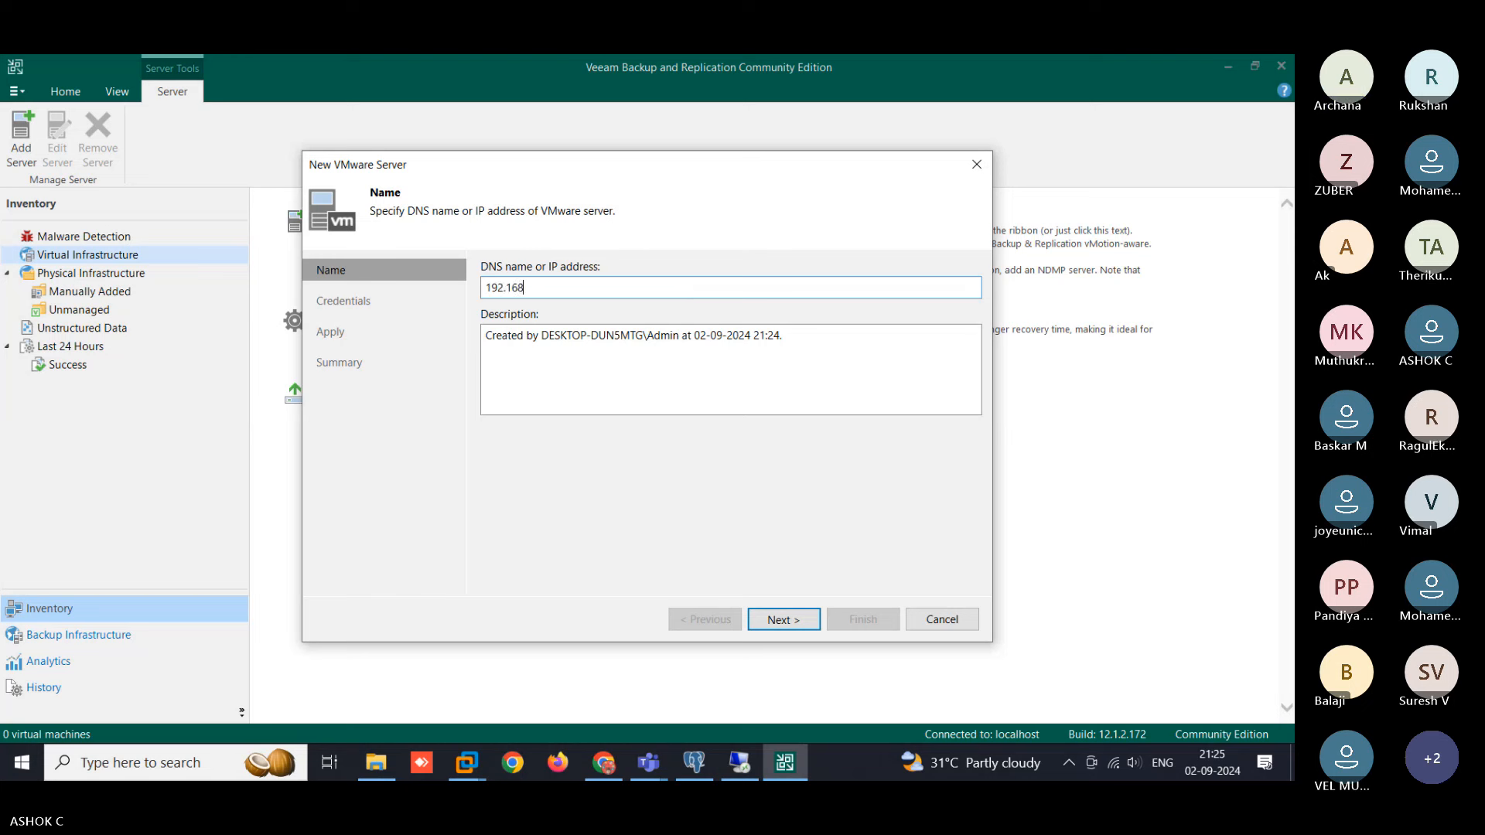
pyautogui.write('.2')
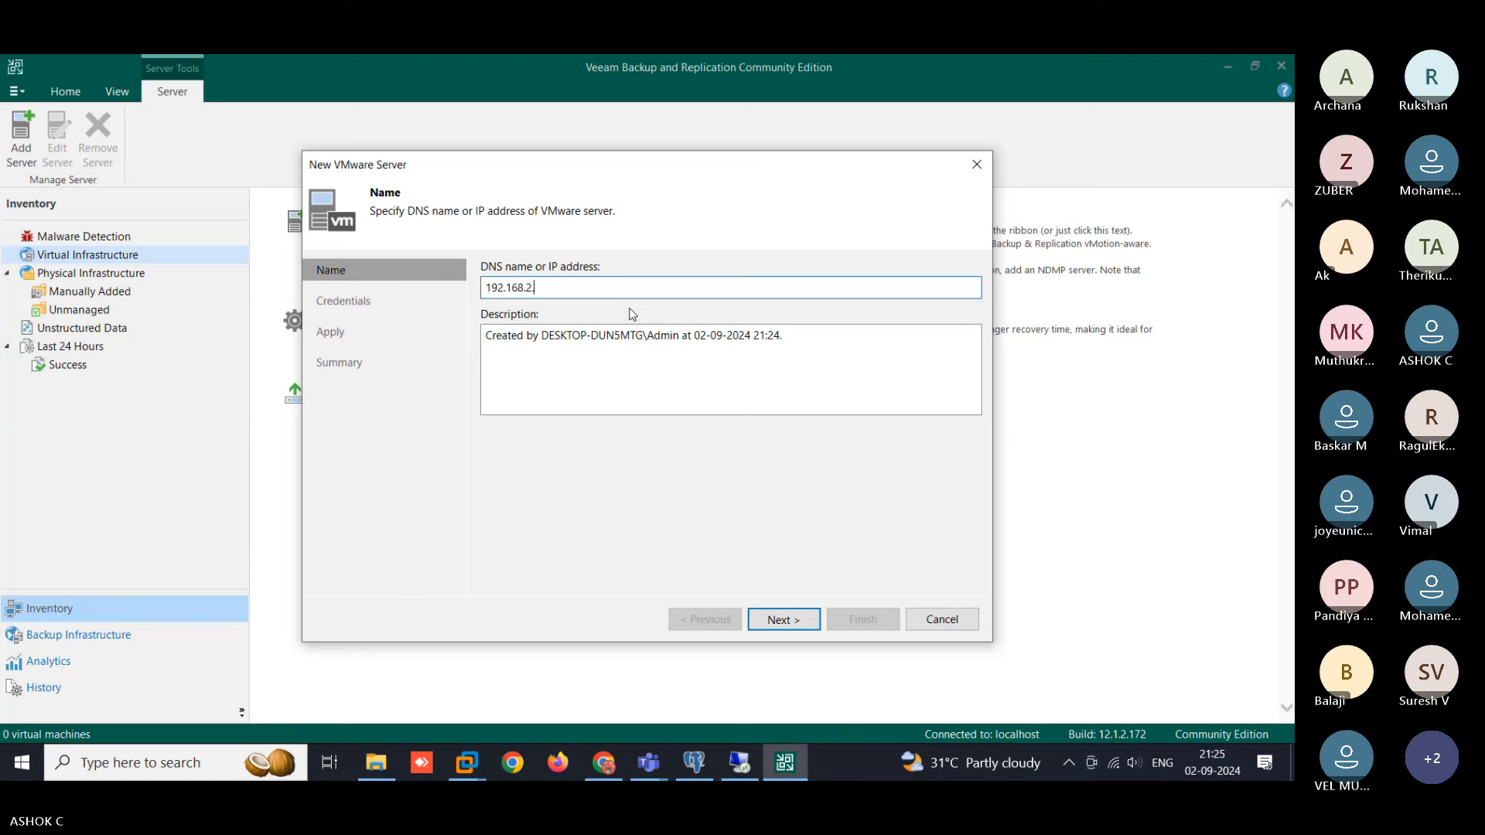
pyautogui.write('.110')
# - Confirm the vCenter IP 192.168.2.110 in the Desktop notes 'My setup- VCSA 7', then return to Veeam
pyautogui.click(376, 762)
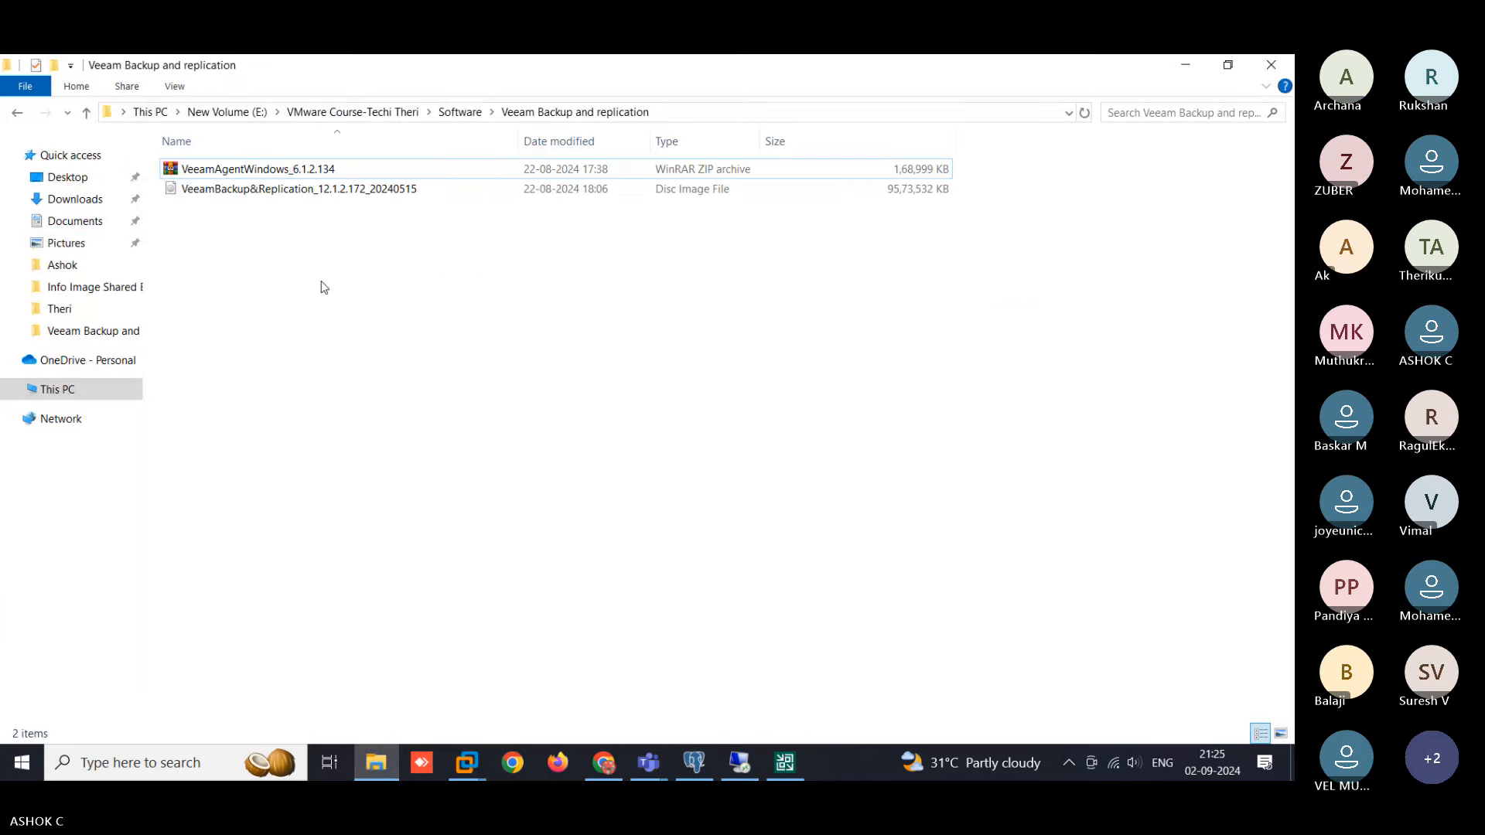
pyautogui.click(90, 179)
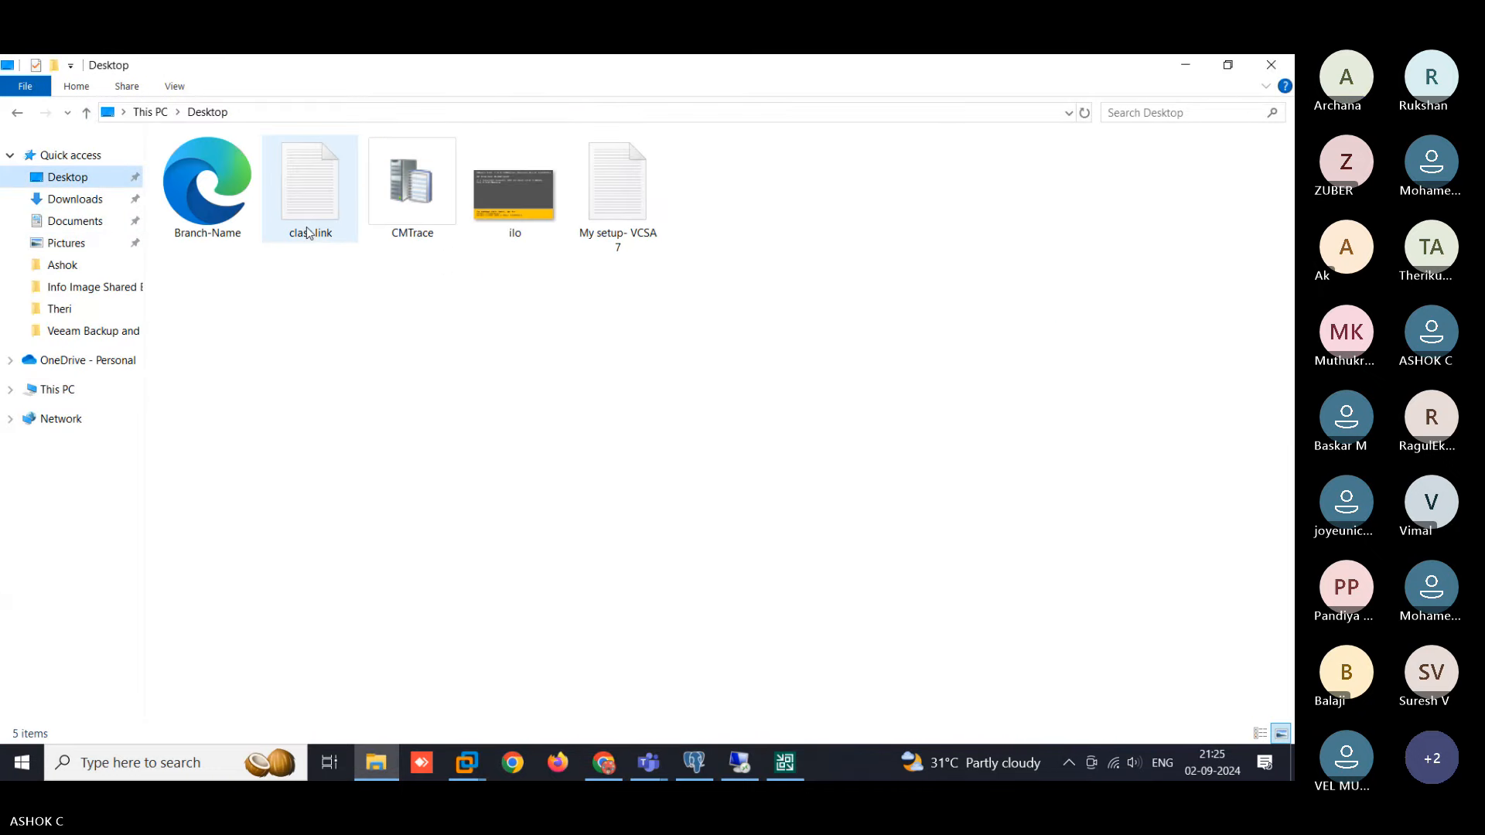
pyautogui.doubleClick(616, 232)
pyautogui.doubleClick(395, 442)
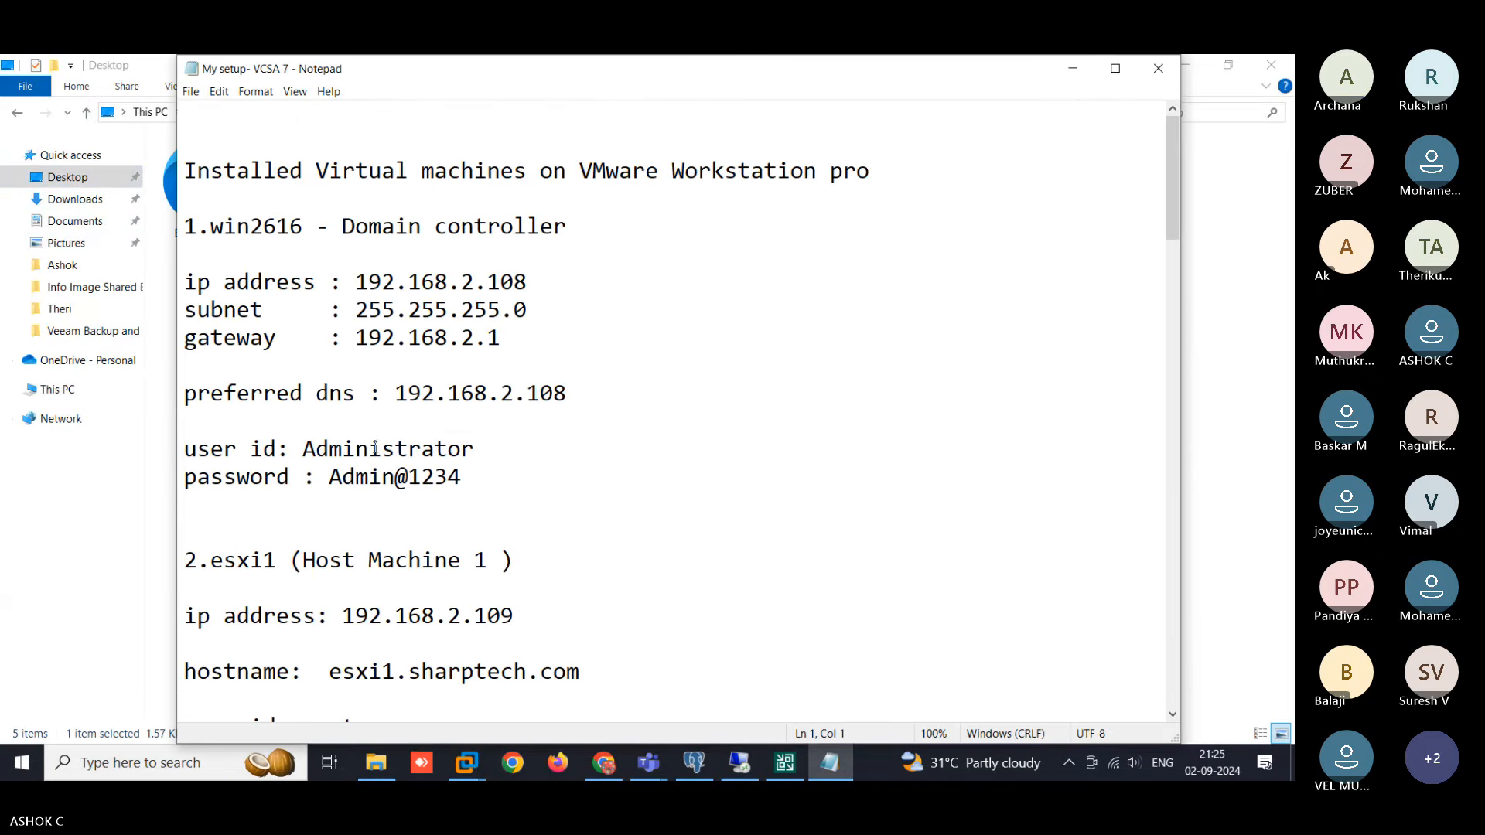
pyautogui.scroll(-1, 456, 433)
pyautogui.scroll(-3, 457, 433)
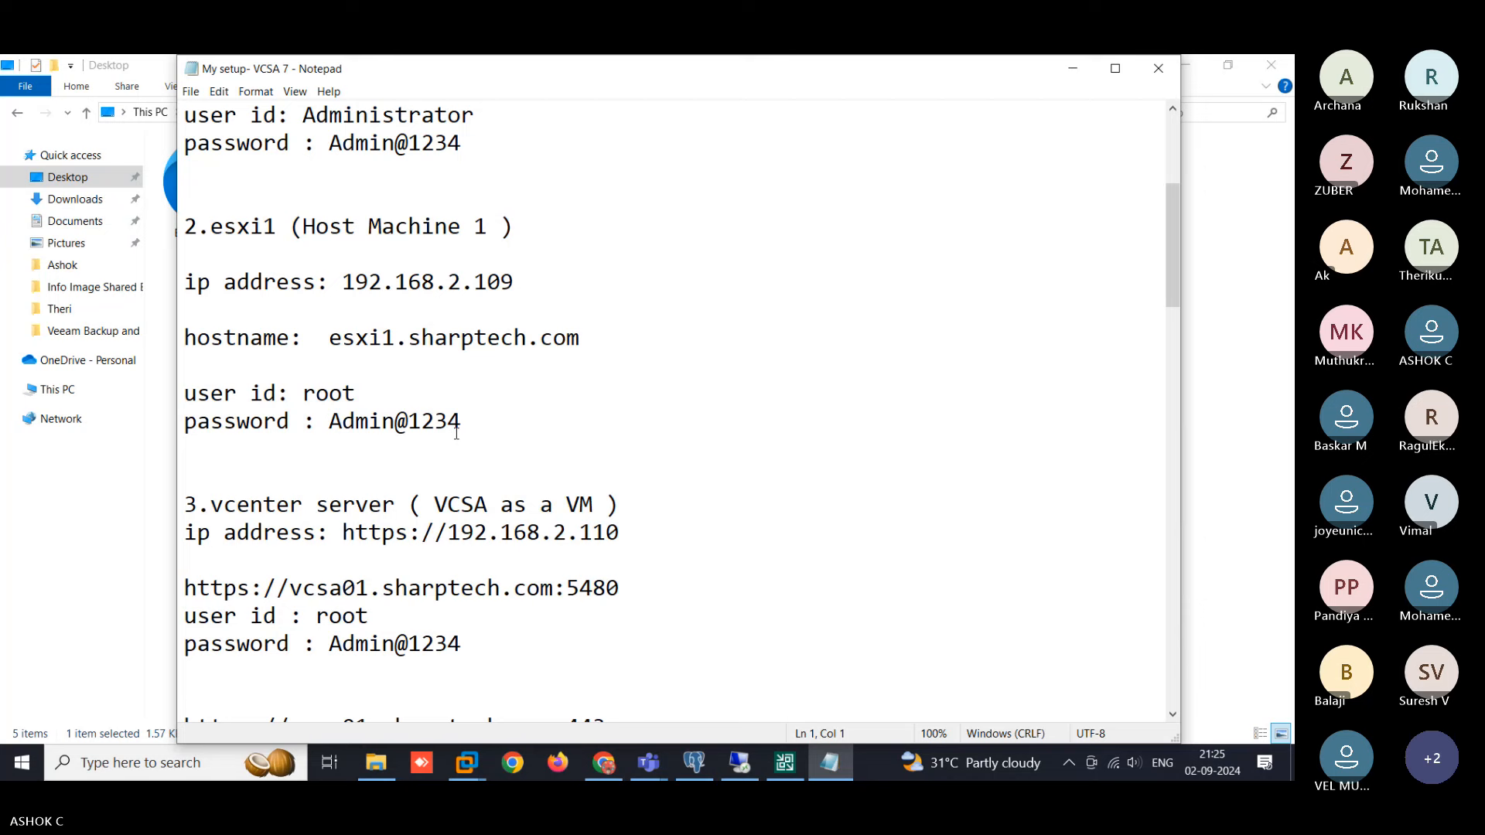
pyautogui.click(1074, 70)
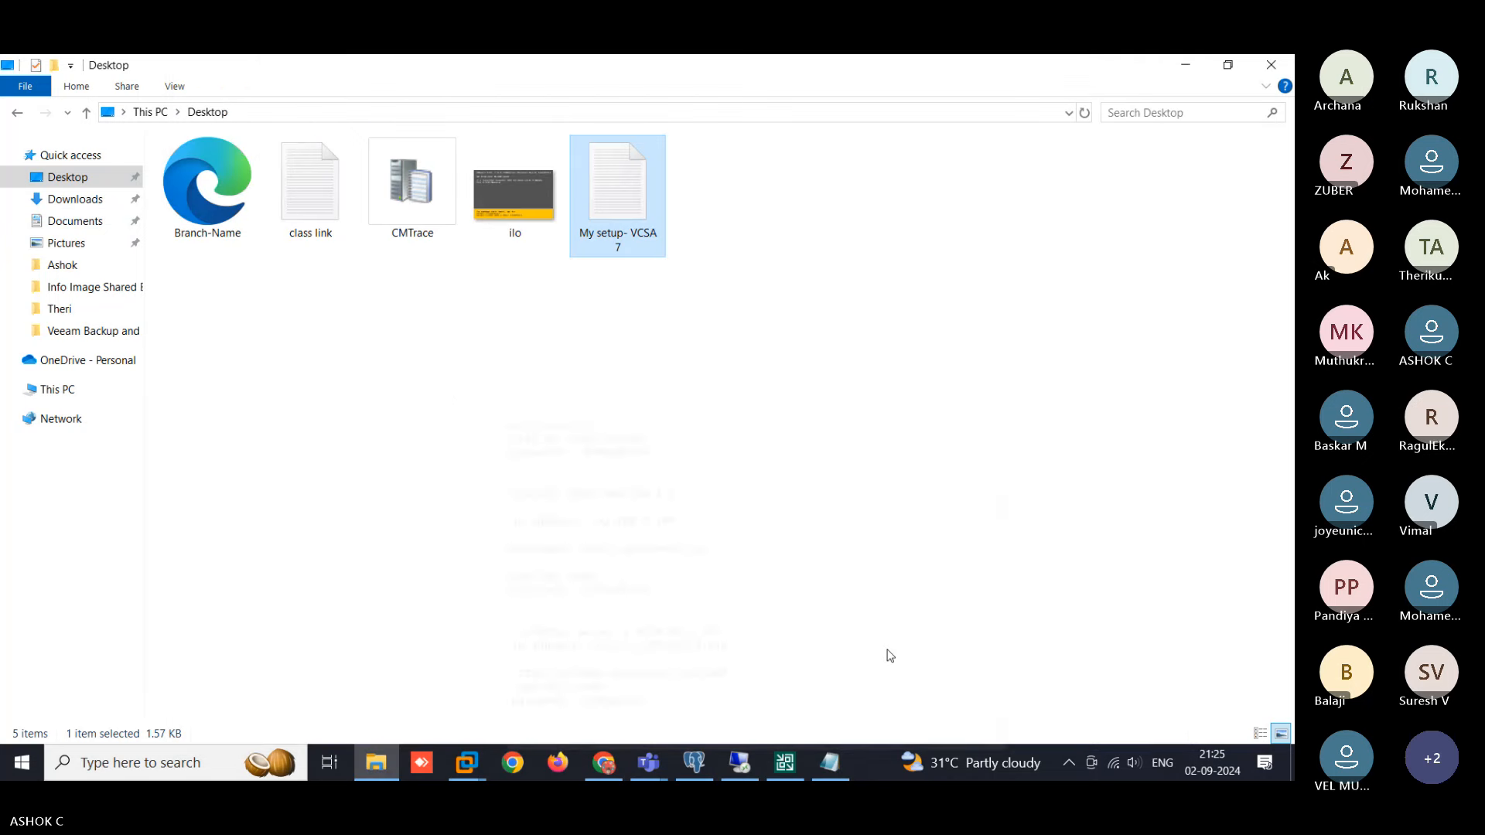
pyautogui.click(785, 763)
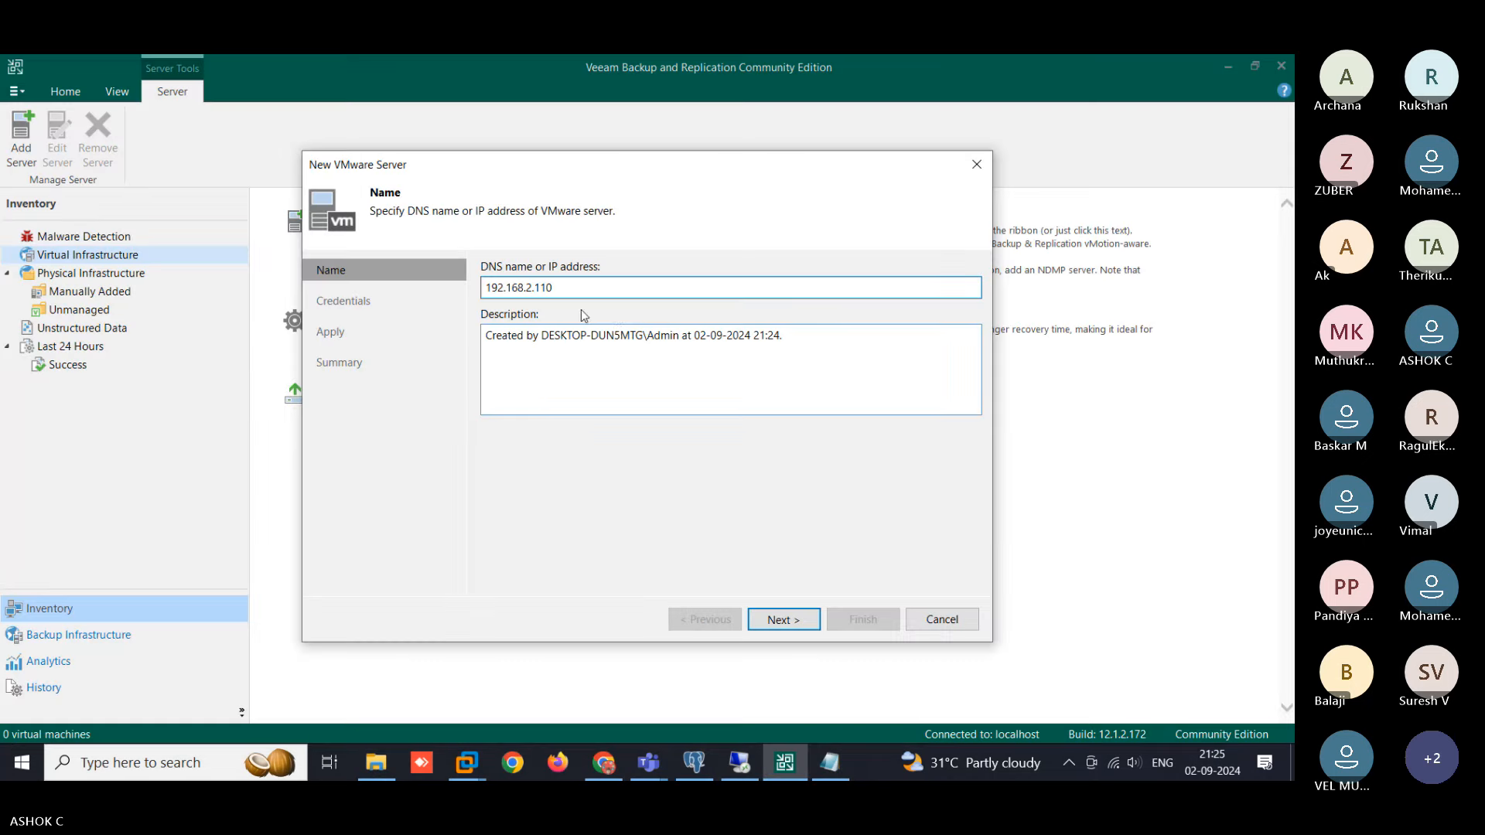
# - Go to the wizard's Credentials step, find no saved accounts, and open a blank Credentials dialog
pyautogui.click(800, 627)
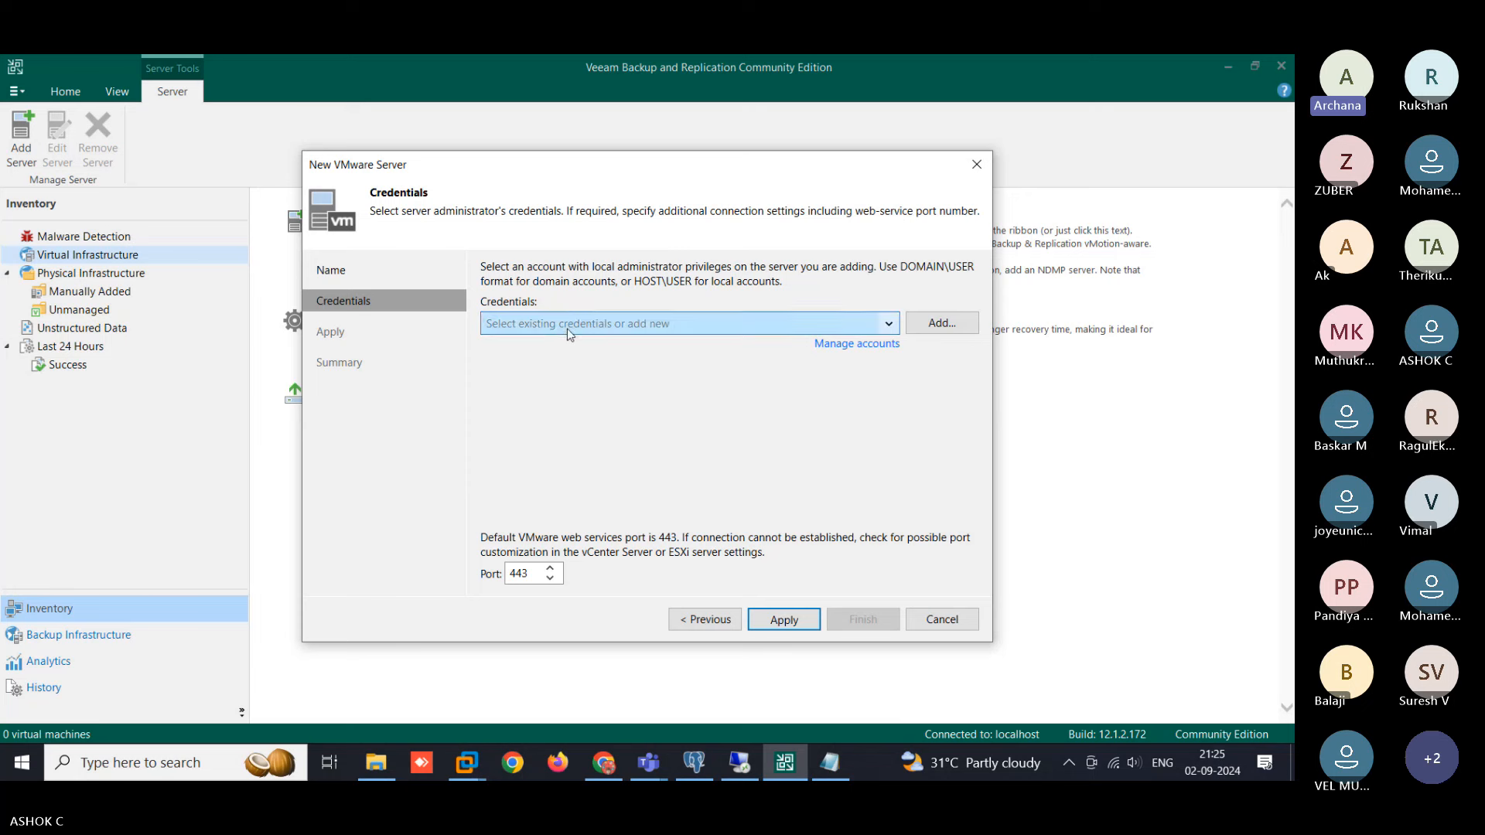
pyautogui.click(592, 330)
pyautogui.click(593, 329)
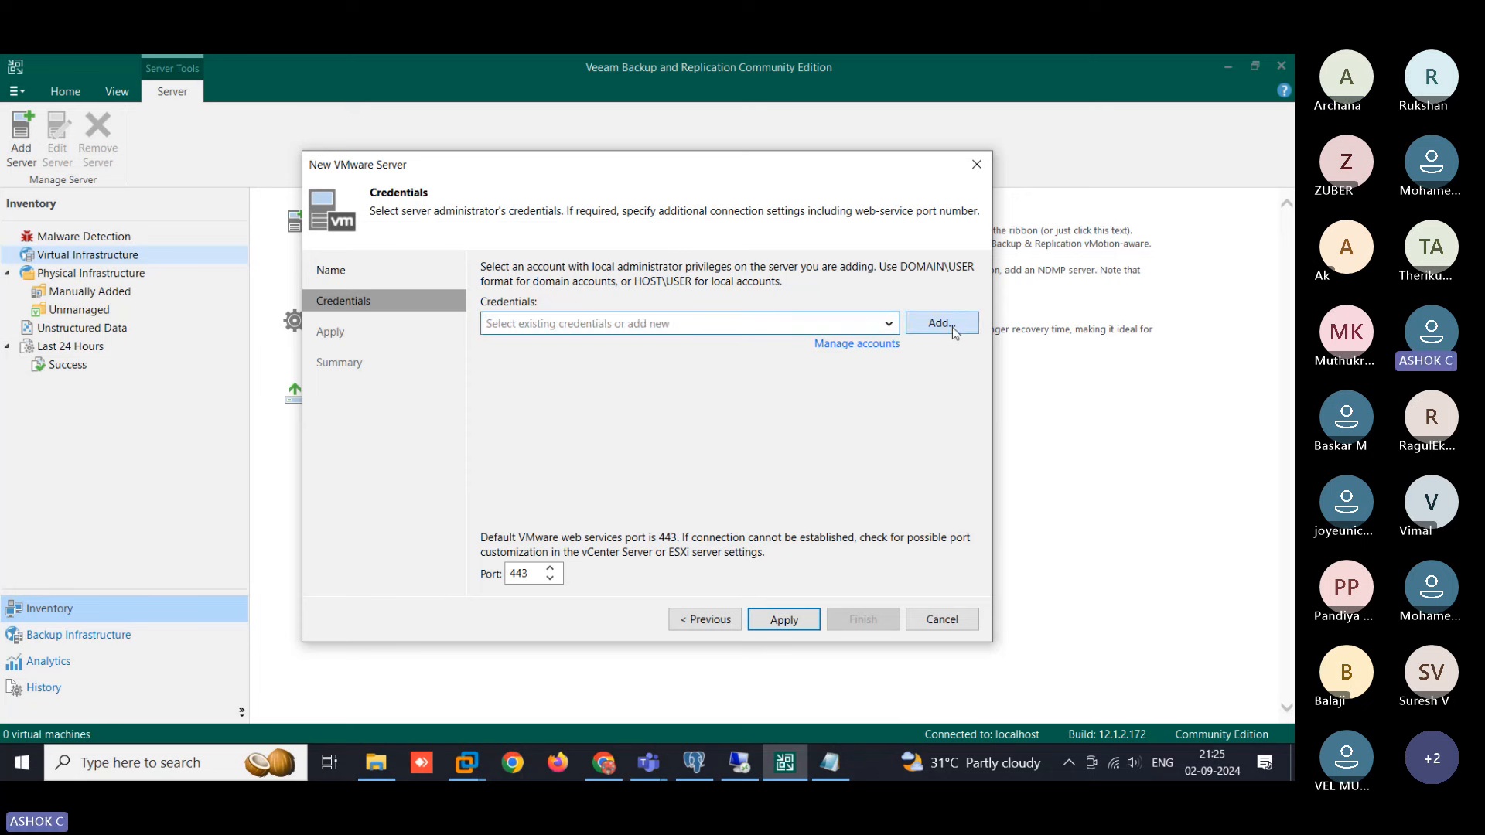
pyautogui.click(662, 322)
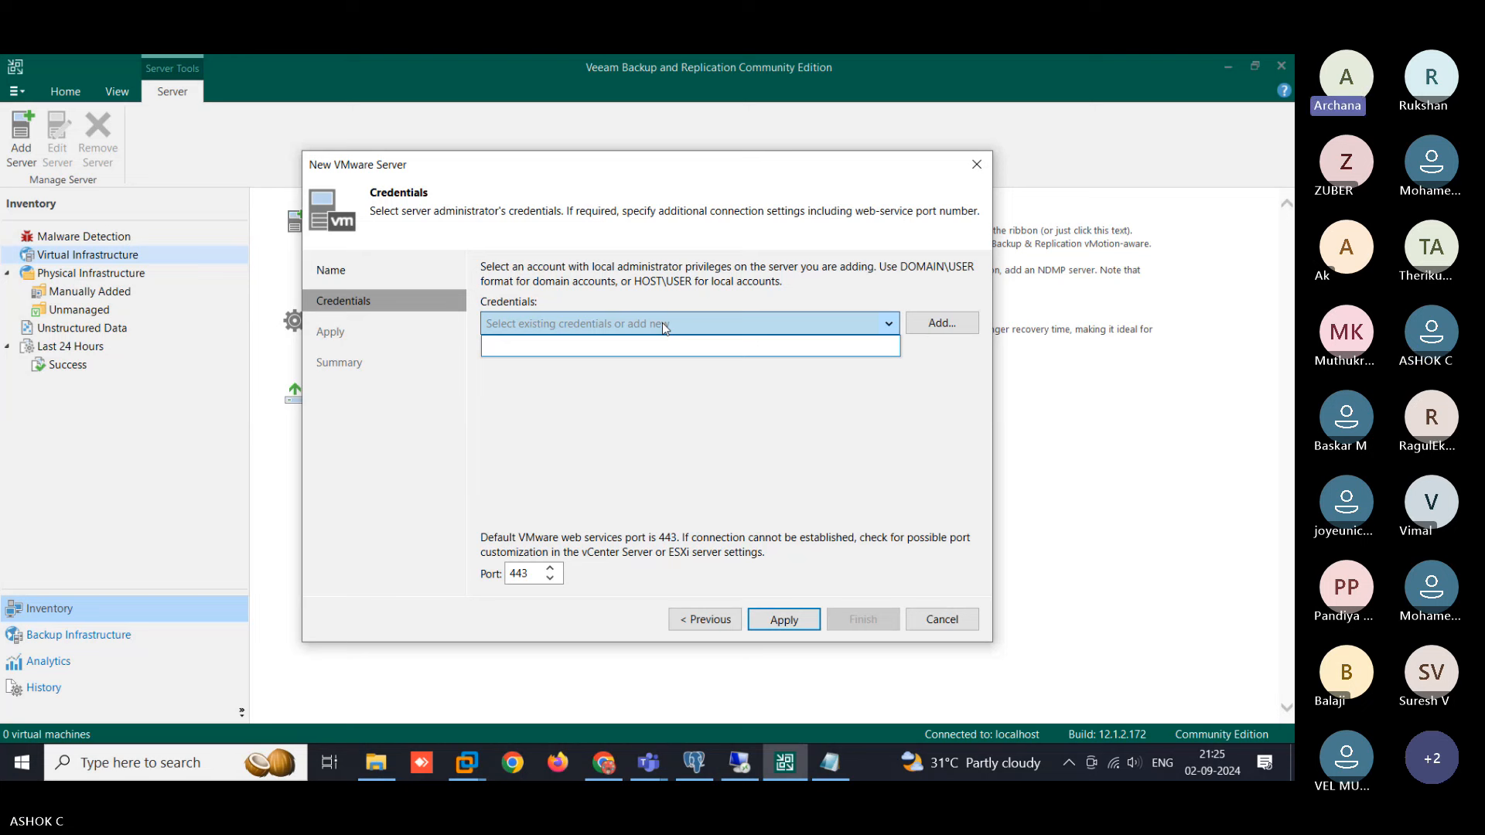
pyautogui.click(931, 327)
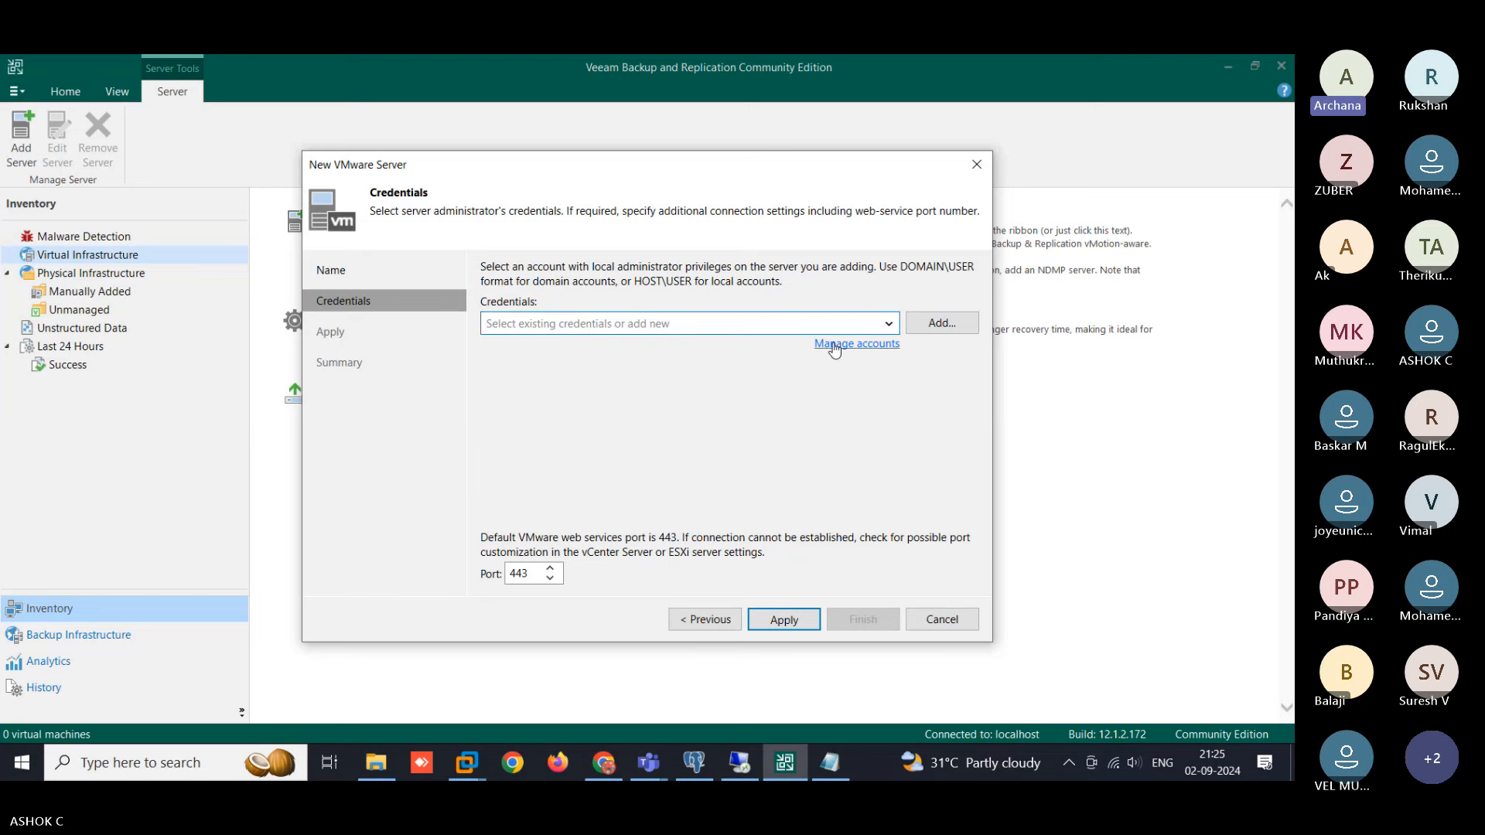
pyautogui.click(938, 323)
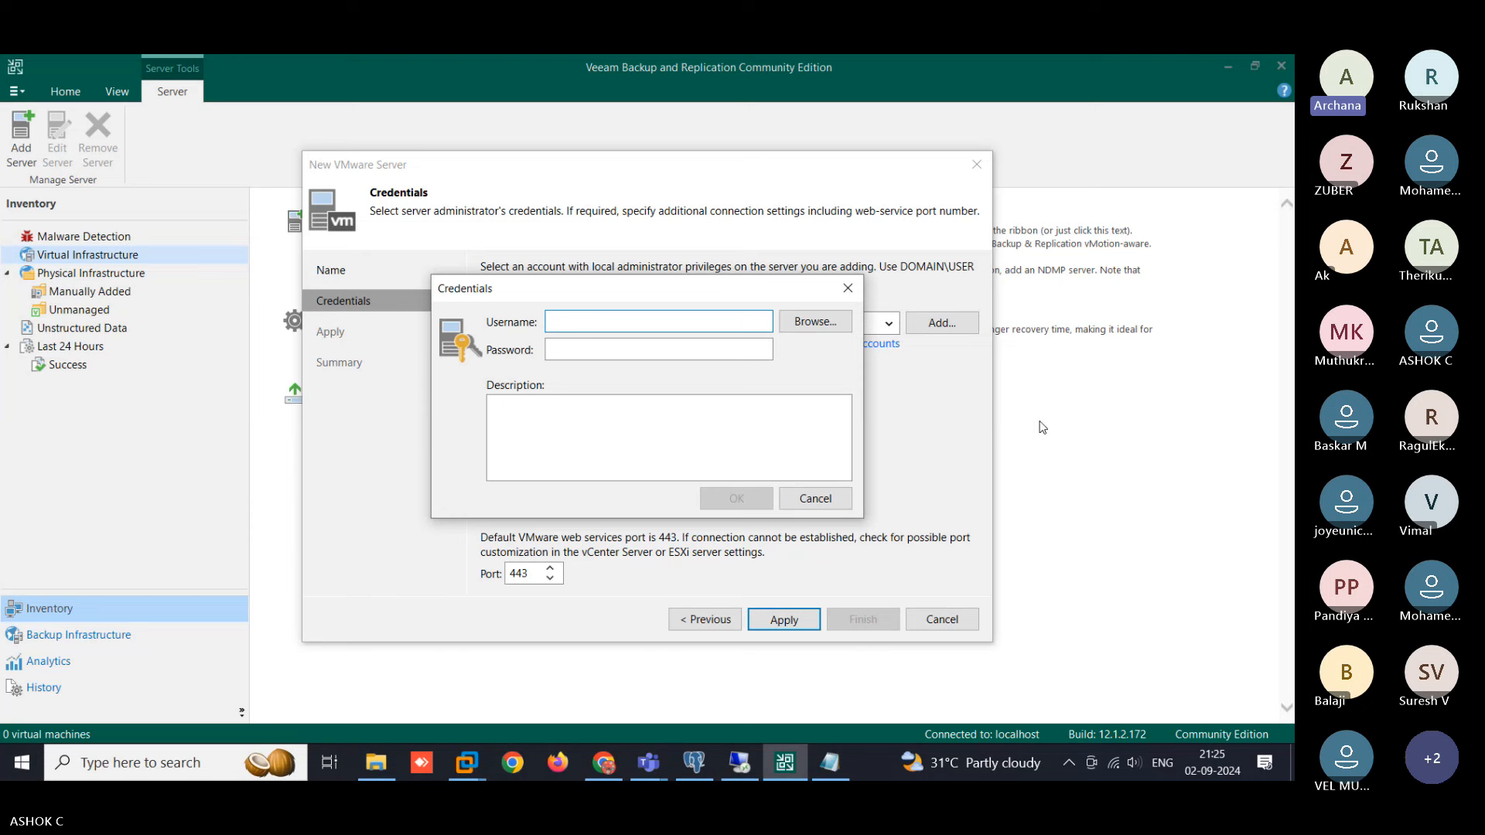
# - Enter the vSphere administrator username and password and save them as new credentials
pyautogui.write('a')
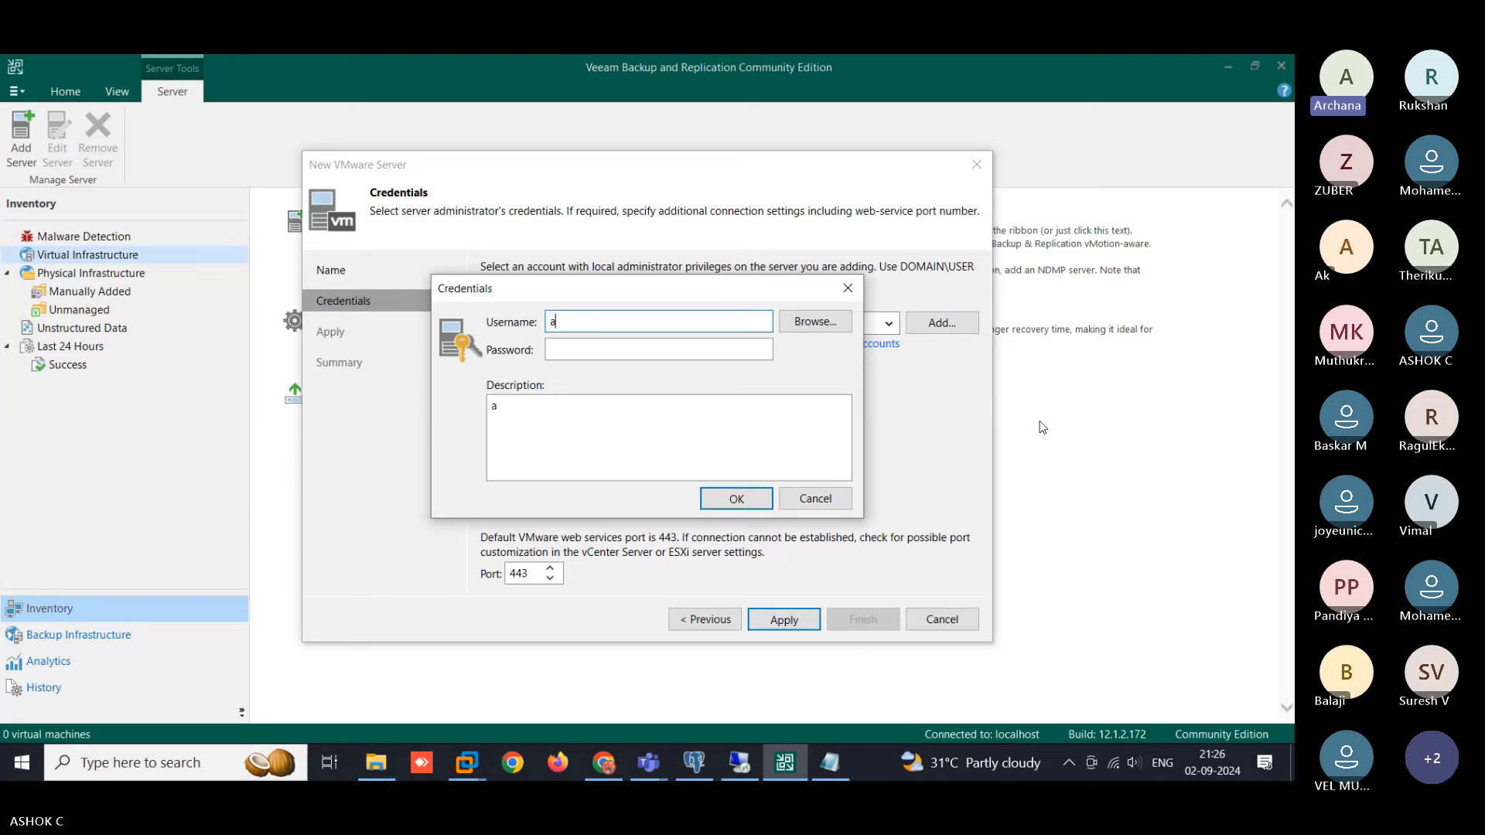
pyautogui.write('dministrato')
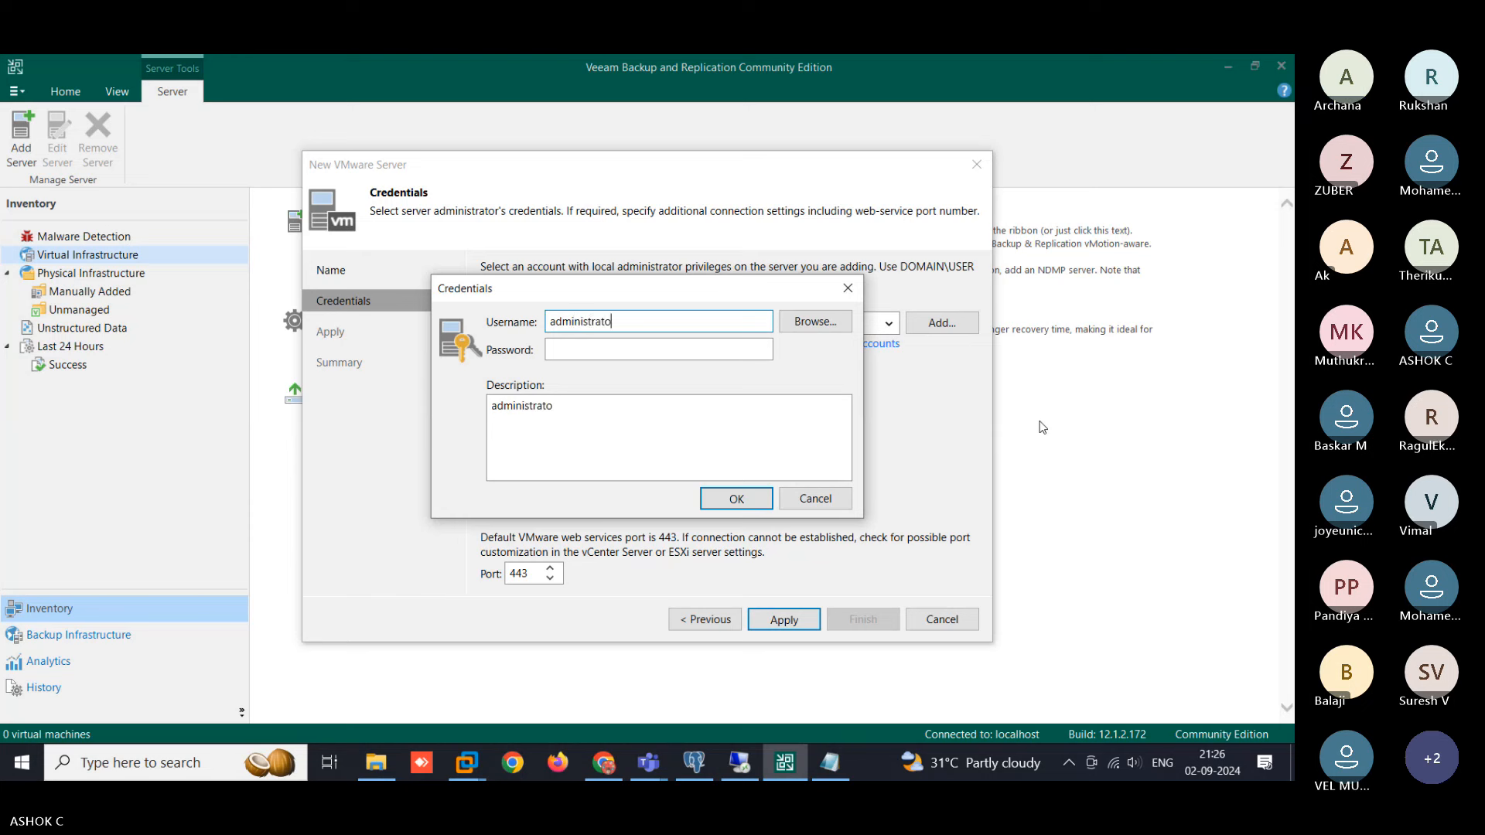
pyautogui.write('r@vsphere.local')
pyautogui.press('Tab')
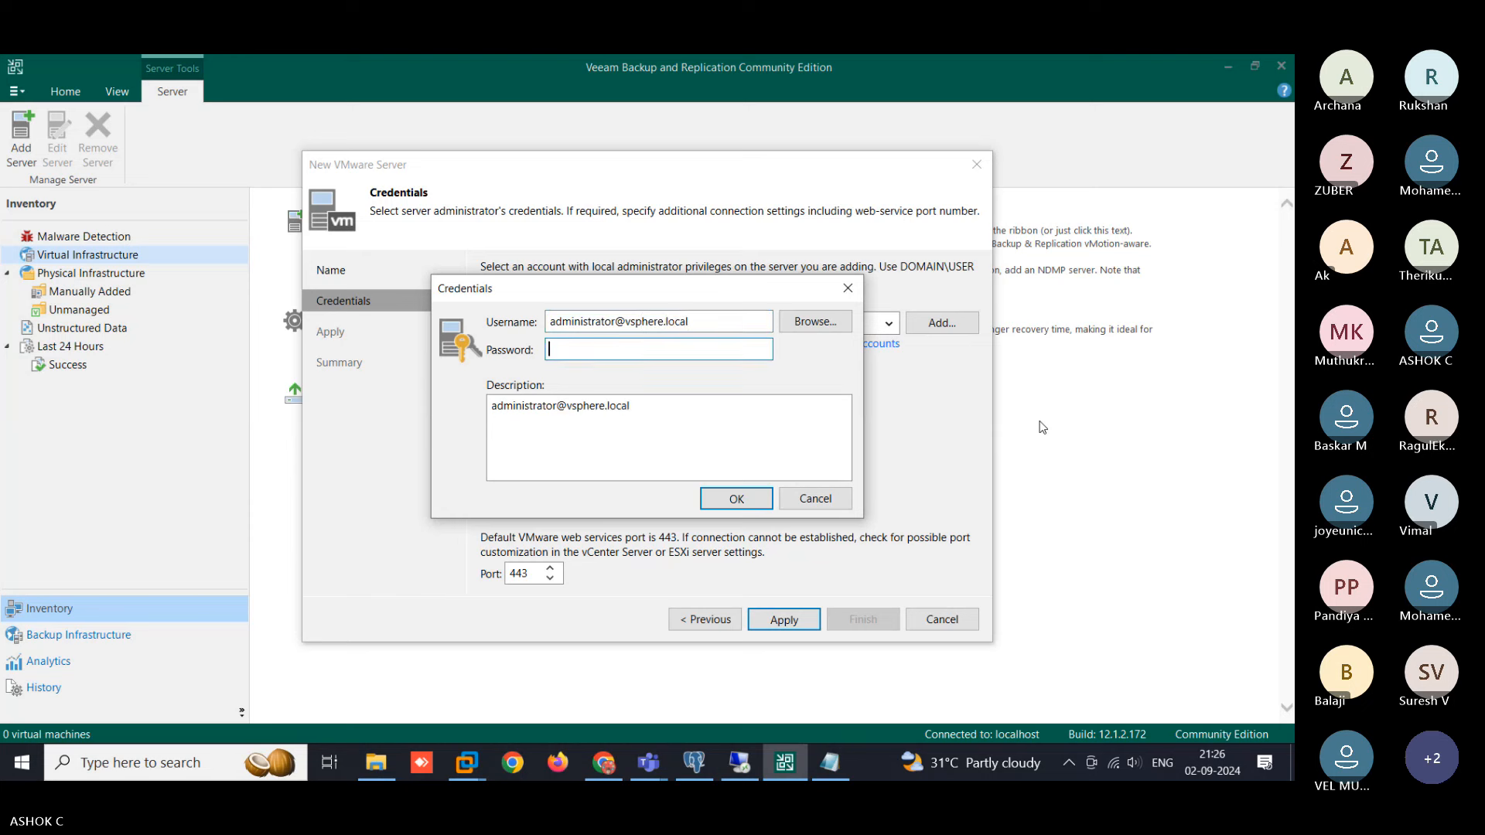
pyautogui.write('••••••••••')
pyautogui.click(702, 504)
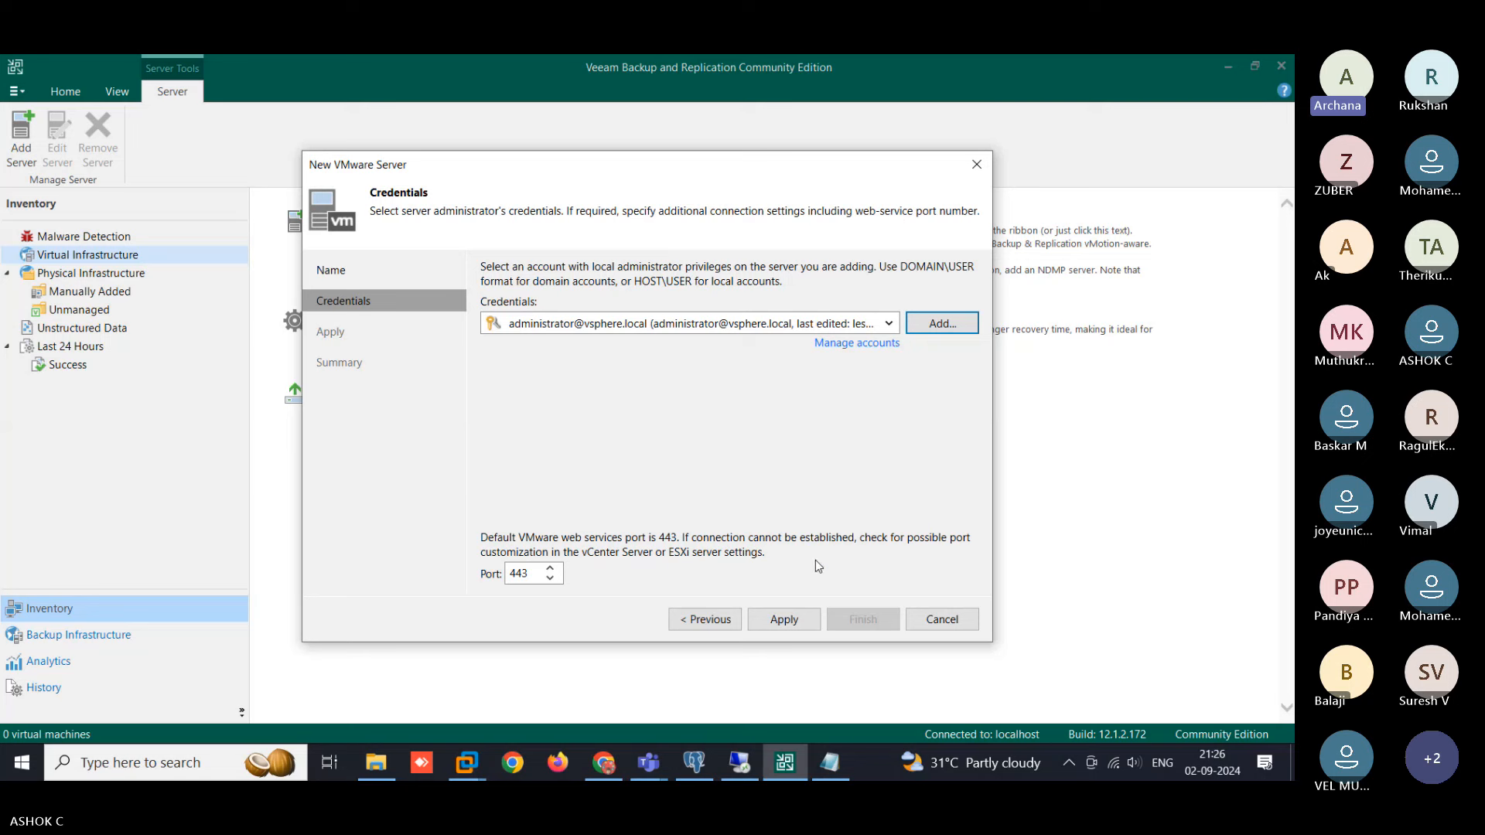
# - Connect to vCenter 192.168.2.110, accepting its untrusted certificate, and advance to the Summary page
pyautogui.click(793, 618)
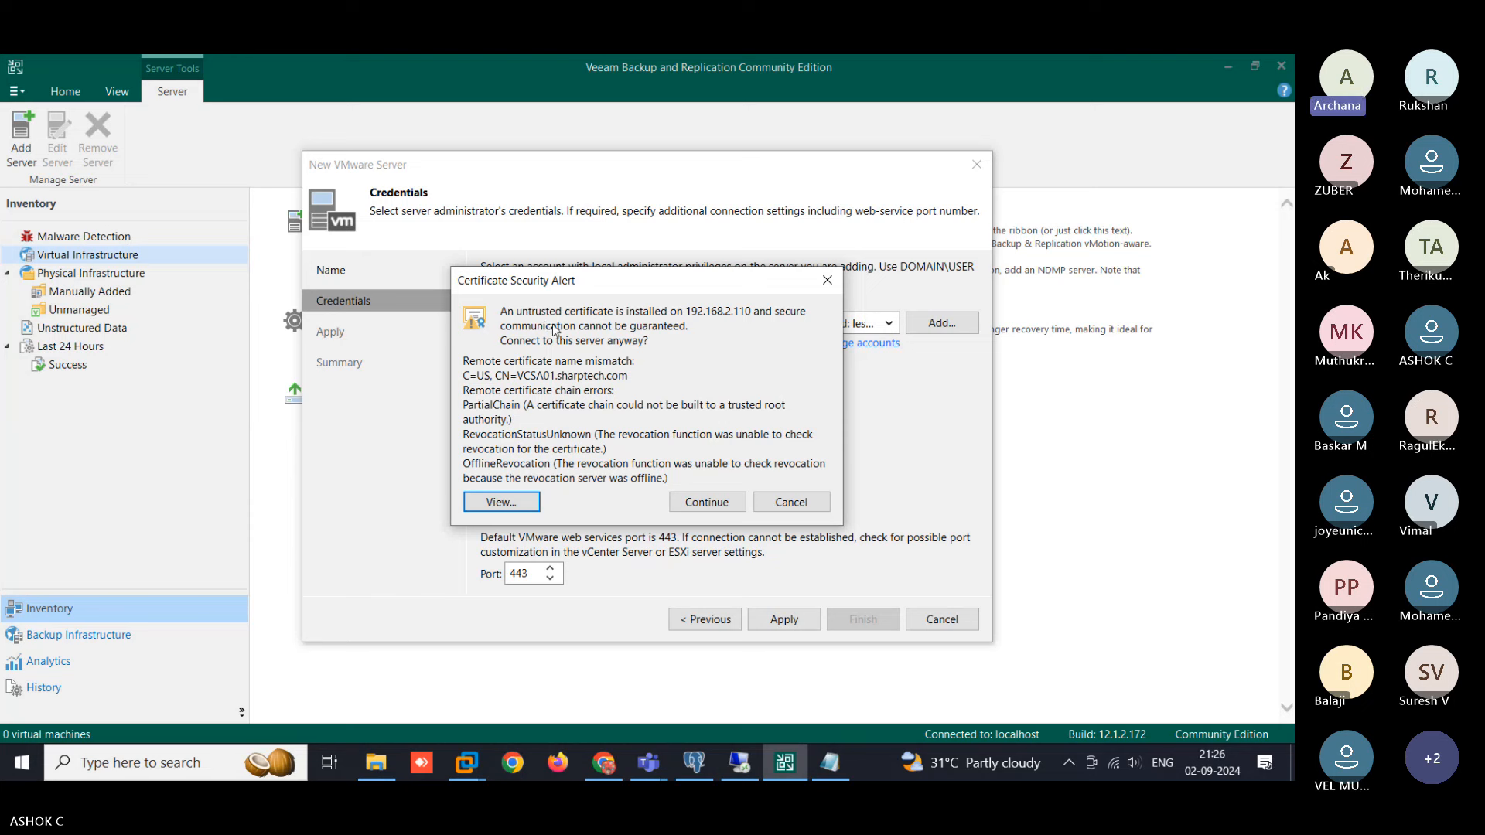
pyautogui.click(700, 503)
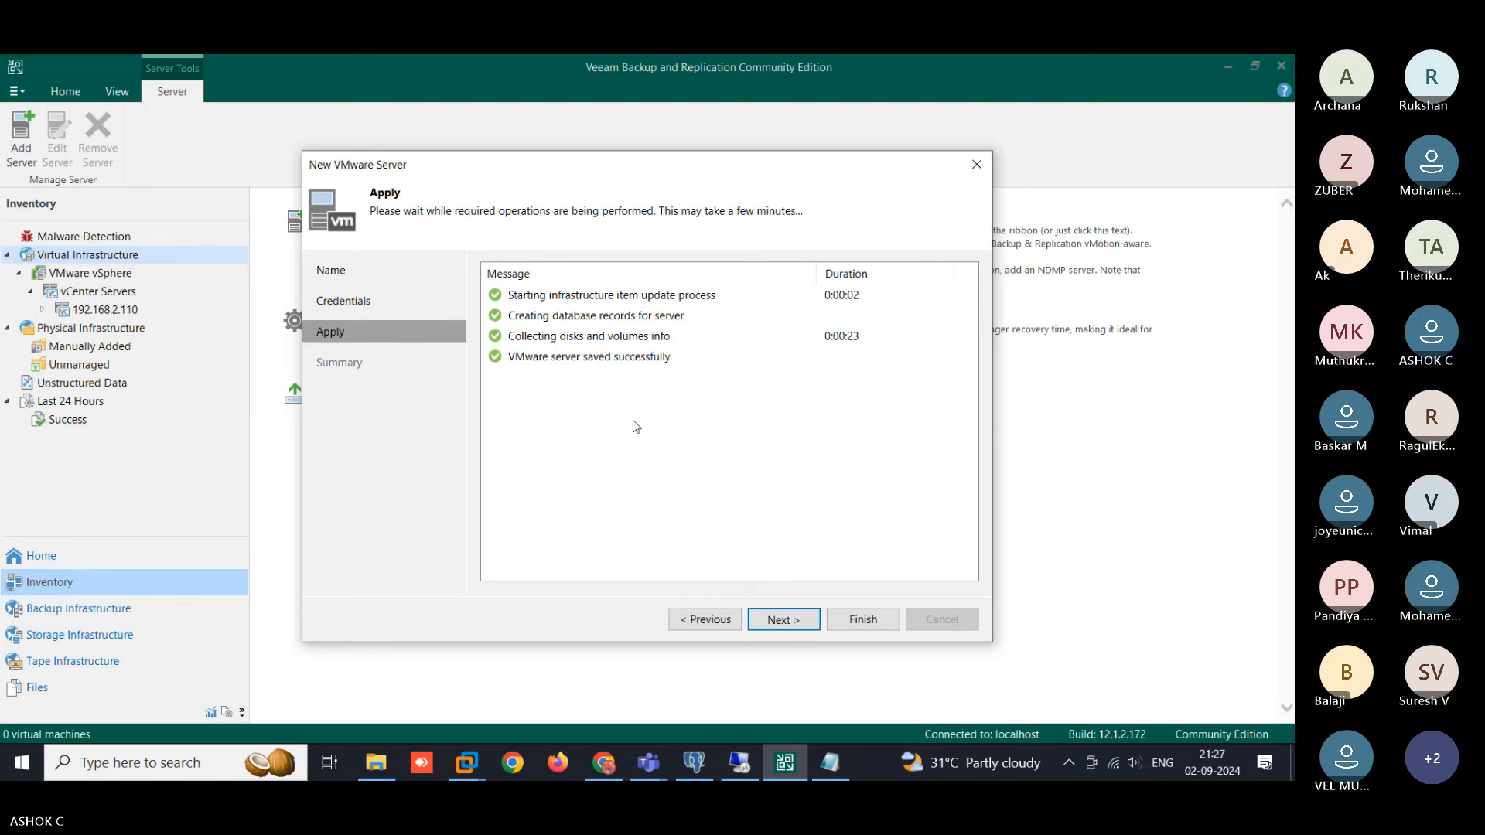
pyautogui.click(784, 619)
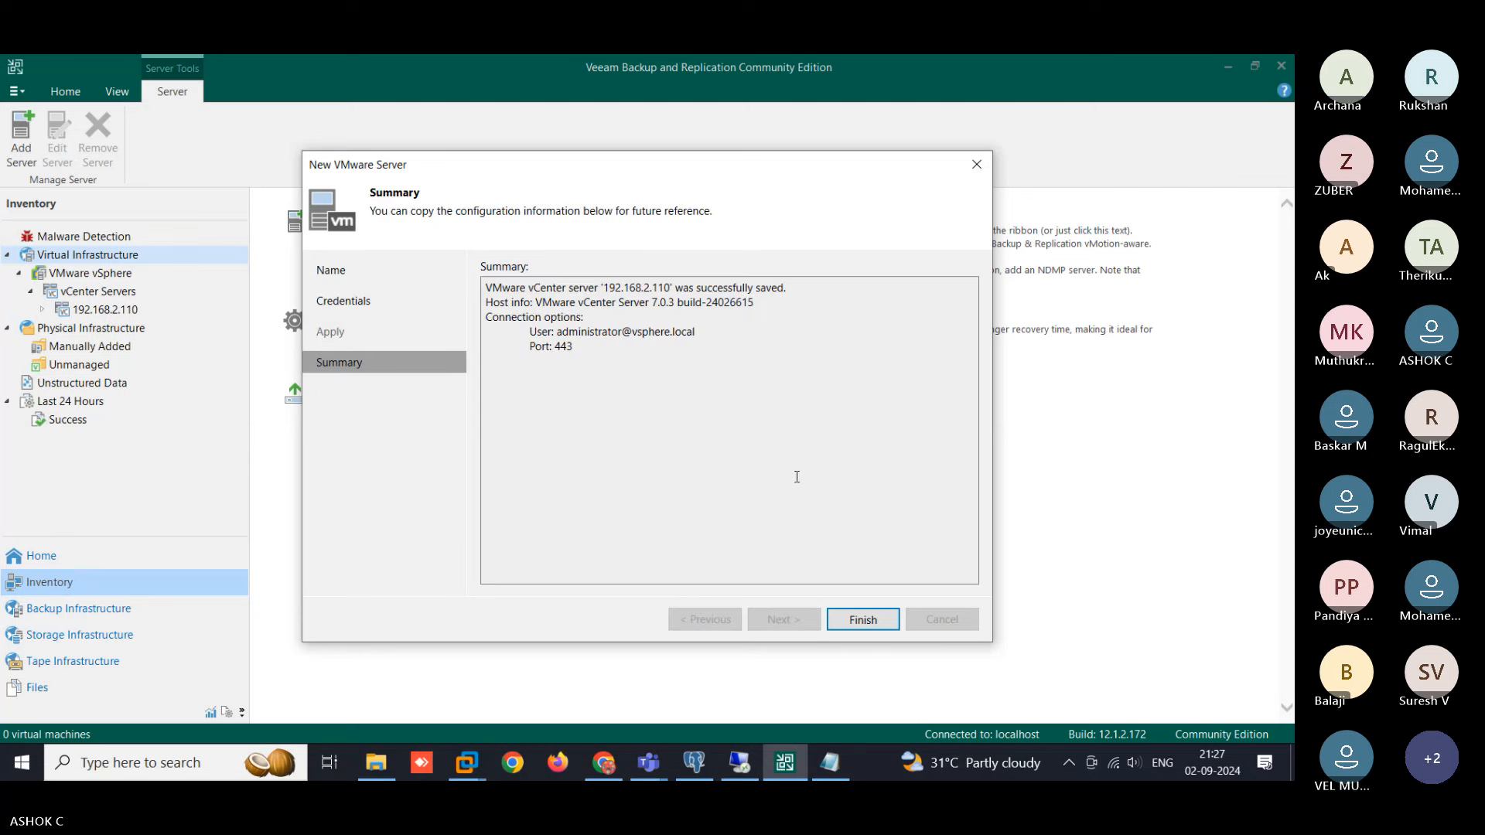
# - Review the 192.168.2.110 summary text and finish the New VMware Server wizard
pyautogui.click(616, 364)
pyautogui.hotkey('ctrl', 'a')
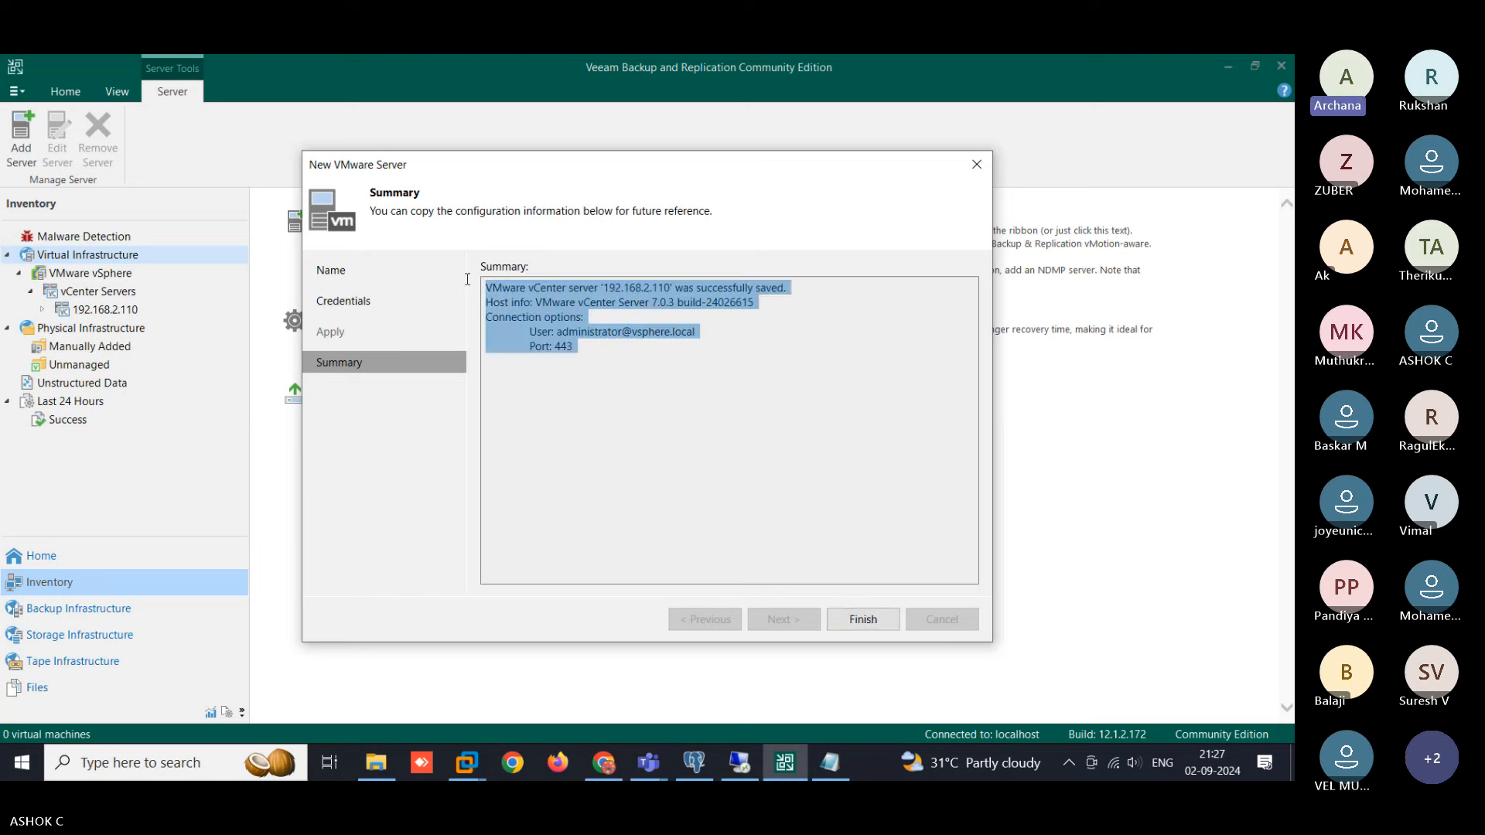
pyautogui.click(769, 419)
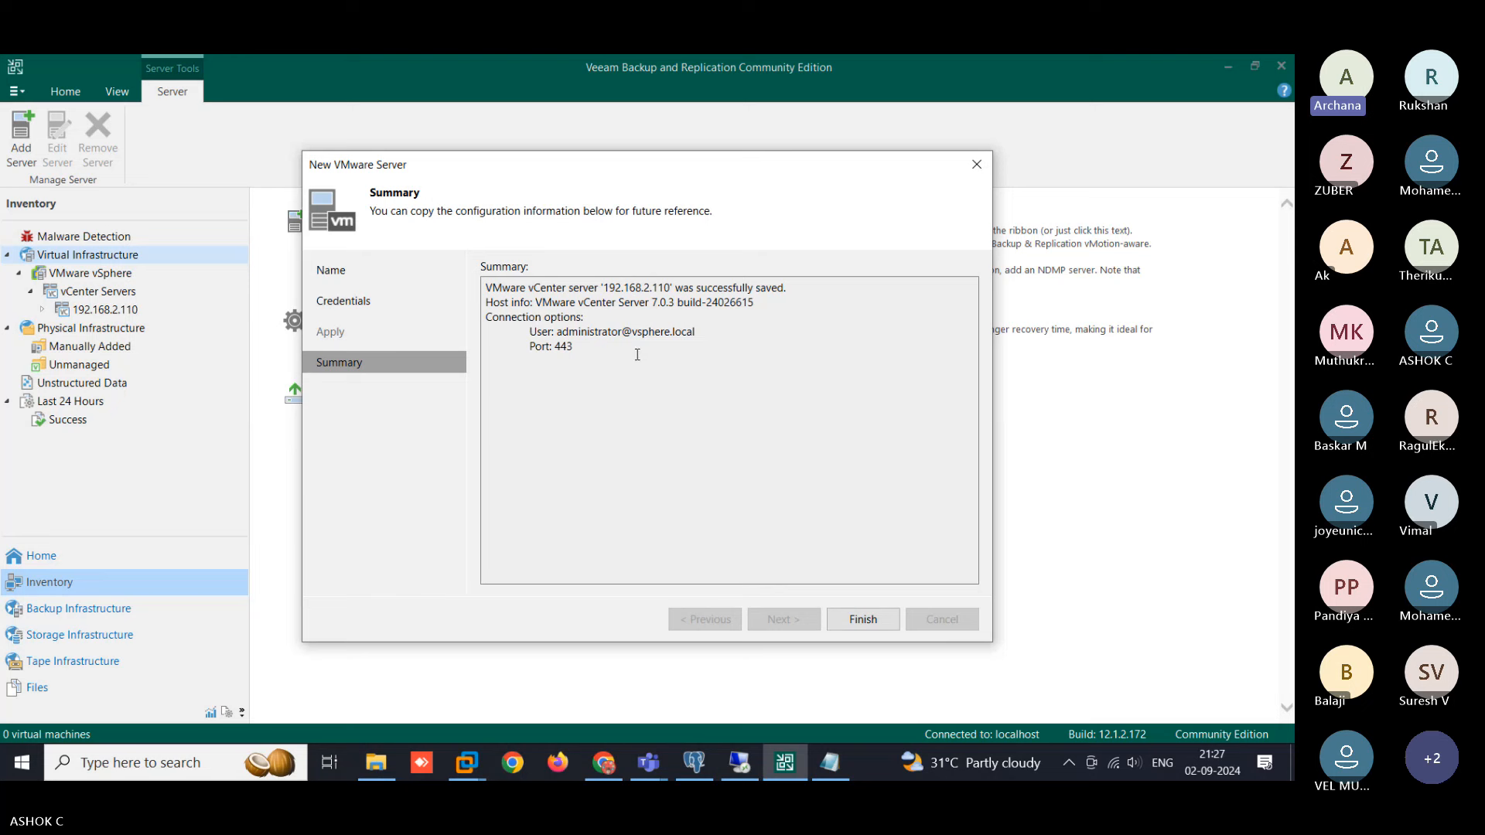
pyautogui.click(864, 624)
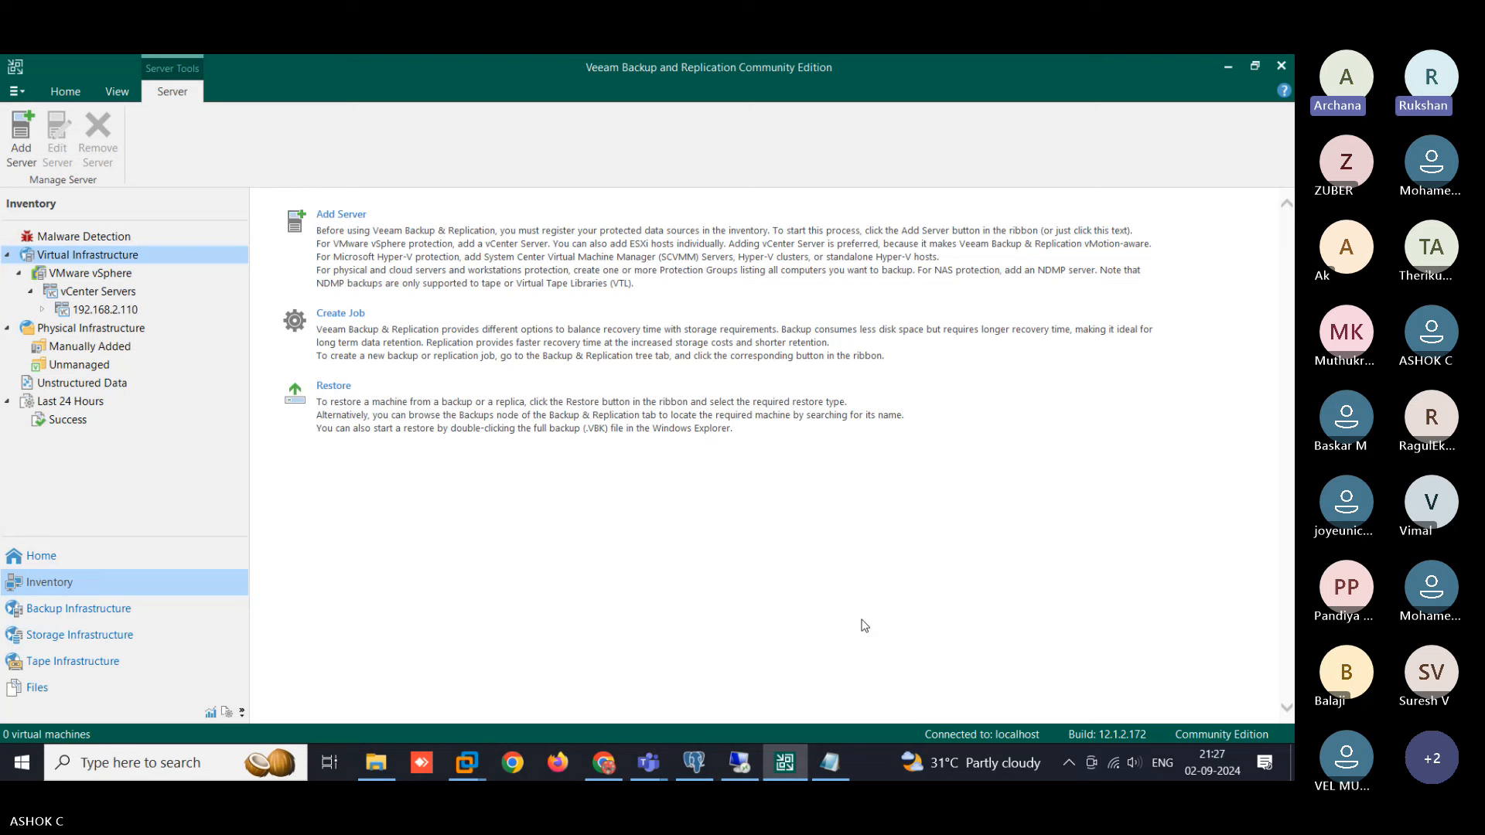
# - Expand 192.168.2.110 > Chennai-DC > Cluster in the Inventory tree
pyautogui.click(42, 309)
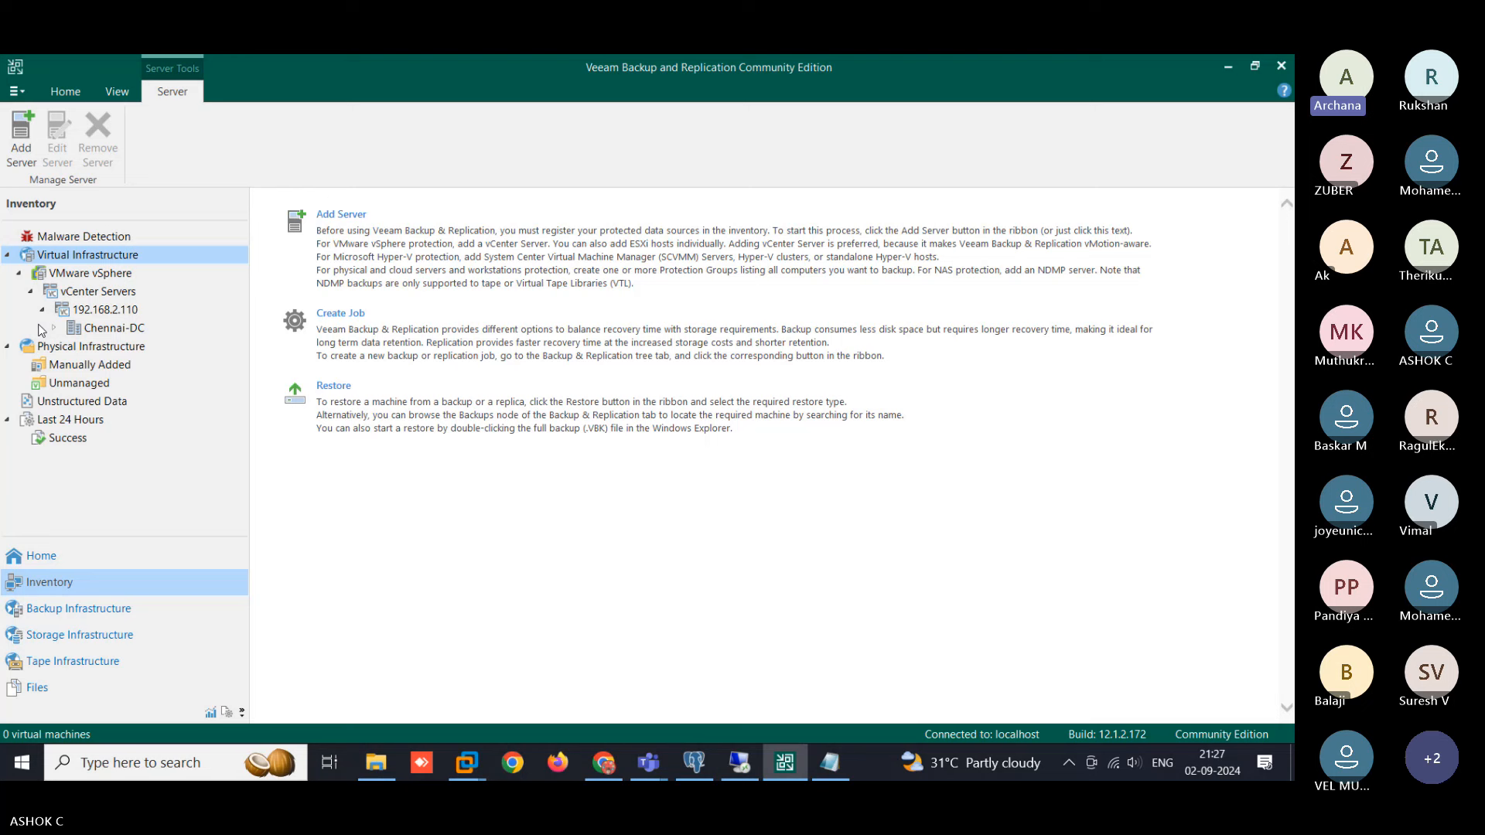
pyautogui.click(53, 328)
pyautogui.click(66, 347)
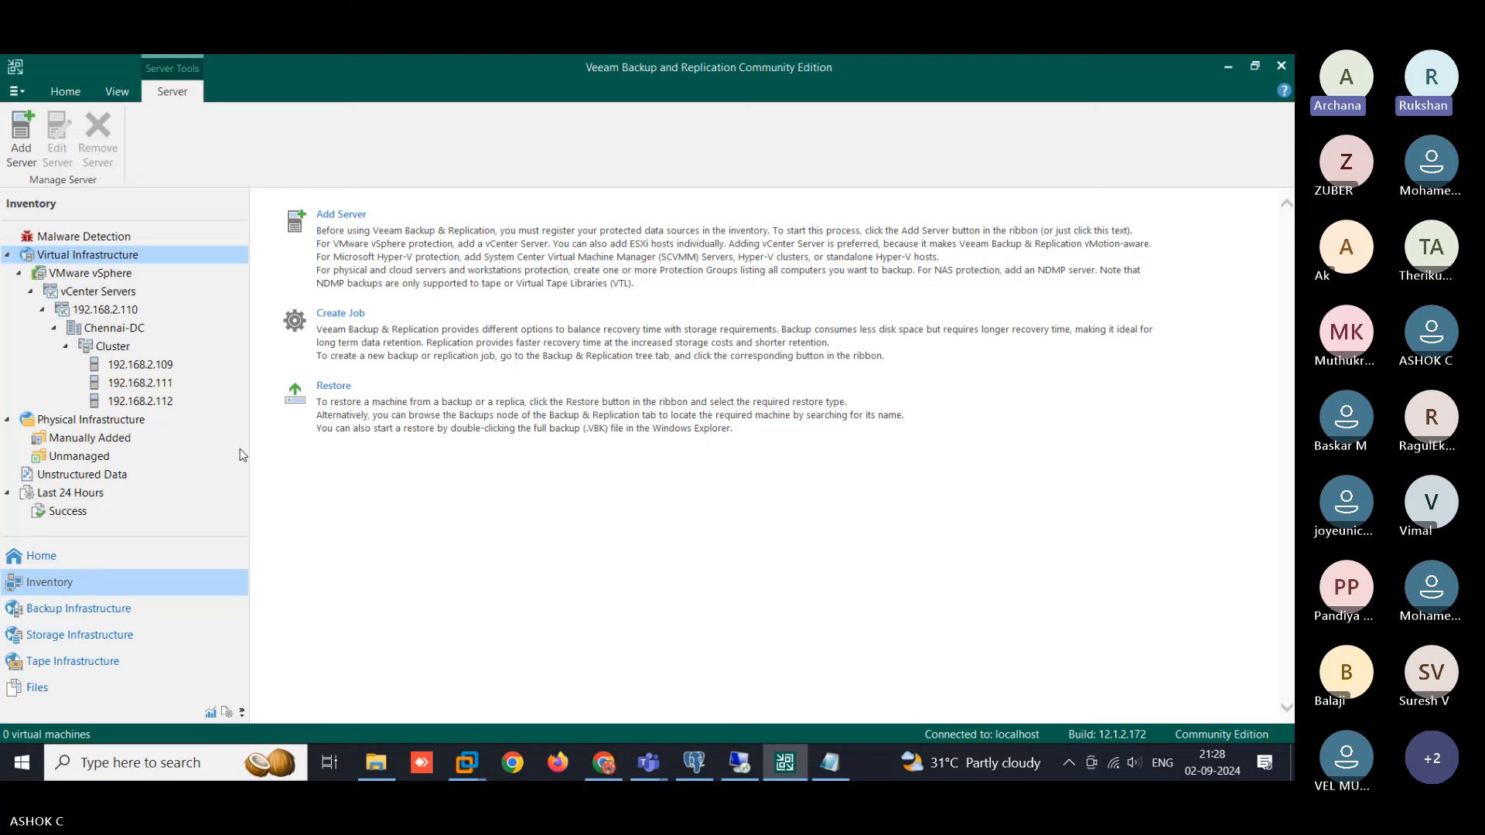
# - Inspect hosts 192.168.2.111, 192.168.2.112 and 192.168.2.109, then switch to the vSphere Client
pyautogui.click(166, 386)
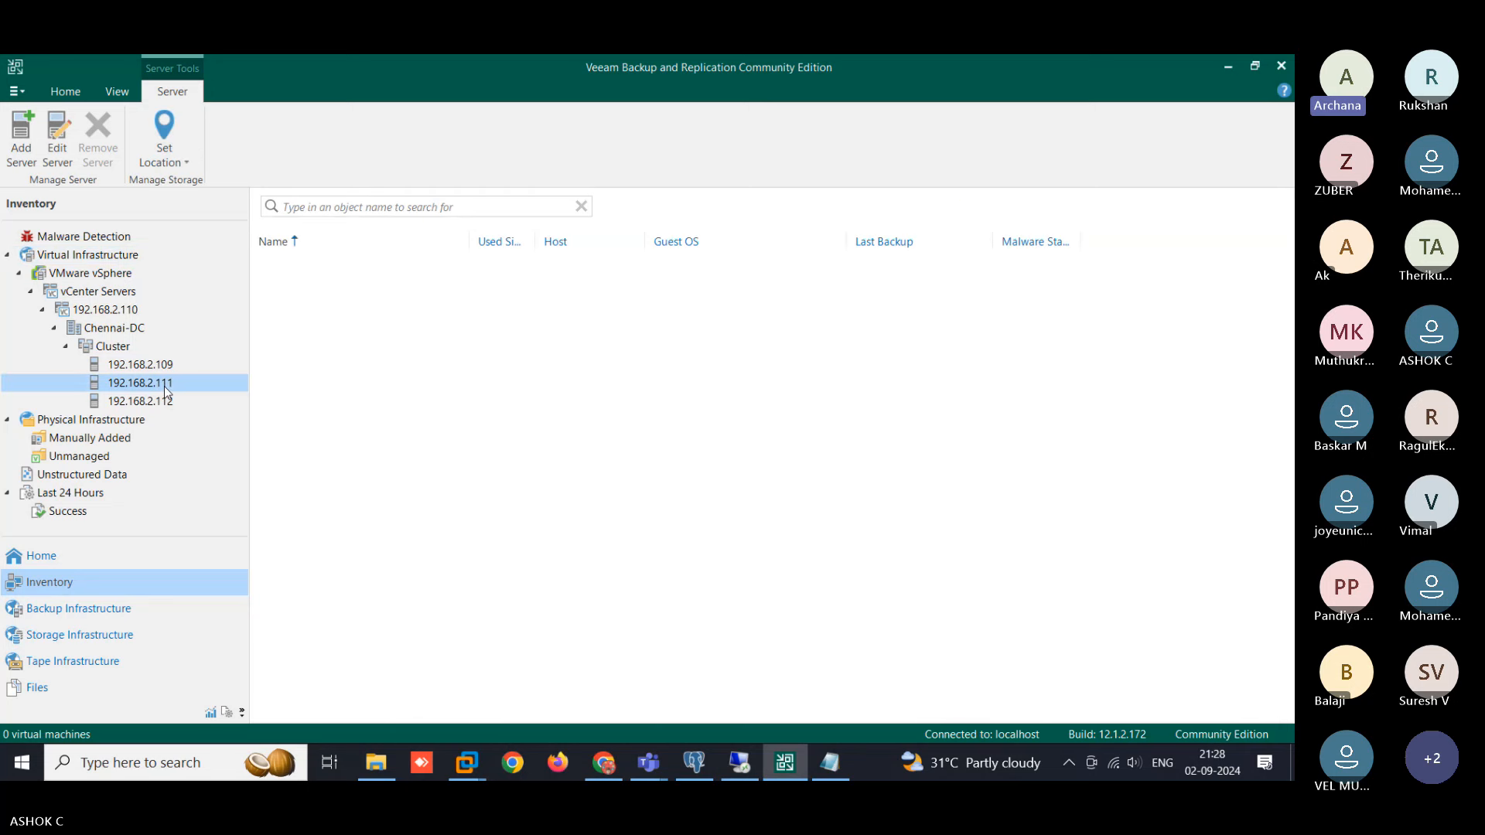
pyautogui.click(165, 403)
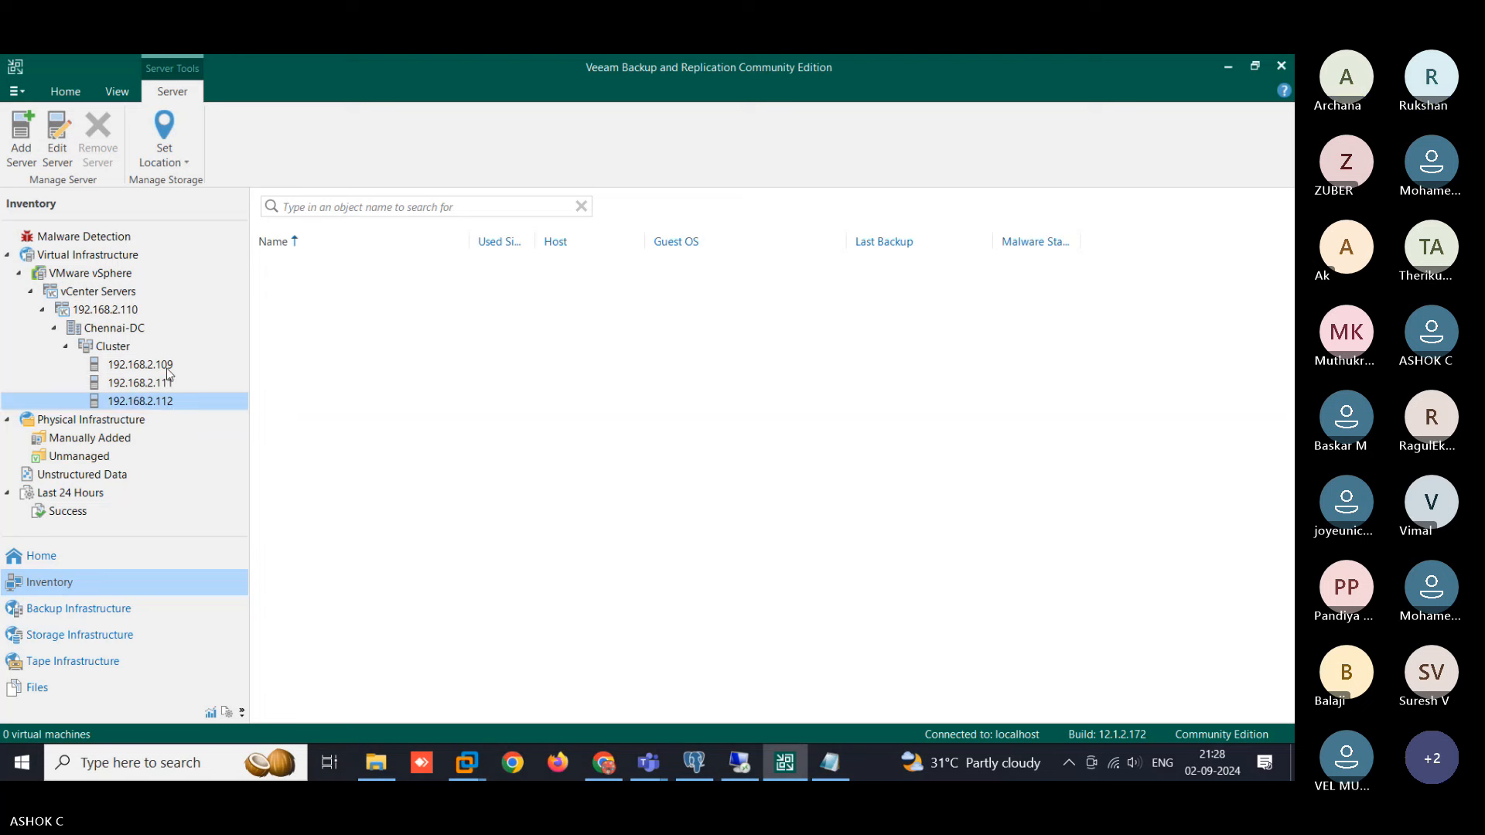
pyautogui.click(166, 369)
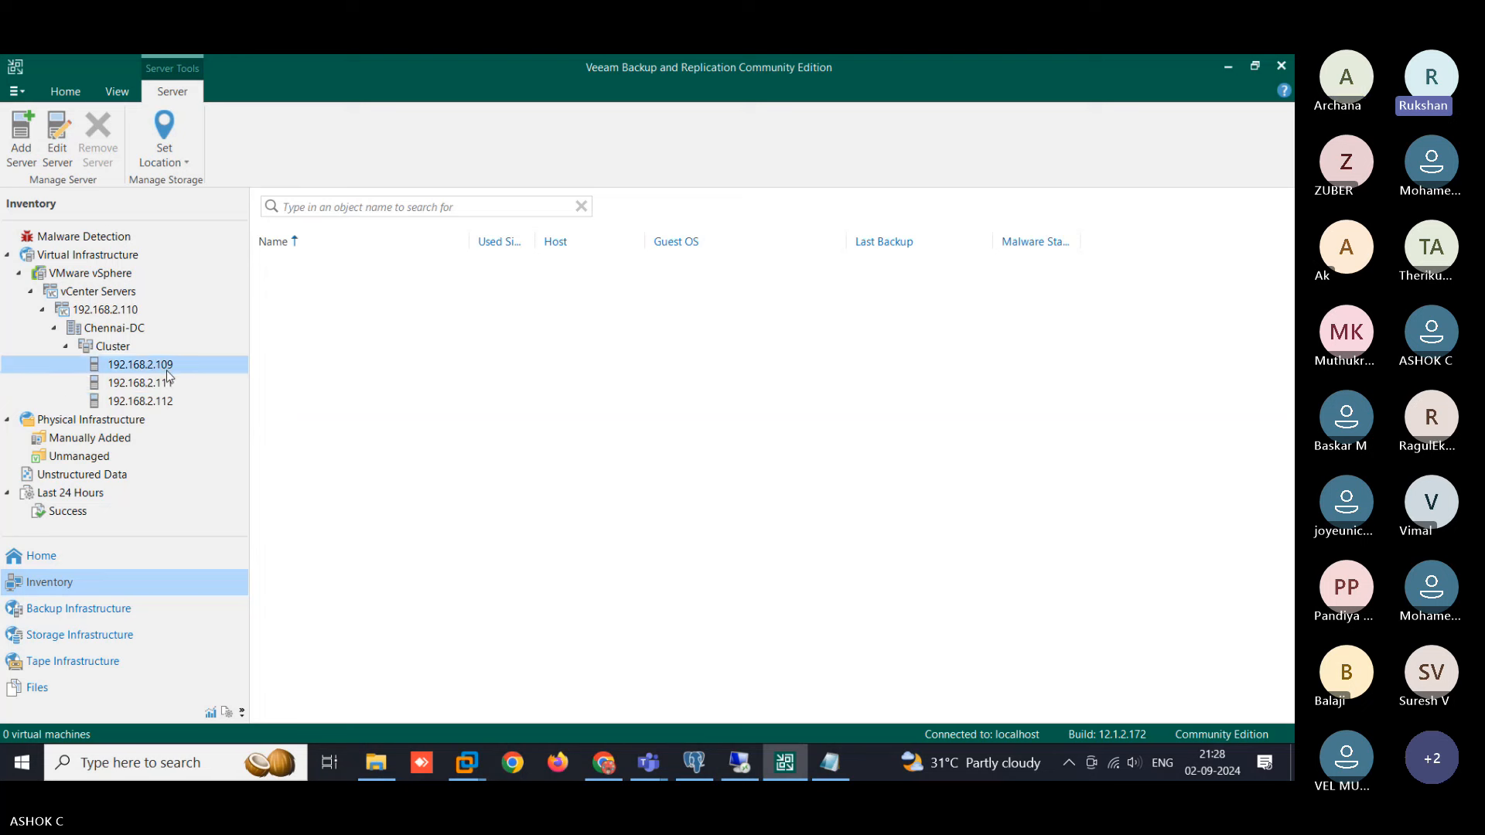
pyautogui.click(169, 385)
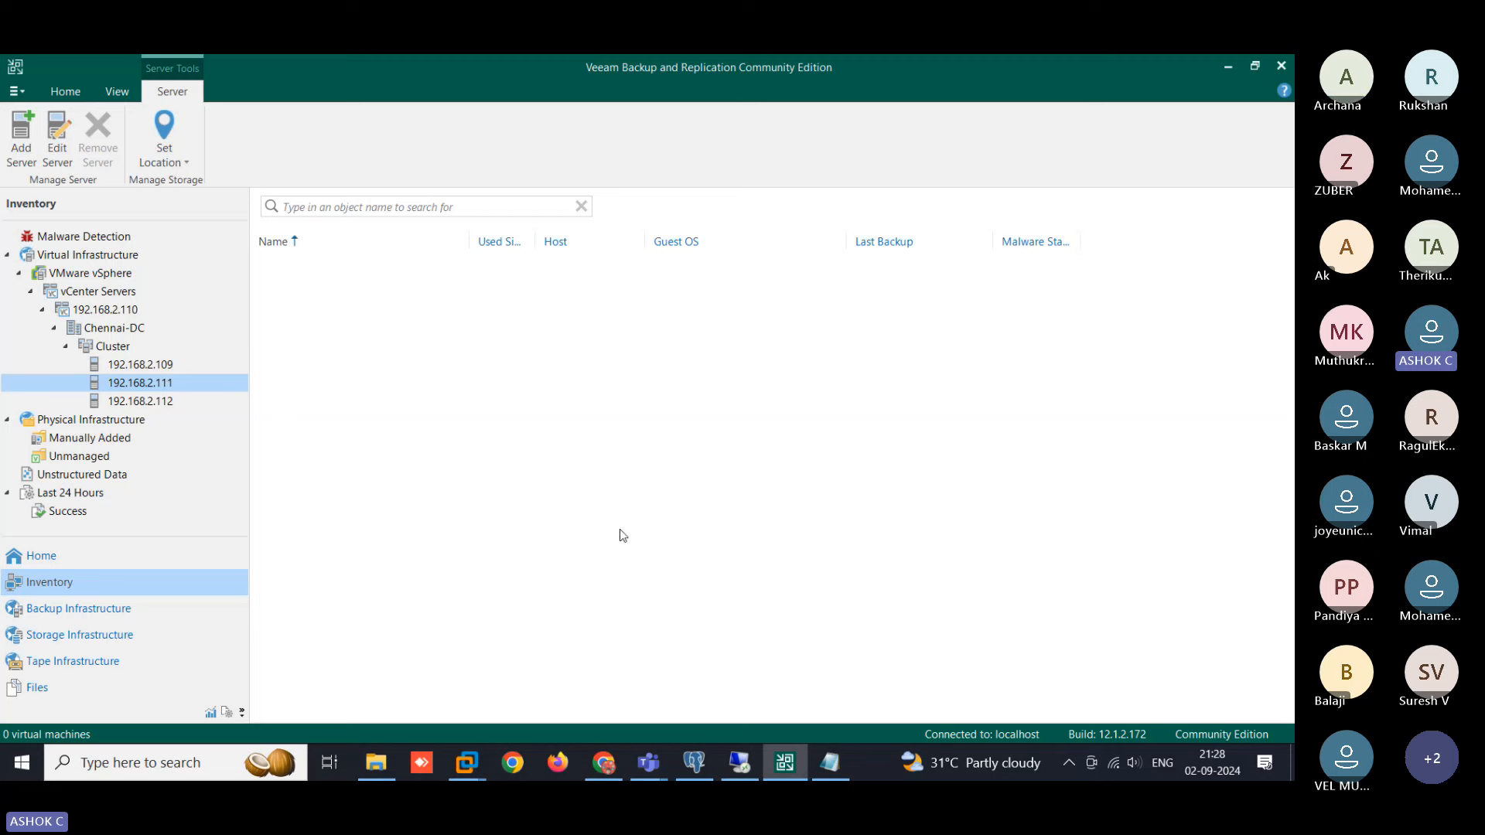
pyautogui.click(605, 766)
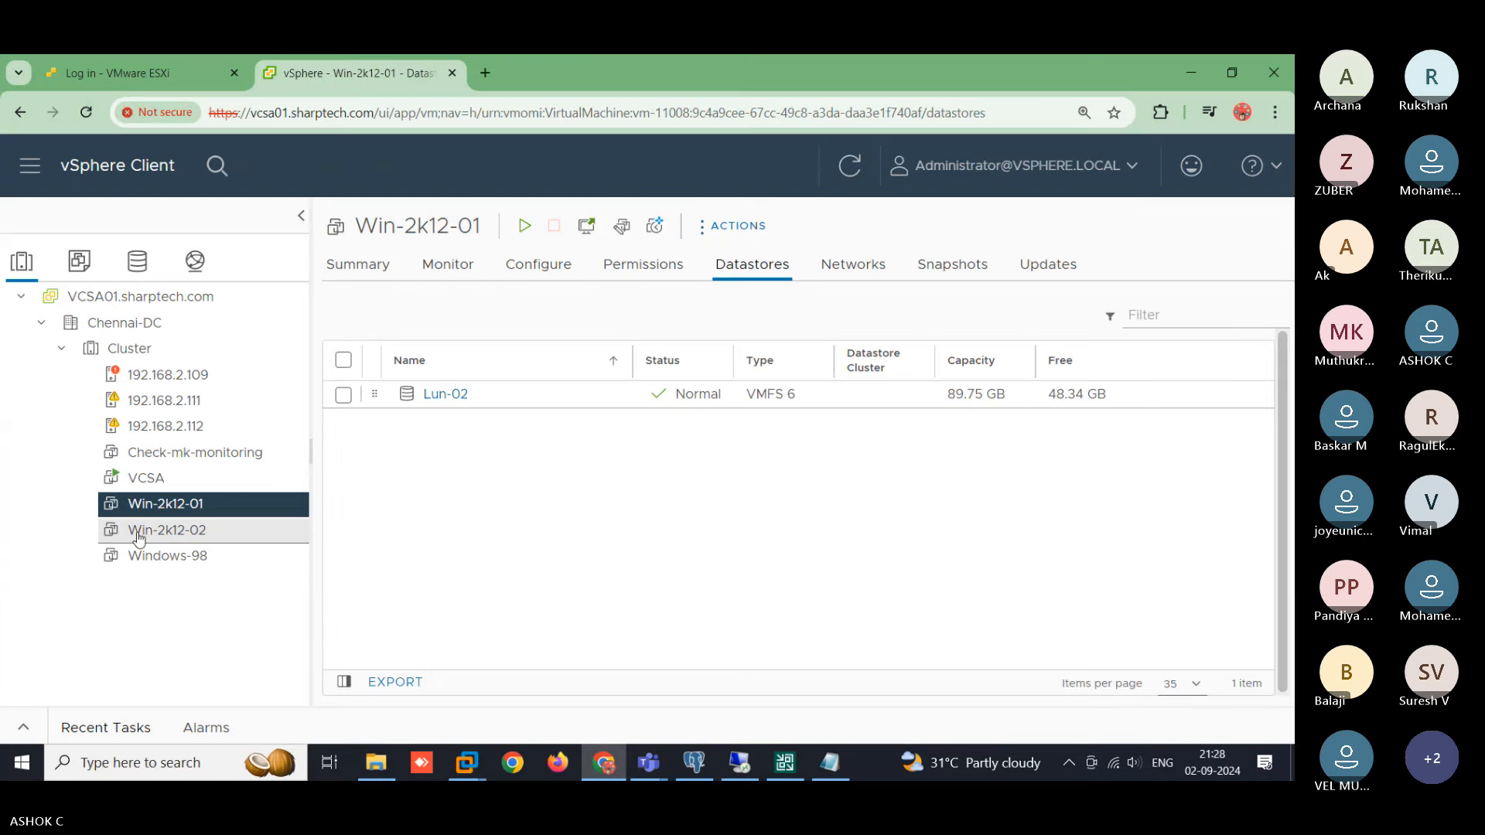
# - Review the VMs on hosts 192.168.2.109, .111 and .112 in vSphere, then return to Veeam
pyautogui.click(183, 383)
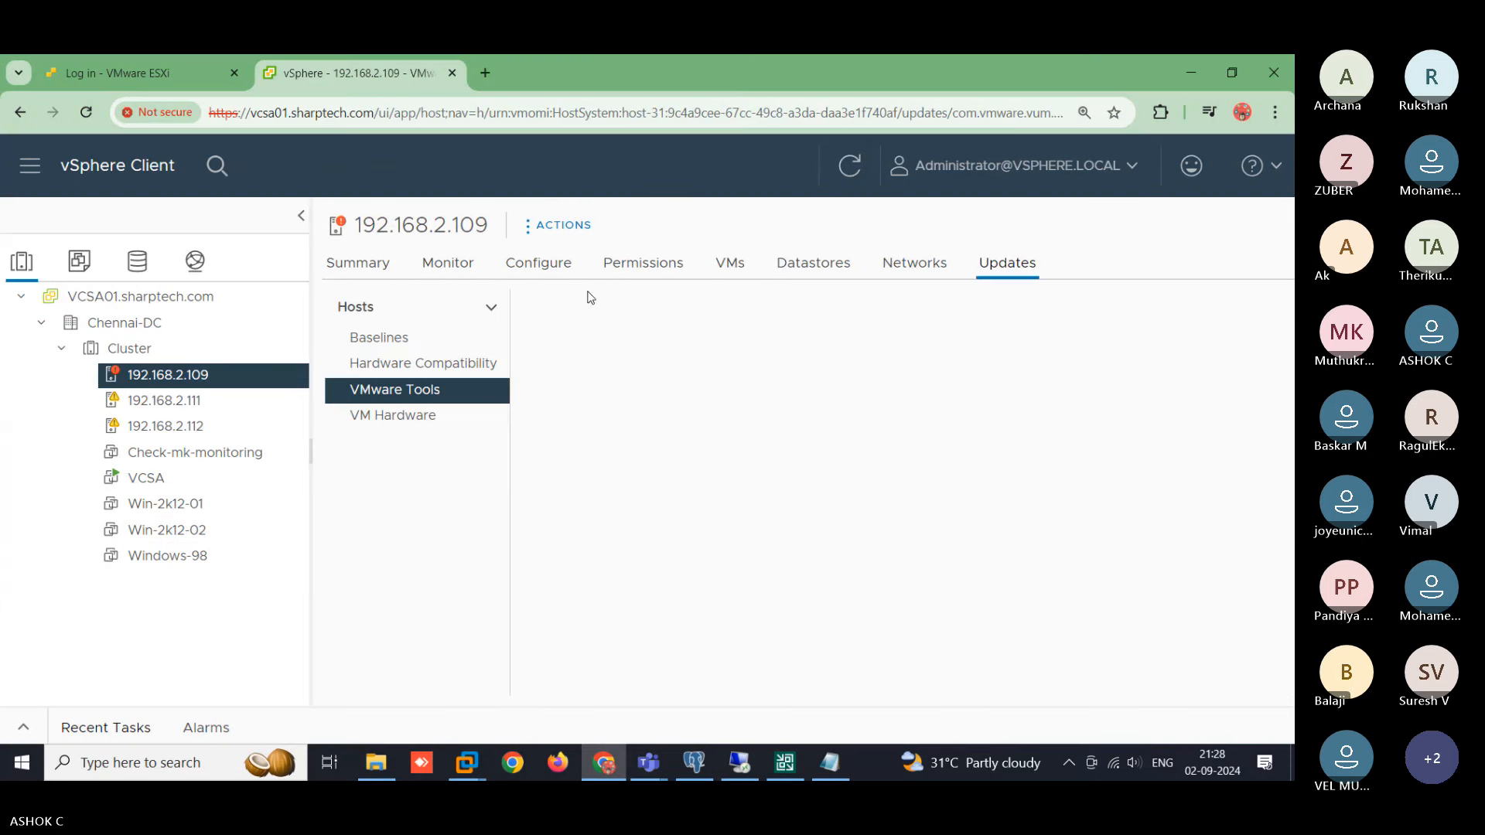
pyautogui.click(729, 264)
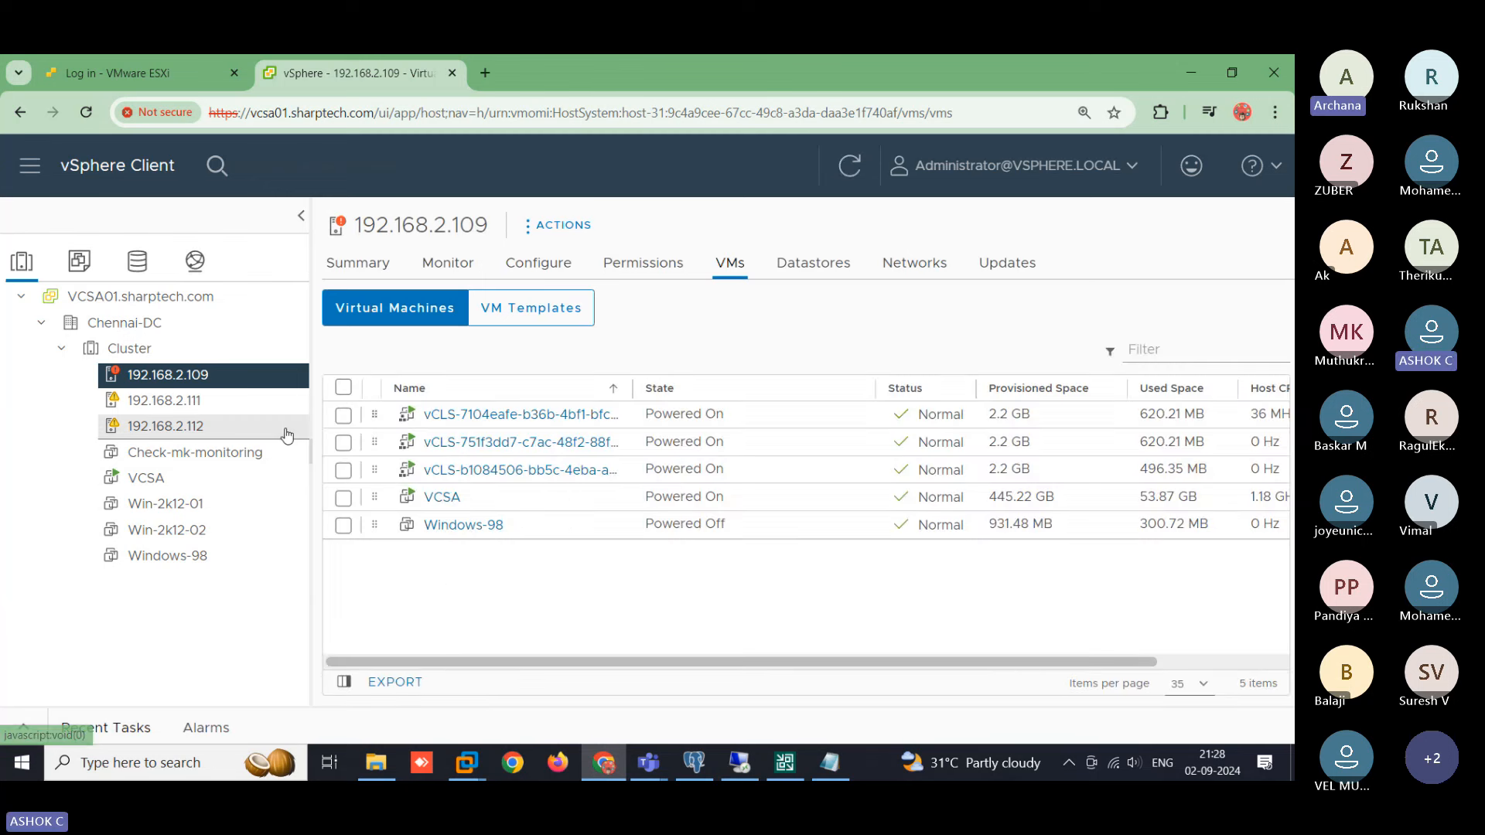
pyautogui.click(246, 403)
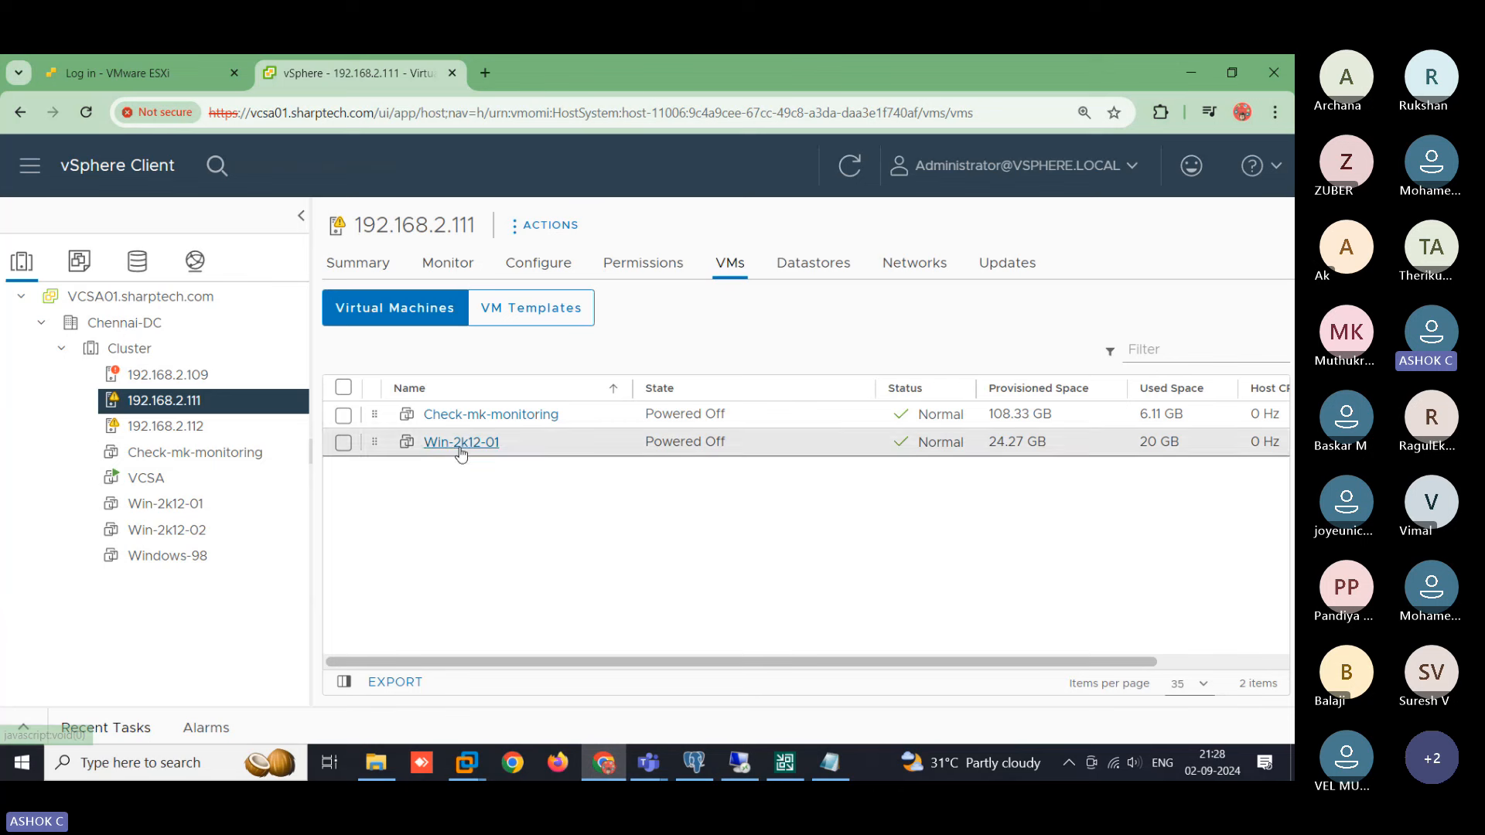
pyautogui.click(250, 432)
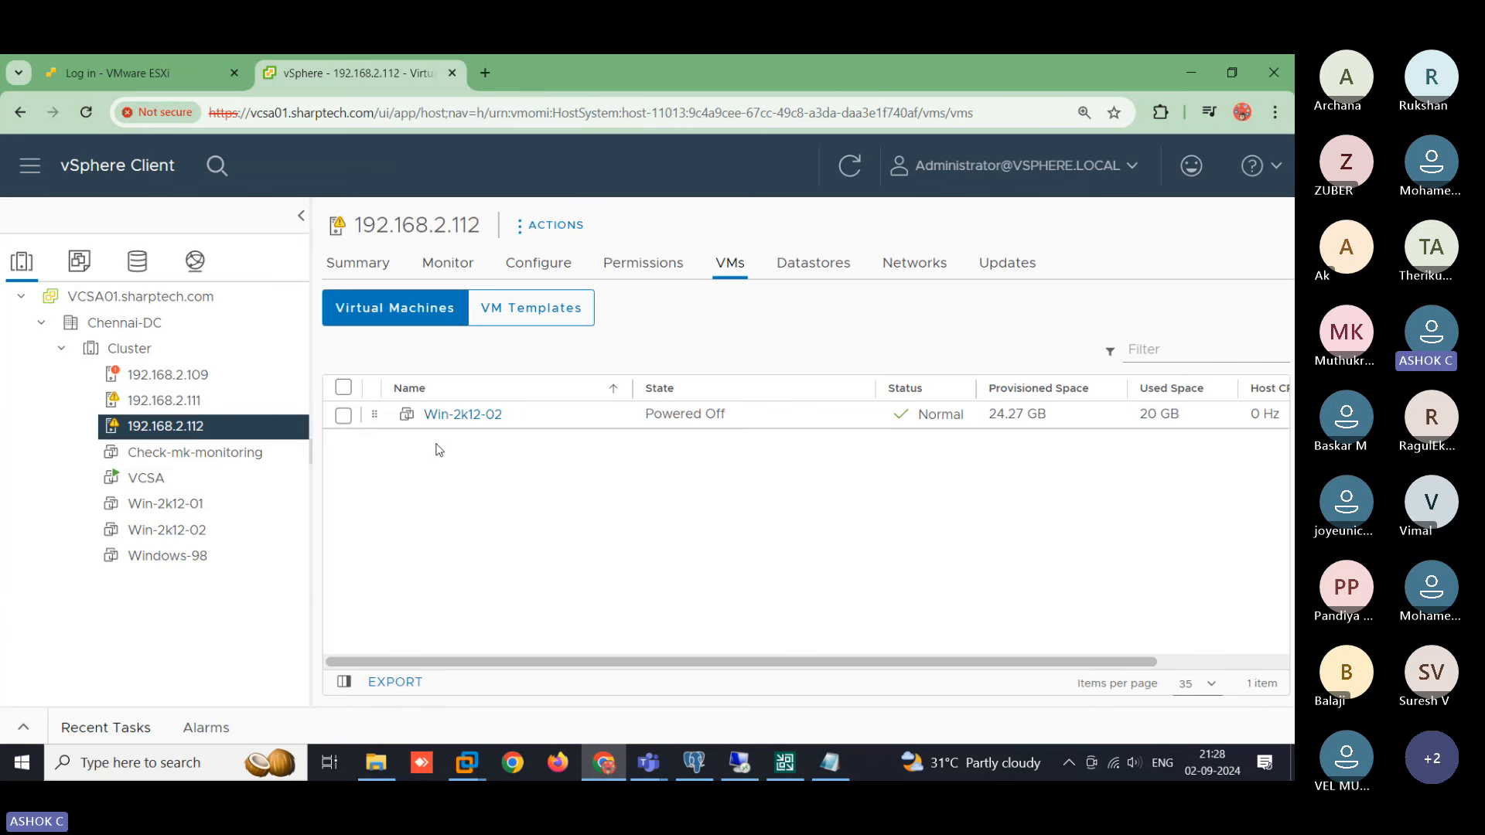
pyautogui.click(179, 375)
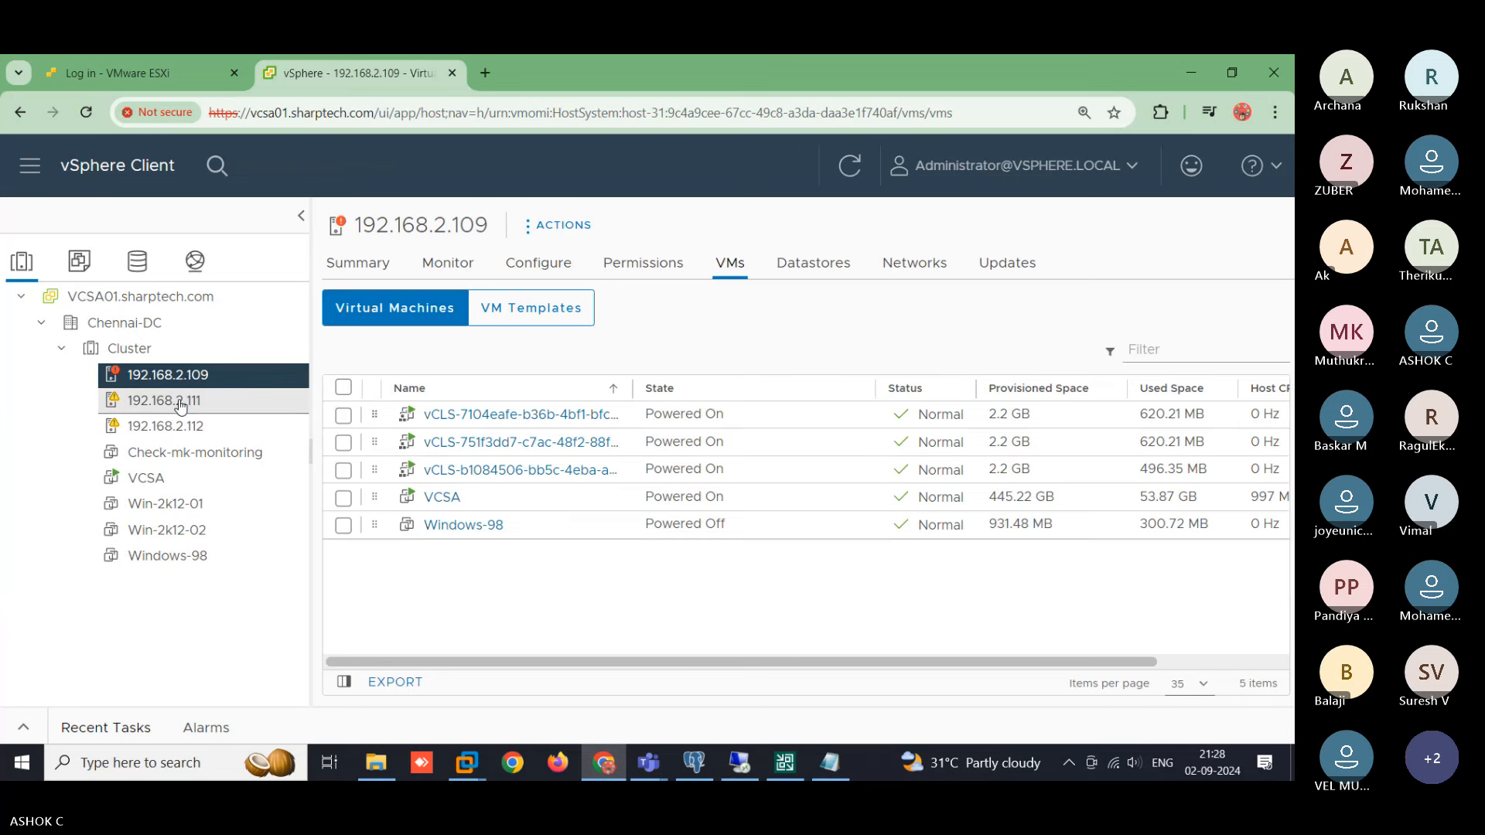
pyautogui.click(180, 401)
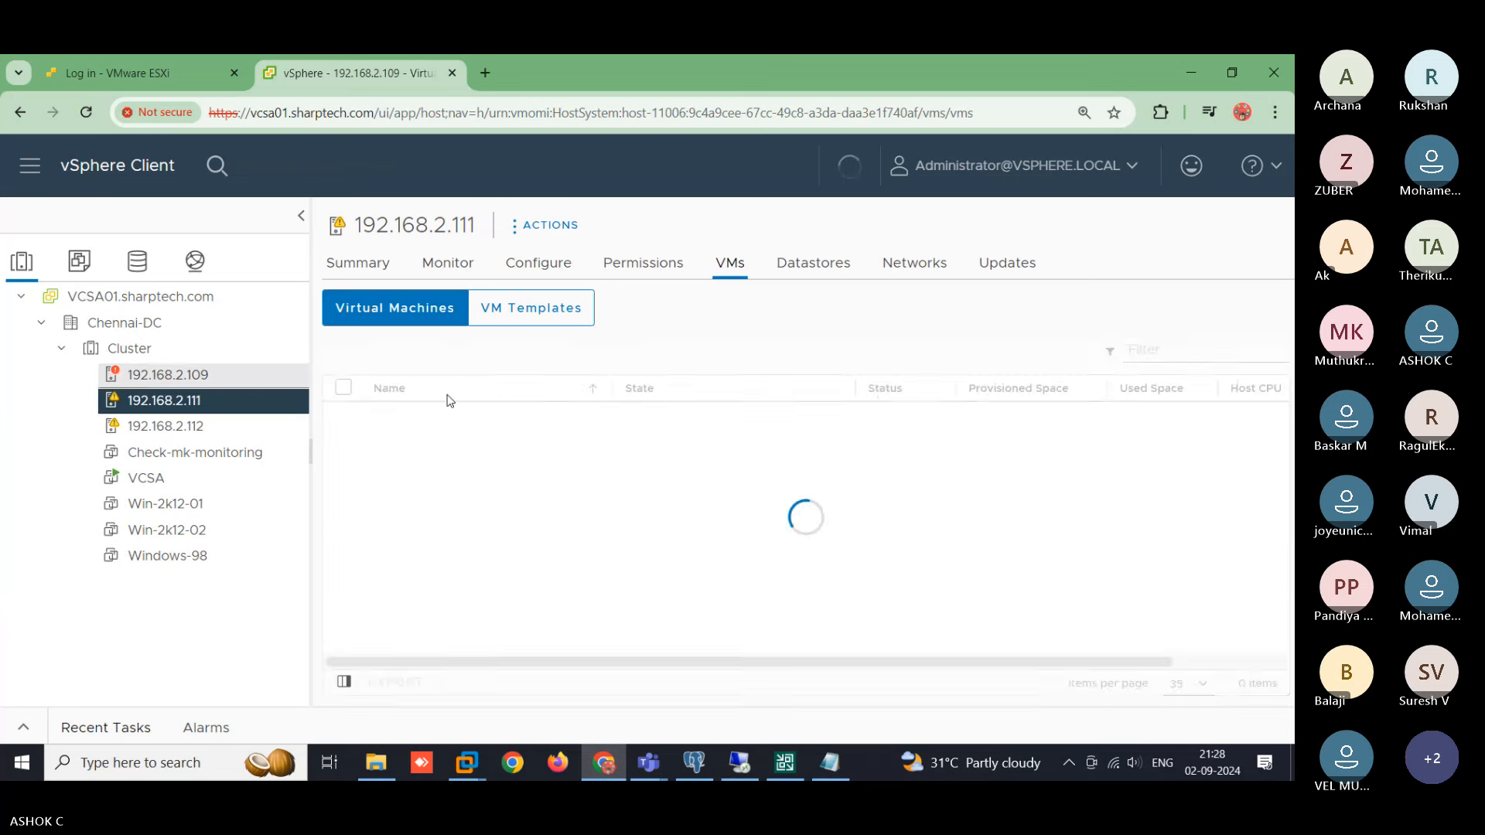
pyautogui.click(785, 762)
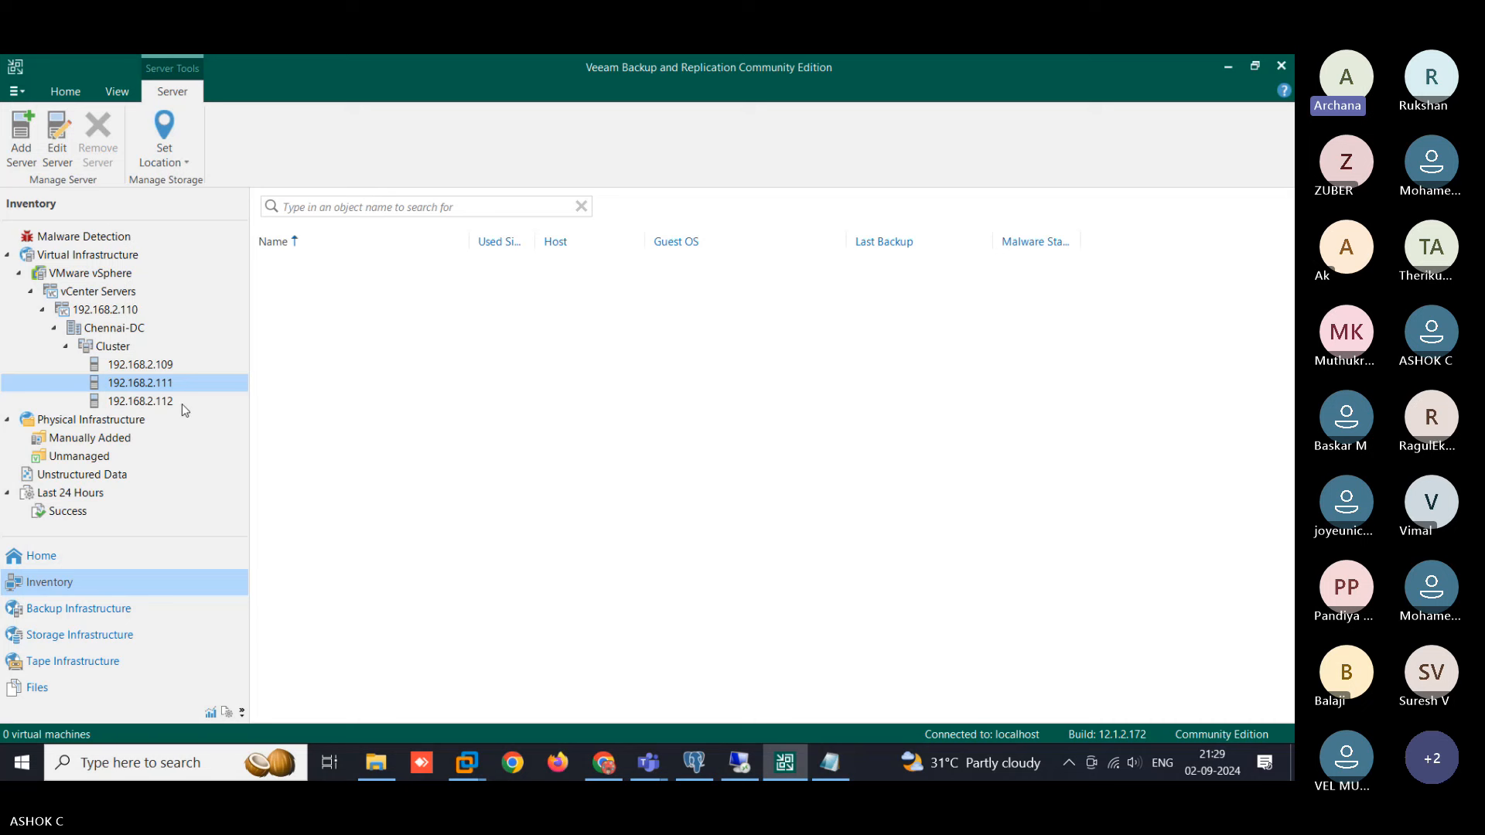
# - Show the Home ribbon and check host 192.168.2.109 in Veeam, then return to the vSphere Client
pyautogui.click(53, 96)
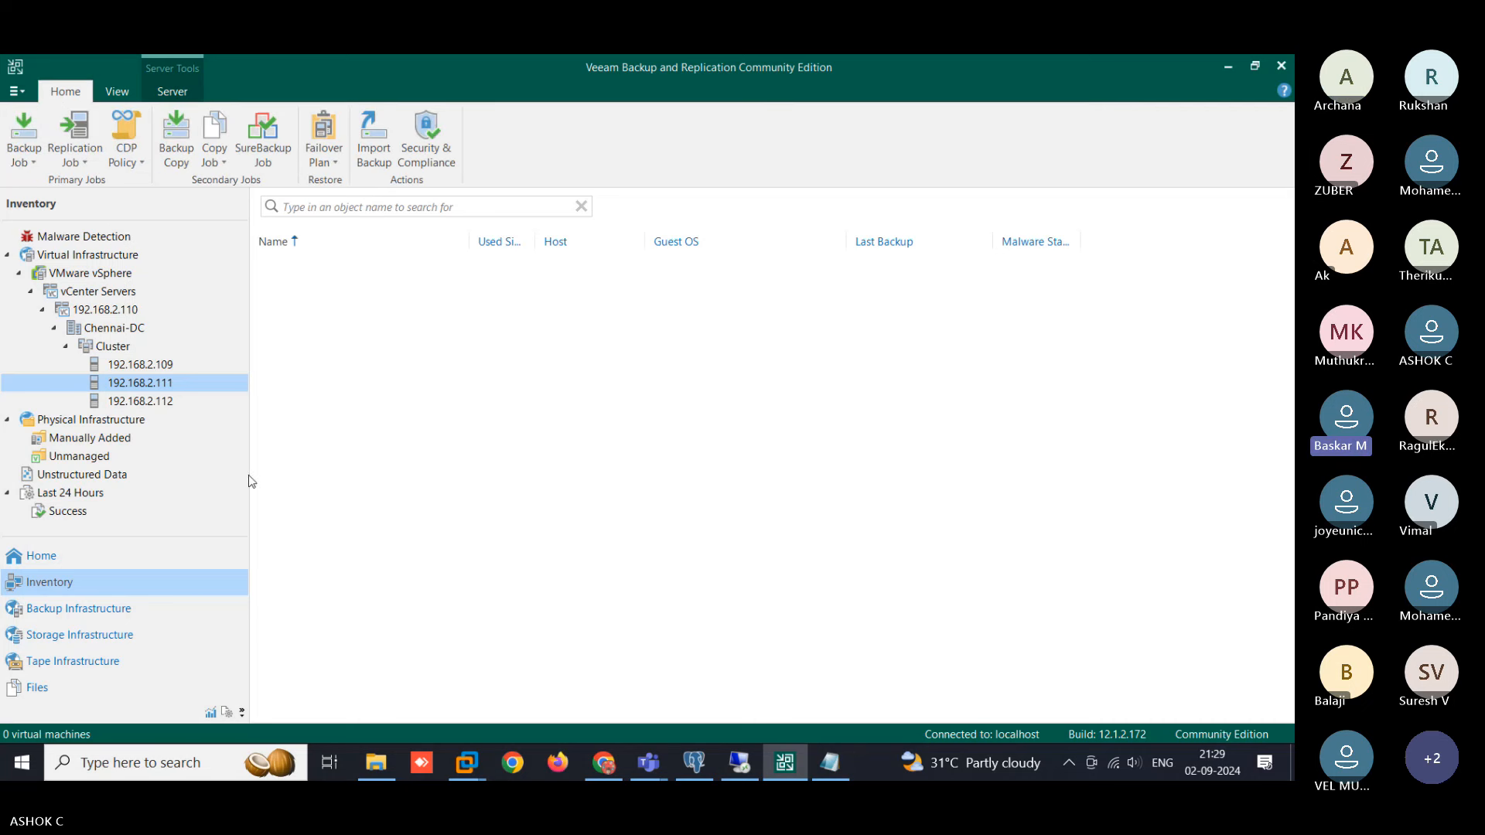
pyautogui.click(148, 369)
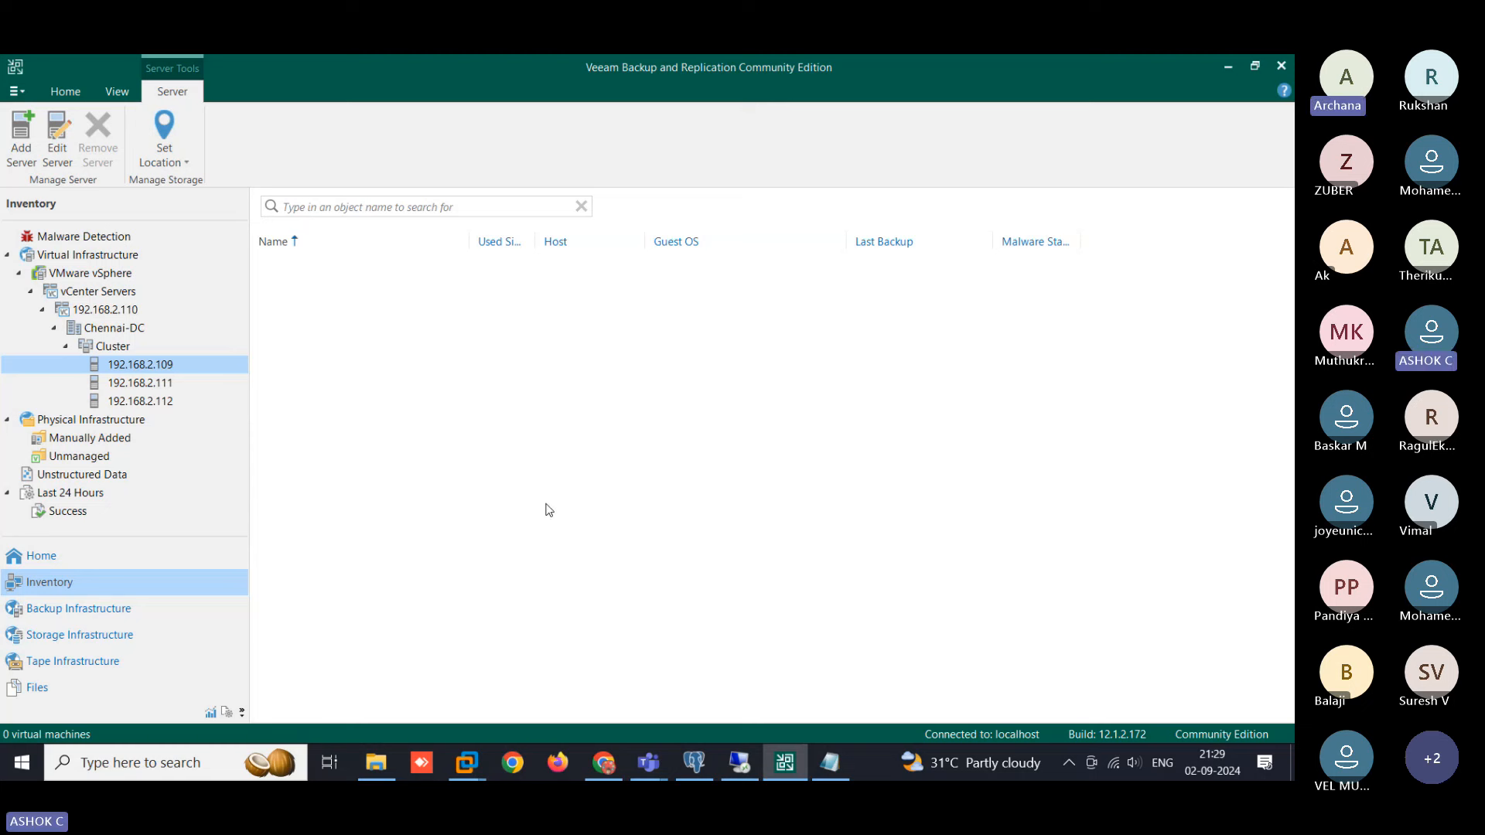
pyautogui.click(603, 763)
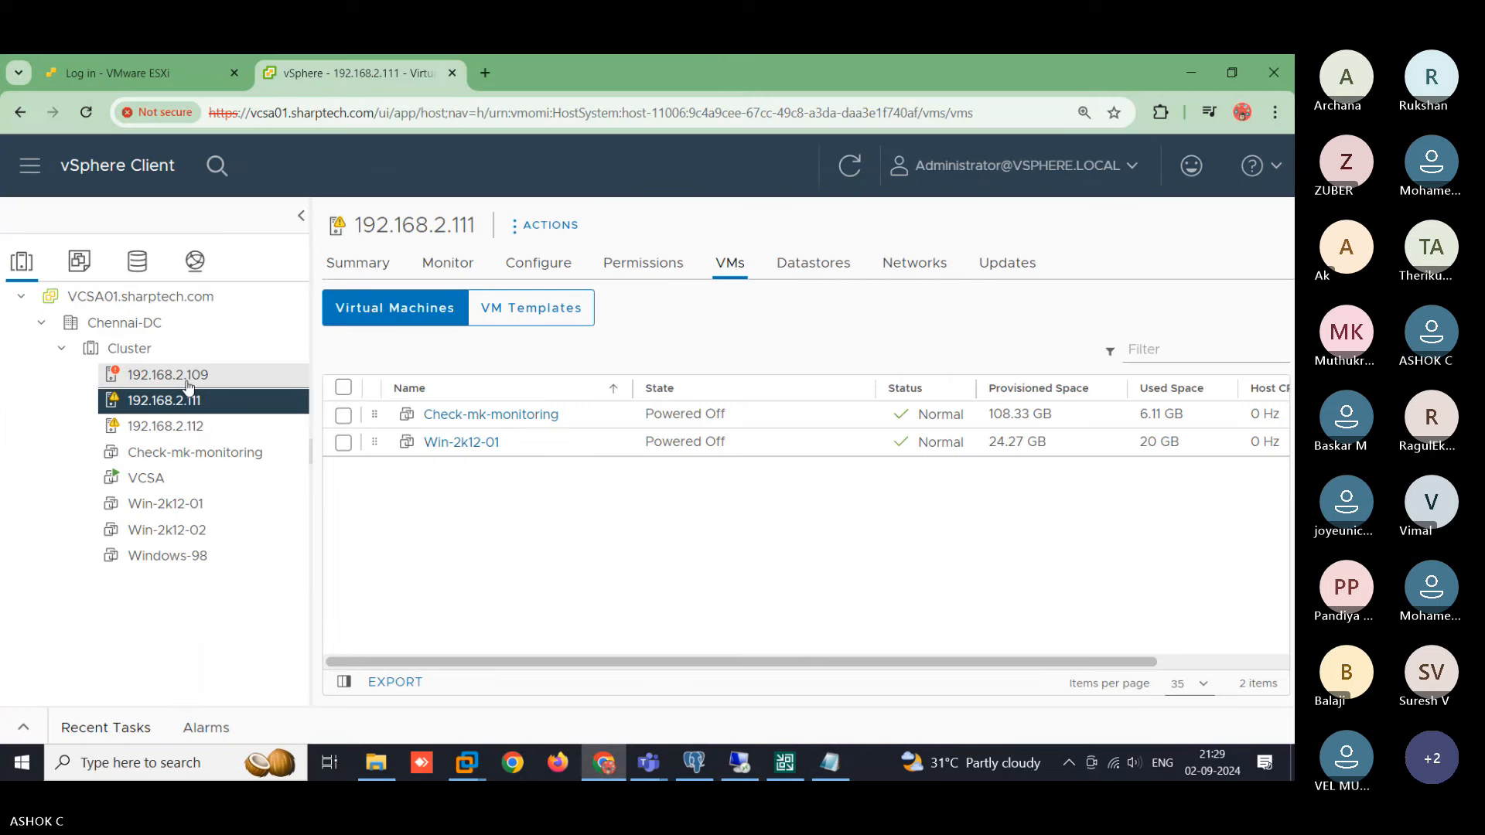
# - Power on the Windows-98 VM on host 192.168.2.109, then switch back to Veeam
pyautogui.click(246, 377)
pyautogui.click(343, 525)
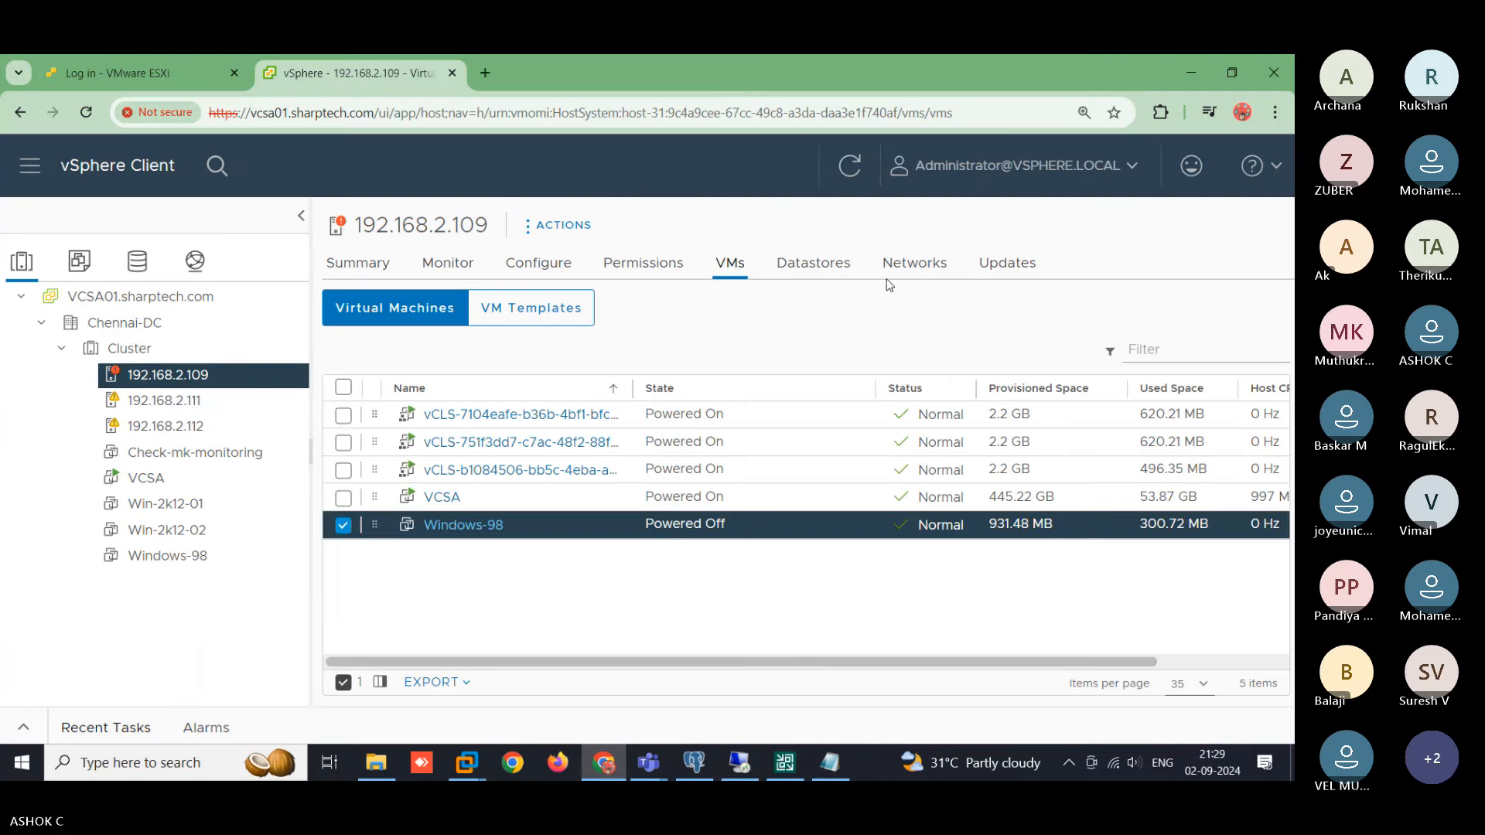
pyautogui.click(559, 225)
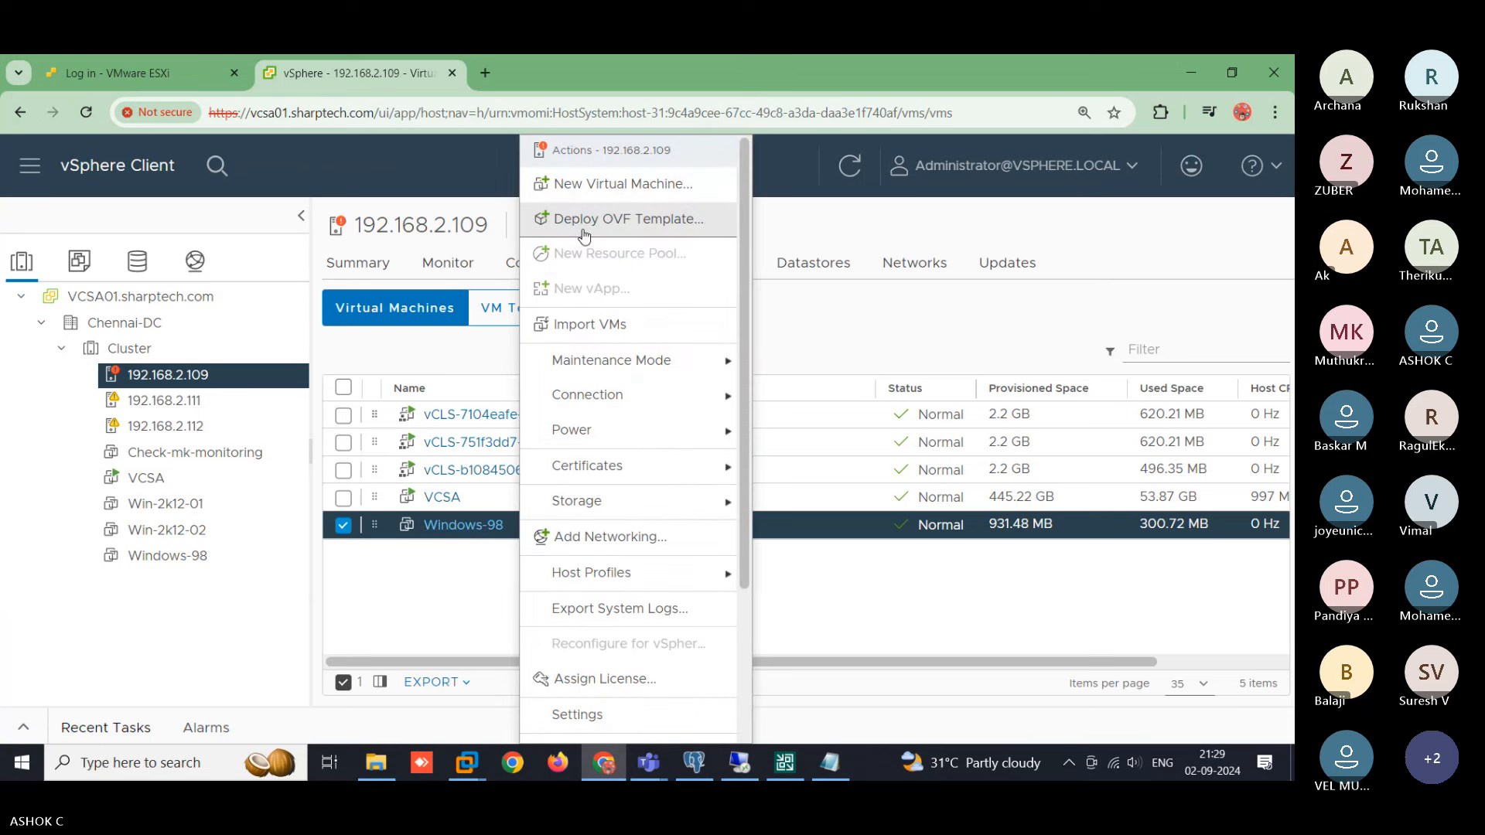
pyautogui.click(464, 525)
pyautogui.rightClick(465, 524)
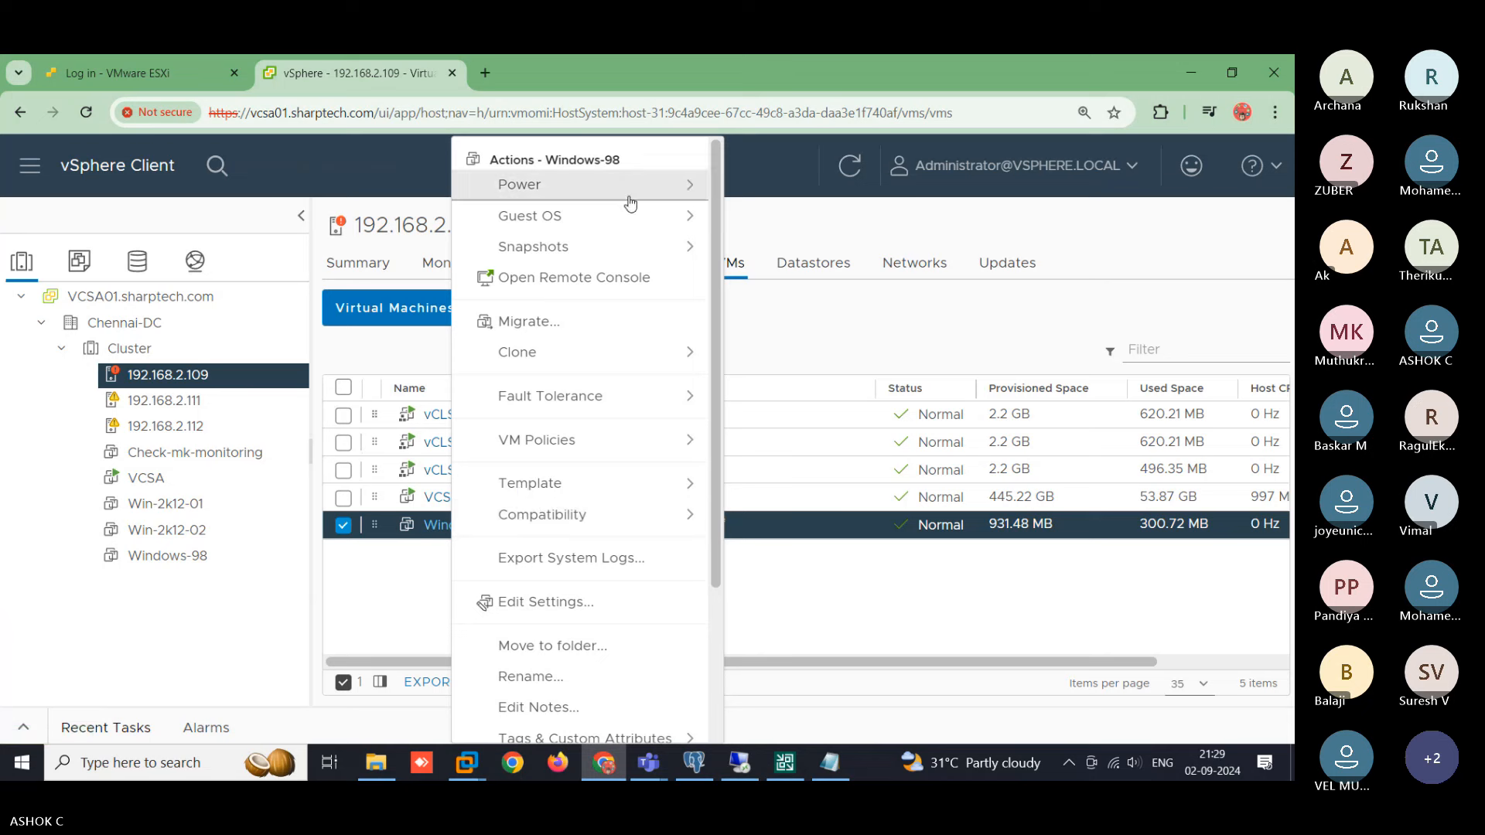
pyautogui.moveTo(533, 184)
pyautogui.click(758, 205)
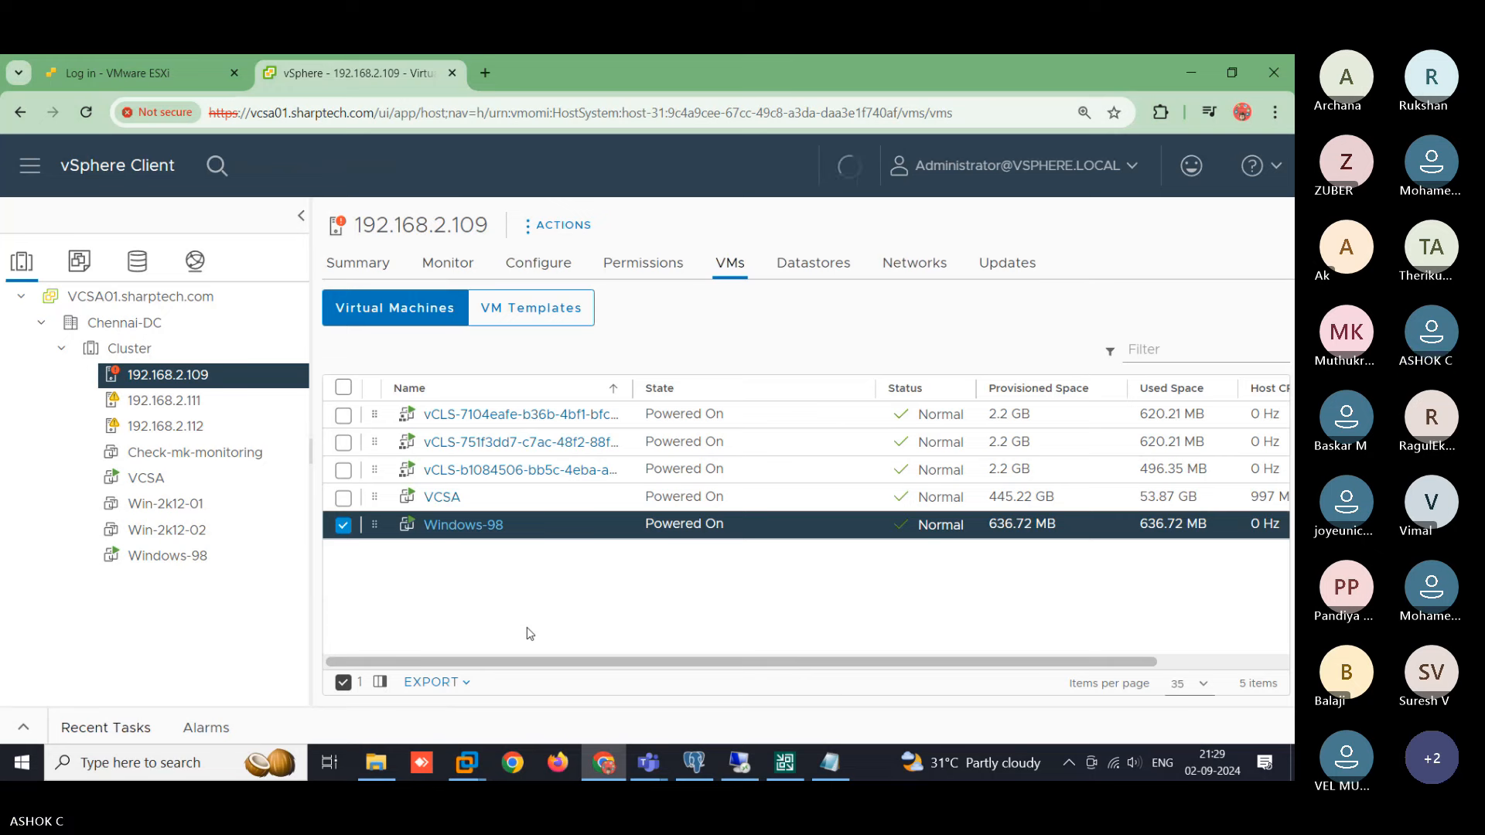
pyautogui.click(785, 762)
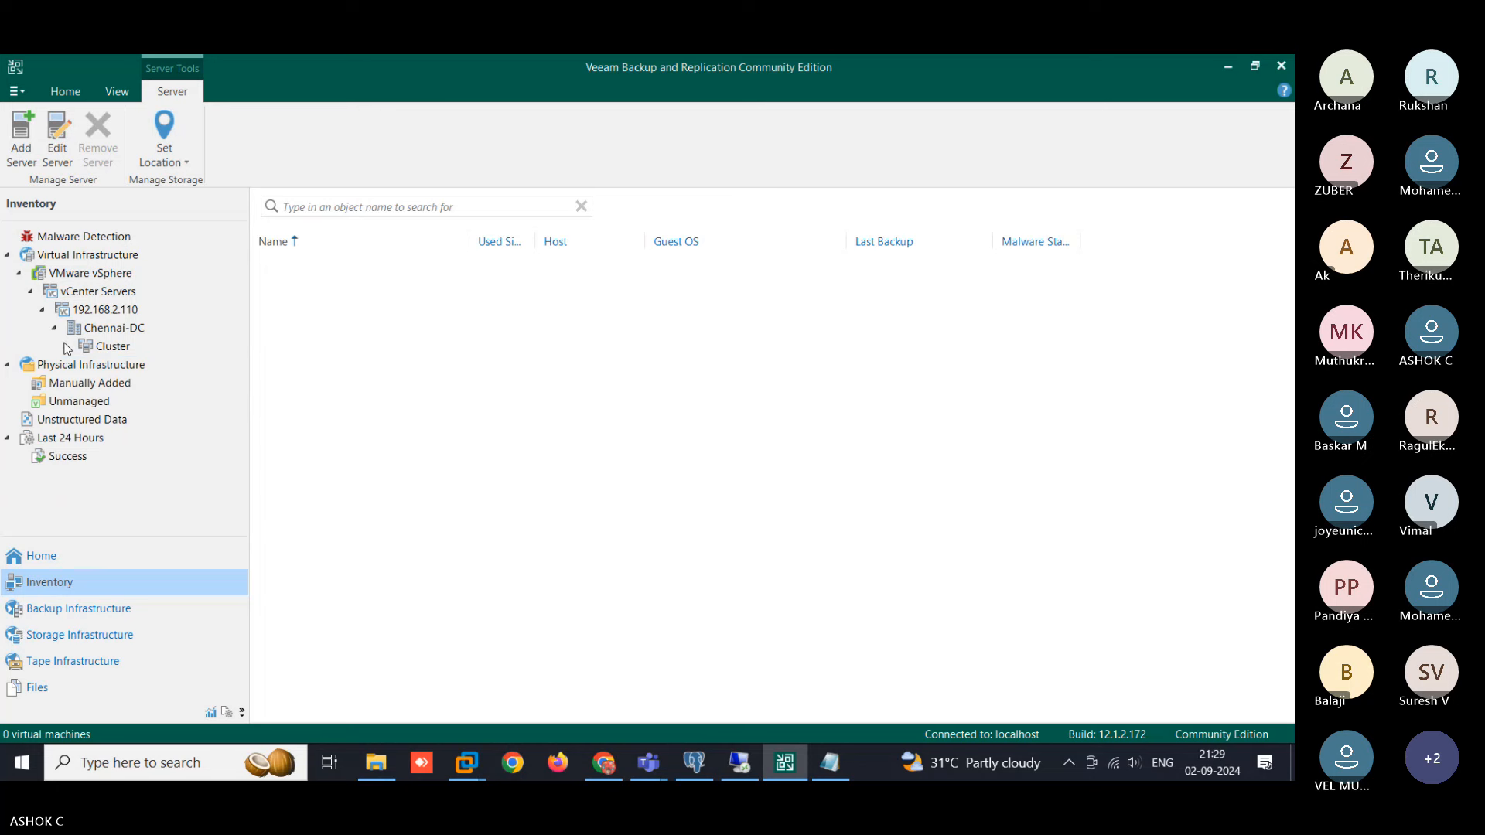
# - Select the Cluster node to list its five VMs, including Windows-98 and VCSA
pyautogui.click(99, 348)
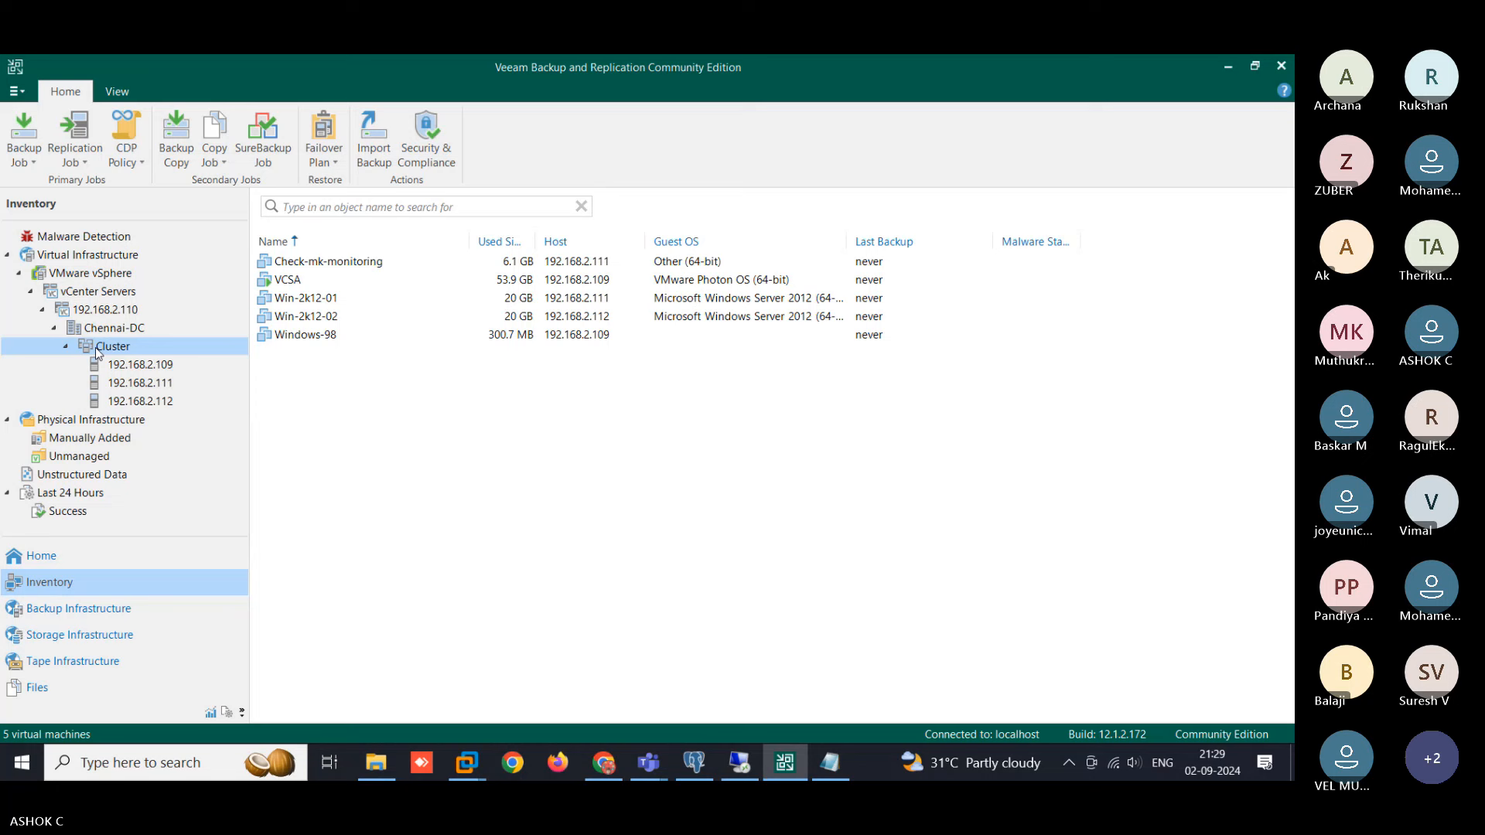
pyautogui.click(141, 368)
pyautogui.click(114, 347)
# - Create a Virtual machine backup job named 'Test-Job' and continue to its Virtual Machines step
pyautogui.click(25, 163)
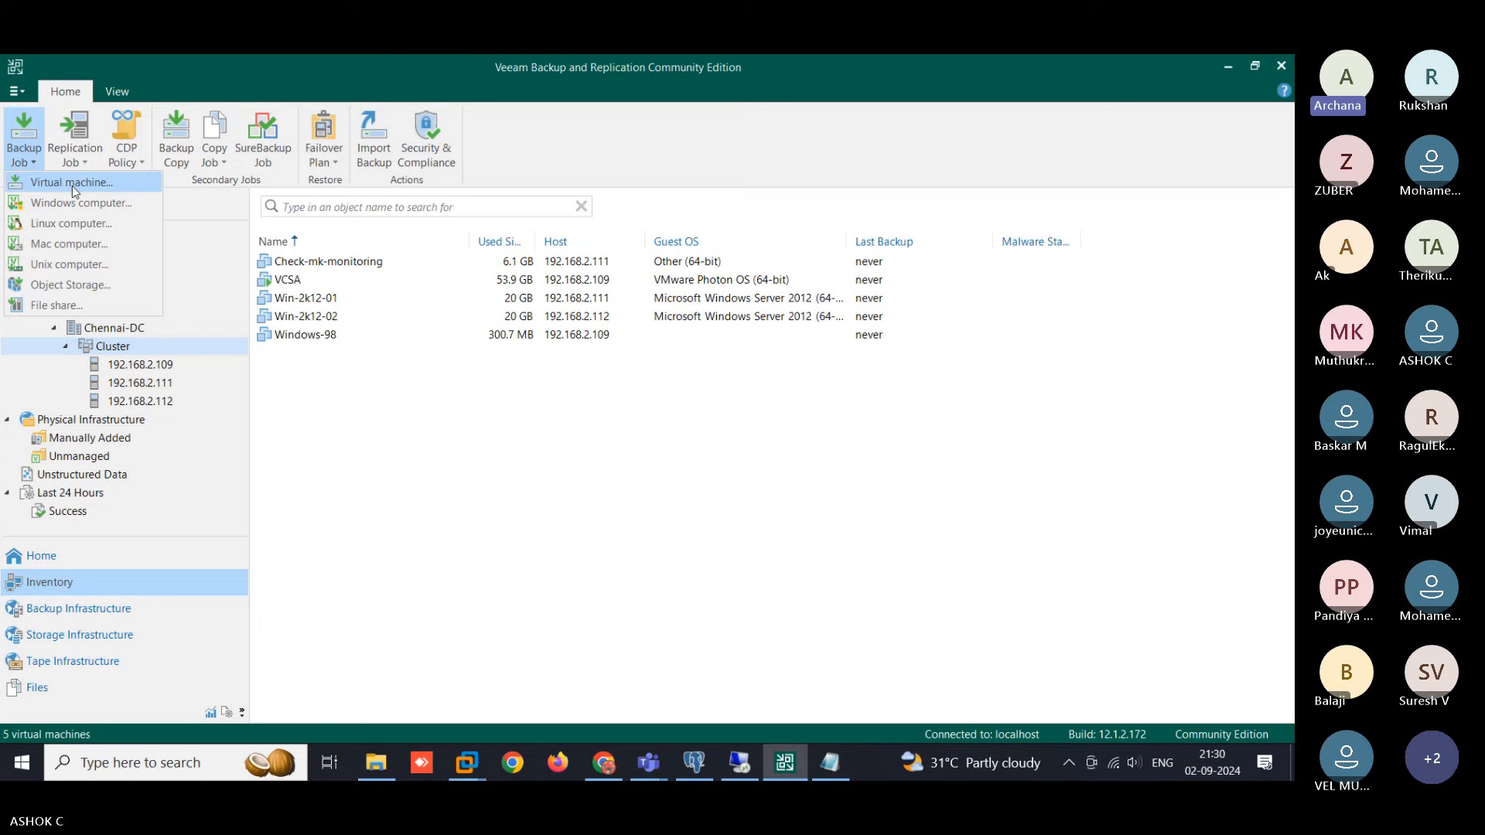
pyautogui.click(113, 183)
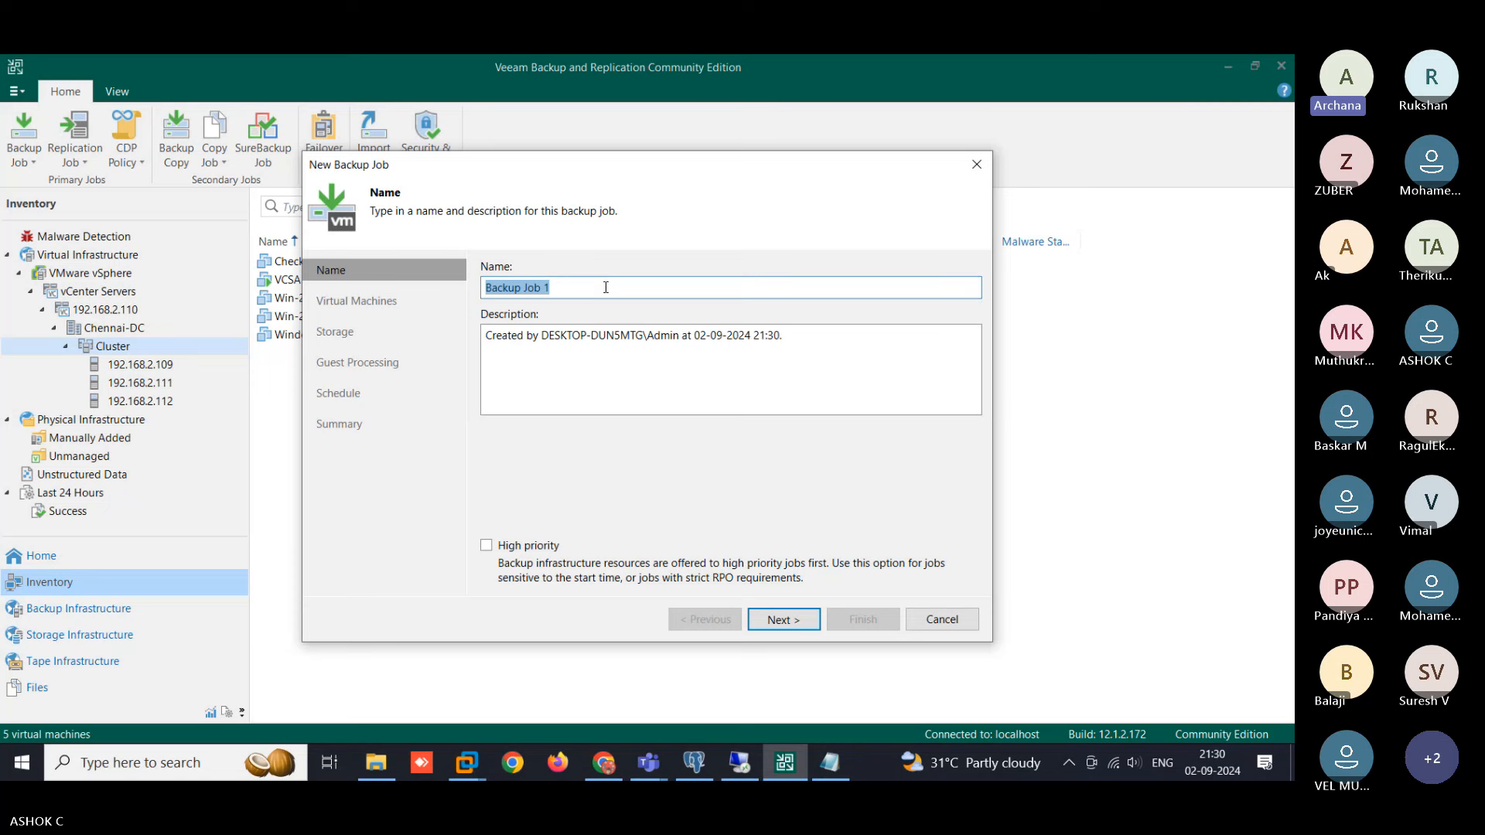
pyautogui.moveTo(530, 175); pyautogui.dragTo(646, 177)
pyautogui.click(688, 290)
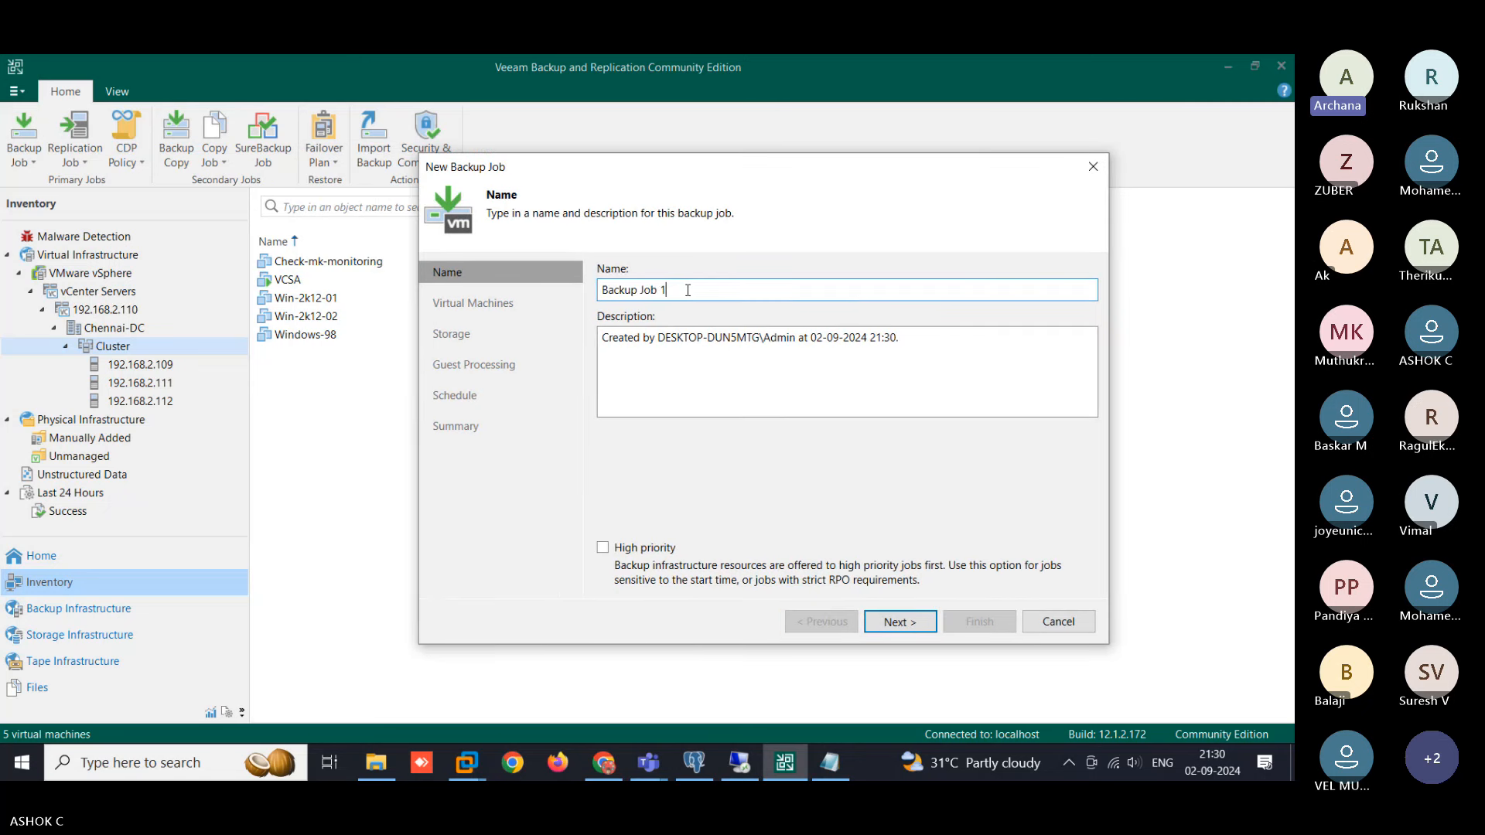
pyautogui.click(452, 280)
pyautogui.write('Tes')
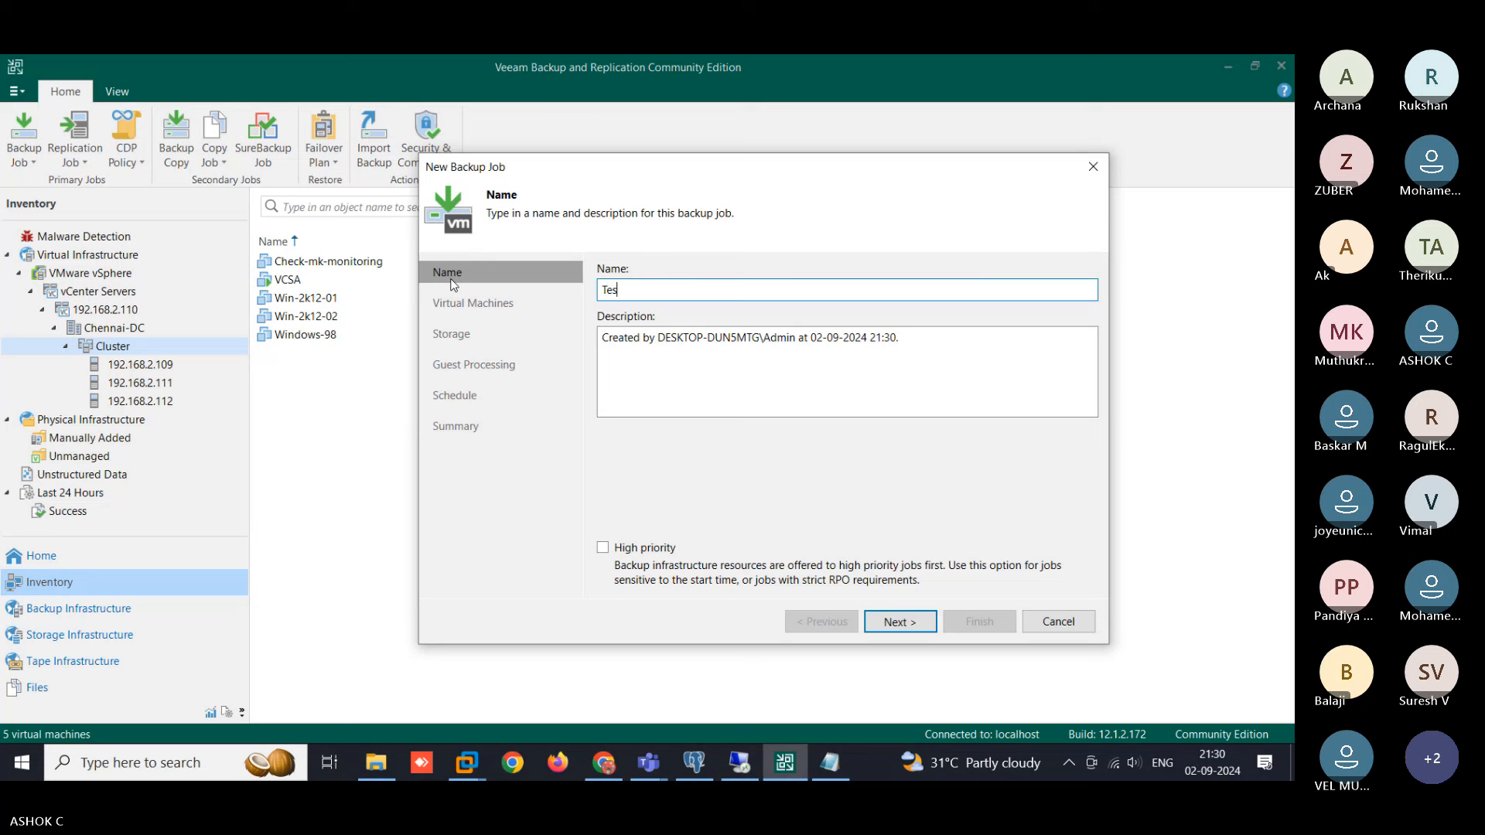
pyautogui.write('t-Job')
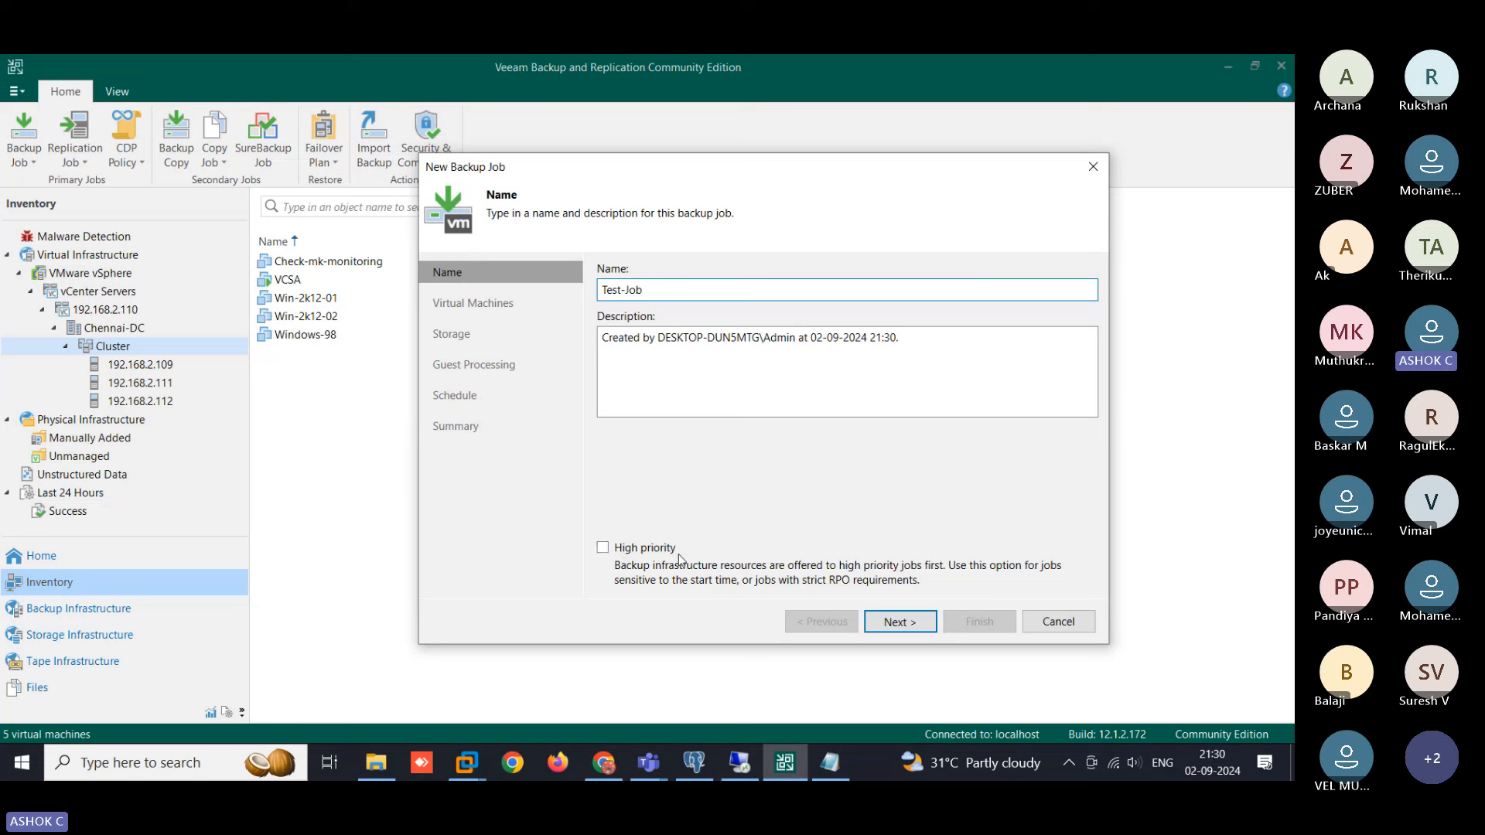
pyautogui.click(884, 622)
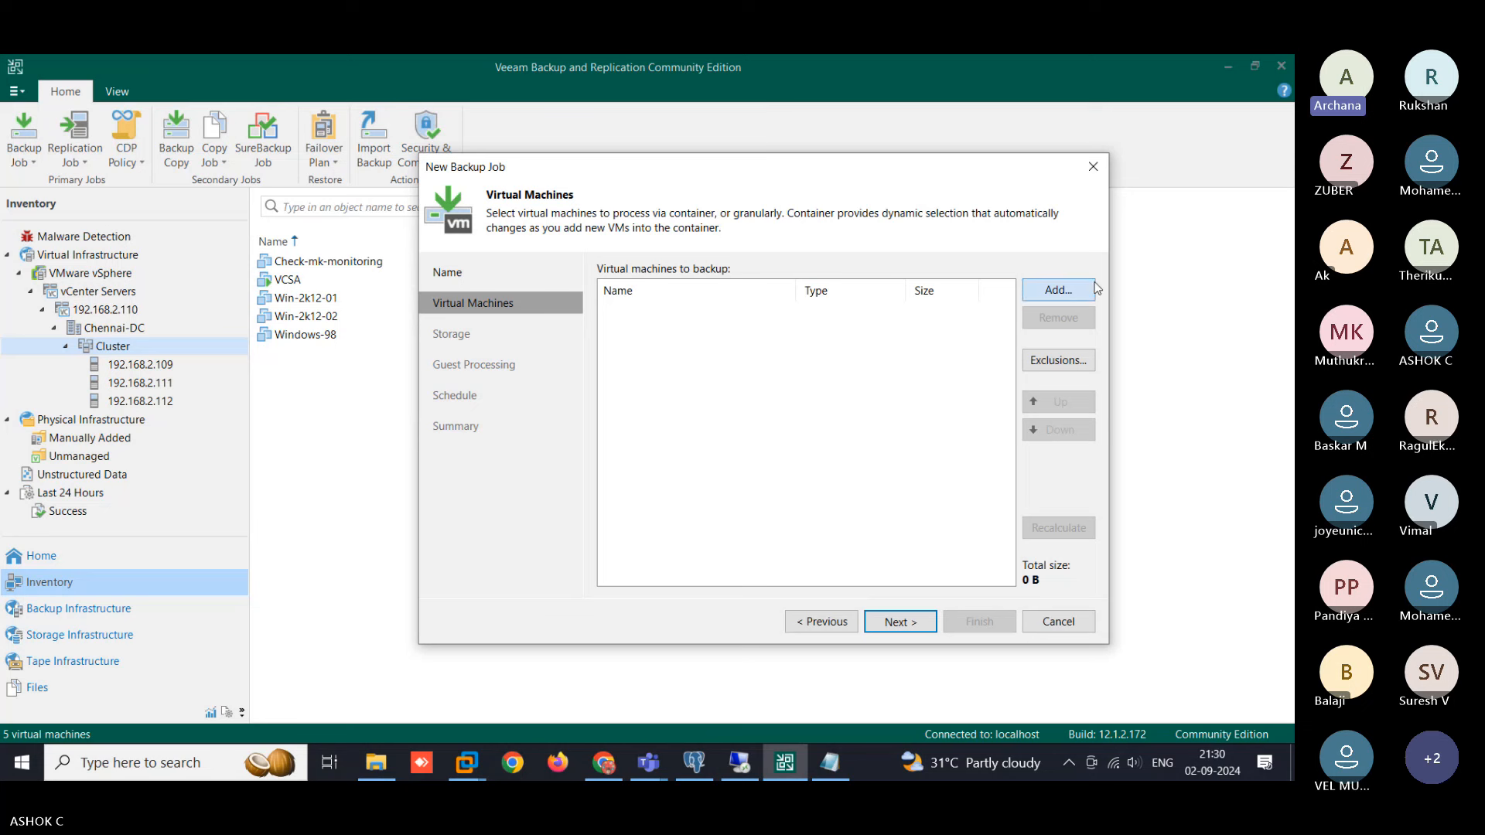
# - Expand 192.168.2.110 > Chennai-DC > cluster in Add Objects, then minimize the remote desktop session
pyautogui.click(1073, 293)
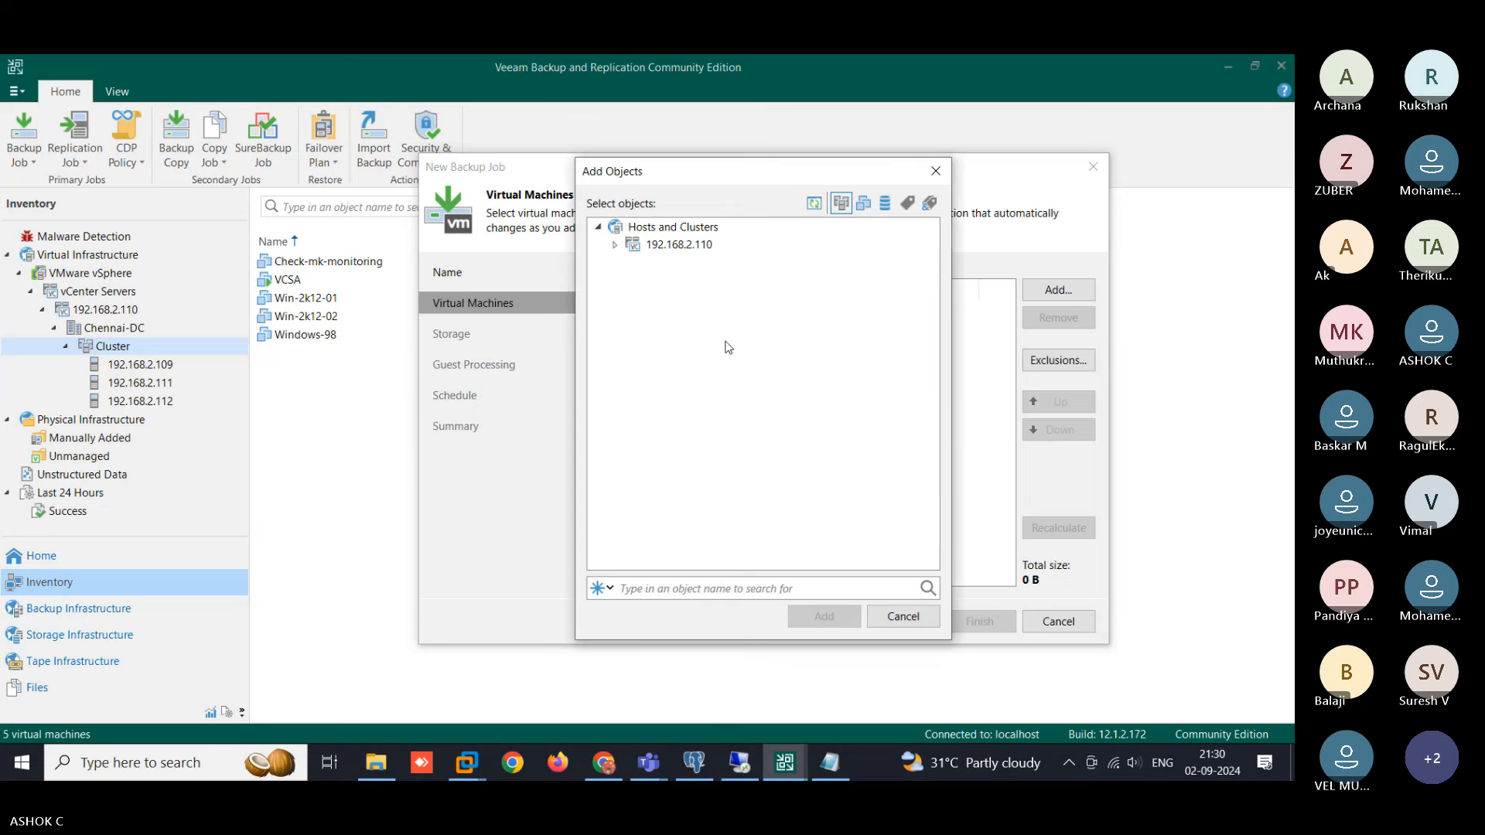
pyautogui.click(615, 245)
pyautogui.click(633, 263)
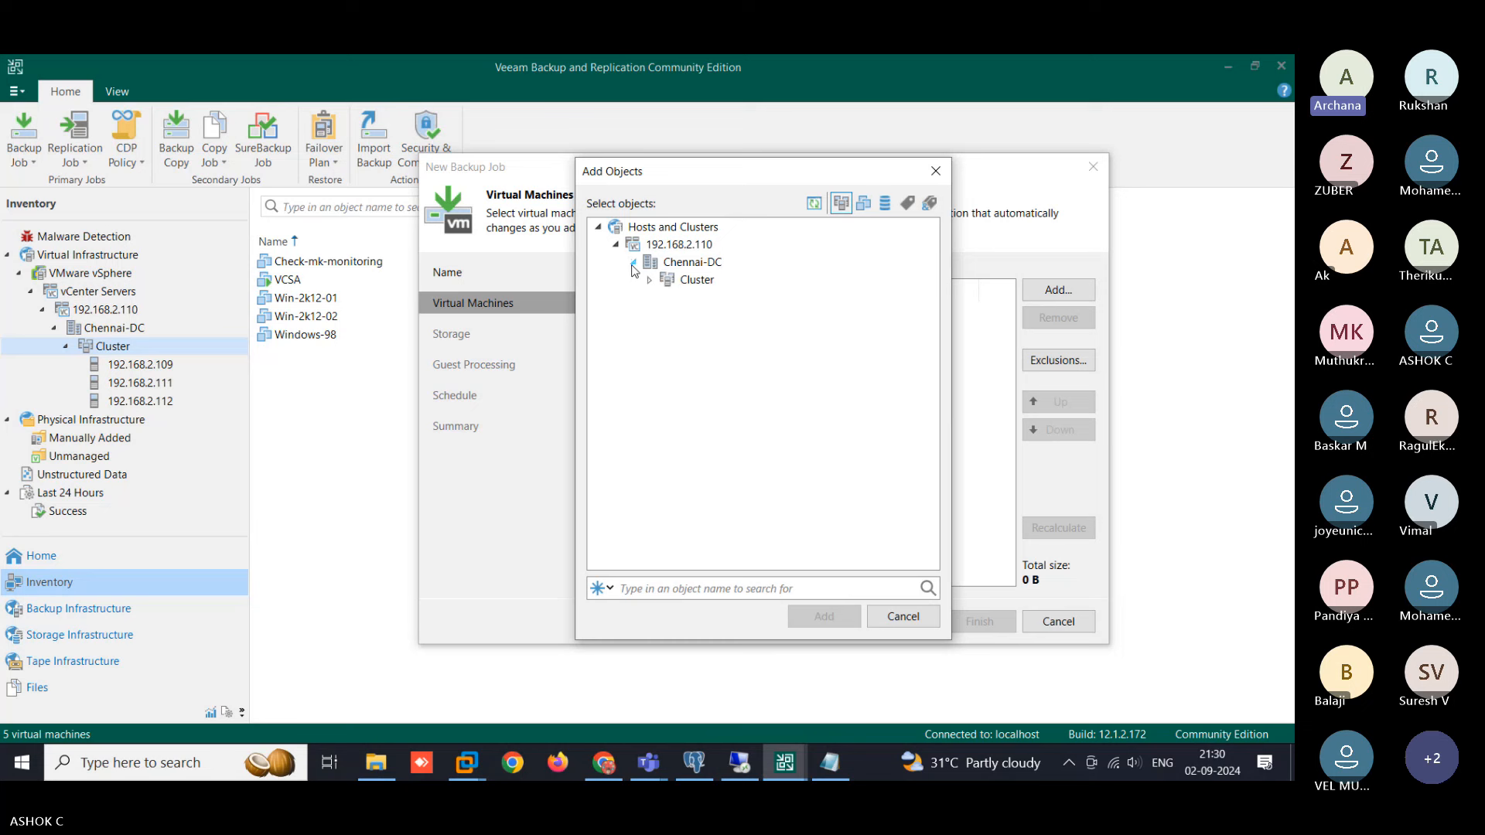
pyautogui.click(650, 280)
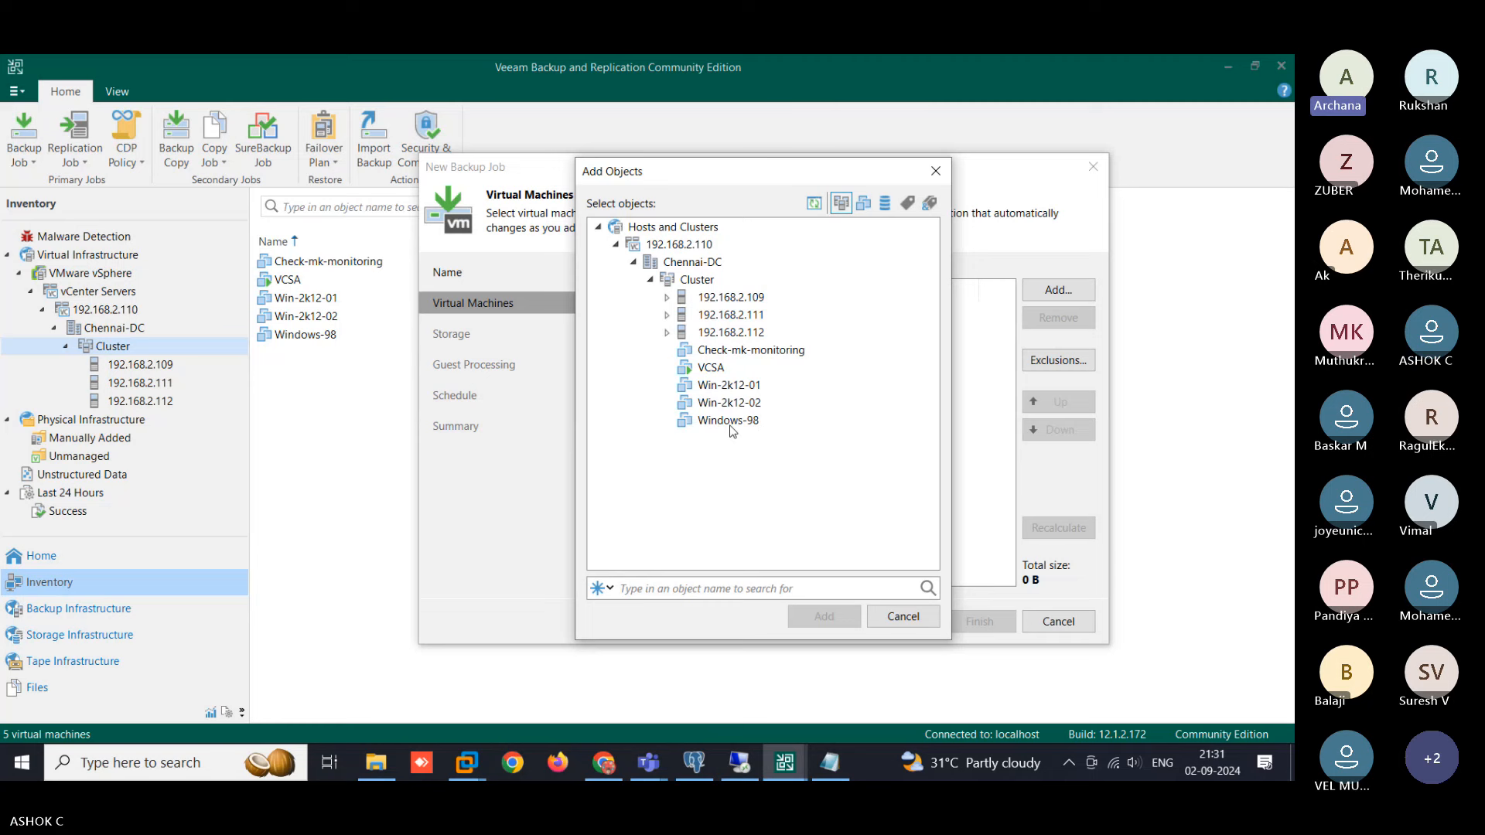
pyautogui.click(736, 763)
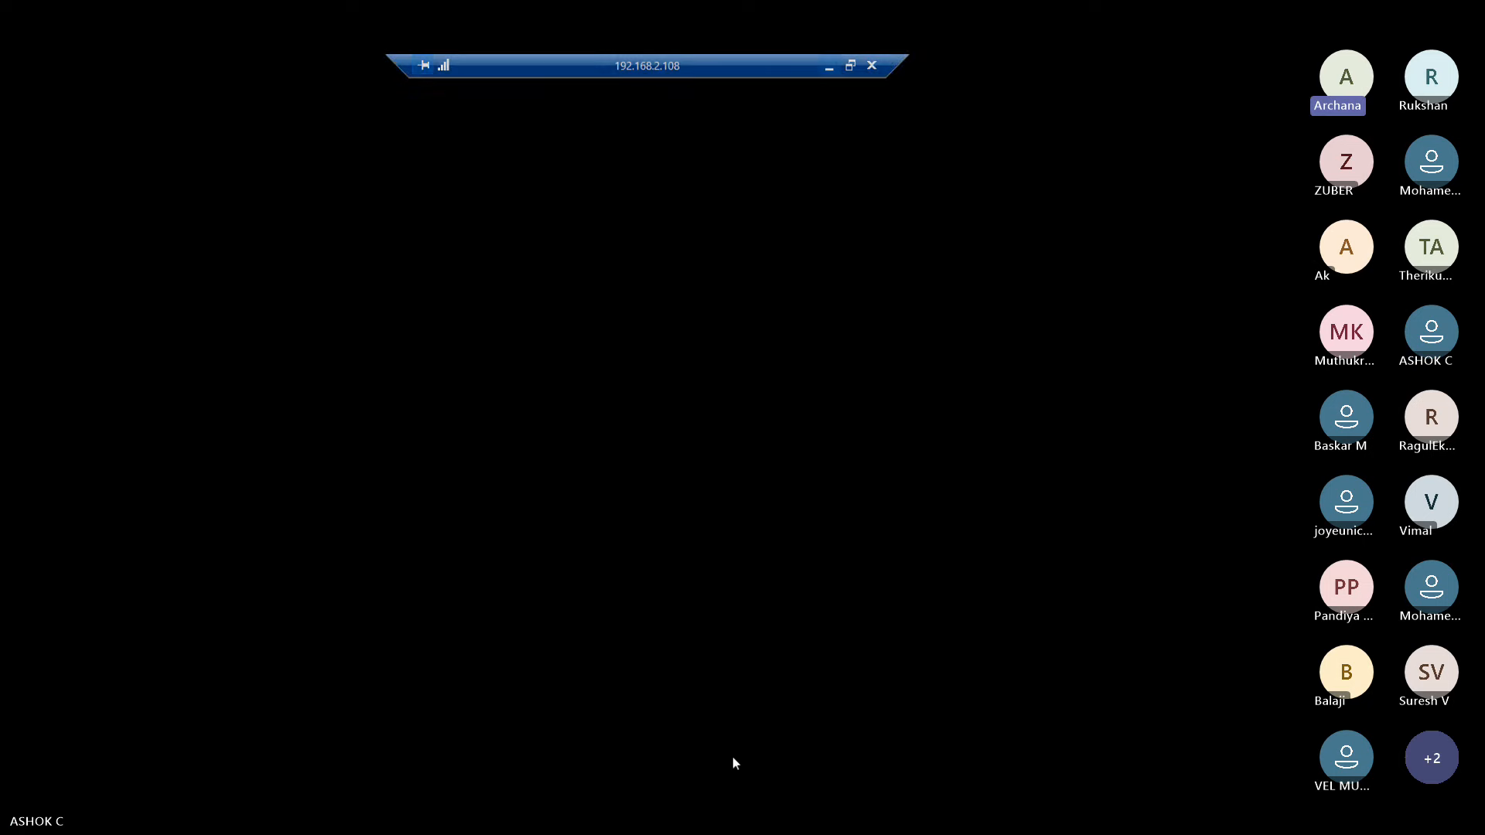
pyautogui.click(829, 67)
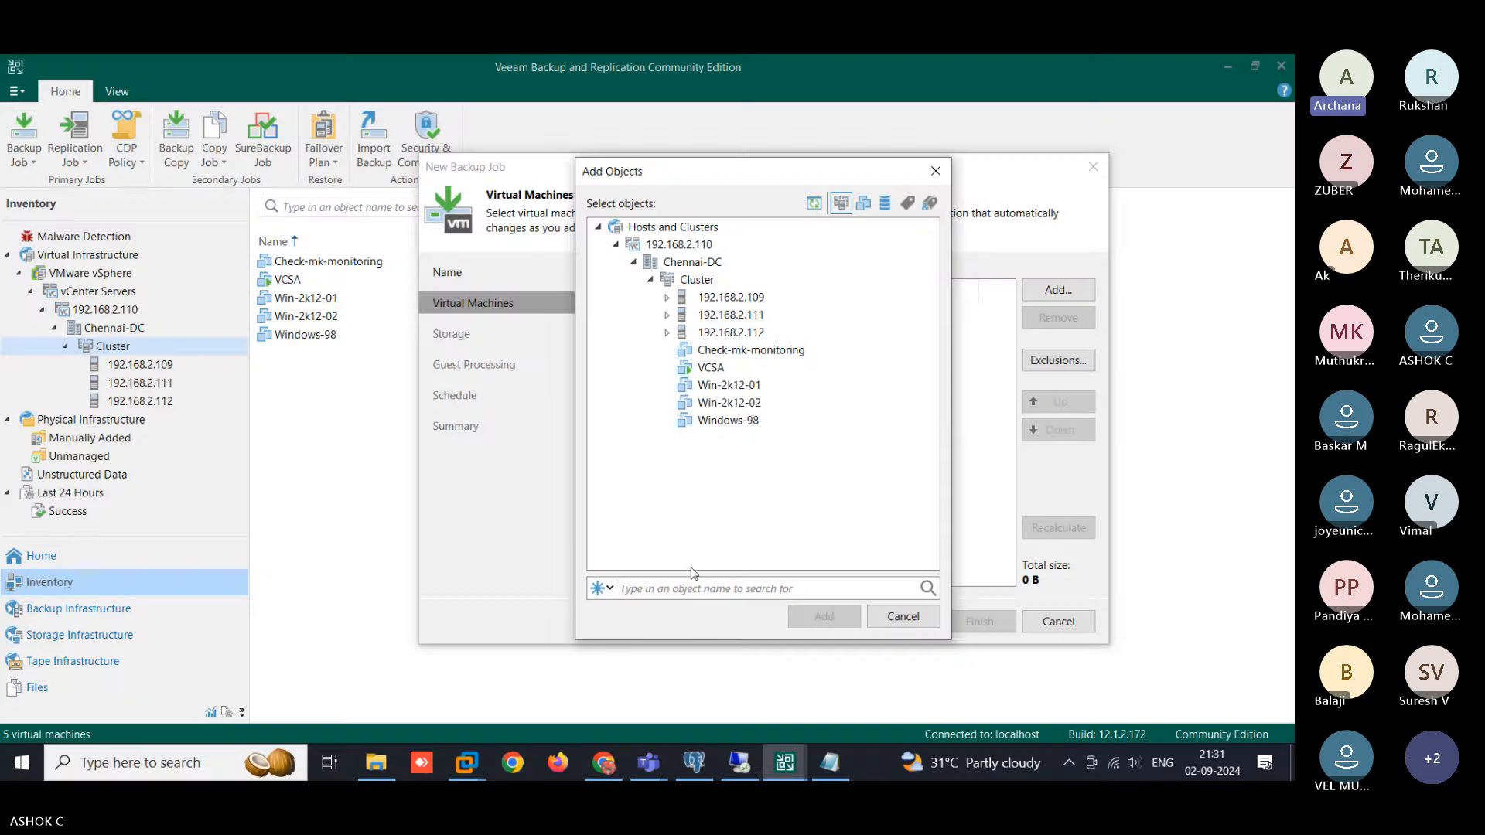
# - Try powering on Win-2k12-01 in vSphere Client and dismiss the insufficient-memory error
pyautogui.click(604, 763)
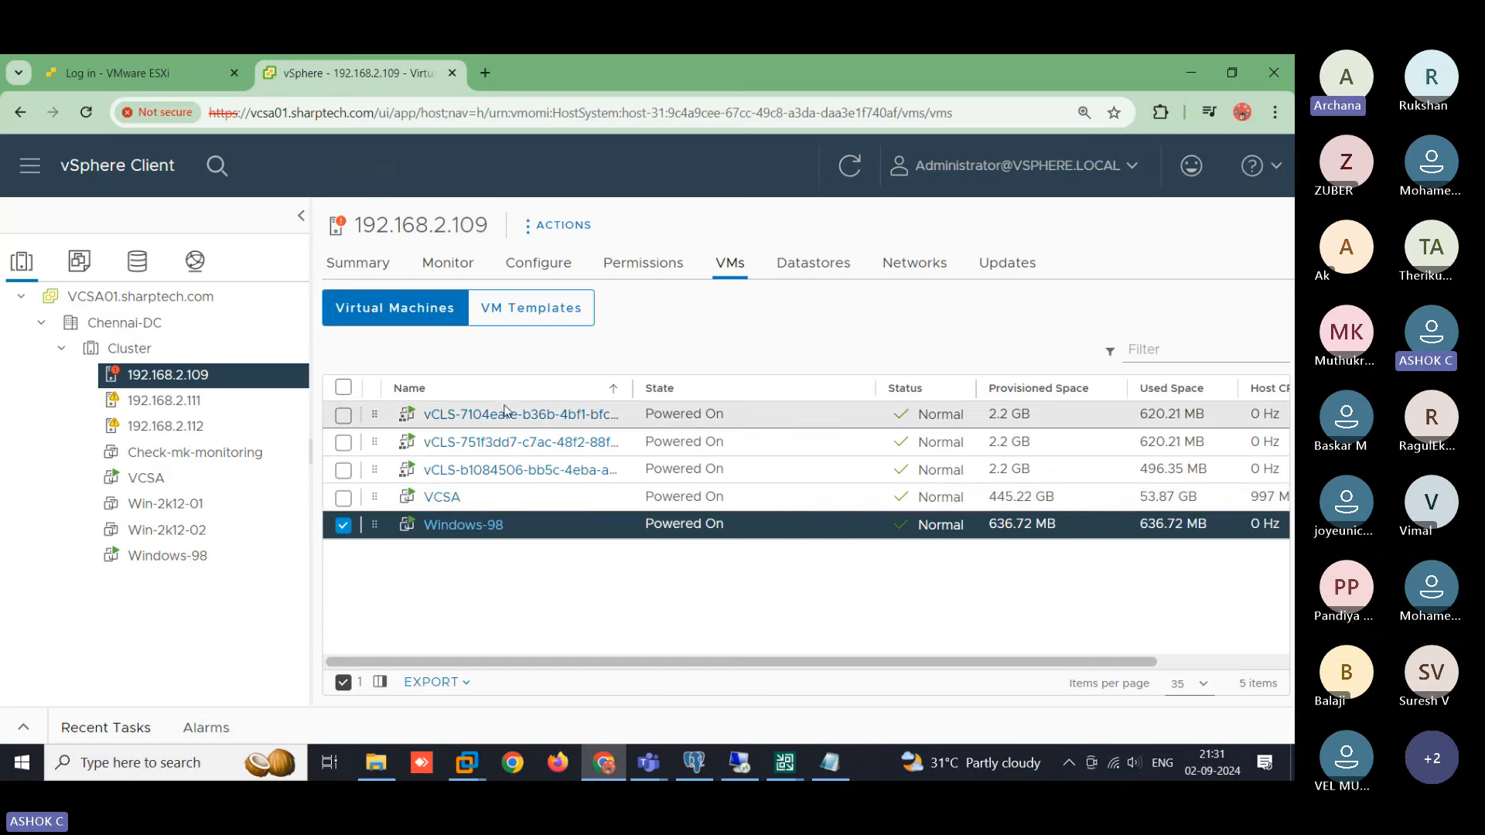
pyautogui.click(186, 510)
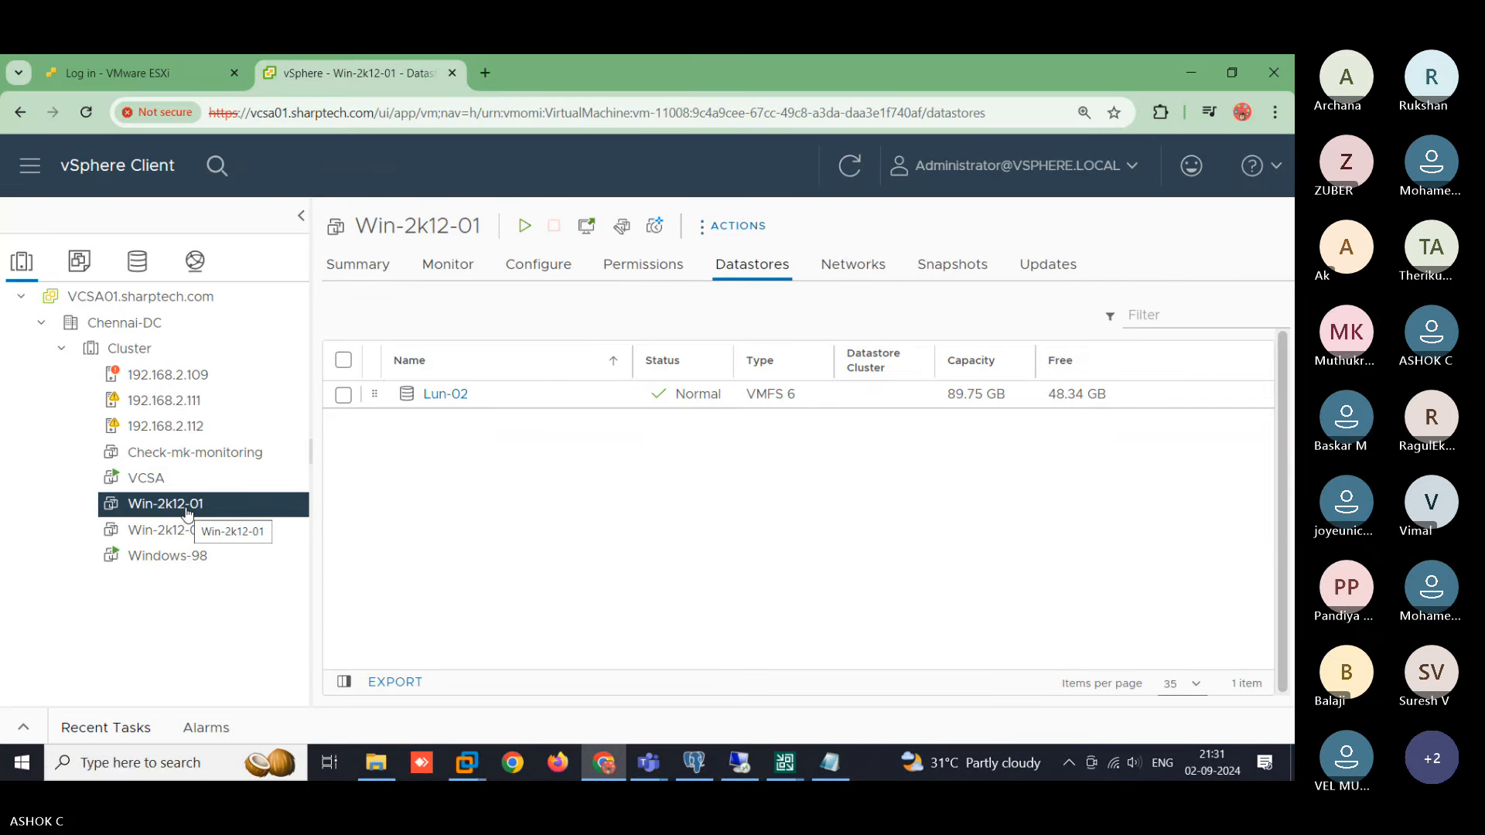
pyautogui.rightClick(187, 511)
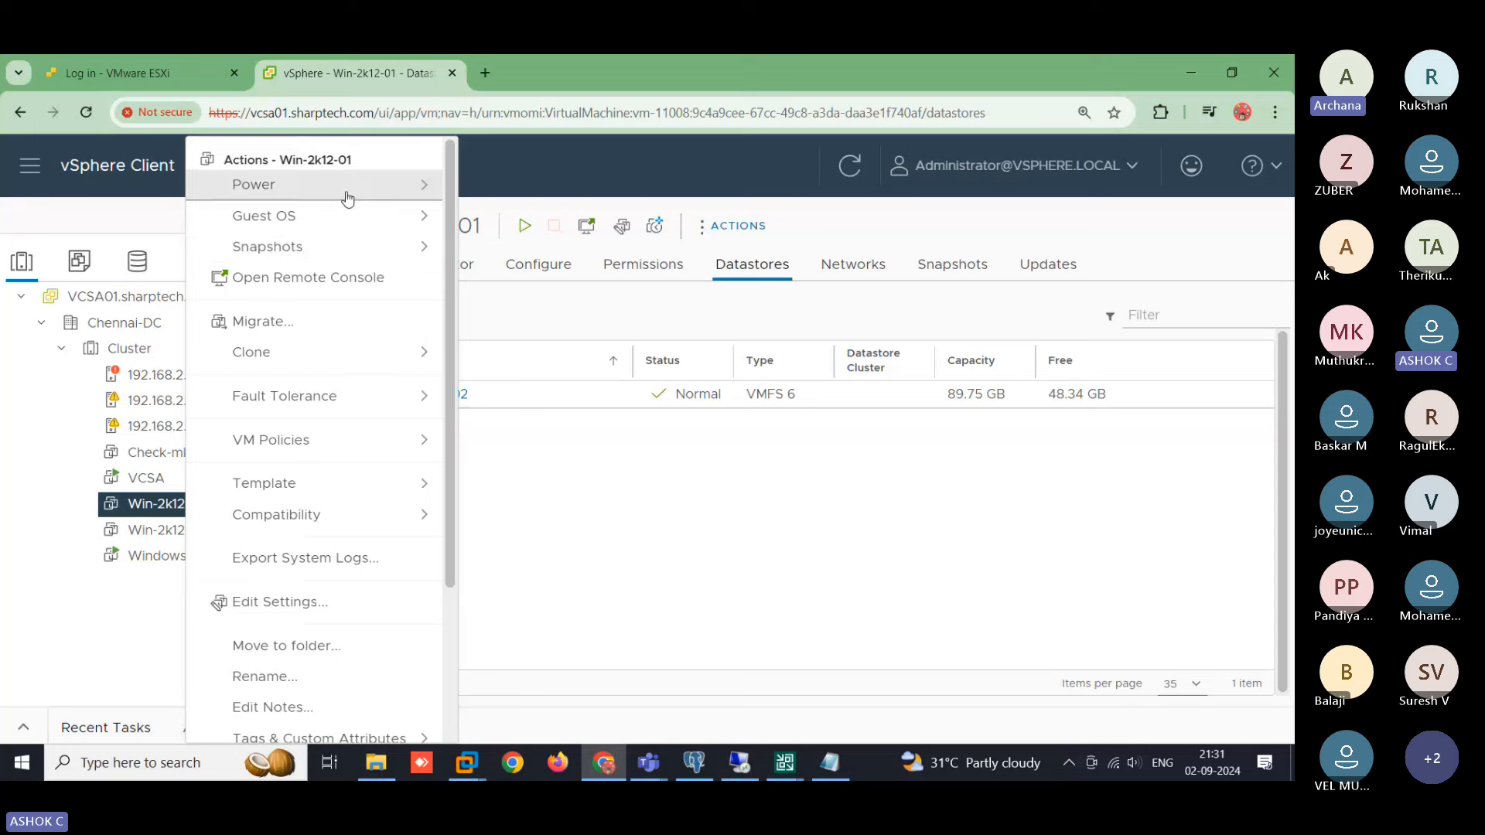
pyautogui.moveTo(348, 199)
pyautogui.click(514, 198)
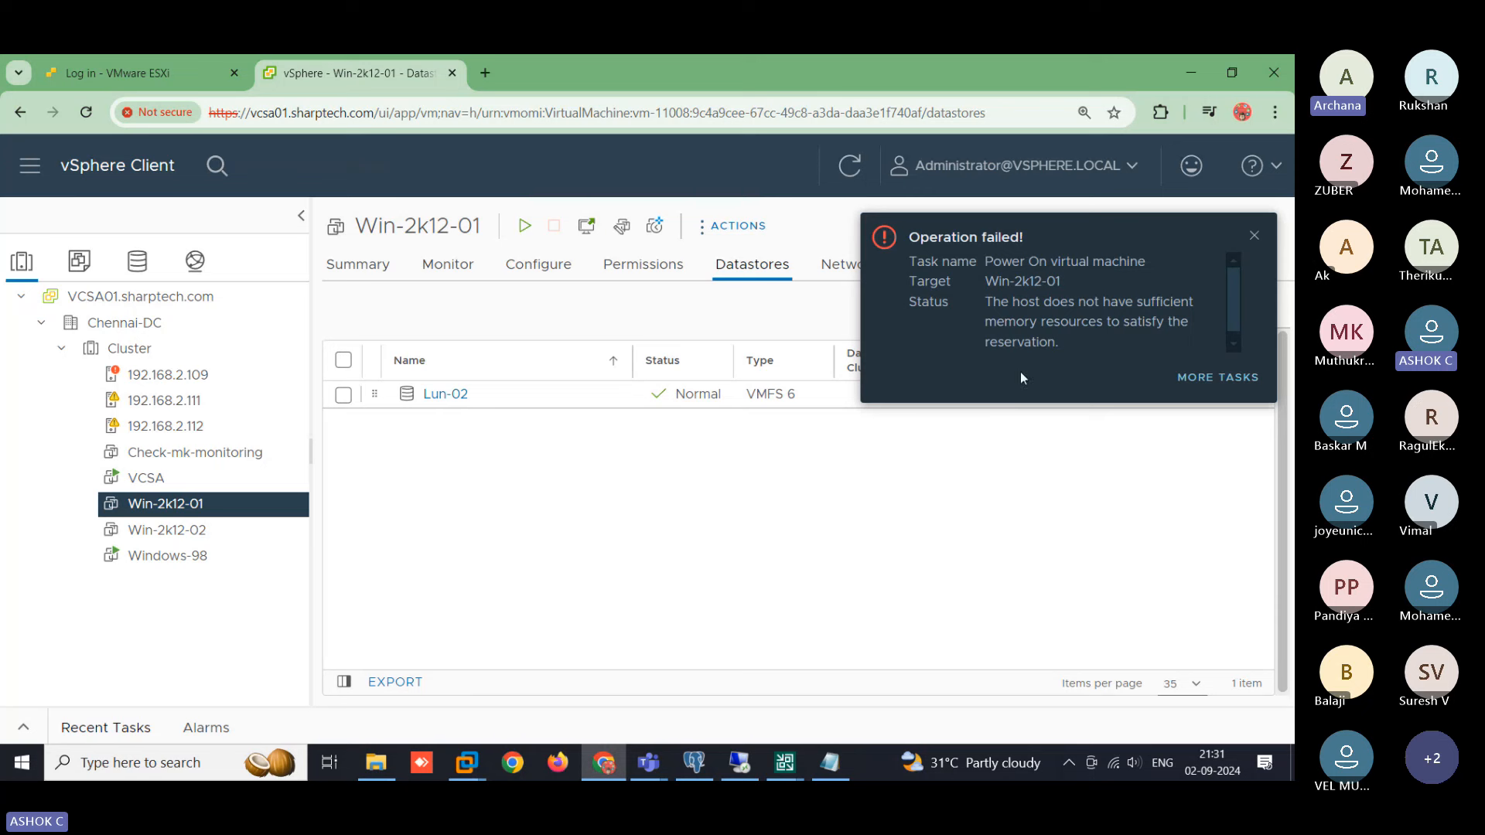
pyautogui.click(1254, 235)
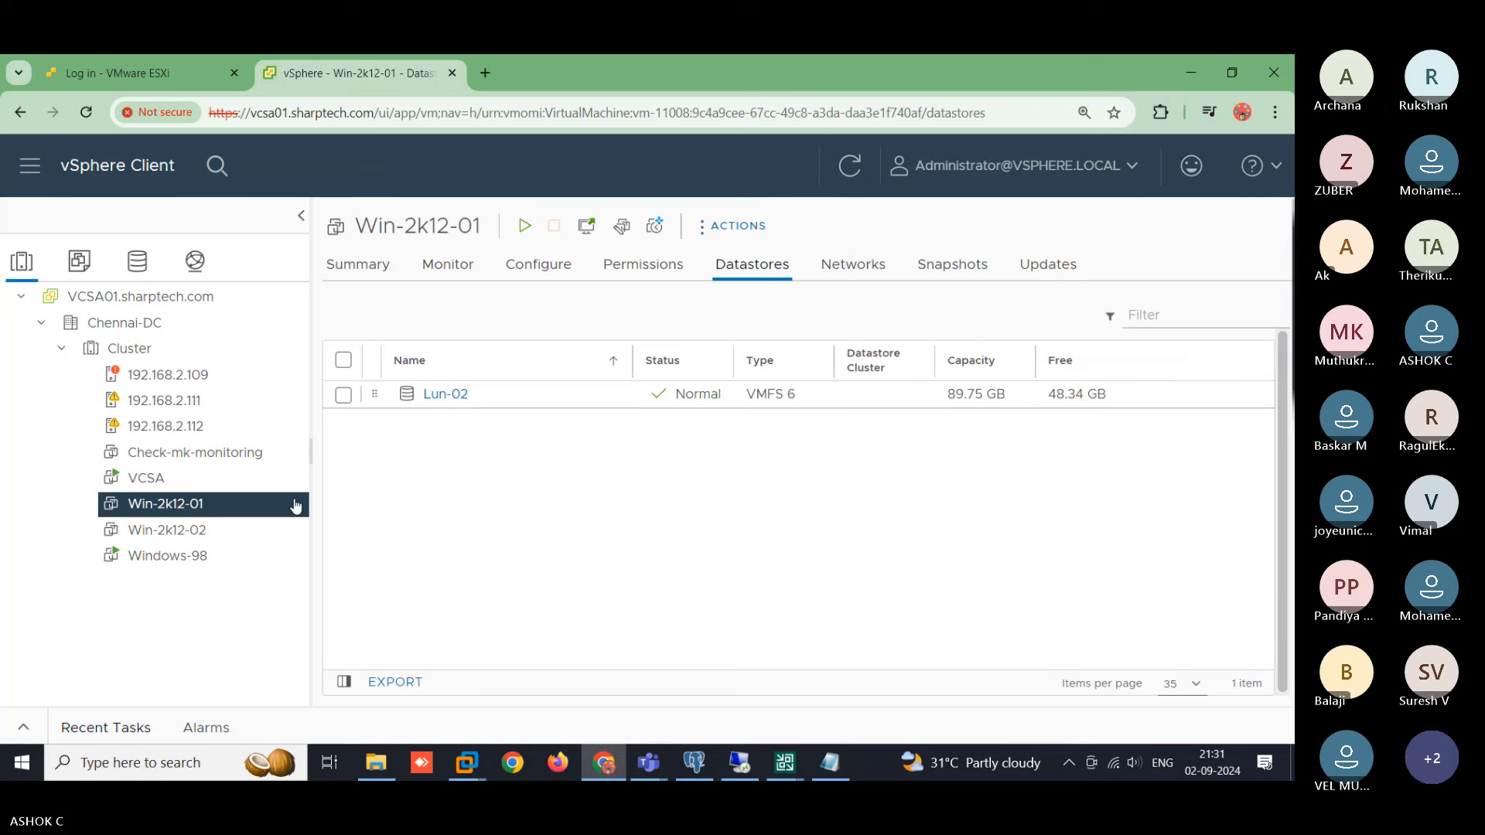
# - Power on Win-2k12-02 instead
pyautogui.rightClick(184, 533)
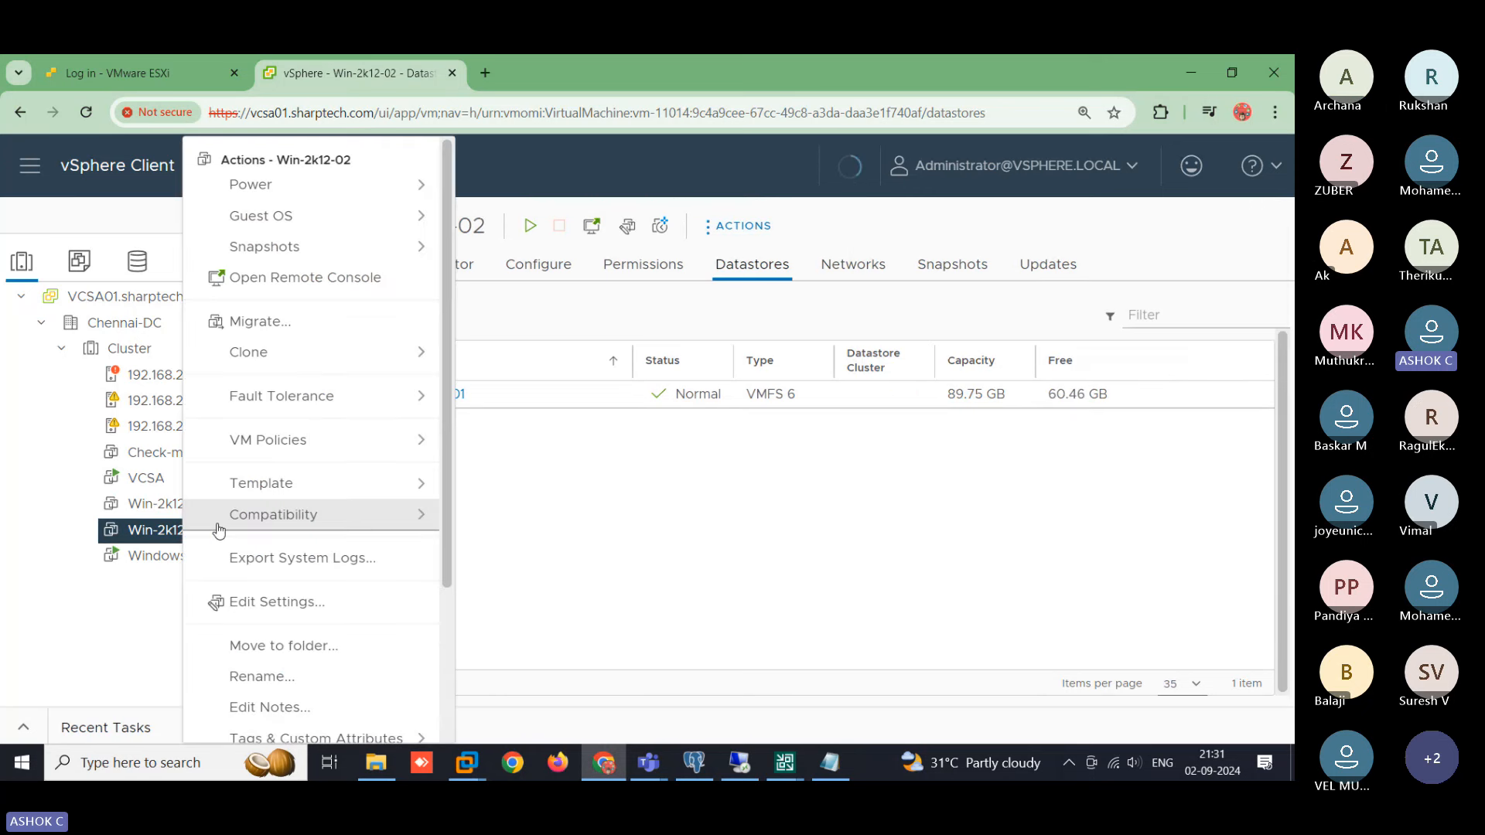
pyautogui.moveTo(360, 197)
pyautogui.click(481, 202)
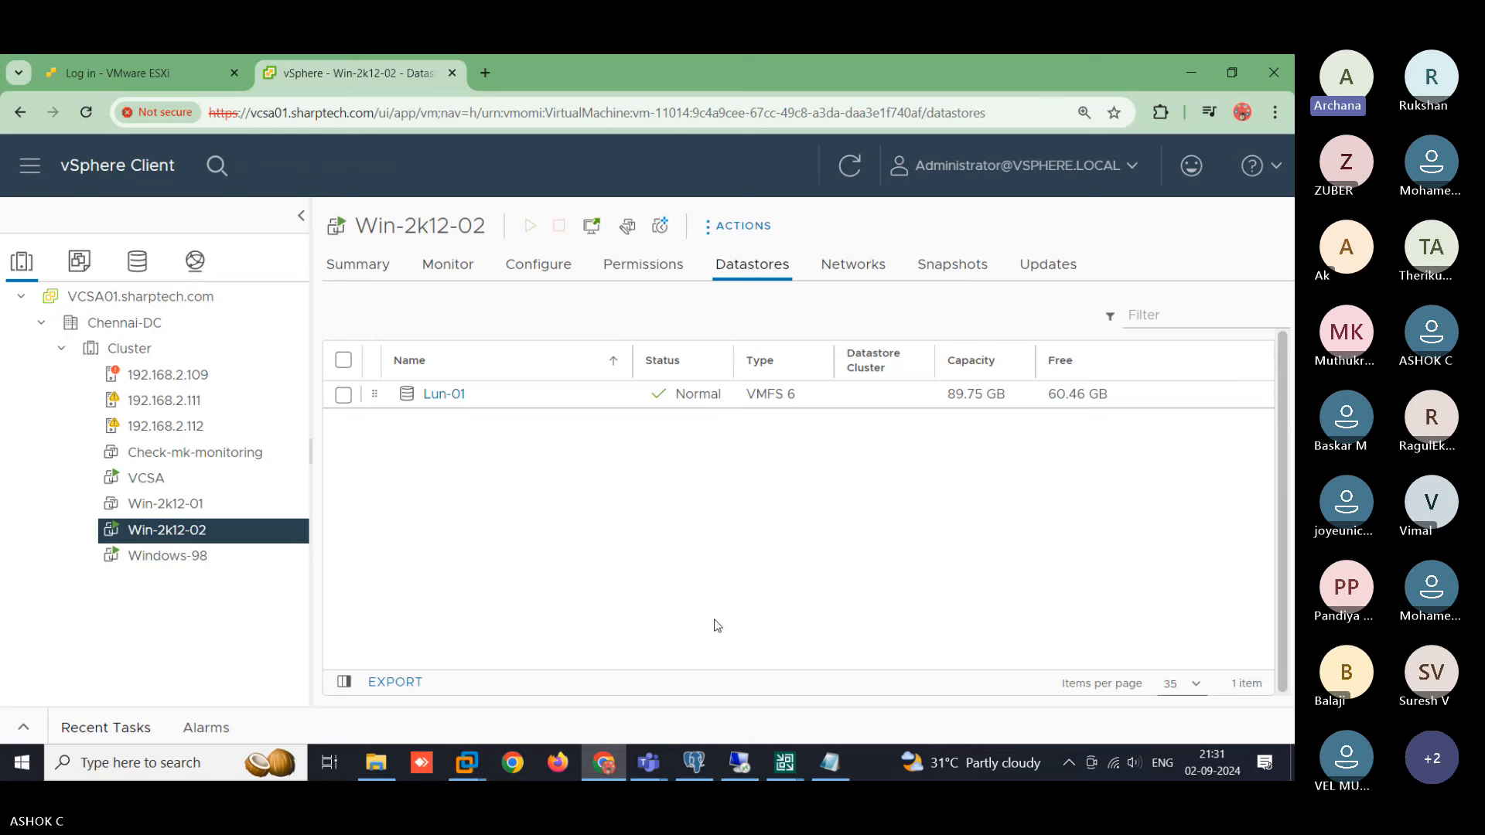
# - Back in Veeam, add Win-2k12-02 (20.0 GB) from Add Objects and continue to Storage
pyautogui.moveTo(783, 770)
pyautogui.click(824, 684)
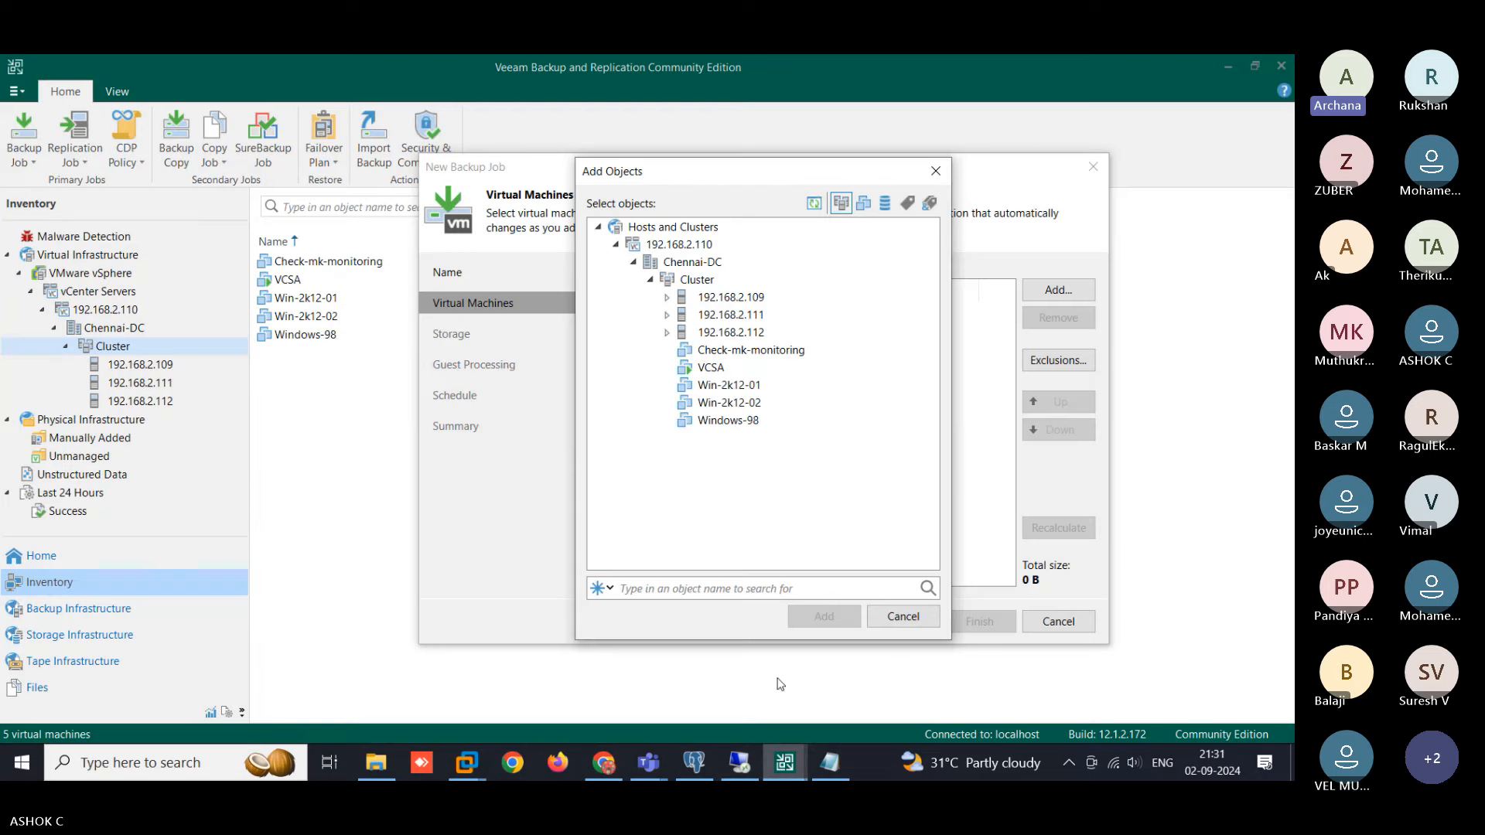
pyautogui.click(739, 403)
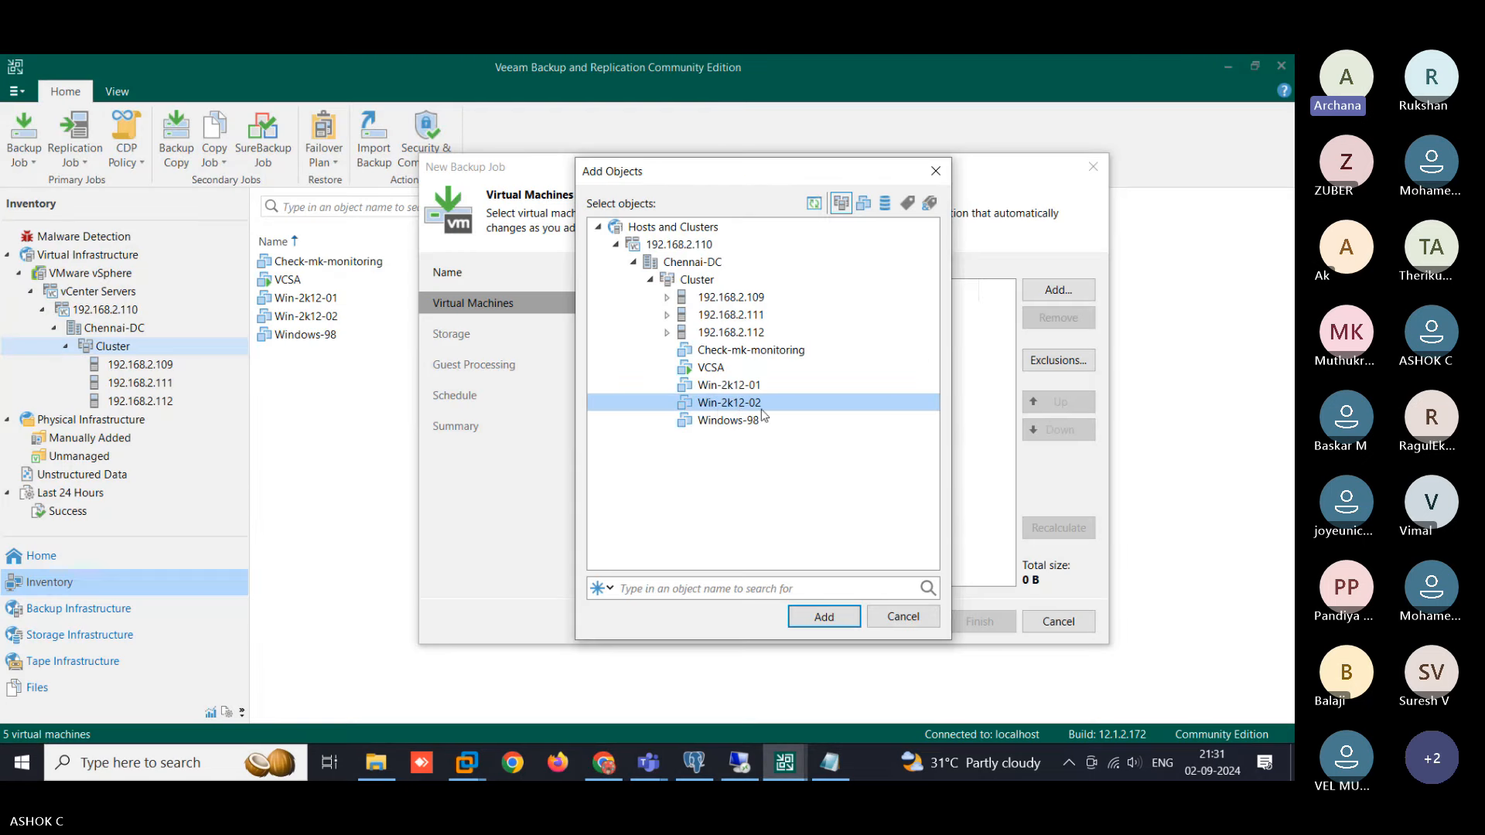
pyautogui.click(825, 618)
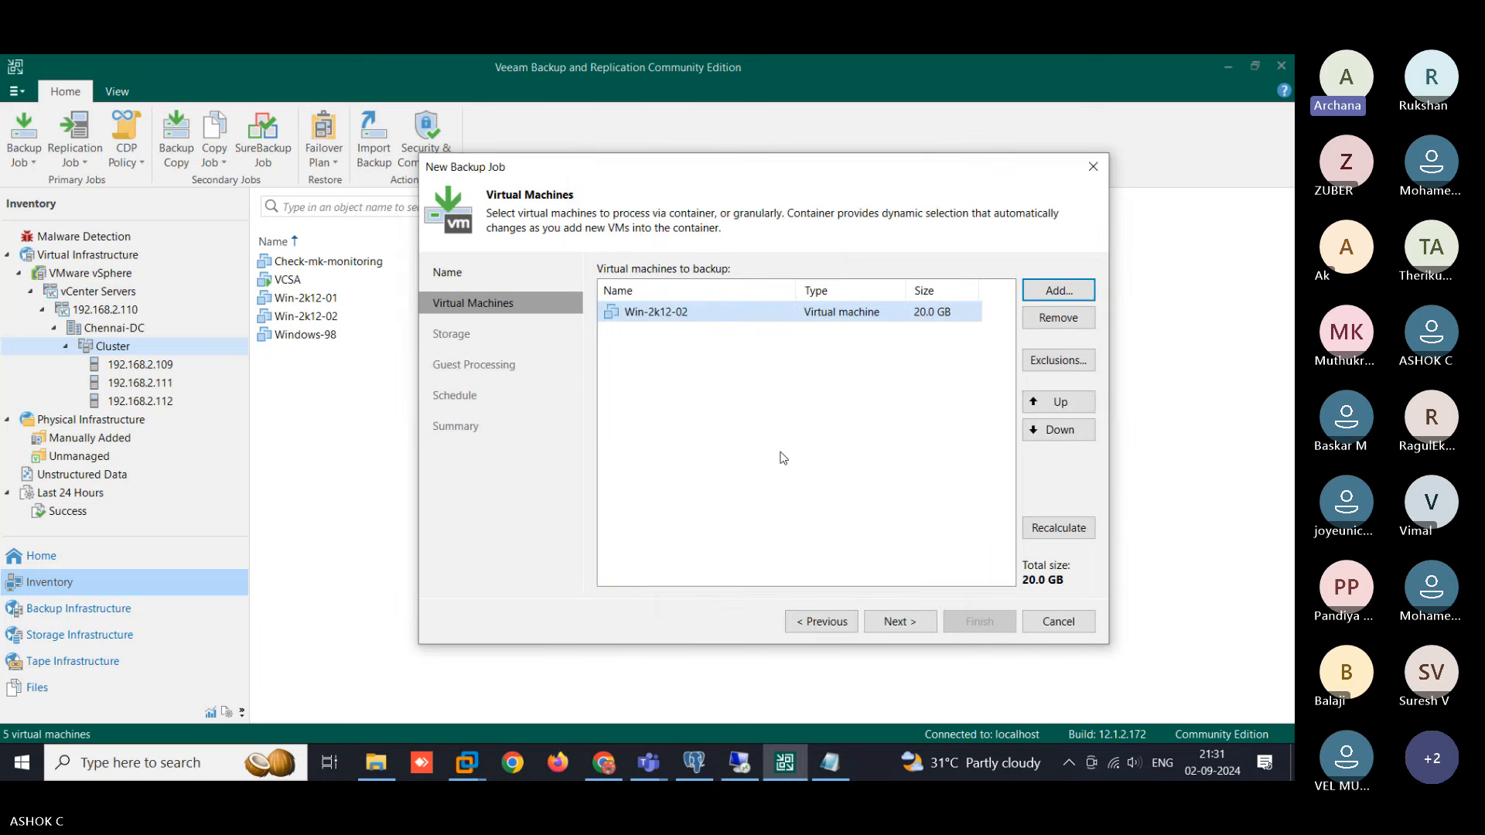
pyautogui.click(919, 630)
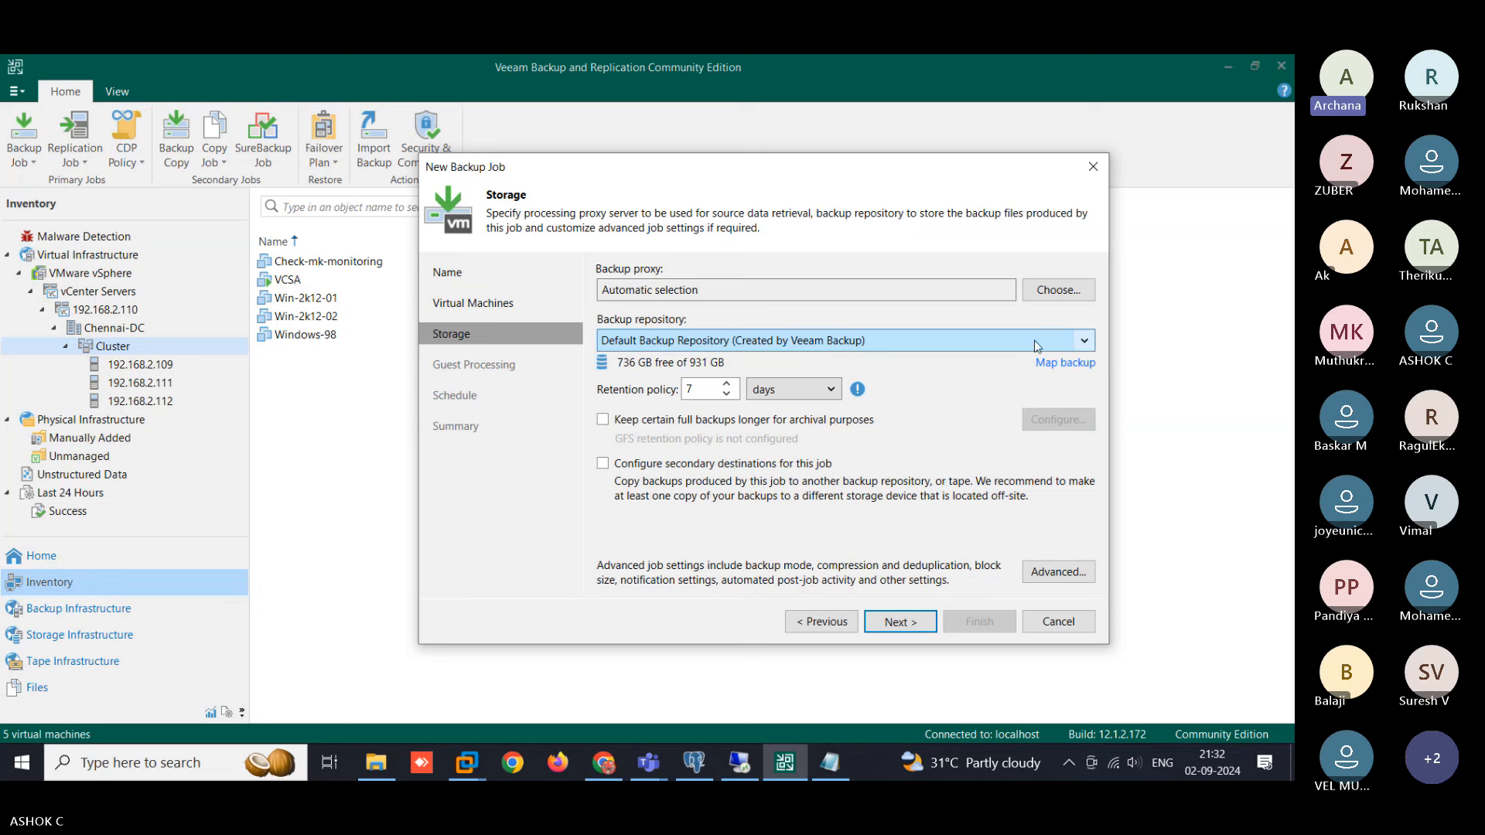
# - Keep Default Backup Repository with 7-day retention and advance to Guest Processing
pyautogui.click(1086, 347)
pyautogui.click(1086, 345)
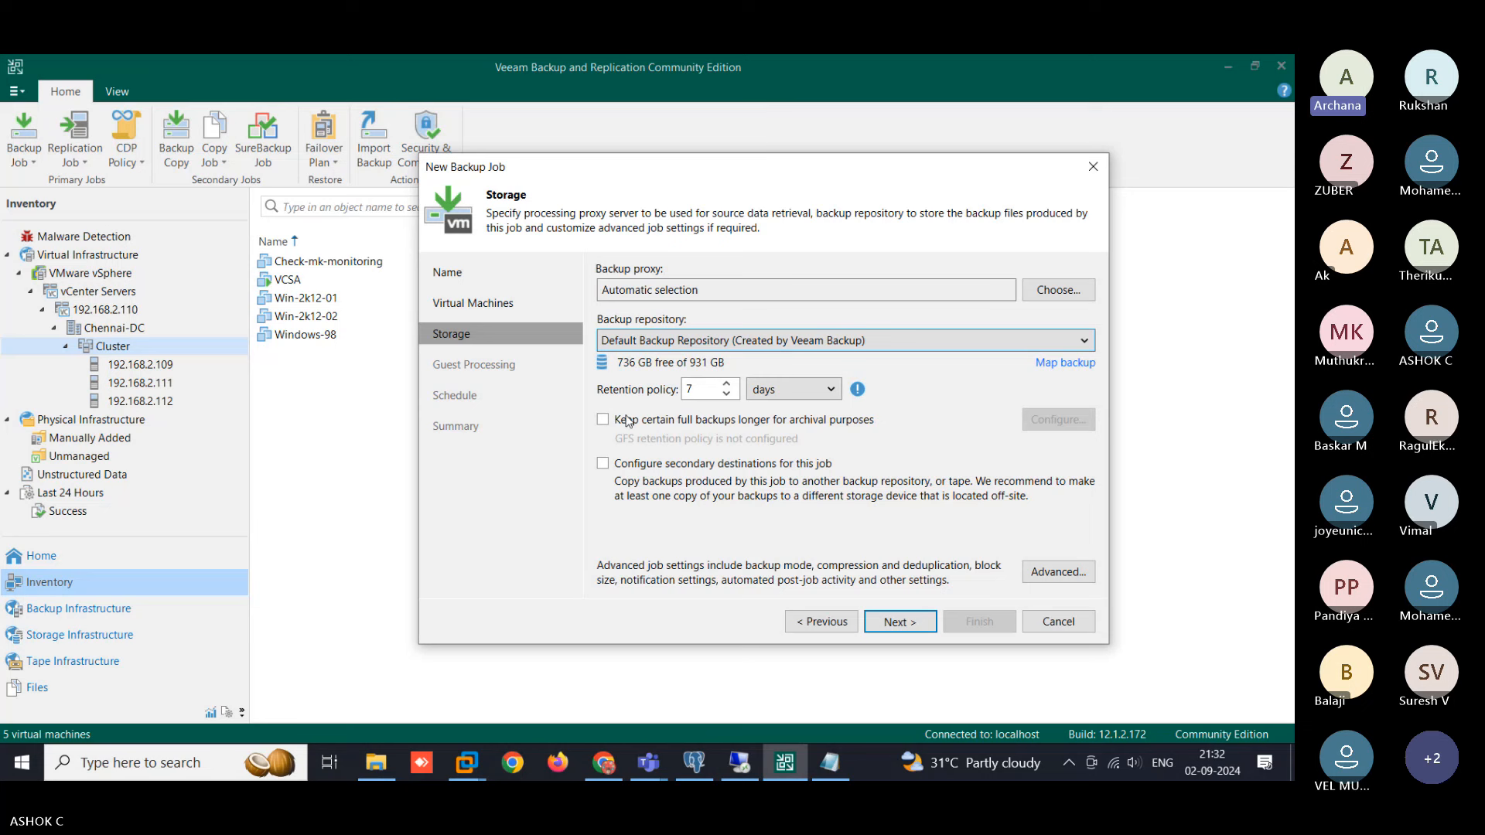
pyautogui.click(899, 621)
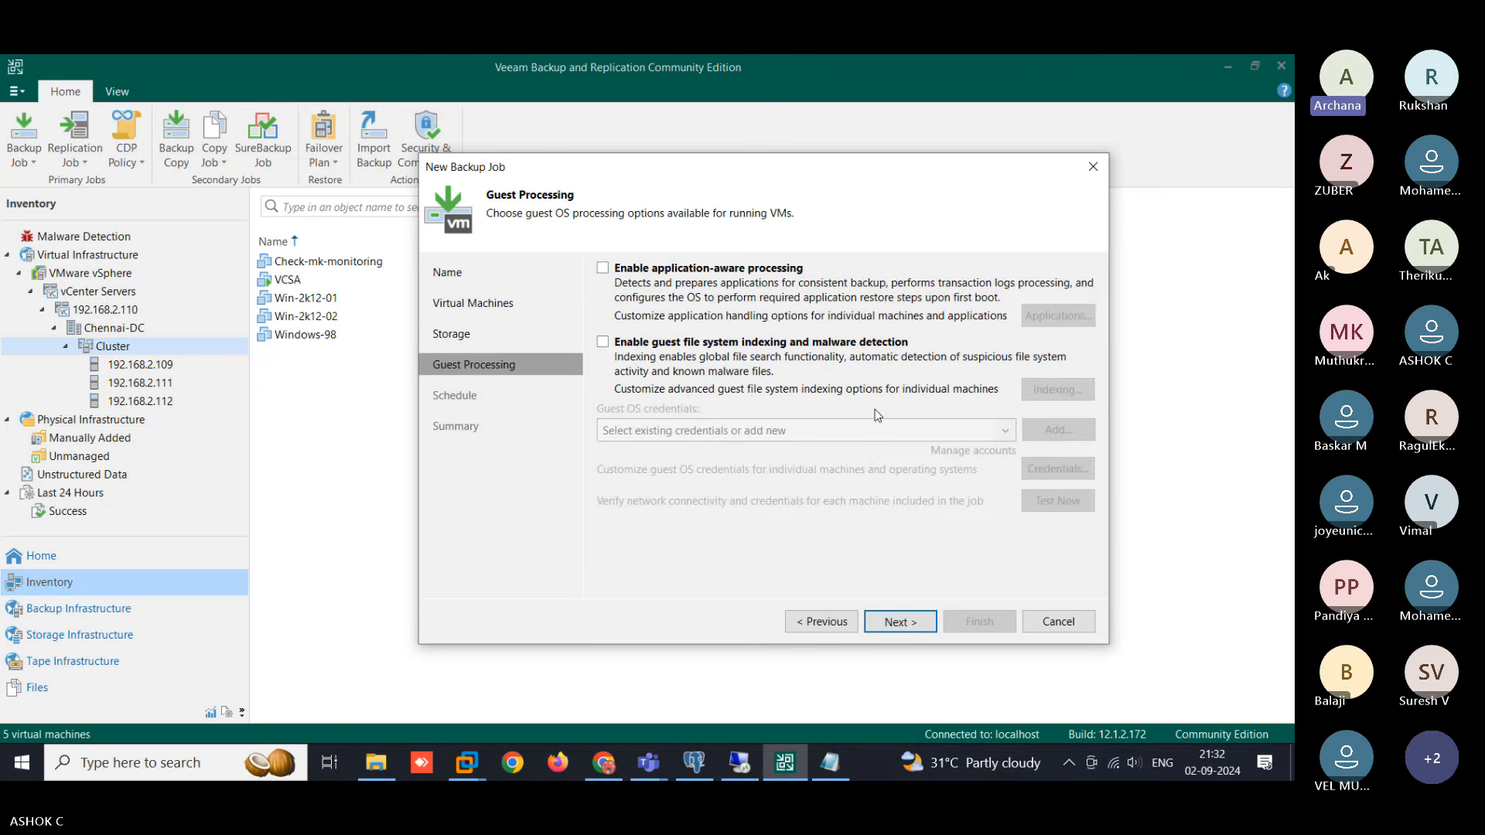
# - Enable Run the job automatically and set the daily run time to 21:40
pyautogui.click(898, 620)
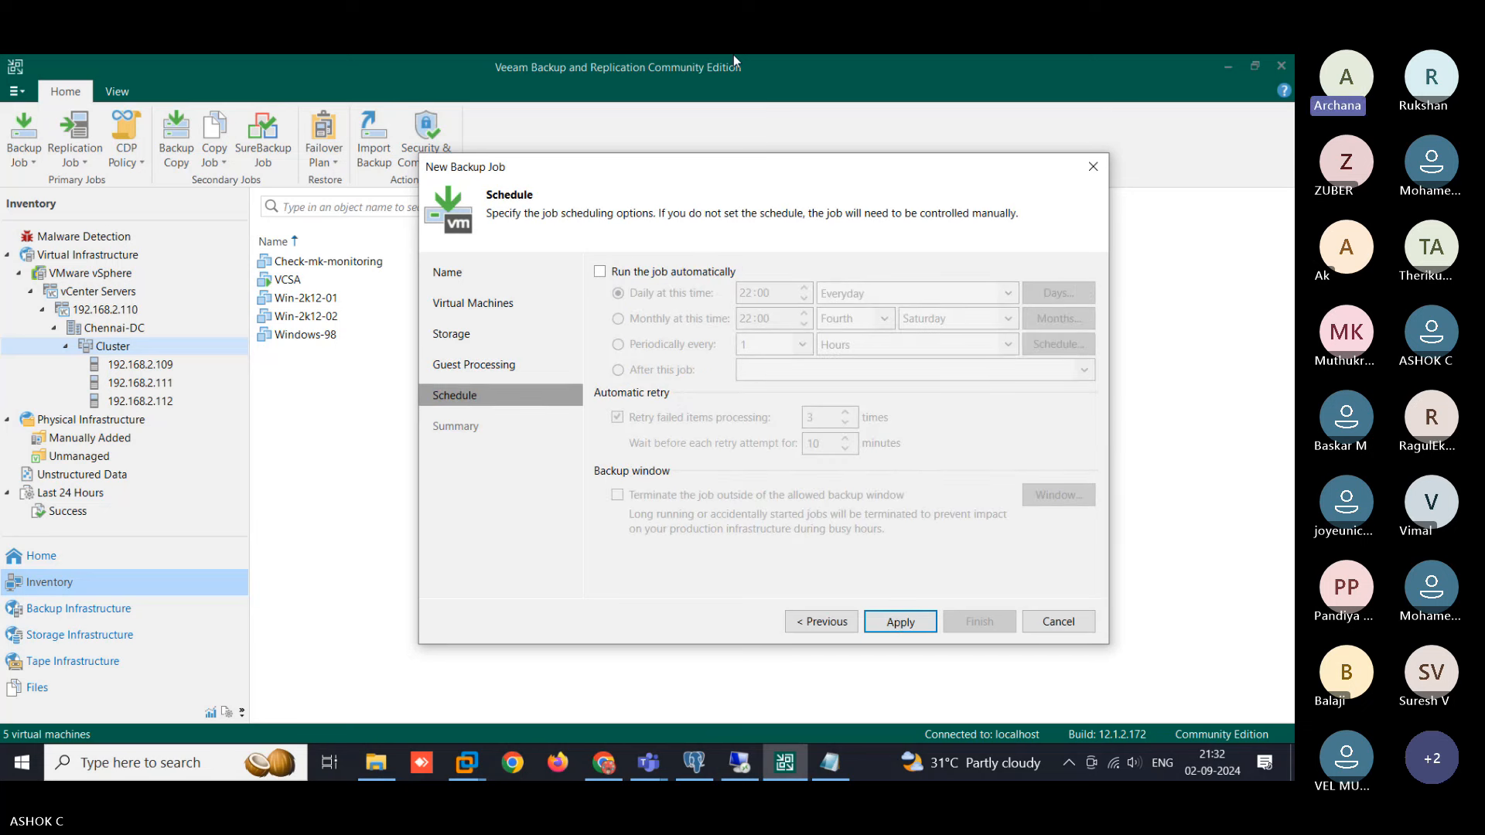
pyautogui.click(727, 273)
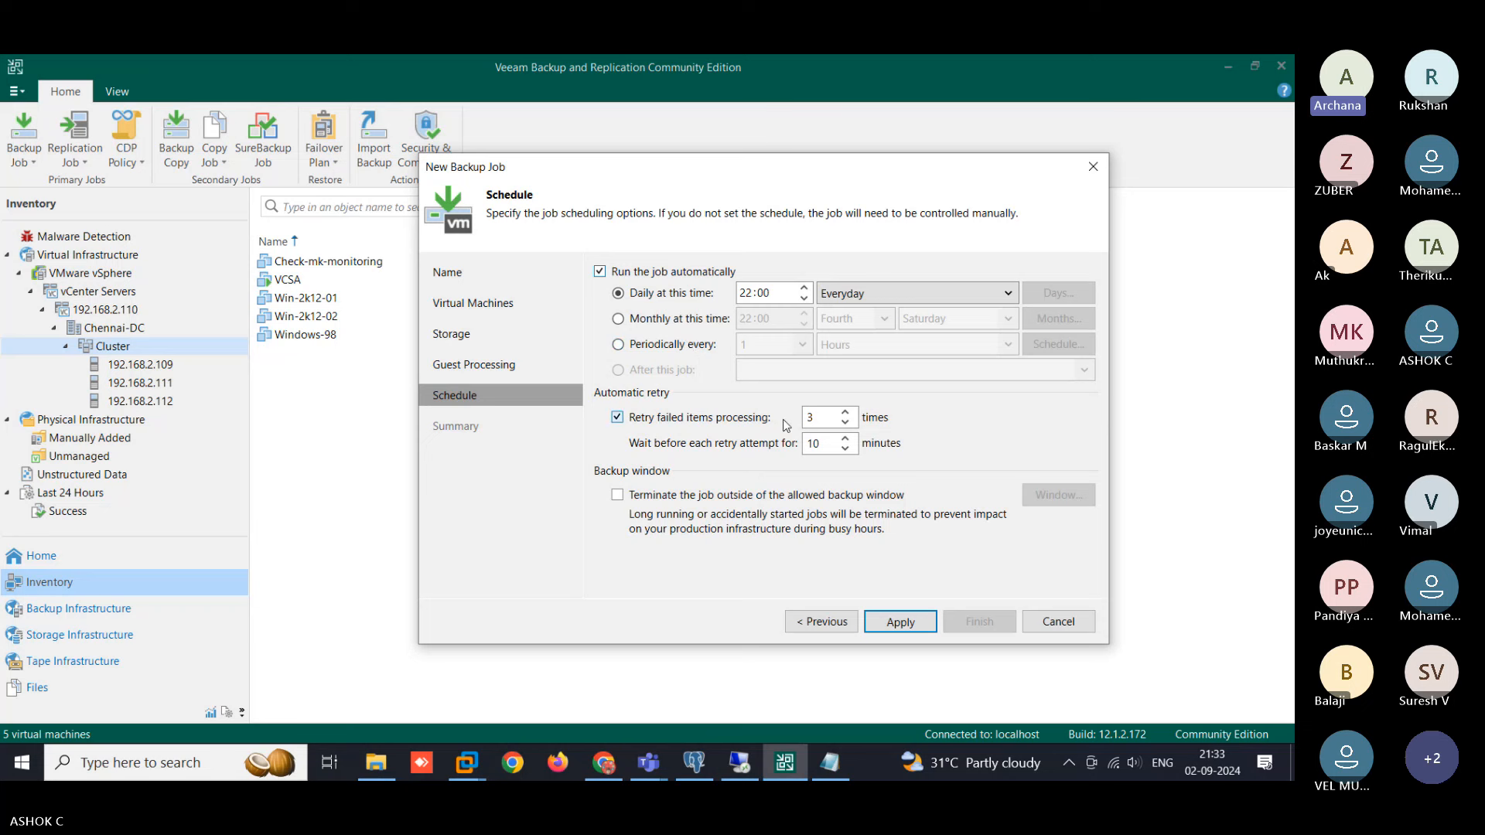
pyautogui.click(804, 299)
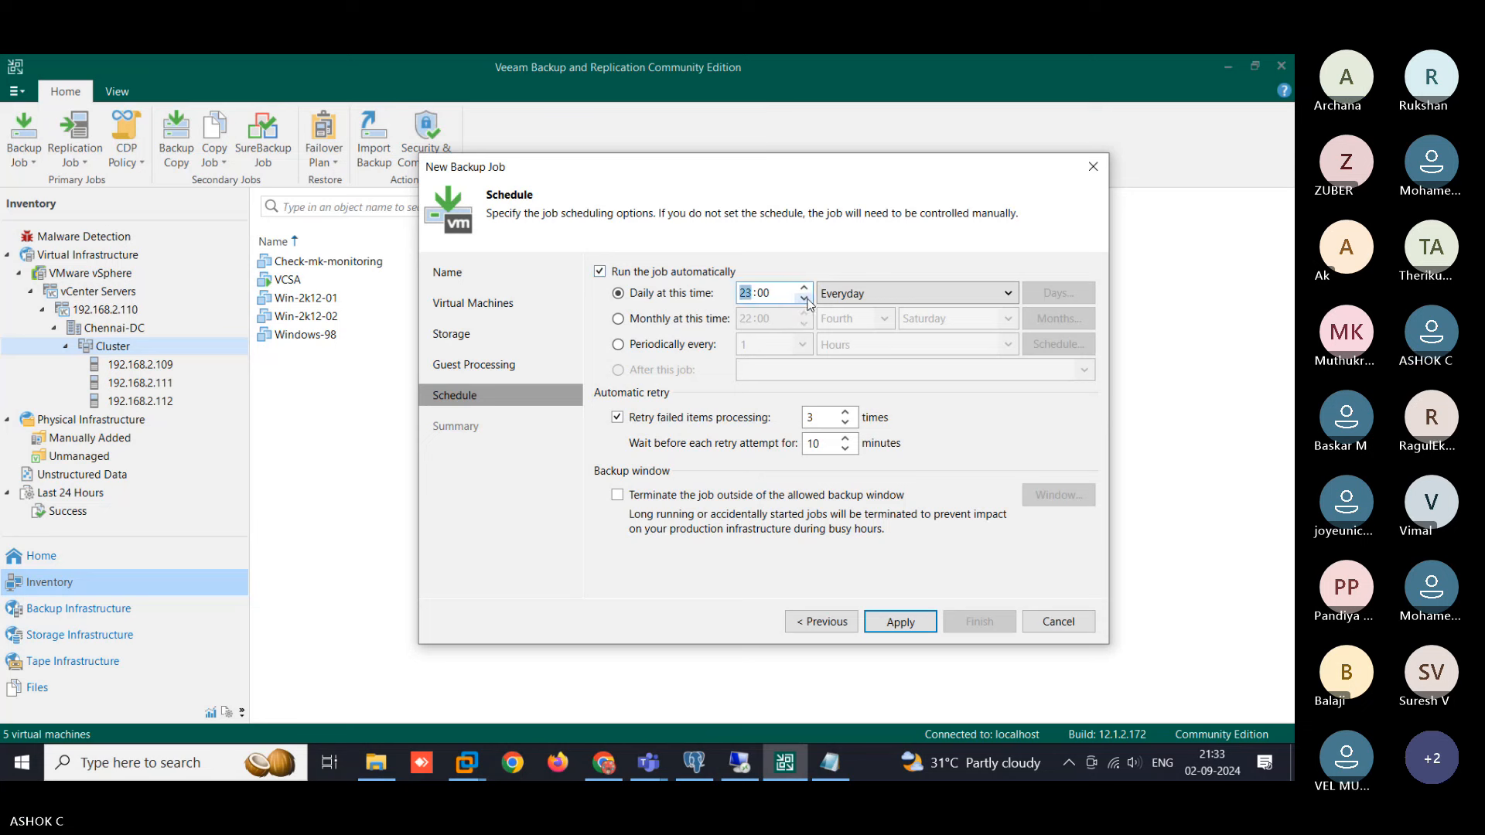
pyautogui.click(765, 292)
pyautogui.write('40')
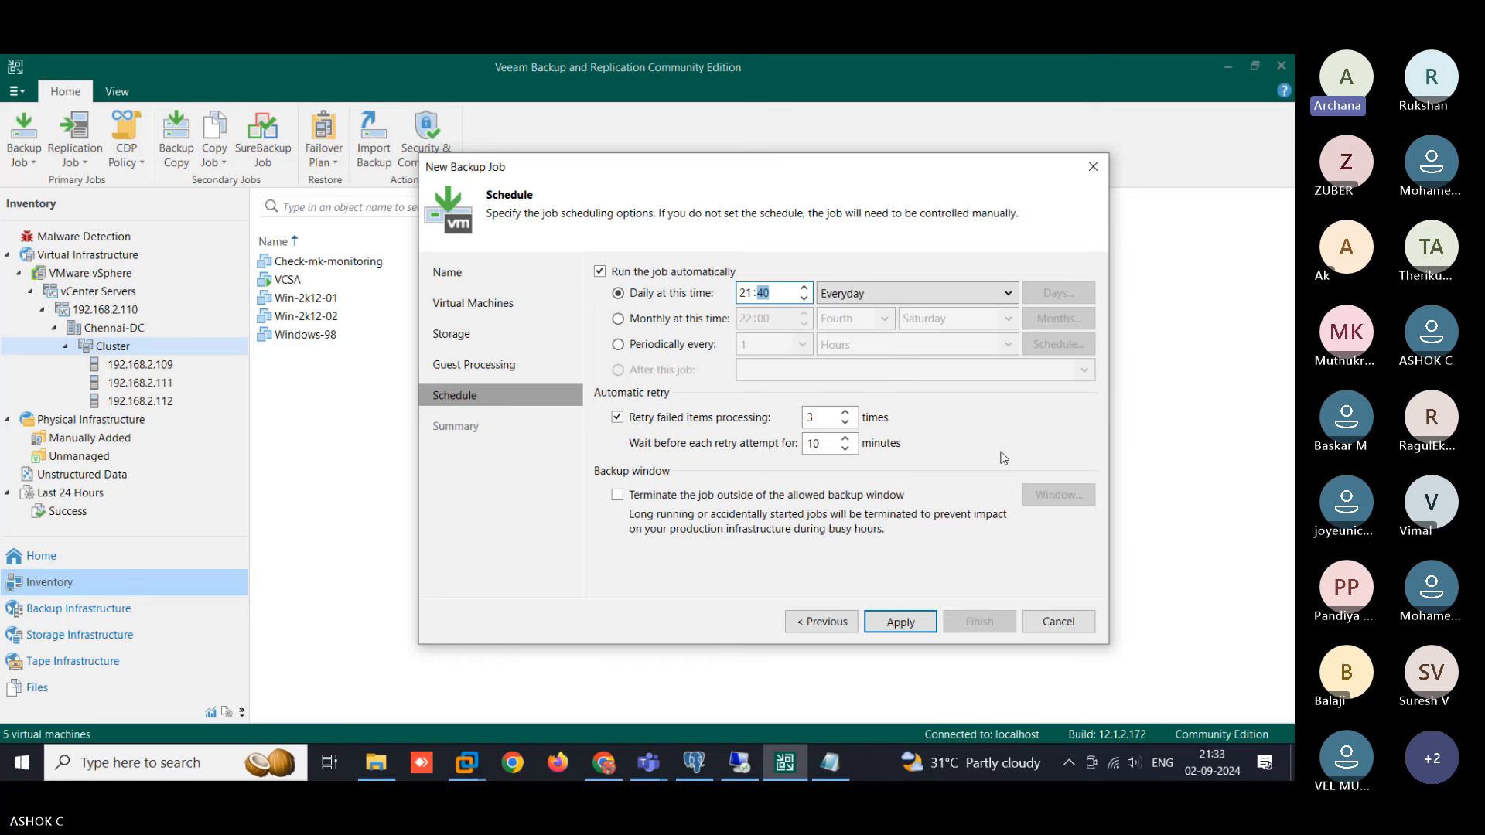
# - Try the monthly and periodic schedule options, then return to the daily schedule
pyautogui.click(618, 318)
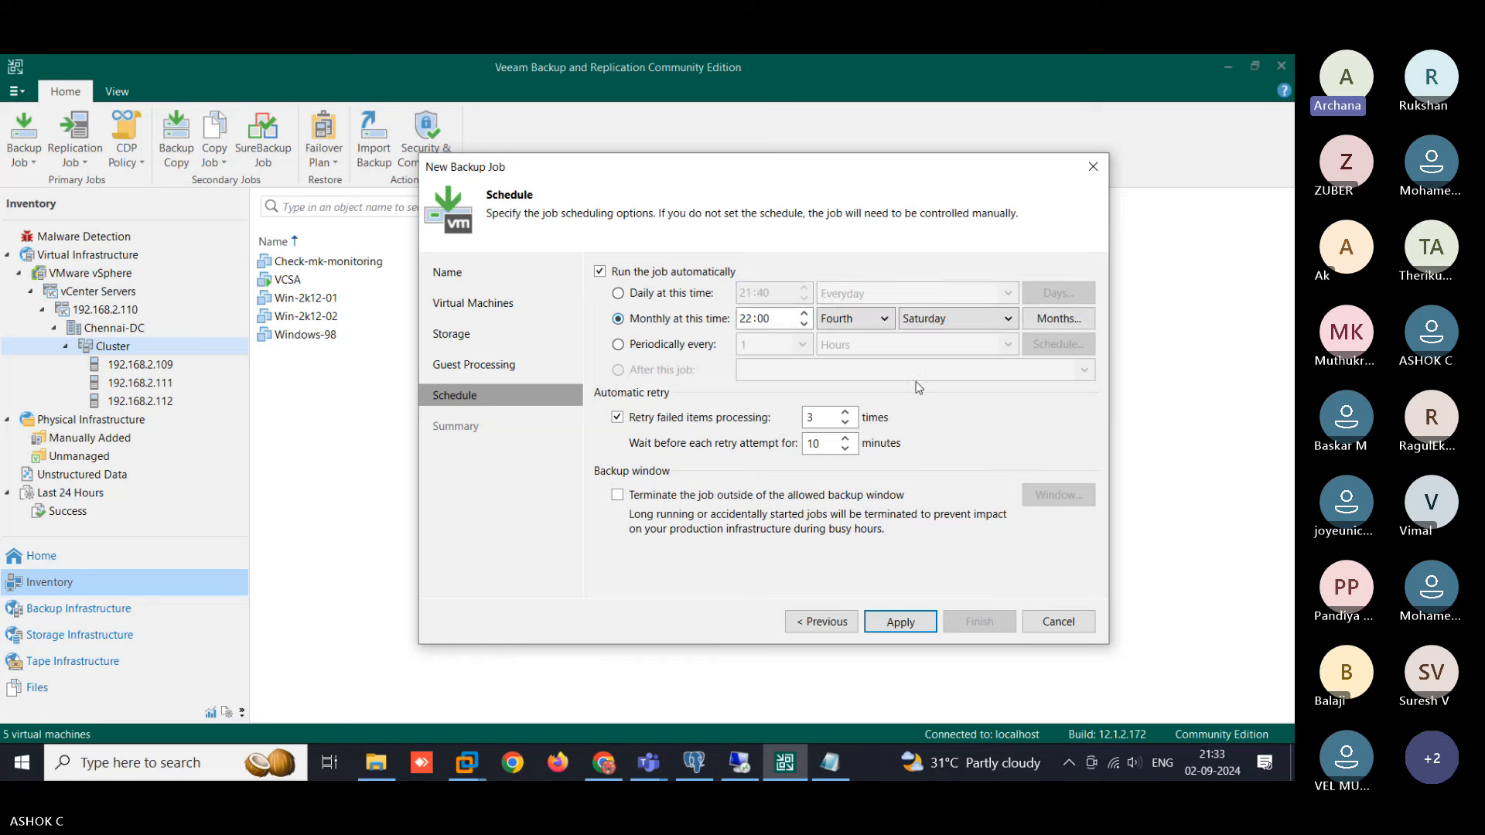
pyautogui.click(641, 352)
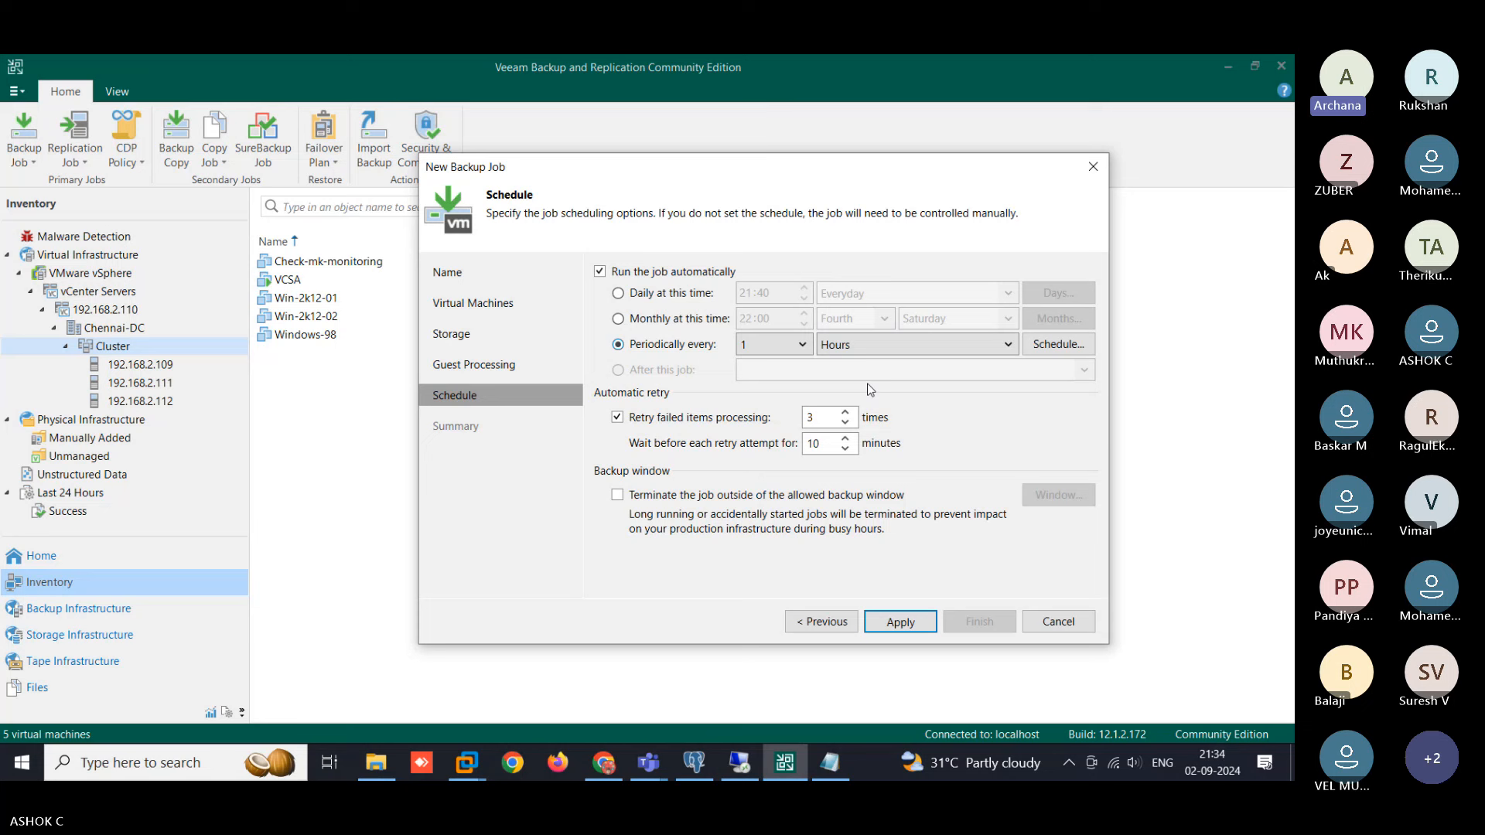
pyautogui.click(618, 319)
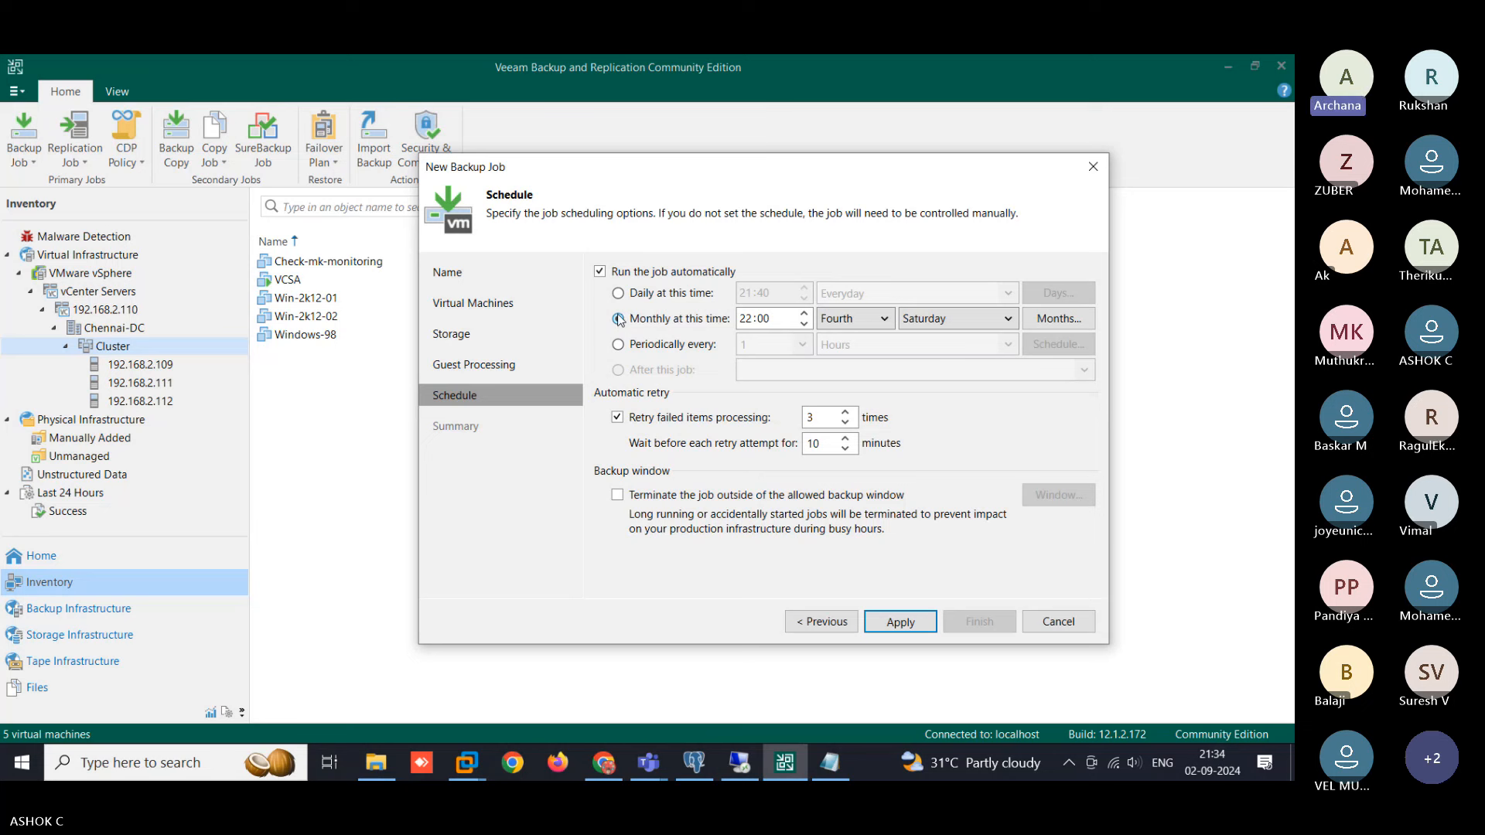
pyautogui.click(663, 294)
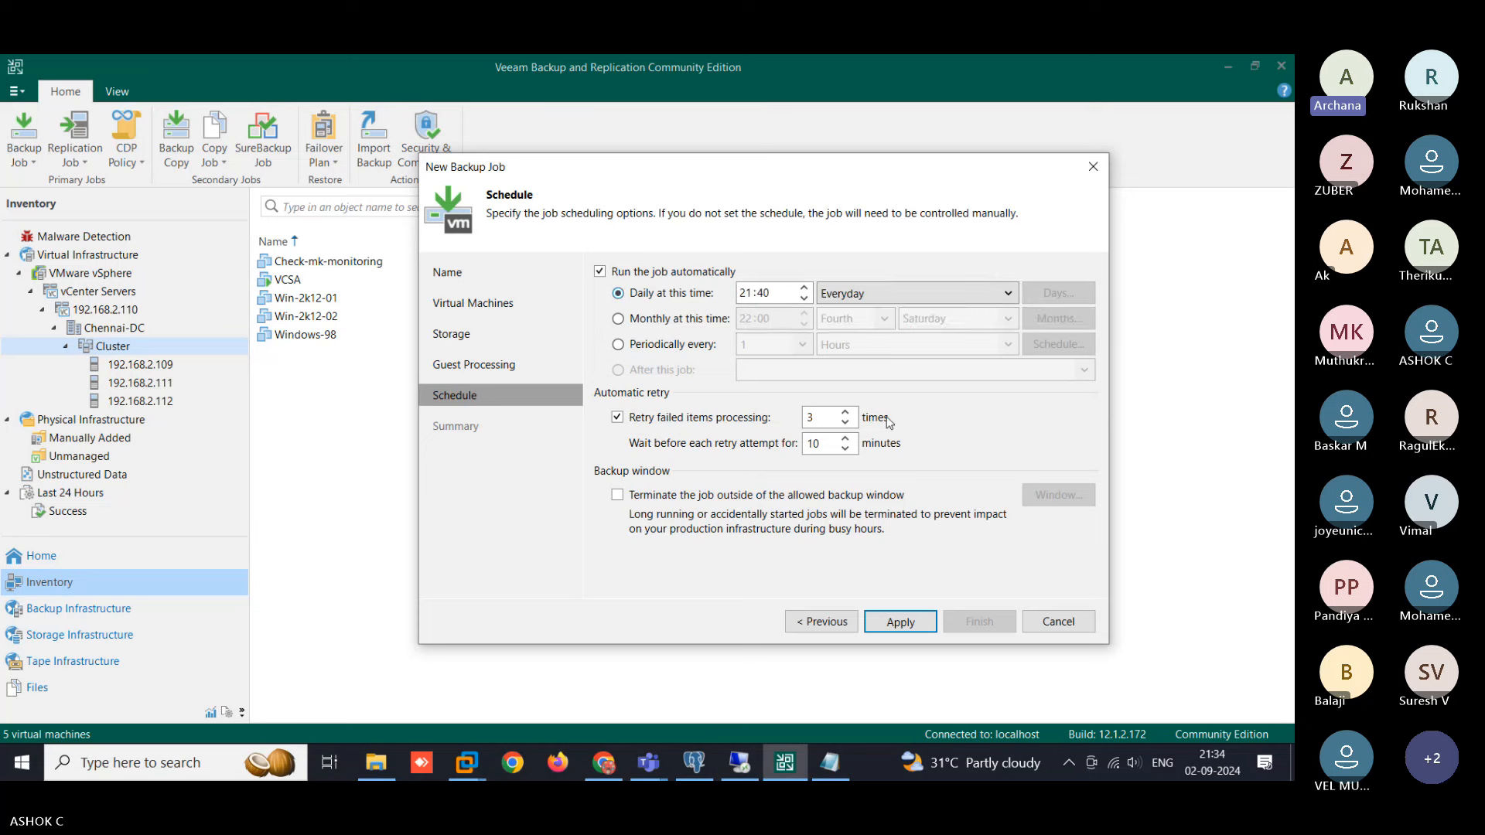
# - Apply the schedule, review the Test-Job summary, and finish the New Backup Job wizard
pyautogui.click(899, 623)
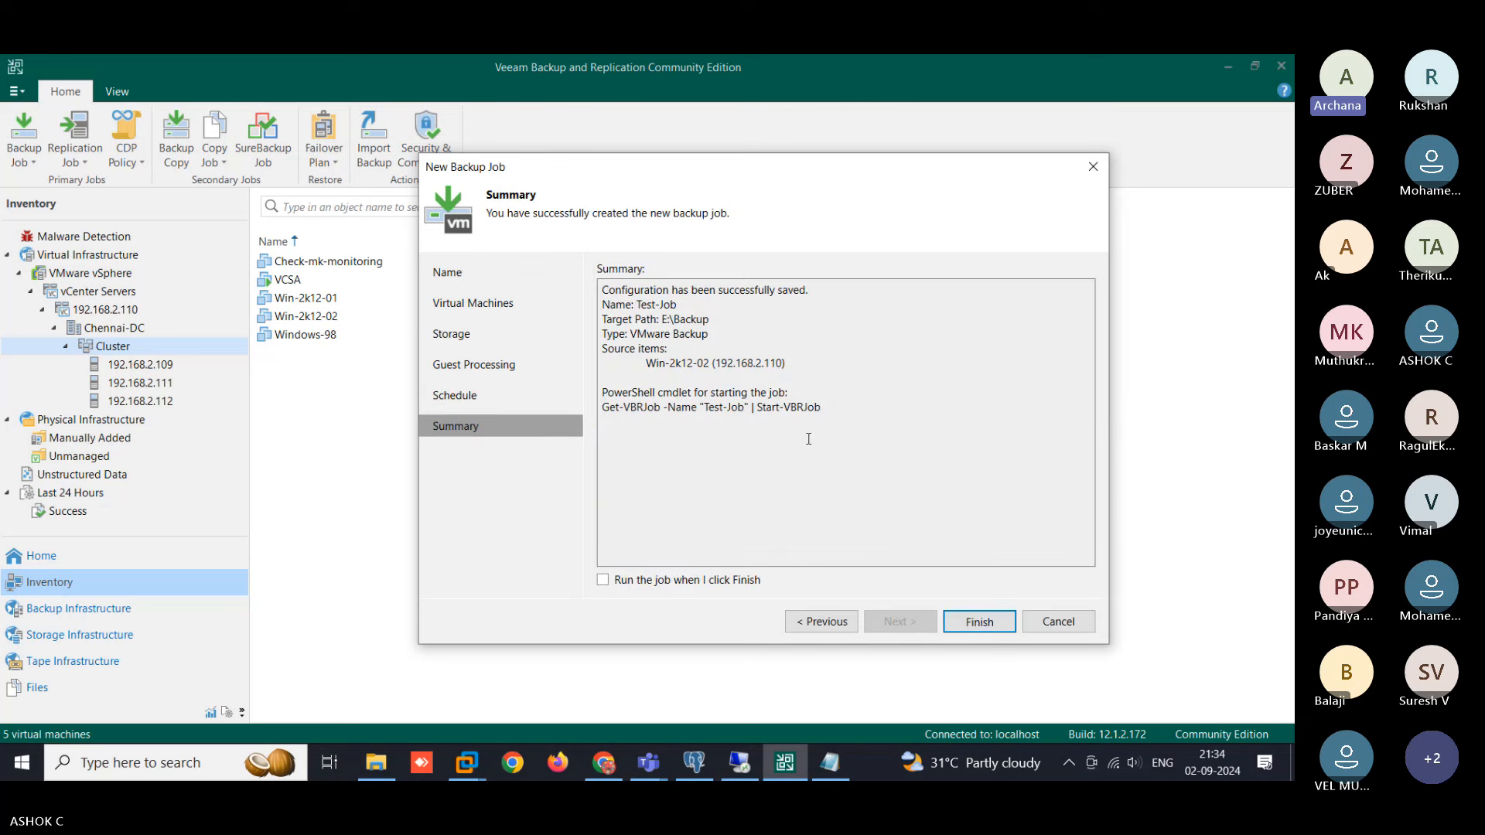
pyautogui.moveTo(845, 421); pyautogui.dragTo(600, 275)
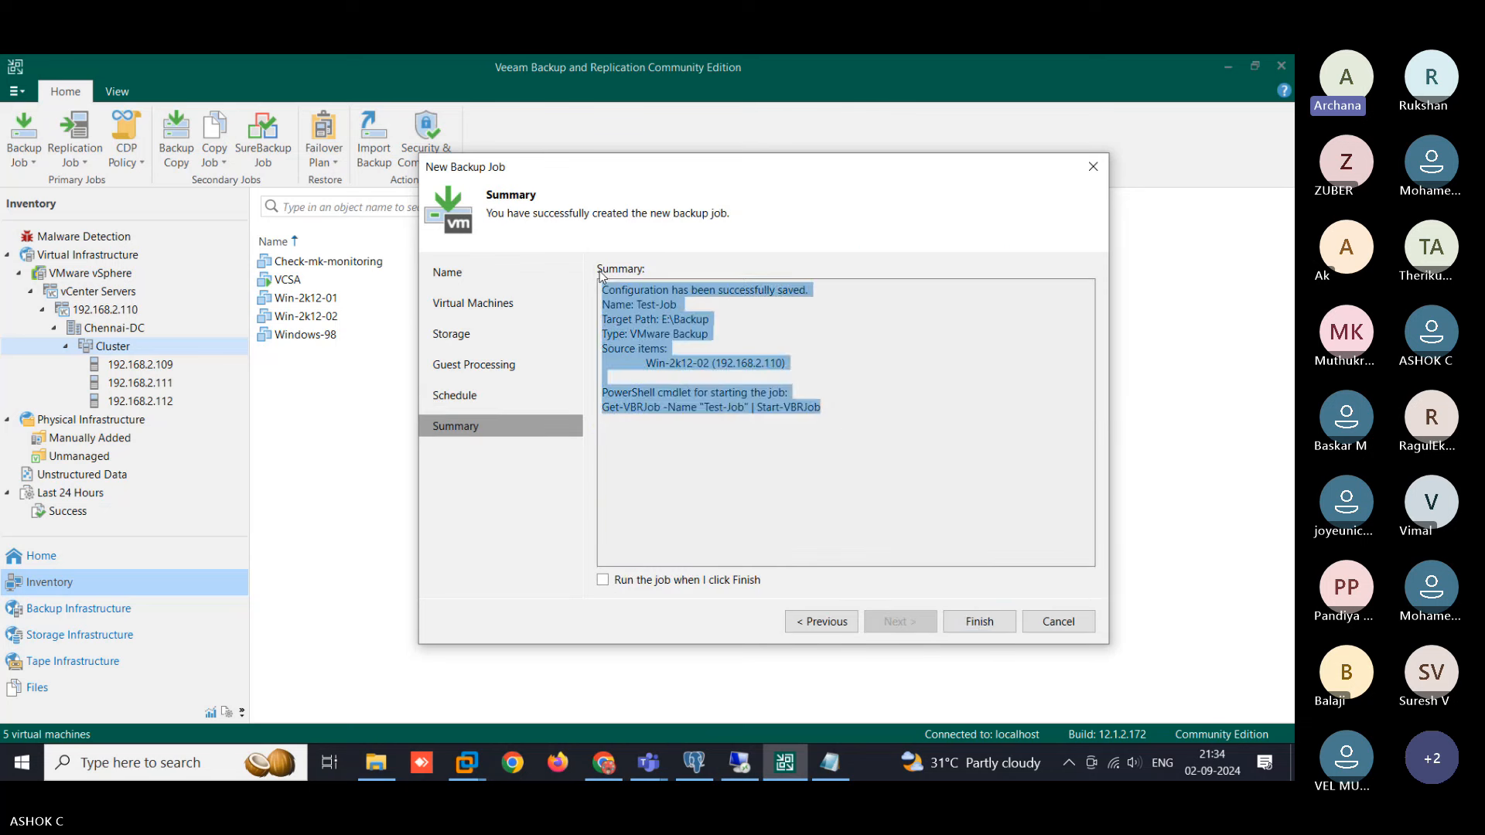
pyautogui.click(888, 380)
pyautogui.click(979, 622)
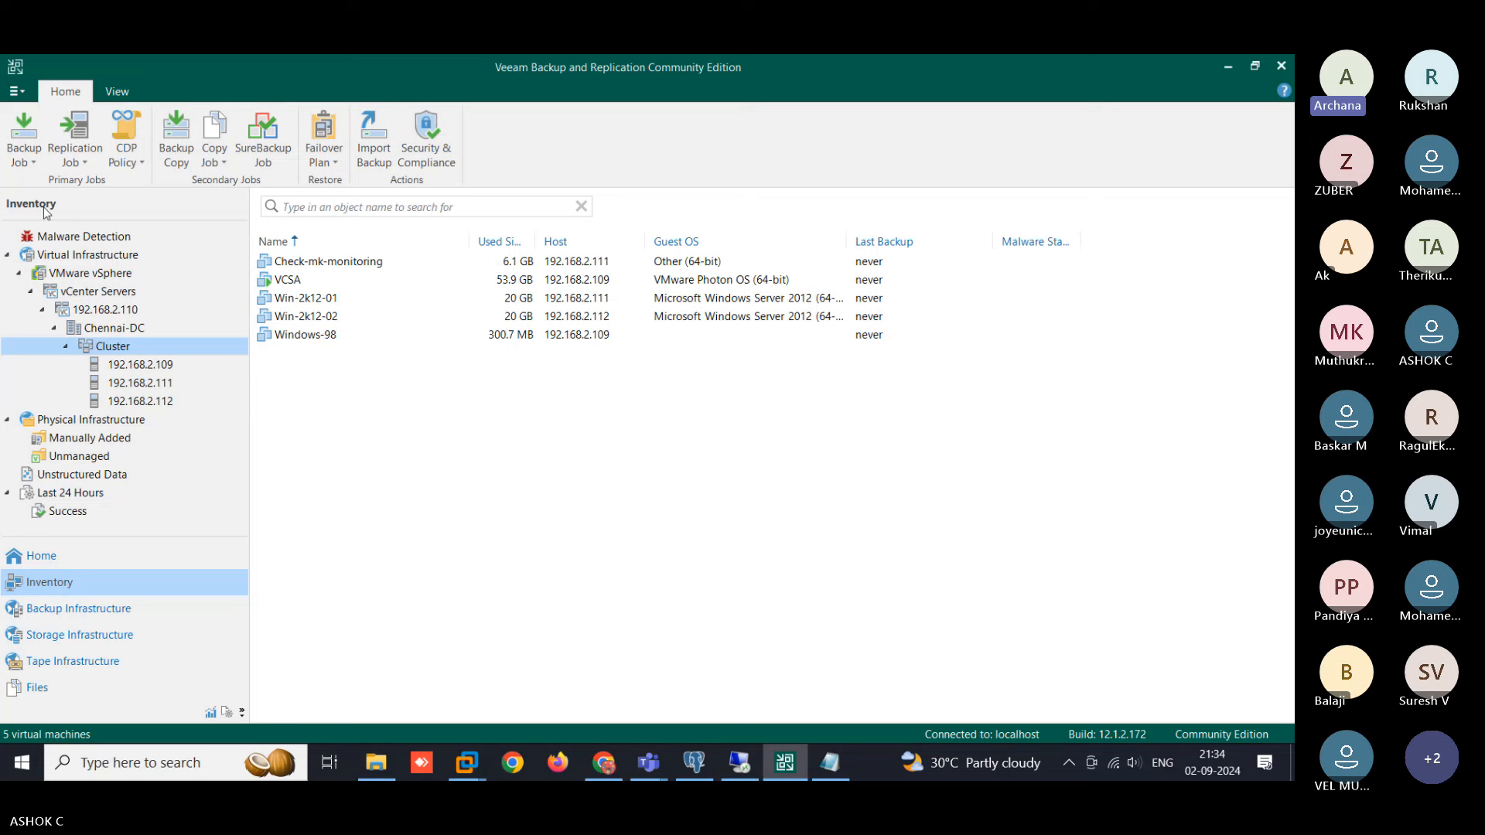
# - Create a new virtual machine replication job and name it Test-Replica
pyautogui.click(90, 161)
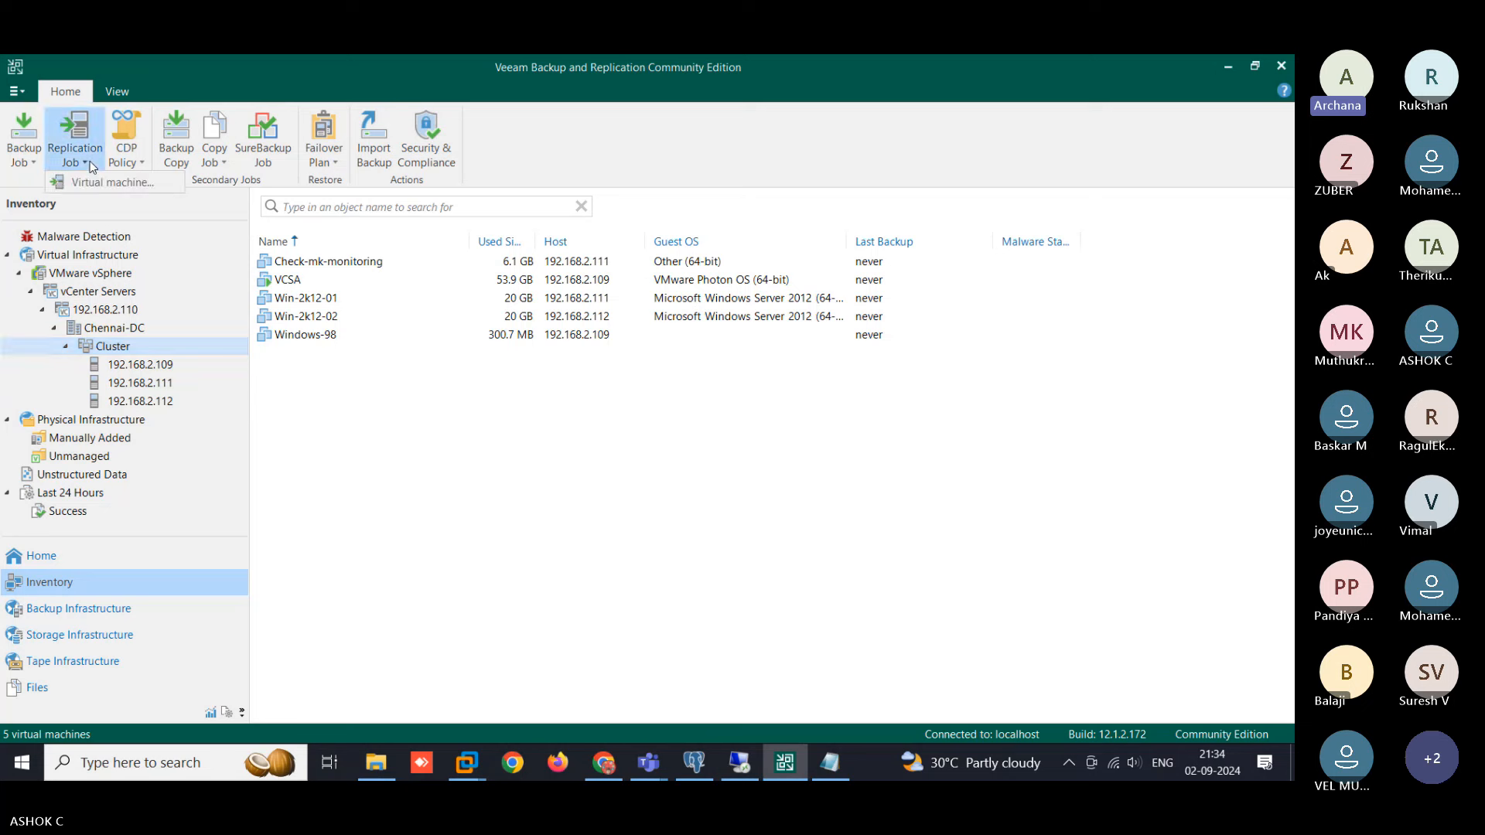
pyautogui.click(148, 187)
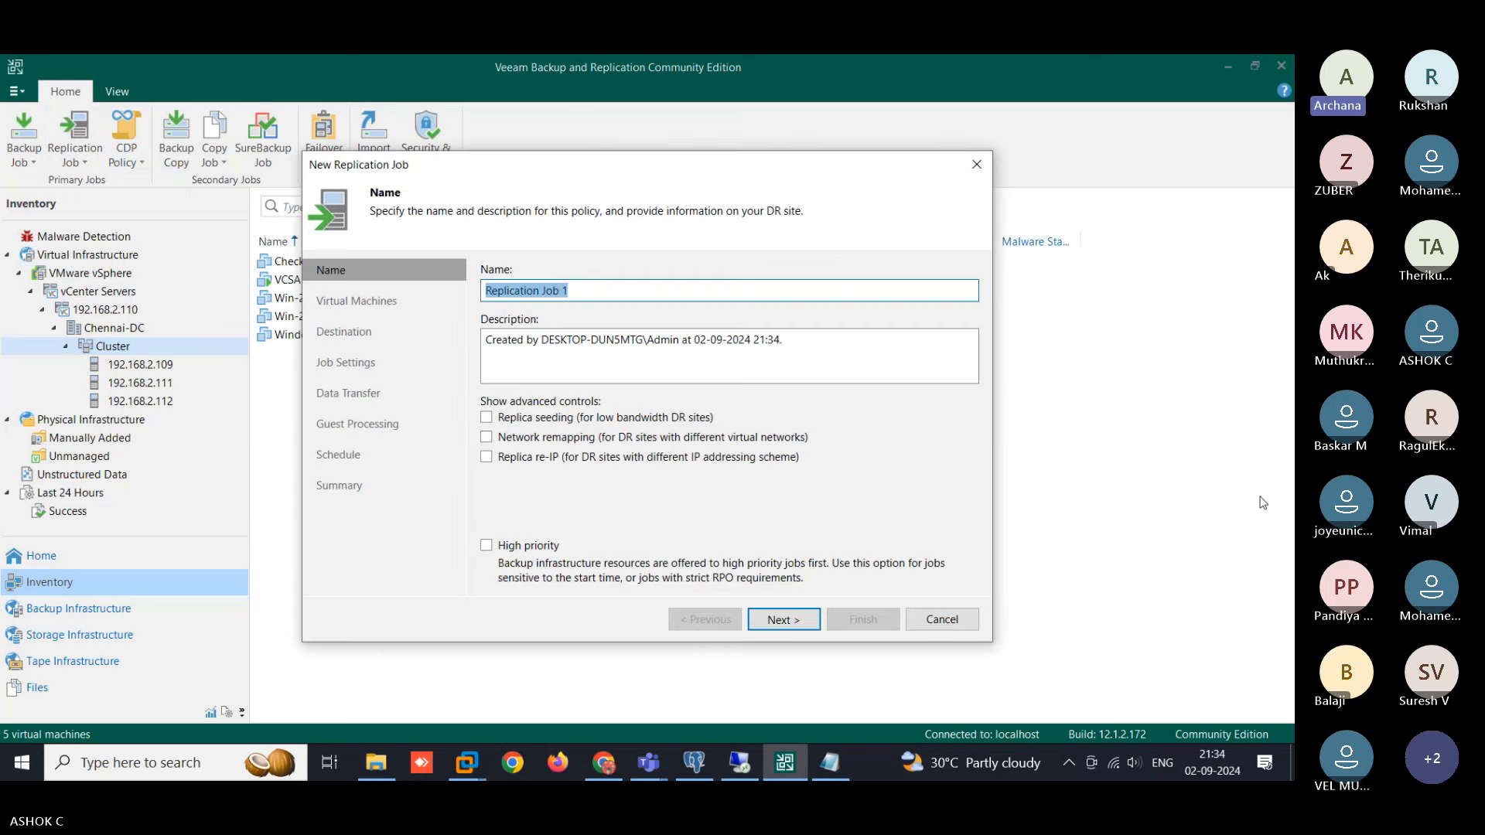
pyautogui.write('Te')
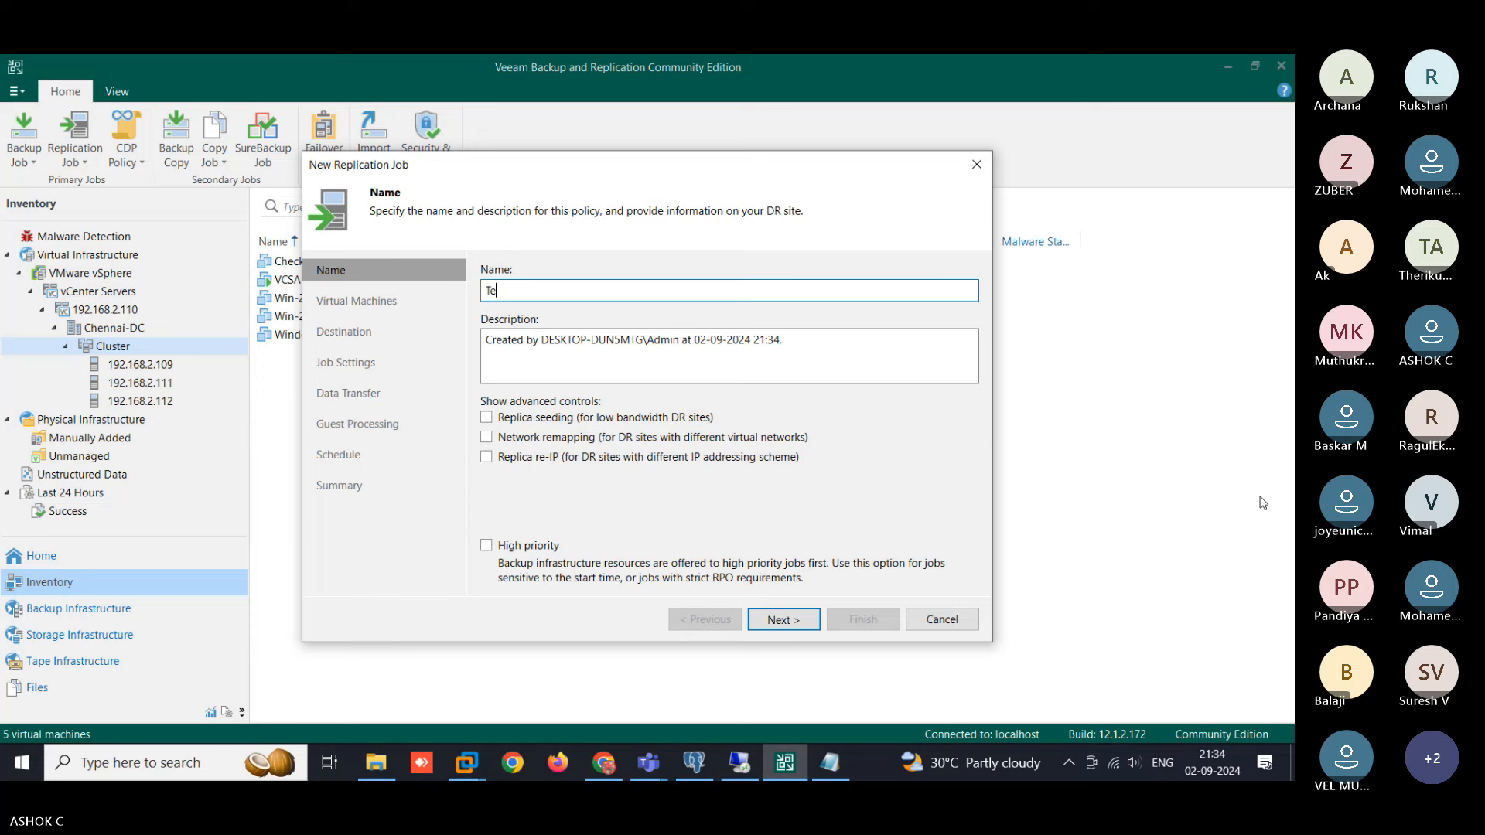
pyautogui.write('st-Replica')
pyautogui.click(783, 625)
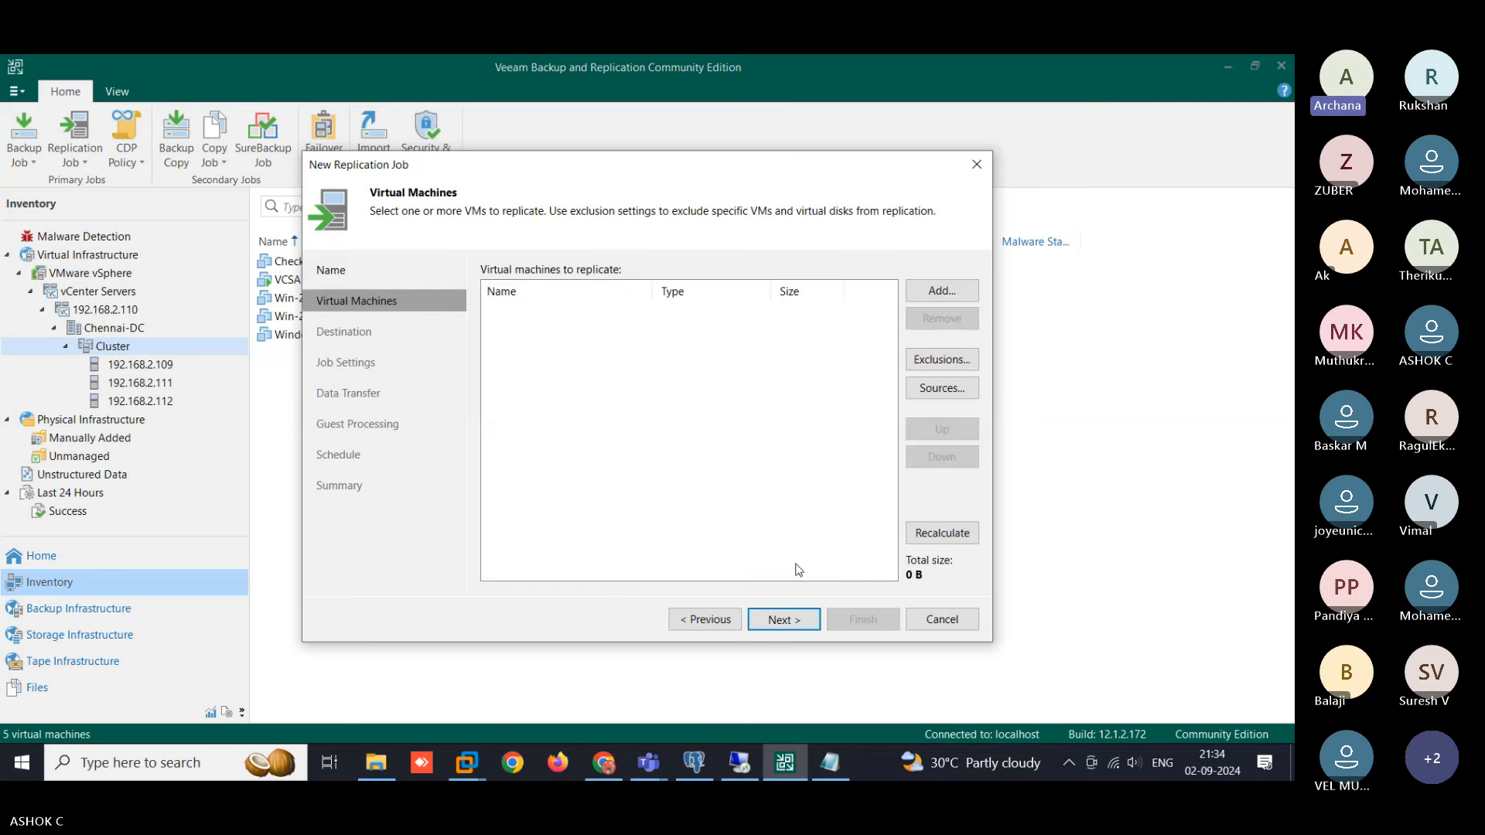
pyautogui.click(710, 622)
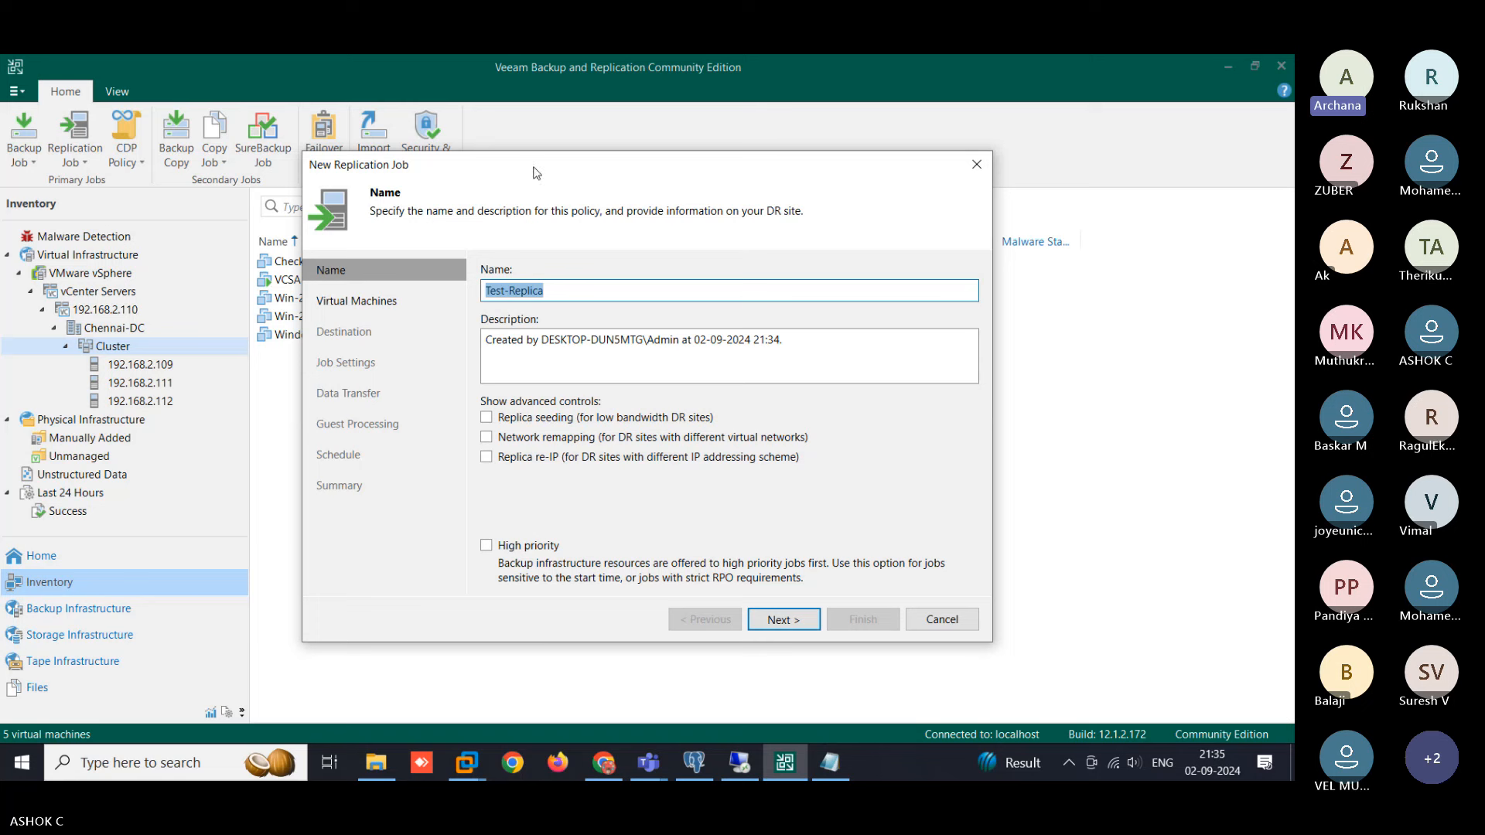
# - Add Win-2k12-02 from 192.168.2.110 > Chennai-DC > Cluster to the replication job, then continue to Destination
pyautogui.click(784, 621)
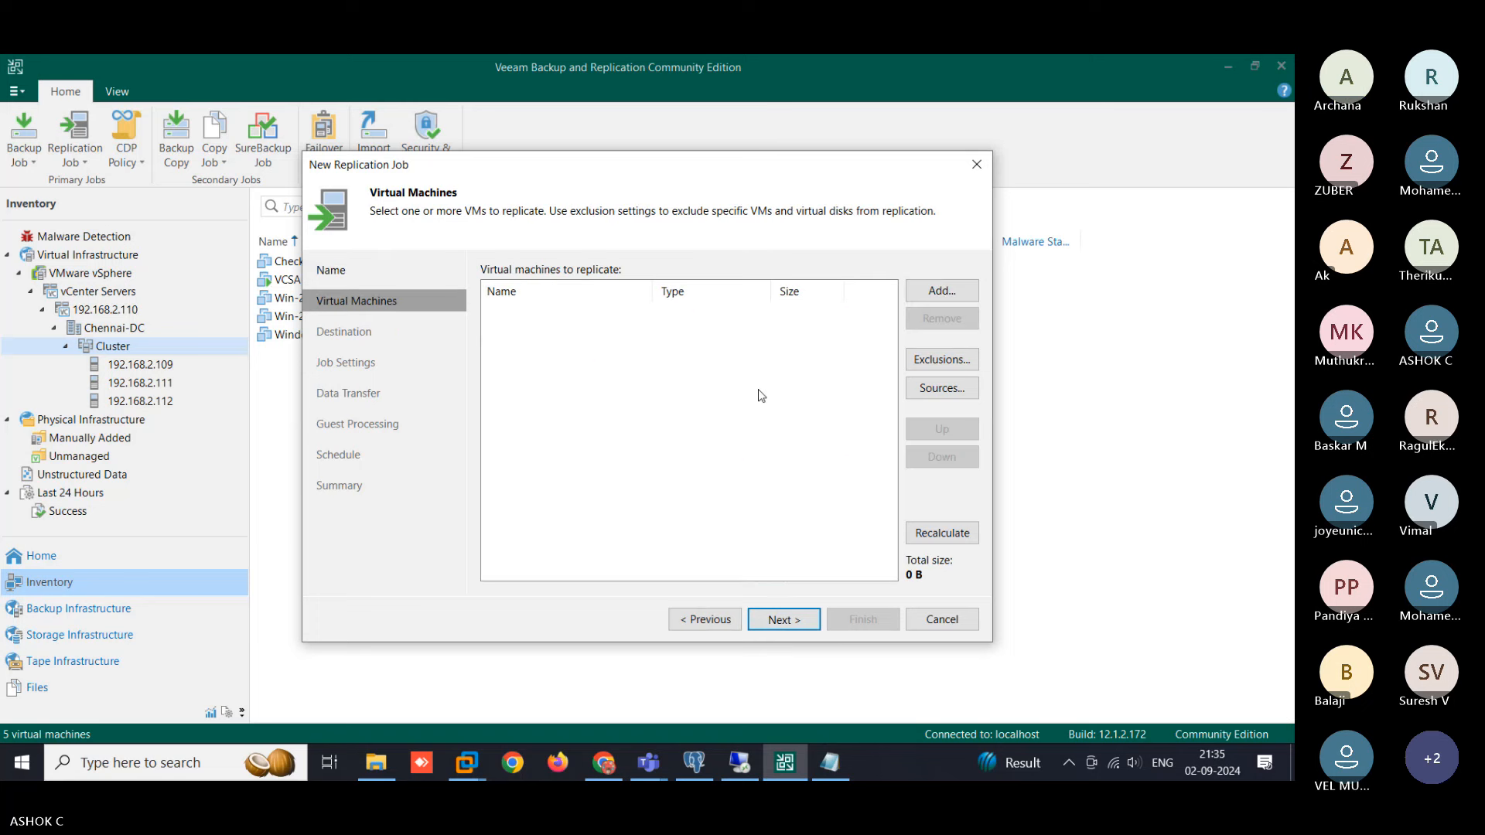
pyautogui.click(940, 292)
pyautogui.click(475, 222)
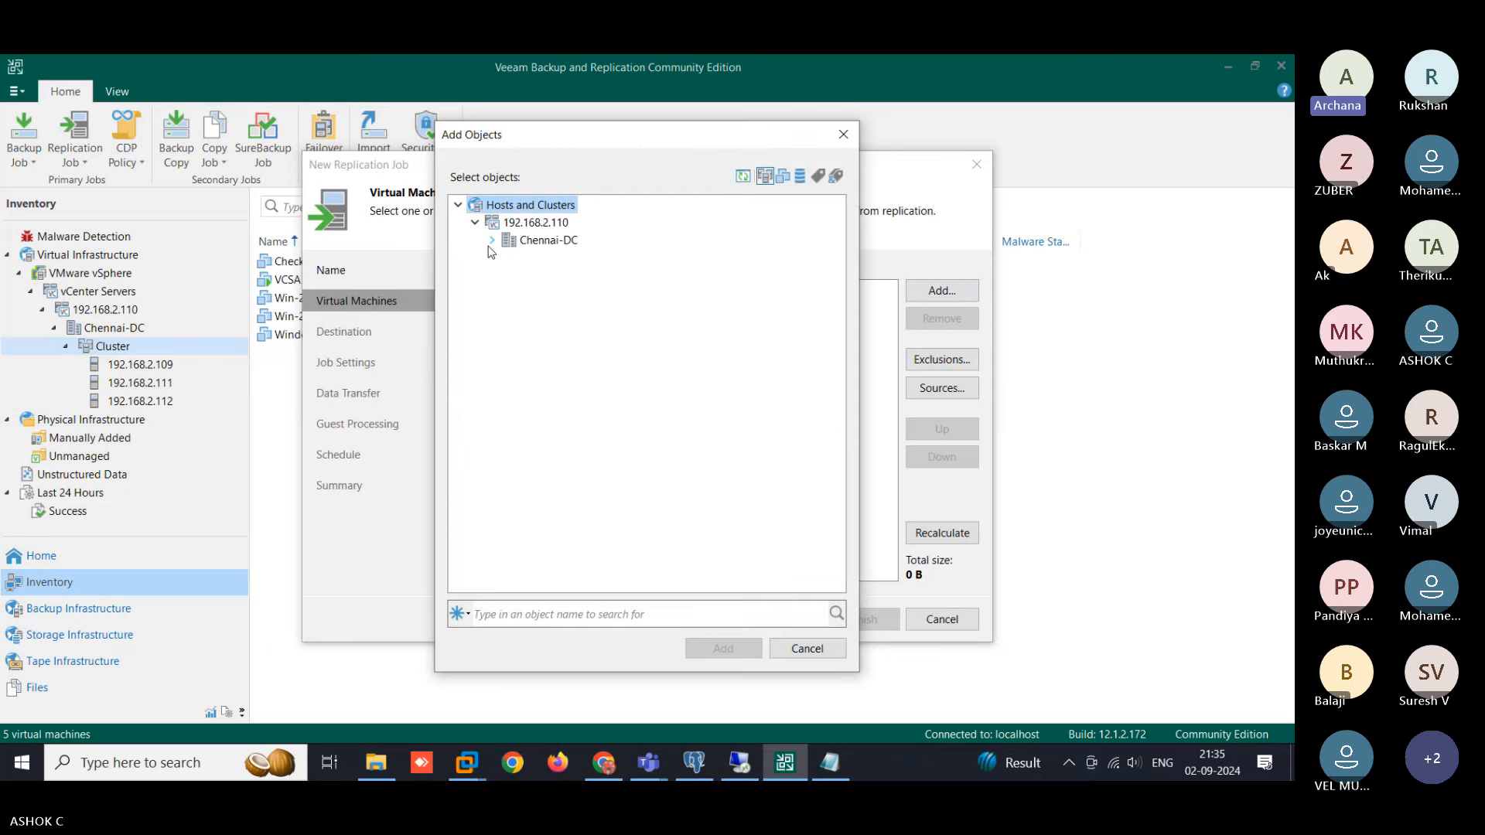
pyautogui.click(492, 240)
pyautogui.click(509, 258)
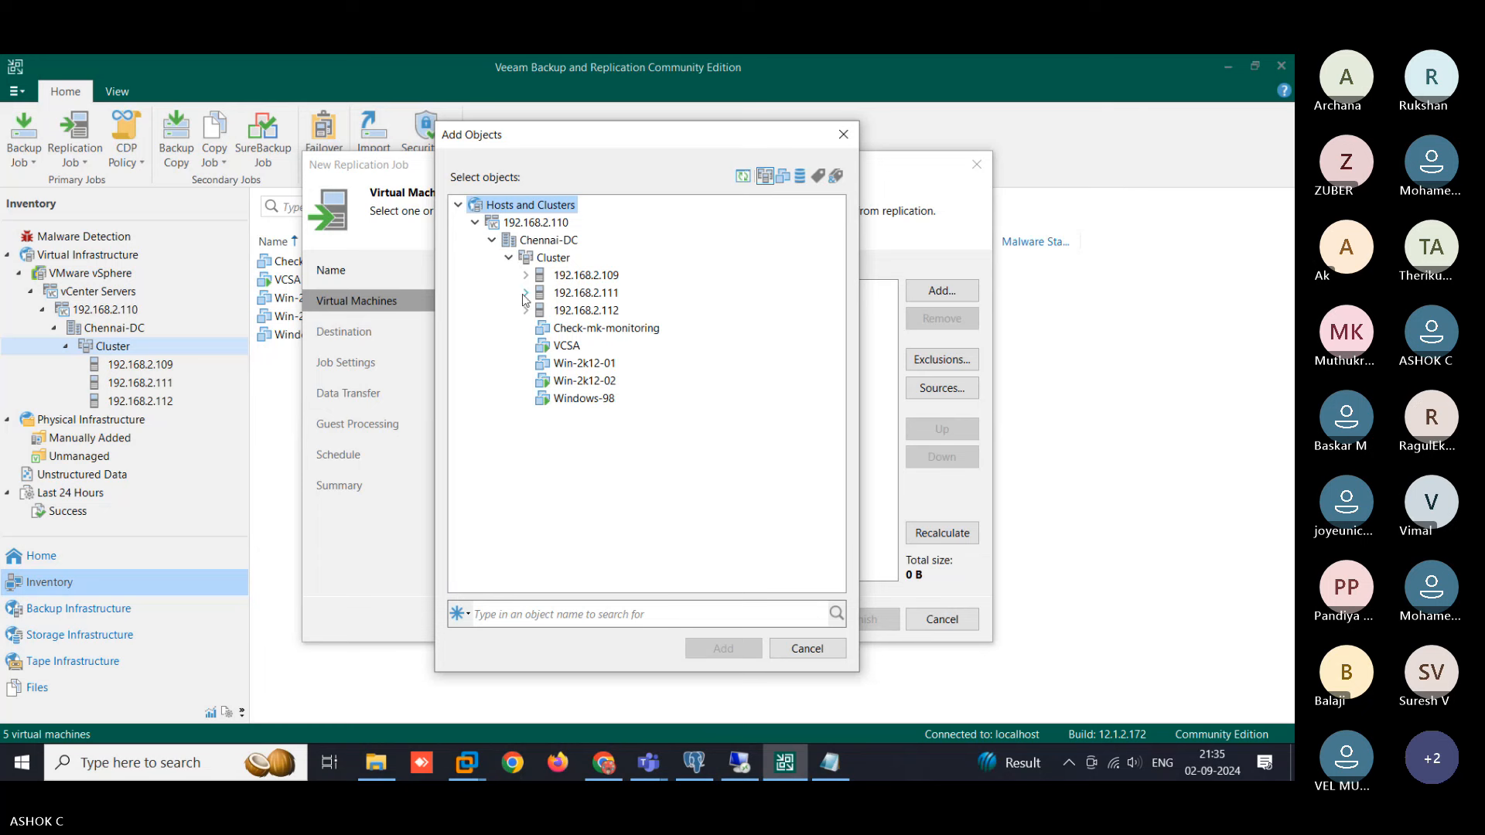
pyautogui.click(569, 387)
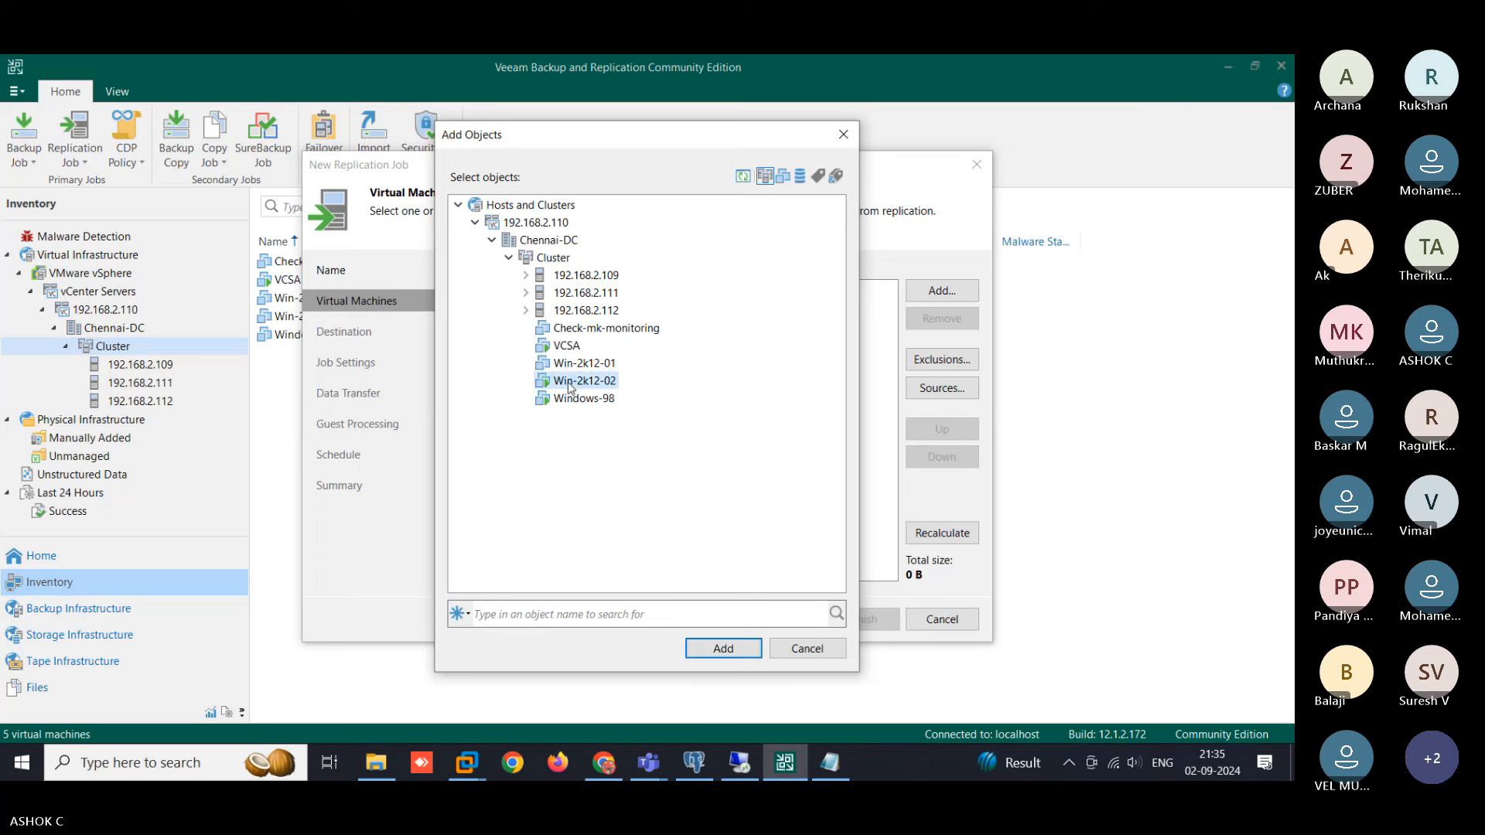
pyautogui.click(738, 649)
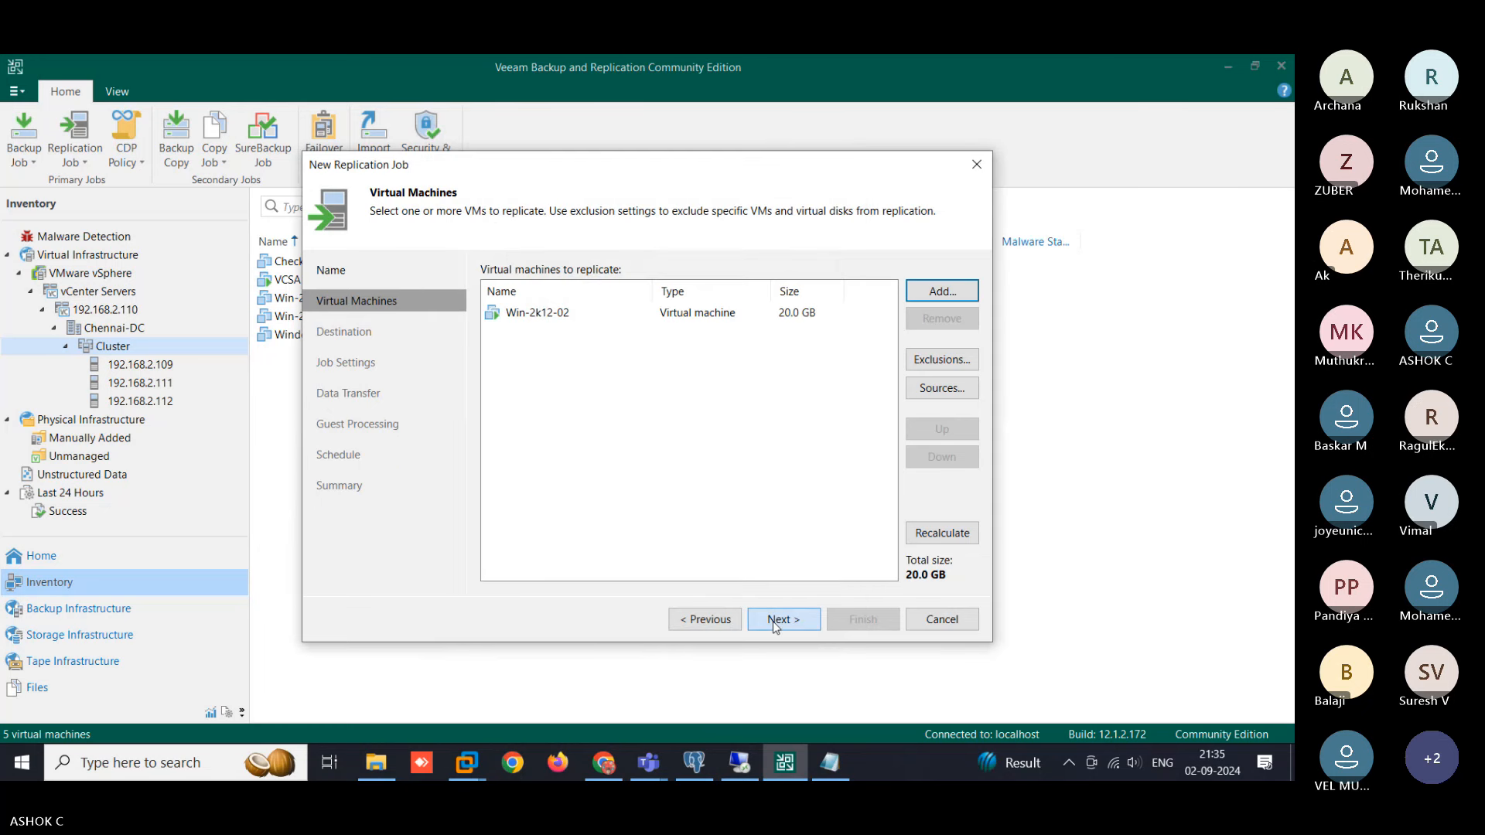
pyautogui.click(773, 620)
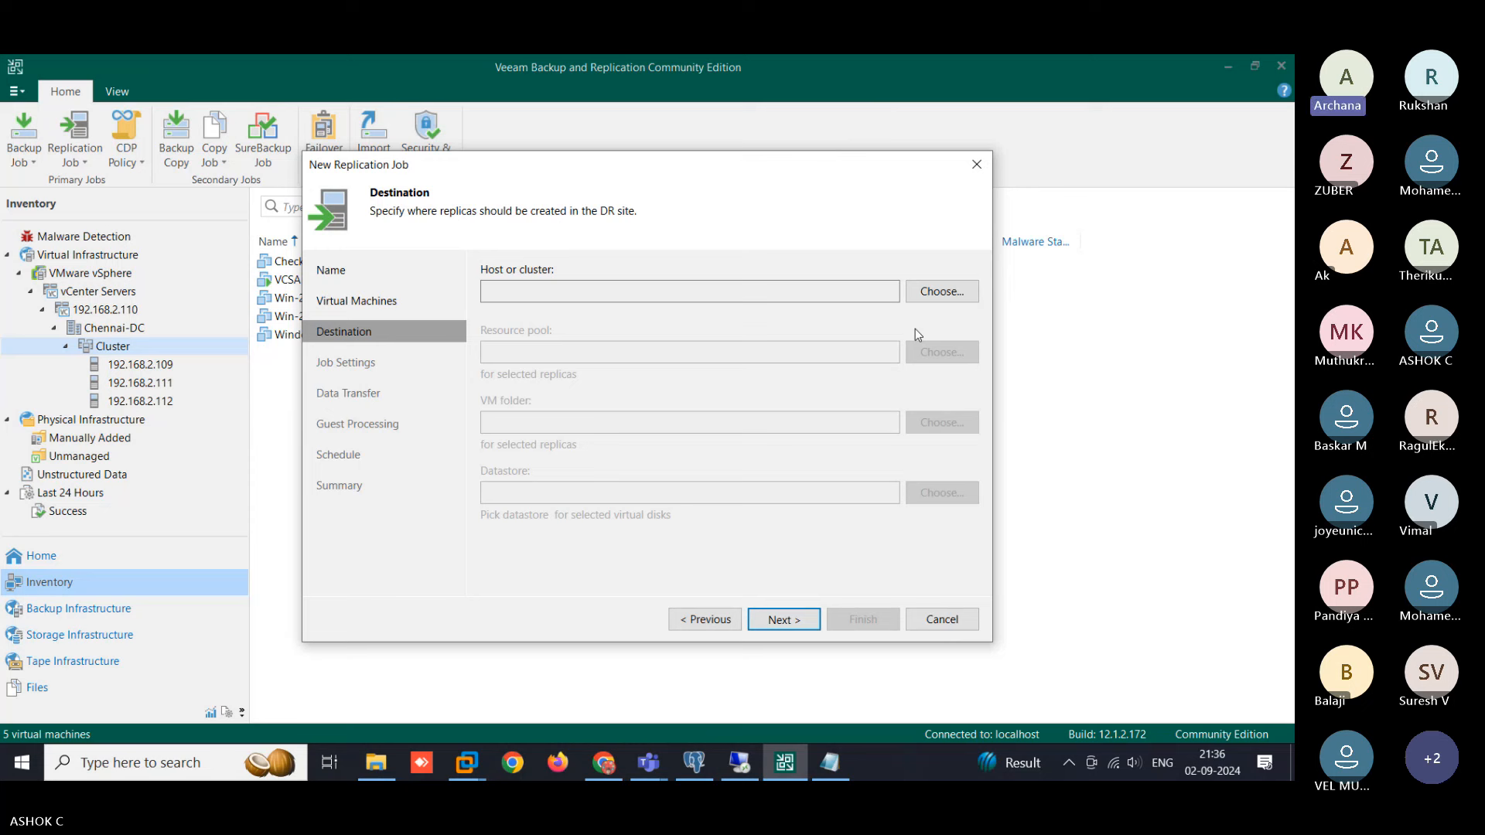
# - Open the replica host picker and expand 192.168.2.110 > Chennai-DC > Cluster to show hosts .109, .111, .112
pyautogui.click(932, 300)
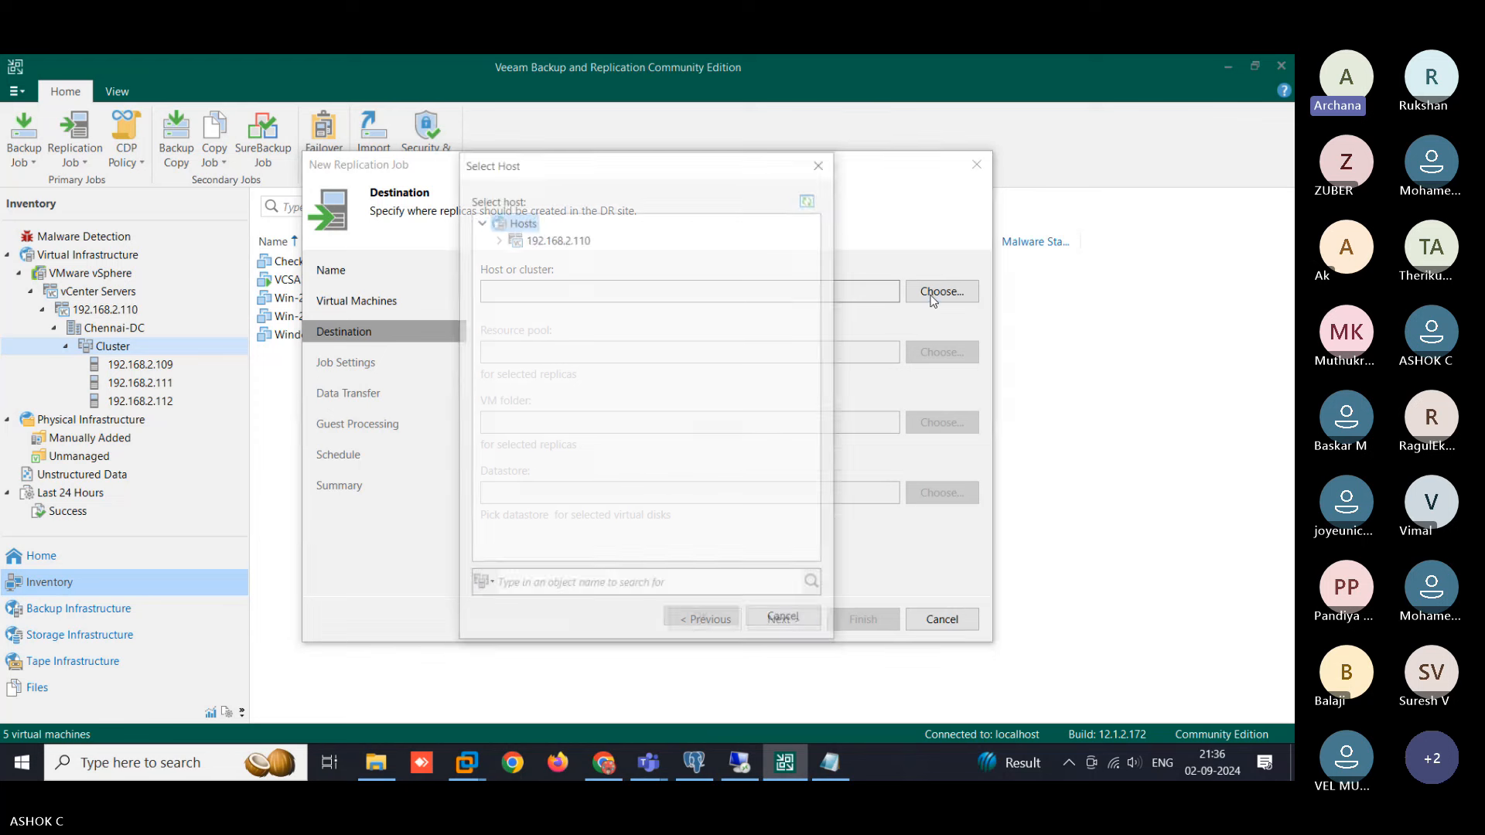
pyautogui.click(496, 238)
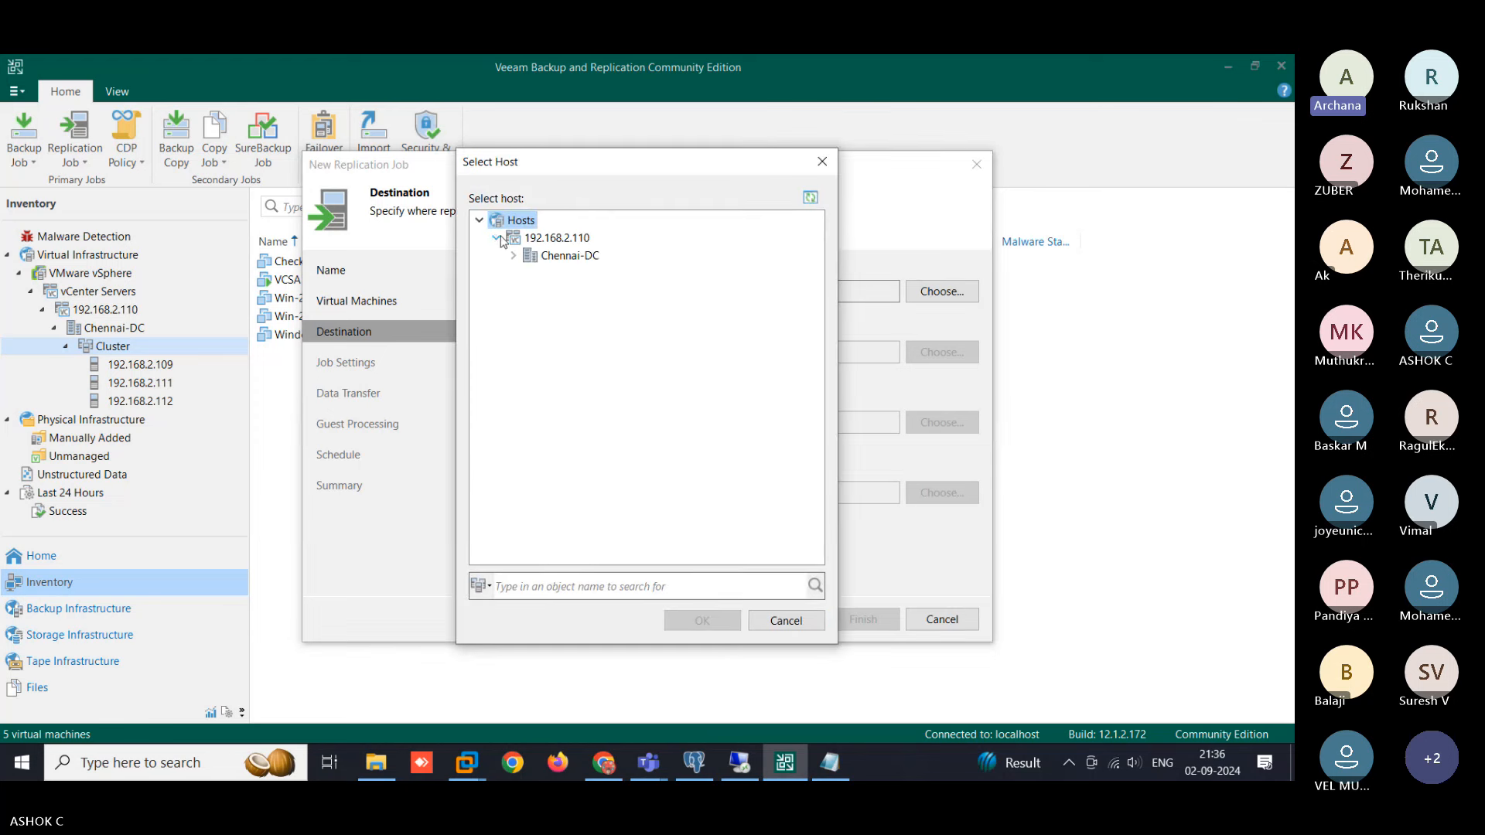
pyautogui.click(513, 256)
pyautogui.click(530, 273)
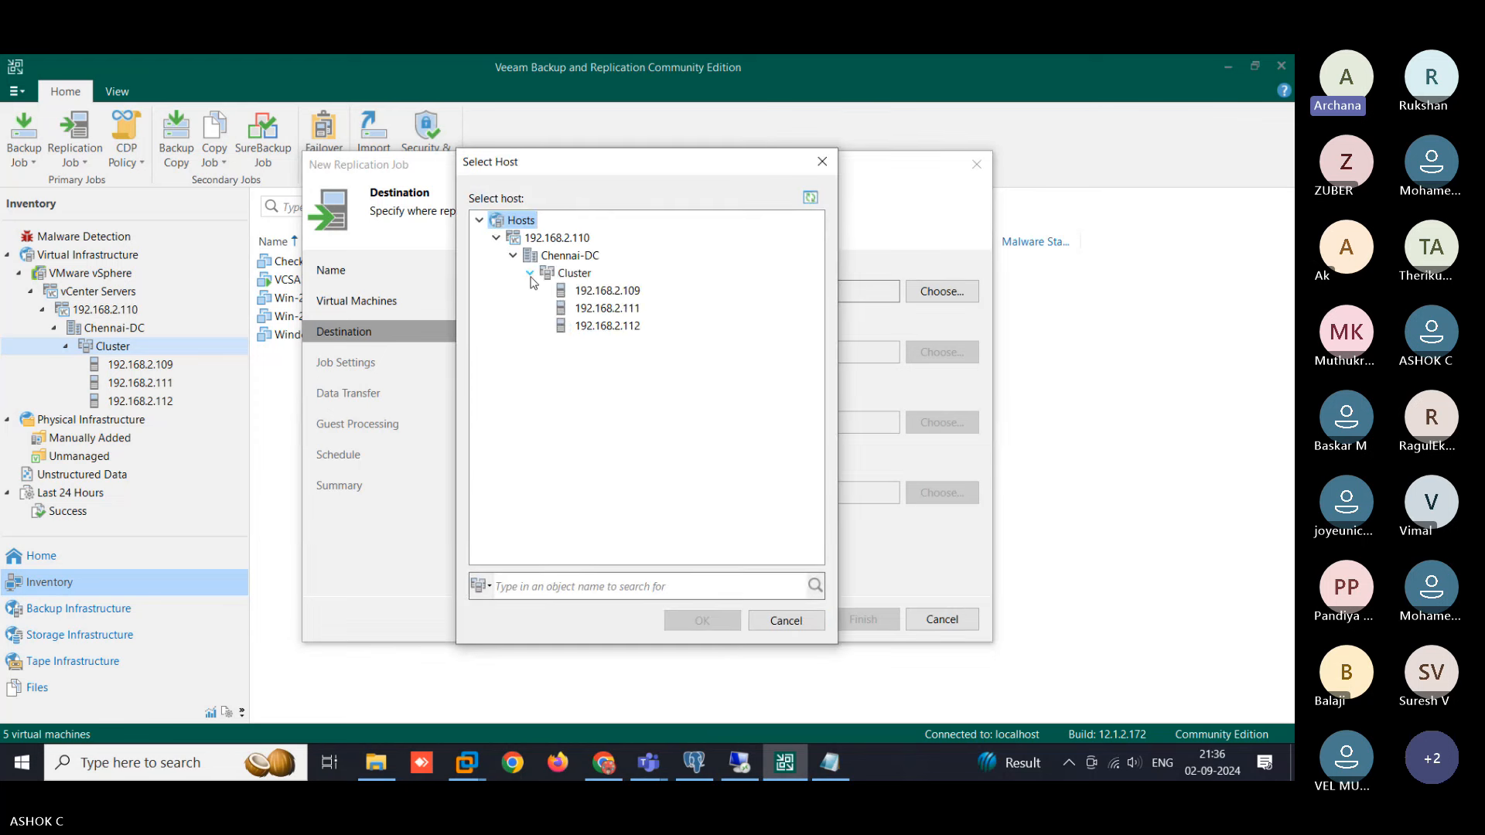
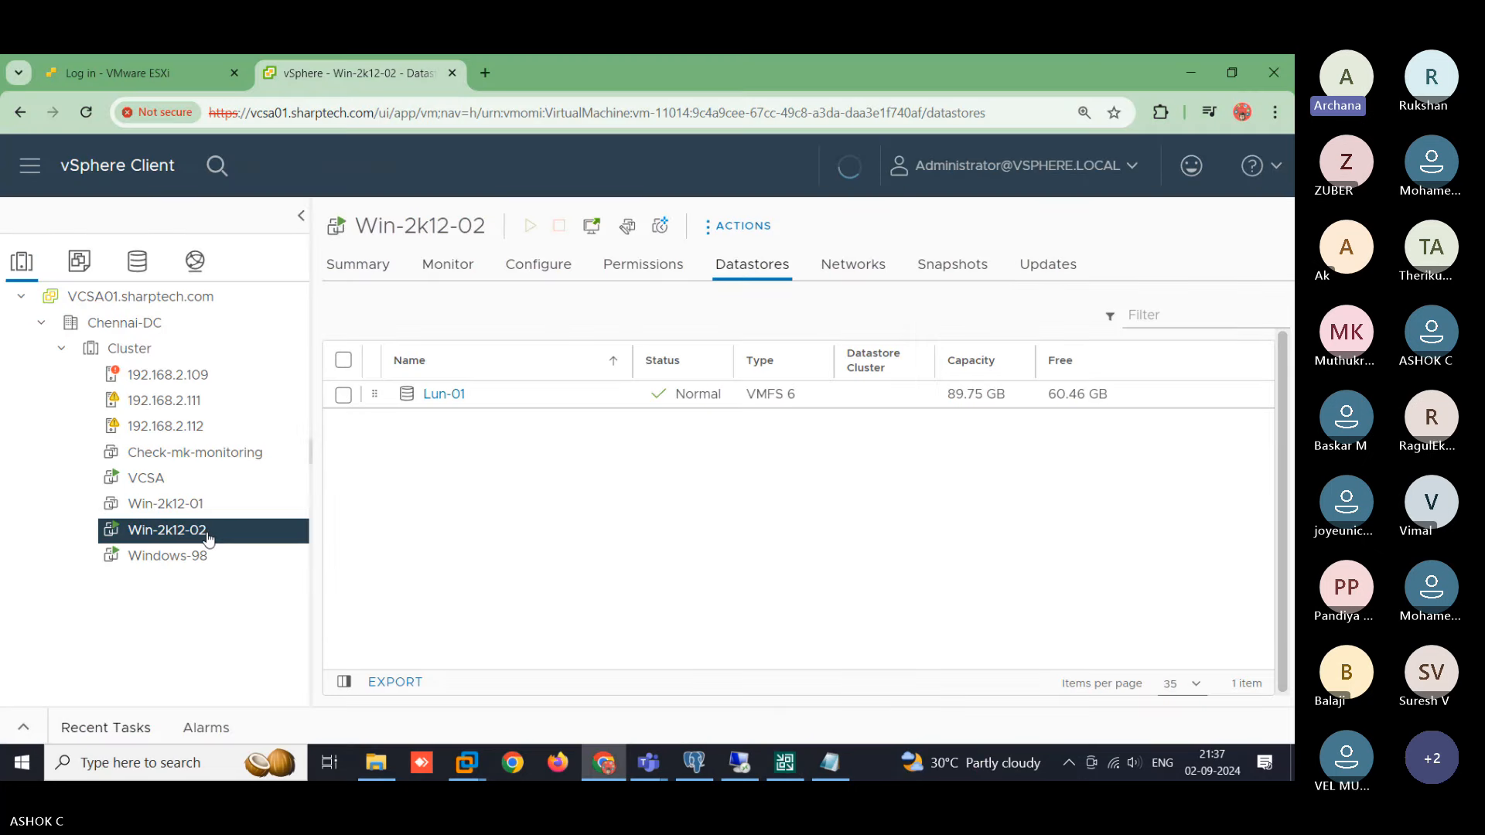
# - Confirm in vSphere's Summary that Win-2k12-02 runs on host 192.168.2.112, then return to Veeam
pyautogui.click(358, 265)
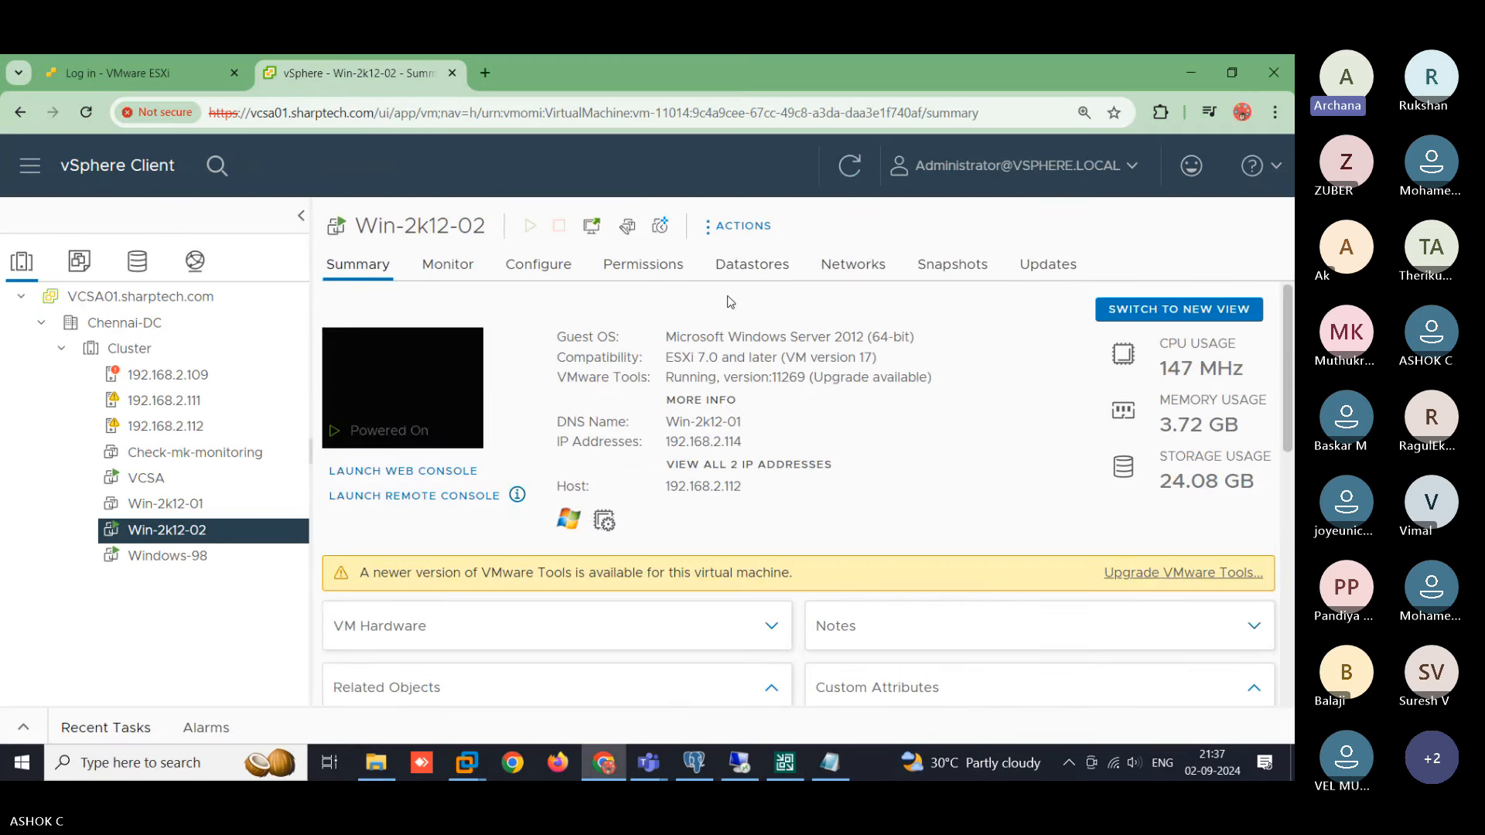
pyautogui.moveTo(711, 492); pyautogui.dragTo(665, 494)
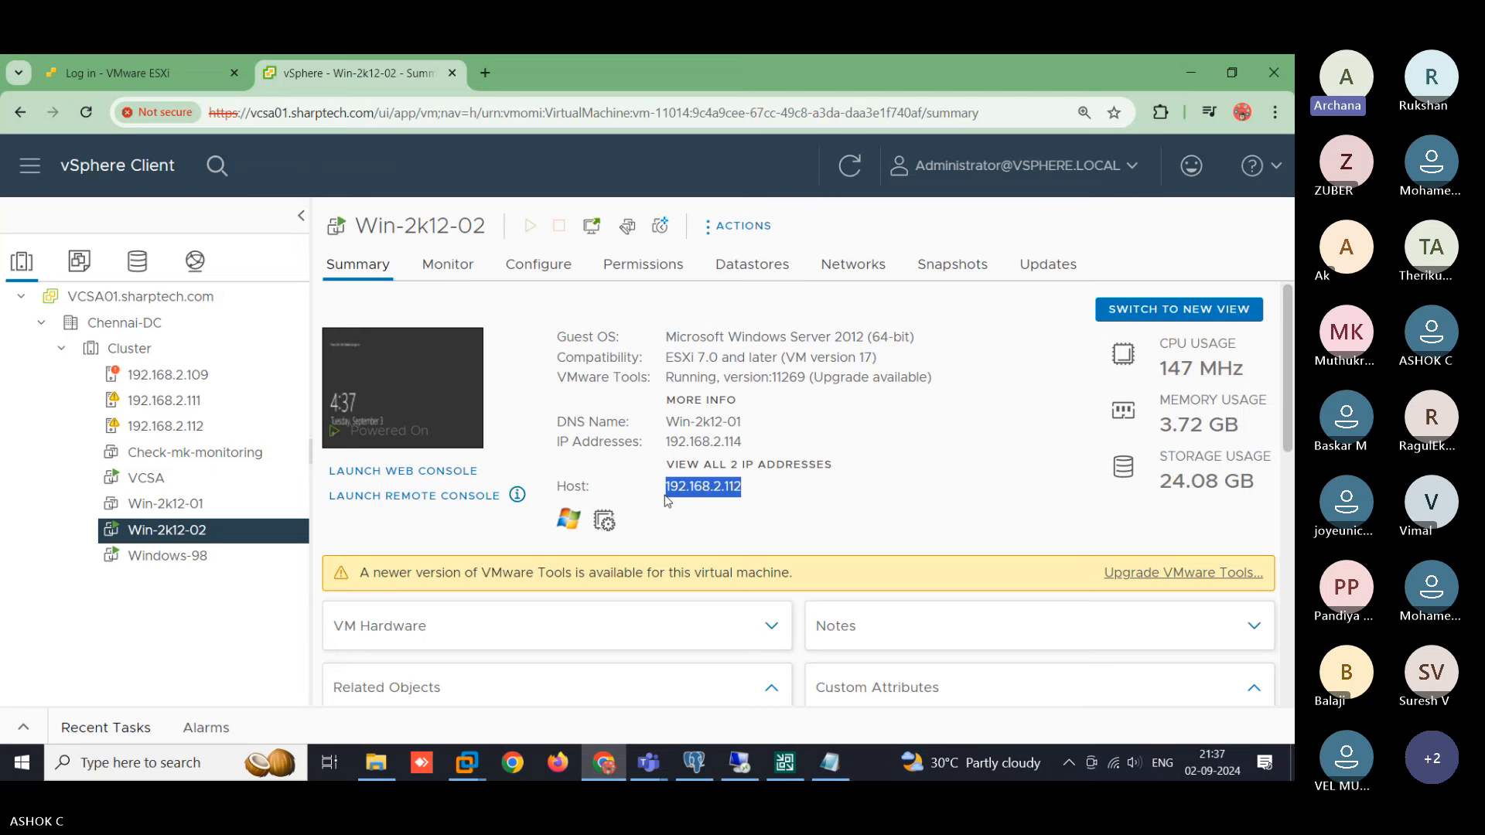
pyautogui.click(785, 766)
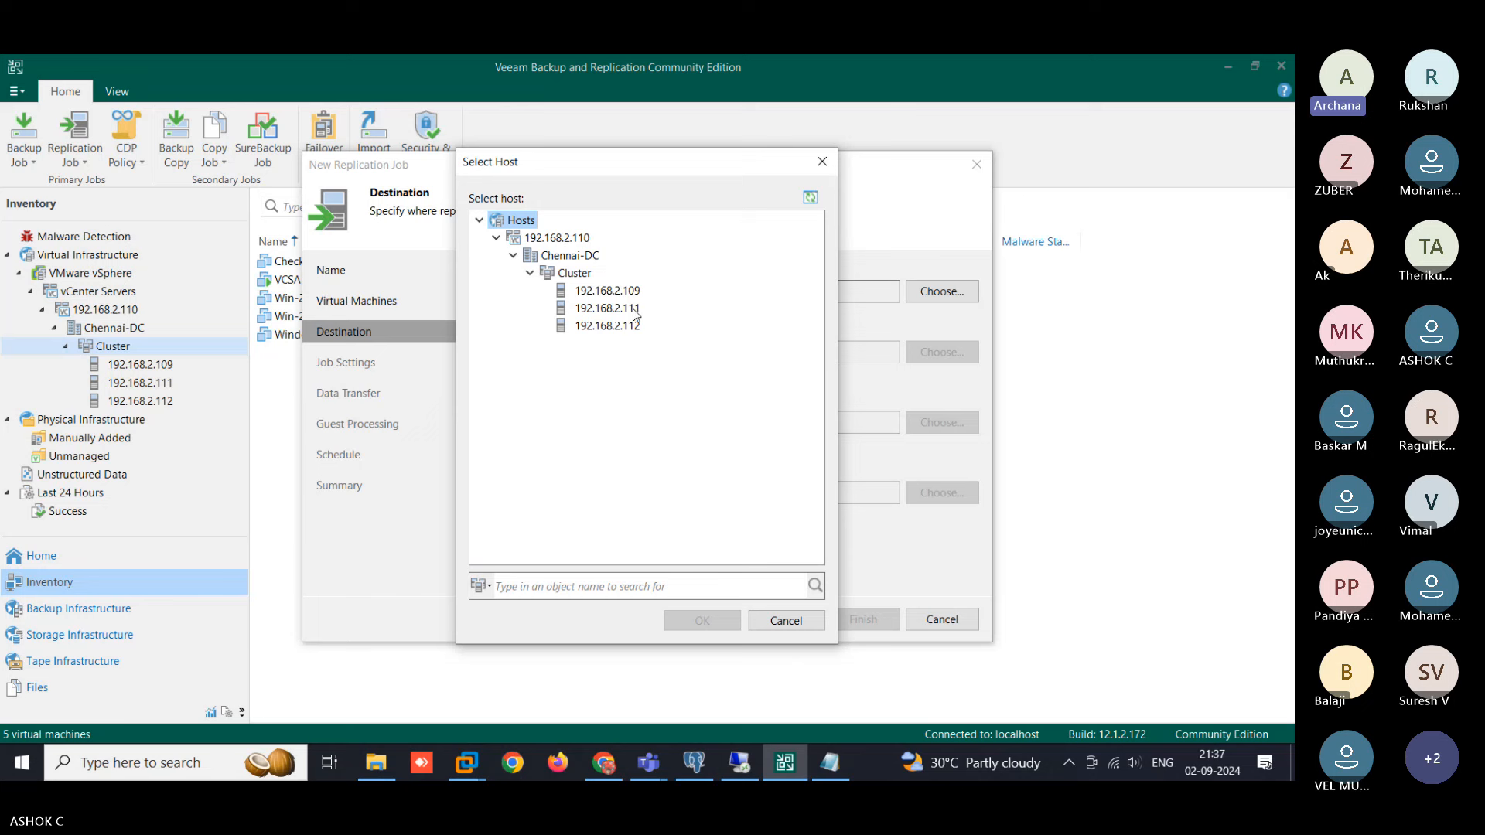
# - Pick host 192.168.2.111 as the replica destination, filling Resources pool, vm folder and Lun-03
pyautogui.click(635, 309)
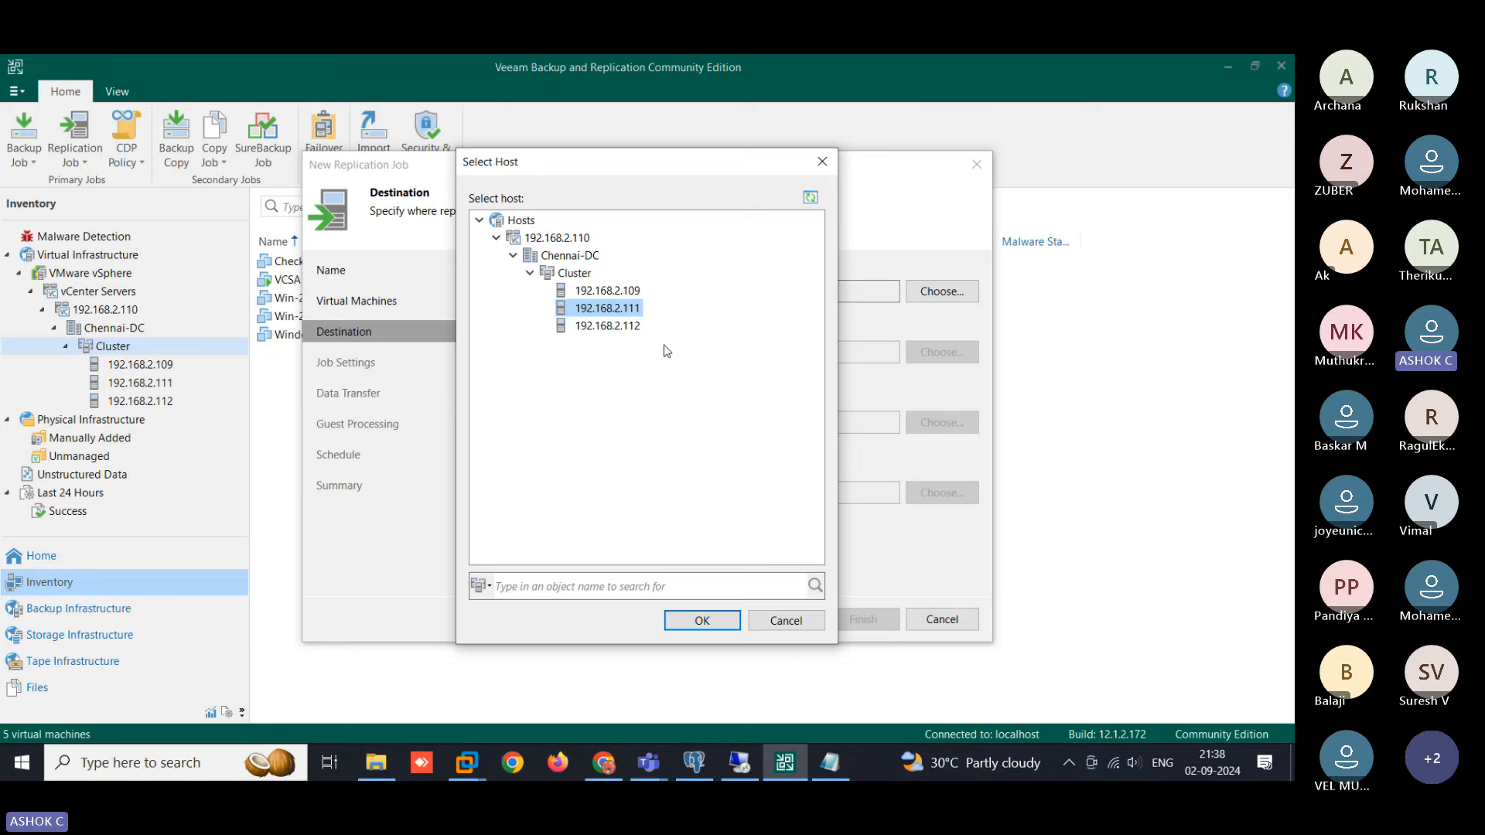
pyautogui.click(625, 328)
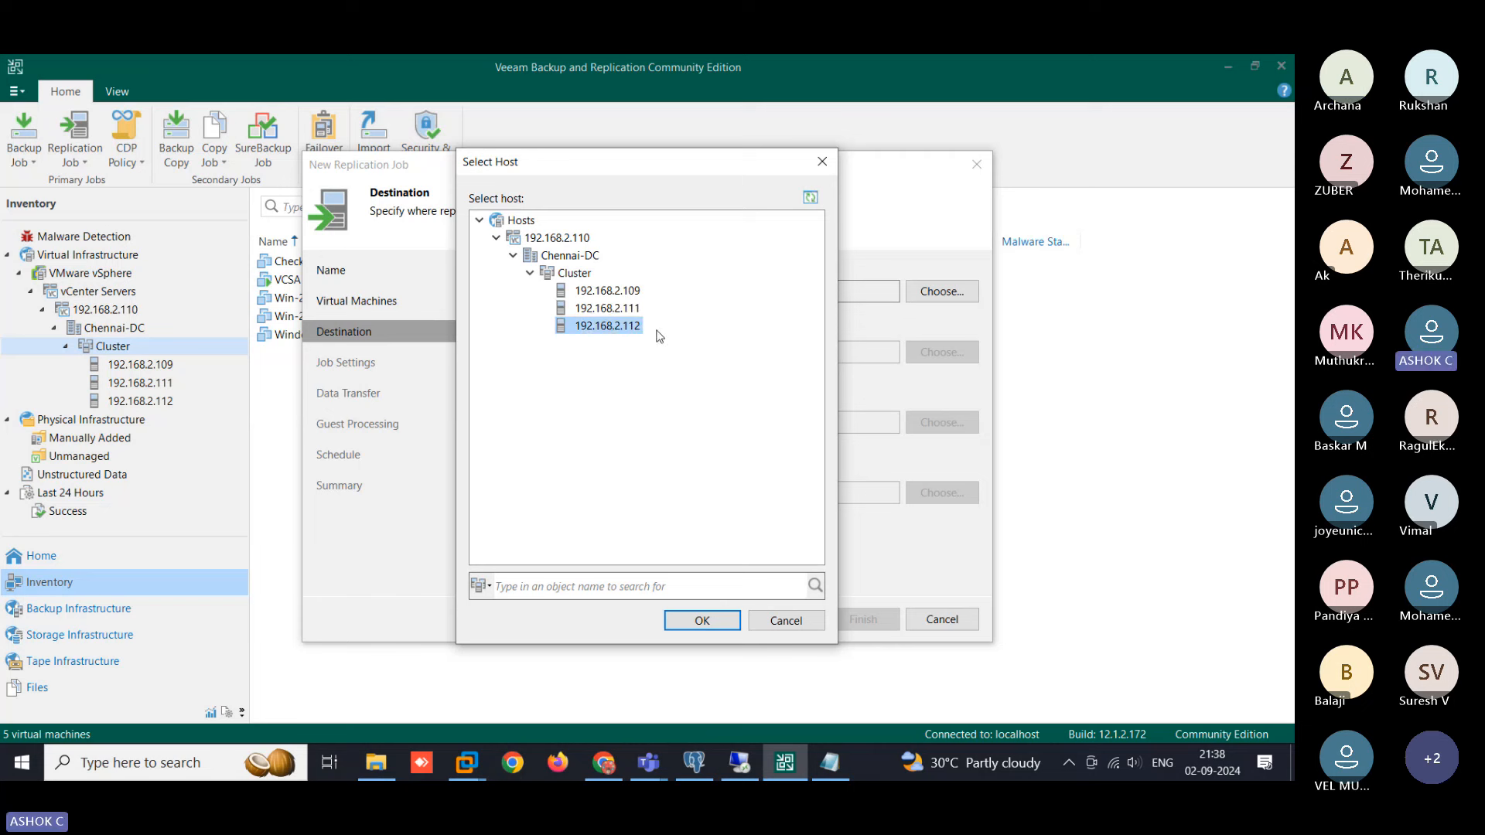
pyautogui.click(620, 311)
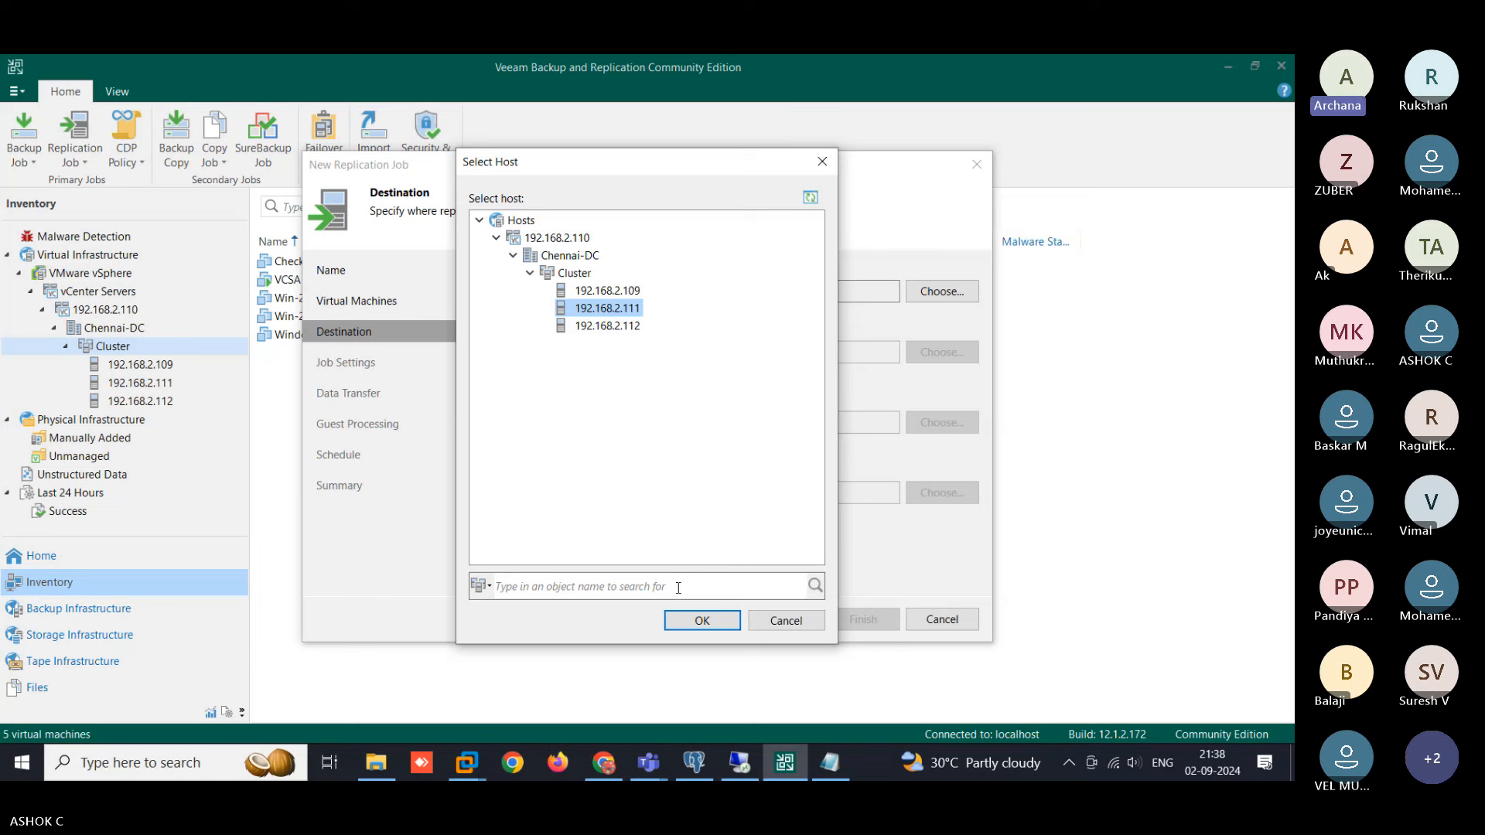
pyautogui.click(695, 624)
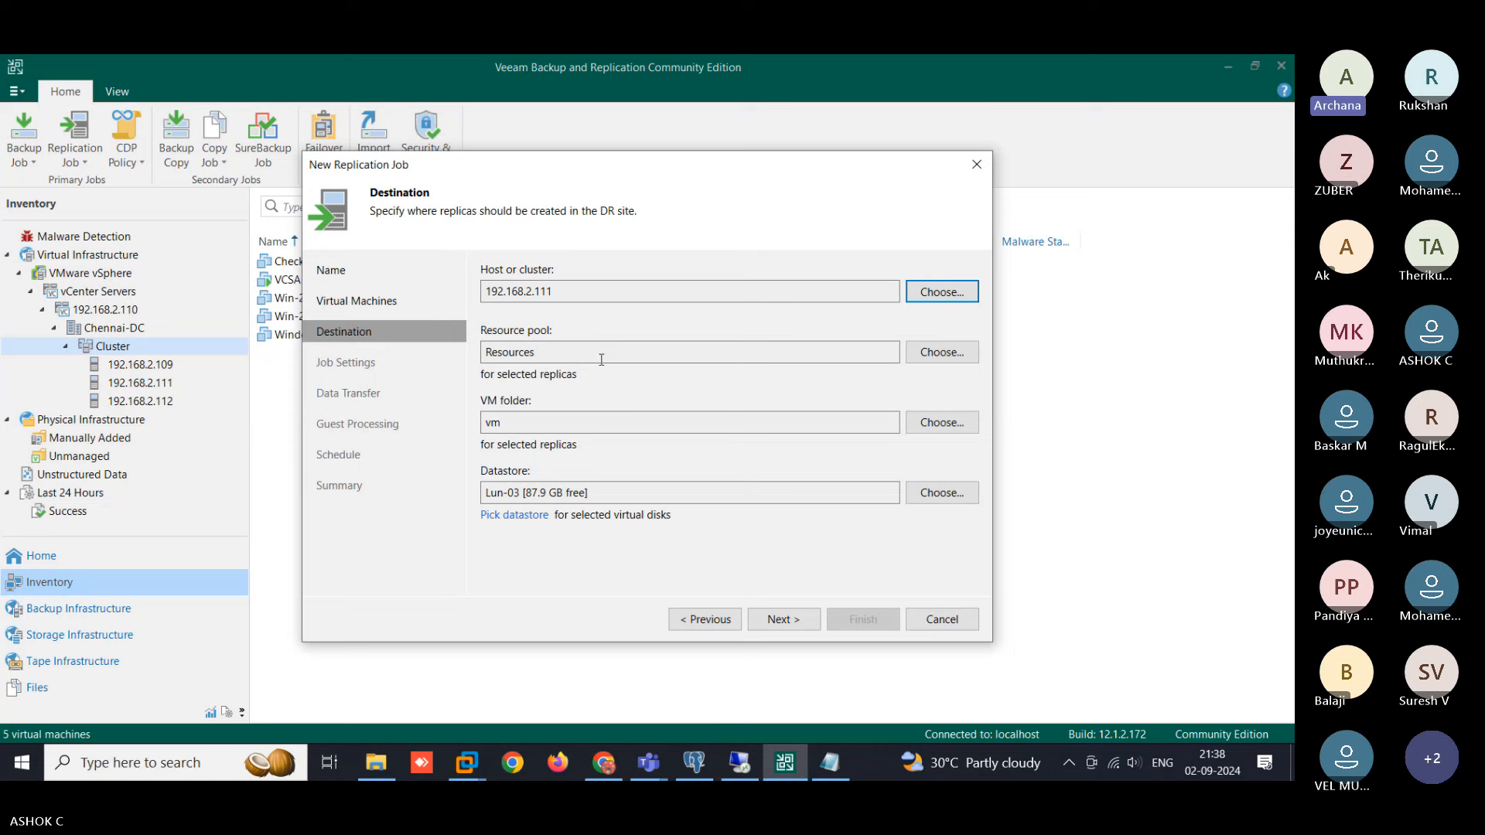
# - Advance to Job Settings and keep the _replica suffix and 7 restore points unchanged
pyautogui.click(779, 621)
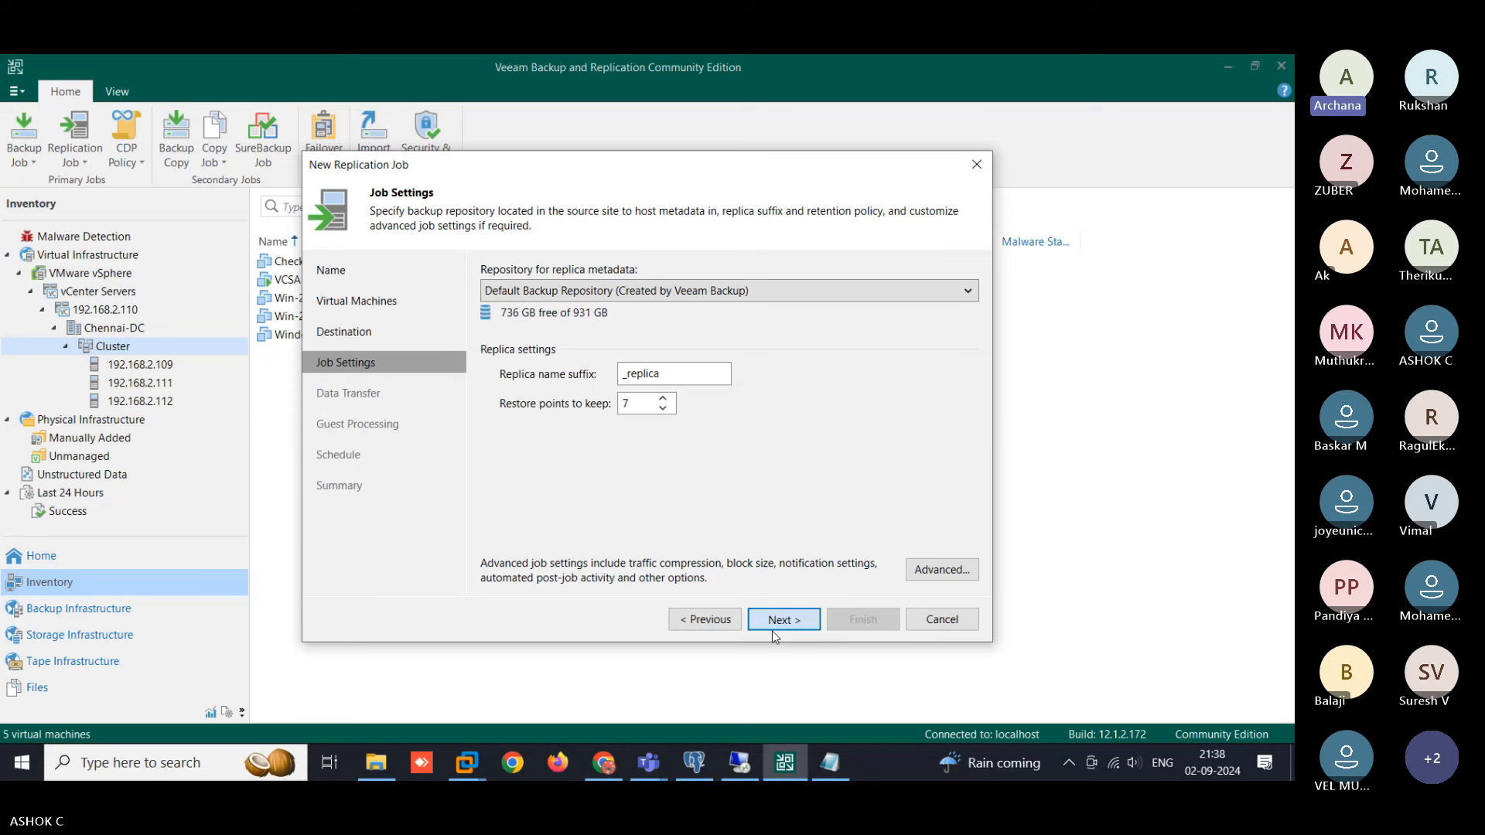
pyautogui.moveTo(667, 378); pyautogui.dragTo(617, 376)
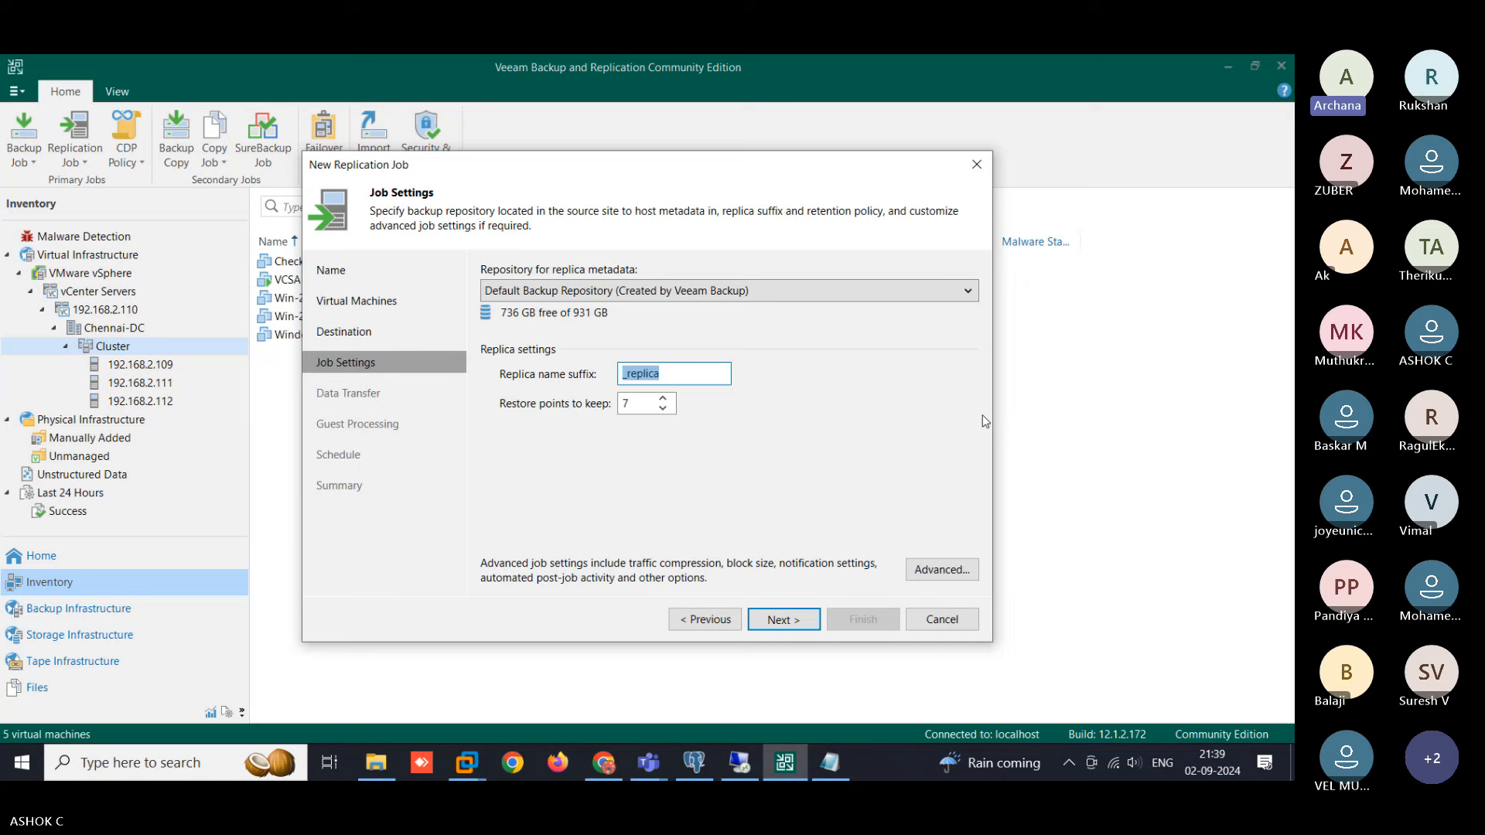
pyautogui.hotkey('alt', 'Tab')
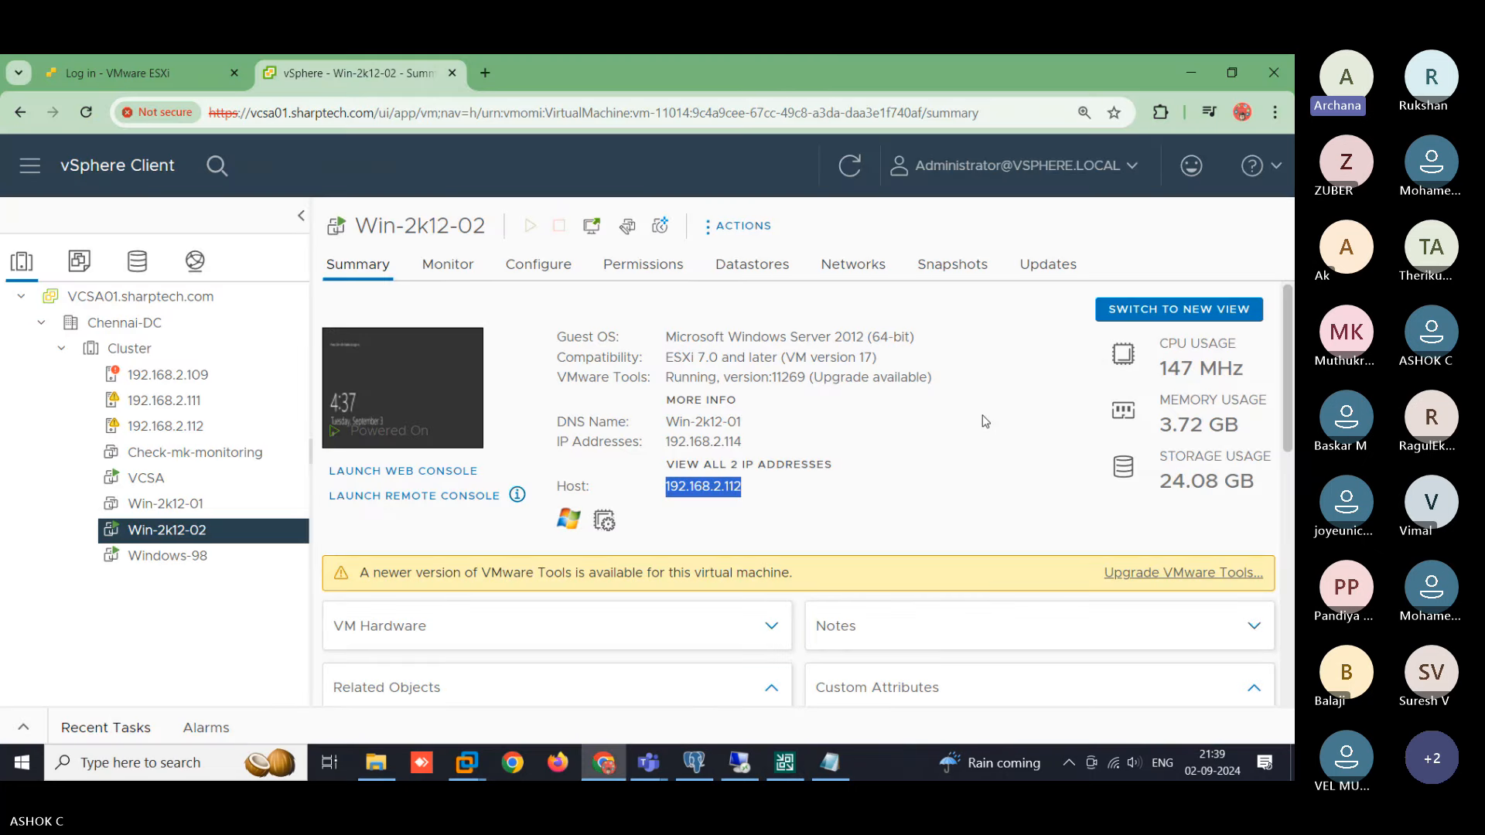
pyautogui.hotkey('alt', 'Tab')
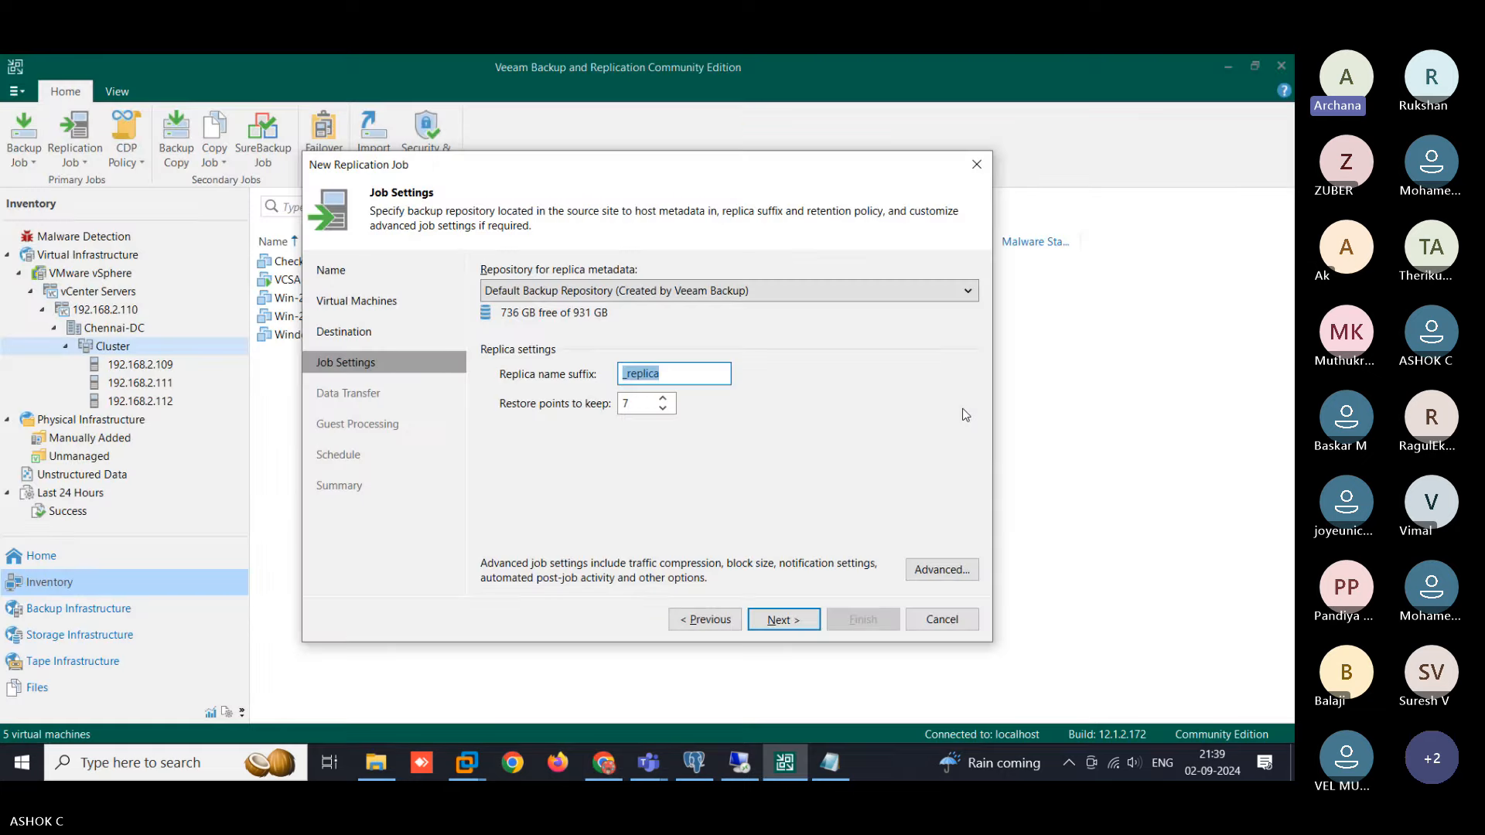
pyautogui.write('Win-')
pyautogui.hotkey('ctrl', 'z')
pyautogui.press('Home')
# - Accept default Data Transfer and Guest Processing settings, then enable 'Run the job automatically'
pyautogui.click(780, 619)
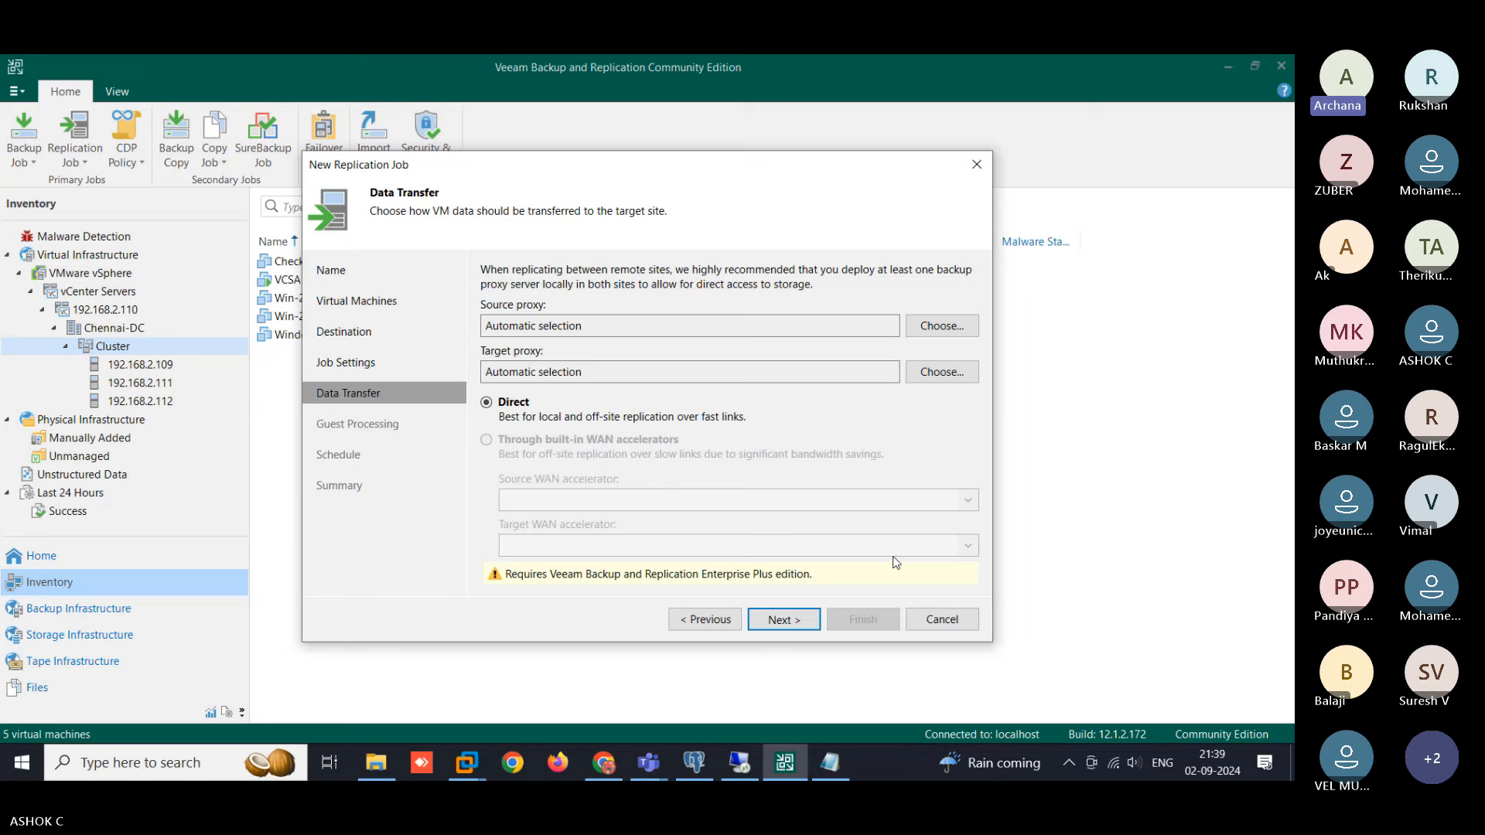
pyautogui.click(804, 618)
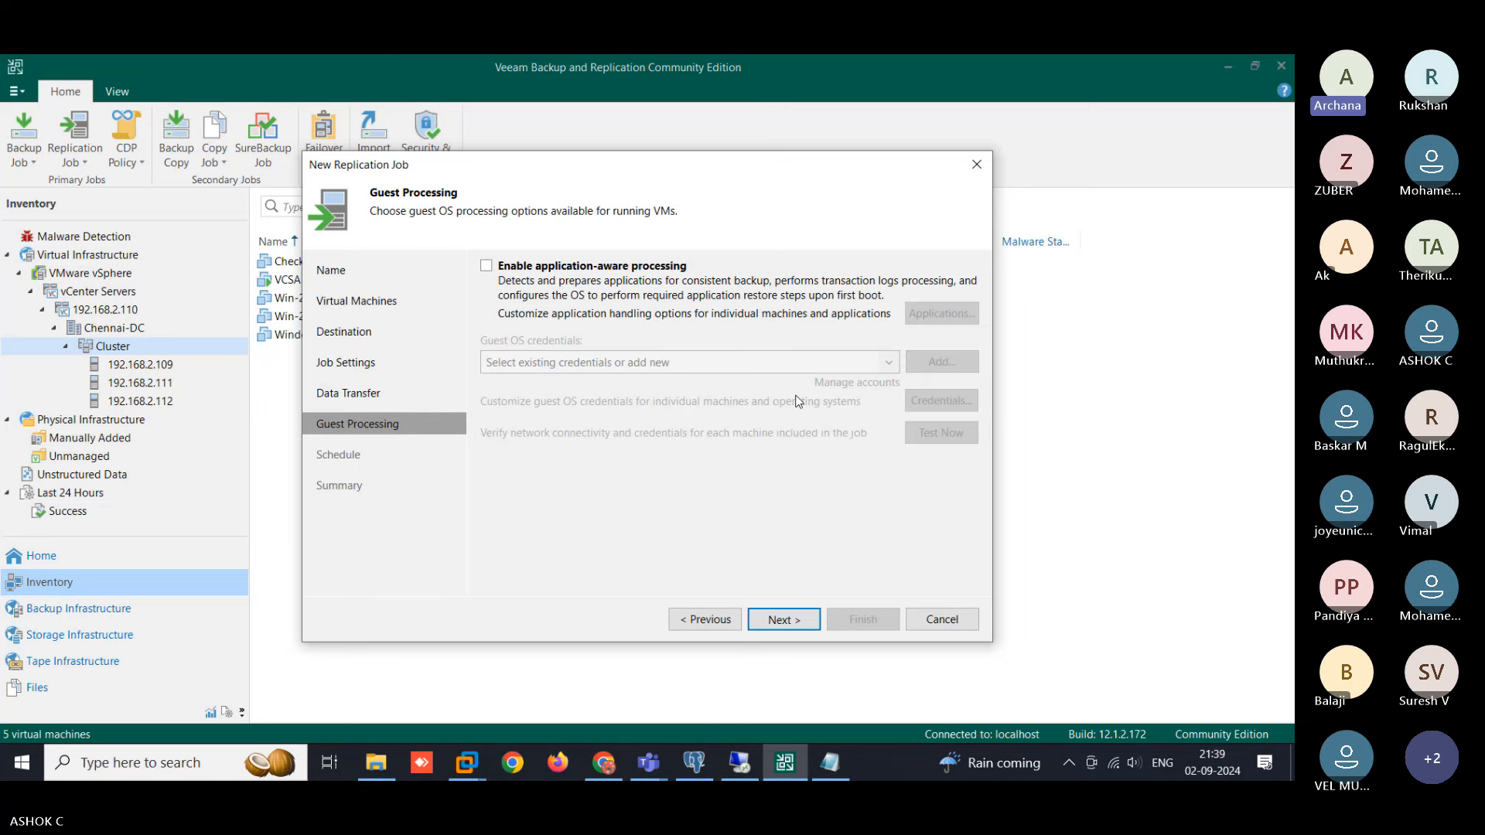
pyautogui.click(779, 623)
pyautogui.click(495, 272)
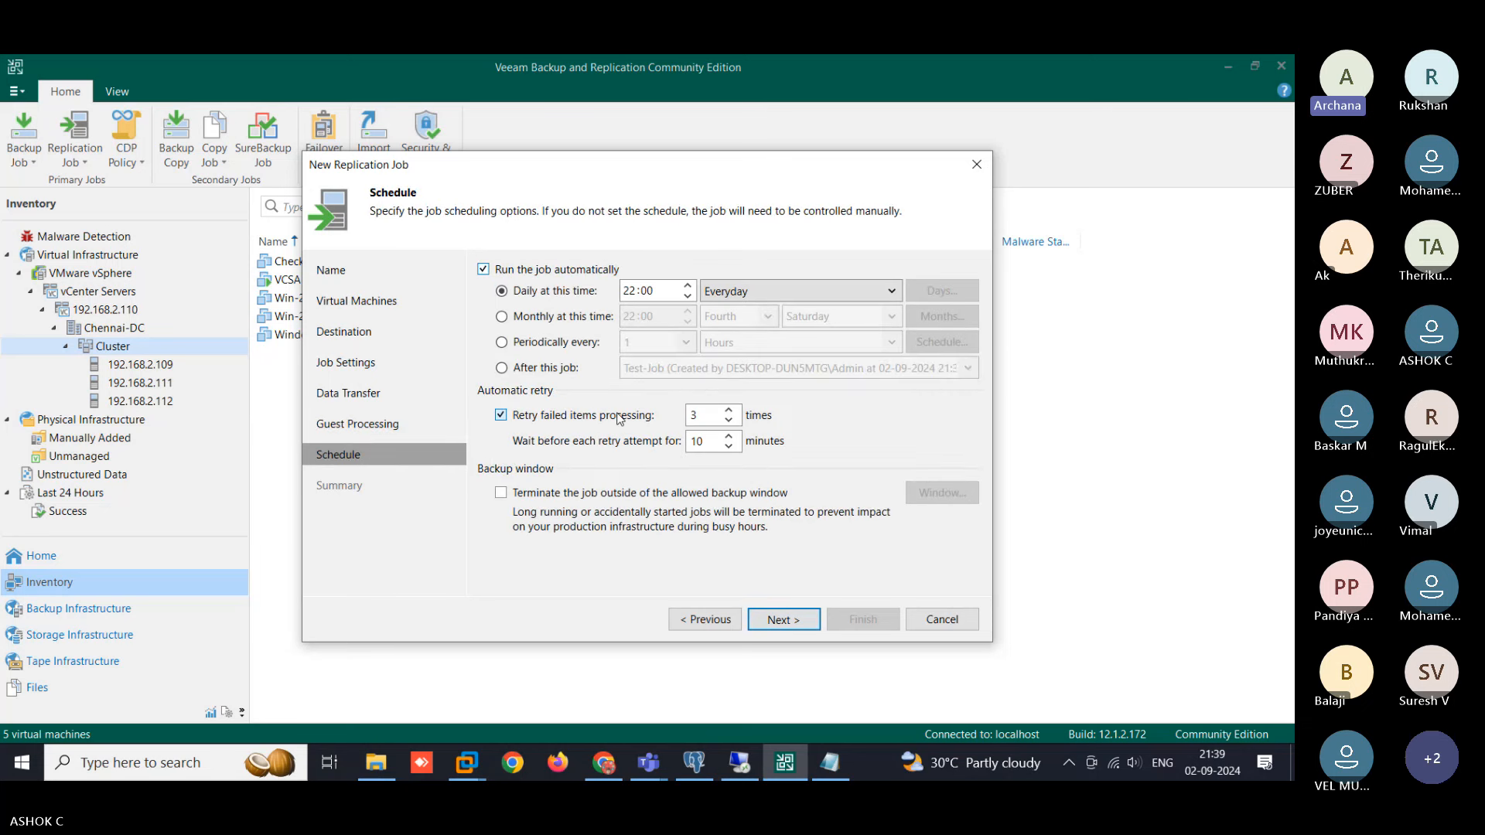
# - Schedule the replication job to run daily at 21:42 instead of 22:00
pyautogui.click(543, 345)
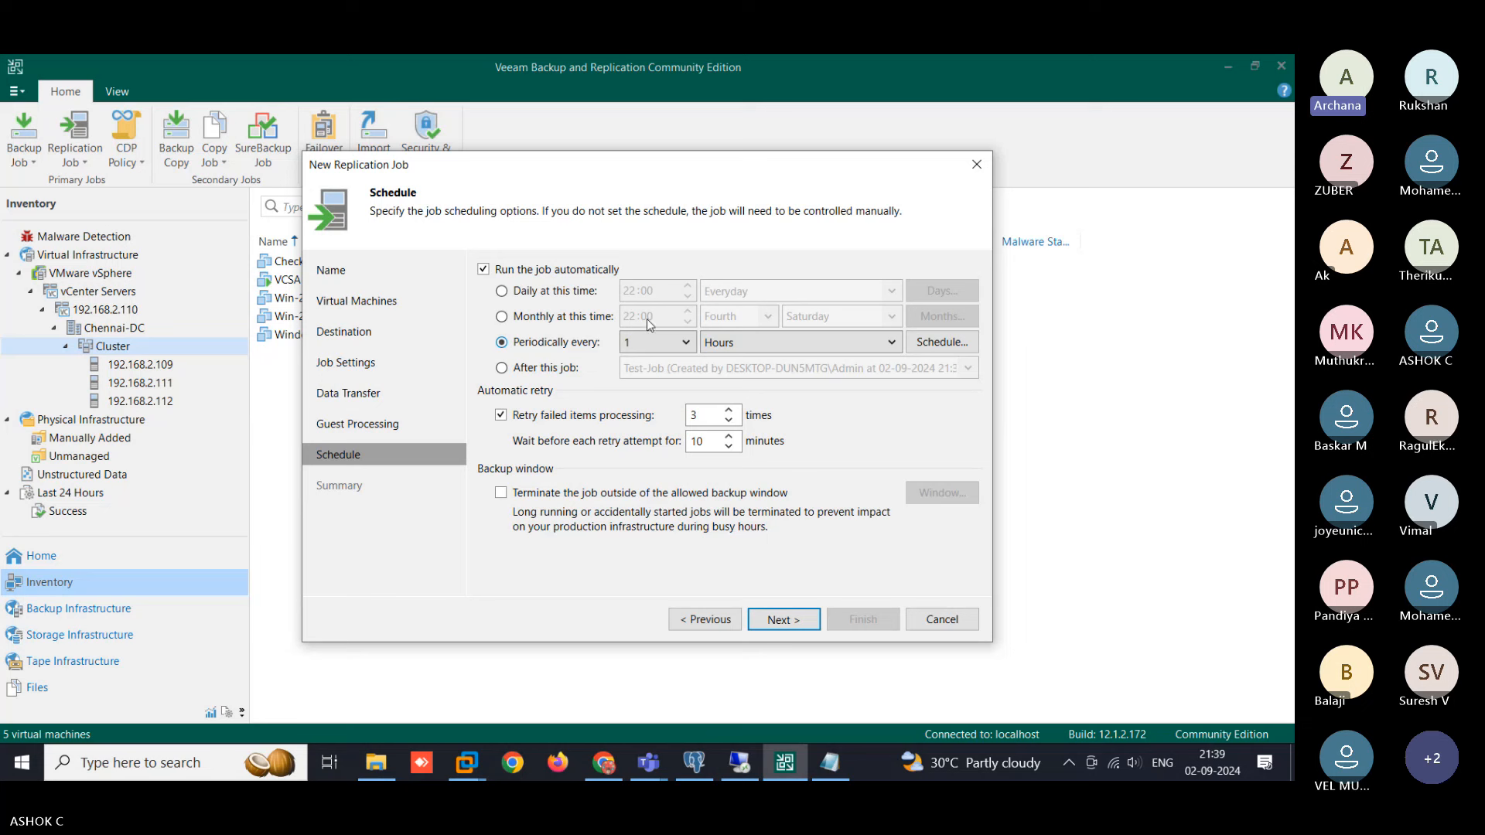
pyautogui.click(690, 347)
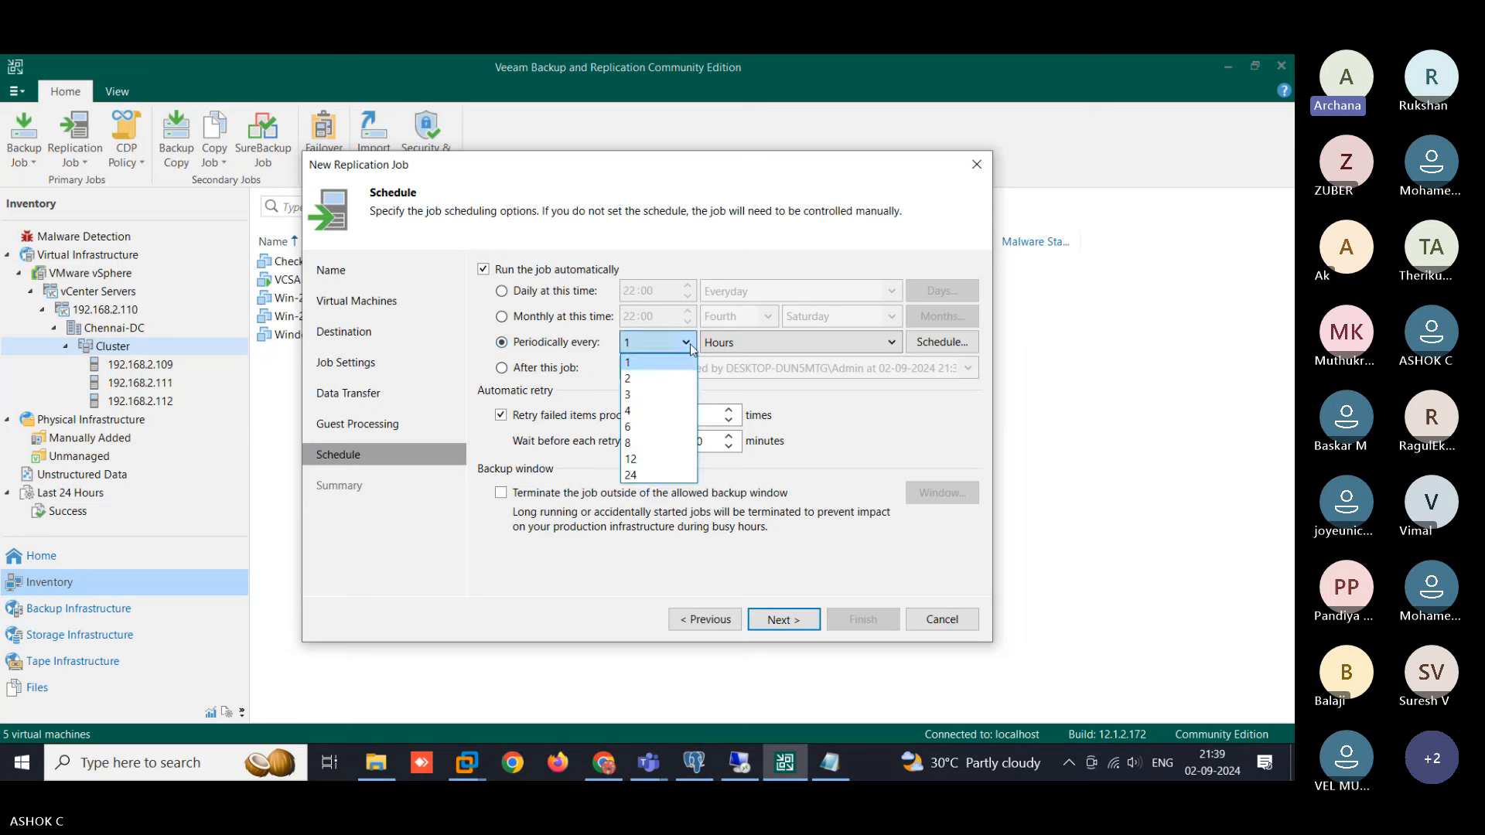
pyautogui.click(688, 342)
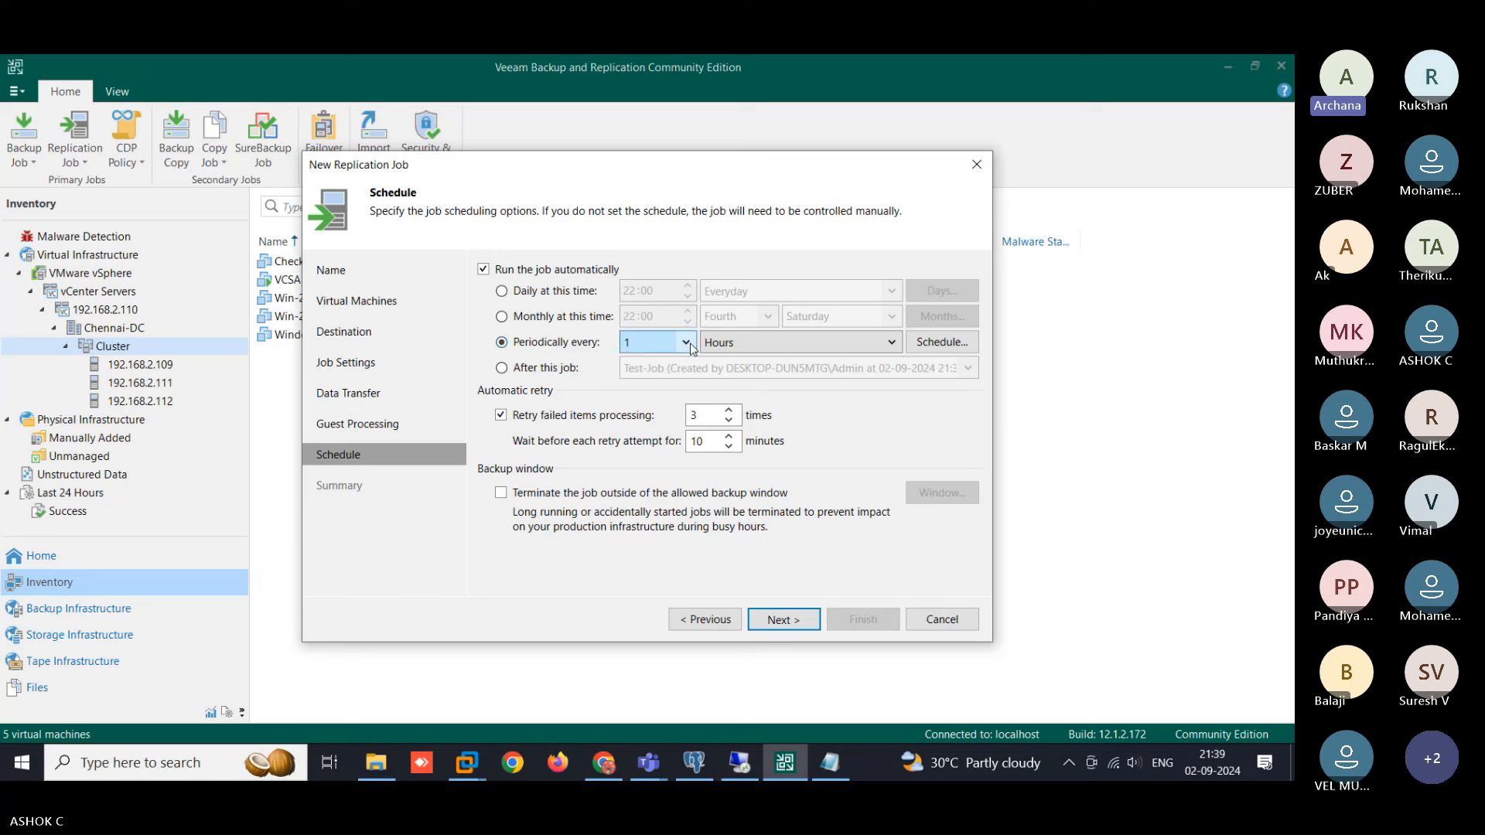
pyautogui.click(581, 294)
pyautogui.click(629, 292)
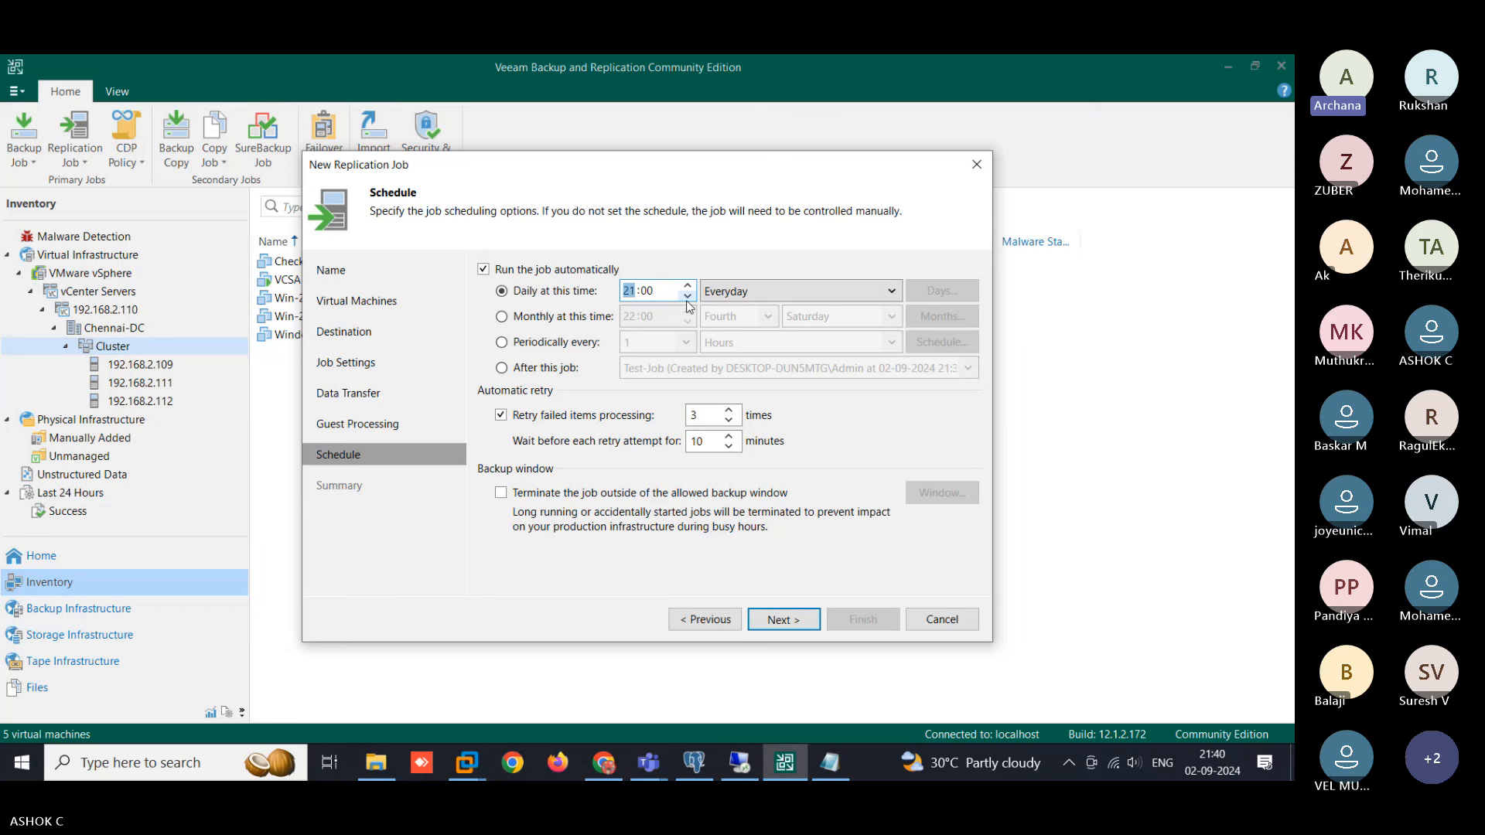
pyautogui.write('21:42')
# - Finish creating the Test-Replica job without running it immediately
pyautogui.click(797, 619)
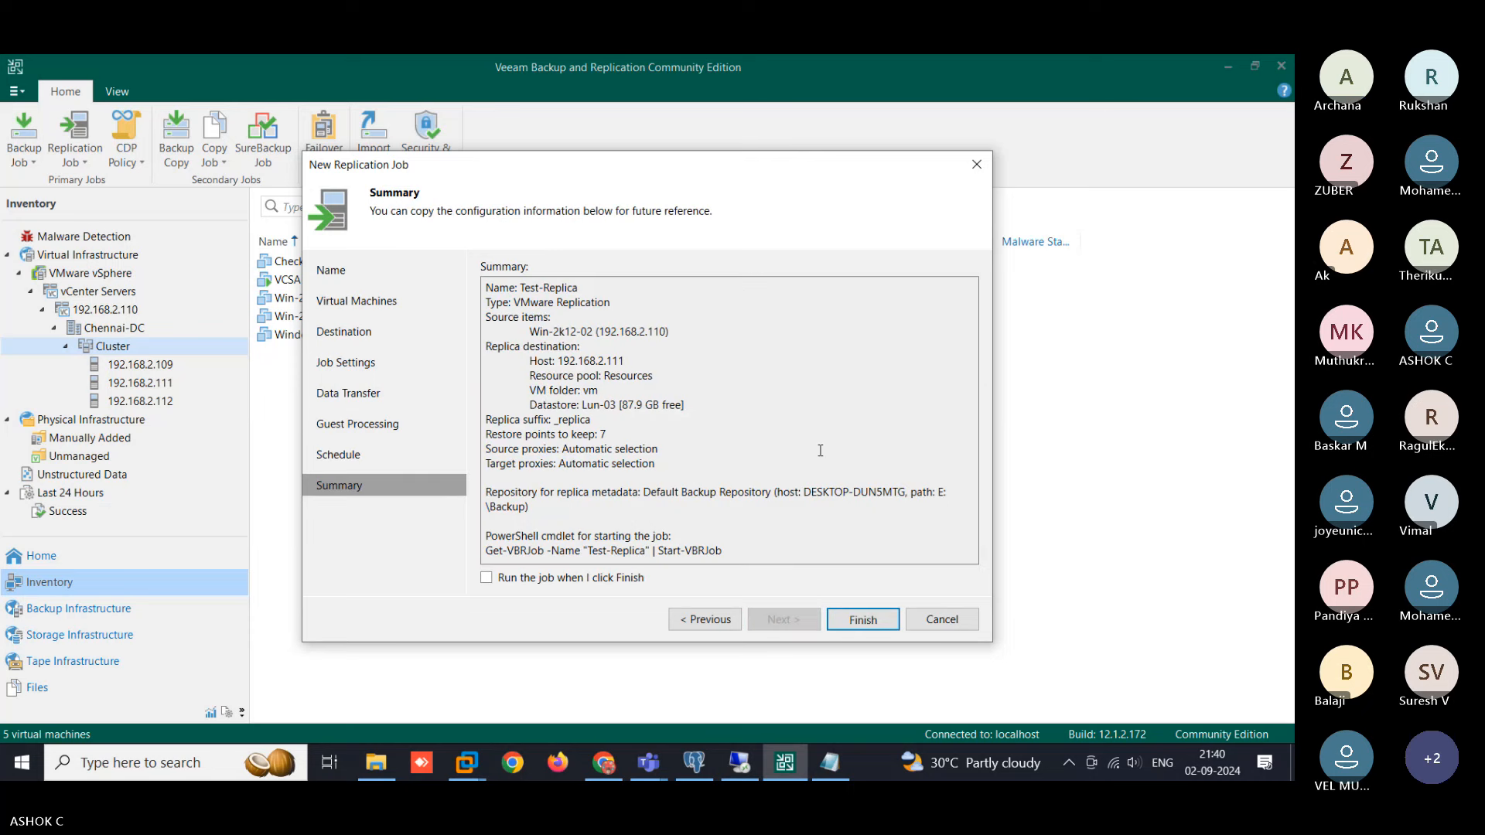
pyautogui.click(860, 620)
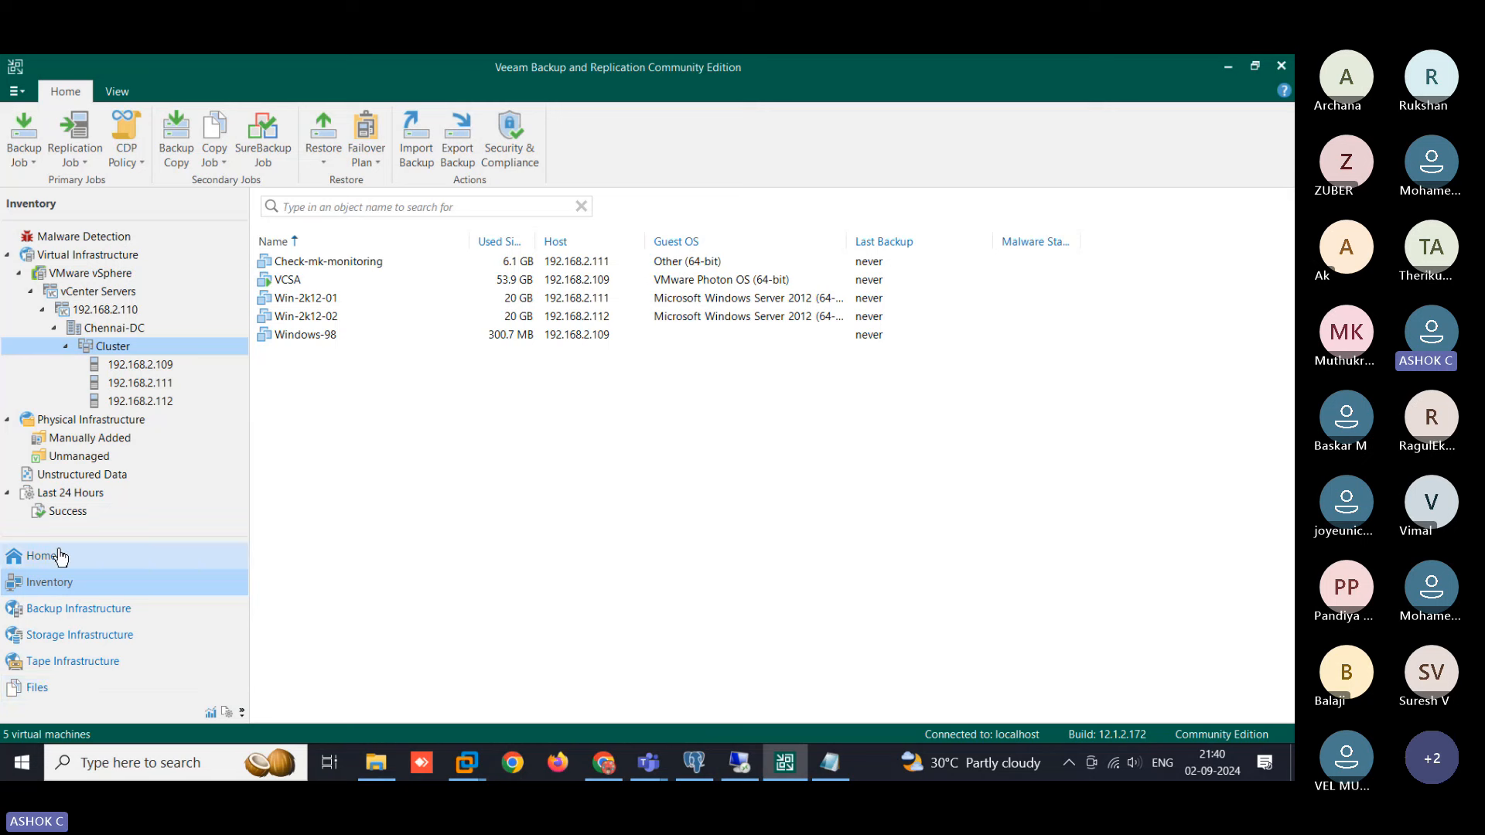
# - Filter to the last 24 hours' successful sessions and widen the Session Type column
pyautogui.click(61, 491)
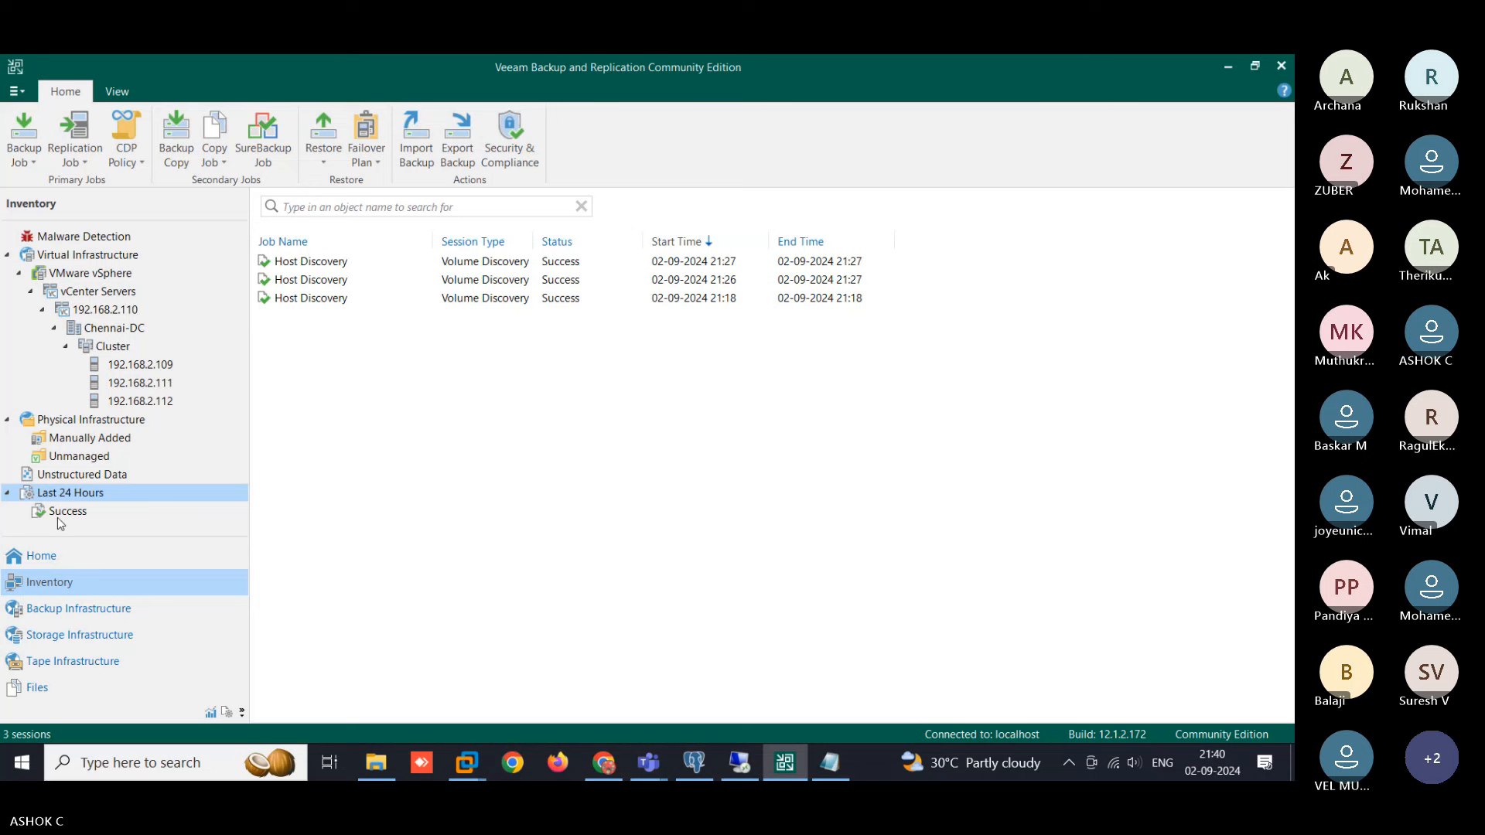
pyautogui.click(58, 512)
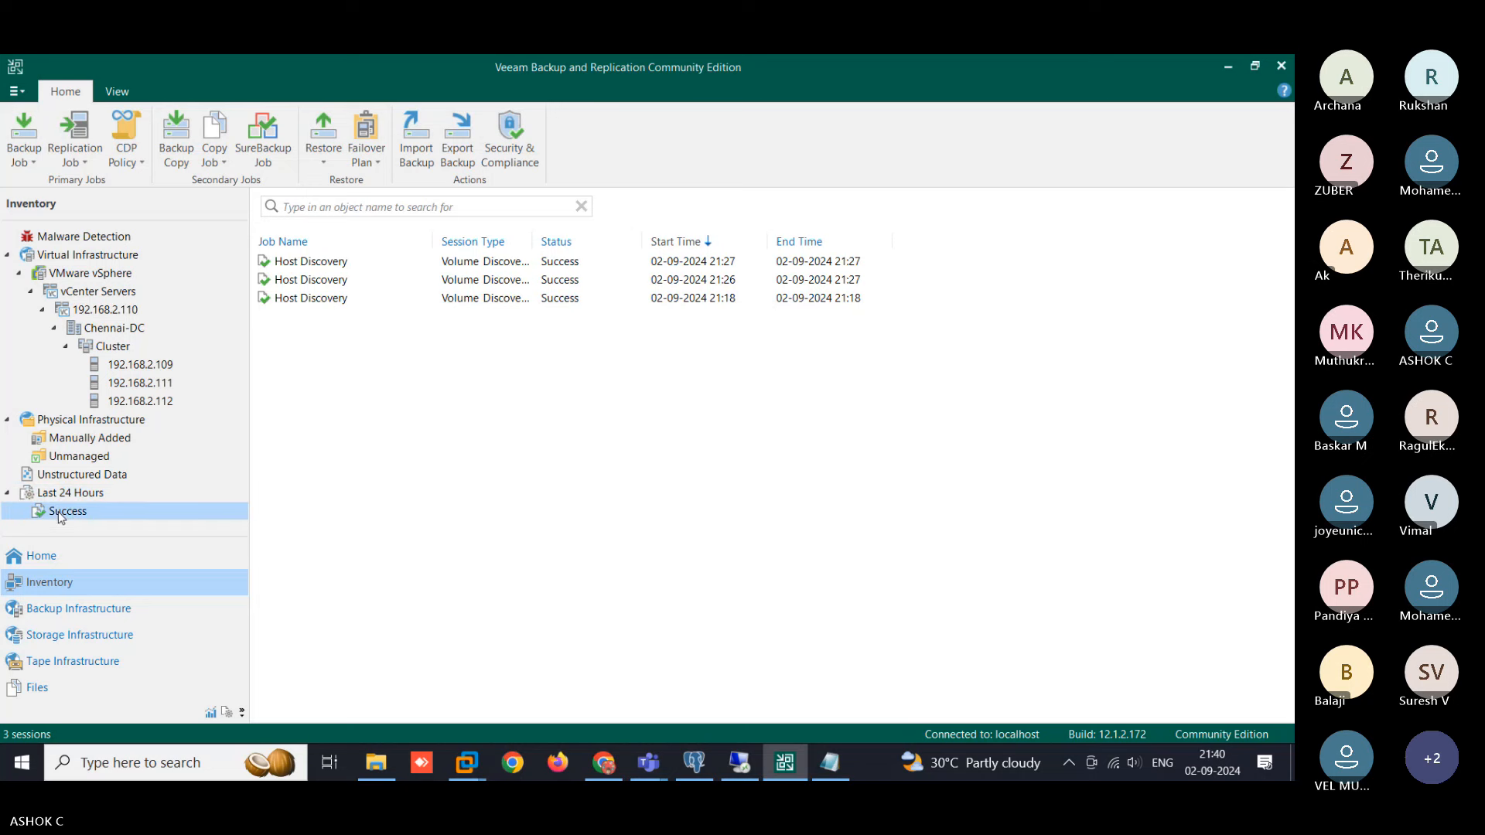
pyautogui.click(539, 239)
pyautogui.moveTo(533, 242); pyautogui.dragTo(652, 249)
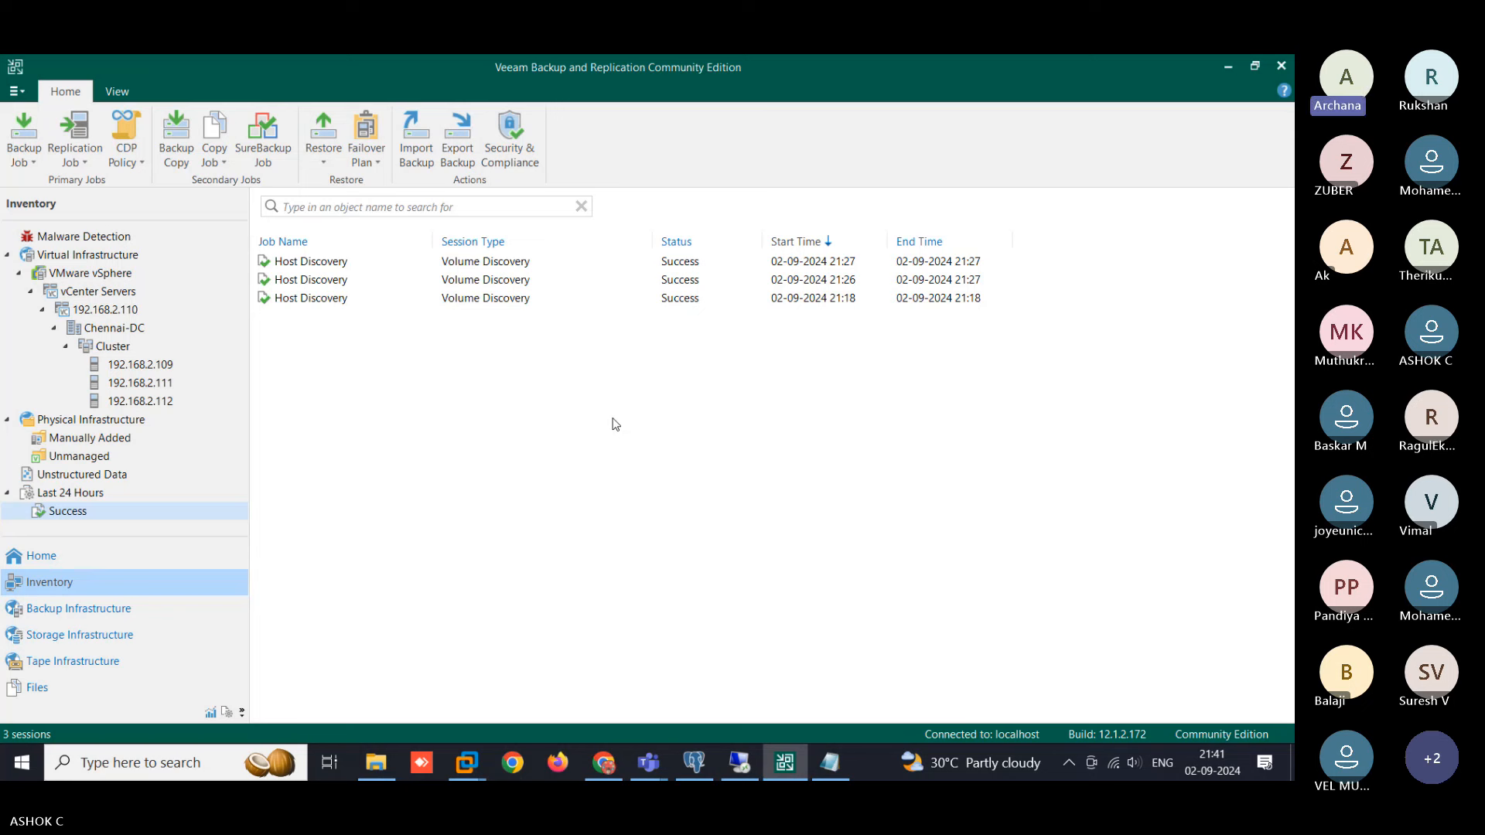
# - Select the latest Host Discovery session, then open and dismiss its context menu
pyautogui.click(391, 268)
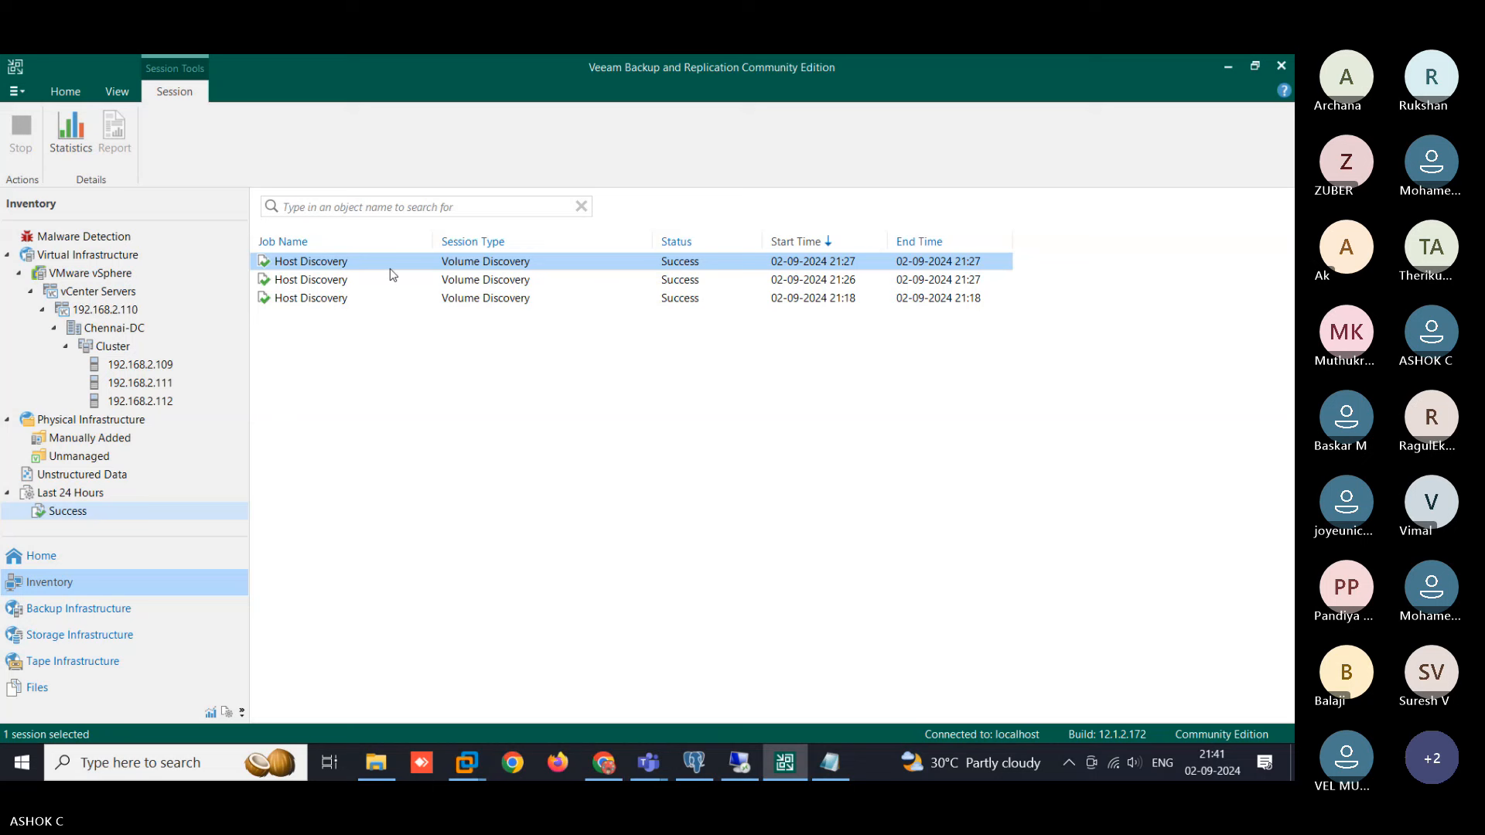
pyautogui.rightClick(390, 269)
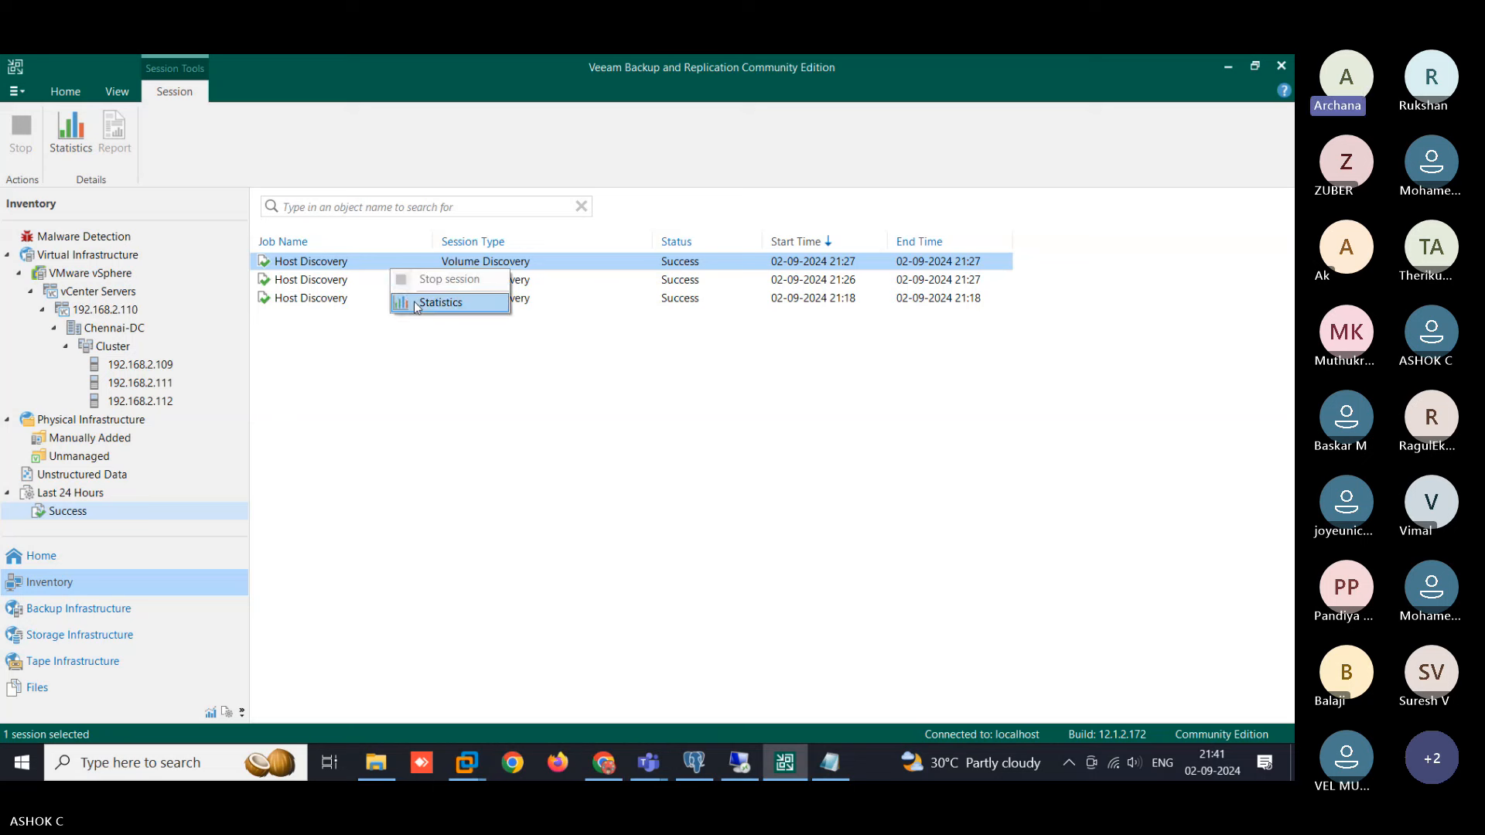
pyautogui.click(443, 379)
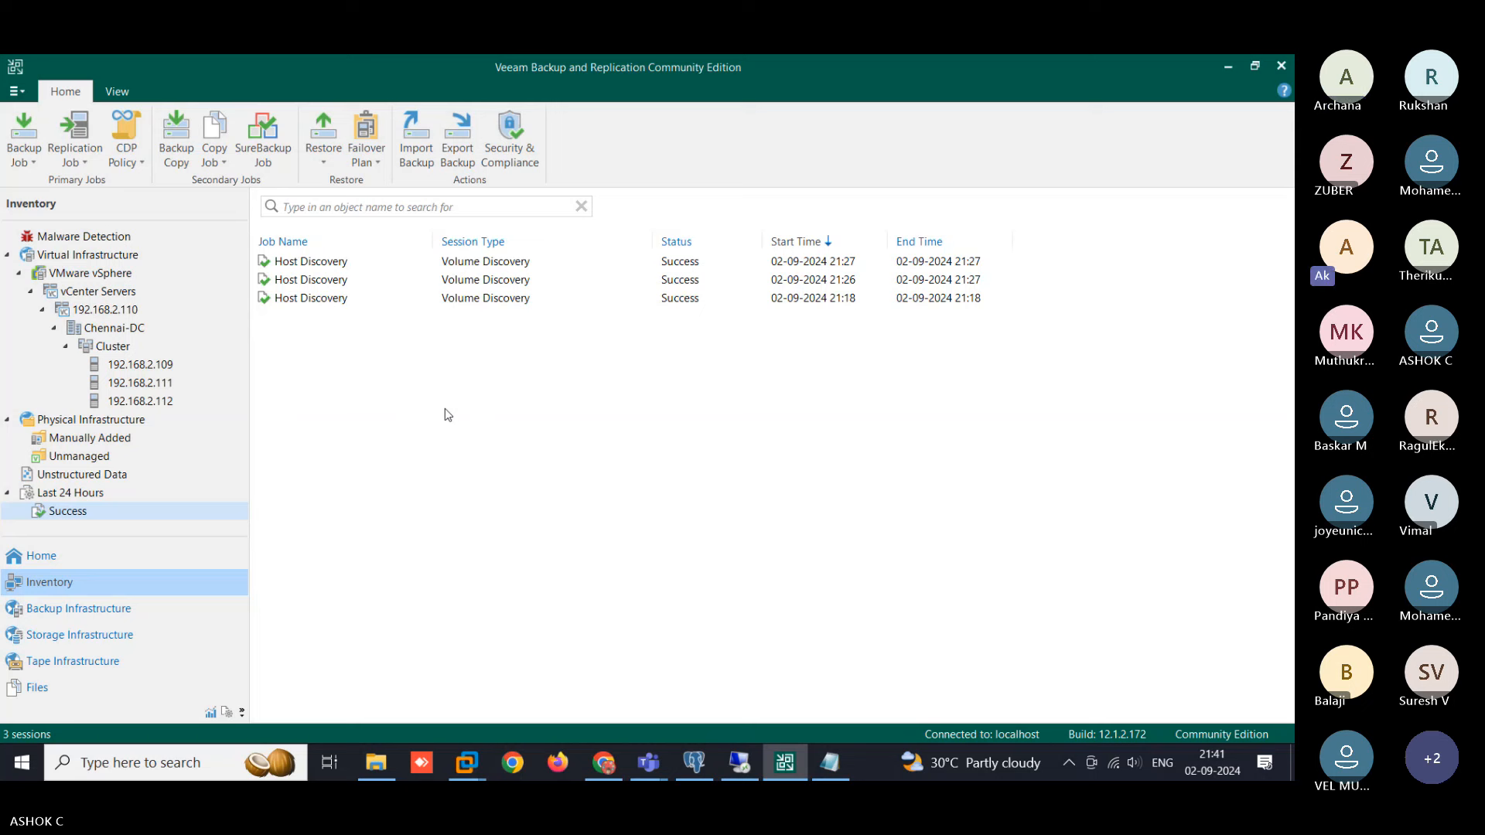
pyautogui.rightClick(330, 266)
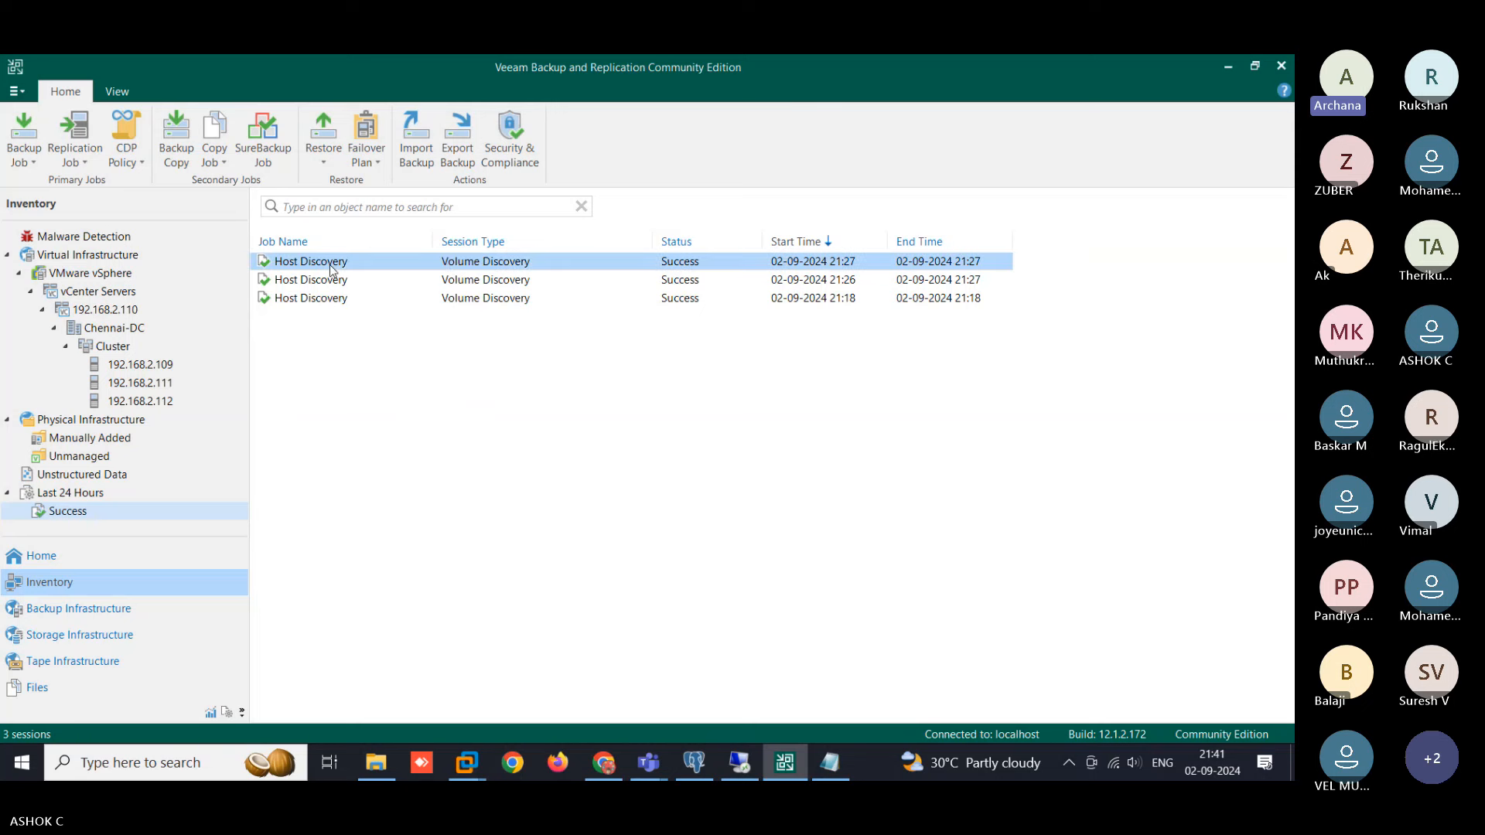
pyautogui.click(364, 300)
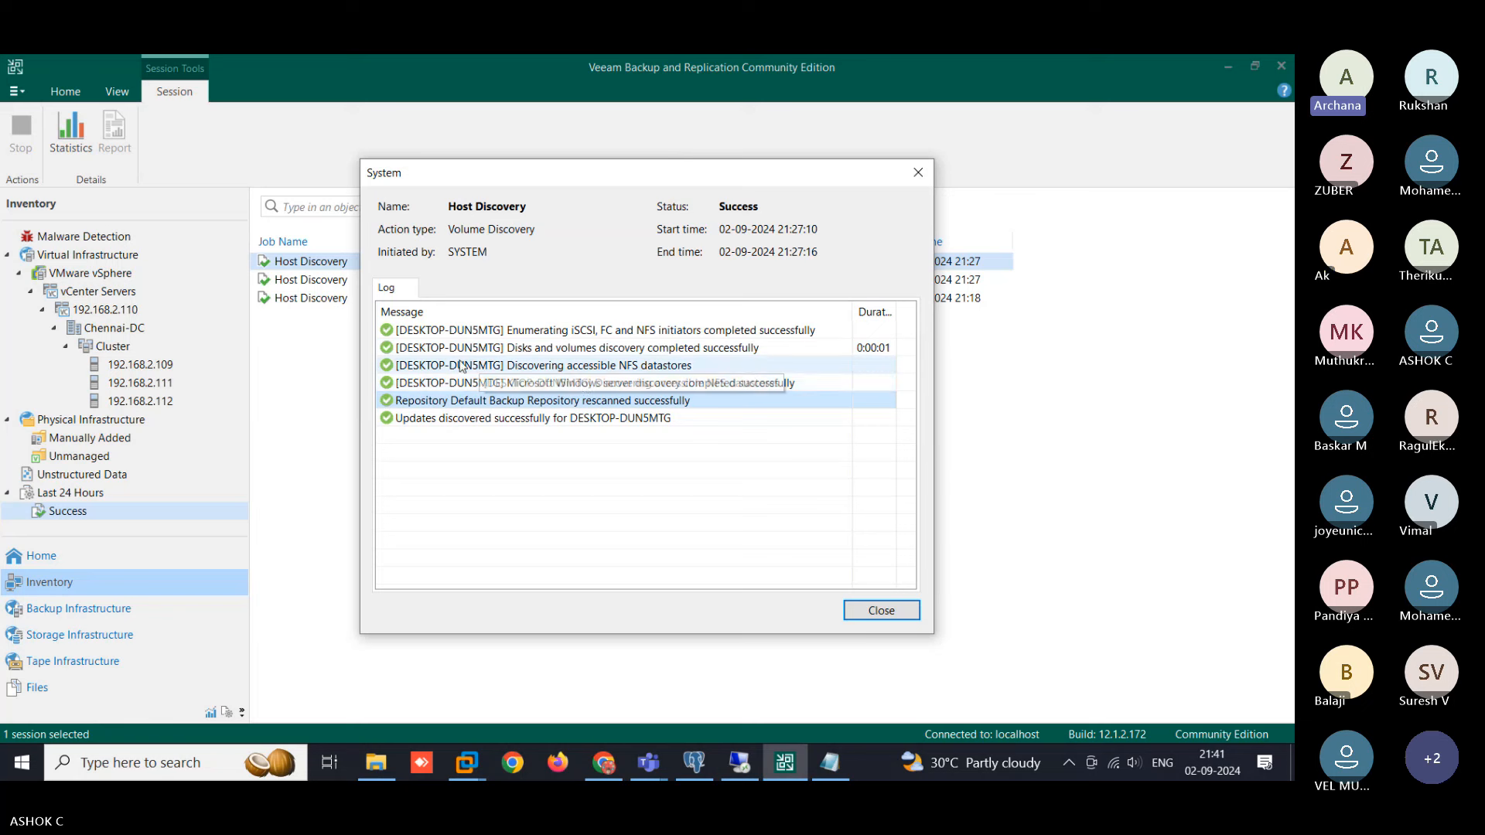
pyautogui.click(763, 387)
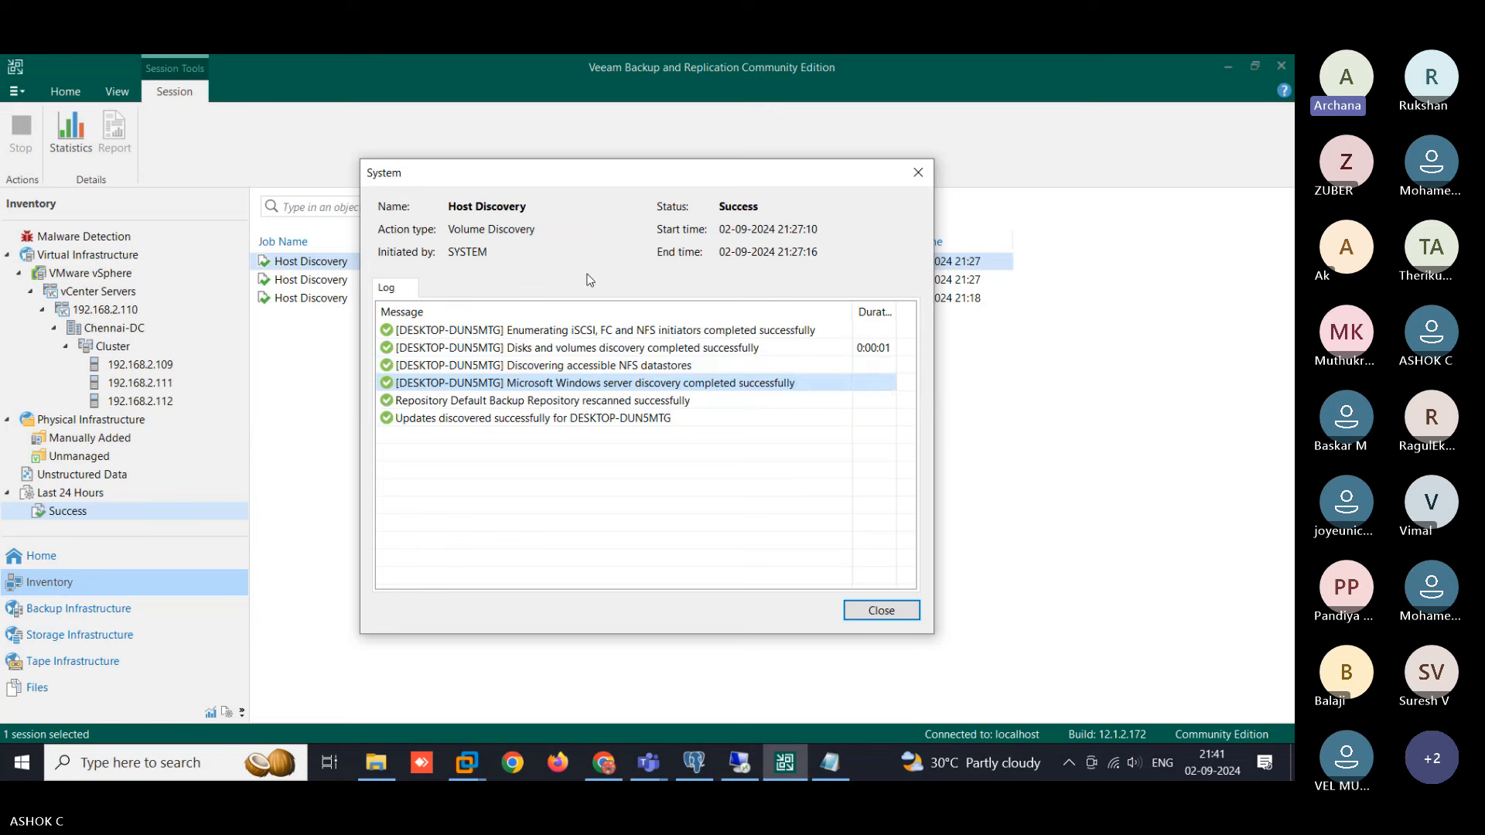
pyautogui.click(918, 172)
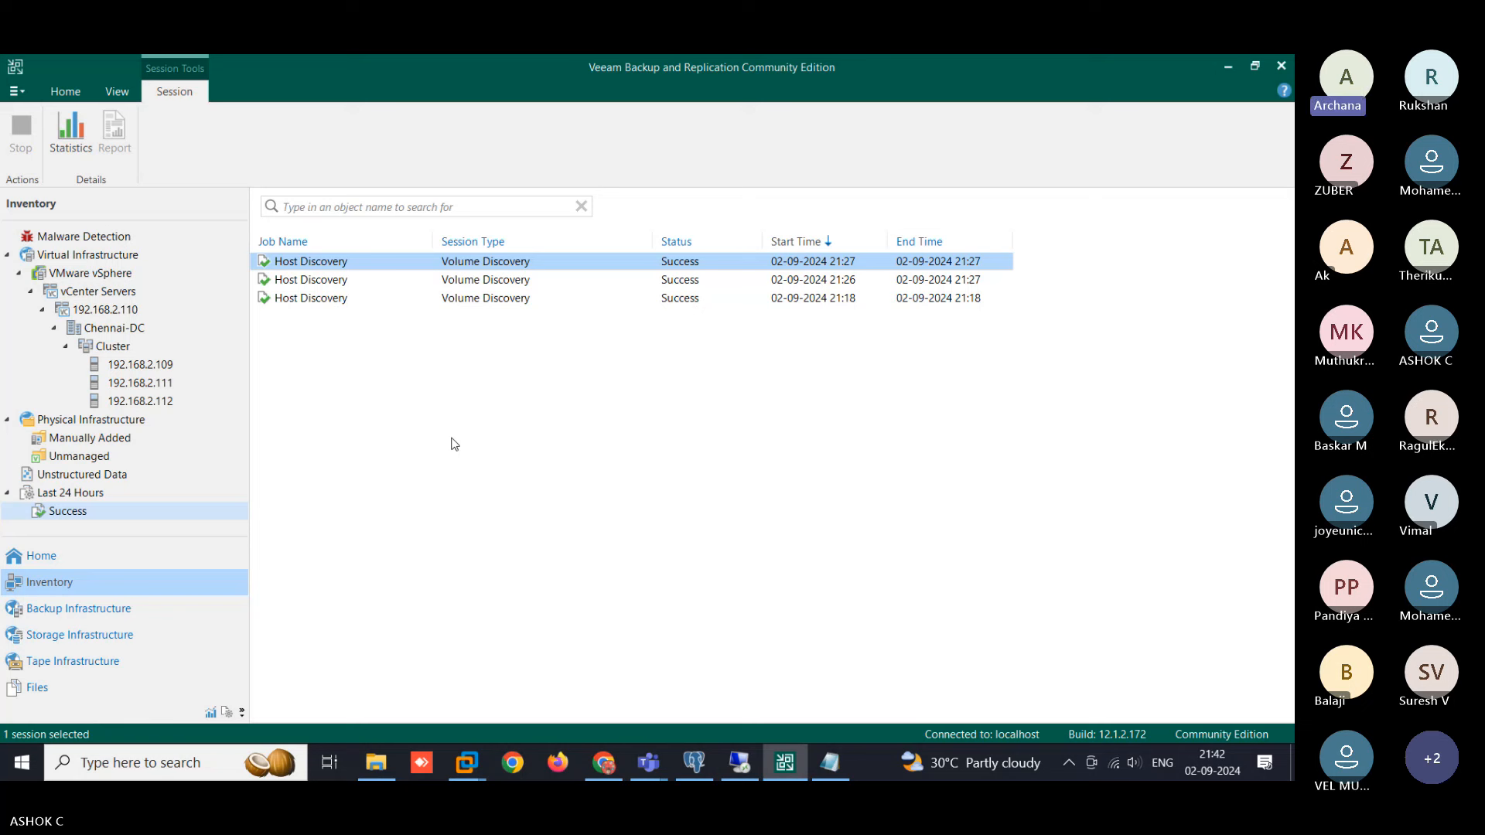
# - Browse Jobs and Backups, expanding Test-Job, then list backup jobs showing Test-Job at 24%
pyautogui.click(66, 93)
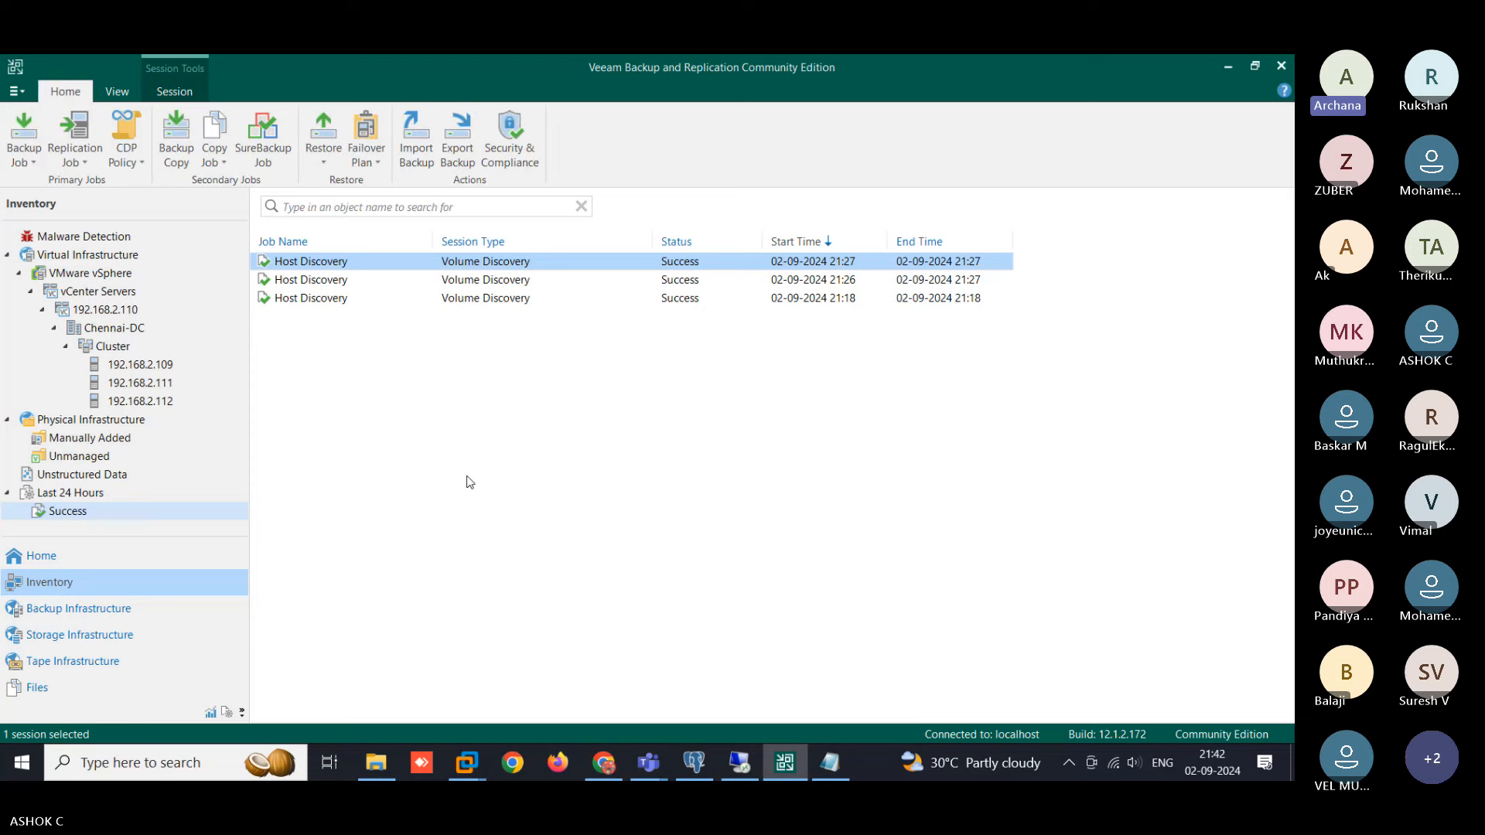
pyautogui.click(80, 563)
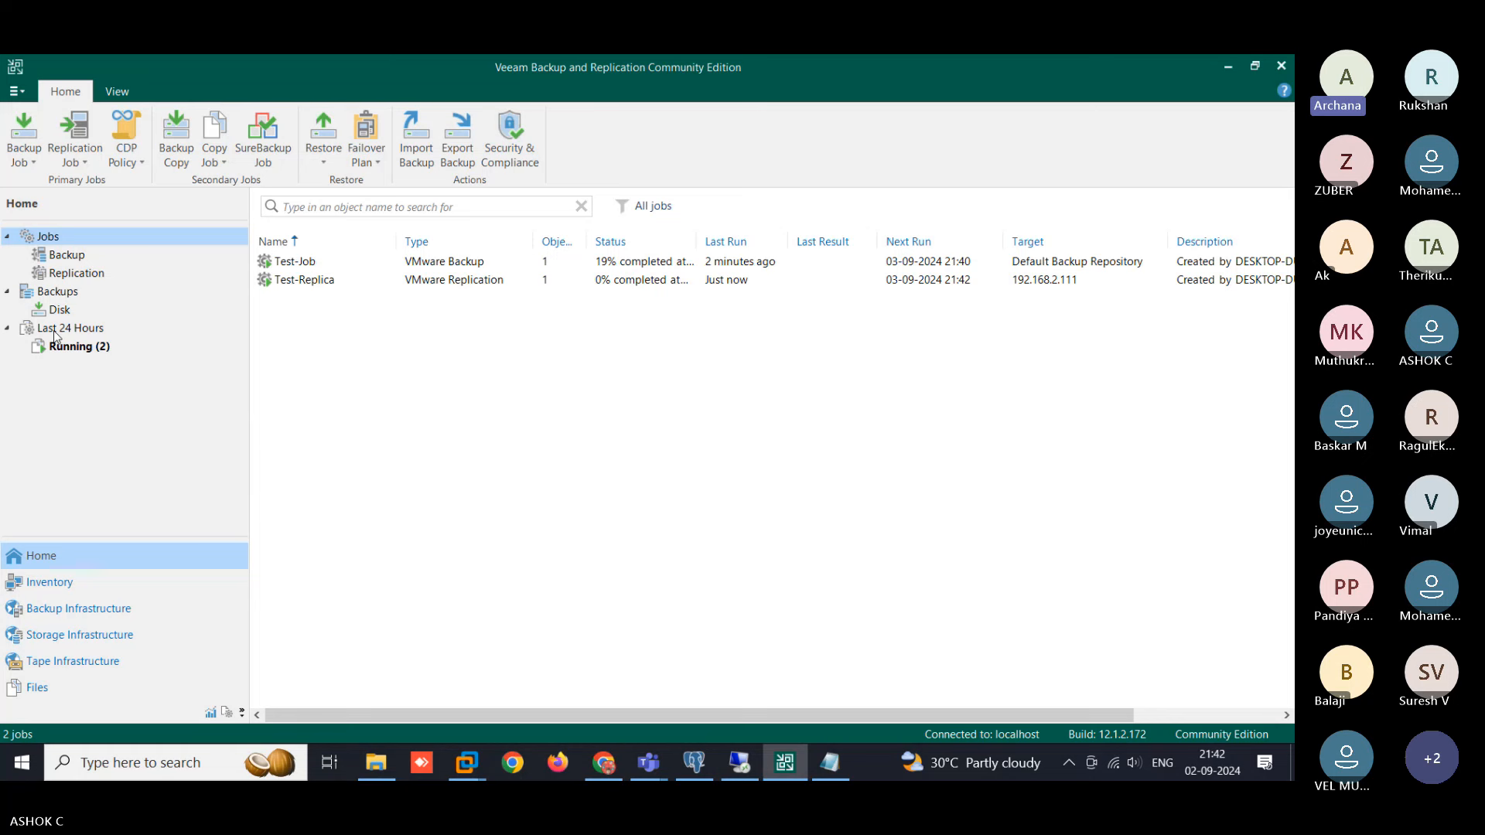
pyautogui.click(65, 298)
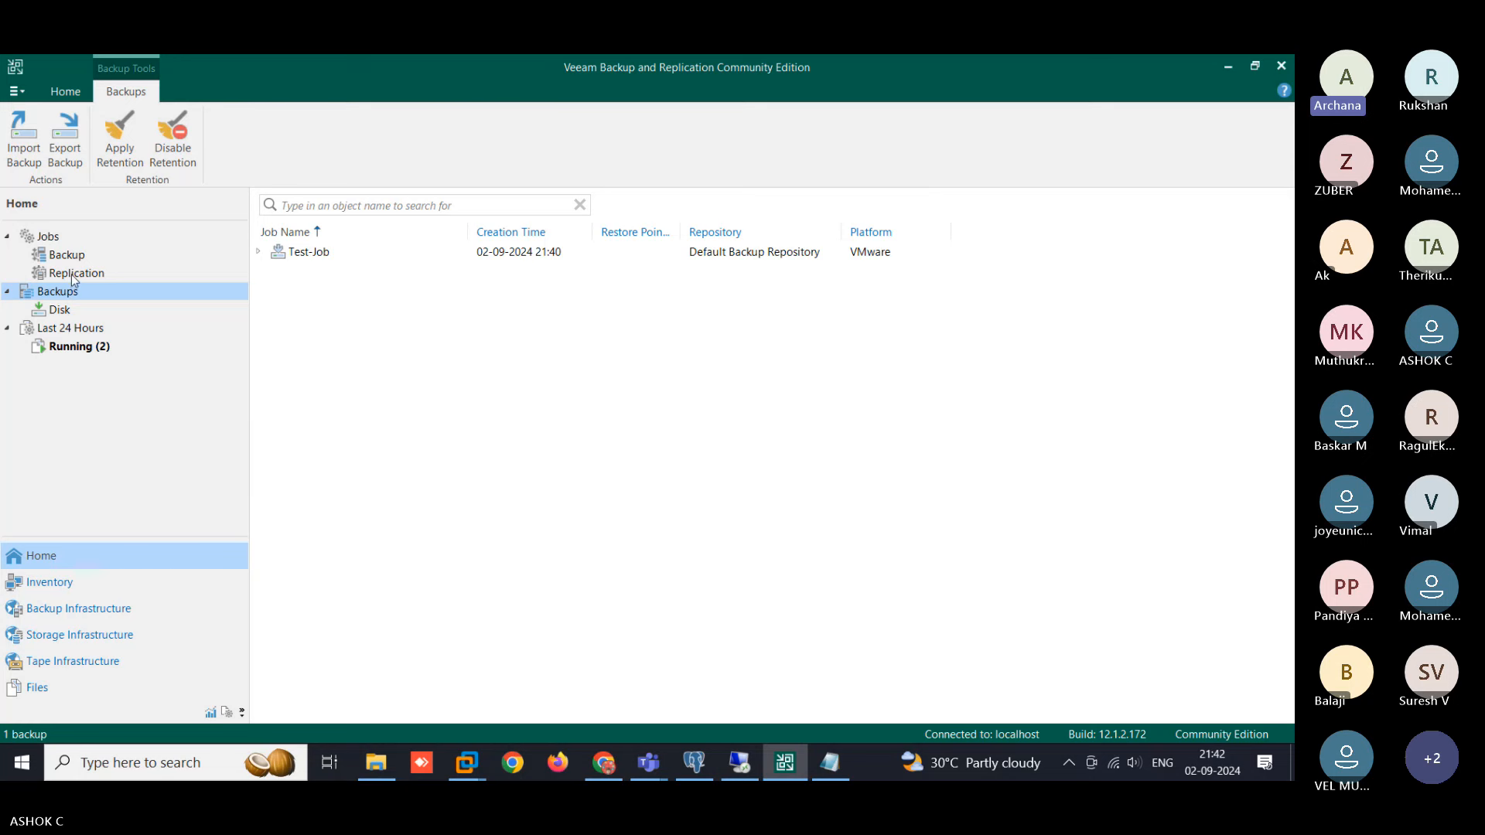
pyautogui.click(57, 242)
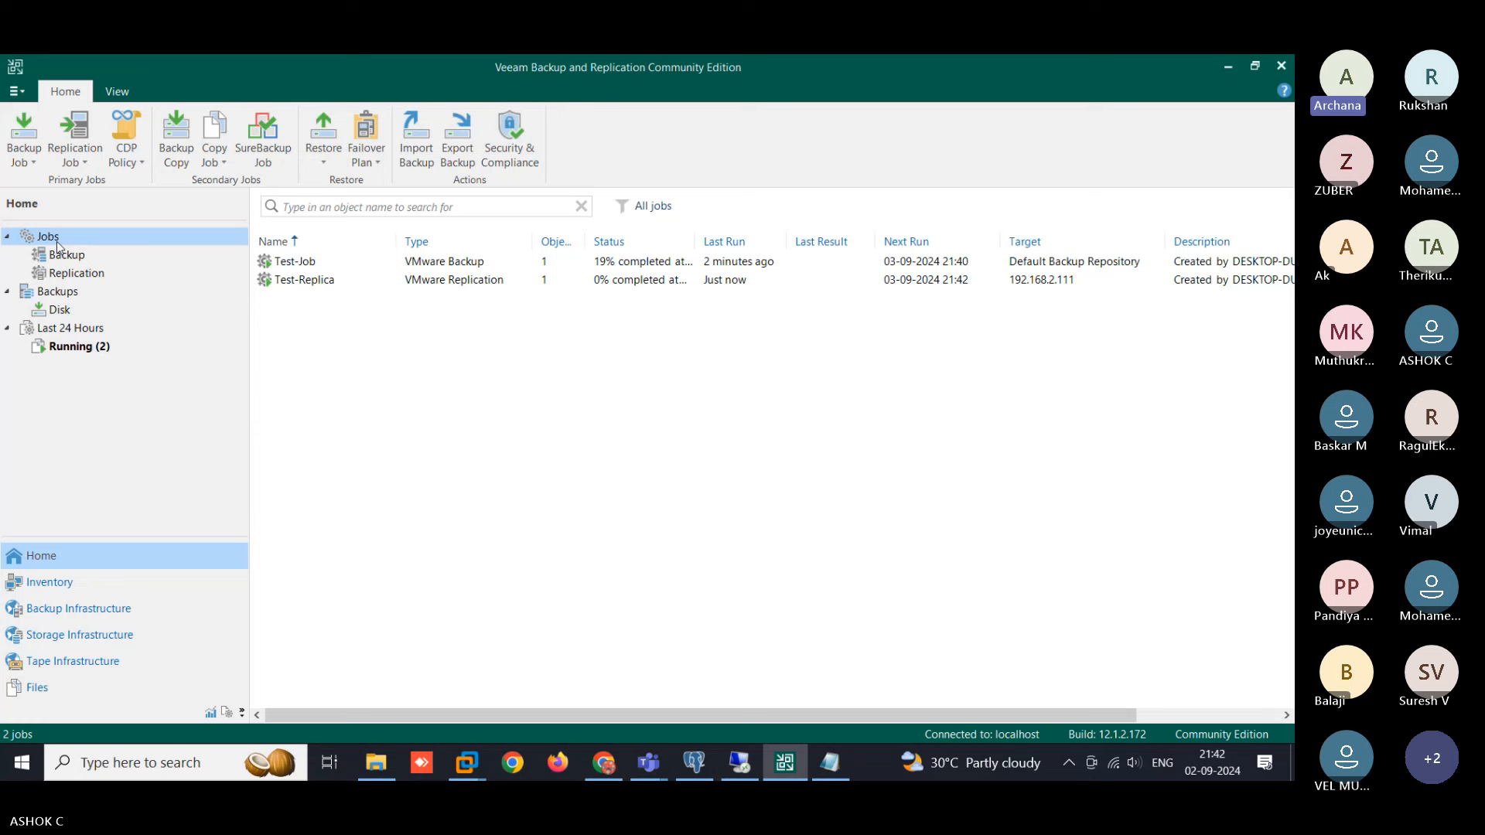
pyautogui.click(71, 302)
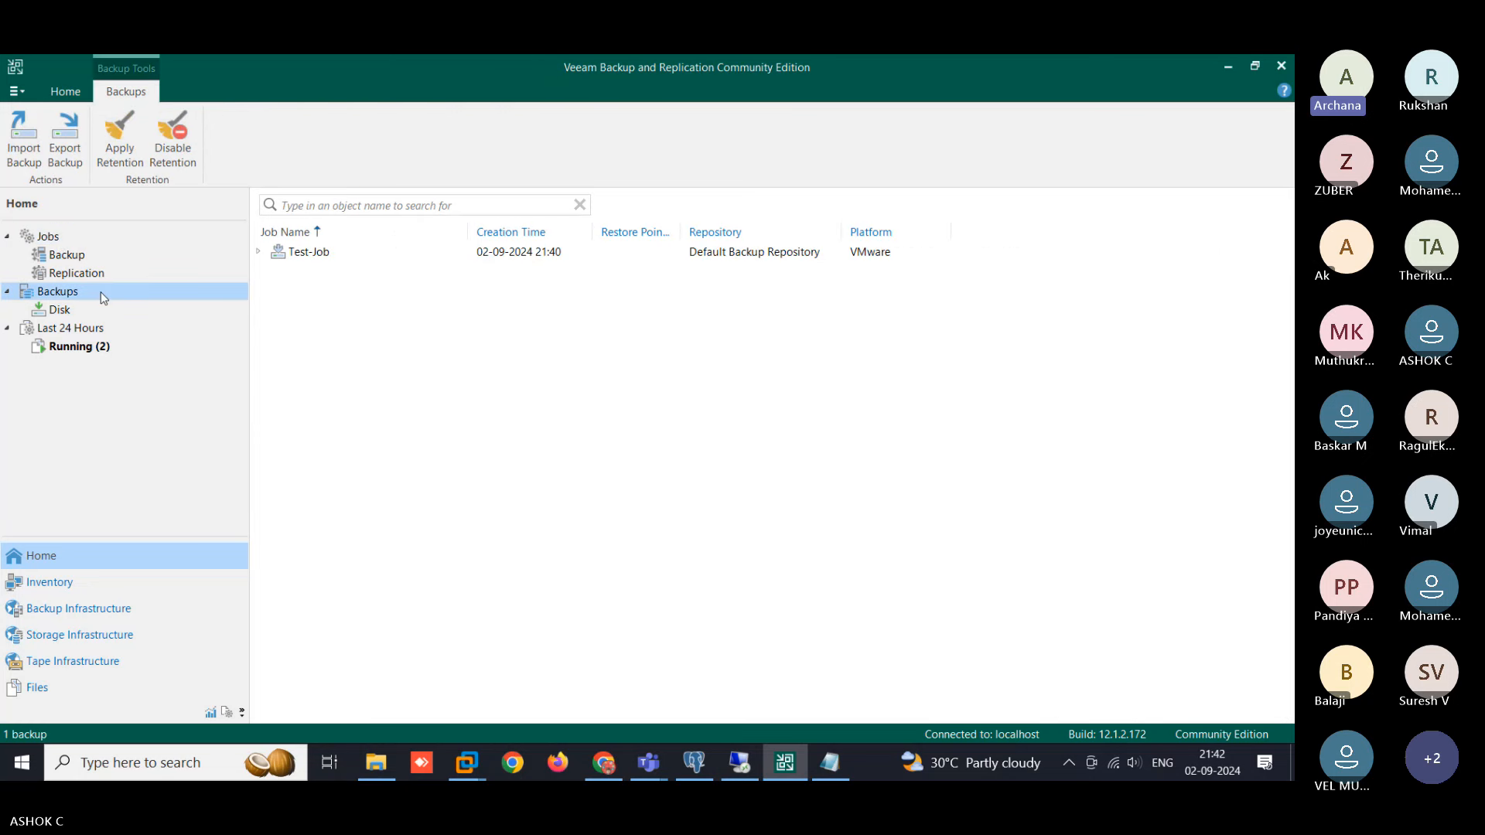
pyautogui.click(258, 252)
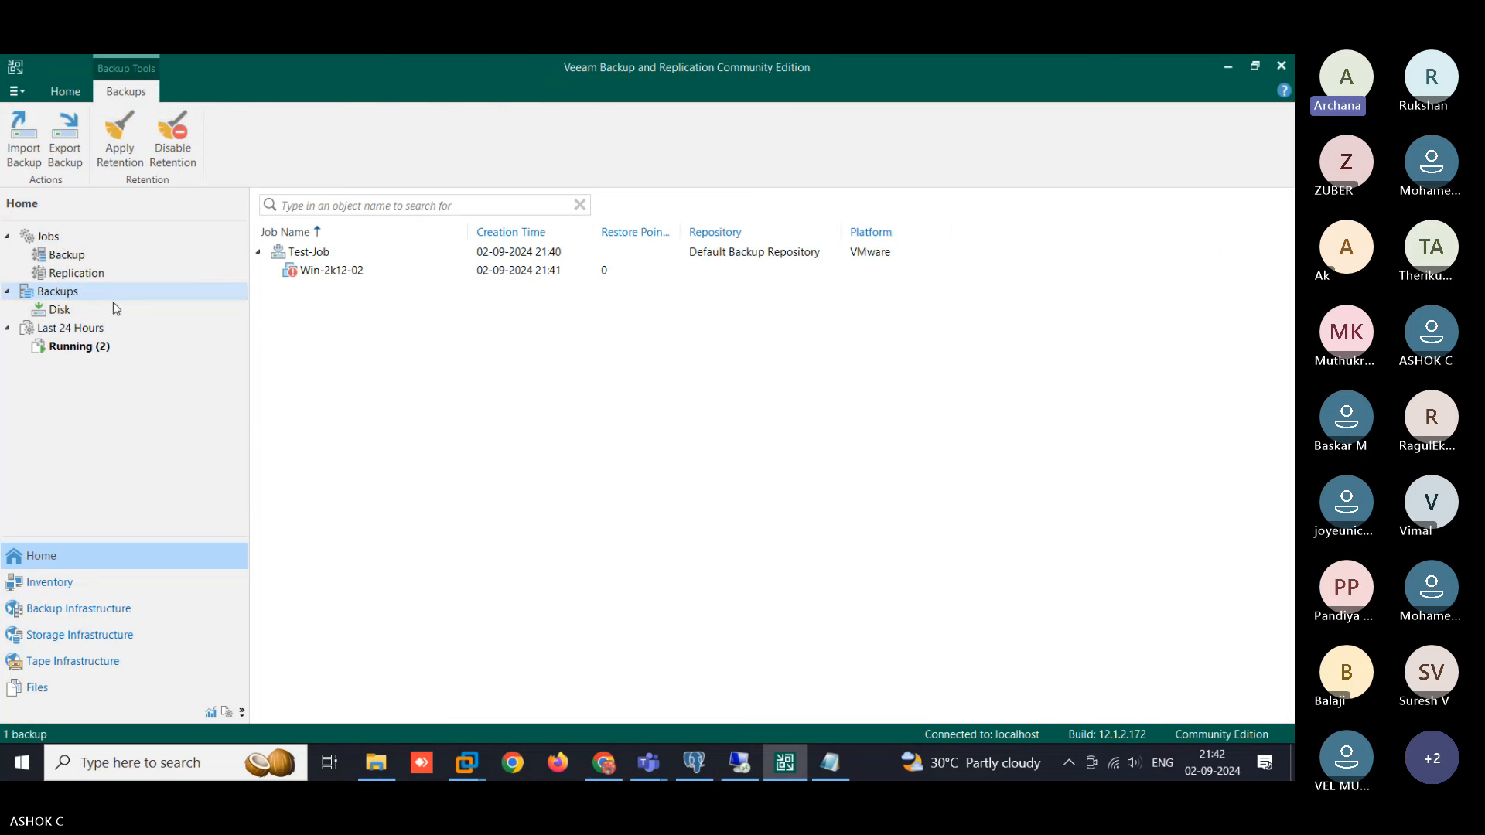
pyautogui.click(258, 252)
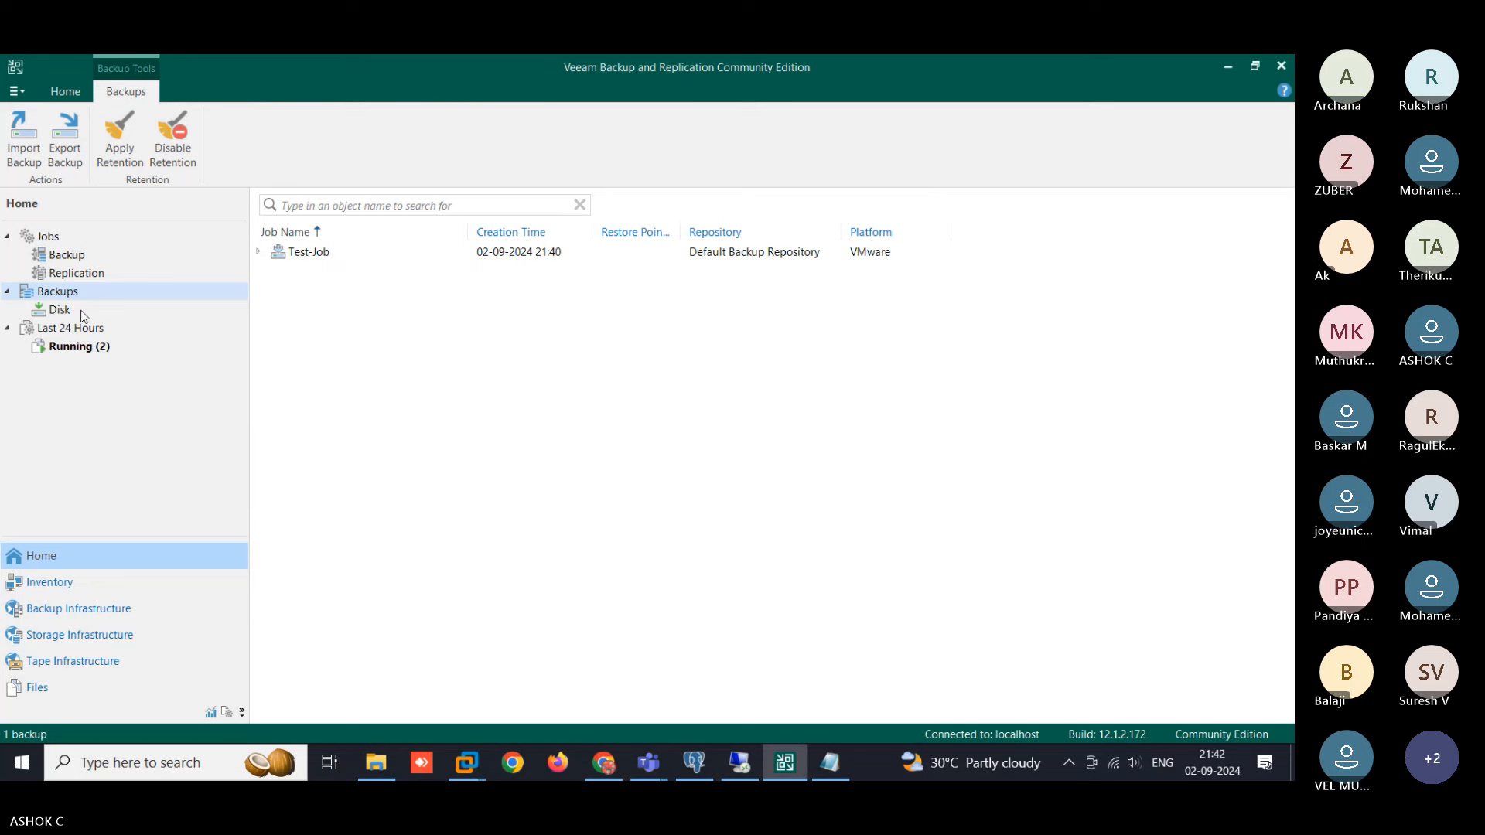
pyautogui.click(66, 254)
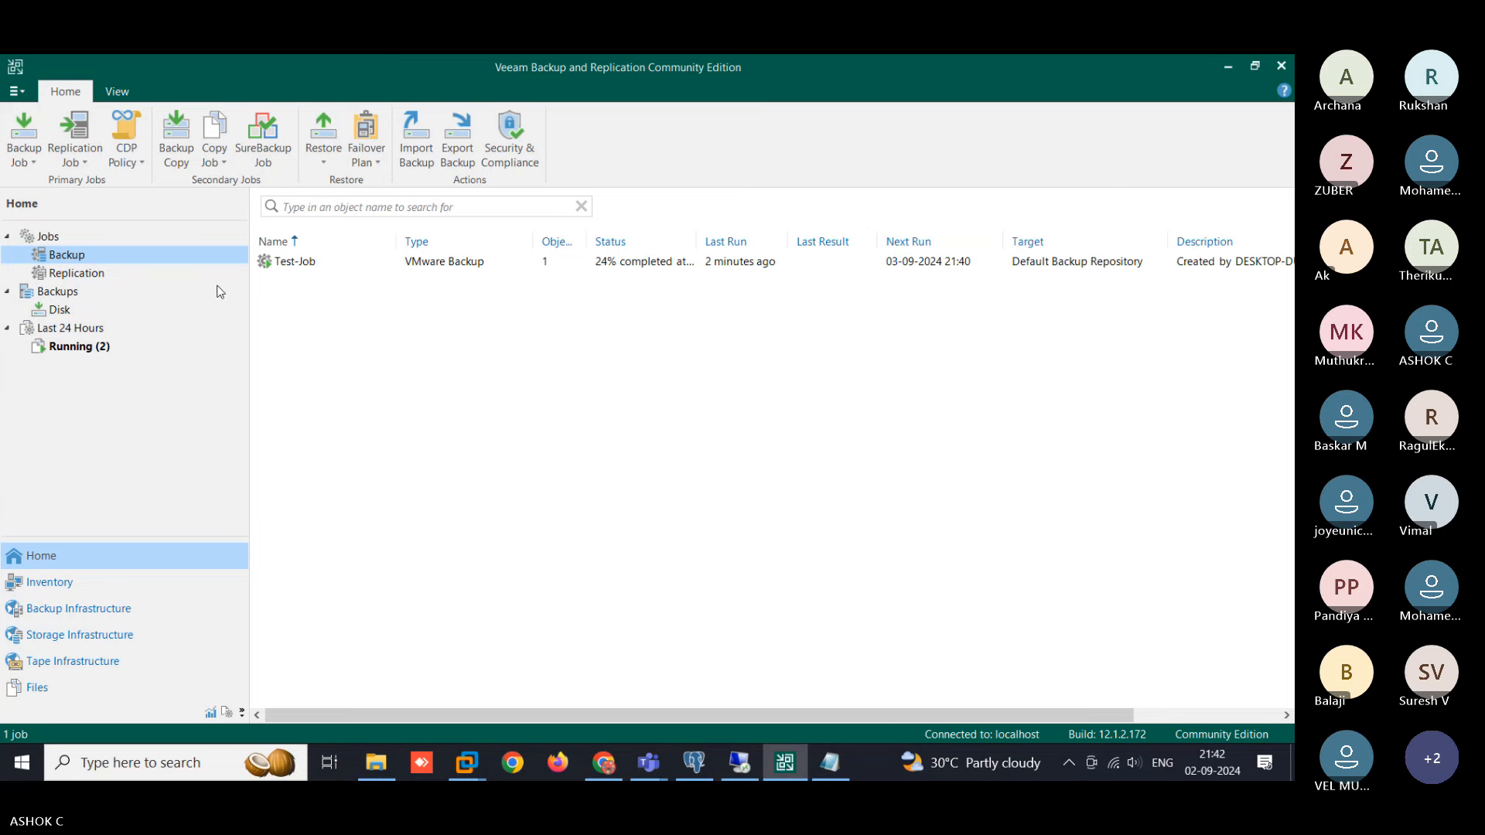
pyautogui.click(91, 278)
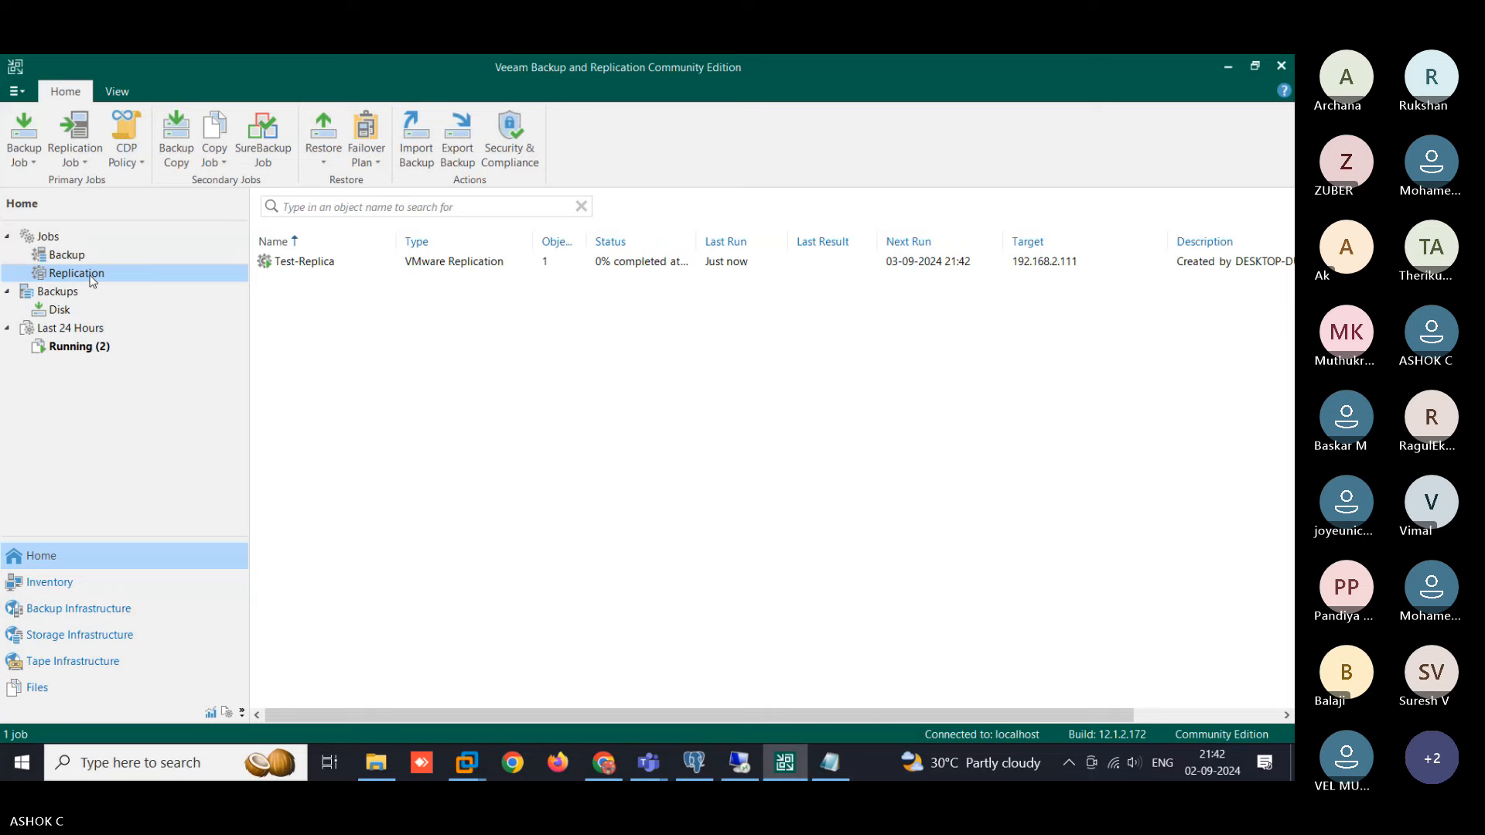
pyautogui.click(665, 261)
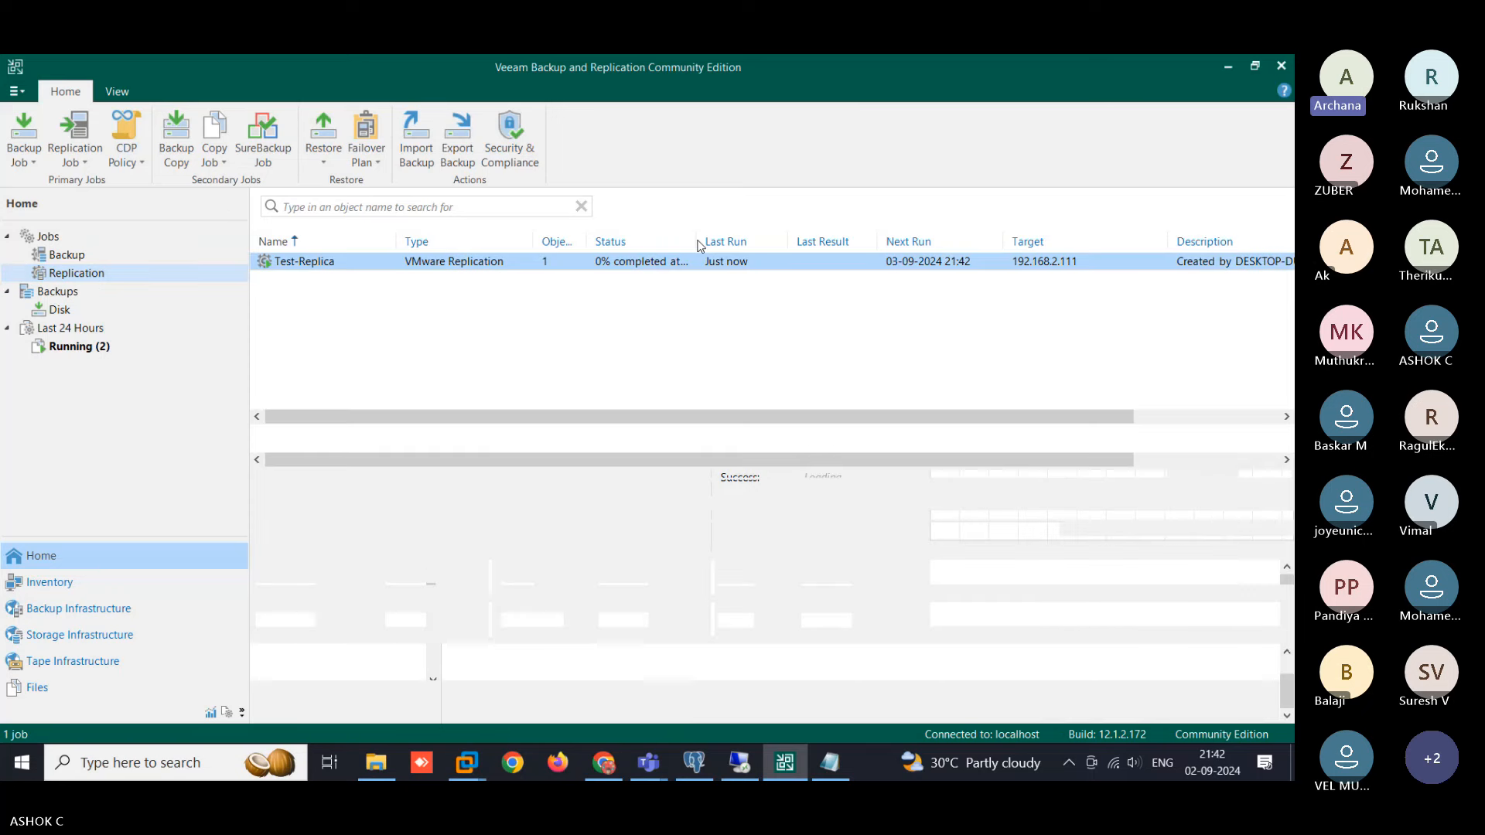
pyautogui.moveTo(696, 241); pyautogui.dragTo(806, 241)
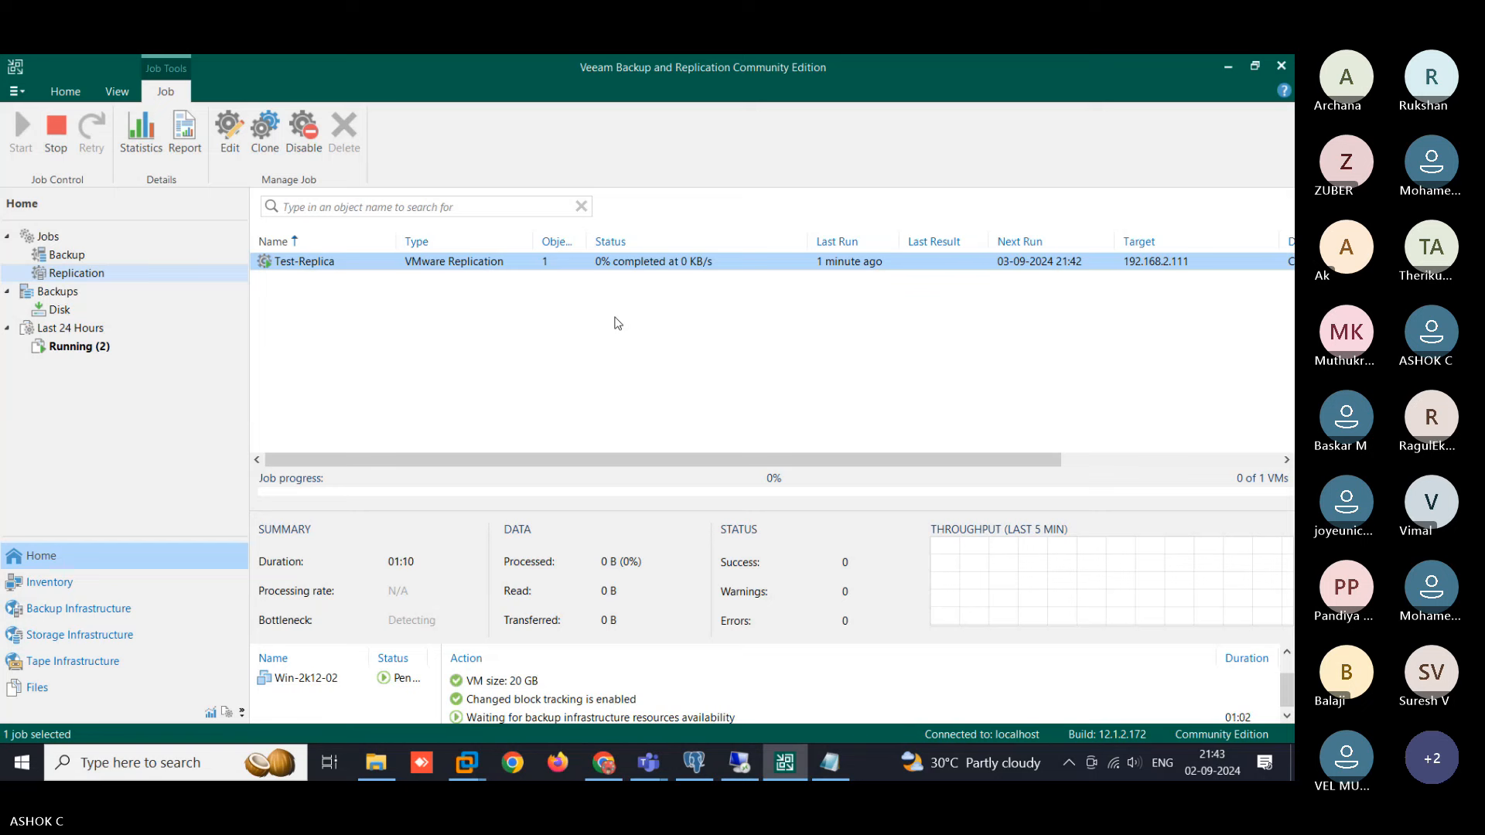
pyautogui.click(90, 256)
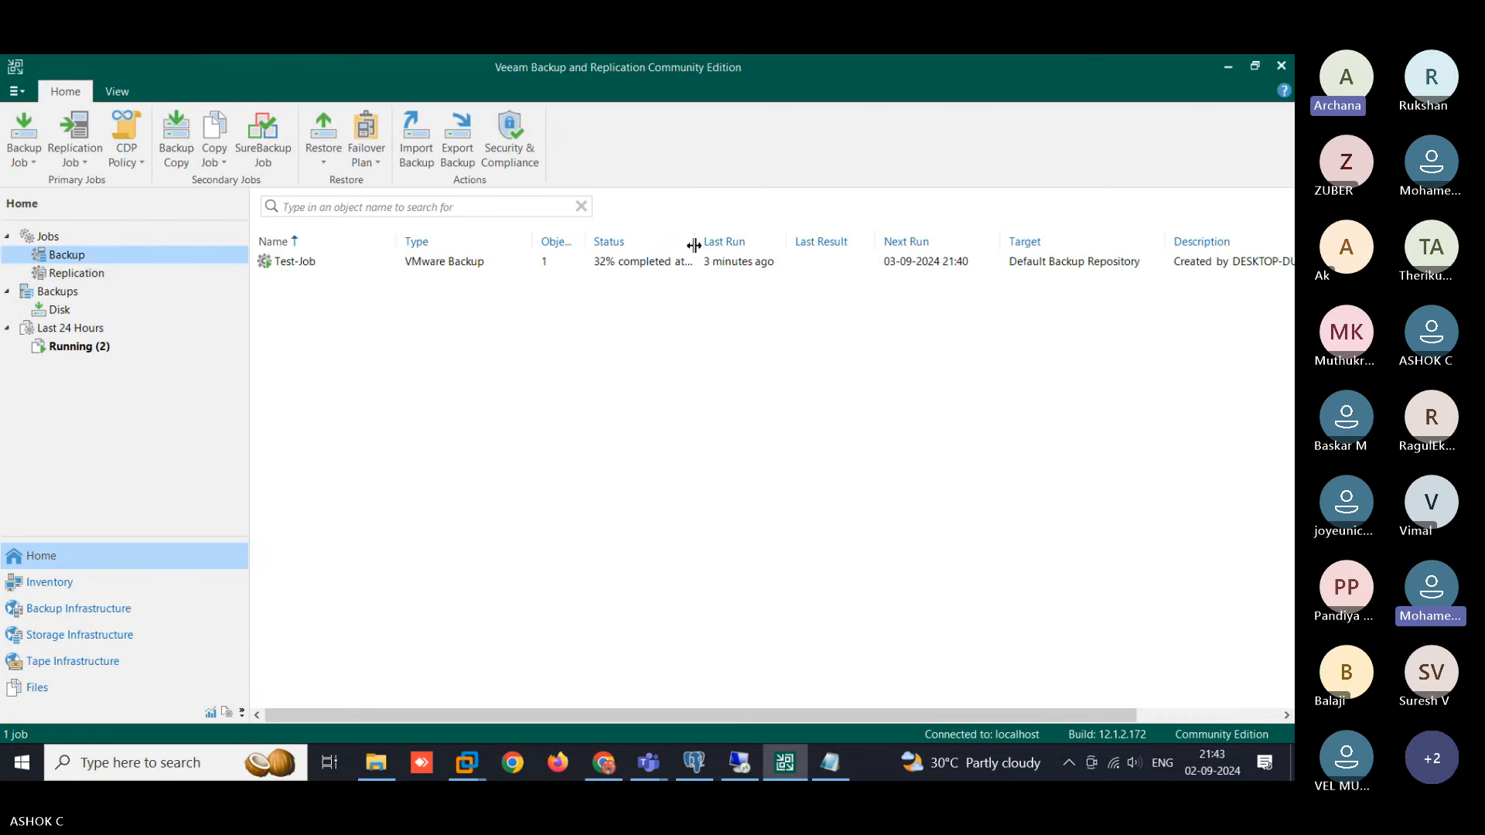
# - Check replication jobs, review Test-Job's successful backup results, then switch to vSphere's Win-2k12-02 summary
pyautogui.moveTo(788, 243); pyautogui.dragTo(795, 246)
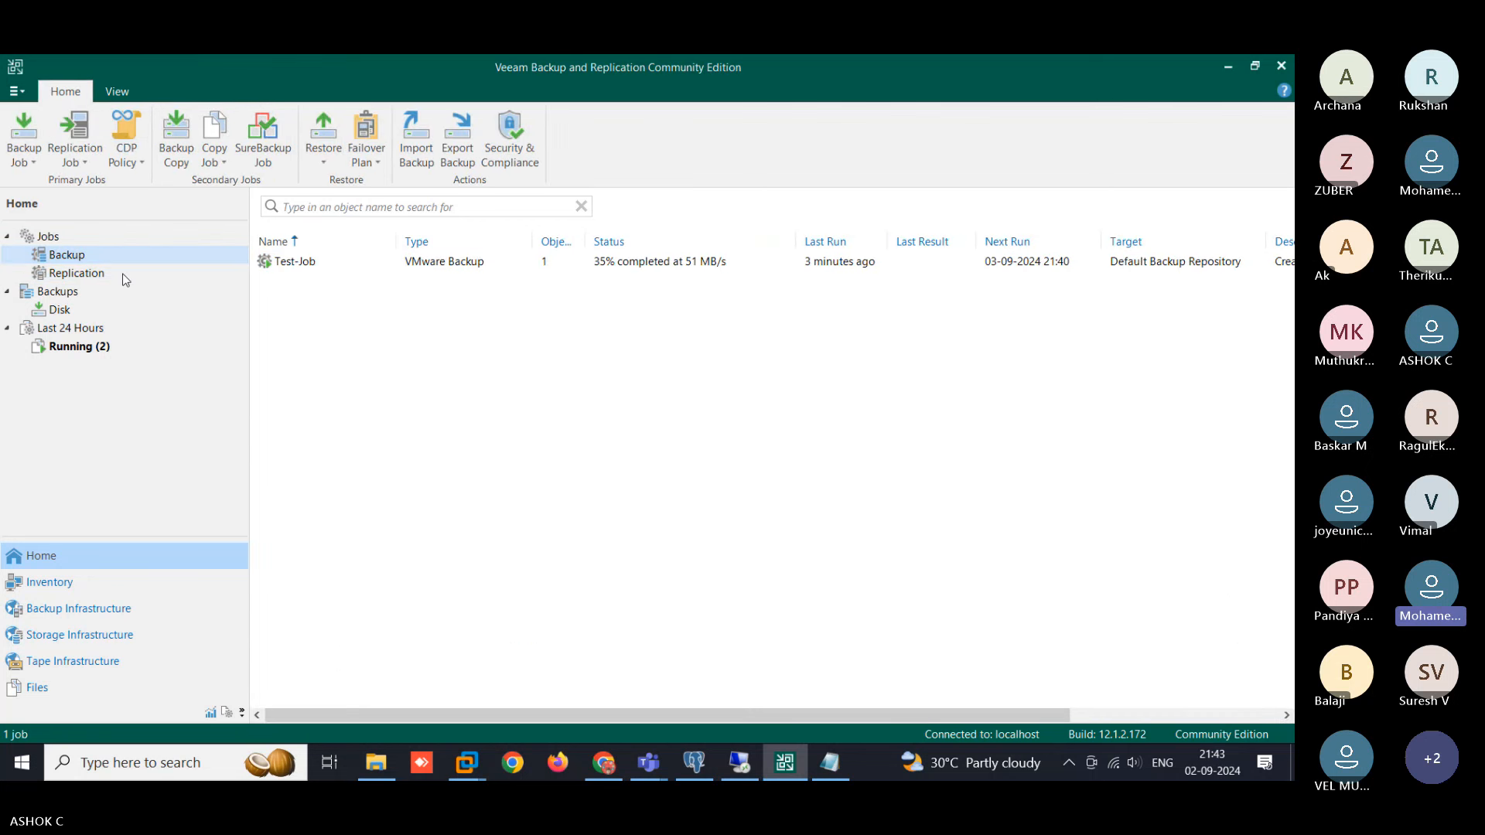
pyautogui.click(85, 274)
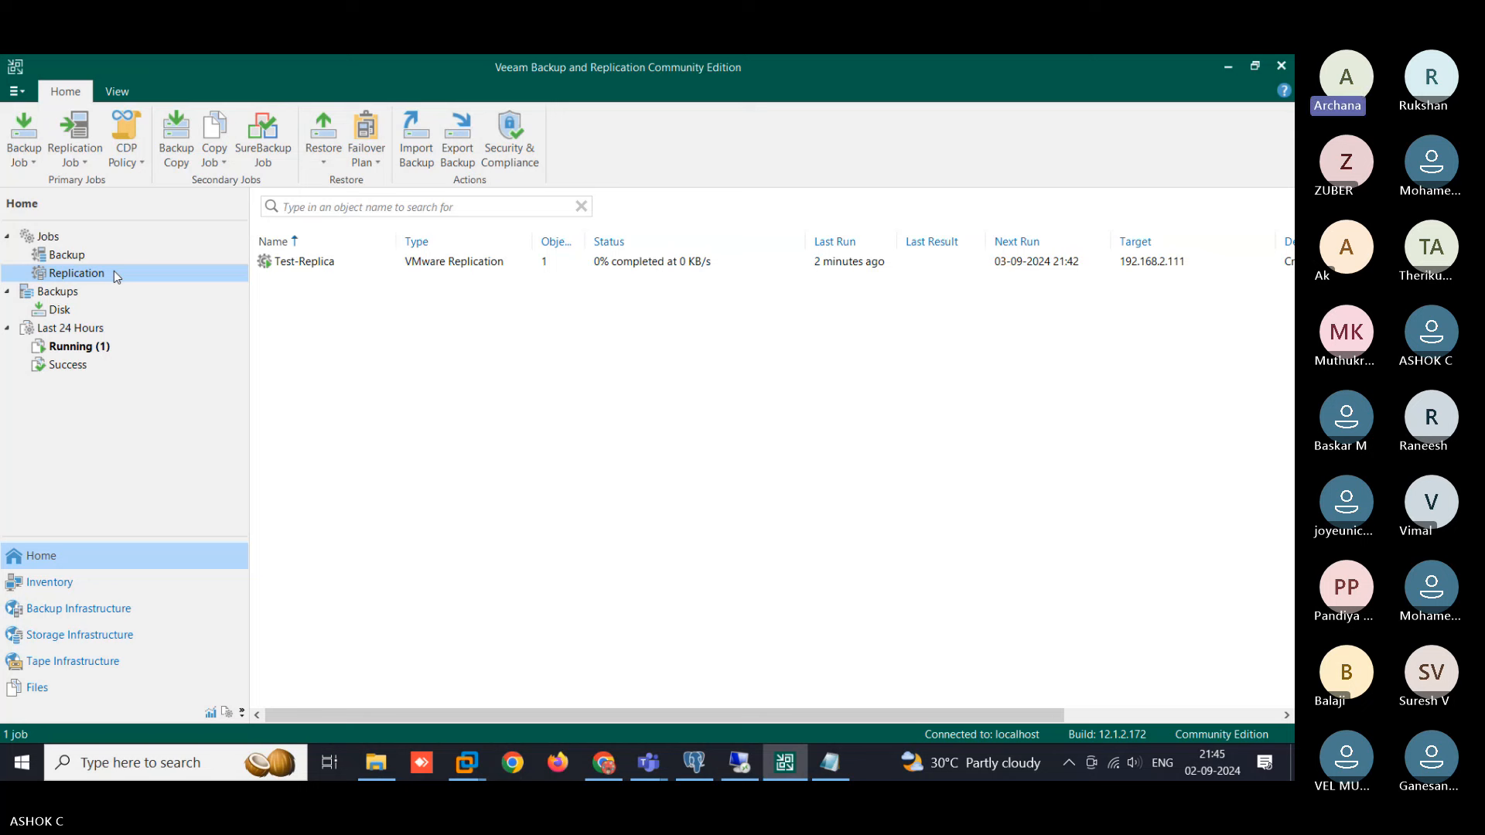
pyautogui.click(86, 258)
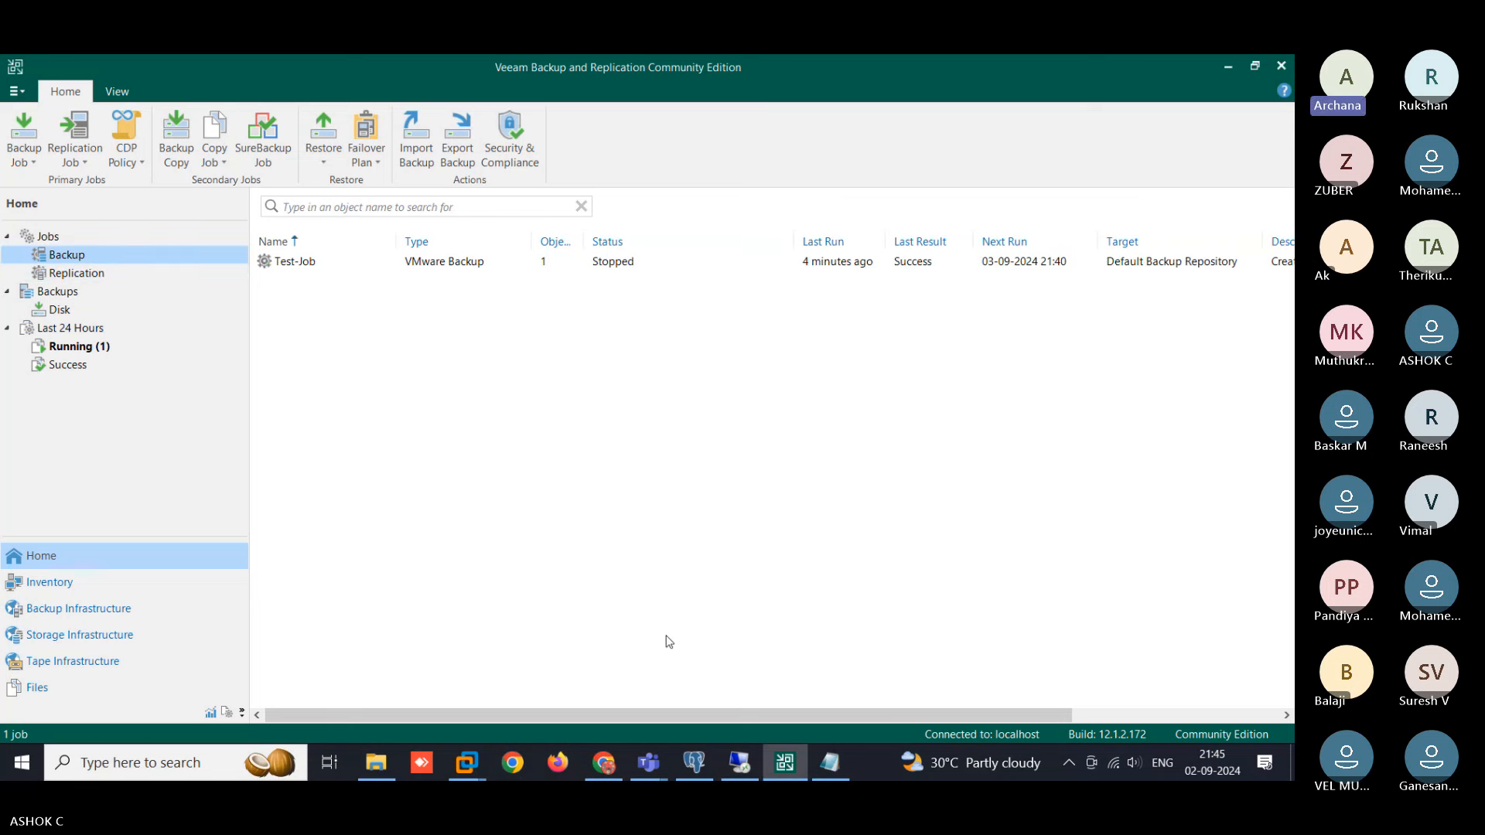
pyautogui.click(624, 268)
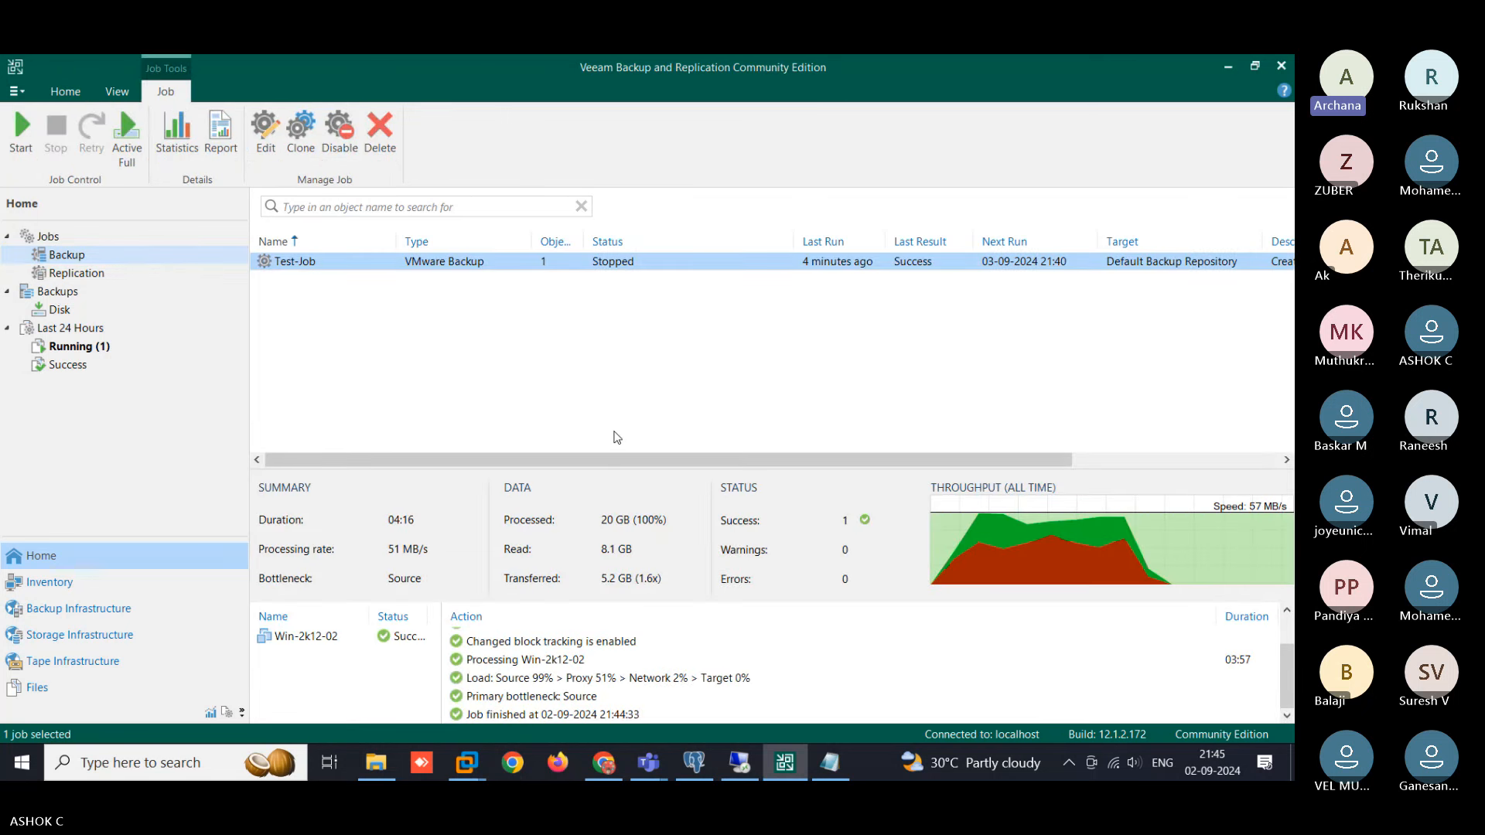
pyautogui.click(598, 778)
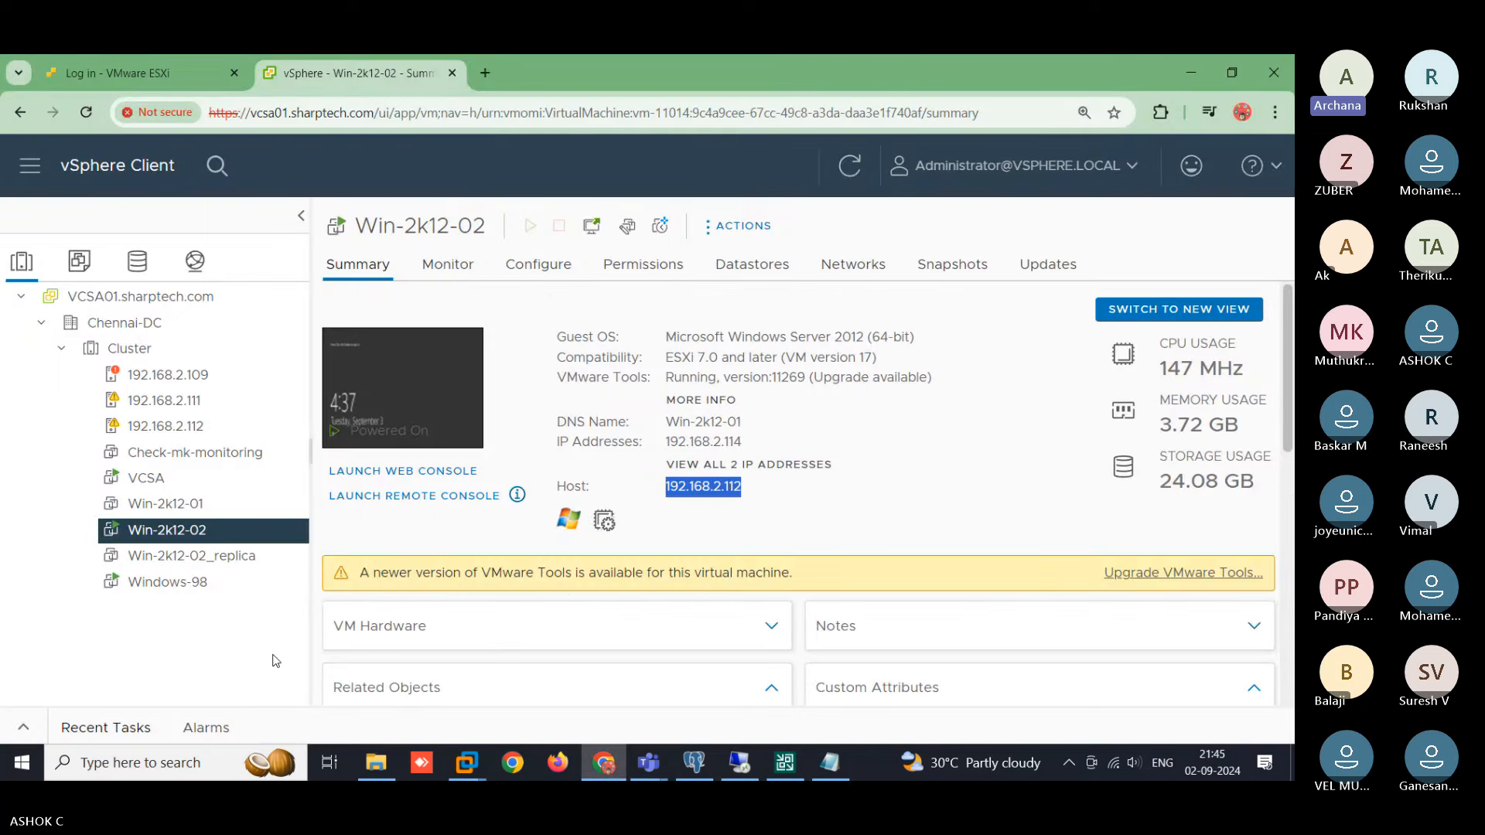
# - Compare Win-2k12-02 with Win-2k12-02_replica, confirming the powered-off replica sits on host 192.168.2.111
pyautogui.click(224, 556)
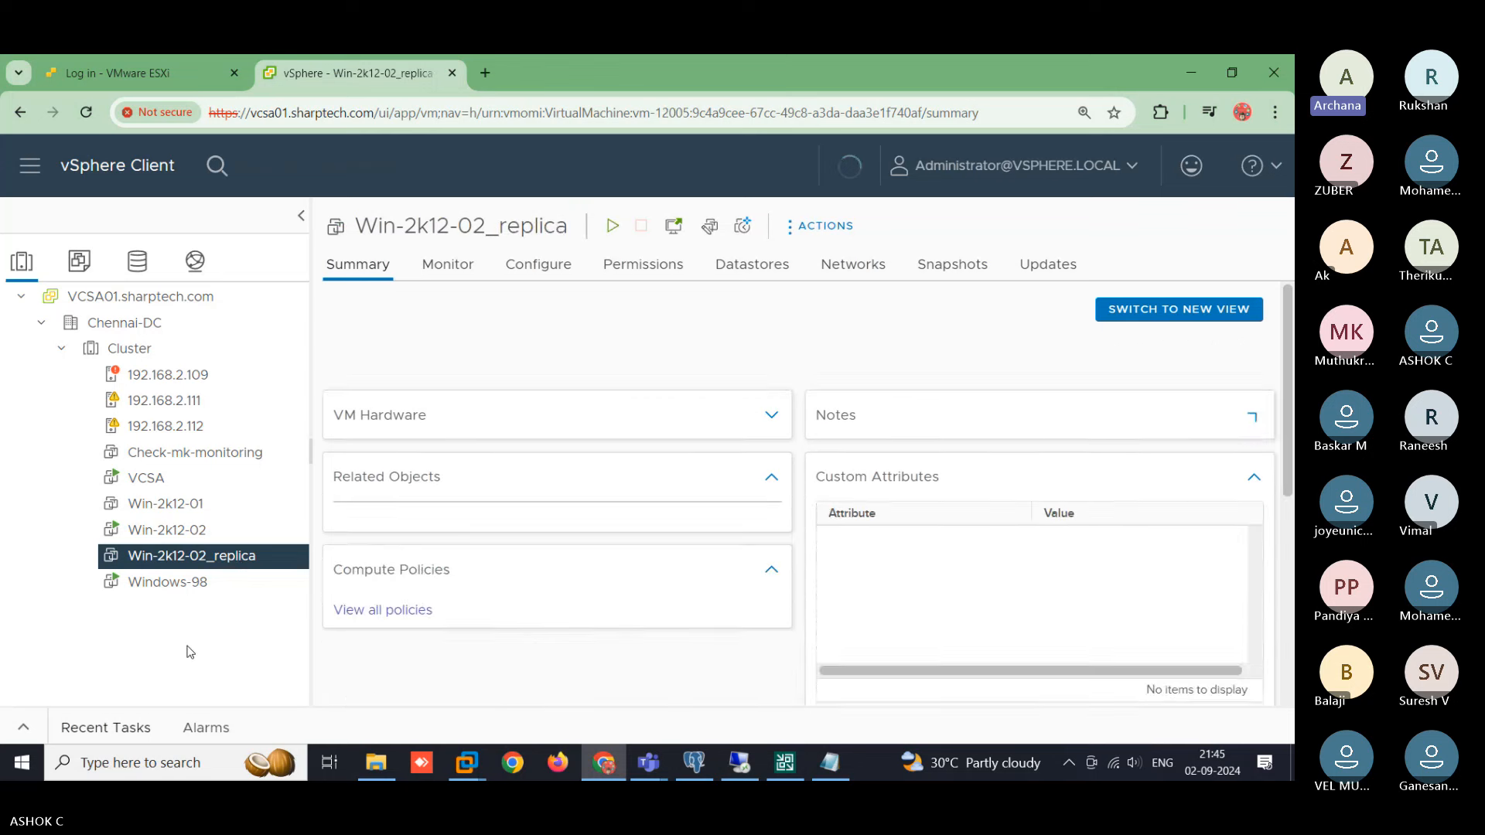
pyautogui.click(187, 531)
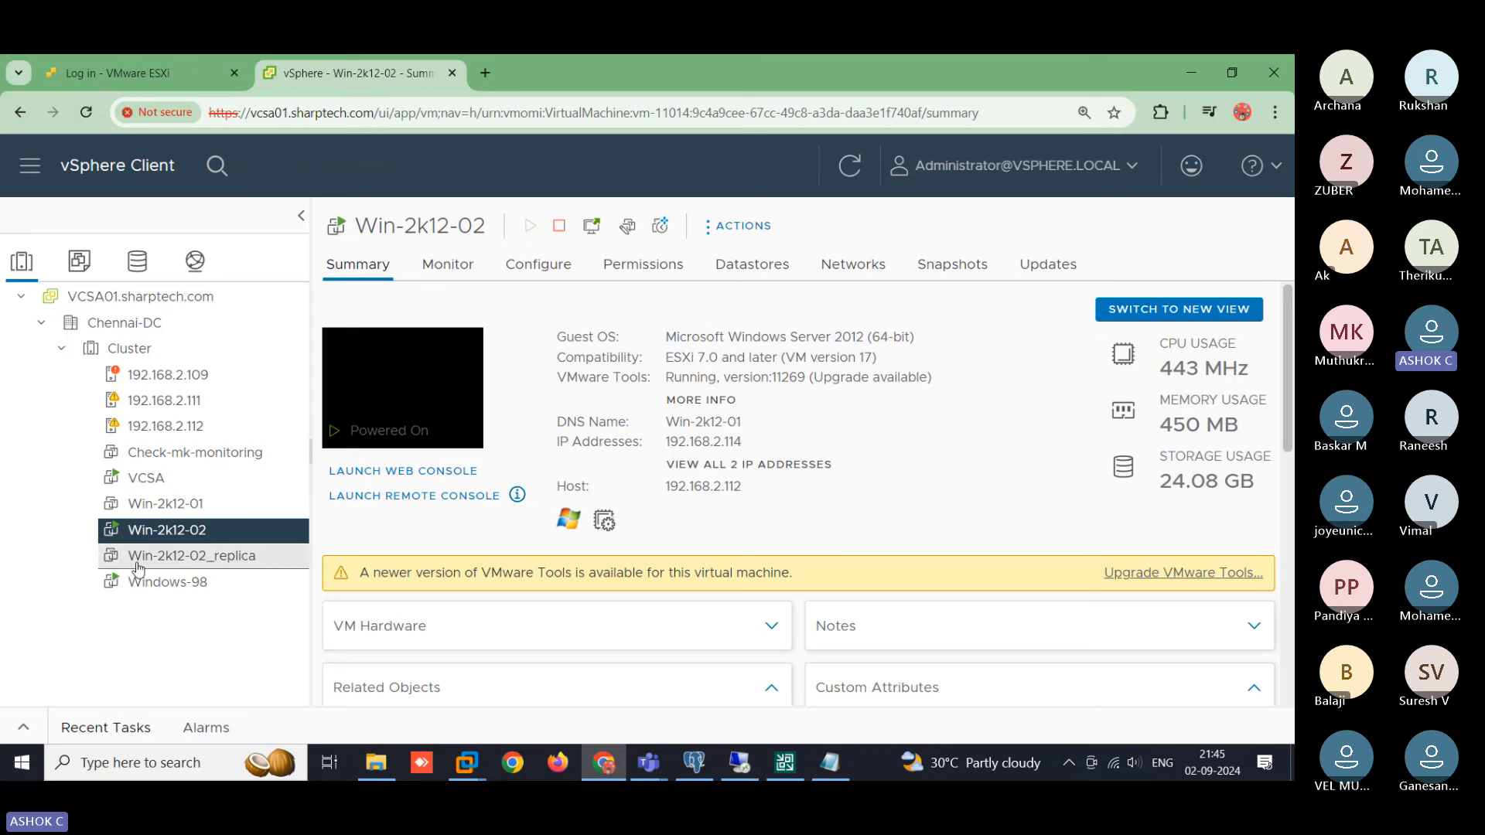
pyautogui.click(258, 556)
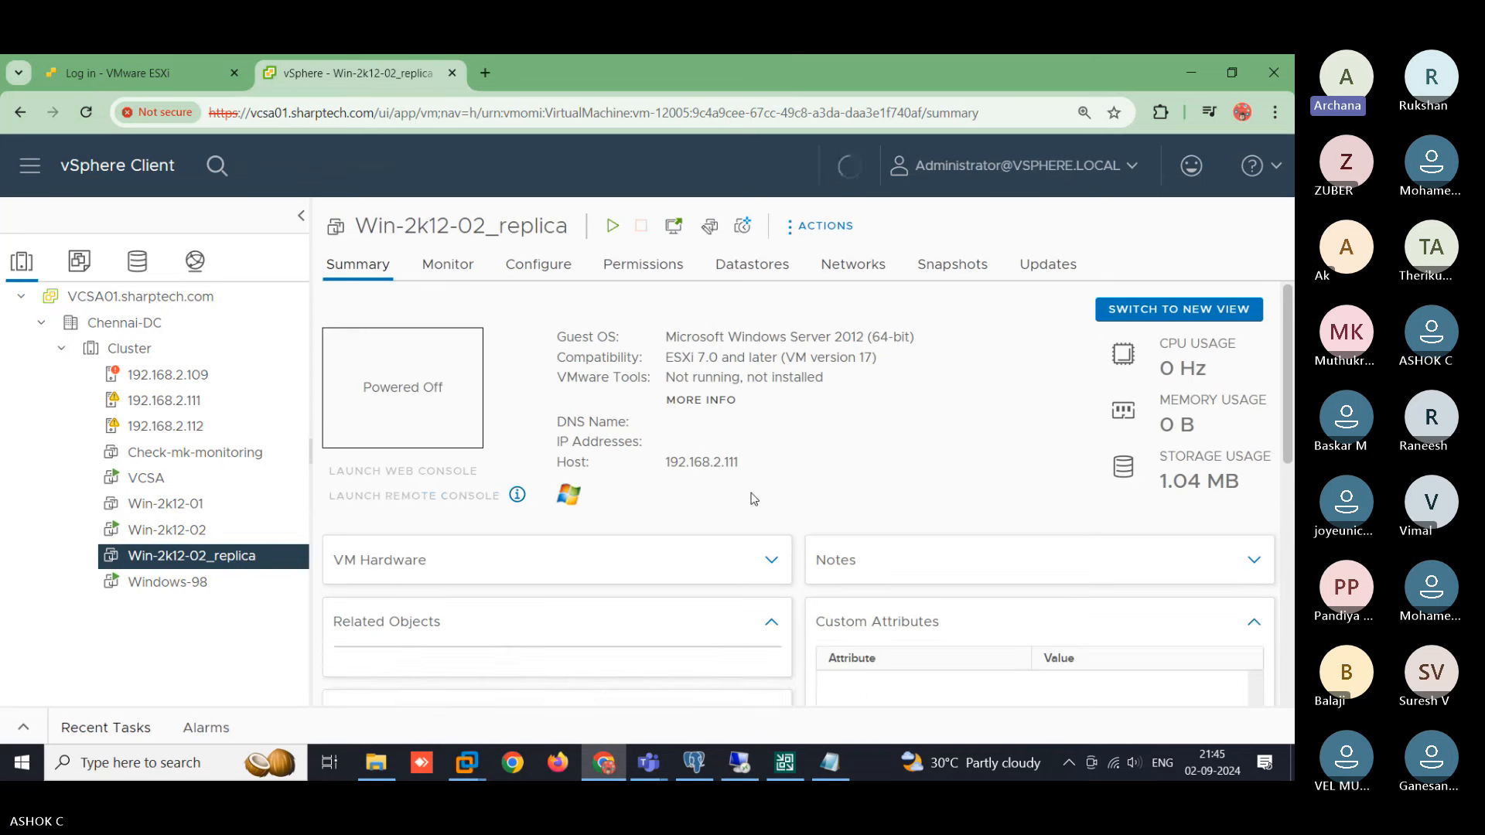
pyautogui.moveTo(737, 471); pyautogui.dragTo(663, 462)
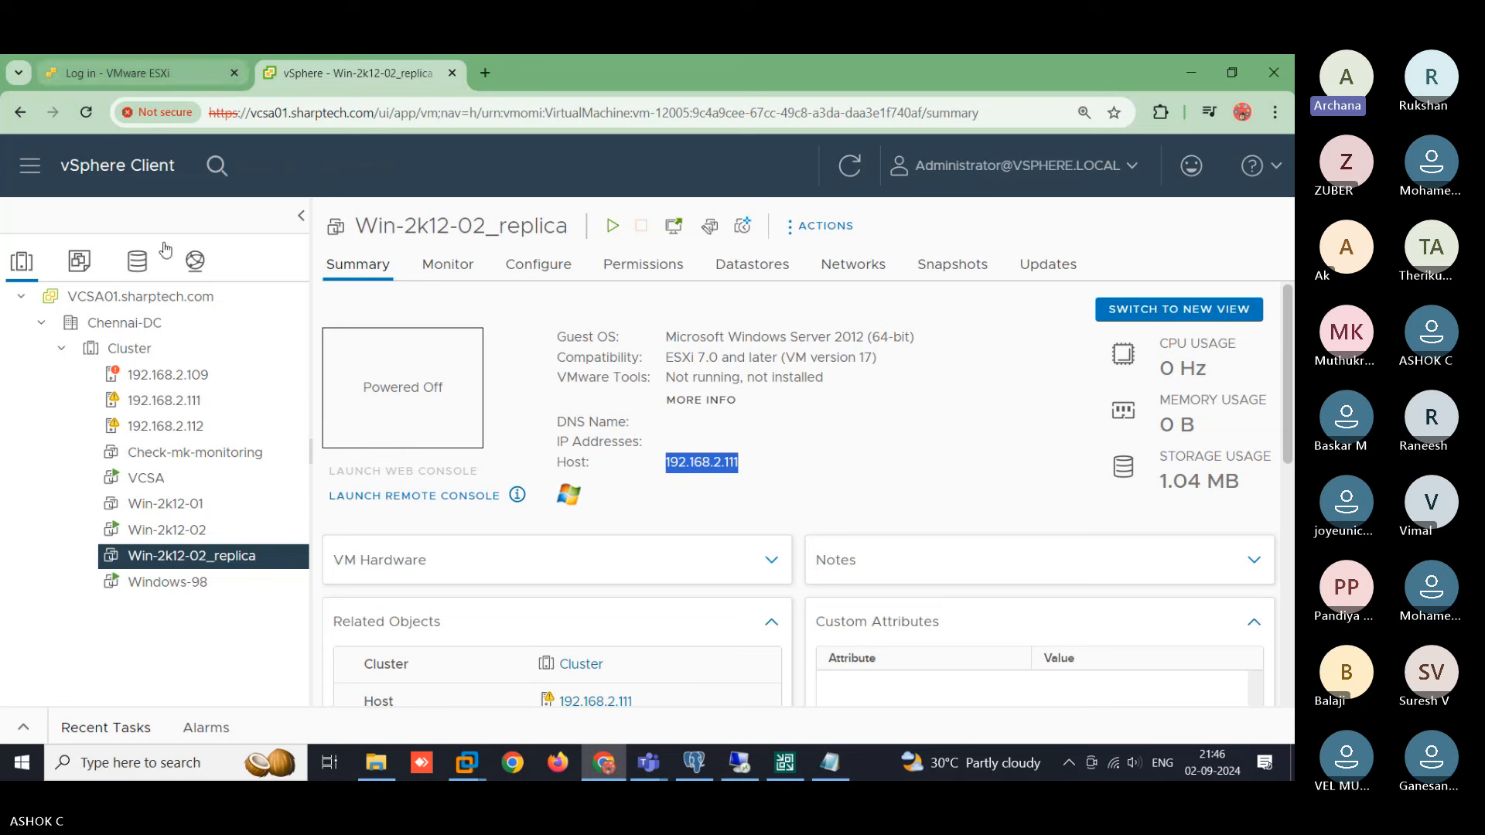
# - Open Manage Snapshots for Win-2k12-02_replica to see its Veeam Replica Working Snapshot
pyautogui.rightClick(193, 557)
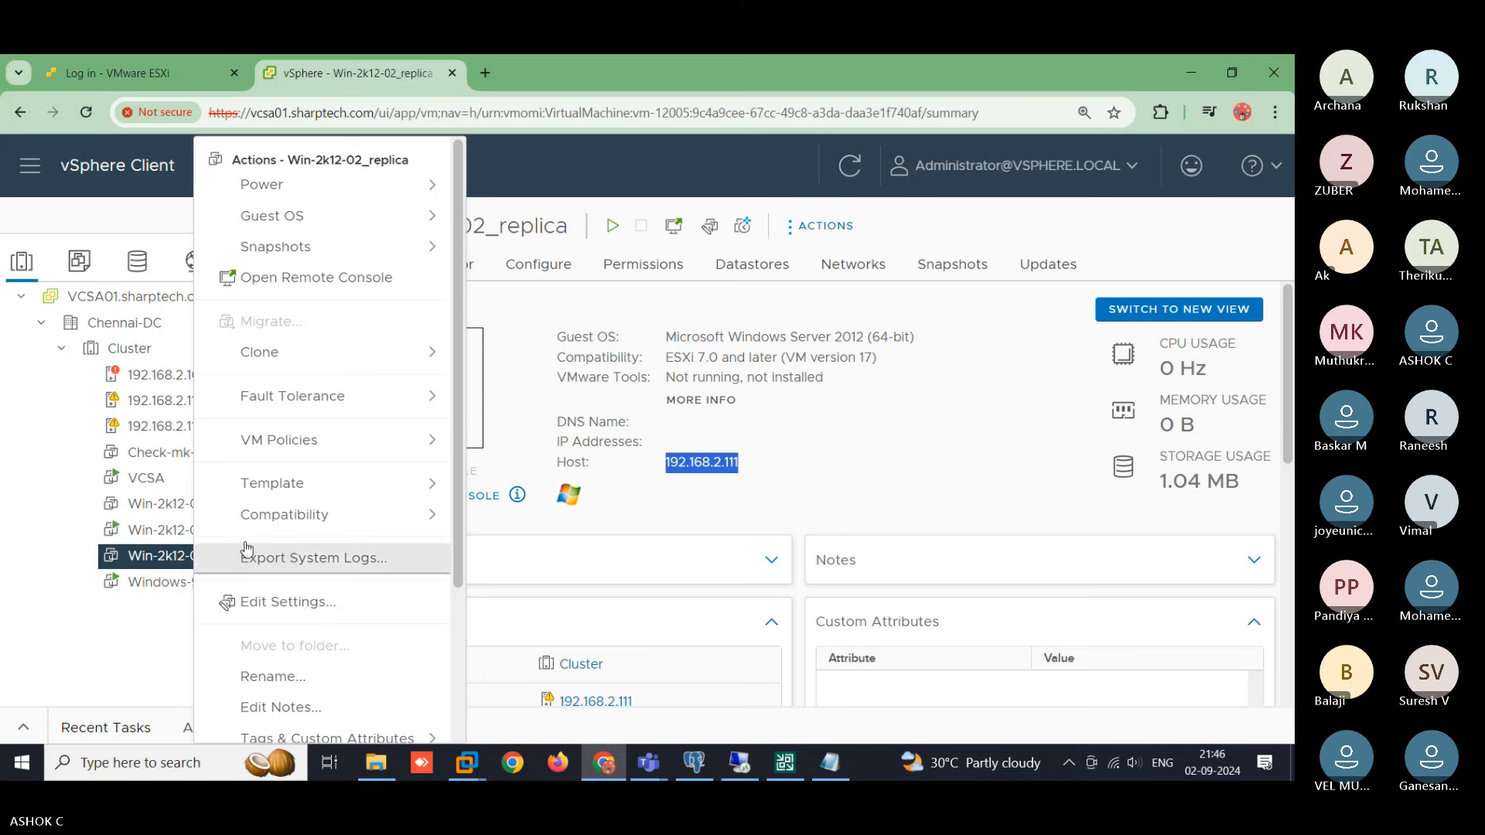
pyautogui.moveTo(330, 254)
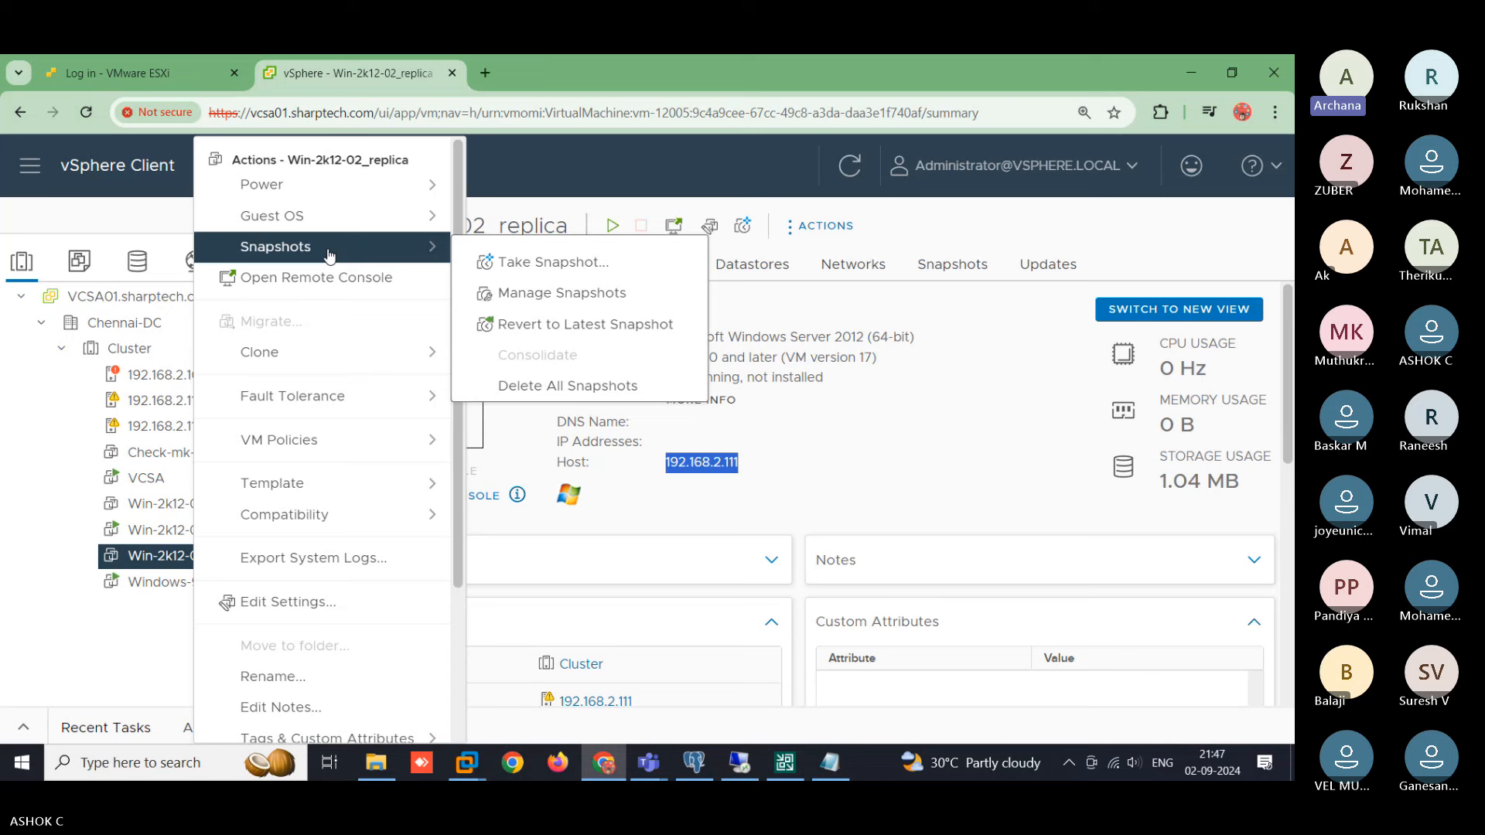
pyautogui.click(563, 293)
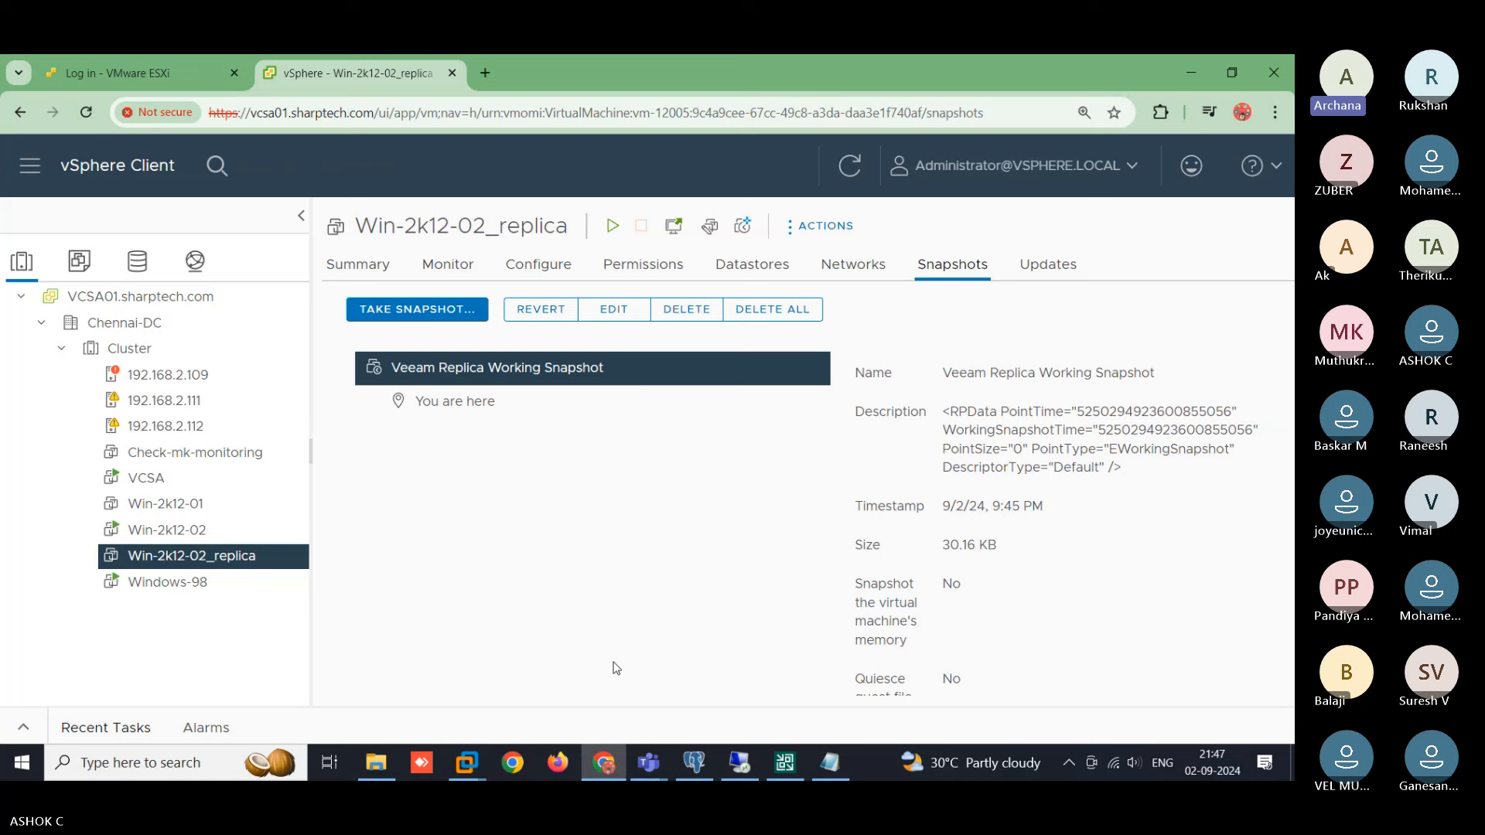
# - Check Win-2k12-02's Veeam Backup Temporary Snapshot, then return to the Veeam console
pyautogui.click(189, 541)
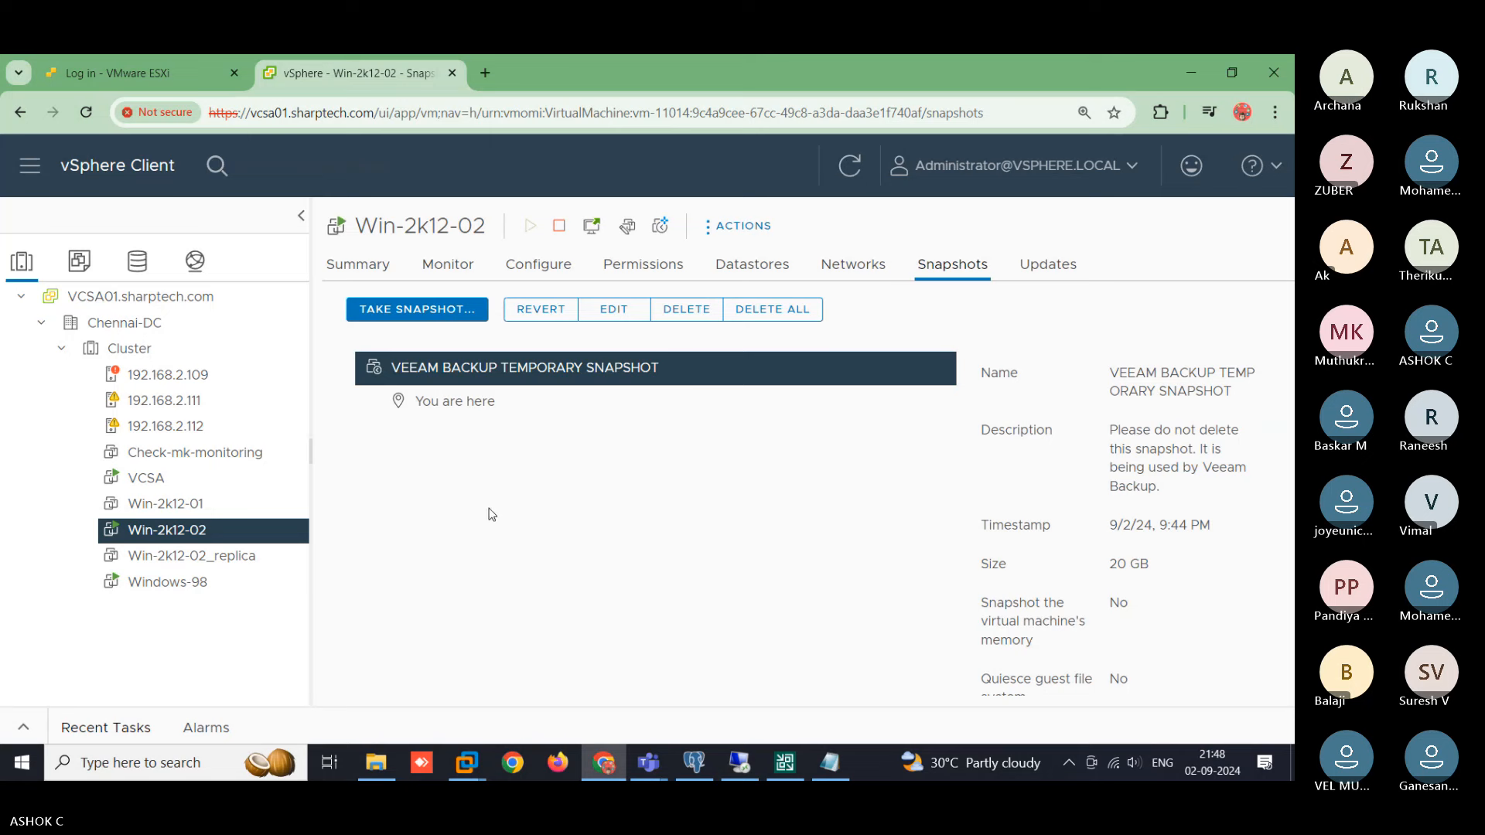
pyautogui.click(785, 763)
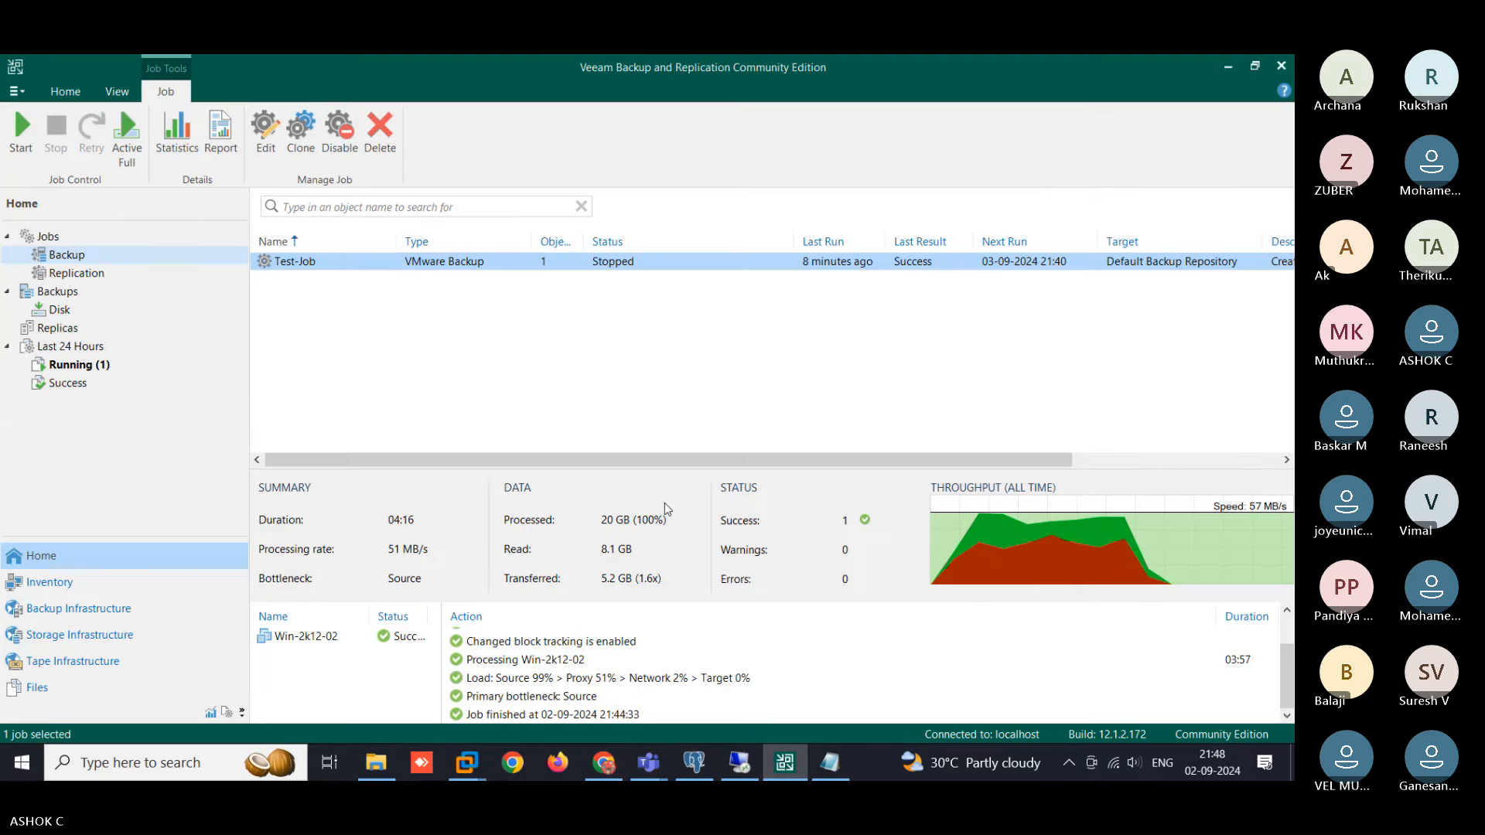
# - Open Test-Replica's progress details in the Replication jobs list and confirm it ended with Success
pyautogui.click(97, 277)
pyautogui.click(644, 263)
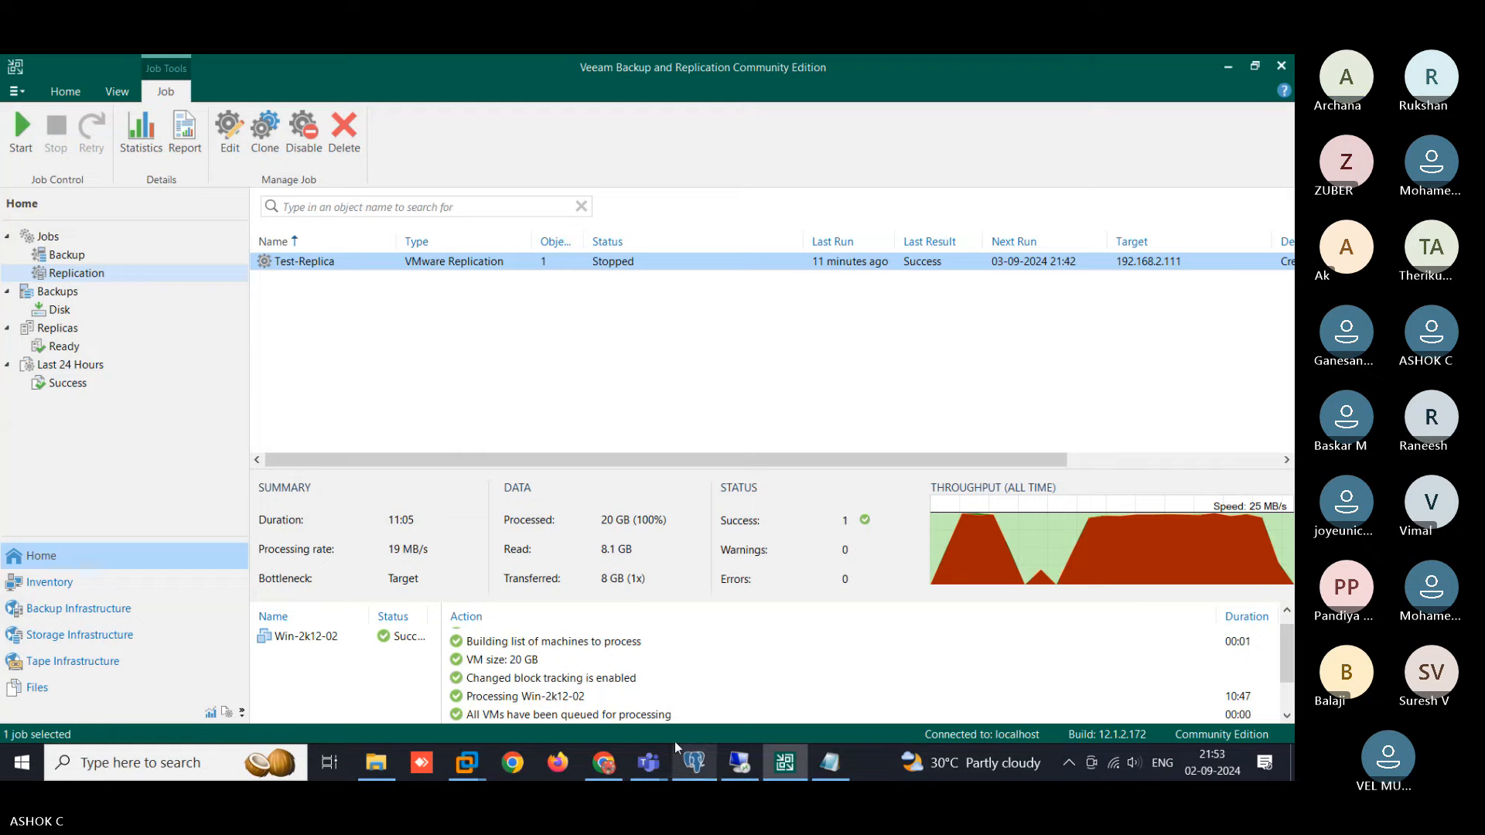
pyautogui.click(603, 763)
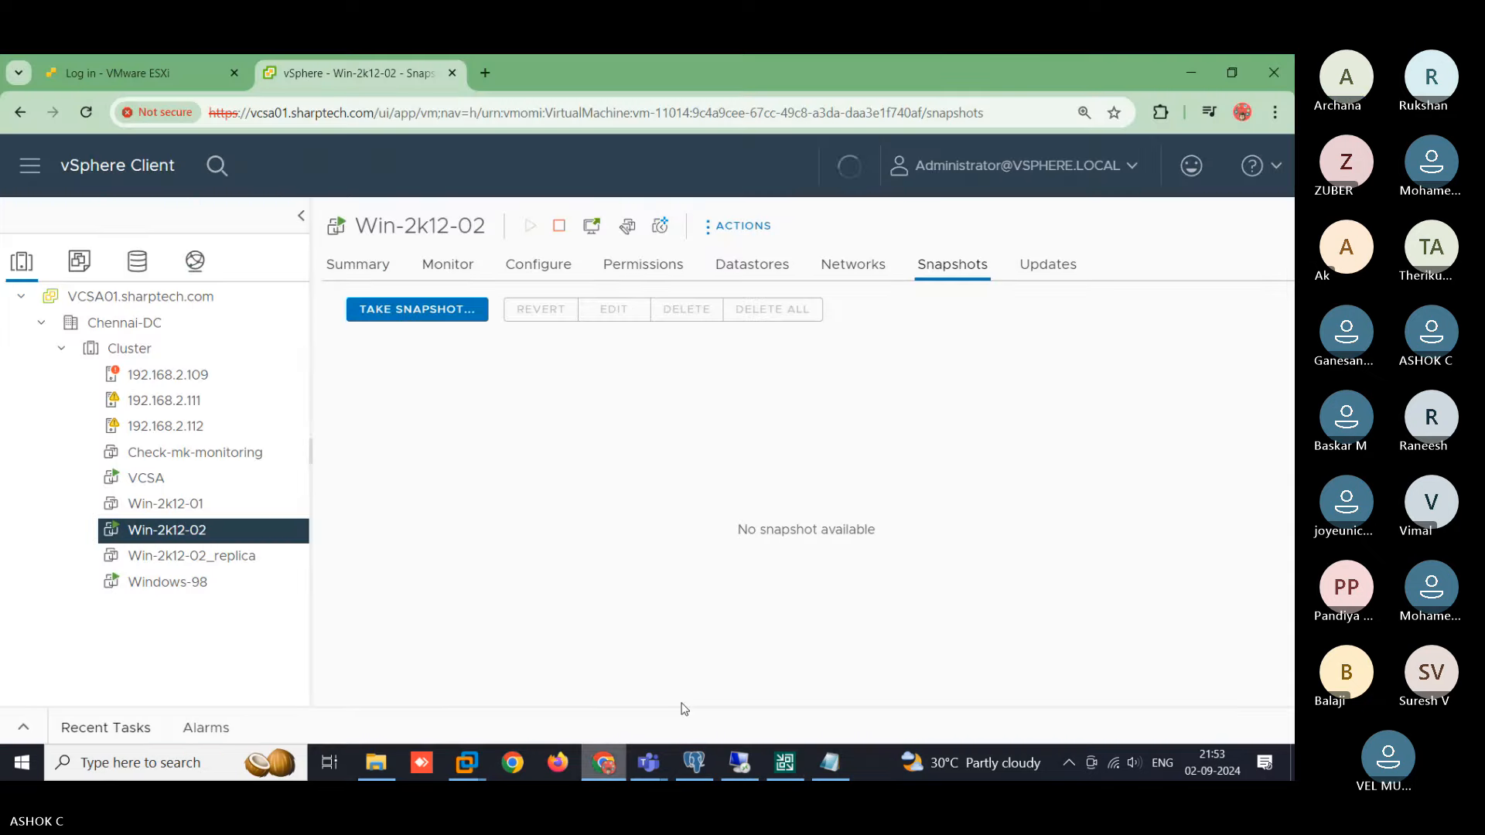
# - Compare the replica's restore-point snapshot with Win-2k12-02's empty snapshot list, then open its Monitor issues
pyautogui.click(207, 567)
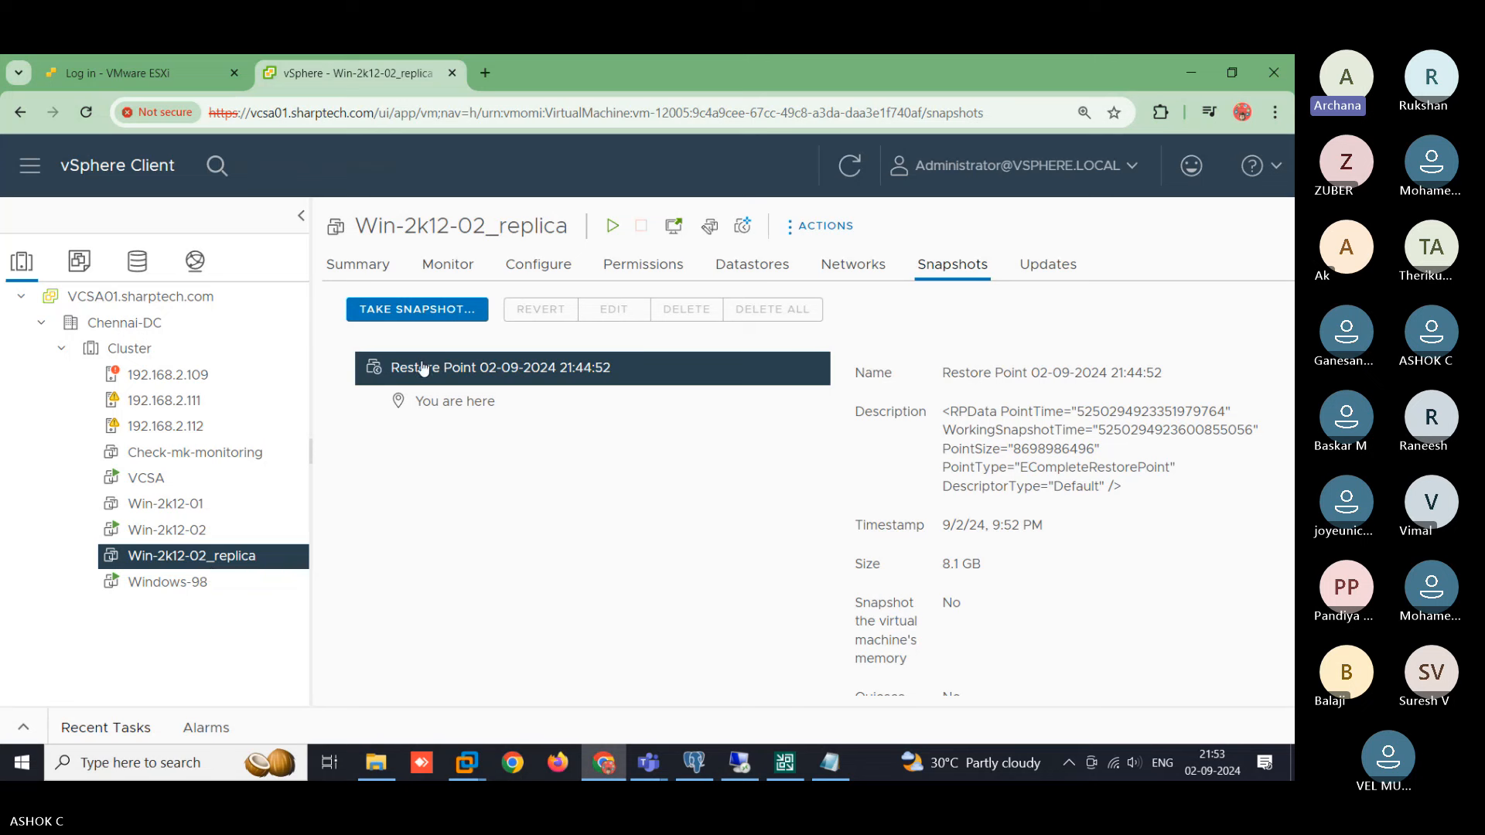
pyautogui.click(195, 532)
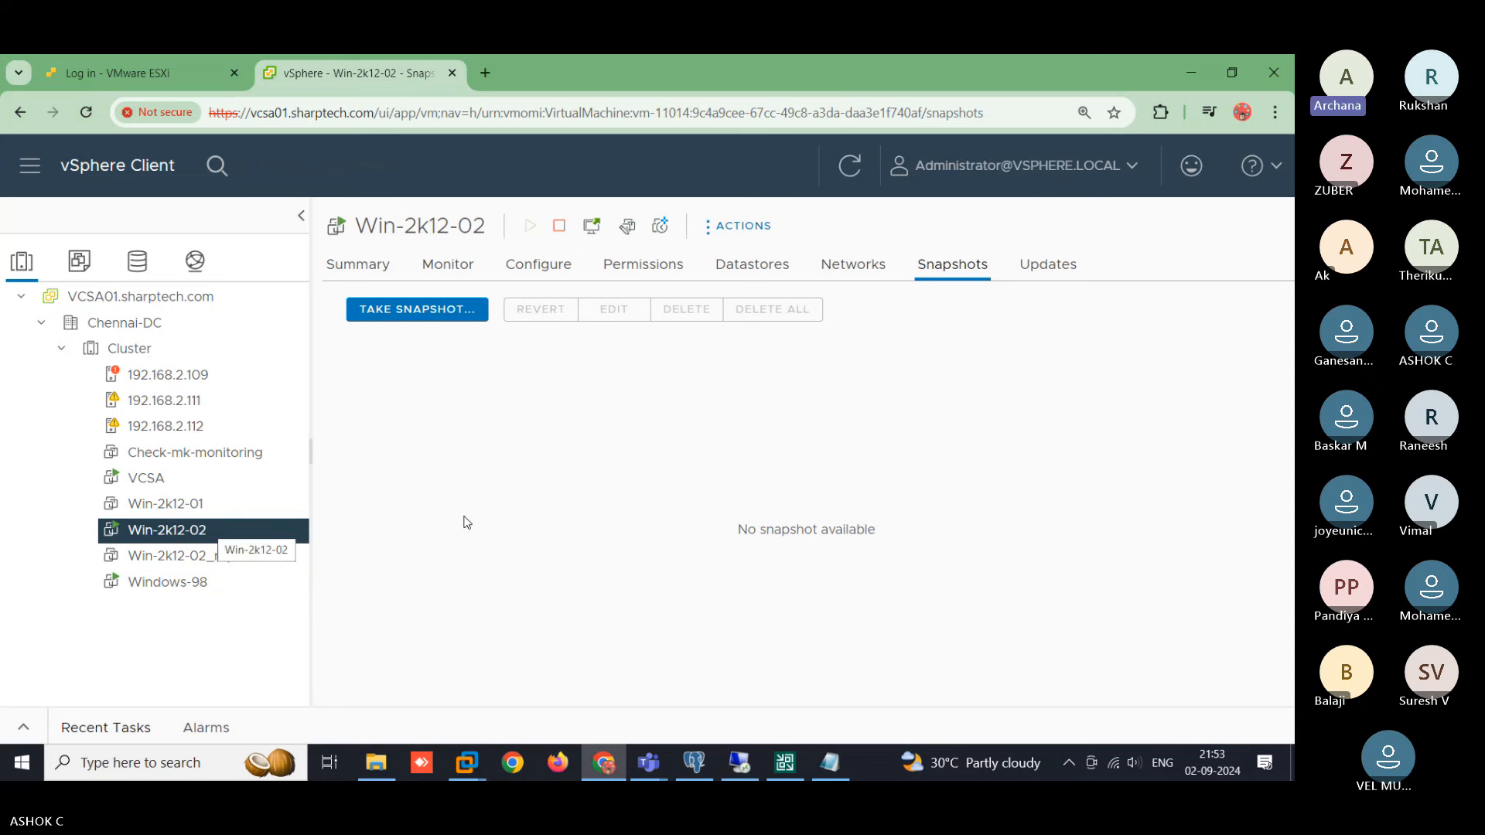
pyautogui.moveTo(736, 530); pyautogui.dragTo(926, 535)
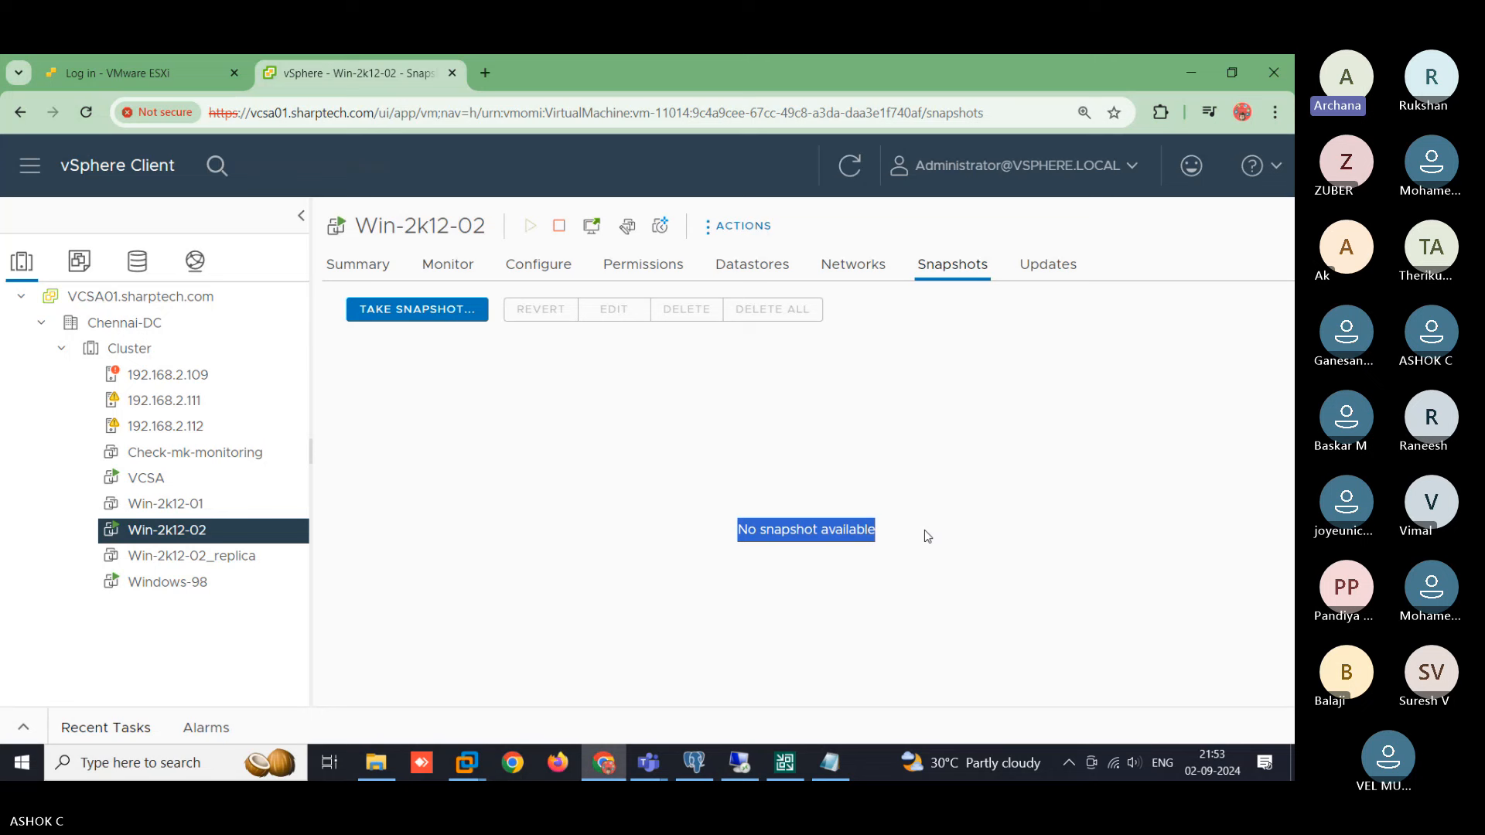
pyautogui.click(867, 403)
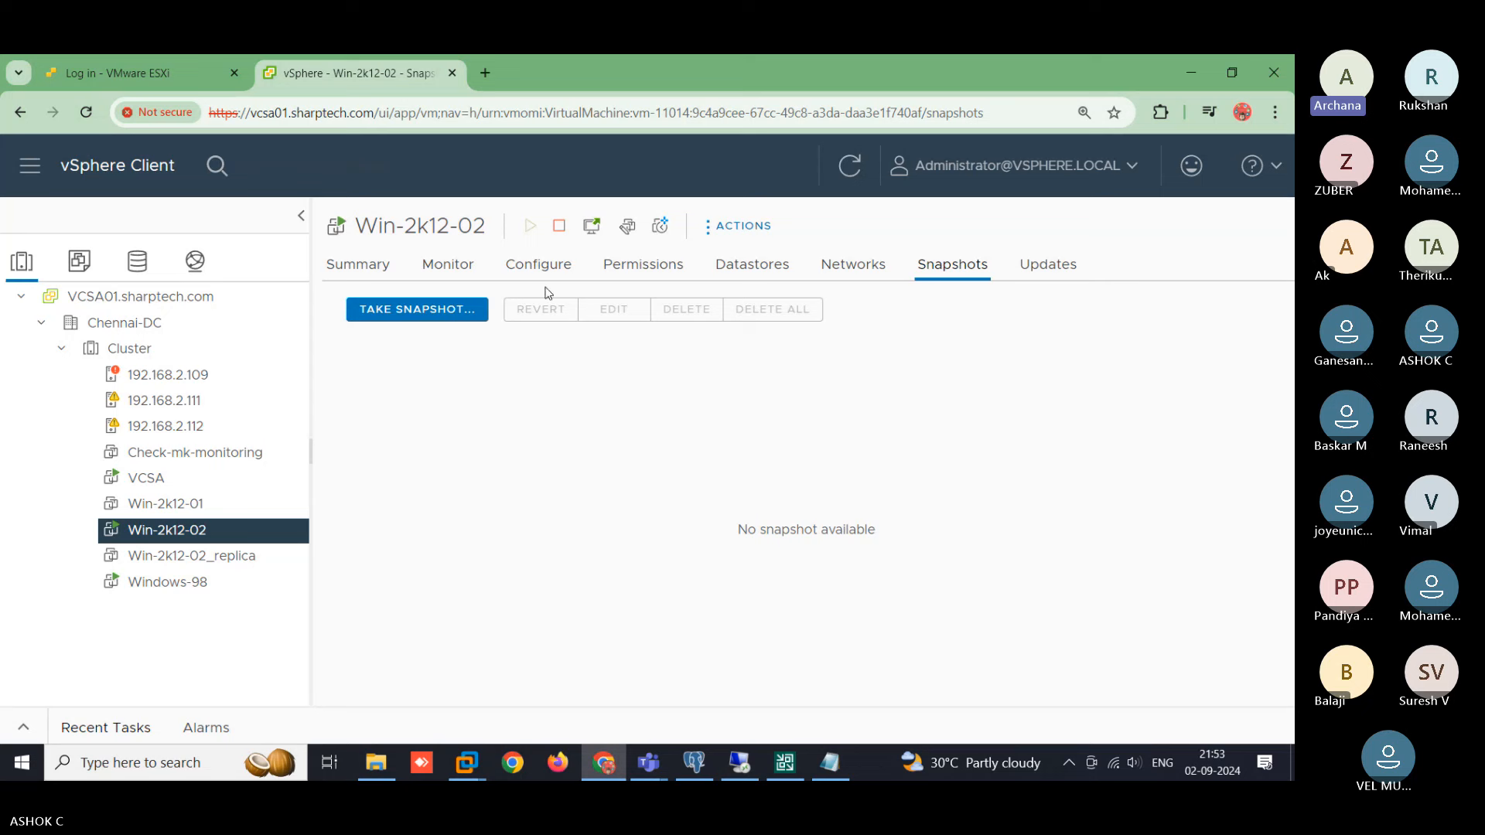
pyautogui.click(450, 266)
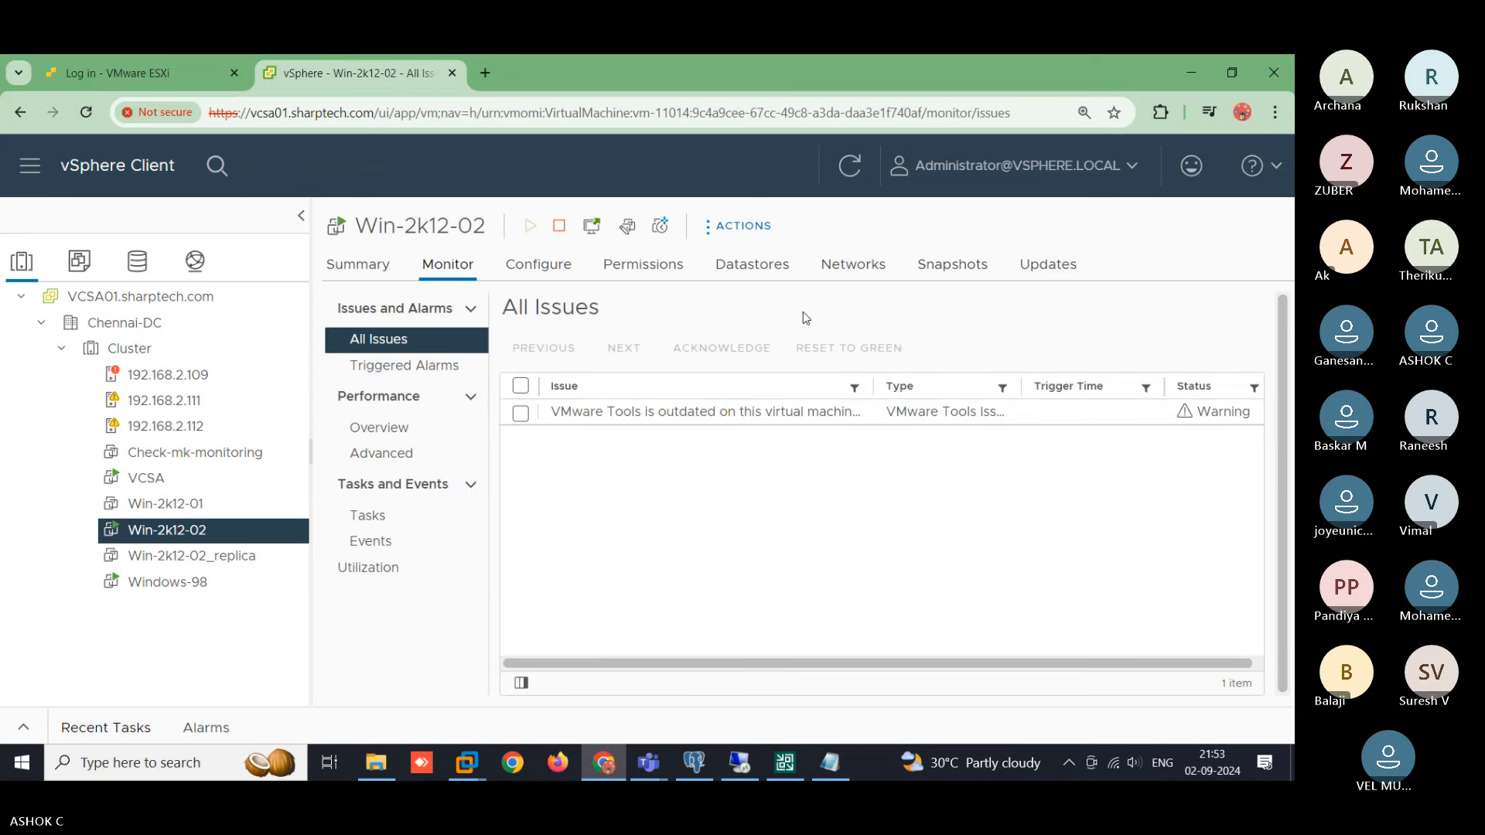
pyautogui.click(379, 515)
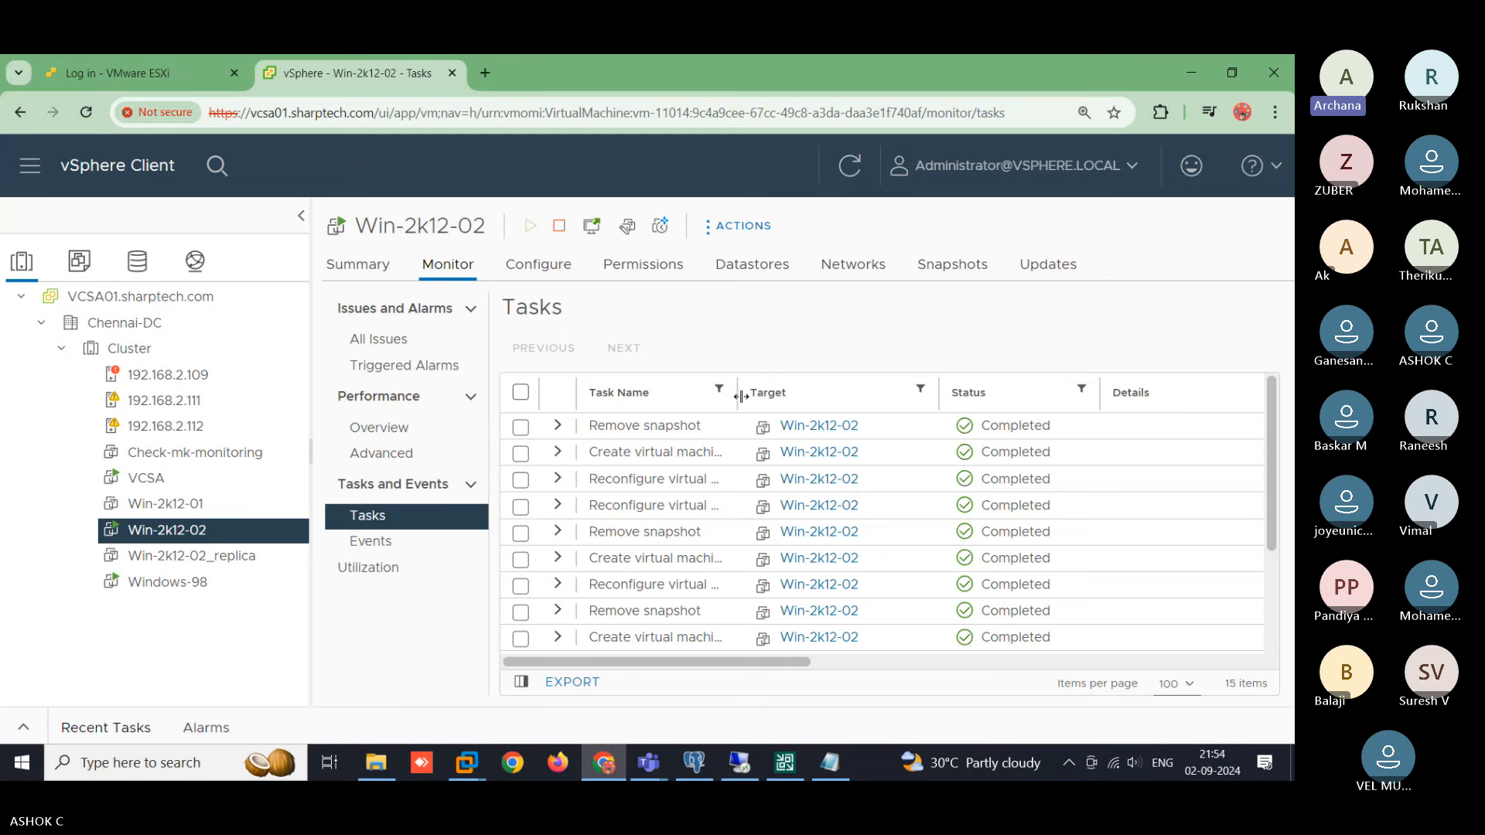
pyautogui.moveTo(740, 394); pyautogui.dragTo(900, 400)
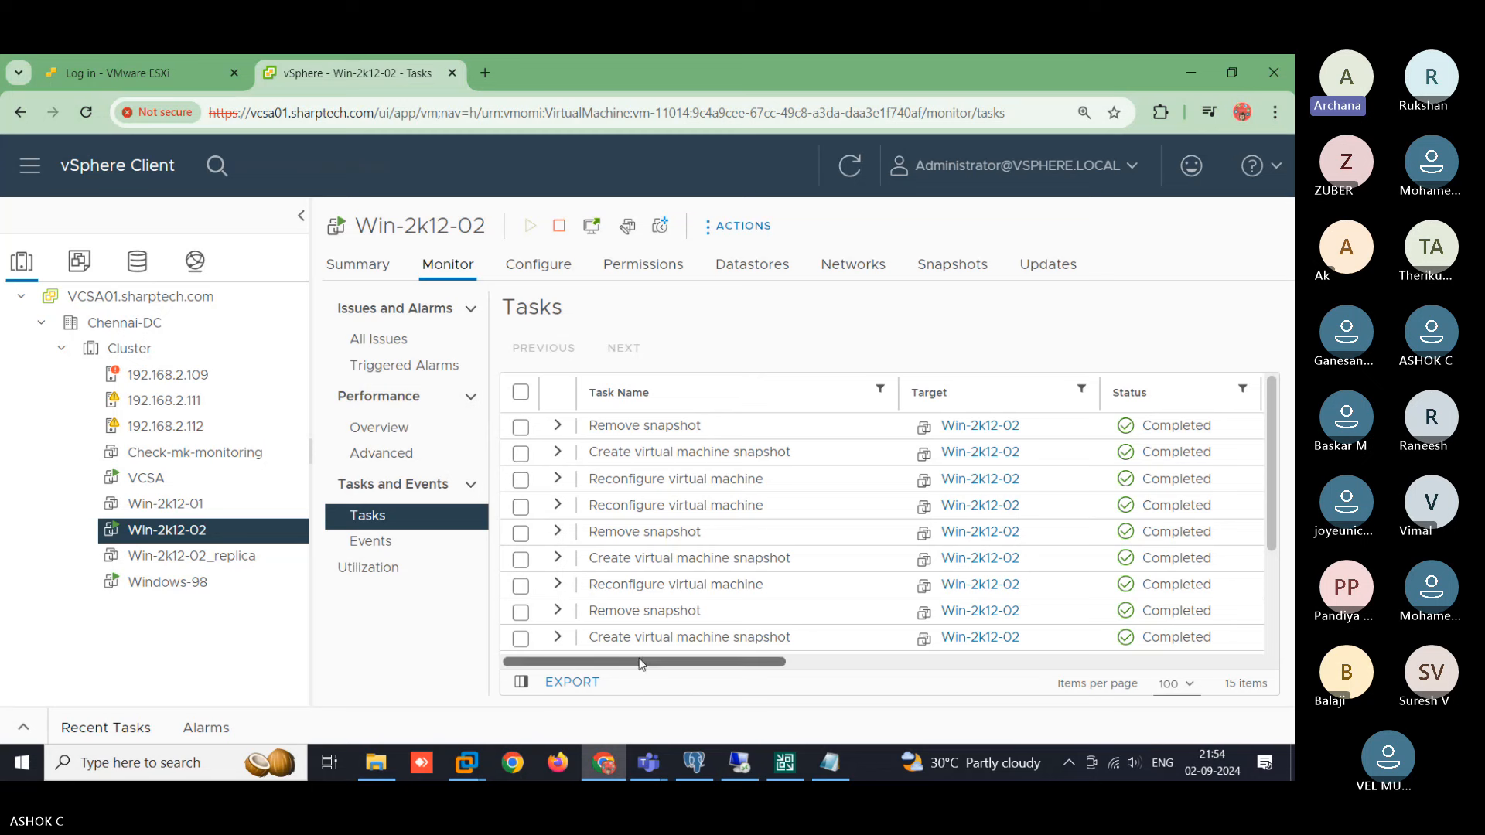
pyautogui.scroll(-2, 760, 646)
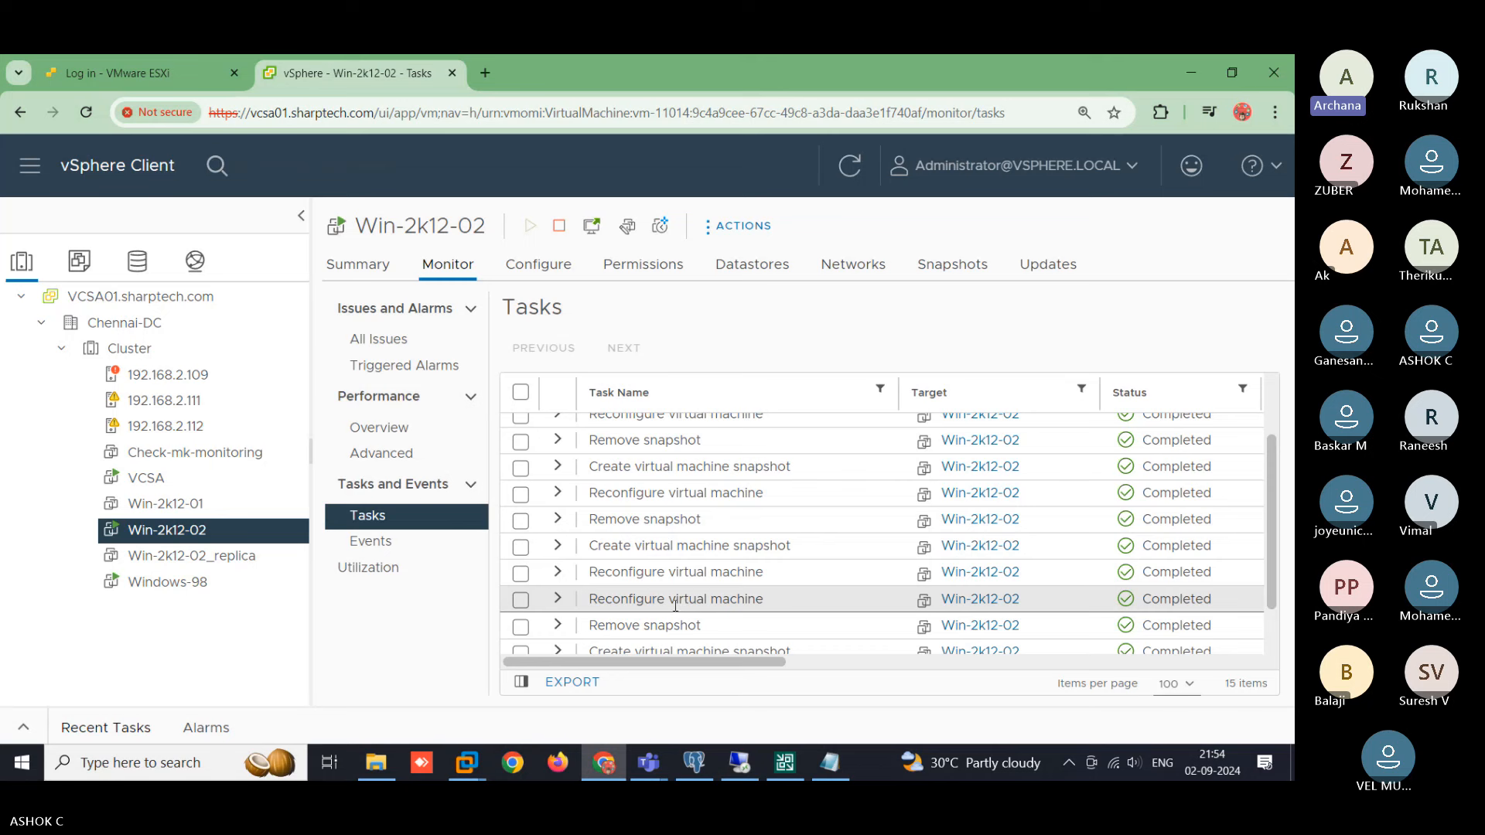
pyautogui.scroll(2, 644, 601)
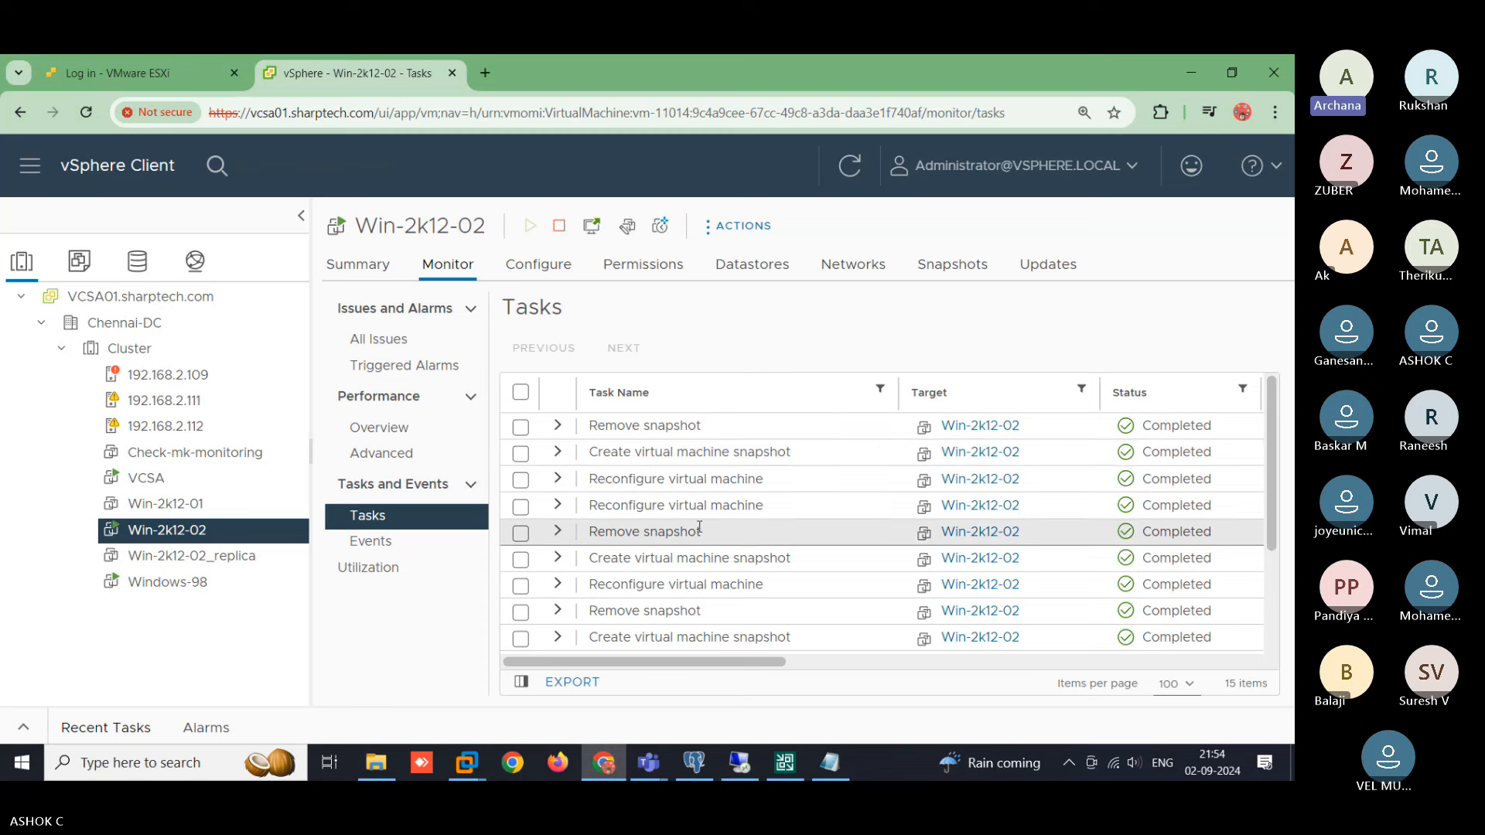
pyautogui.scroll(-2, 699, 527)
pyautogui.scroll(-2, 699, 526)
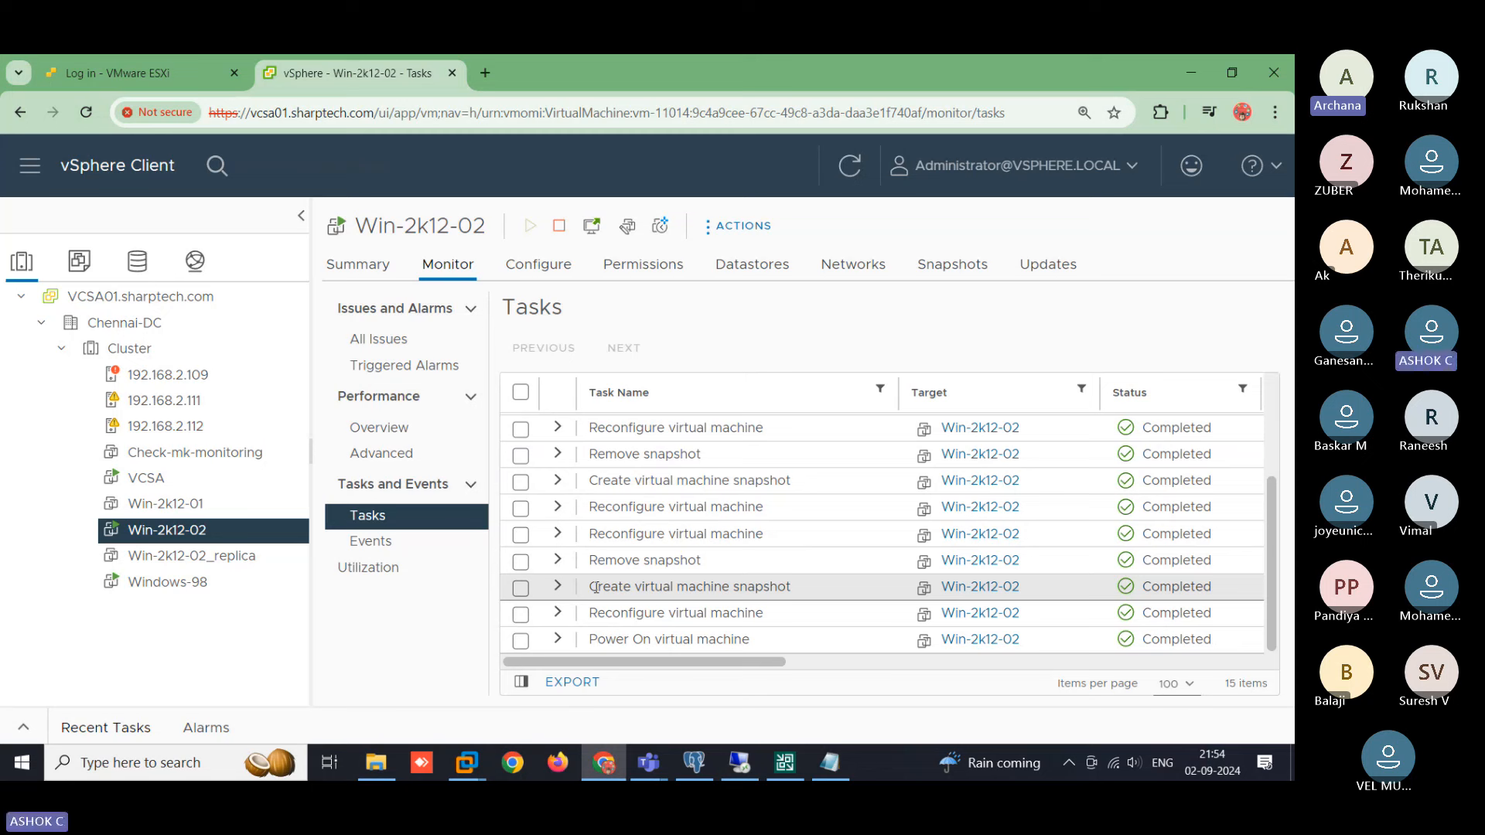
pyautogui.scroll(3, 627, 601)
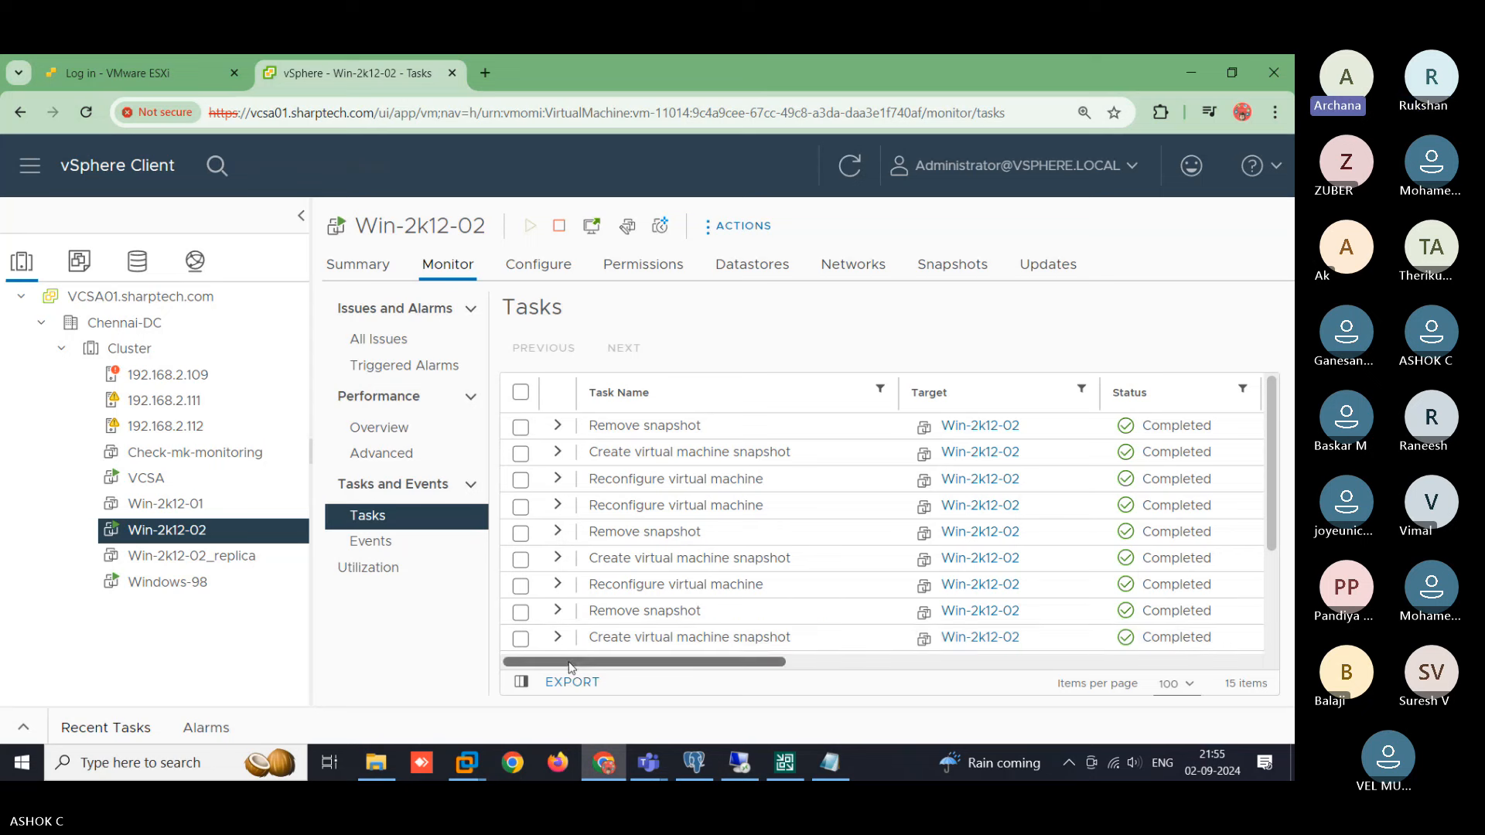
# - Scroll the Tasks table and drag the Start Time column wider so full timestamps show
pyautogui.moveTo(572, 663); pyautogui.dragTo(499, 639)
pyautogui.moveTo(672, 665); pyautogui.dragTo(743, 671)
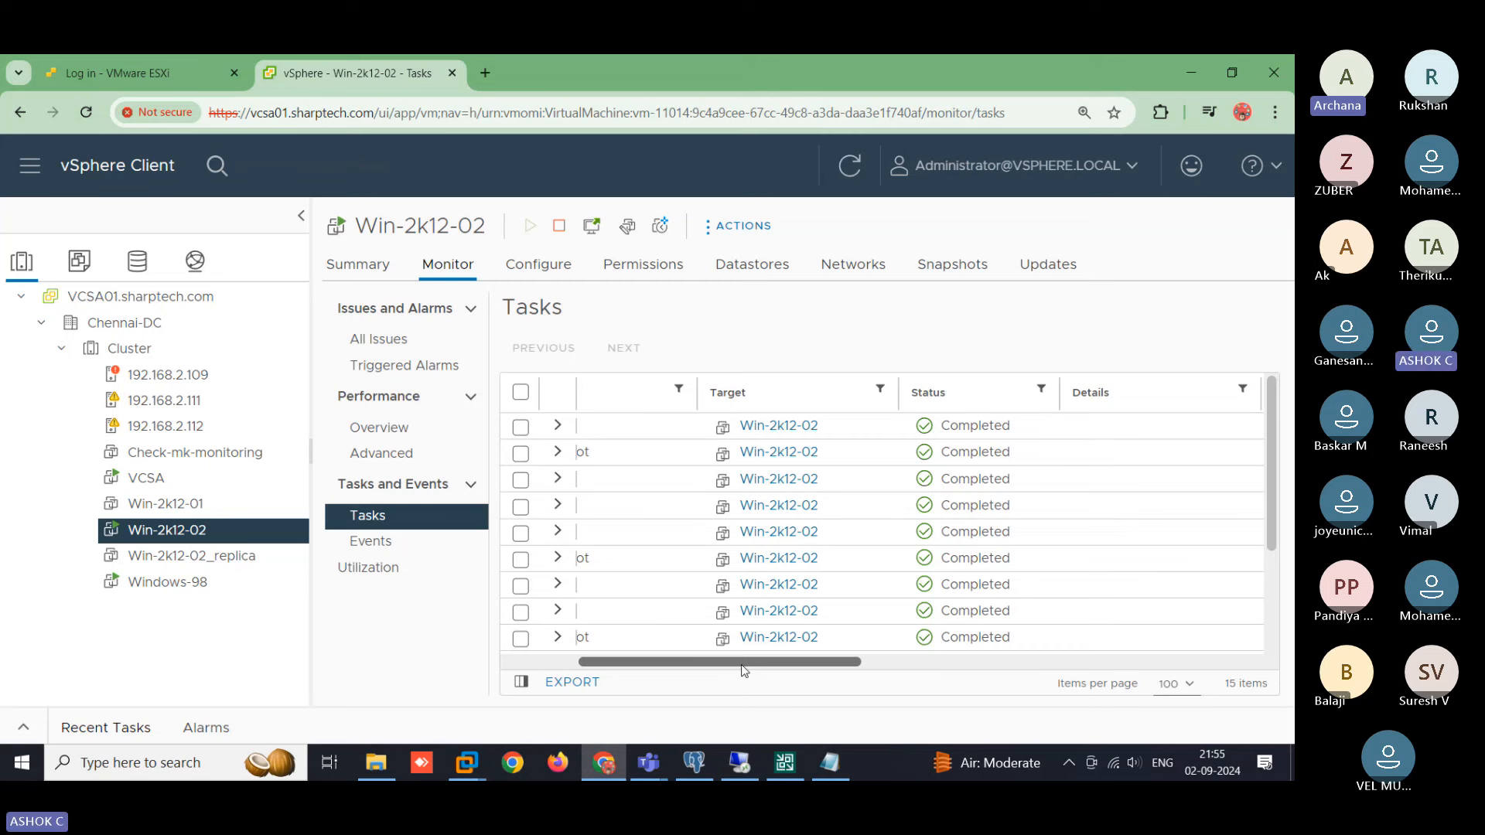
pyautogui.moveTo(744, 671); pyautogui.dragTo(757, 669)
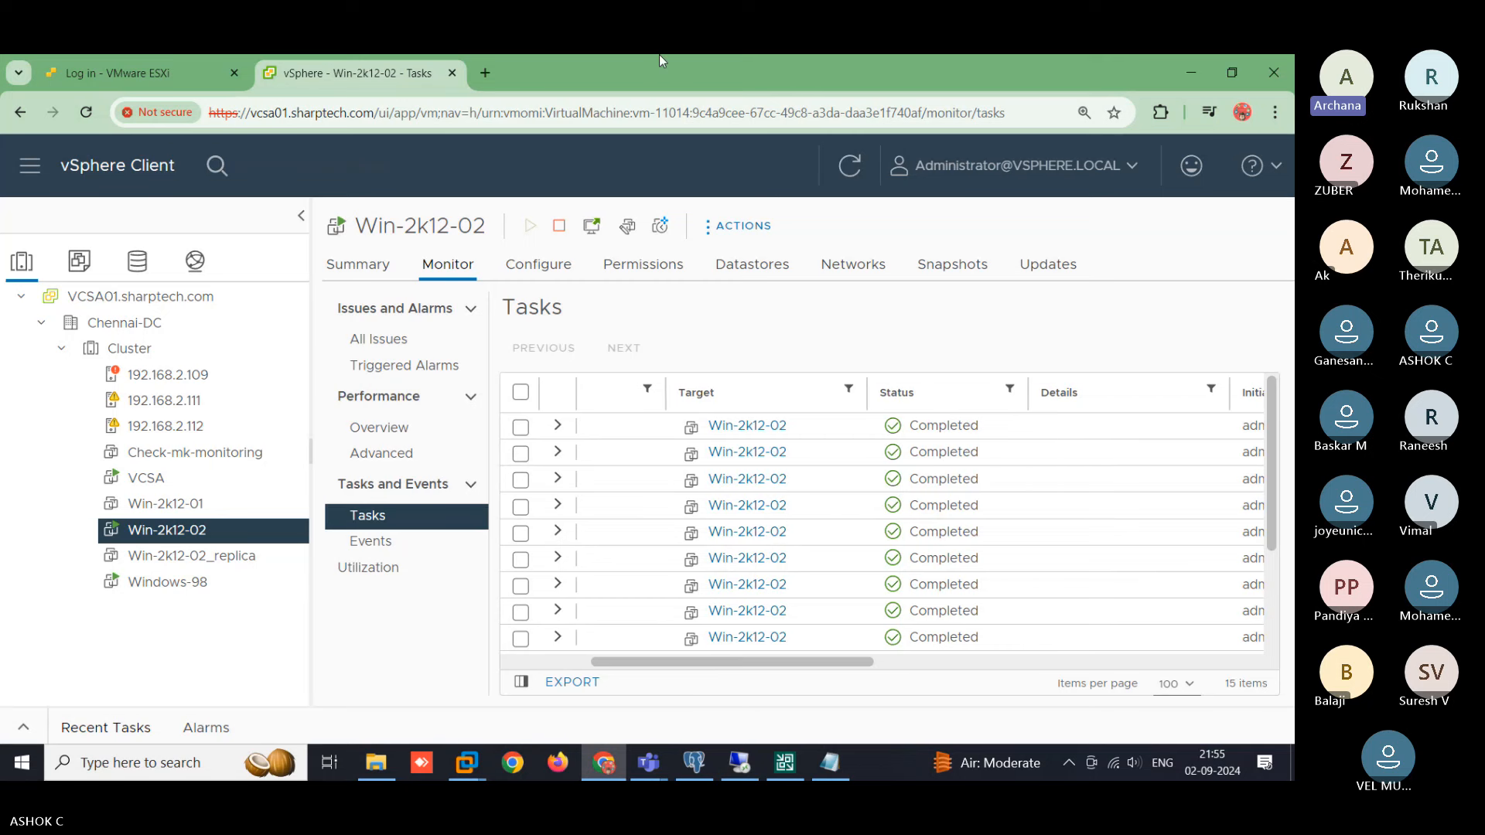
pyautogui.moveTo(741, 665); pyautogui.dragTo(966, 720)
pyautogui.hscroll(-1, 956, 588)
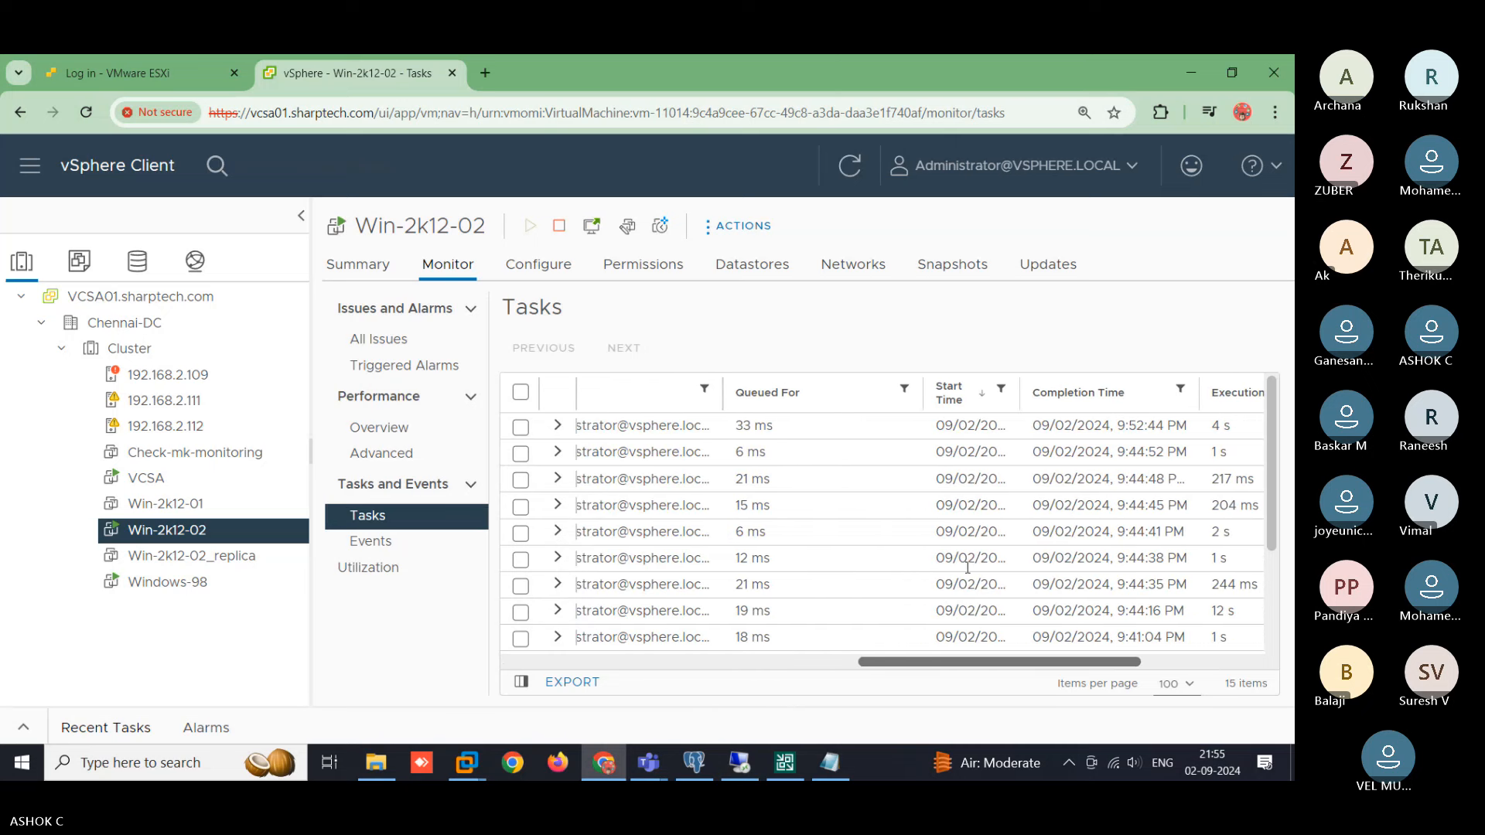
pyautogui.moveTo(1021, 393); pyautogui.dragTo(1131, 394)
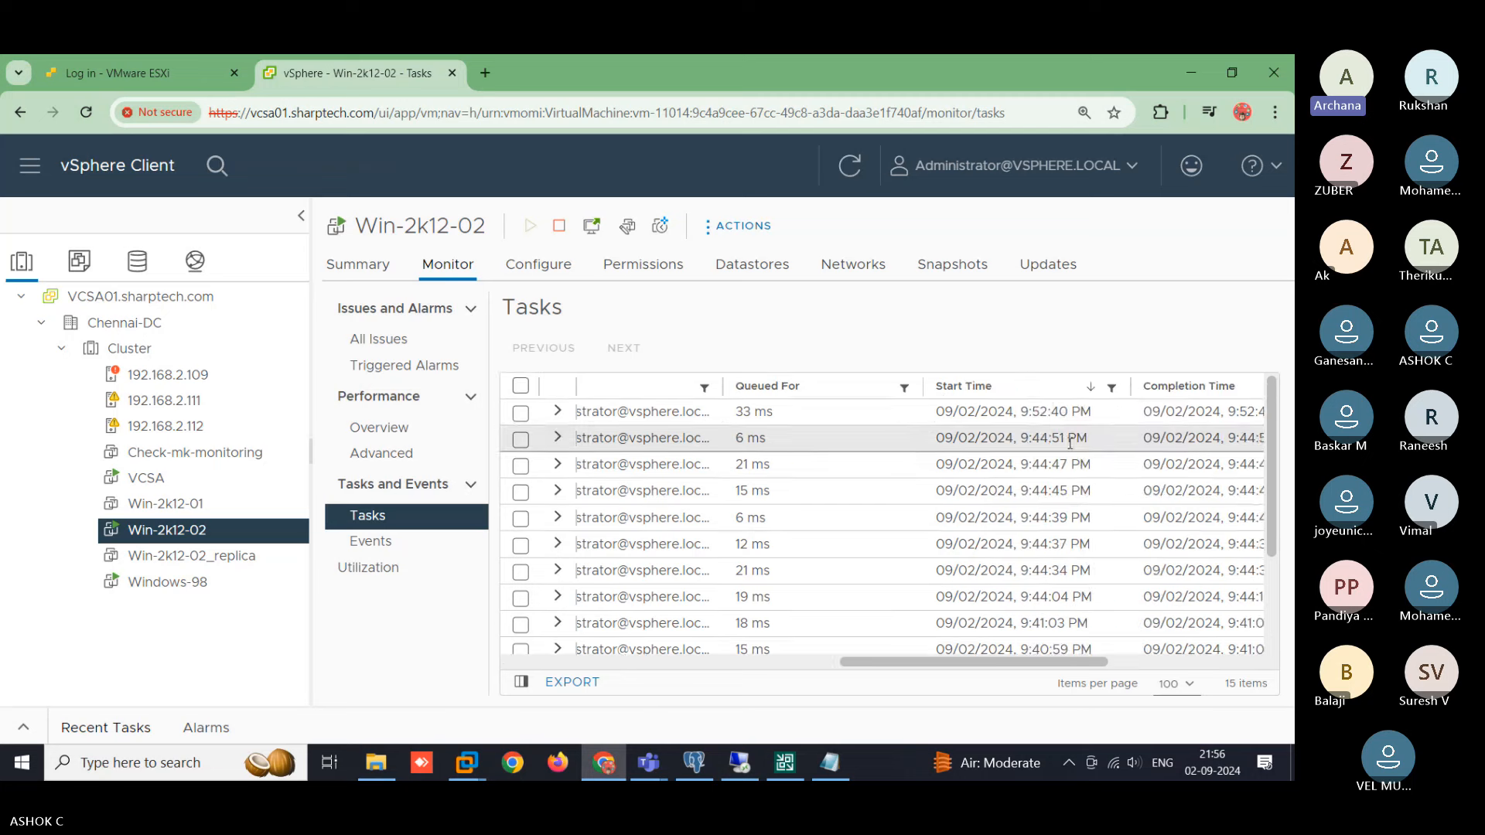
pyautogui.moveTo(992, 665); pyautogui.dragTo(343, 689)
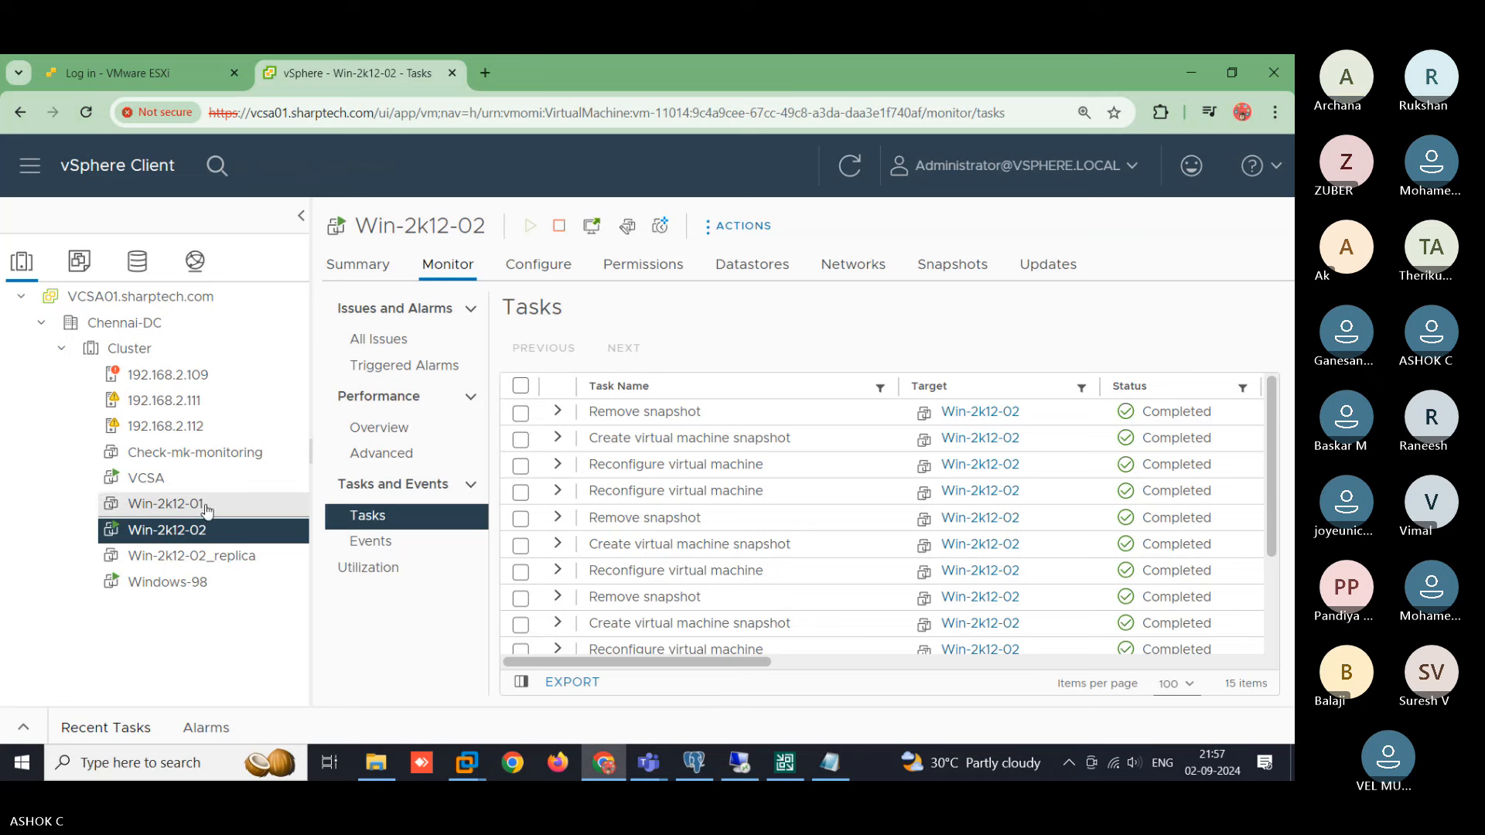
pyautogui.rightClick(188, 535)
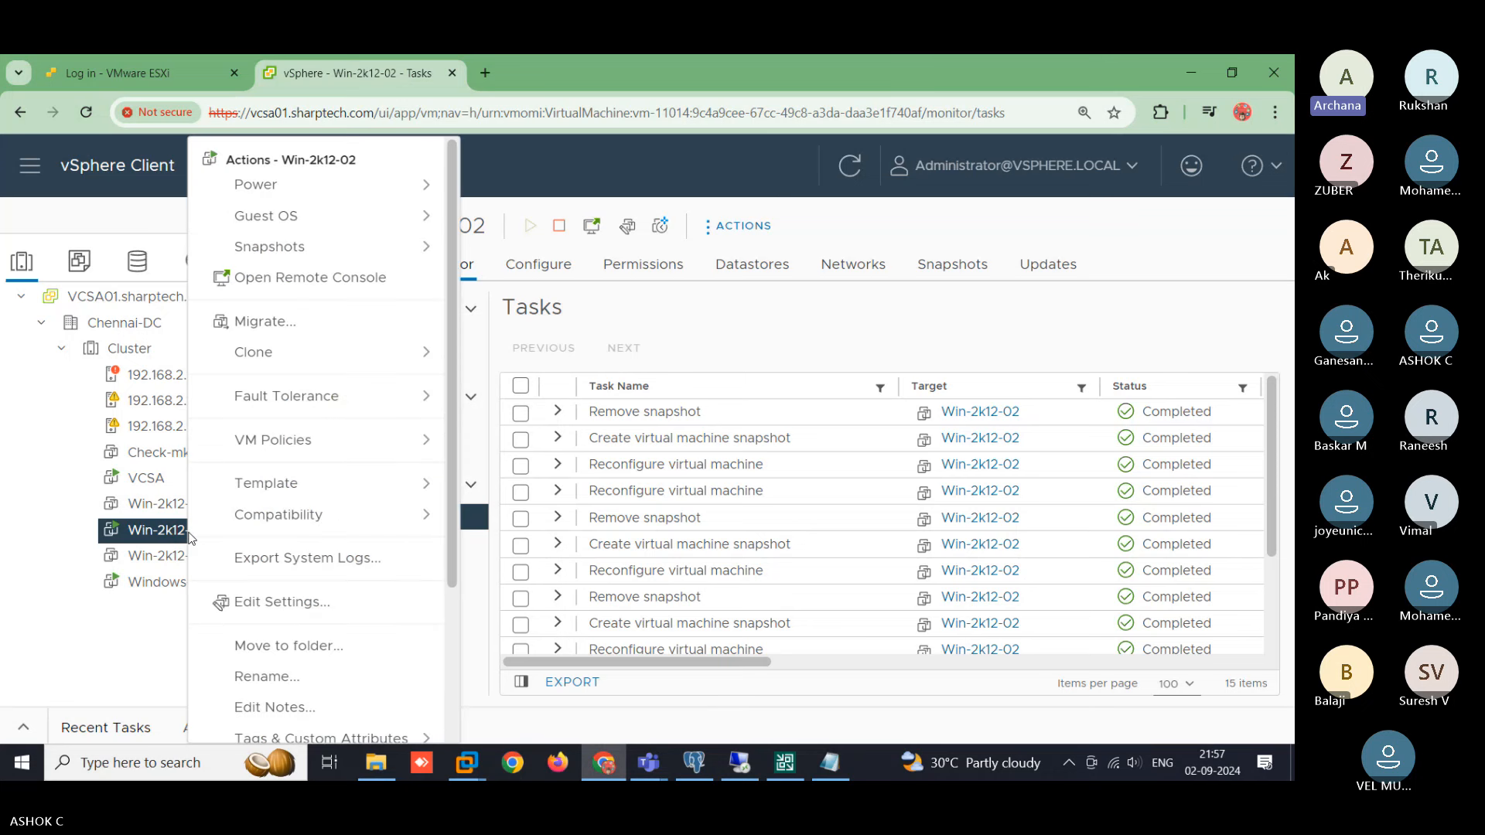
pyautogui.click(83, 646)
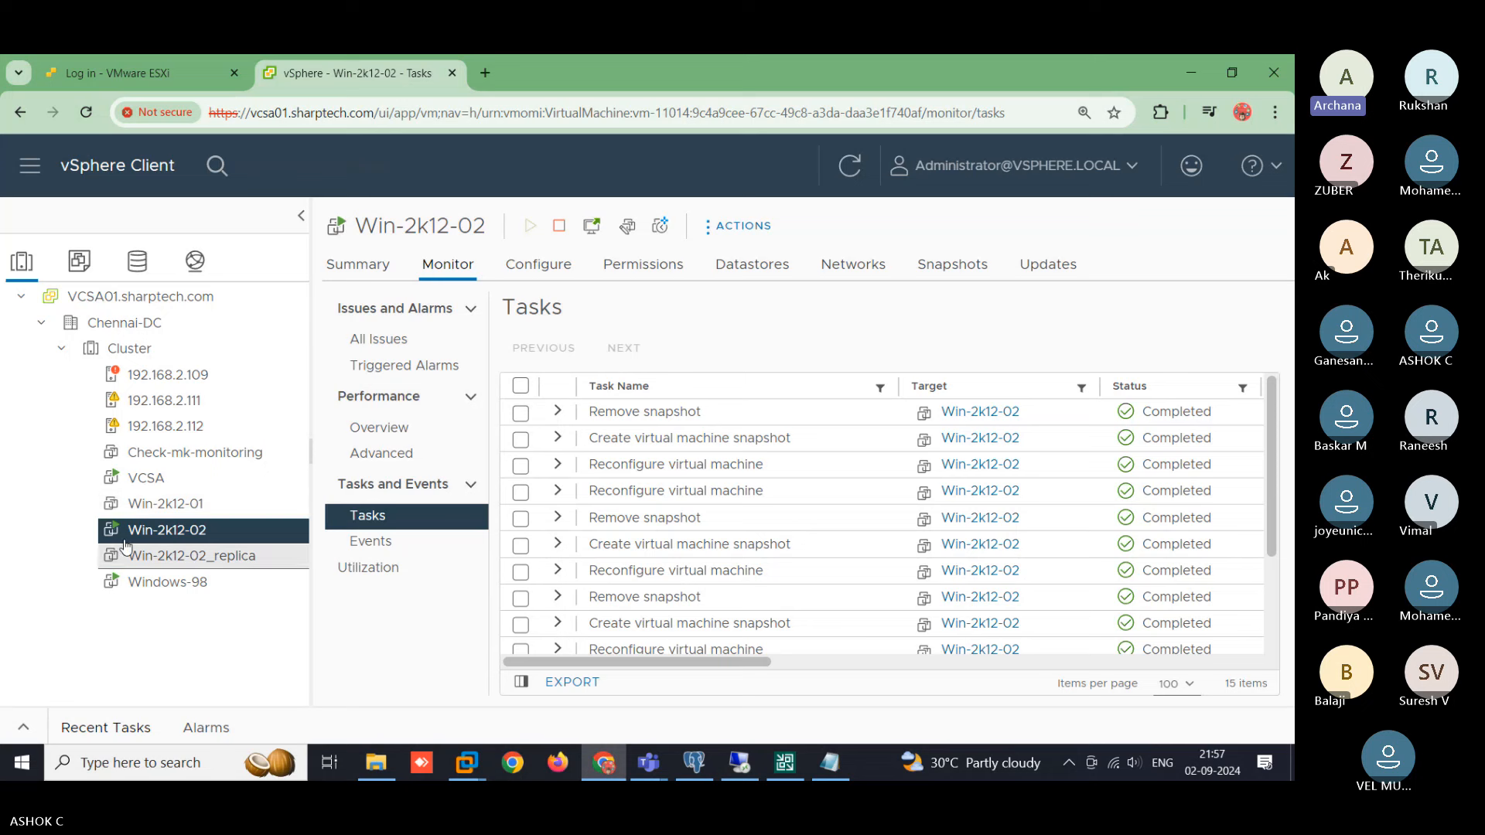
pyautogui.rightClick(215, 532)
pyautogui.moveTo(343, 195)
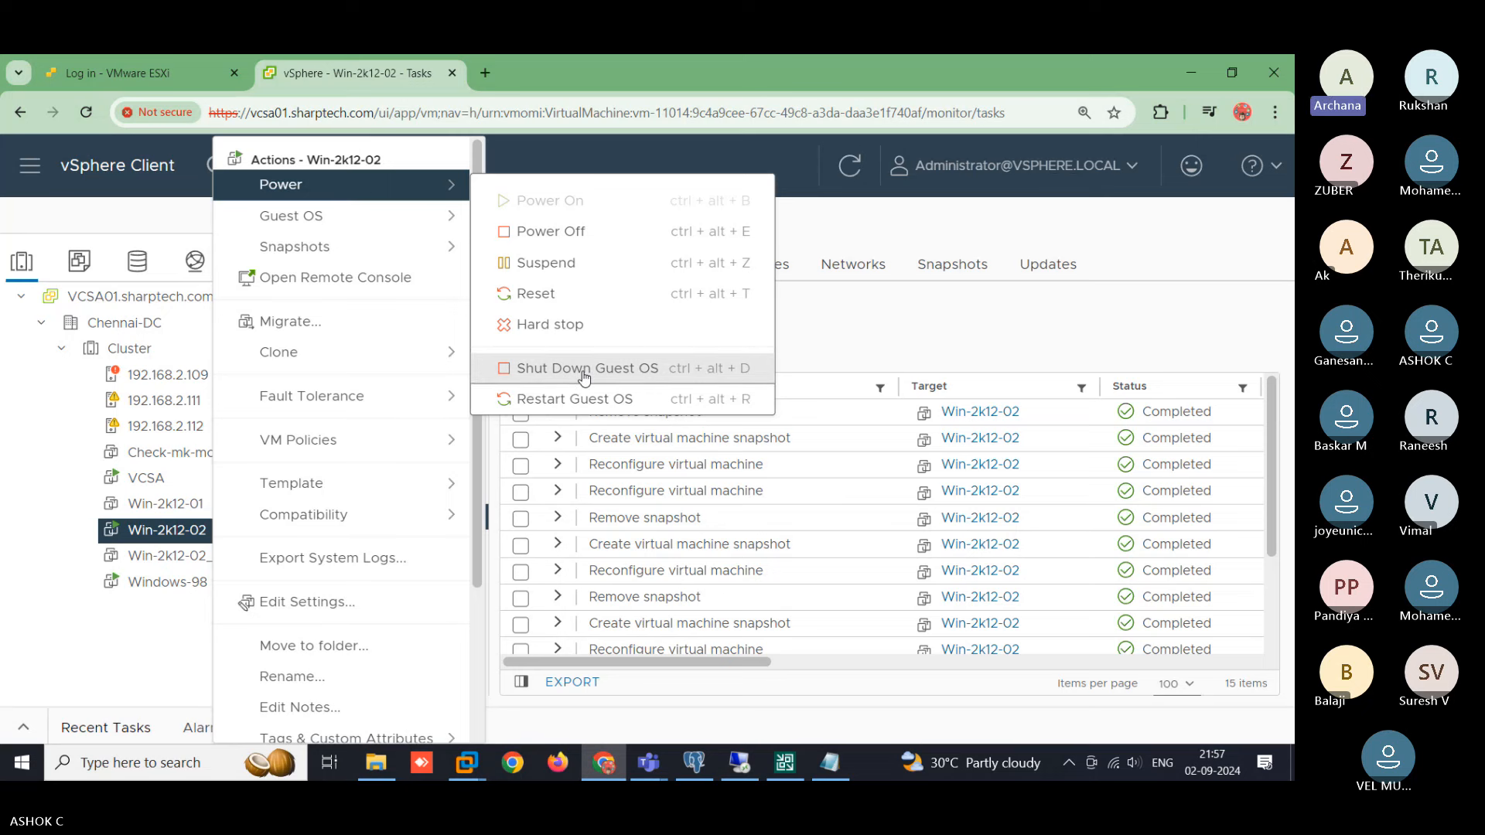
pyautogui.click(126, 658)
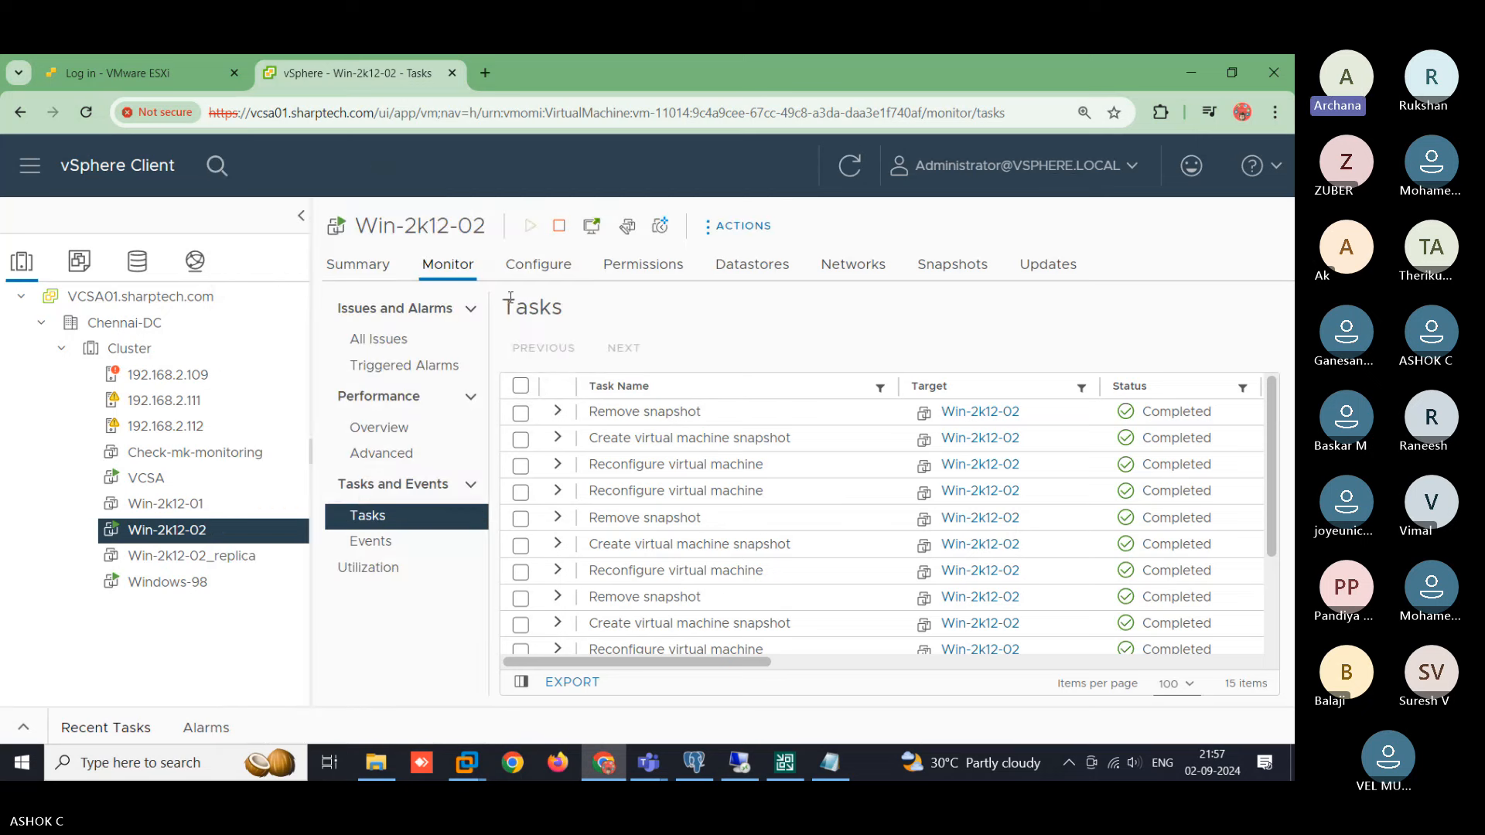
# - Open Win-2k12-02's summary, then switch back to the Veeam Backup & Replication console
pyautogui.click(357, 264)
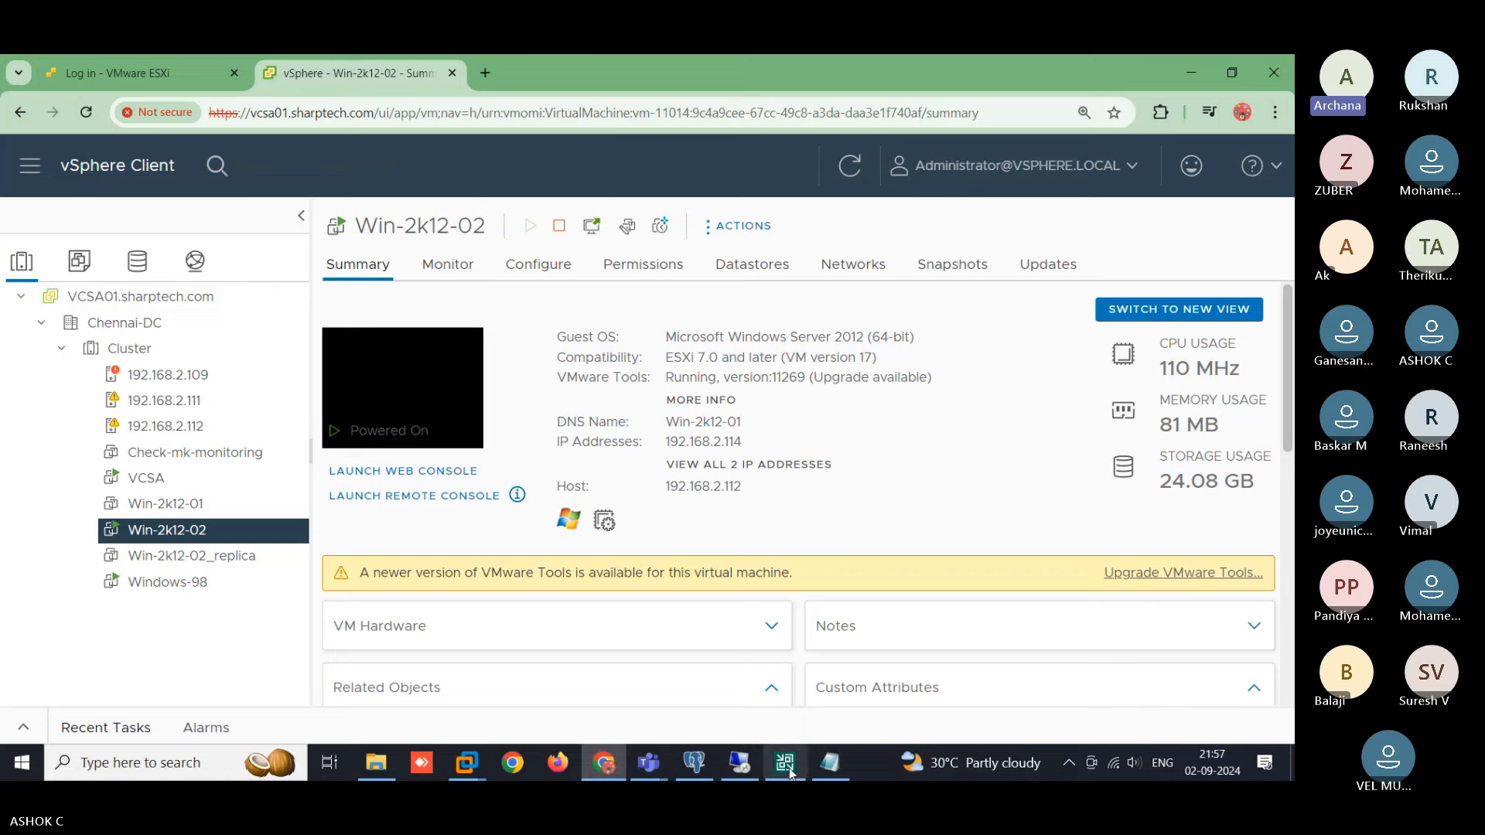
pyautogui.click(785, 763)
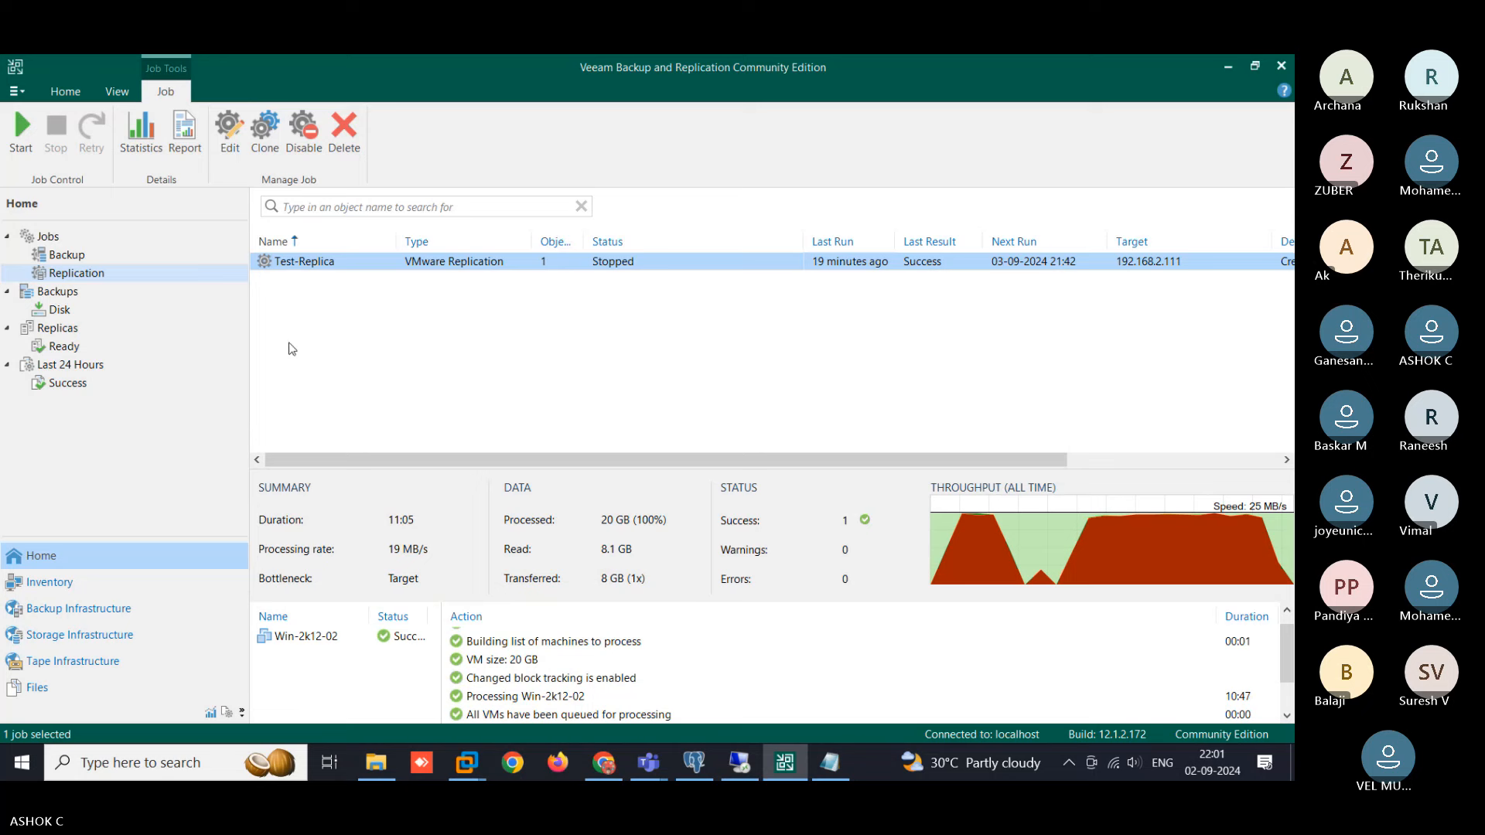
# - Select Test-Job in the Backup jobs list to show its last session summary
pyautogui.click(75, 258)
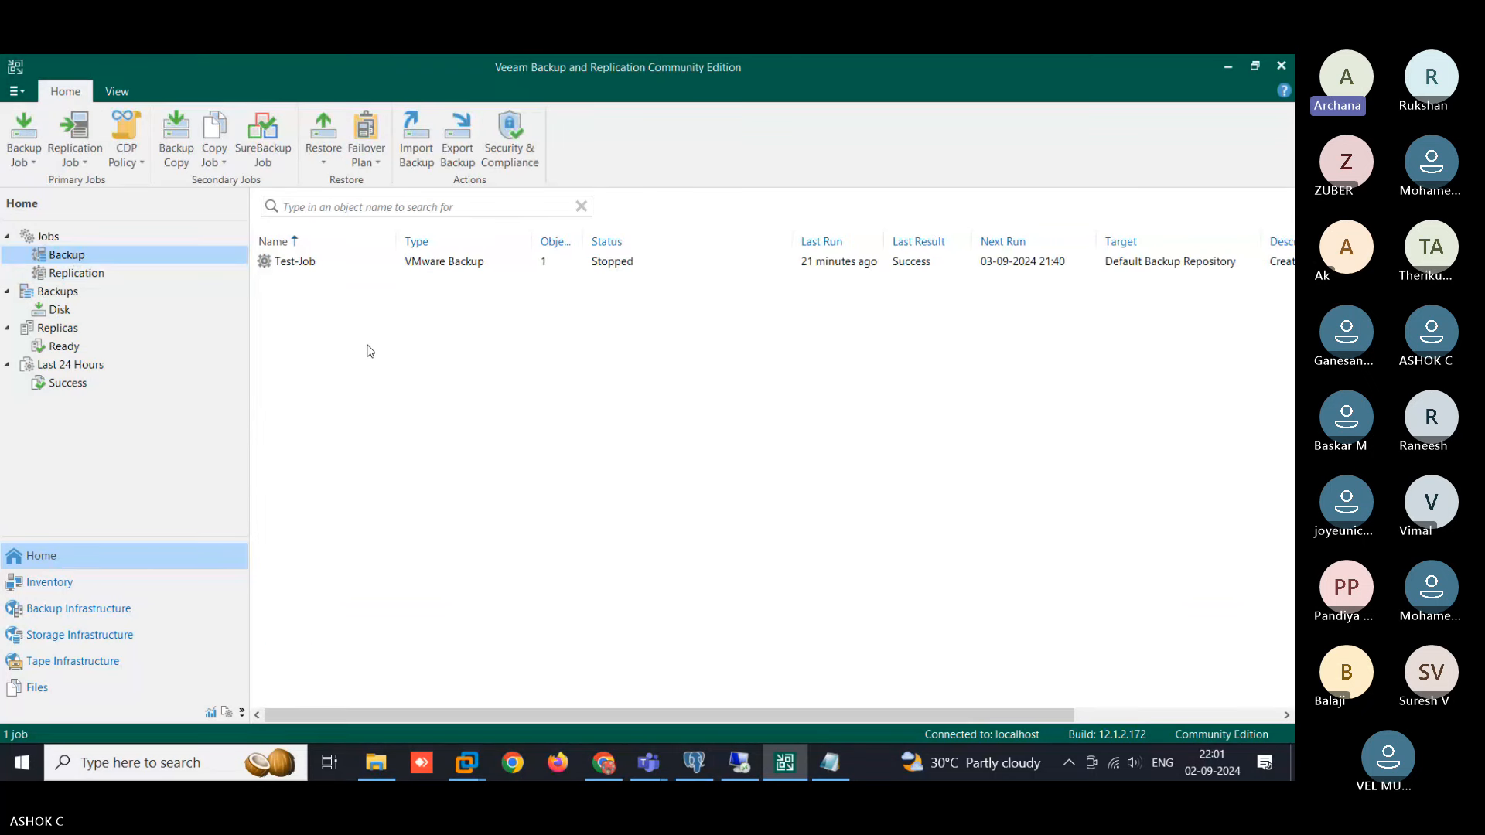
pyautogui.click(314, 266)
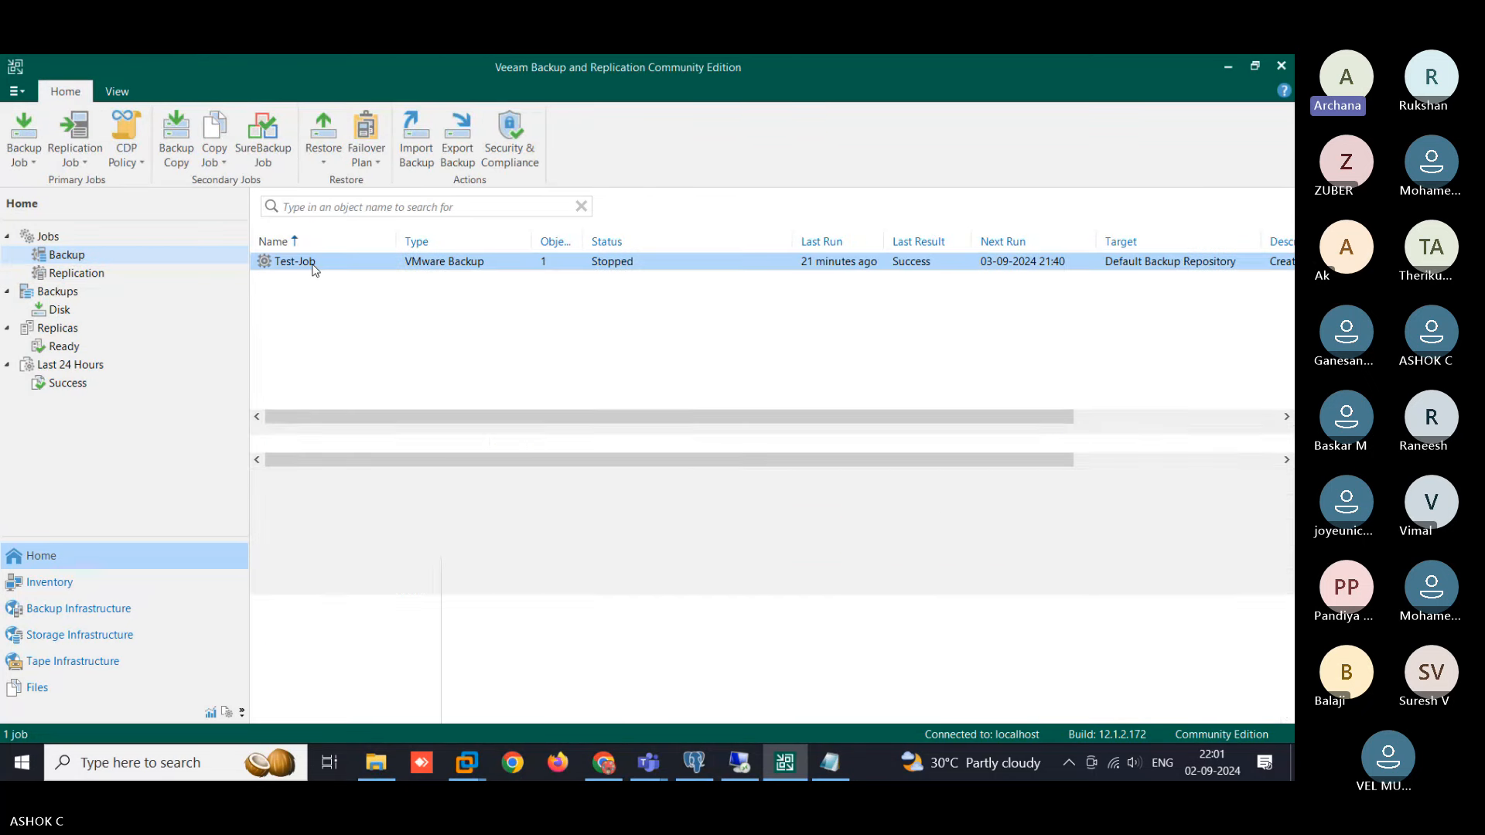
pyautogui.rightClick(314, 267)
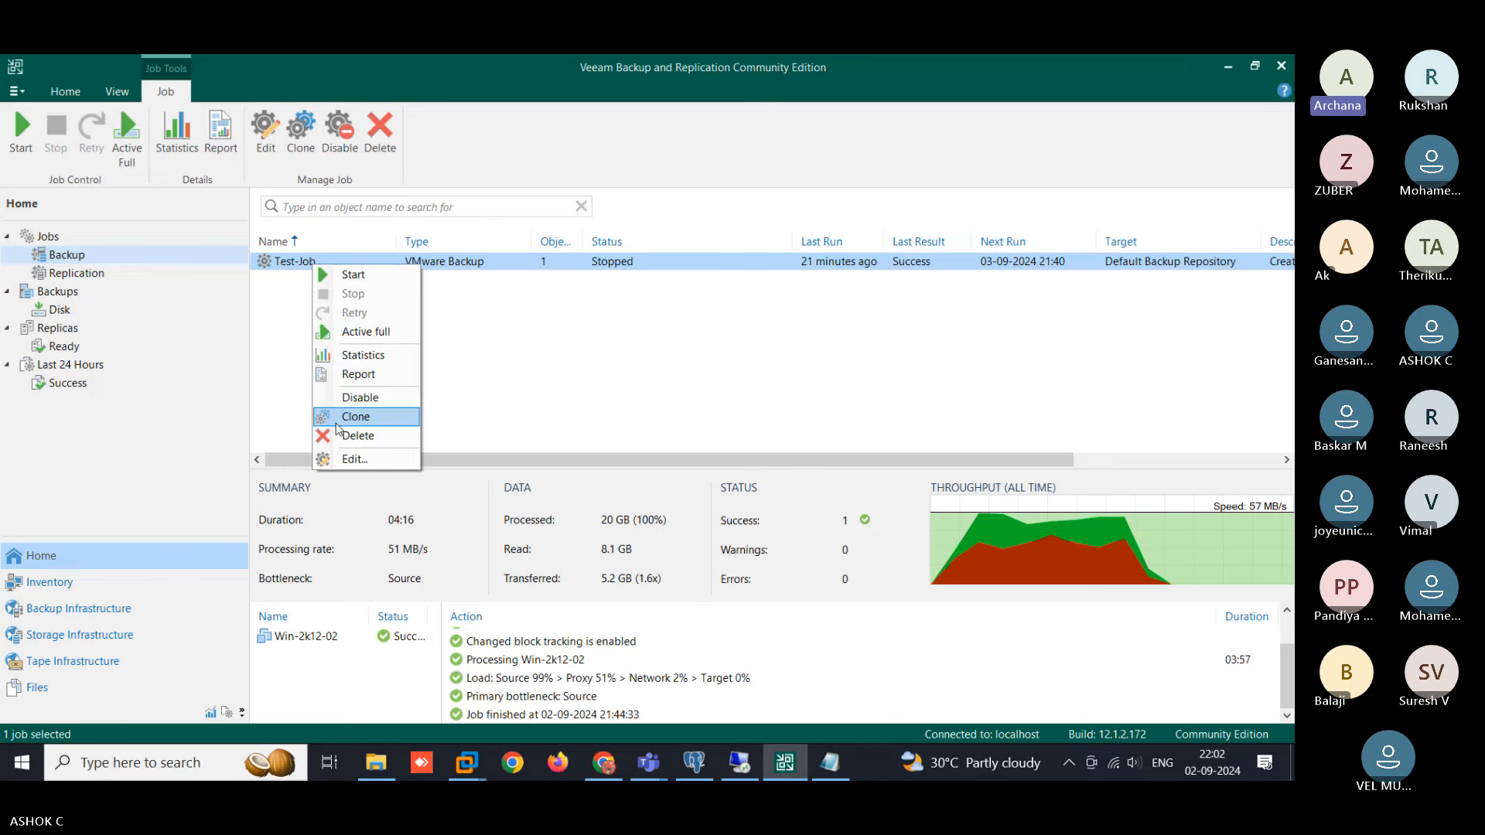
pyautogui.click(683, 319)
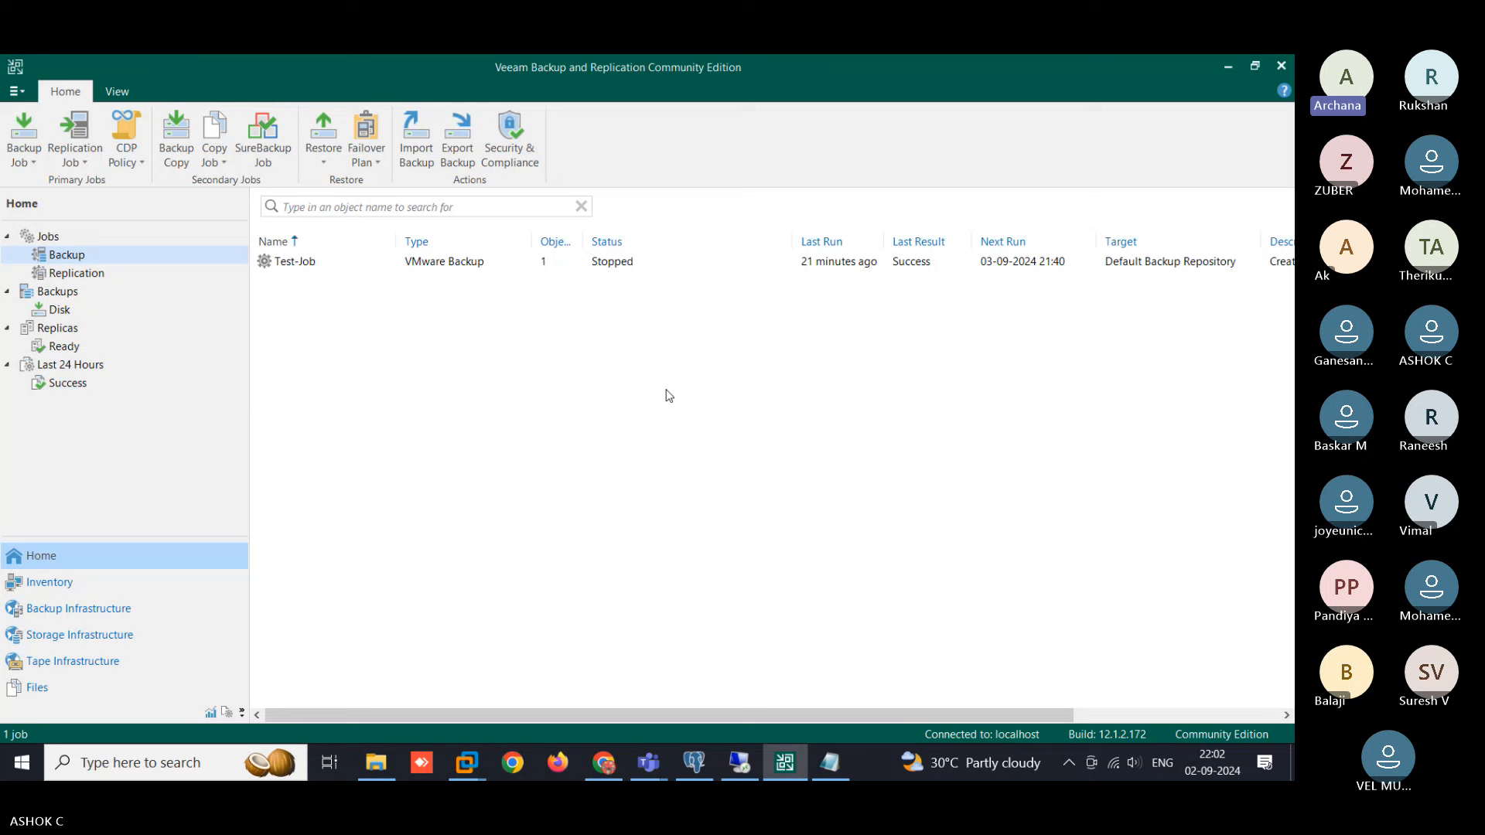
pyautogui.click(395, 264)
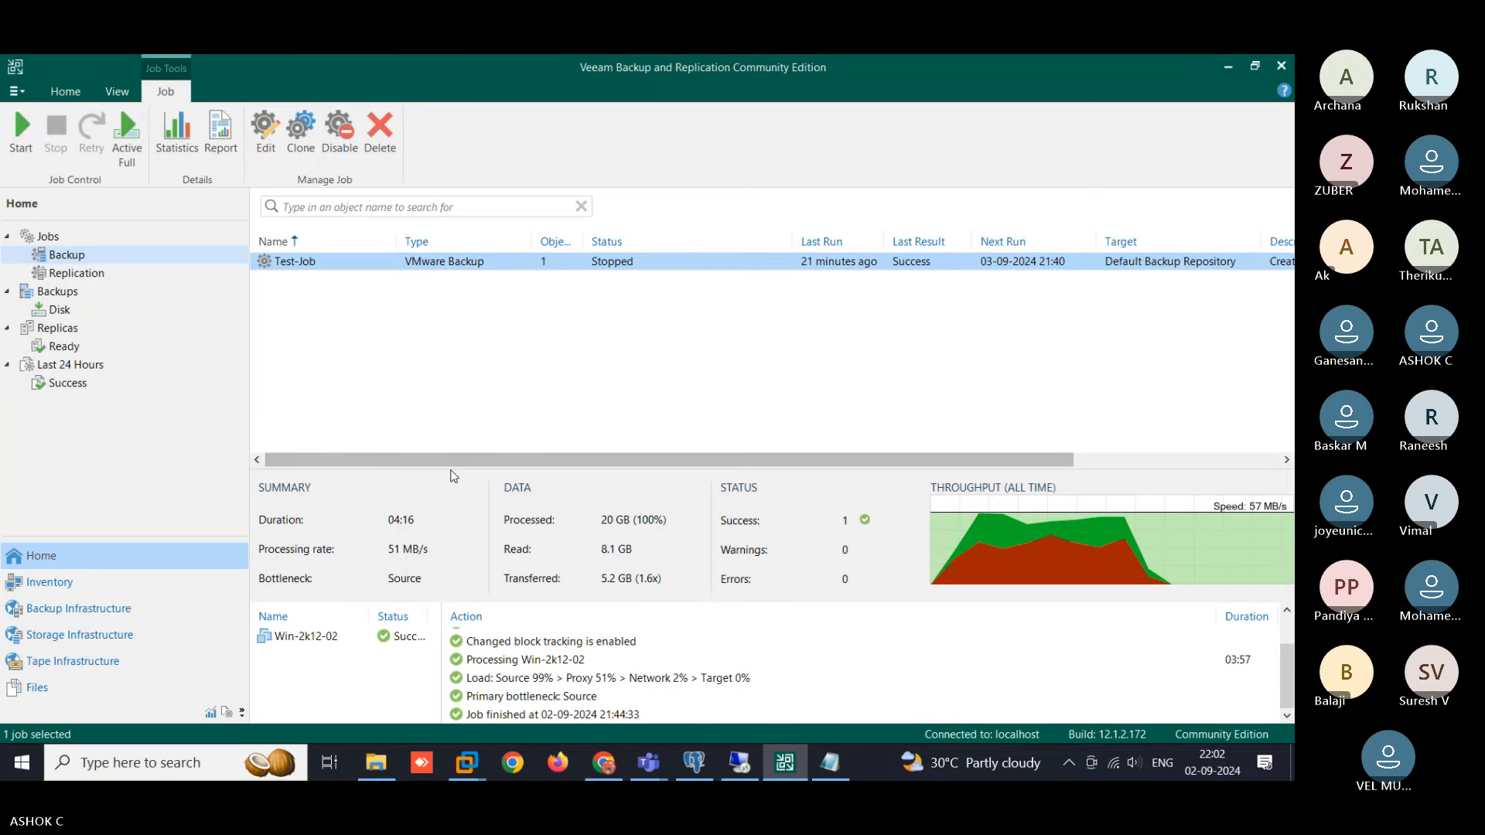
# - Enlarge the job log pane and reselect Test-Job to review more session lines
pyautogui.moveTo(451, 468); pyautogui.dragTo(464, 379)
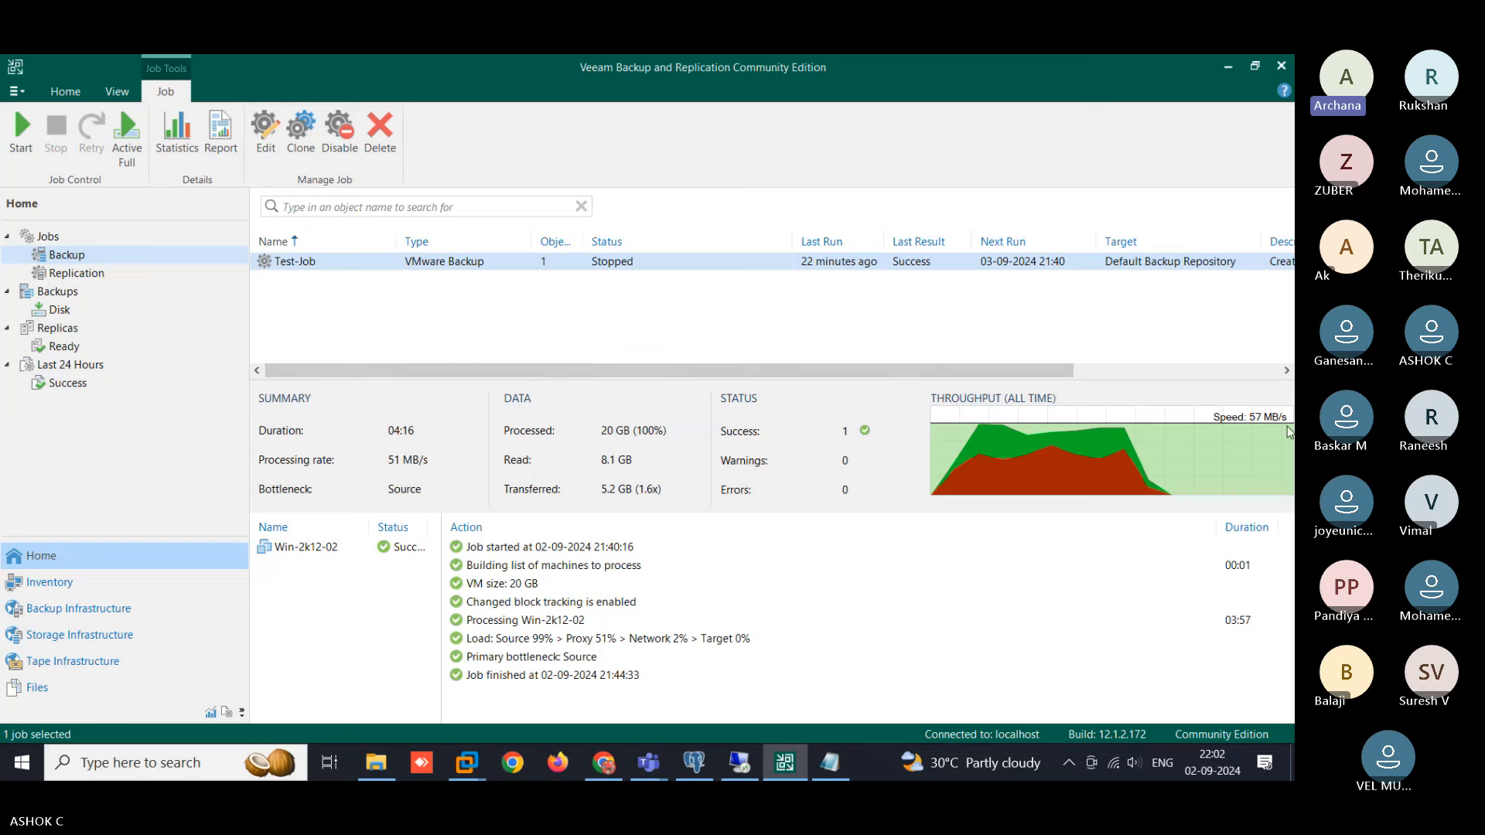
pyautogui.moveTo(1044, 371); pyautogui.dragTo(493, 346)
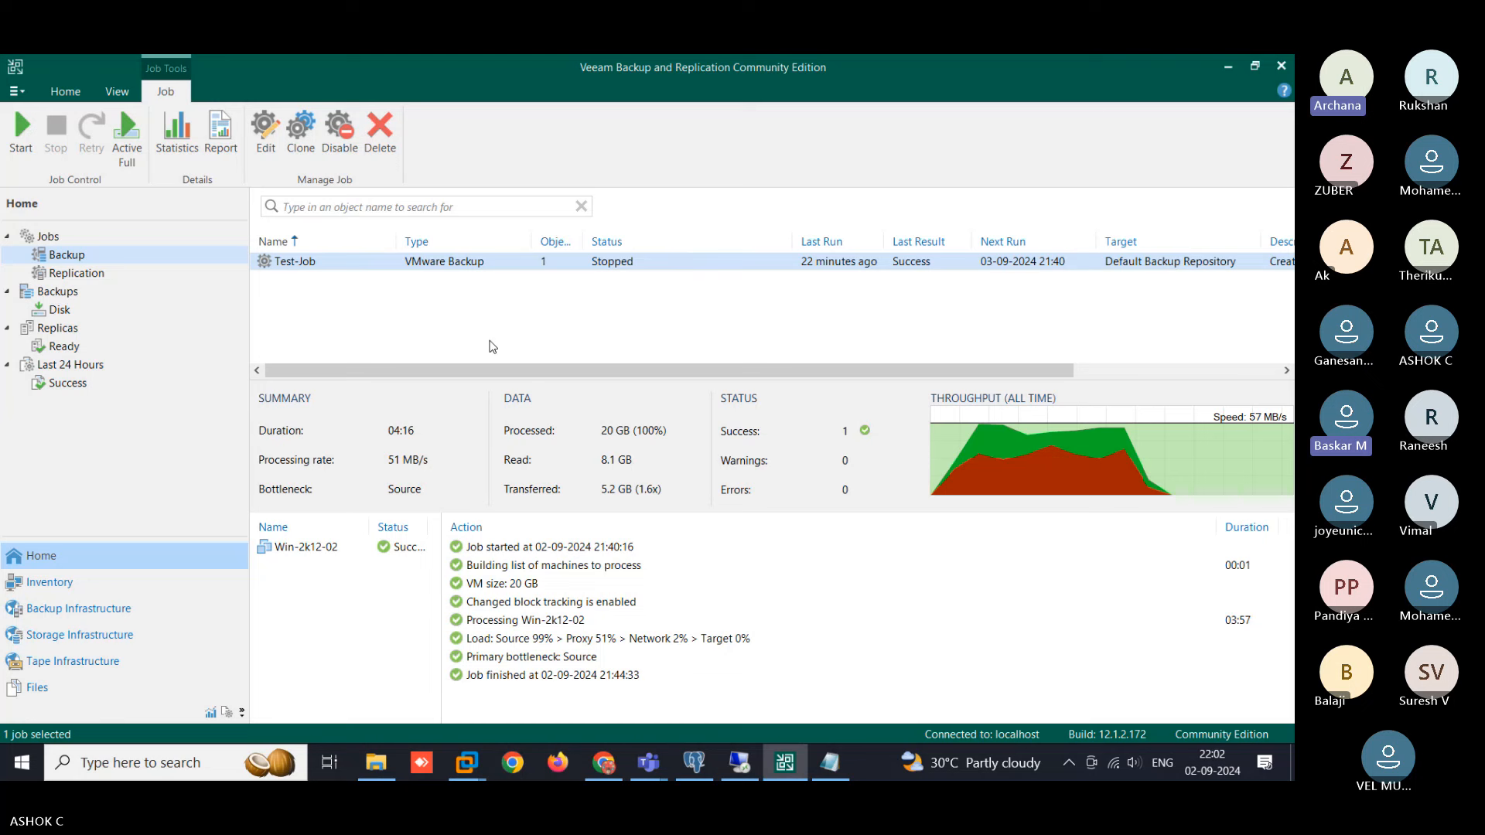
pyautogui.rightClick(405, 264)
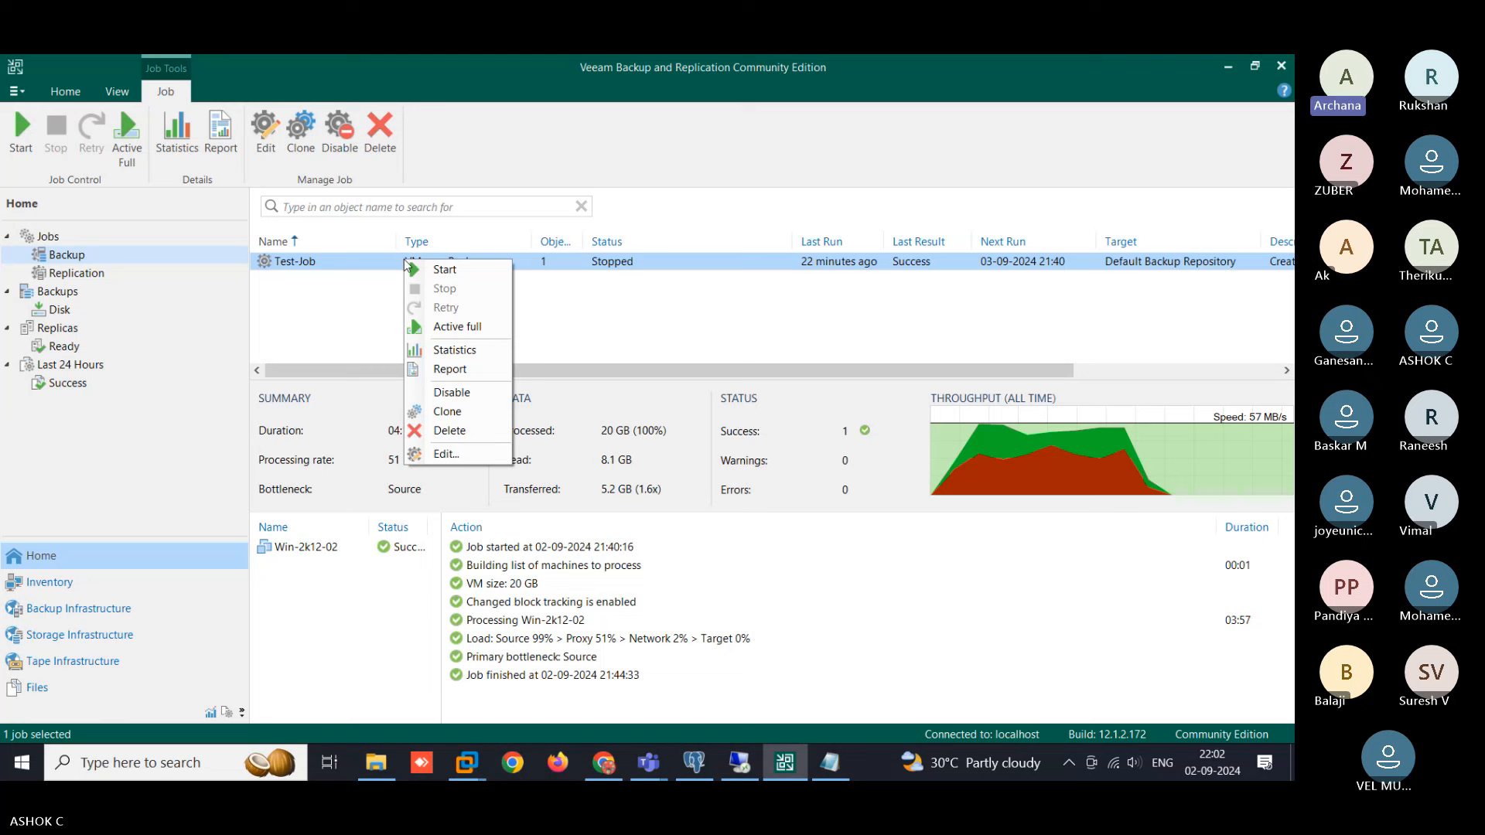
pyautogui.click(308, 311)
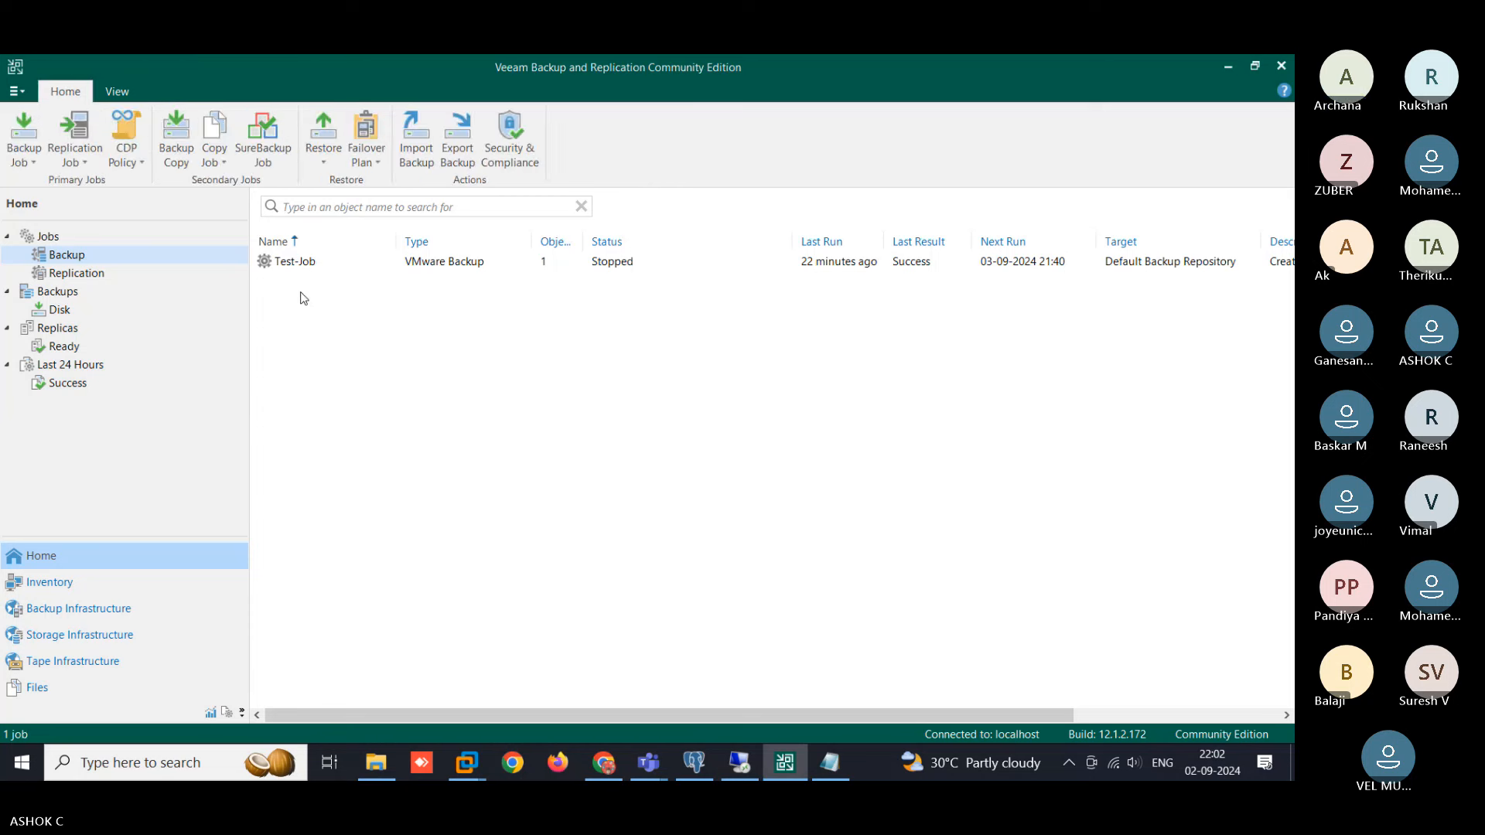
pyautogui.click(295, 267)
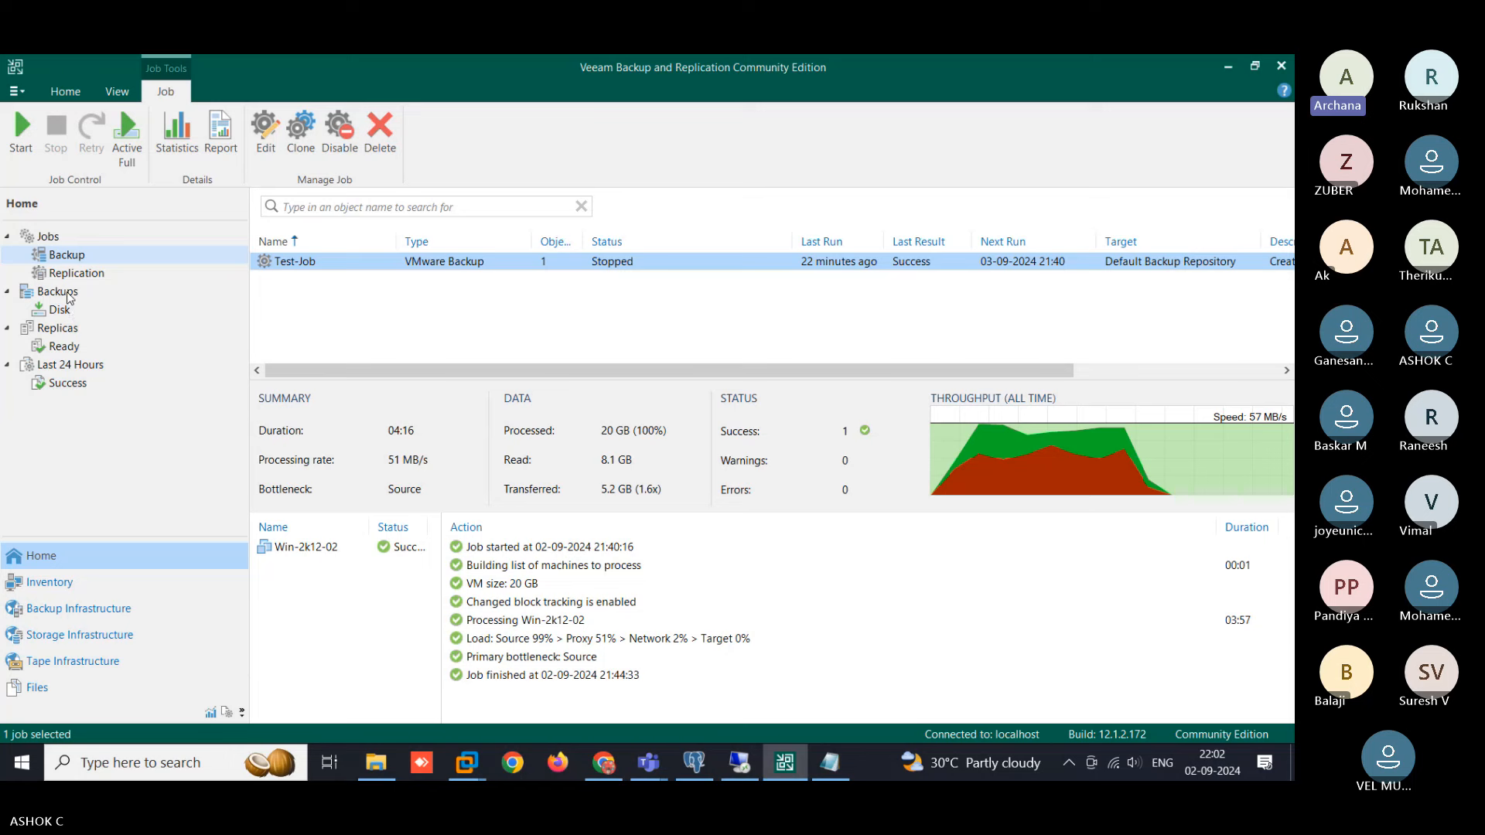
# - In File Explorer, browse This PC, open New Volume (E:), and return to the drive list
pyautogui.hotkey('alt', 'Tab')
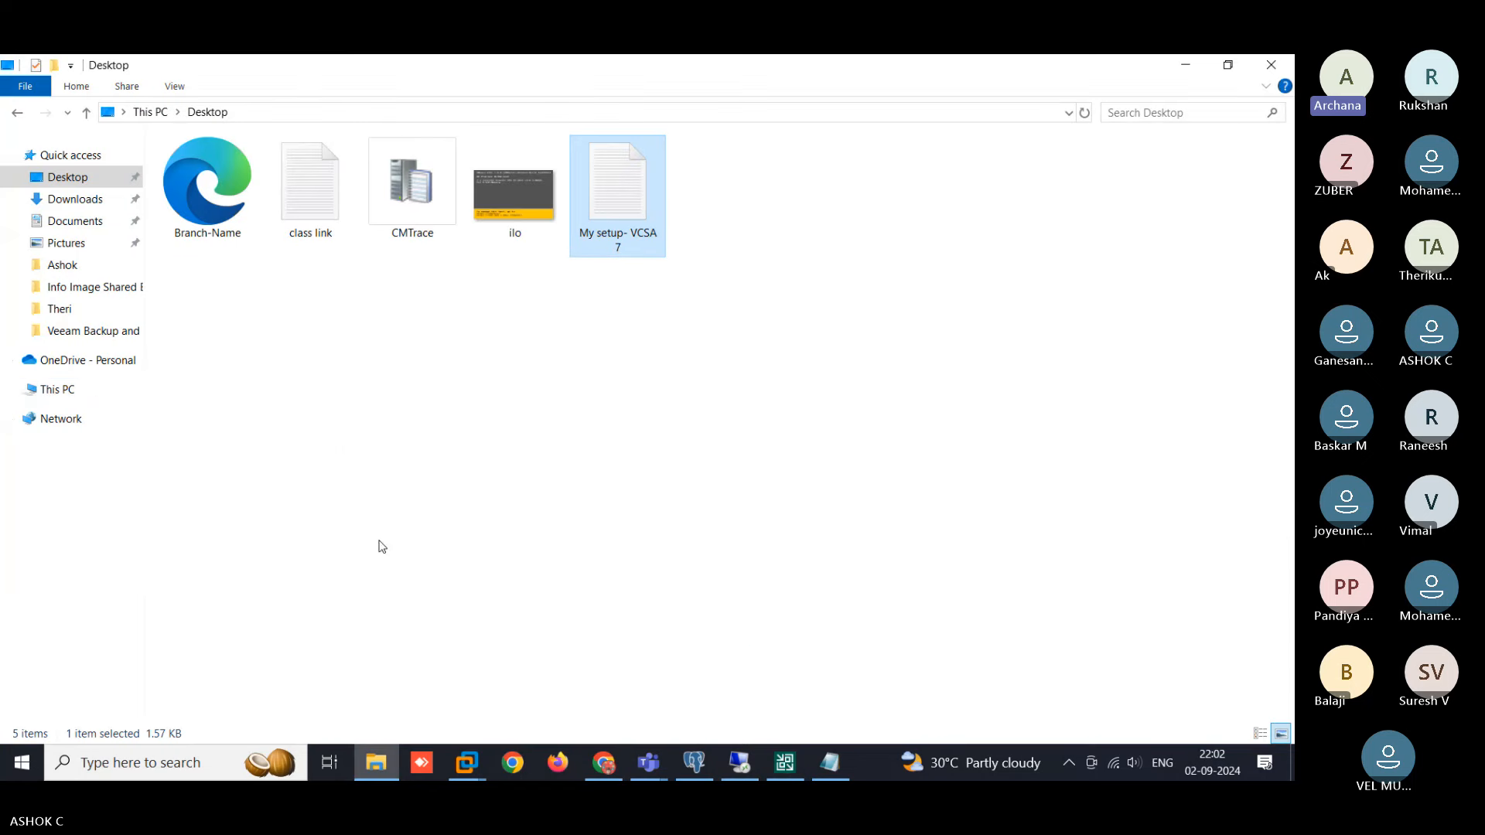
pyautogui.click(128, 396)
pyautogui.doubleClick(786, 327)
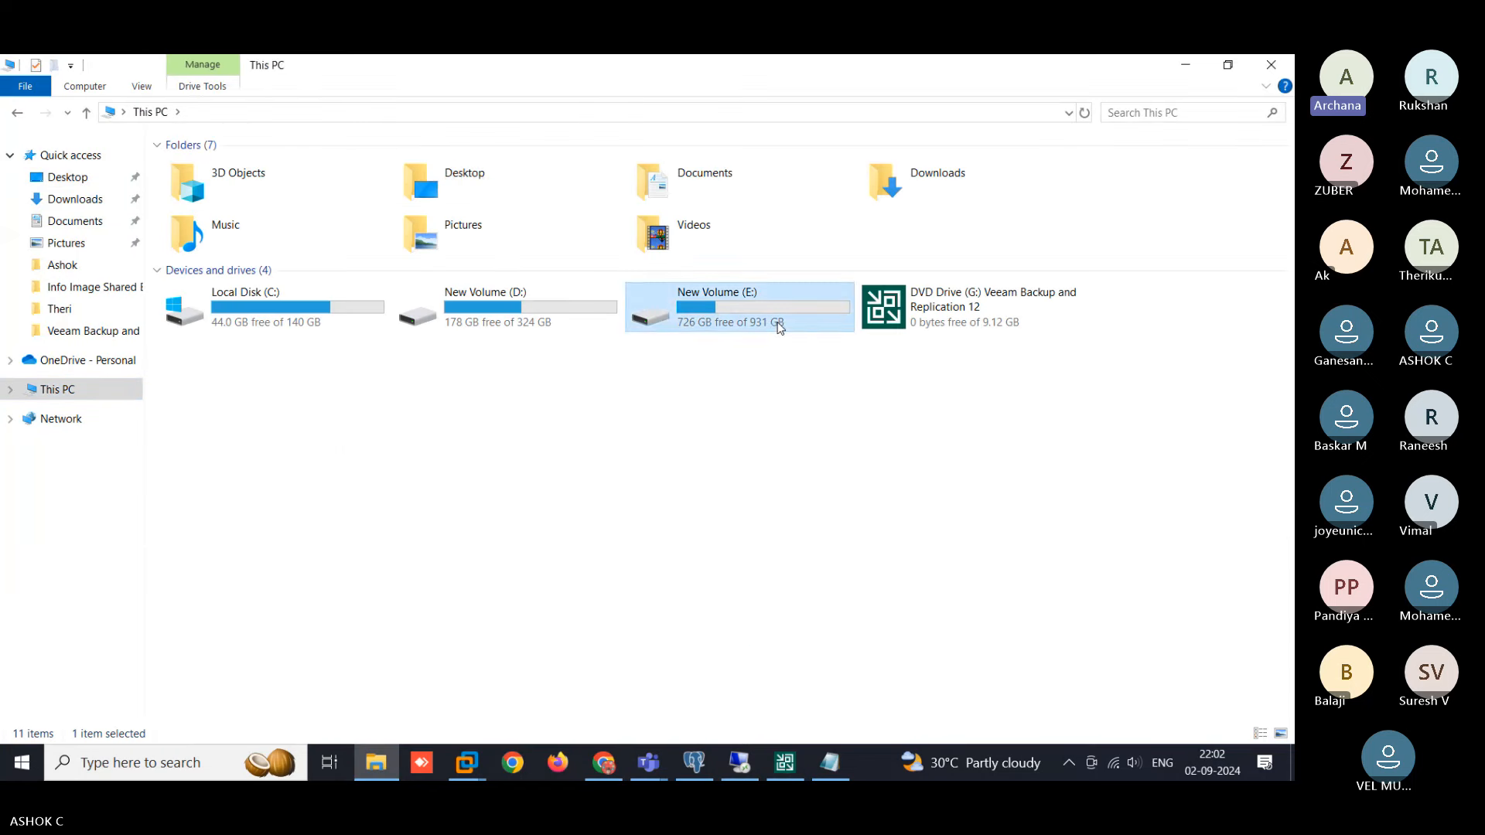
pyautogui.click(60, 392)
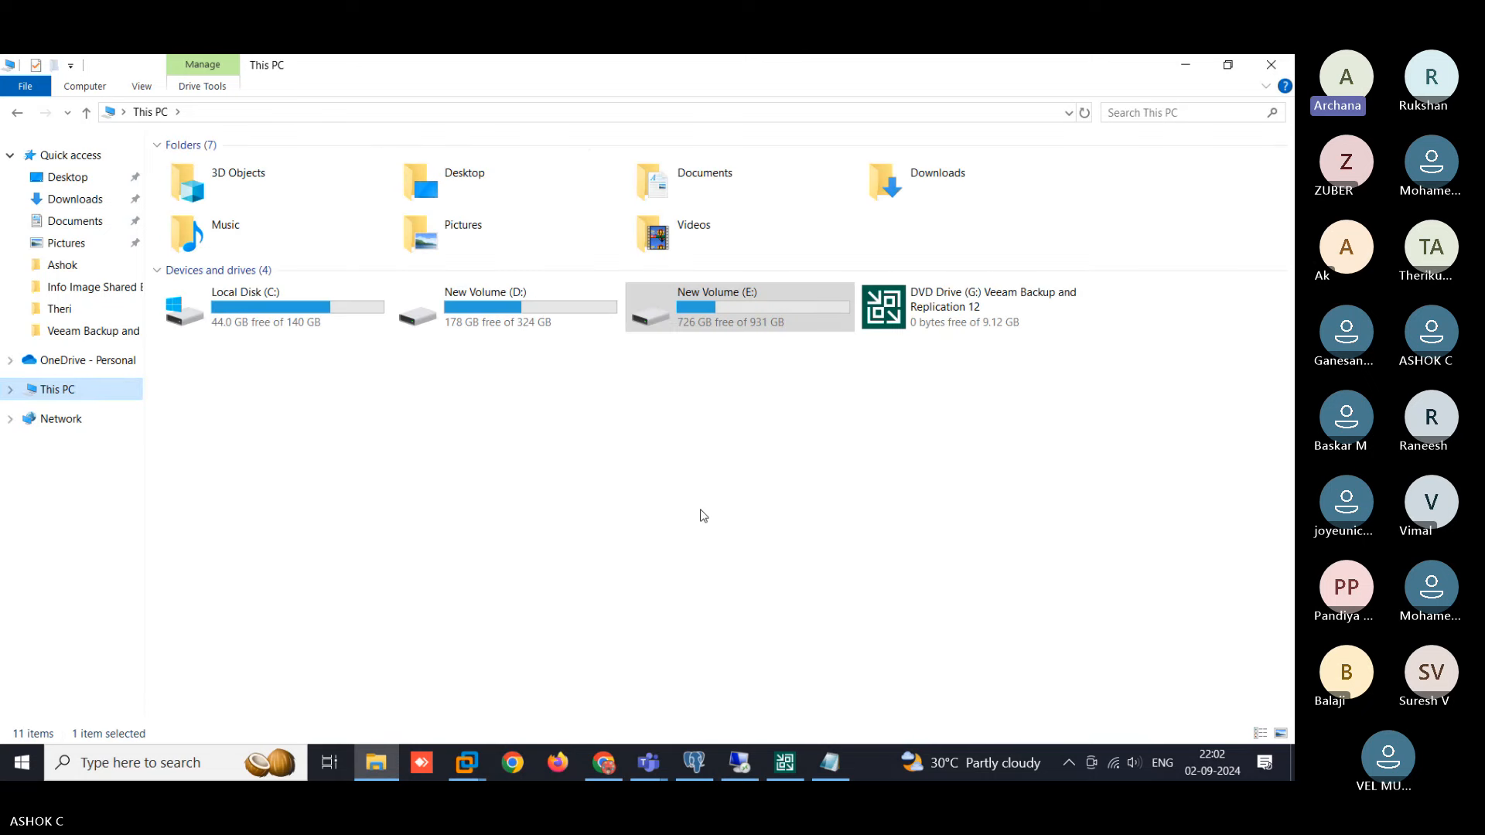
# - Show the Disk backups list with Test-Job, widen the Restore Points column and sort by it
pyautogui.click(769, 752)
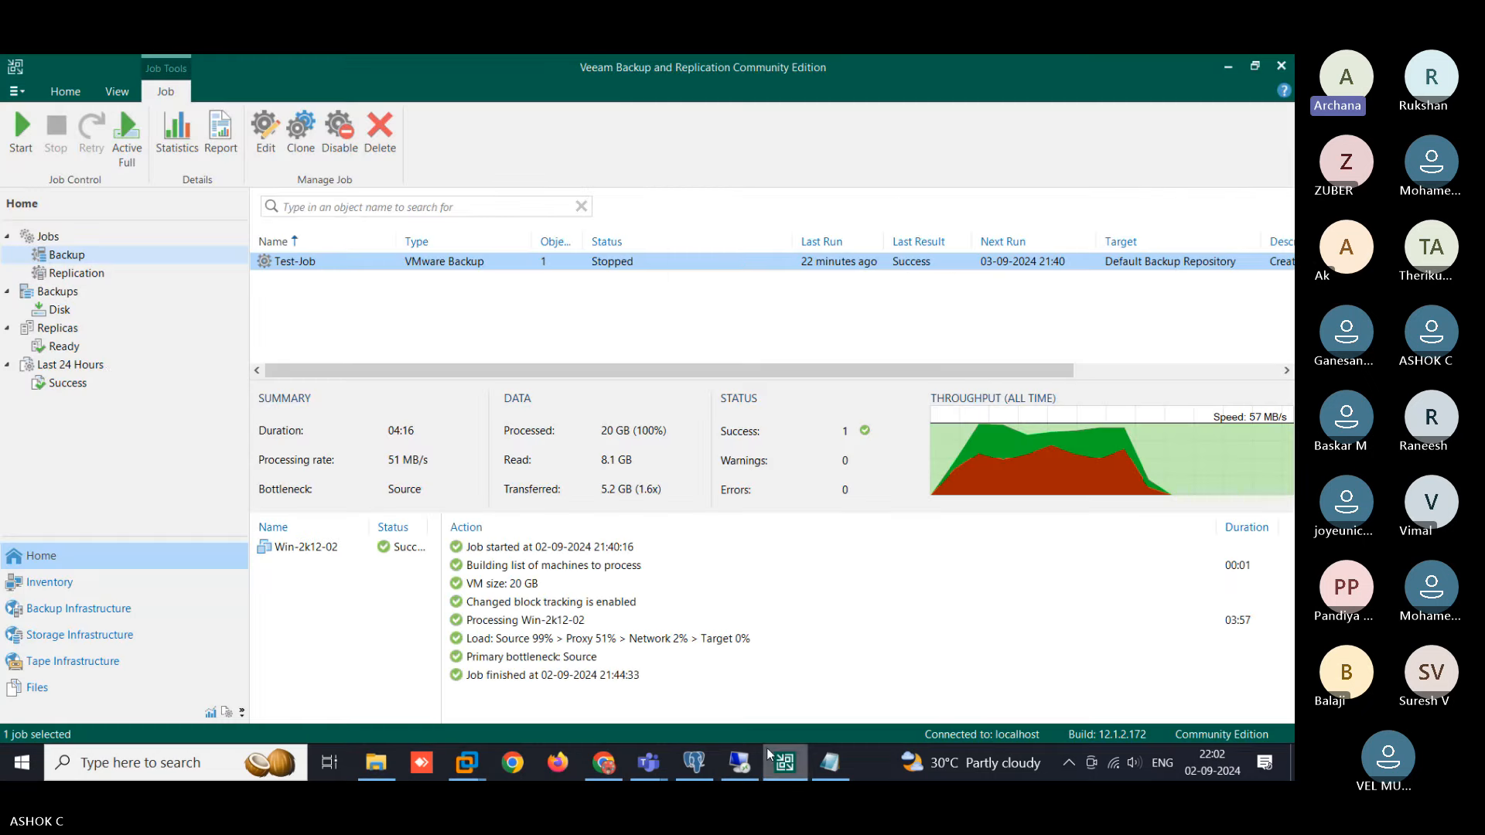
pyautogui.click(63, 313)
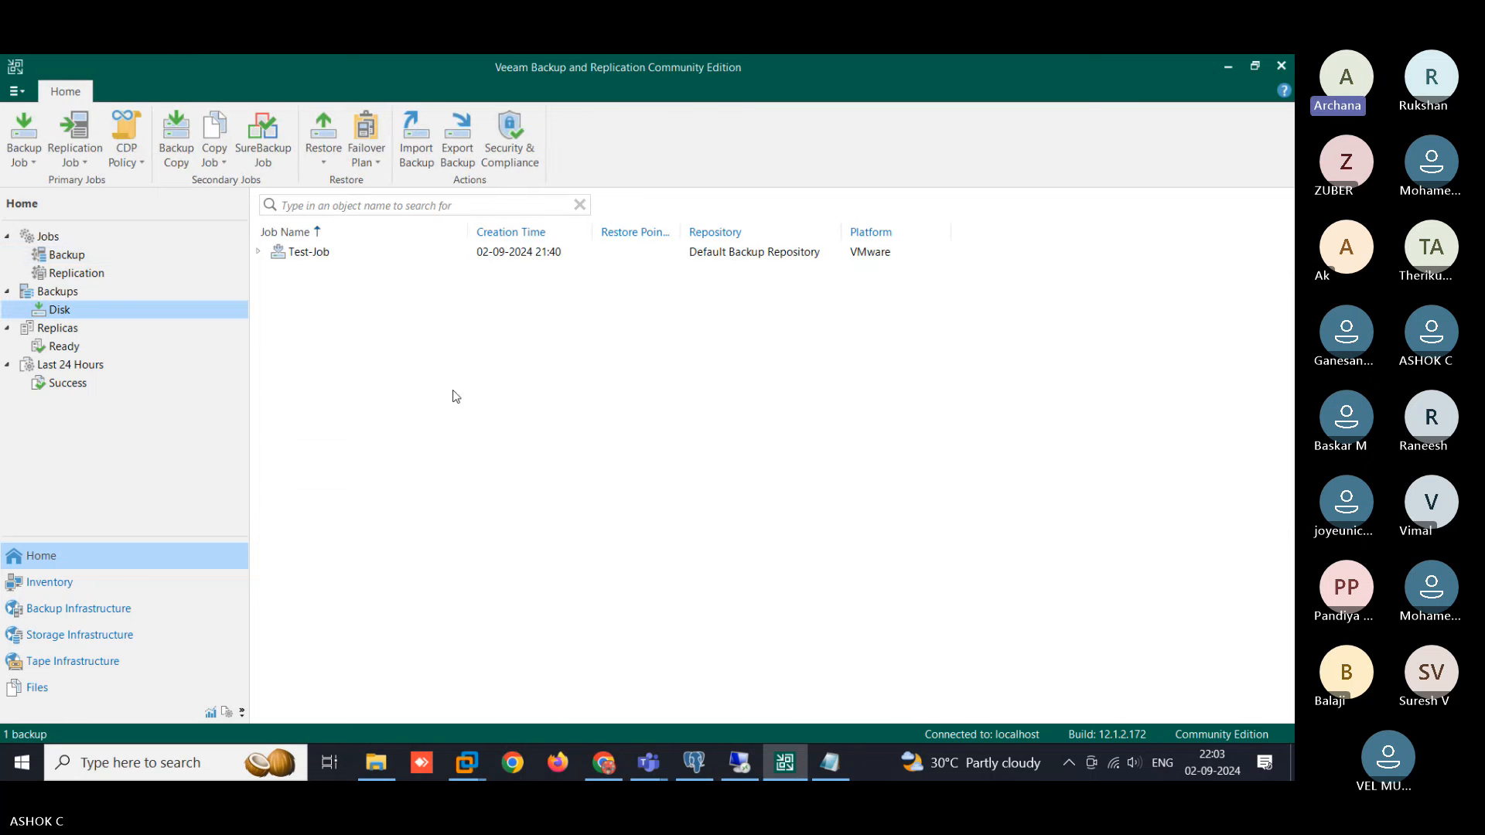
pyautogui.rightClick(338, 259)
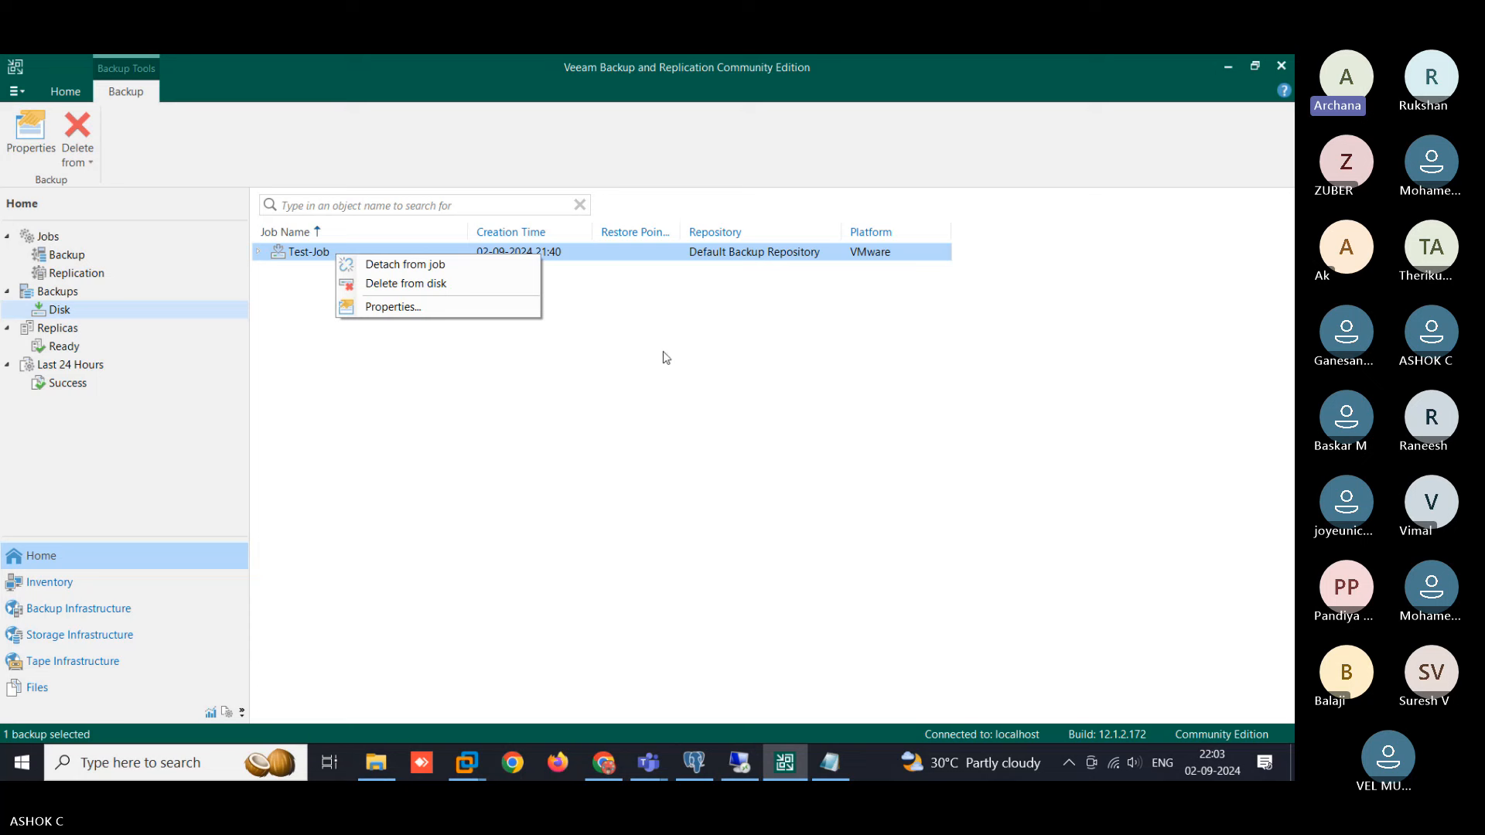
pyautogui.click(789, 469)
pyautogui.click(786, 464)
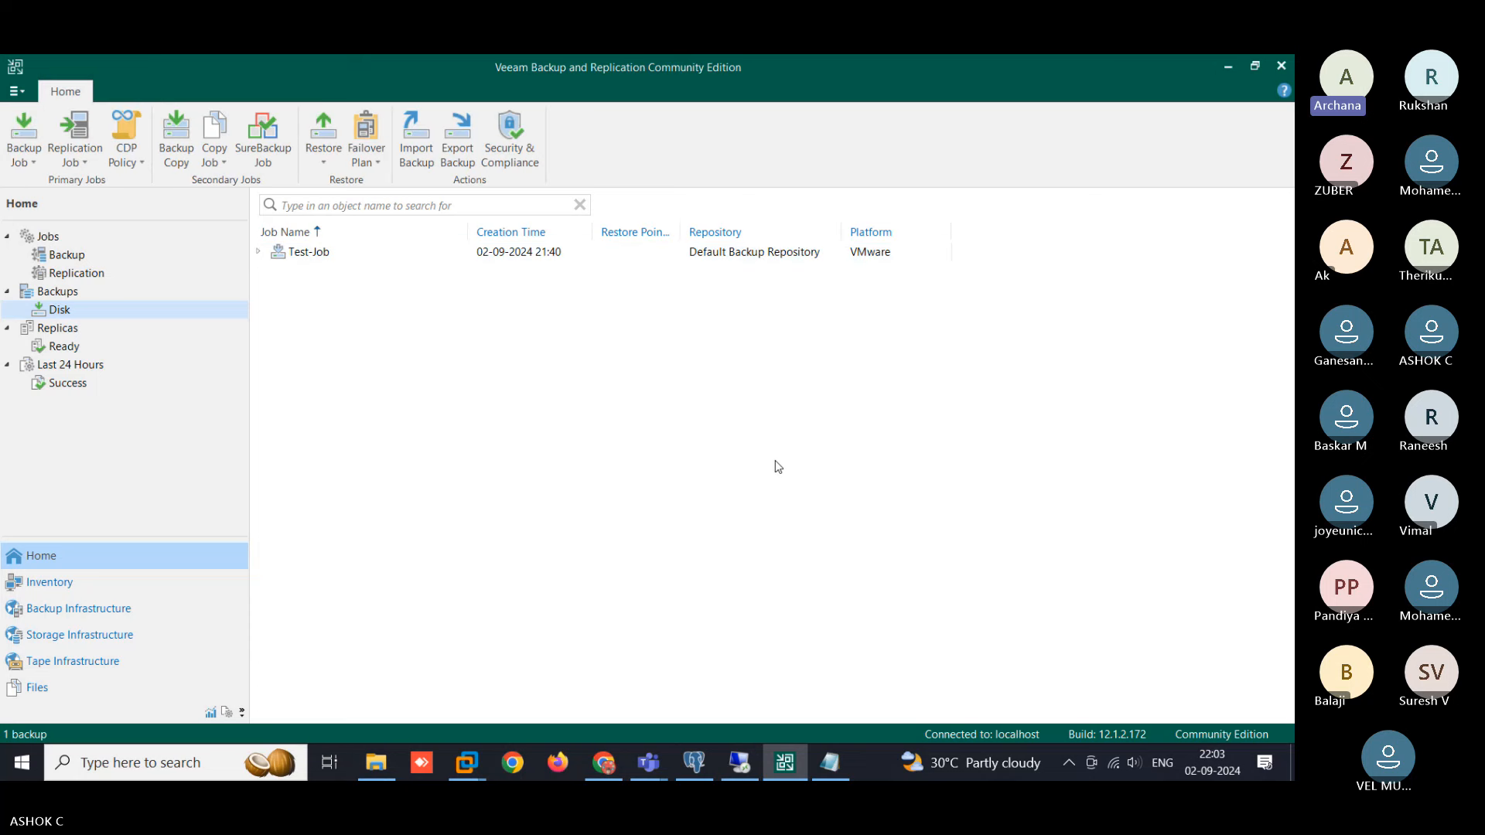
pyautogui.moveTo(680, 233); pyautogui.dragTo(803, 232)
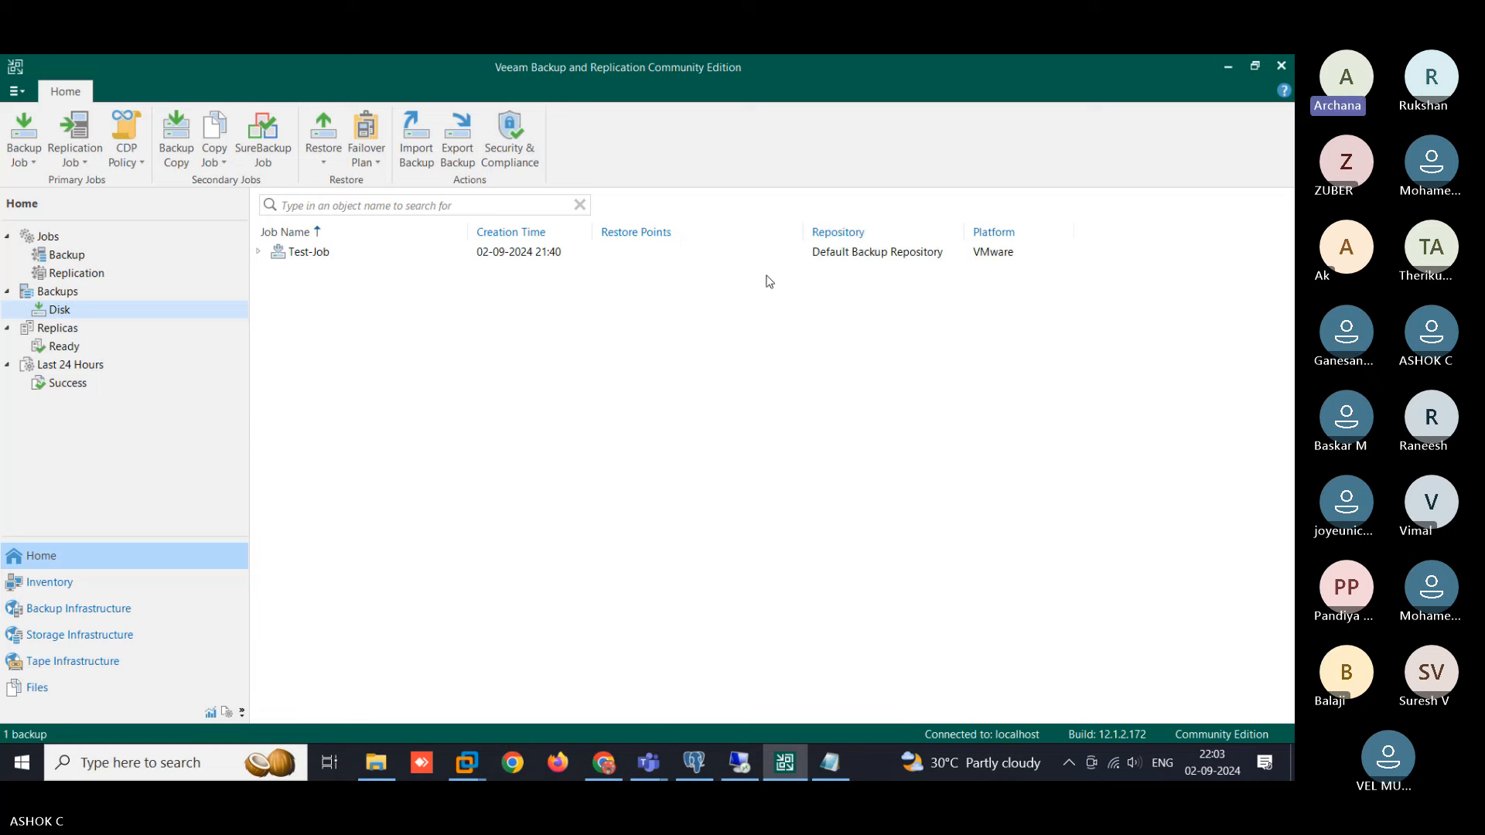
pyautogui.click(657, 236)
# - Start a VMware vSphere entire-VM restore from backup, choosing Instant recovery
pyautogui.click(322, 146)
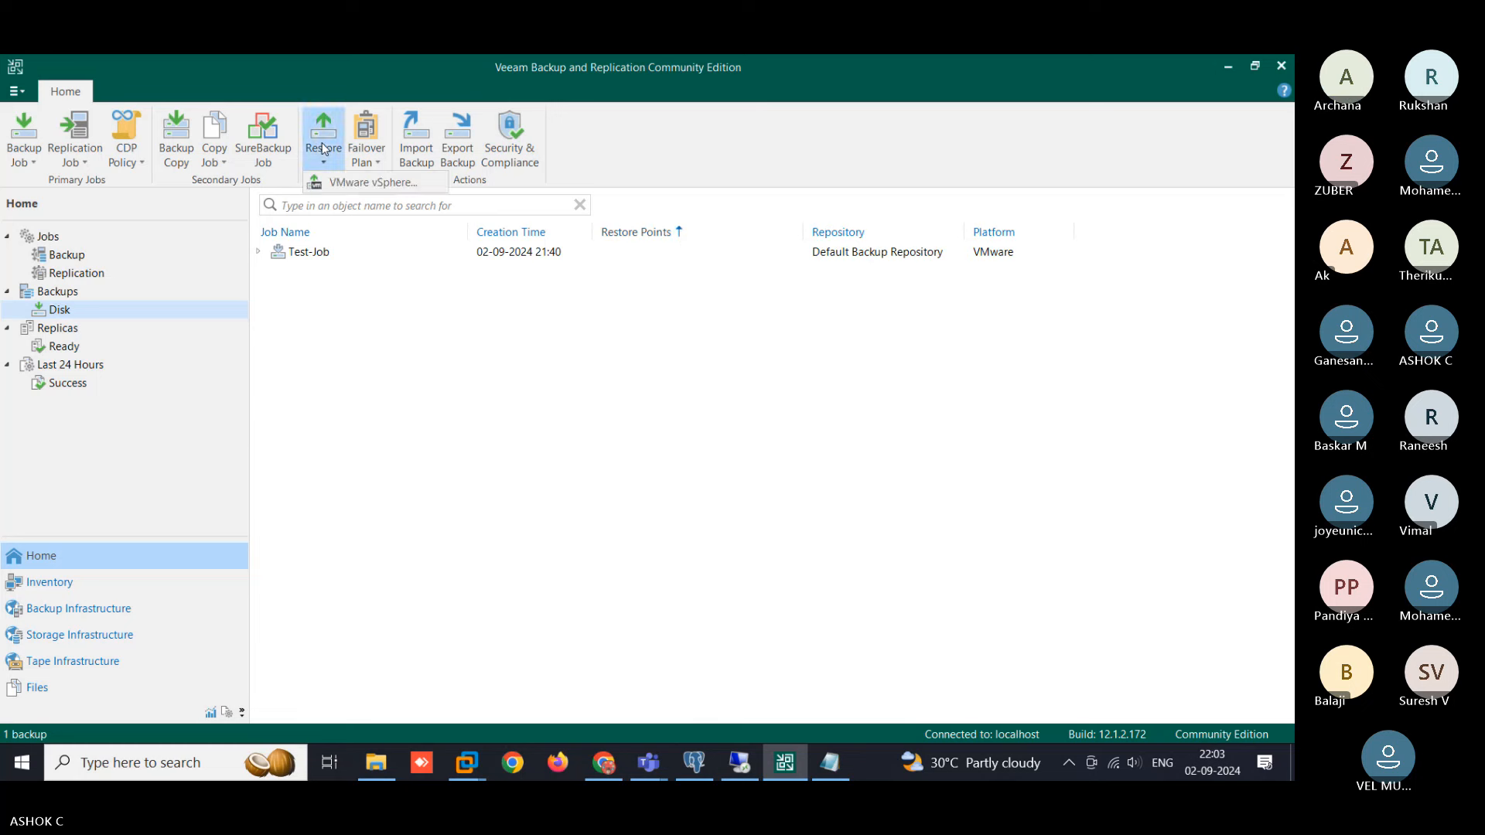
pyautogui.click(412, 186)
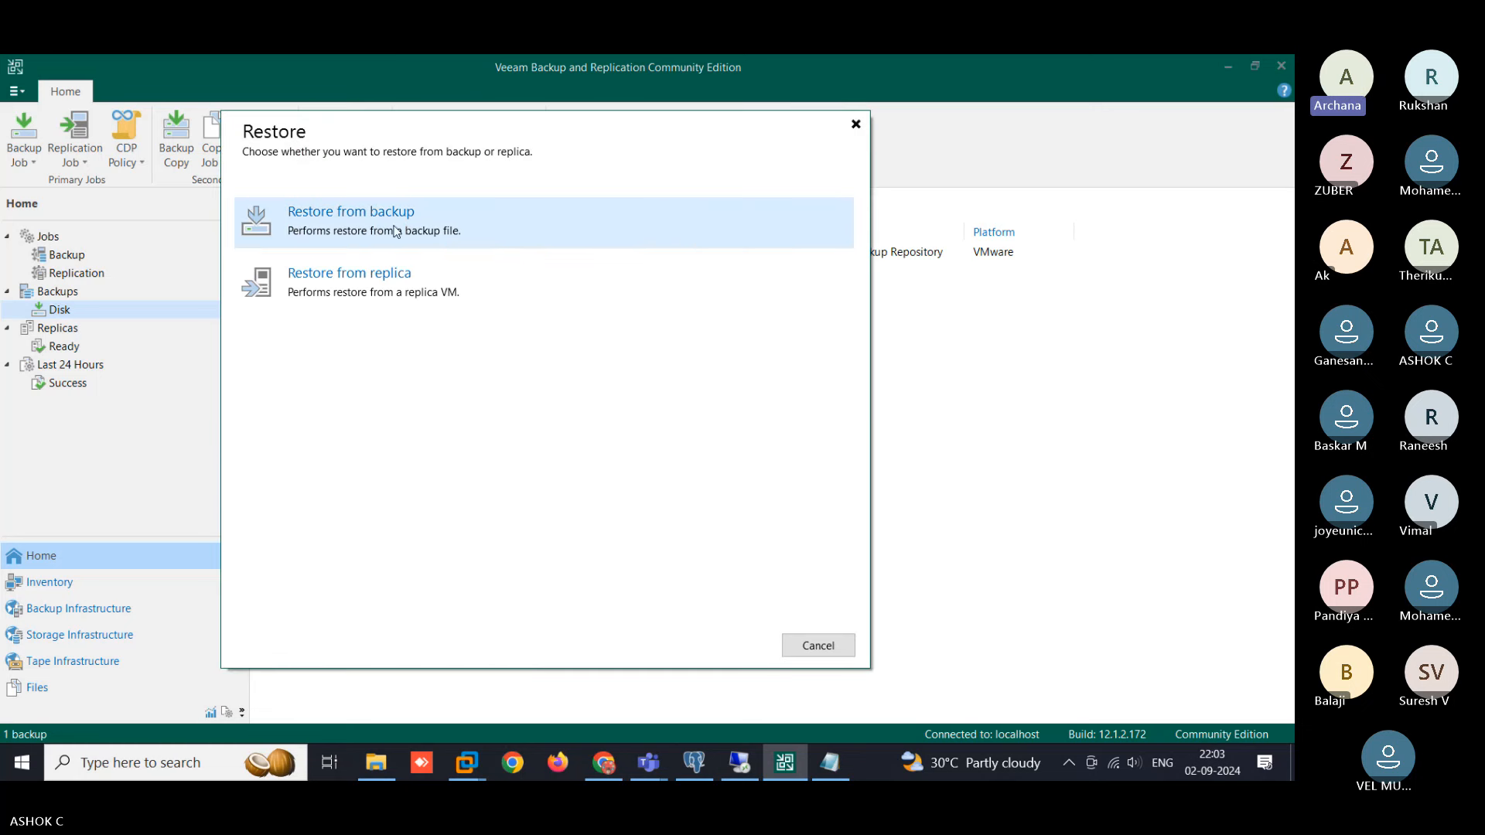
pyautogui.click(412, 230)
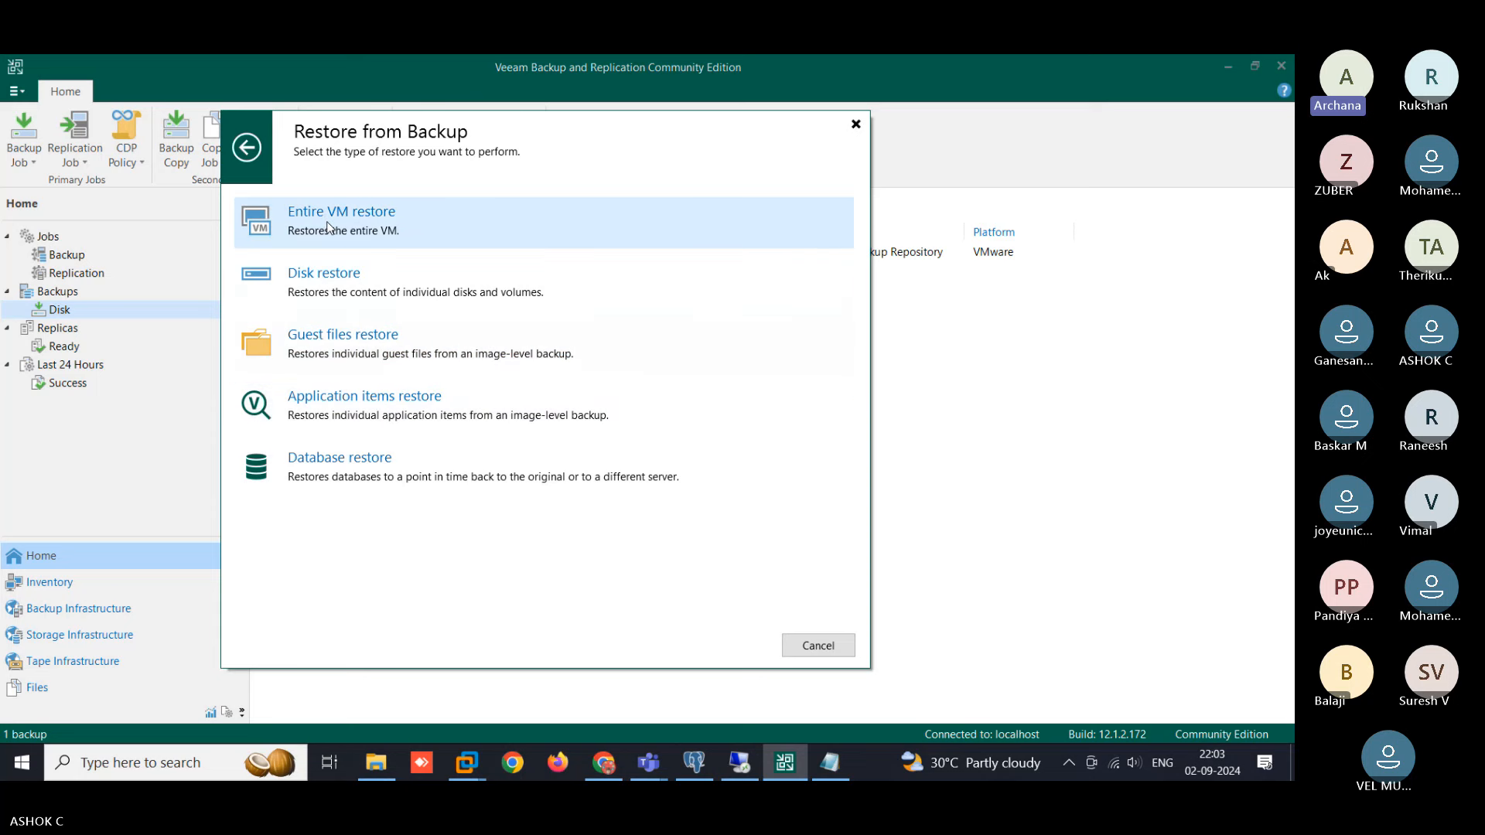
pyautogui.click(435, 230)
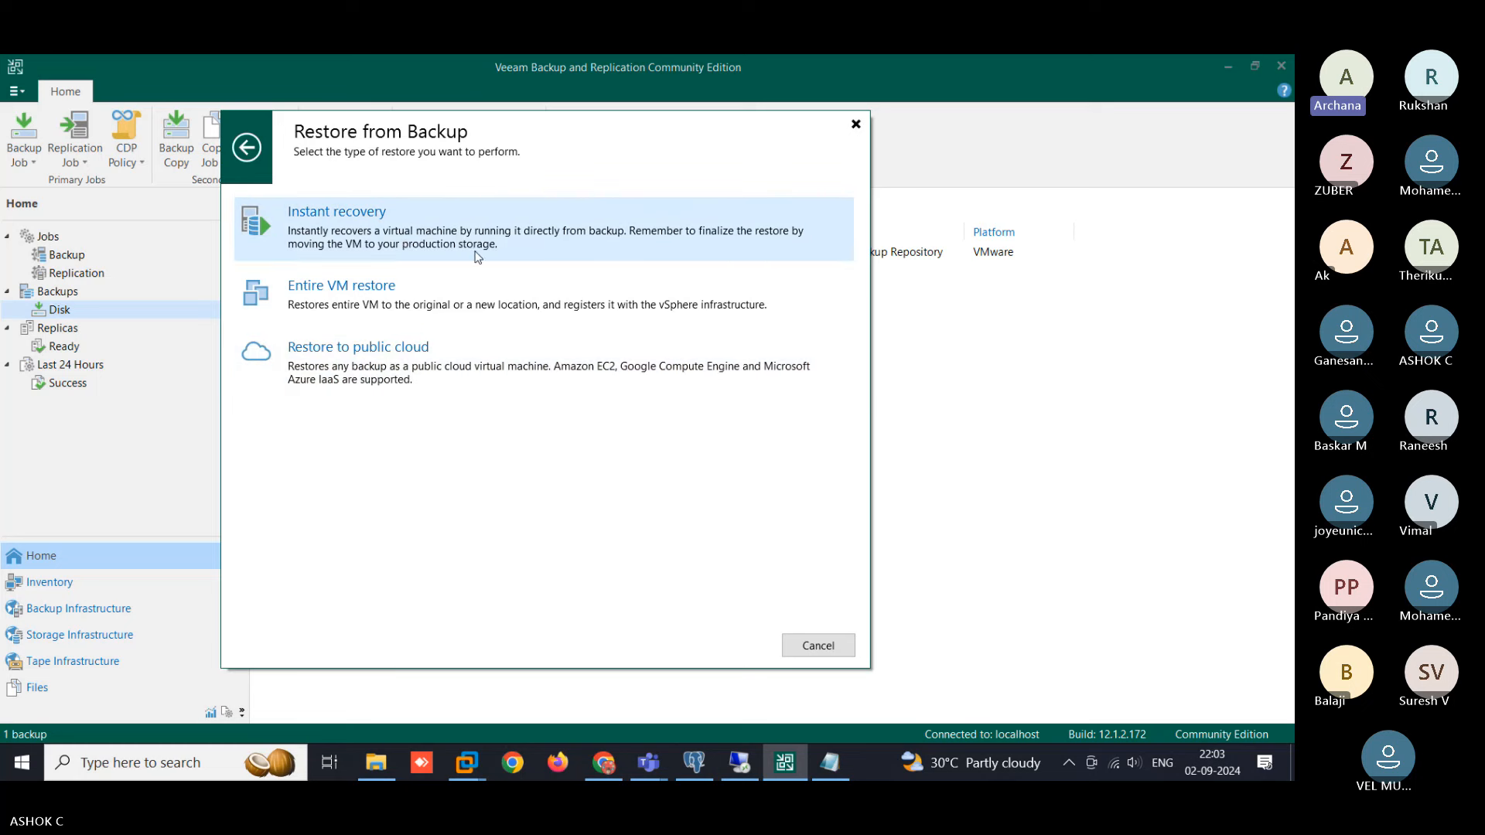
pyautogui.click(511, 234)
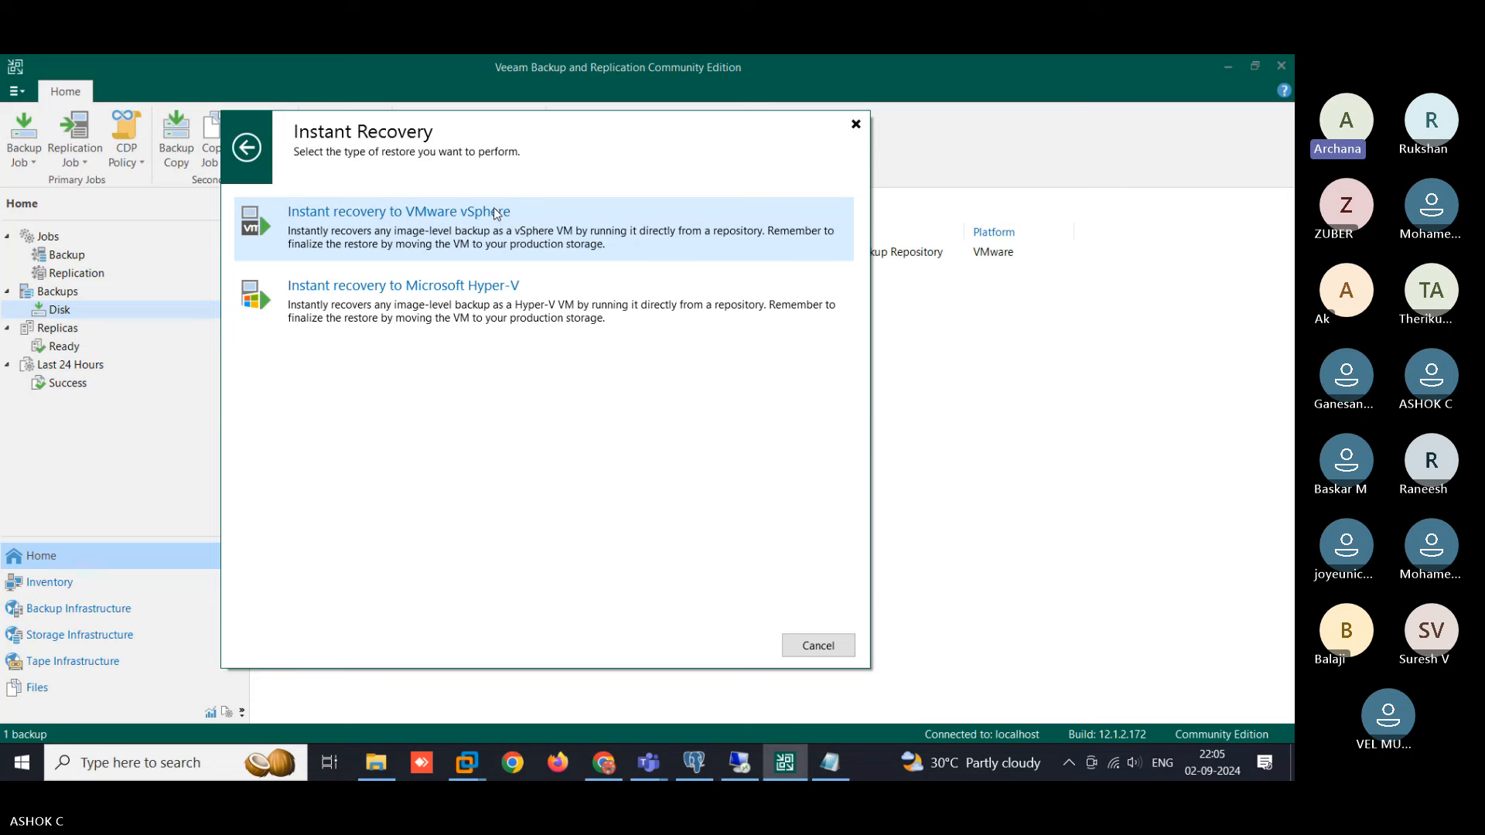
# - Choose Instant Recovery to VMware vSphere and add Win-2k12-02 from 192.168.2.110 > Chennai-DC > Cluster
pyautogui.click(497, 213)
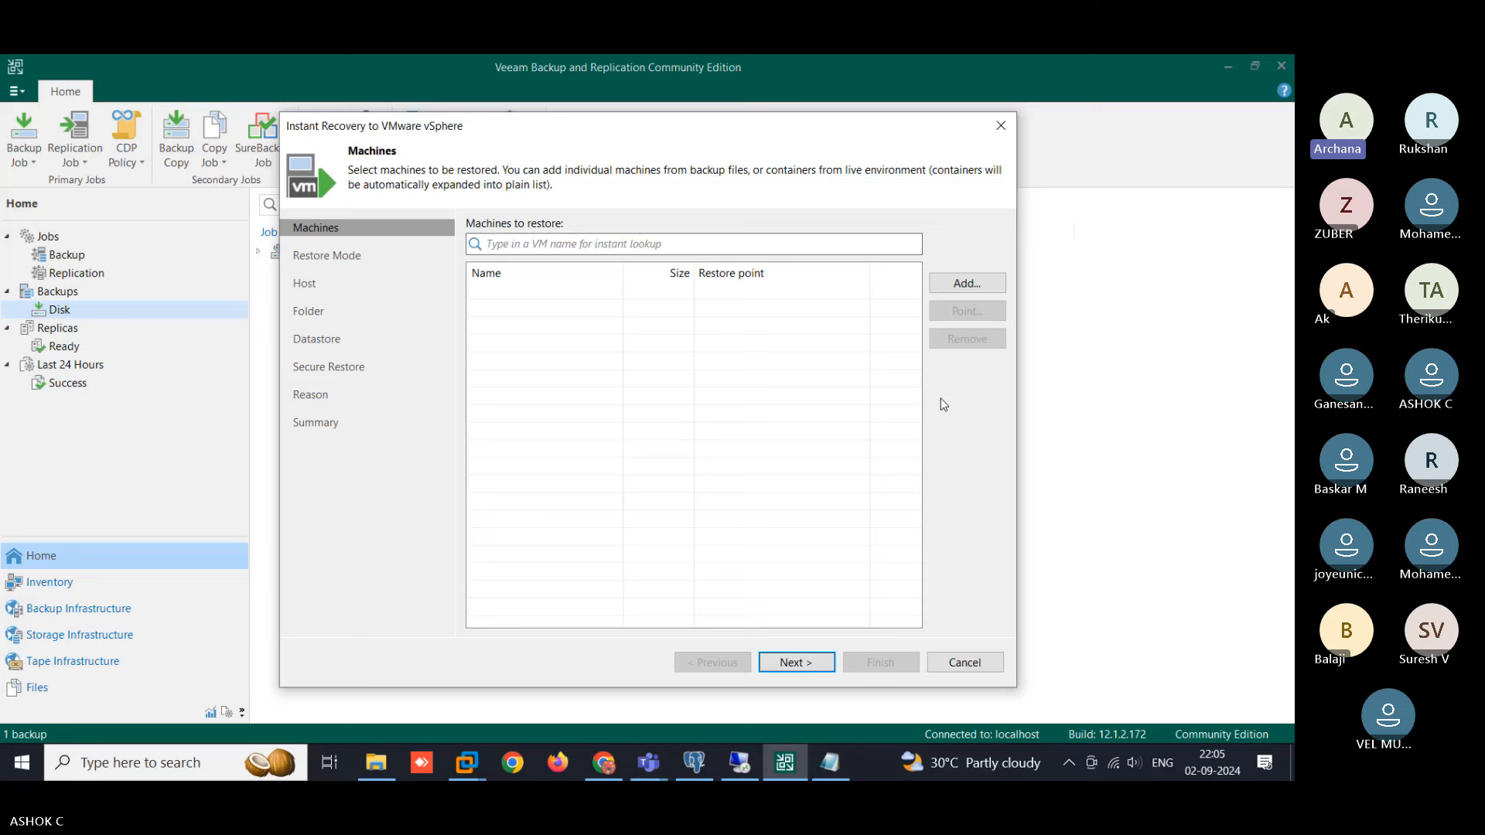
pyautogui.click(976, 285)
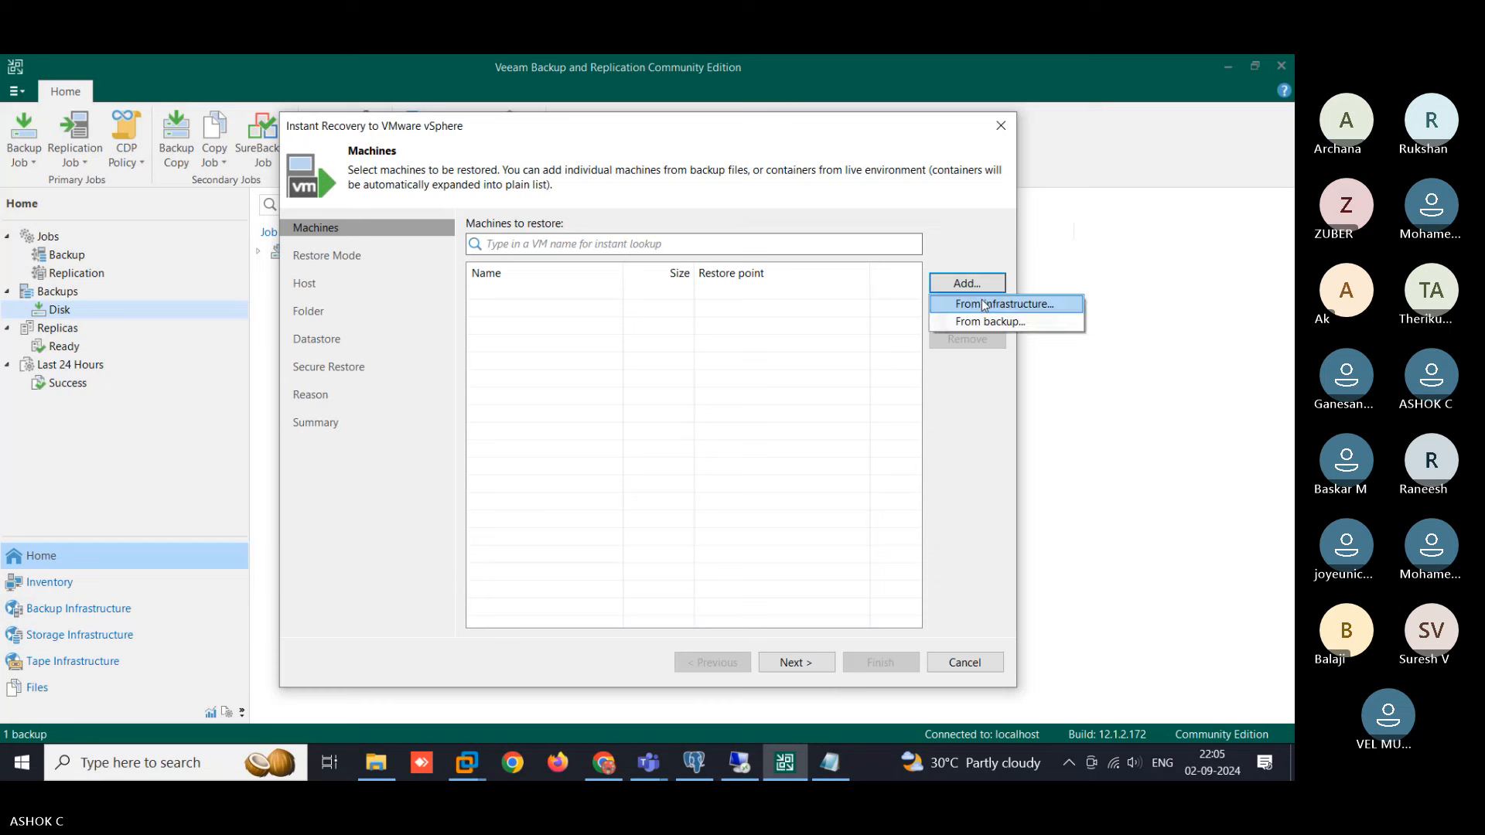
pyautogui.click(1028, 310)
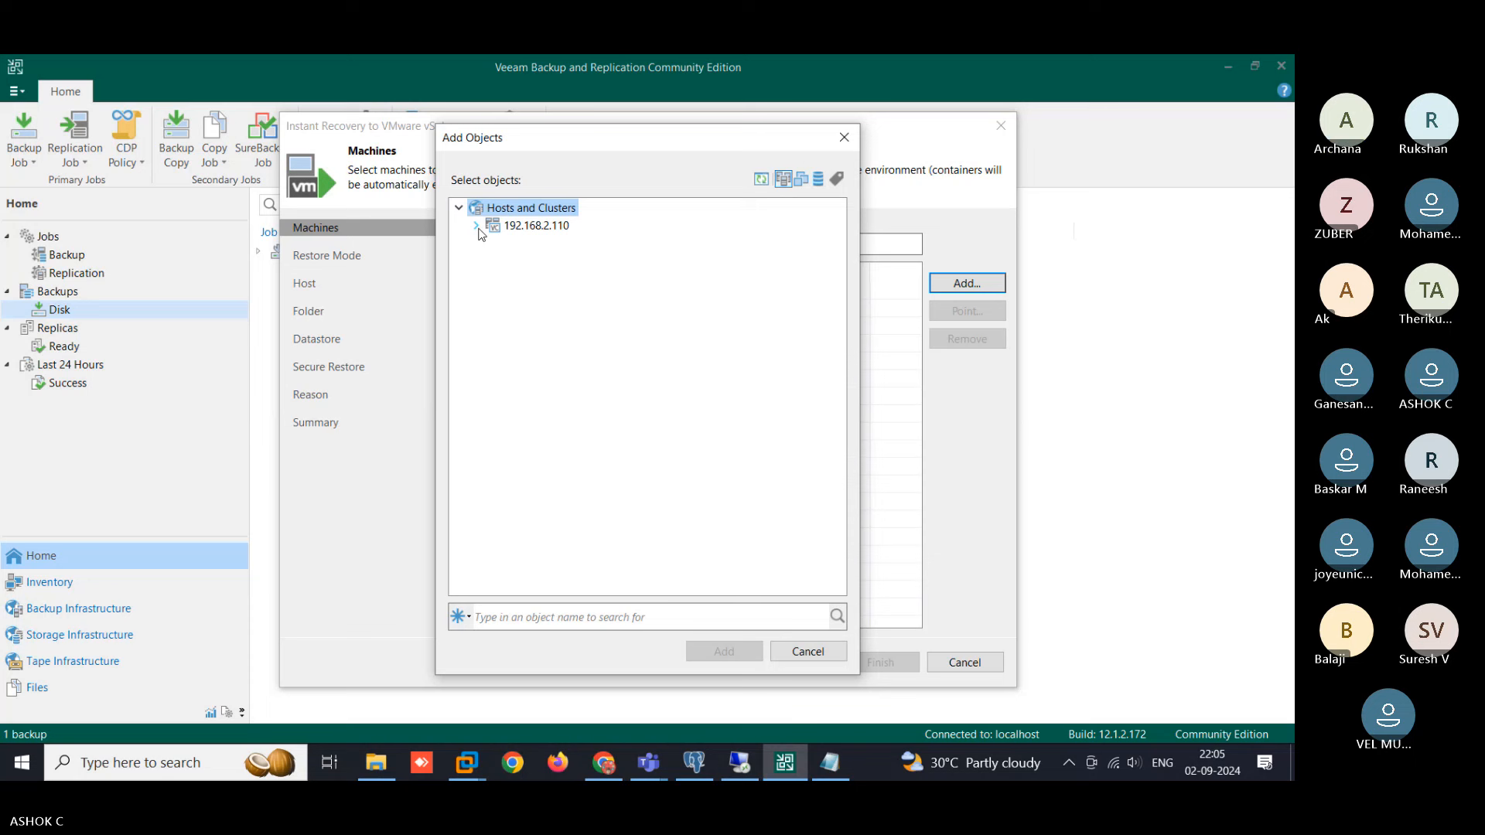
pyautogui.click(478, 228)
pyautogui.click(493, 243)
pyautogui.click(510, 263)
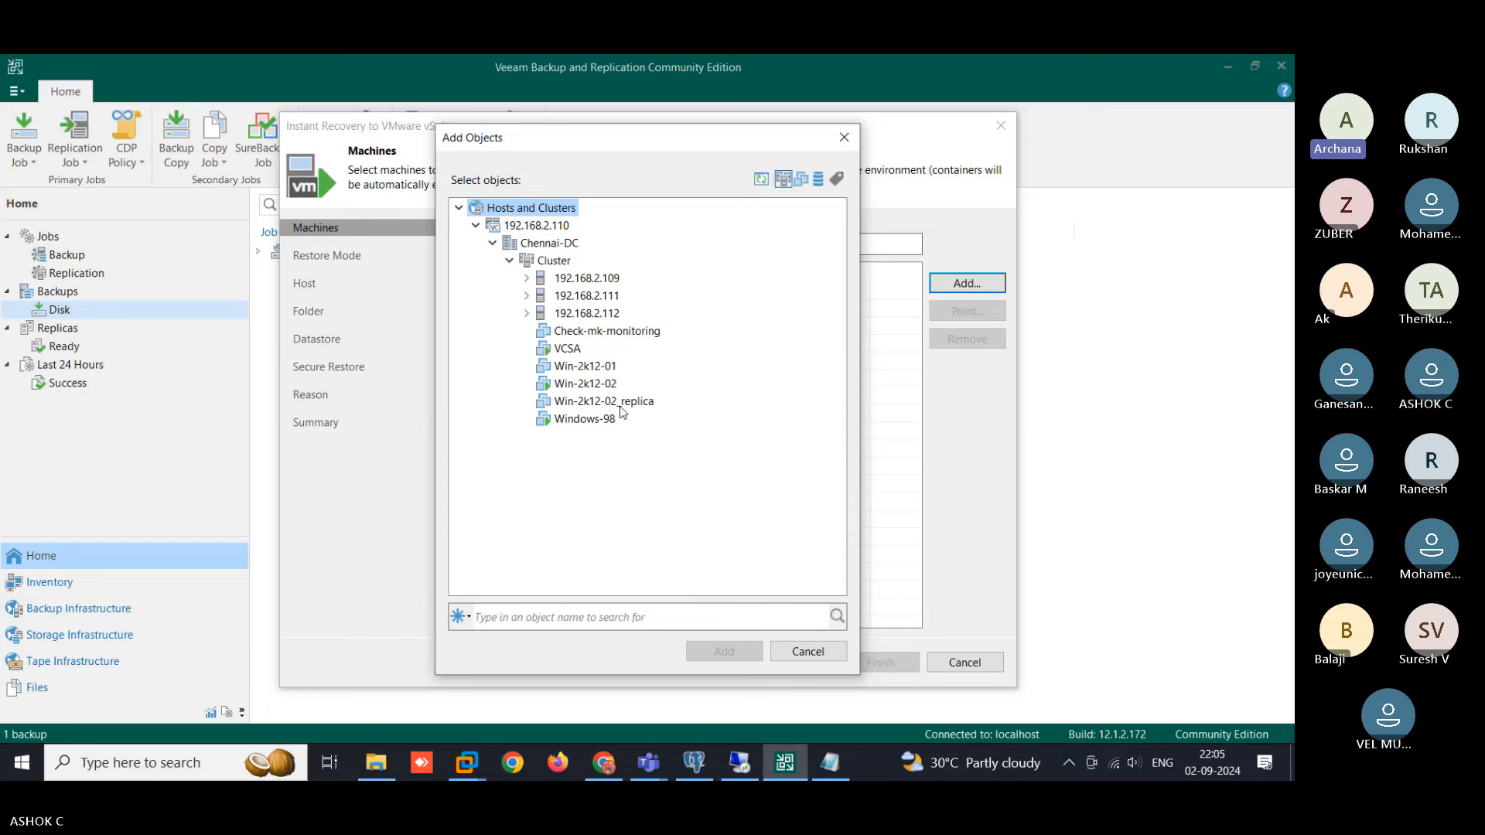
pyautogui.click(589, 384)
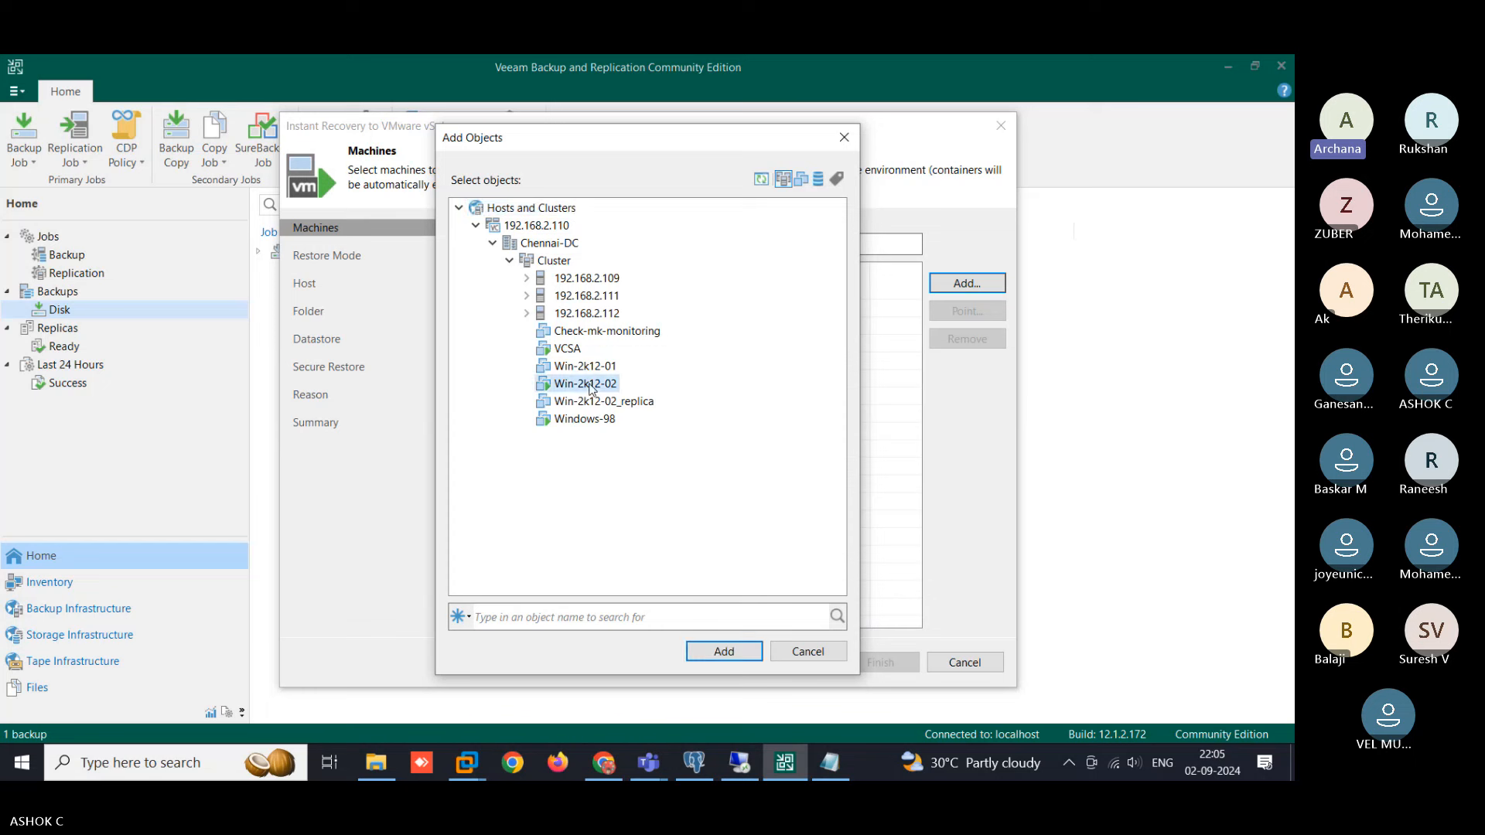
pyautogui.click(730, 654)
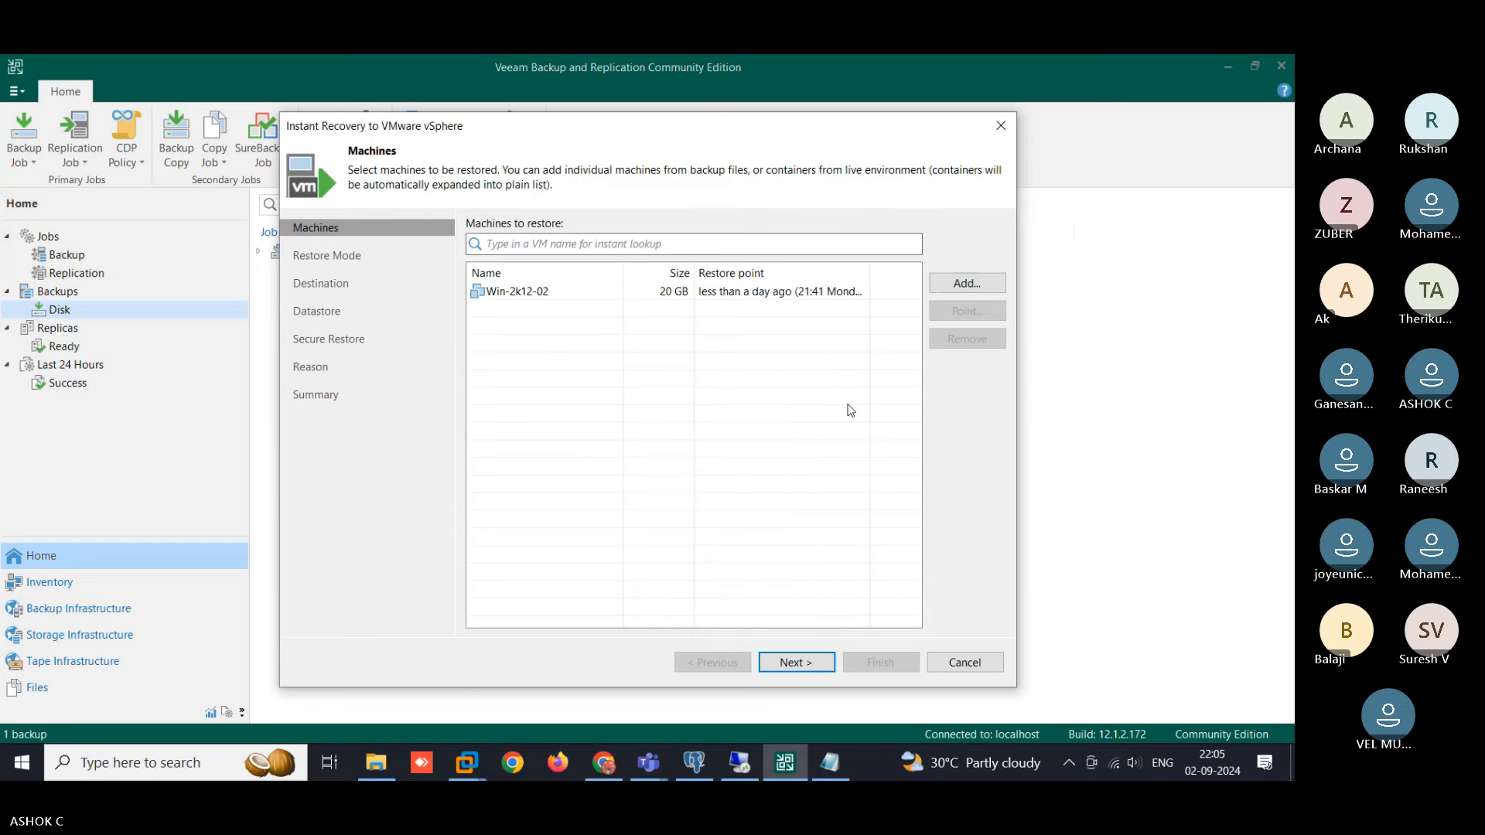
pyautogui.click(557, 292)
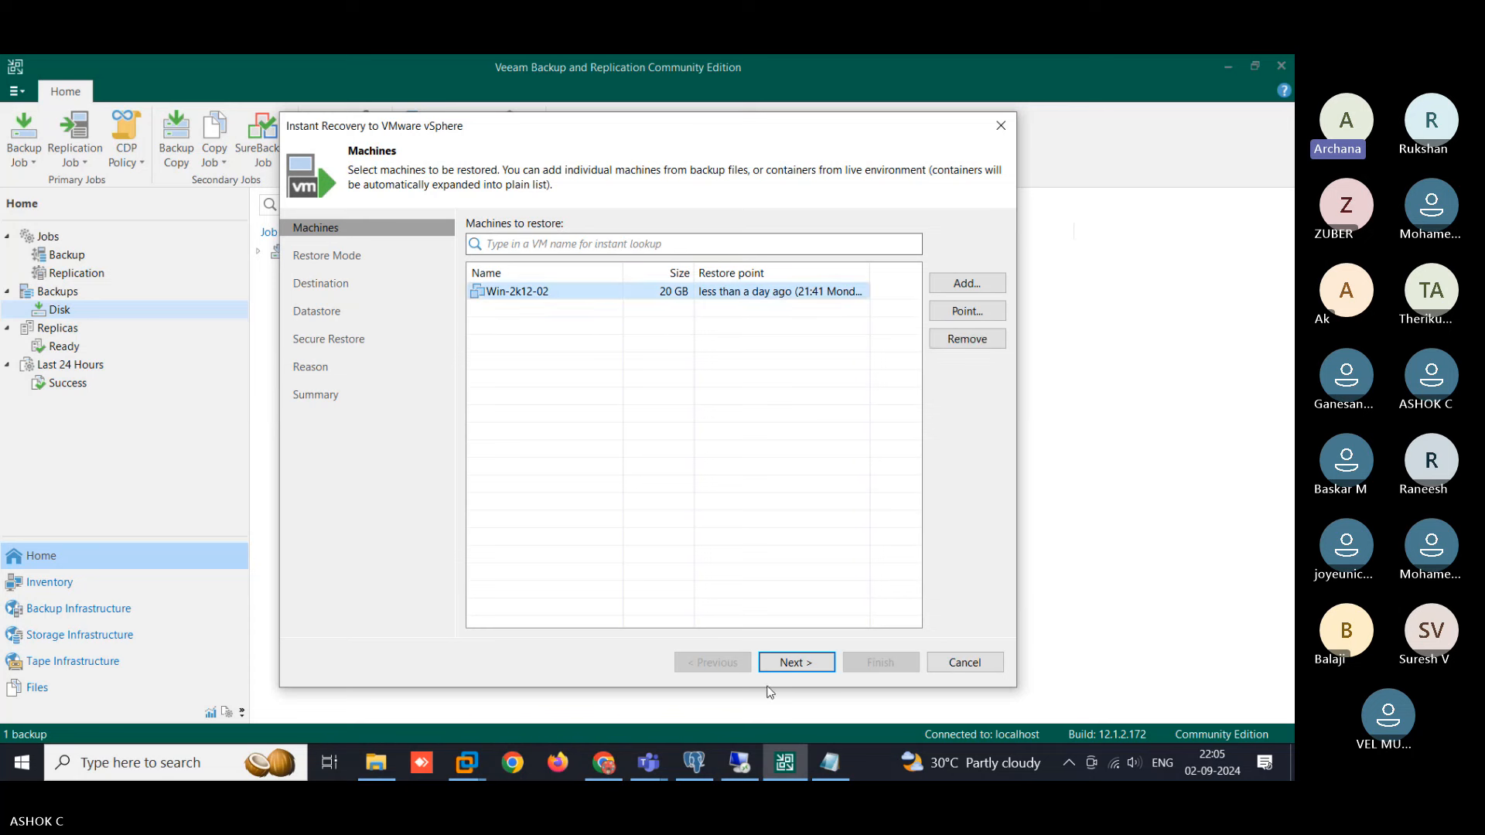
pyautogui.click(793, 663)
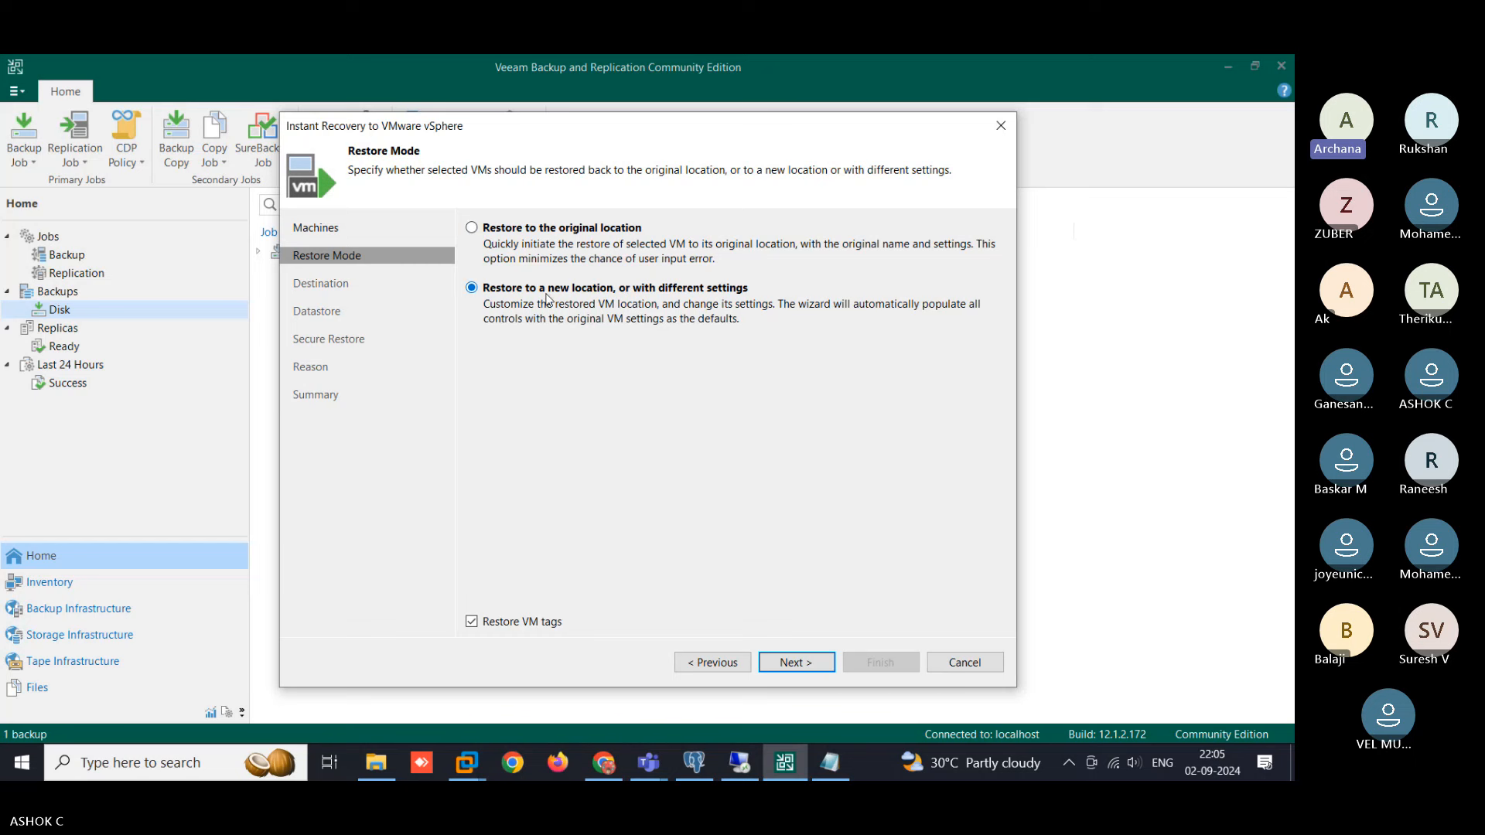
# - On the Destination page, name the restored VM Win-2k12-02-Restore-VM-Backup
pyautogui.click(797, 663)
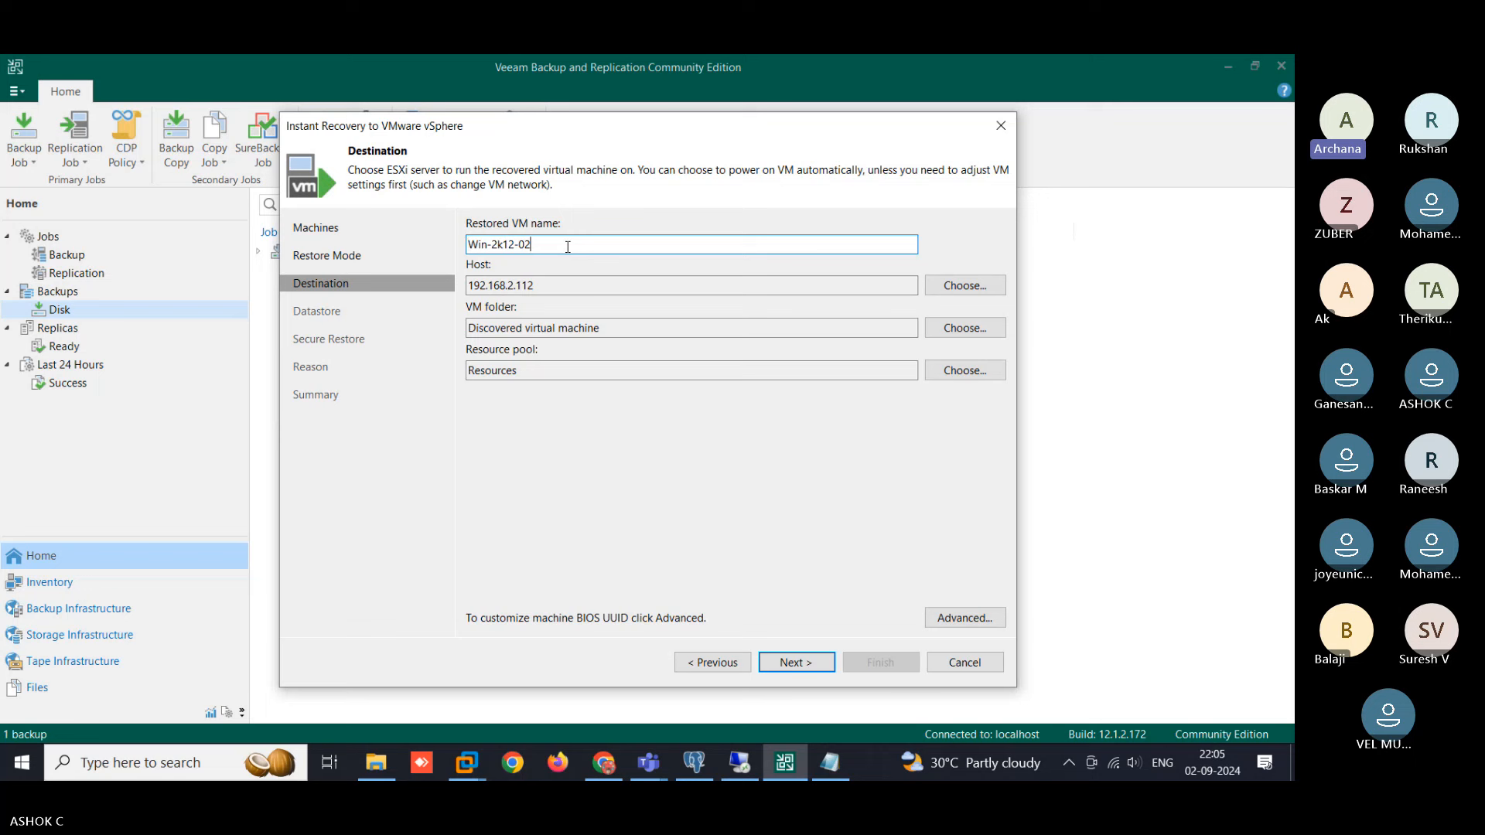
pyautogui.write('-Backup')
pyautogui.press('BackSpace')
pyautogui.press('BackSpace')
pyautogui.press('BackSpace')
pyautogui.press('BackSpace')
pyautogui.press('BackSpace')
pyautogui.press('BackSpace')
pyautogui.write('Restore -VM-Backup')
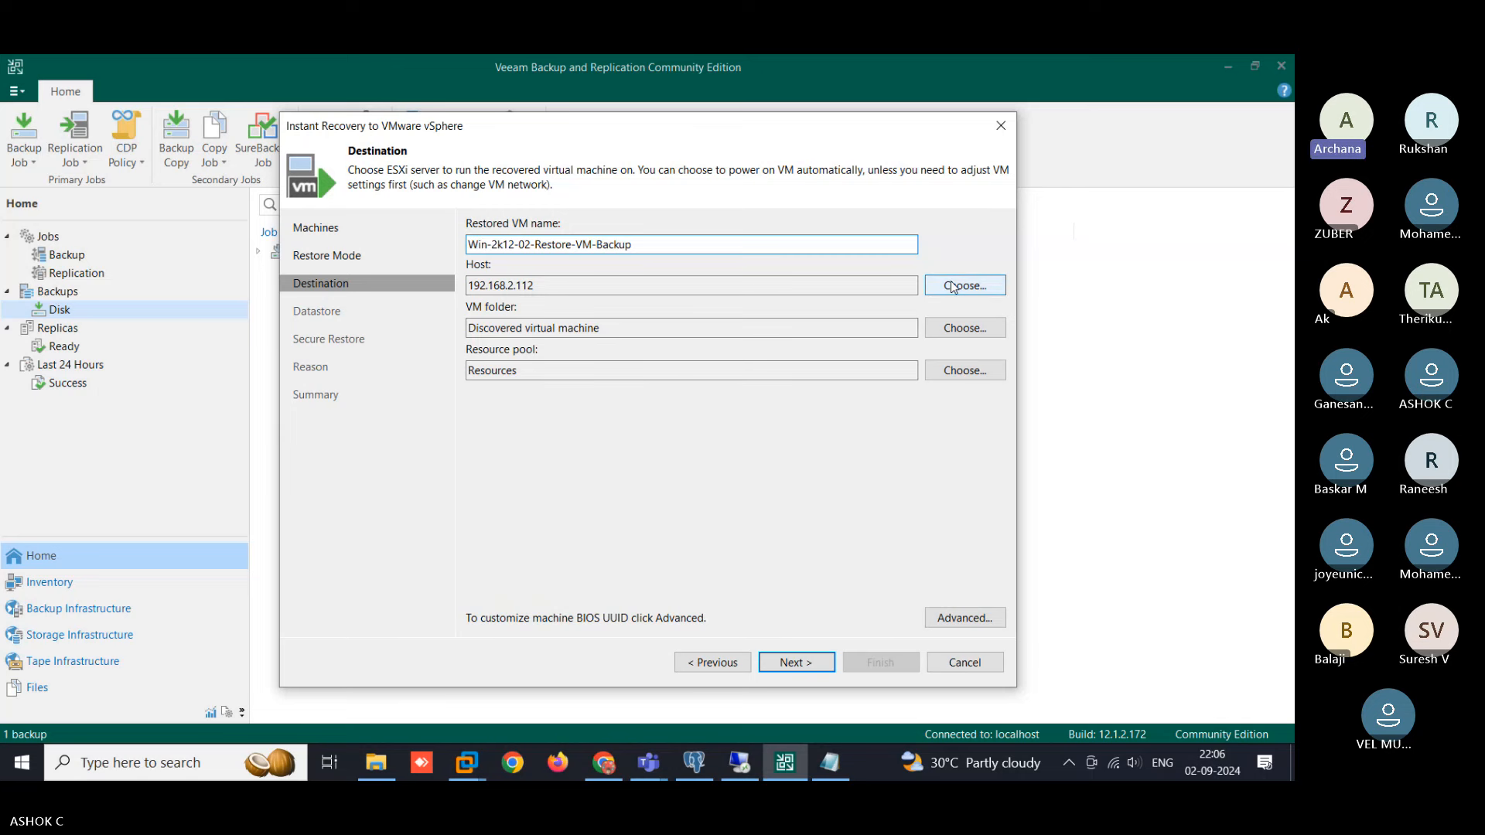
pyautogui.click(604, 763)
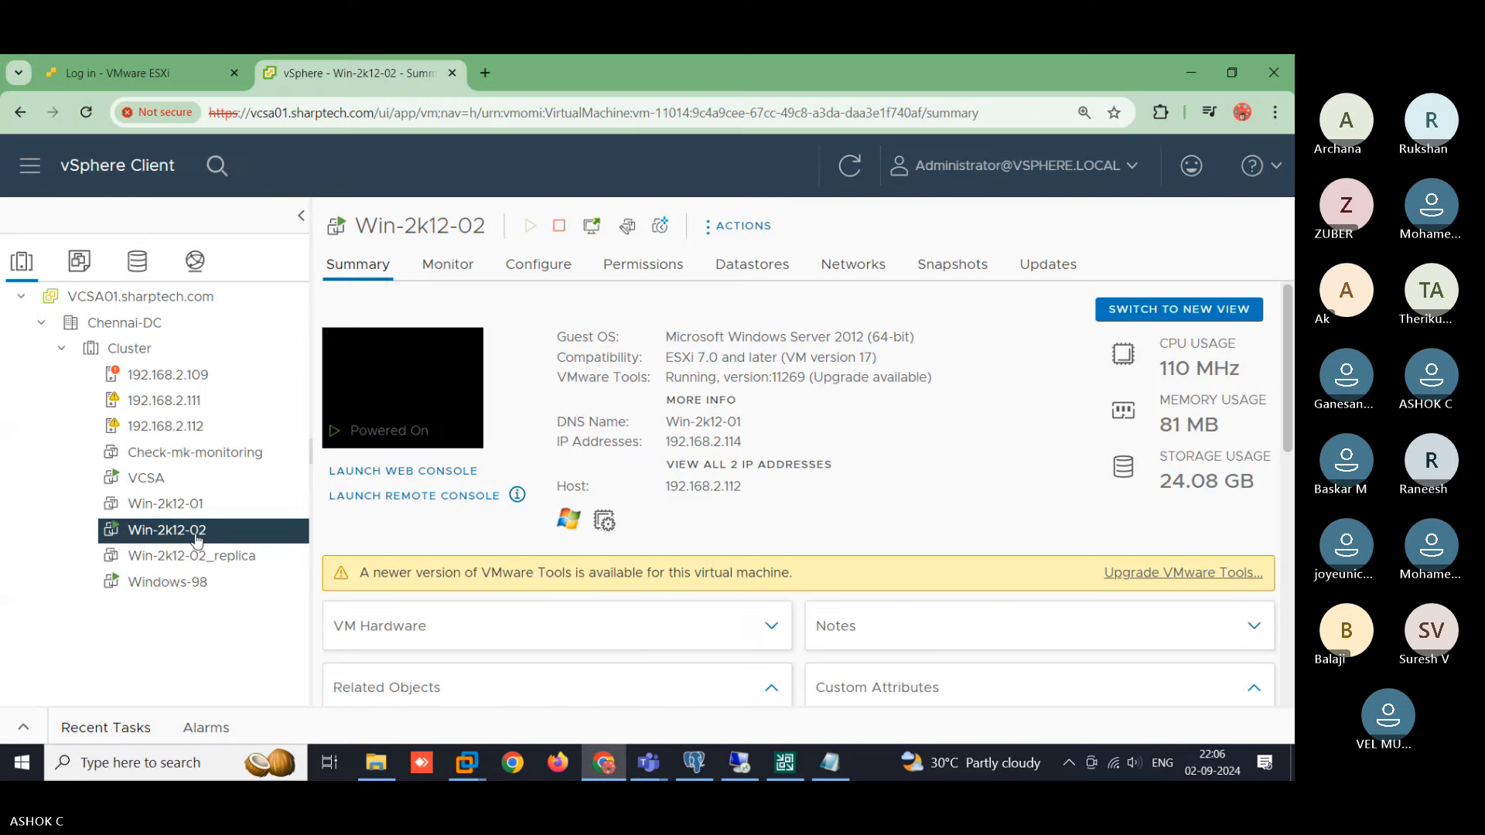
# - Confirm in vSphere Client that Win-2k12-02's host is 192.168.2.112, then go back to Veeam
pyautogui.moveTo(744, 487); pyautogui.dragTo(665, 488)
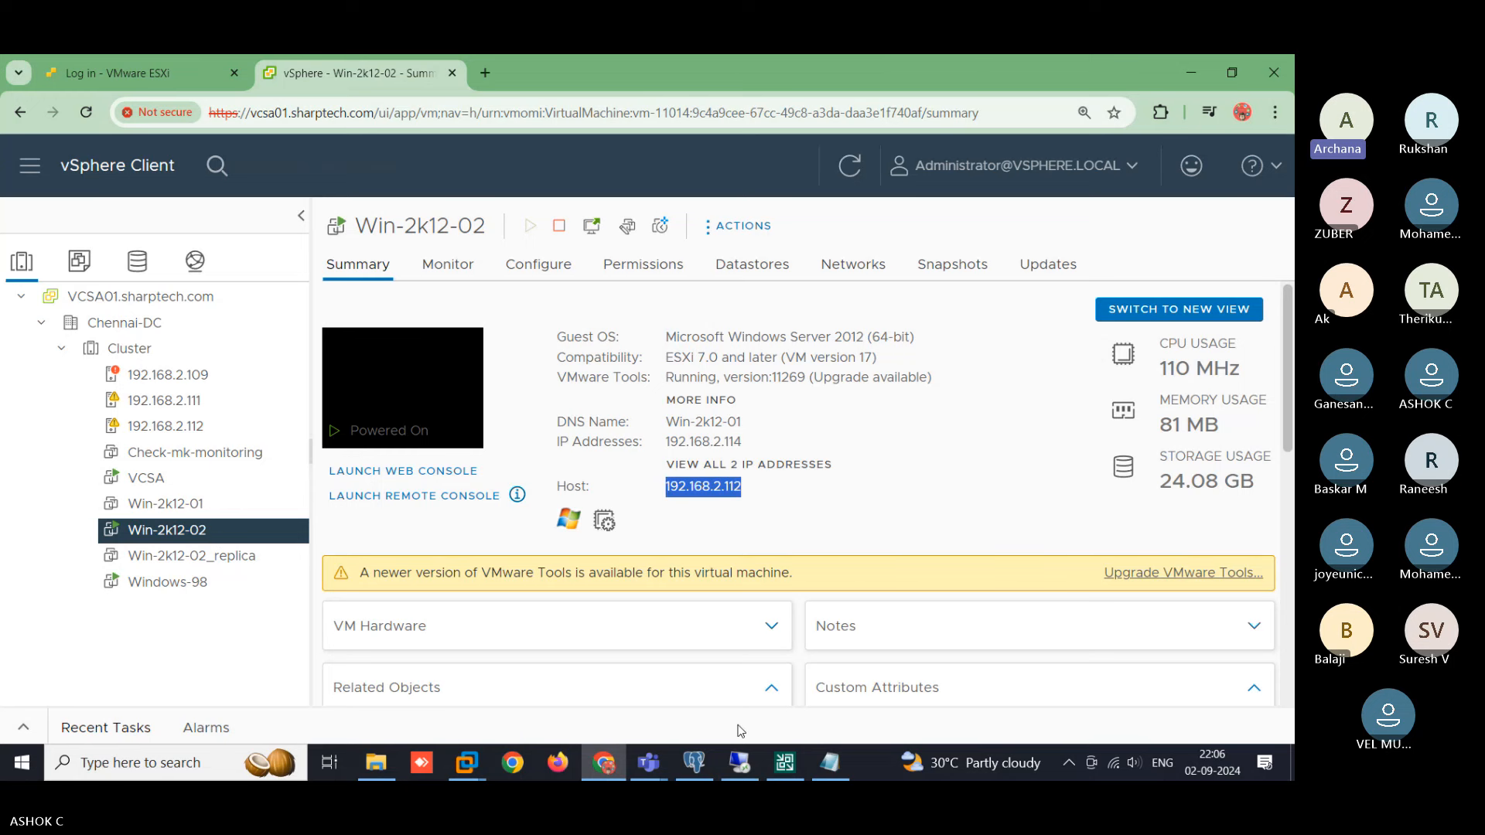
pyautogui.click(785, 762)
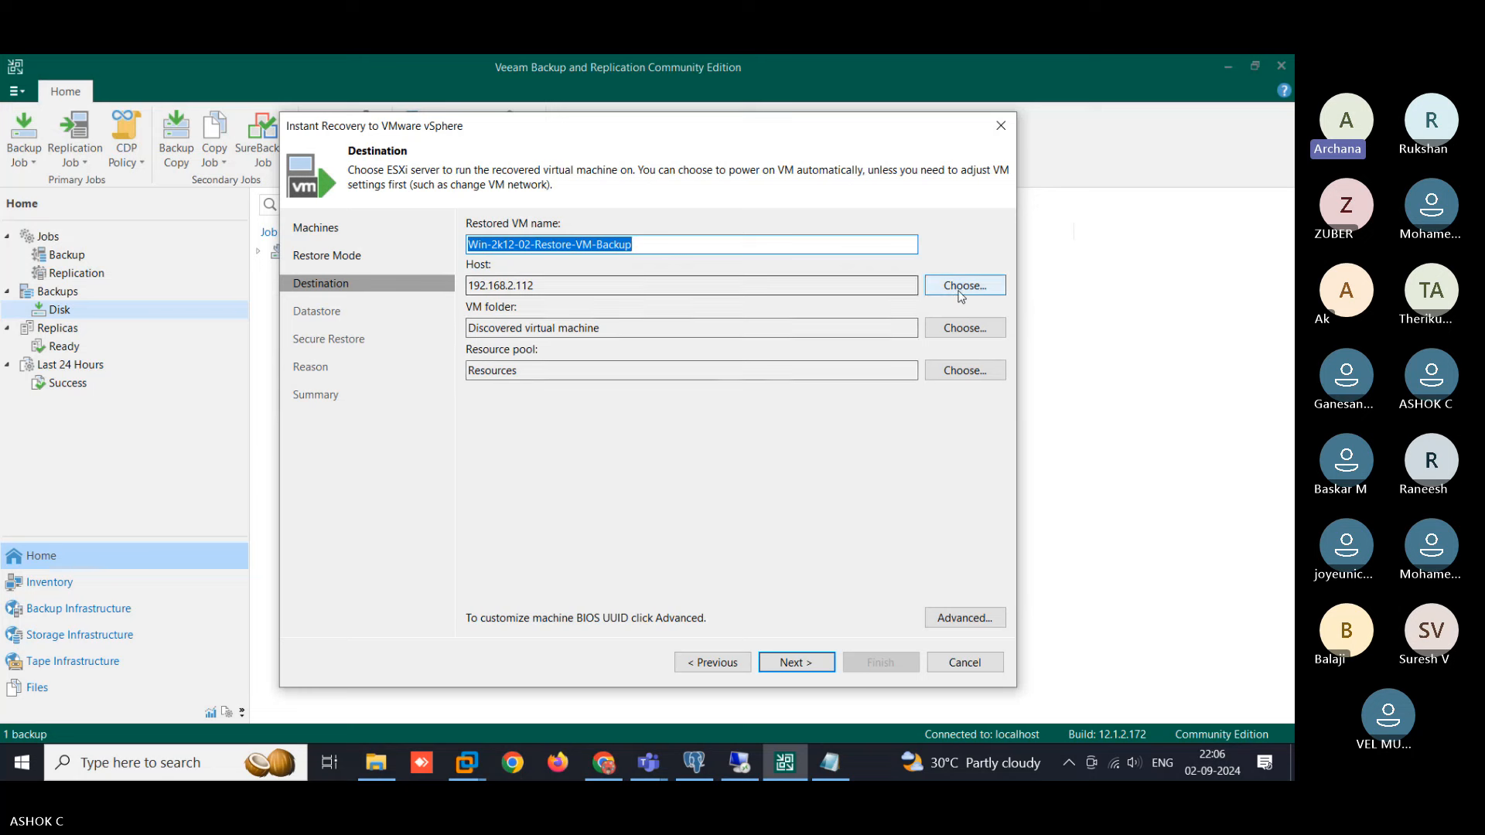
# - Open the host picker and expand 192.168.2.110 > Chennai-DC > Cluster to list its hosts
pyautogui.click(962, 293)
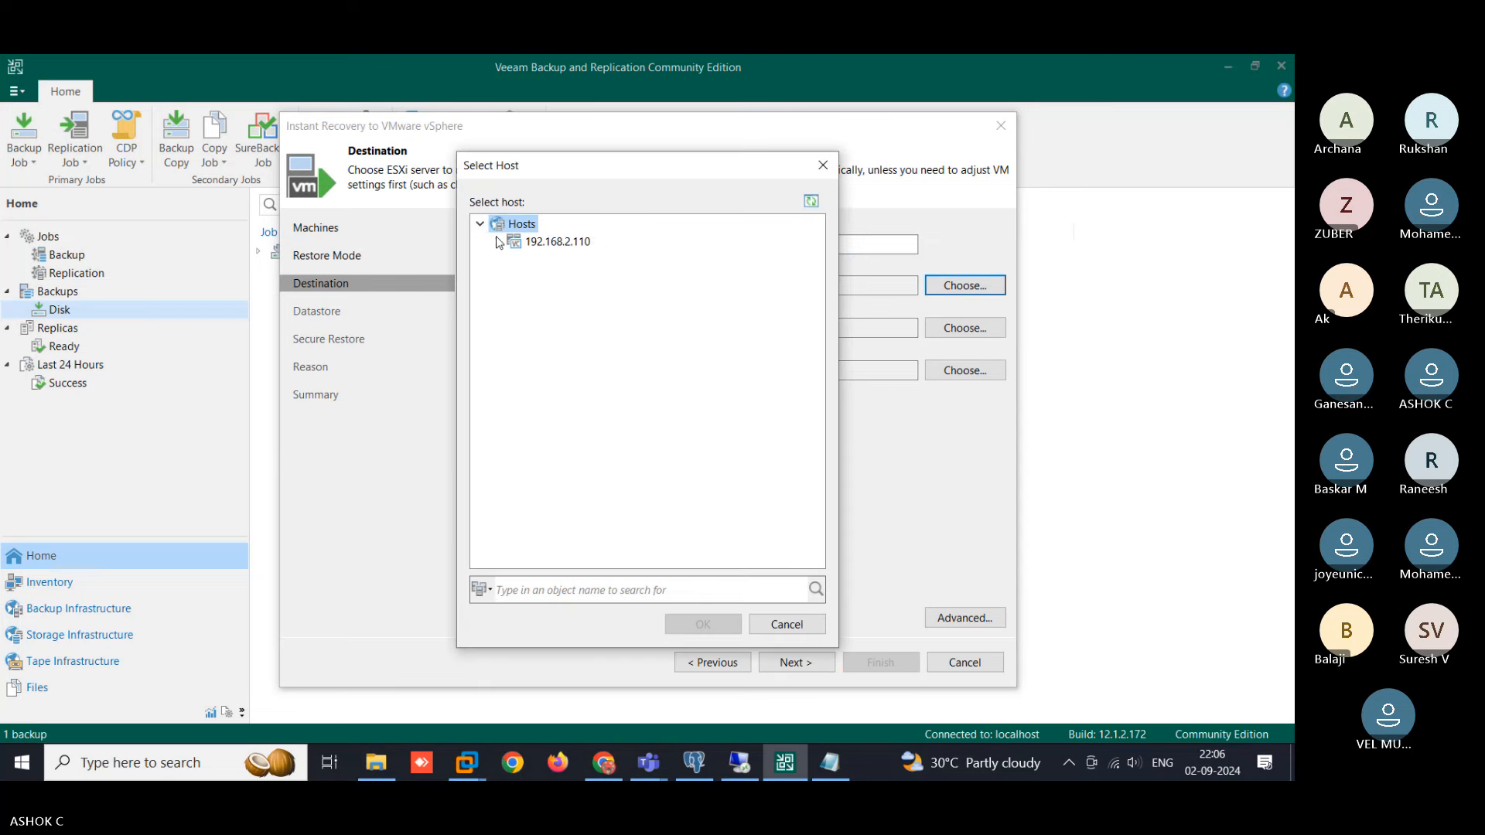
pyautogui.click(498, 242)
pyautogui.click(498, 242)
pyautogui.click(481, 222)
pyautogui.click(481, 223)
pyautogui.click(498, 242)
pyautogui.click(515, 260)
pyautogui.click(530, 277)
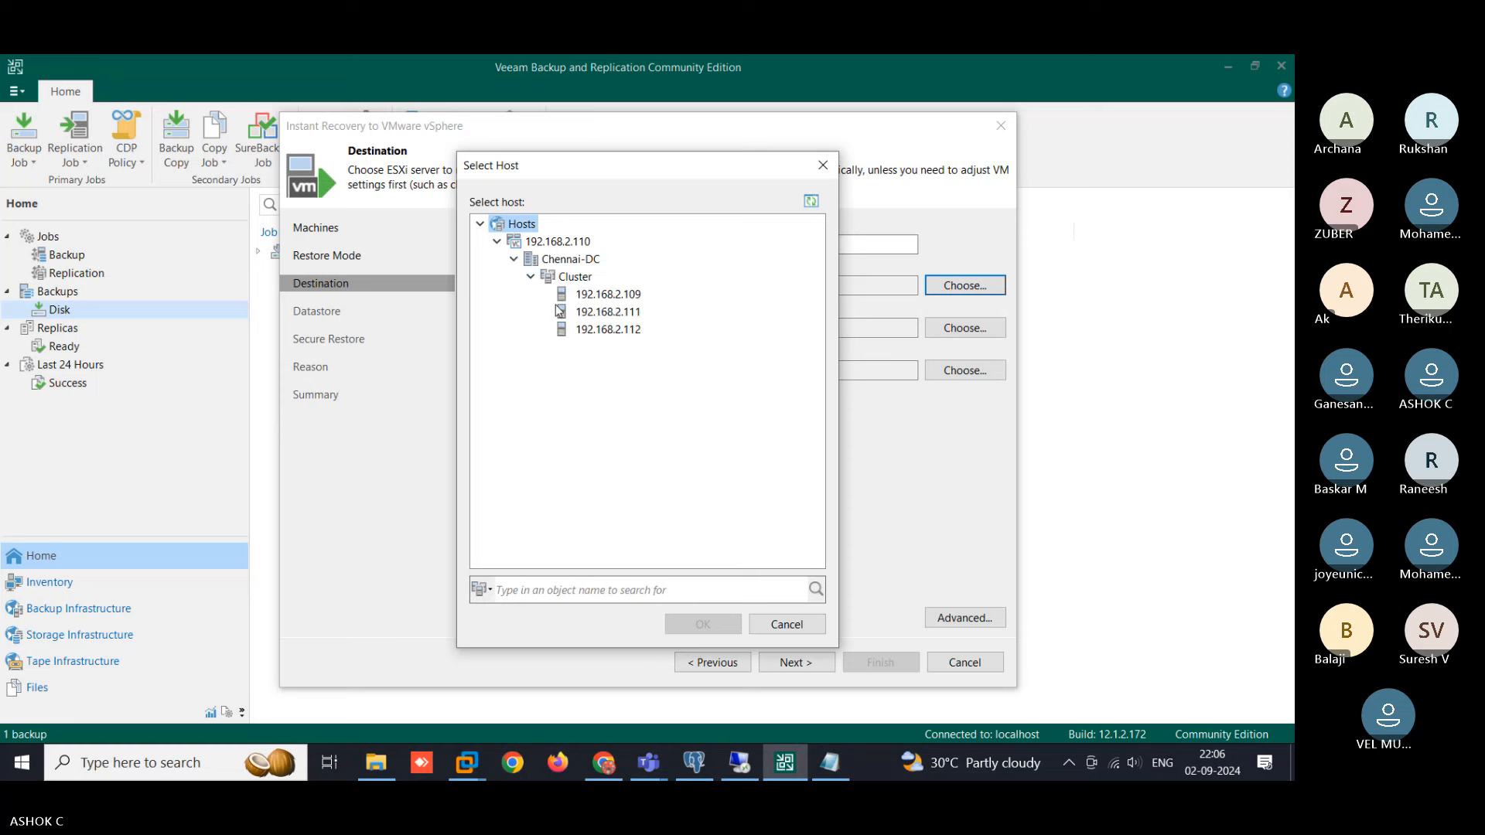
pyautogui.click(631, 314)
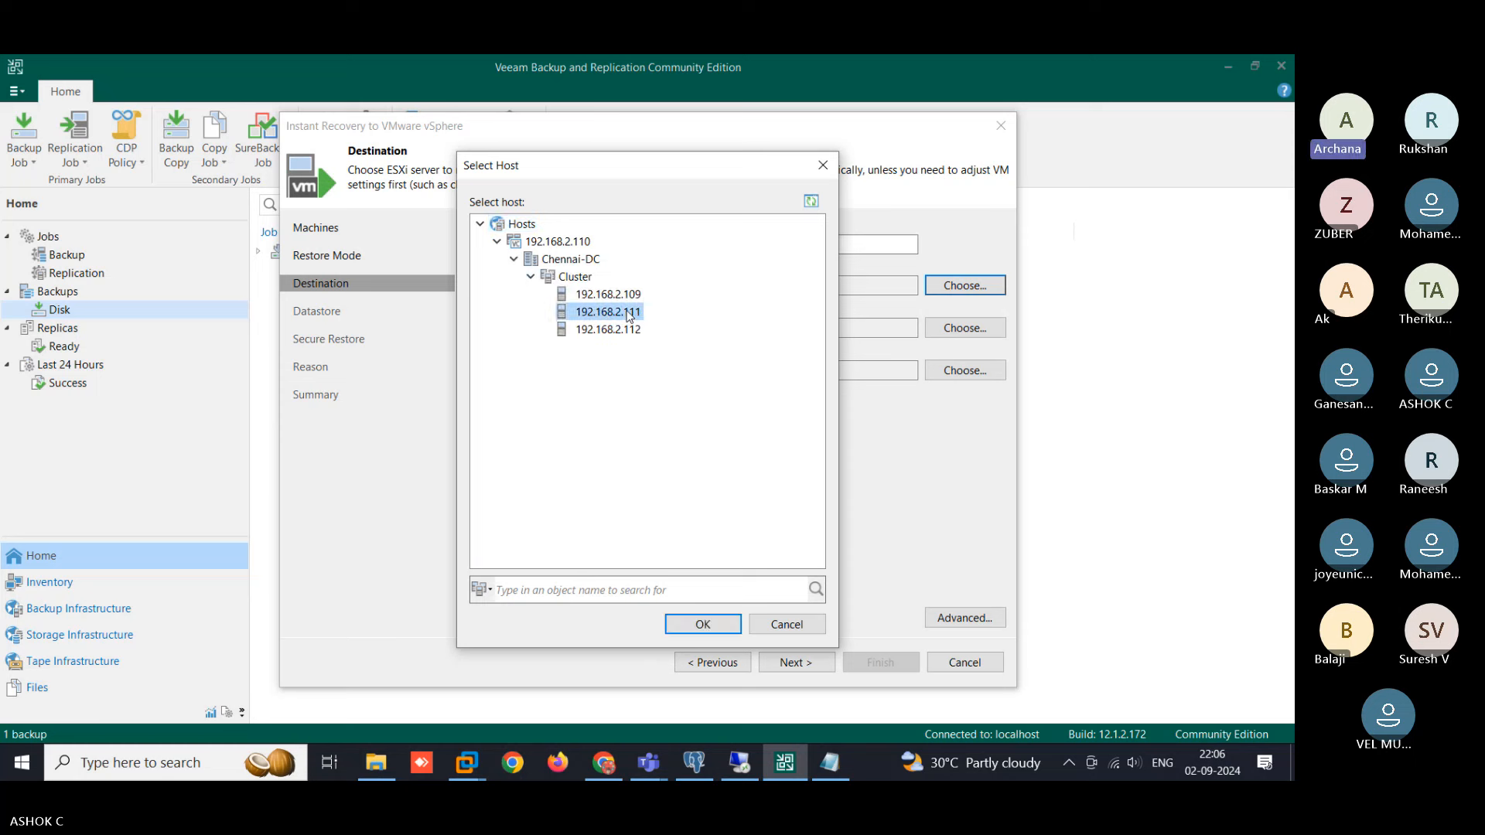
# - After comparing hosts in vSphere Client, select 192.168.2.109 as the destination host
pyautogui.click(603, 763)
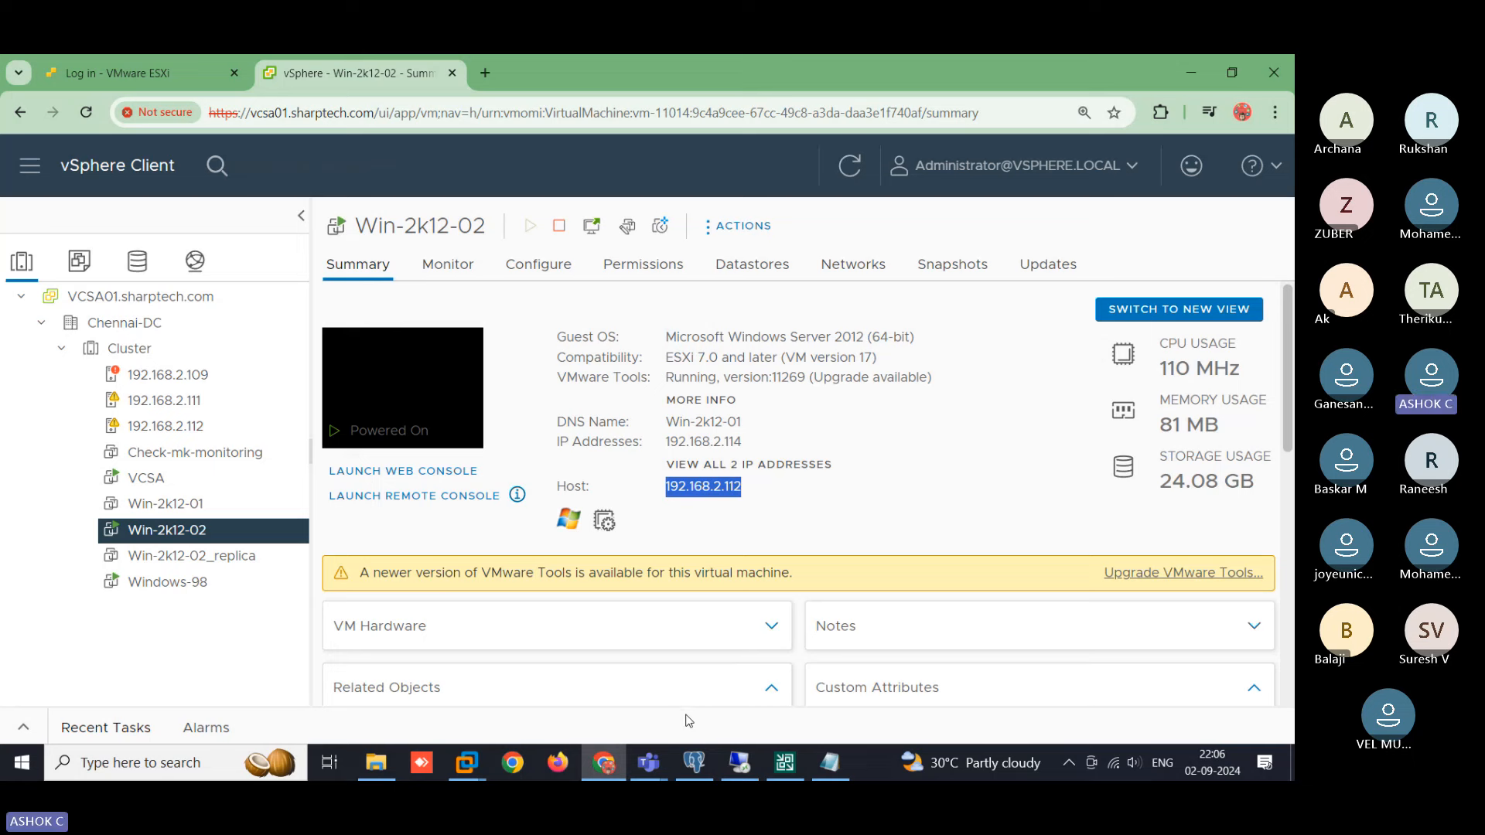
pyautogui.click(785, 763)
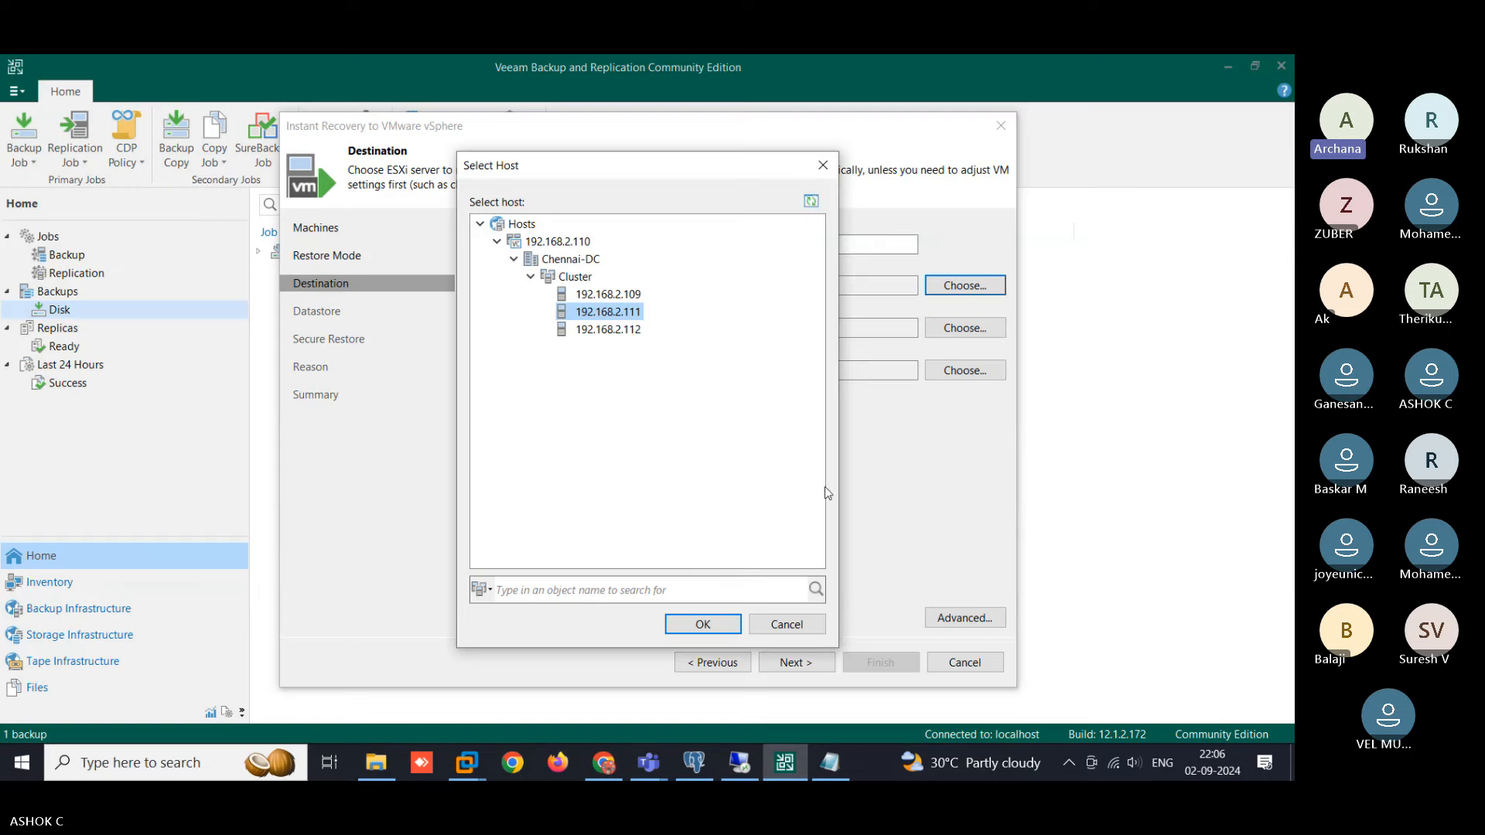
pyautogui.click(625, 296)
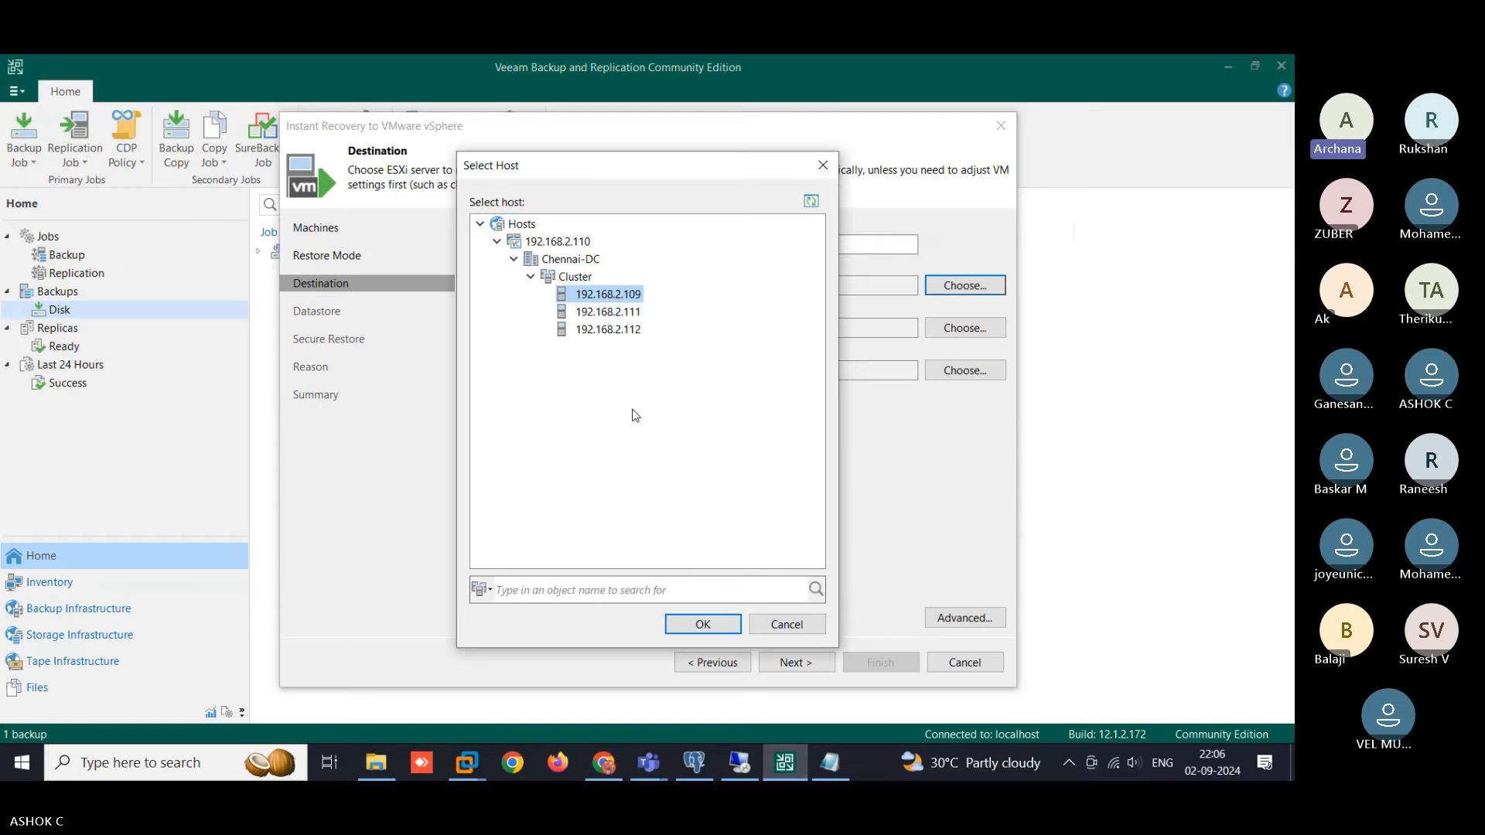
pyautogui.click(694, 625)
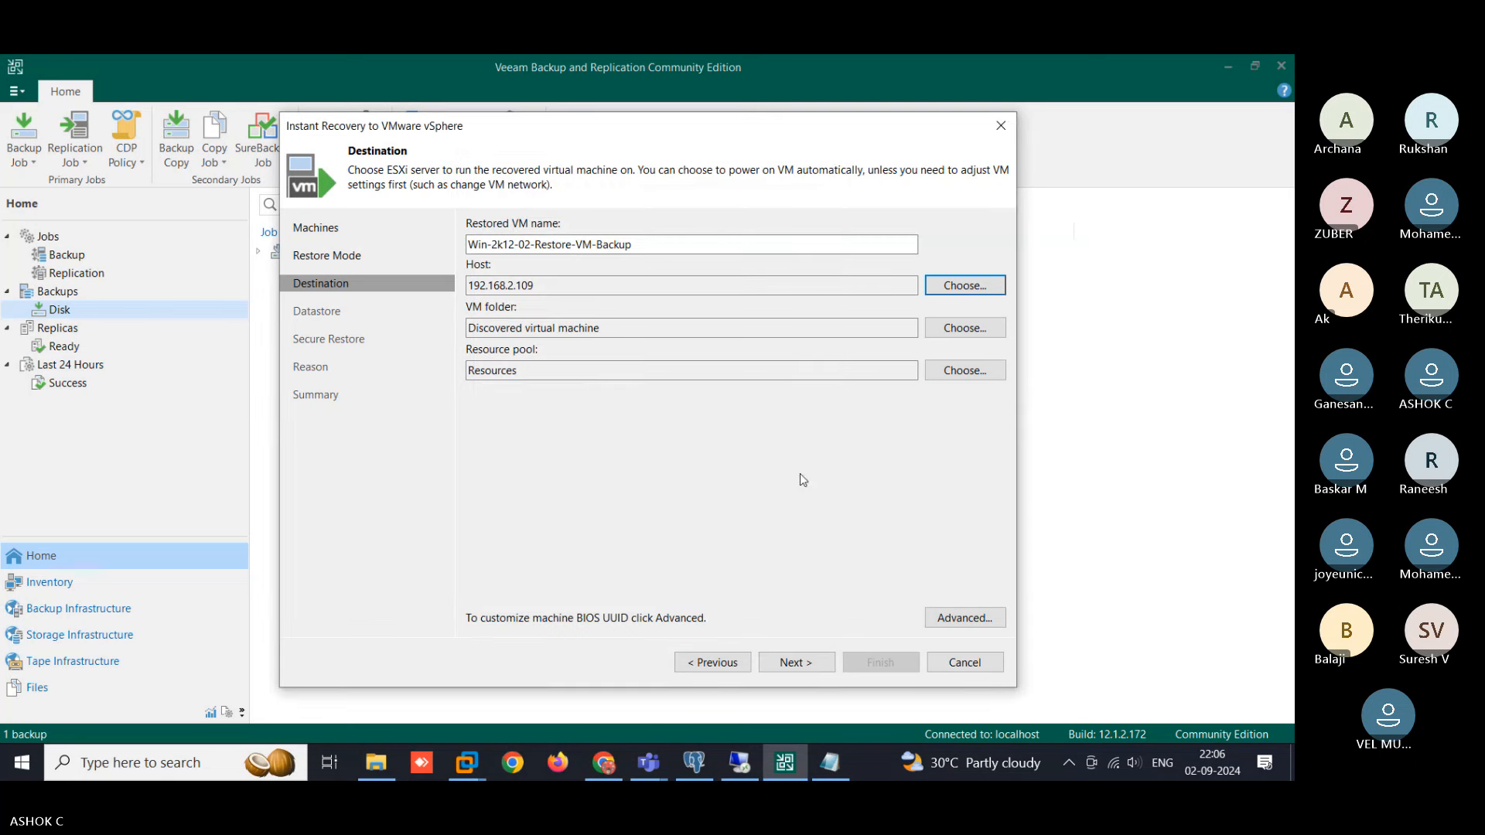
# - Pass Datastore and Secure Restore, enter restore reason 'Test Purpose', and finish to start recovery
pyautogui.click(796, 662)
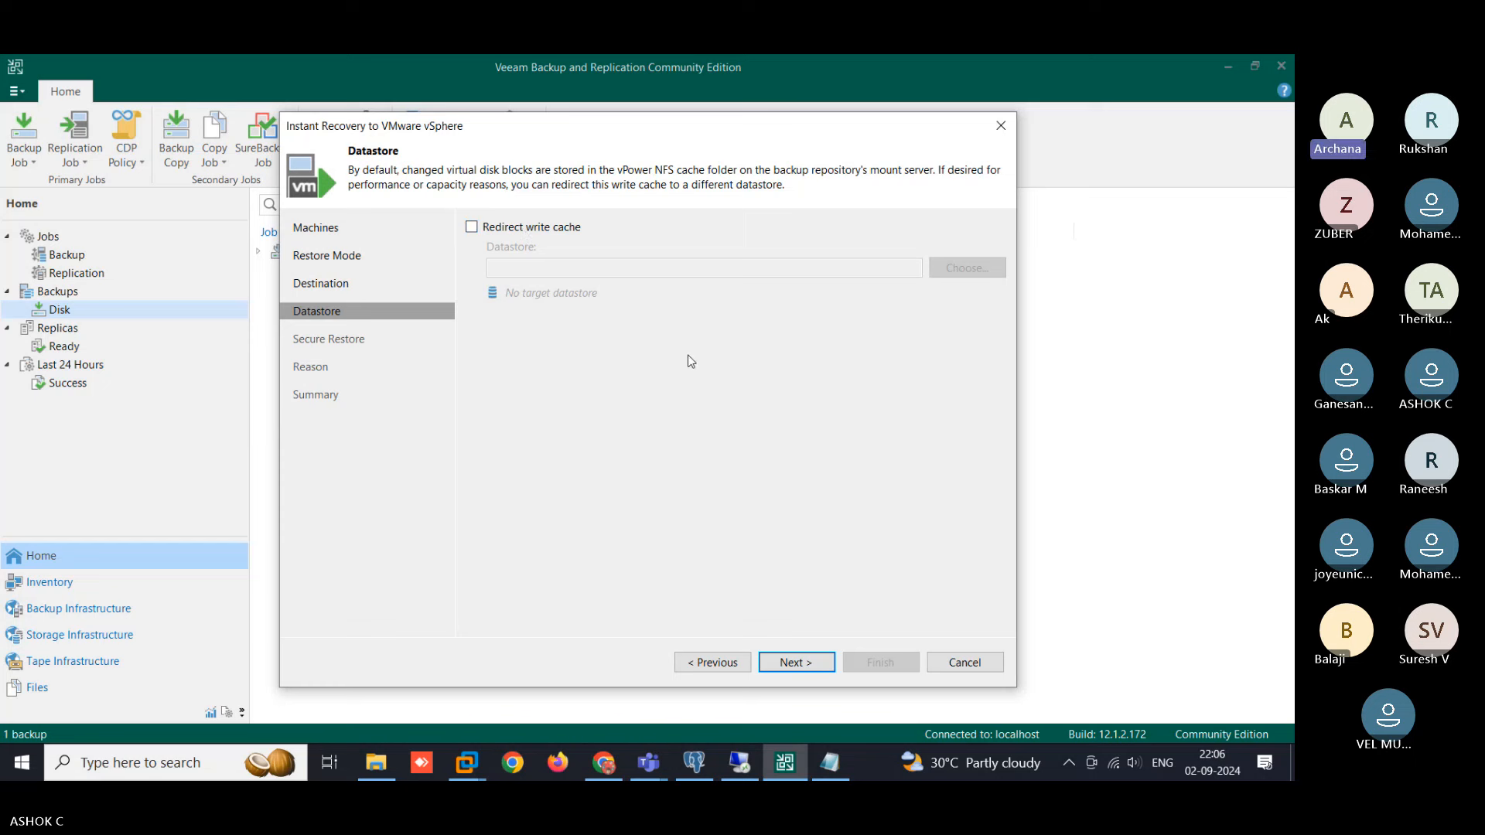
pyautogui.click(798, 662)
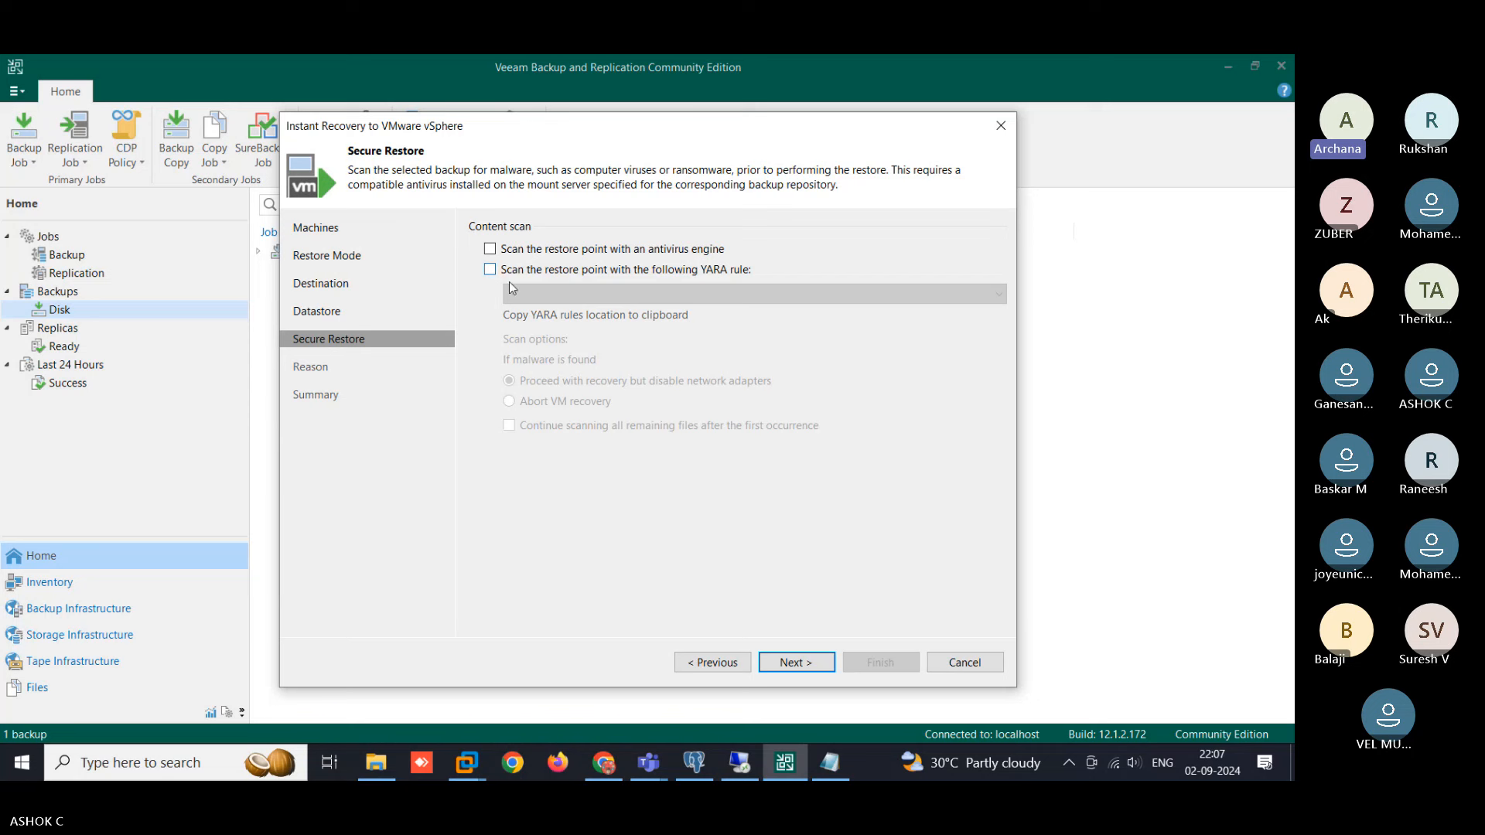
pyautogui.click(792, 663)
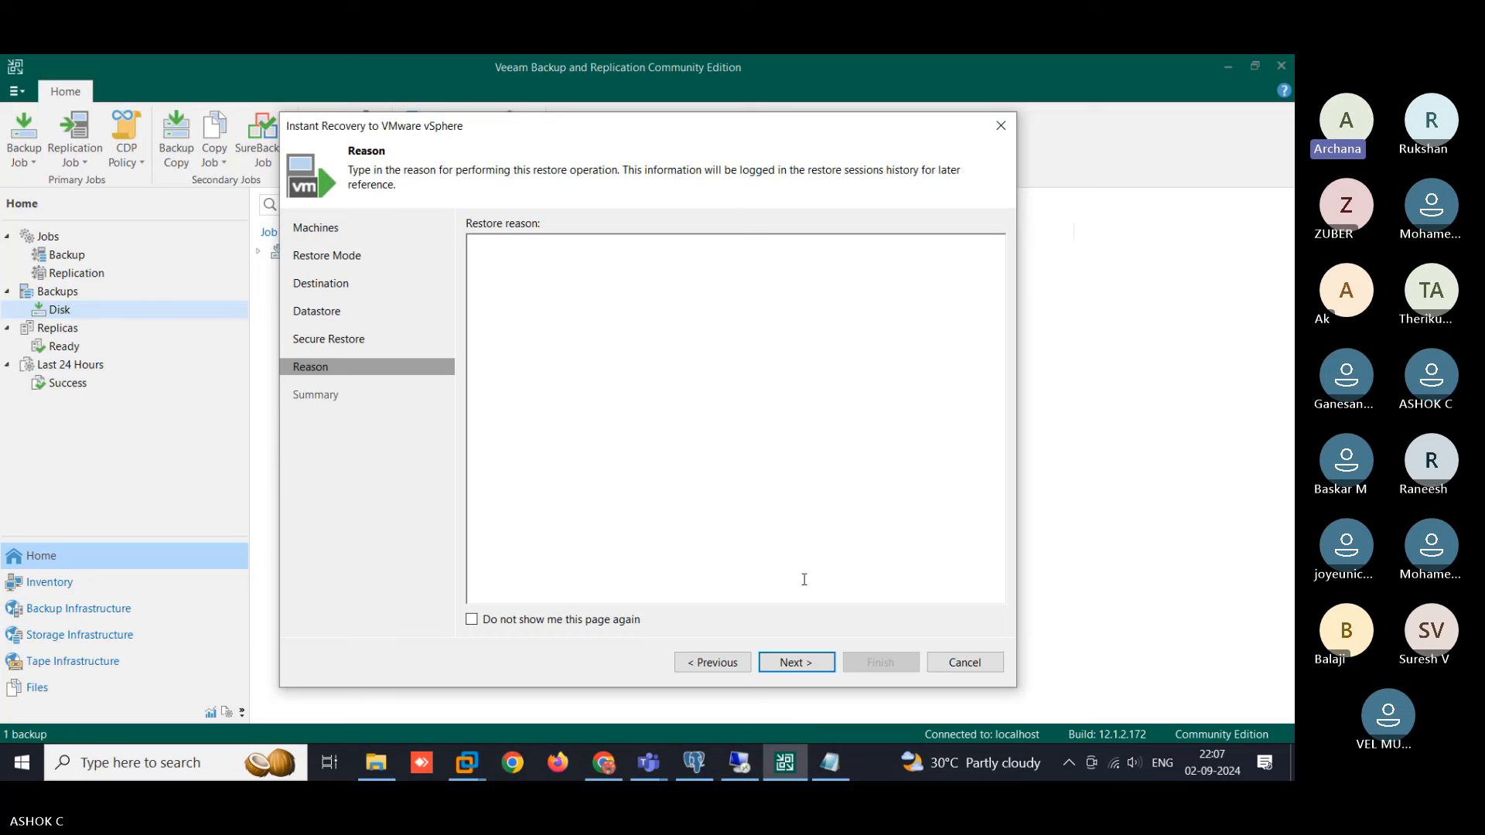
pyautogui.write('Test Purpose')
pyautogui.moveTo(541, 256); pyautogui.dragTo(435, 241)
pyautogui.click(799, 663)
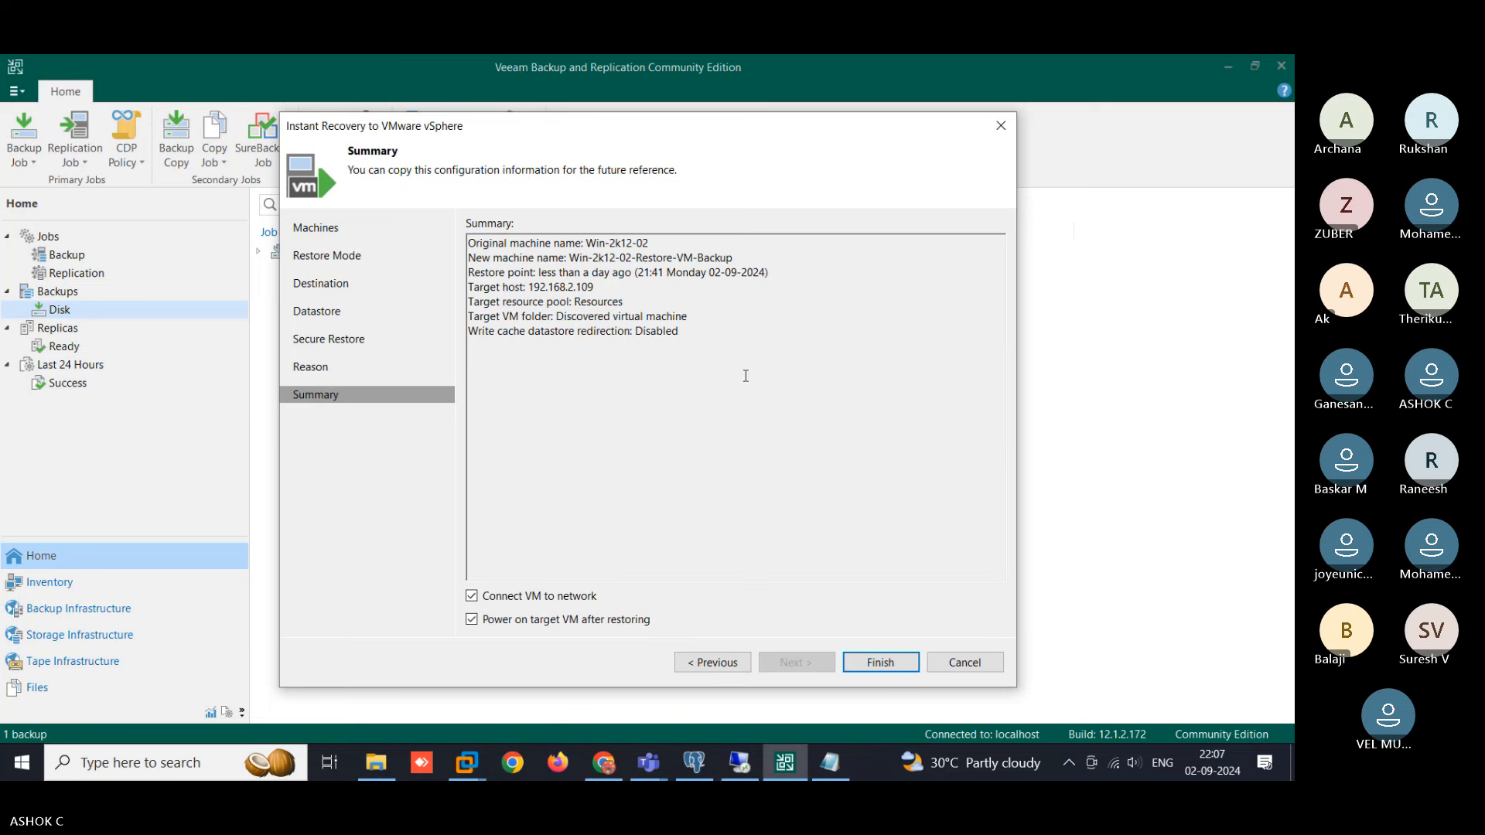
pyautogui.click(887, 667)
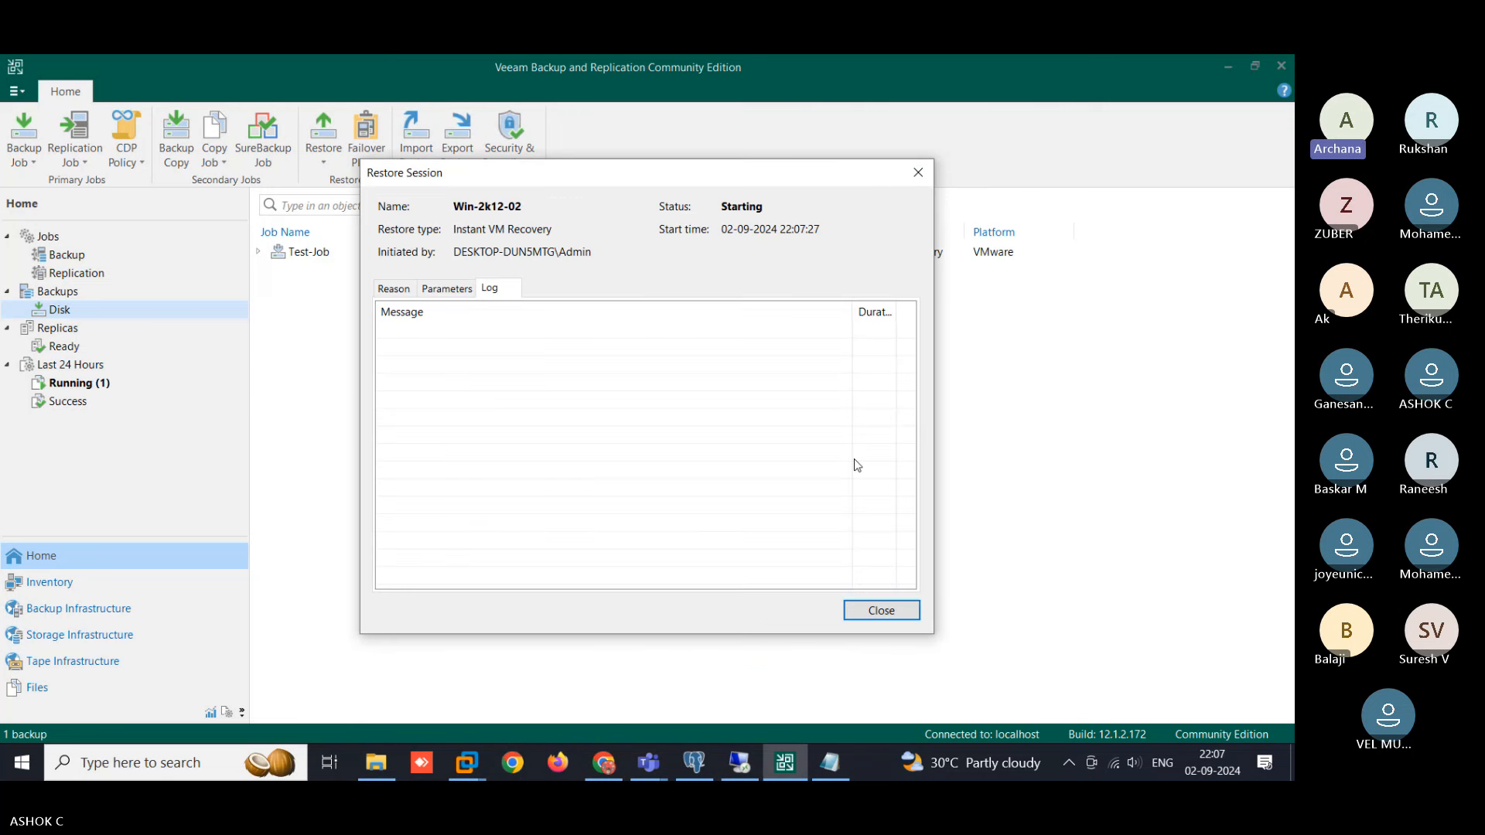
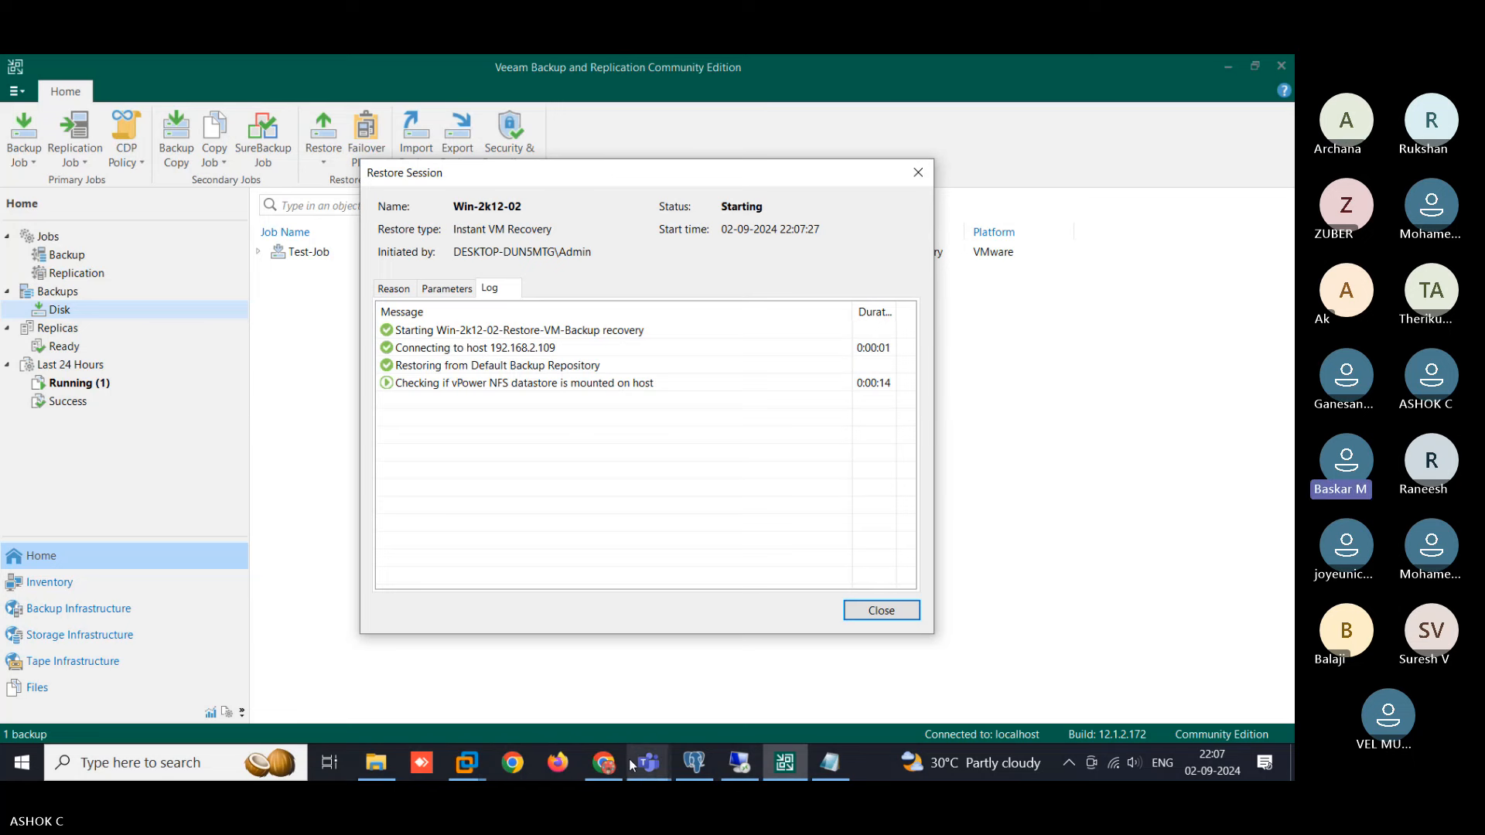
# - Switch to vSphere Client to view the Win-2k12-02 summary while Instant VM Recovery starts
pyautogui.click(607, 762)
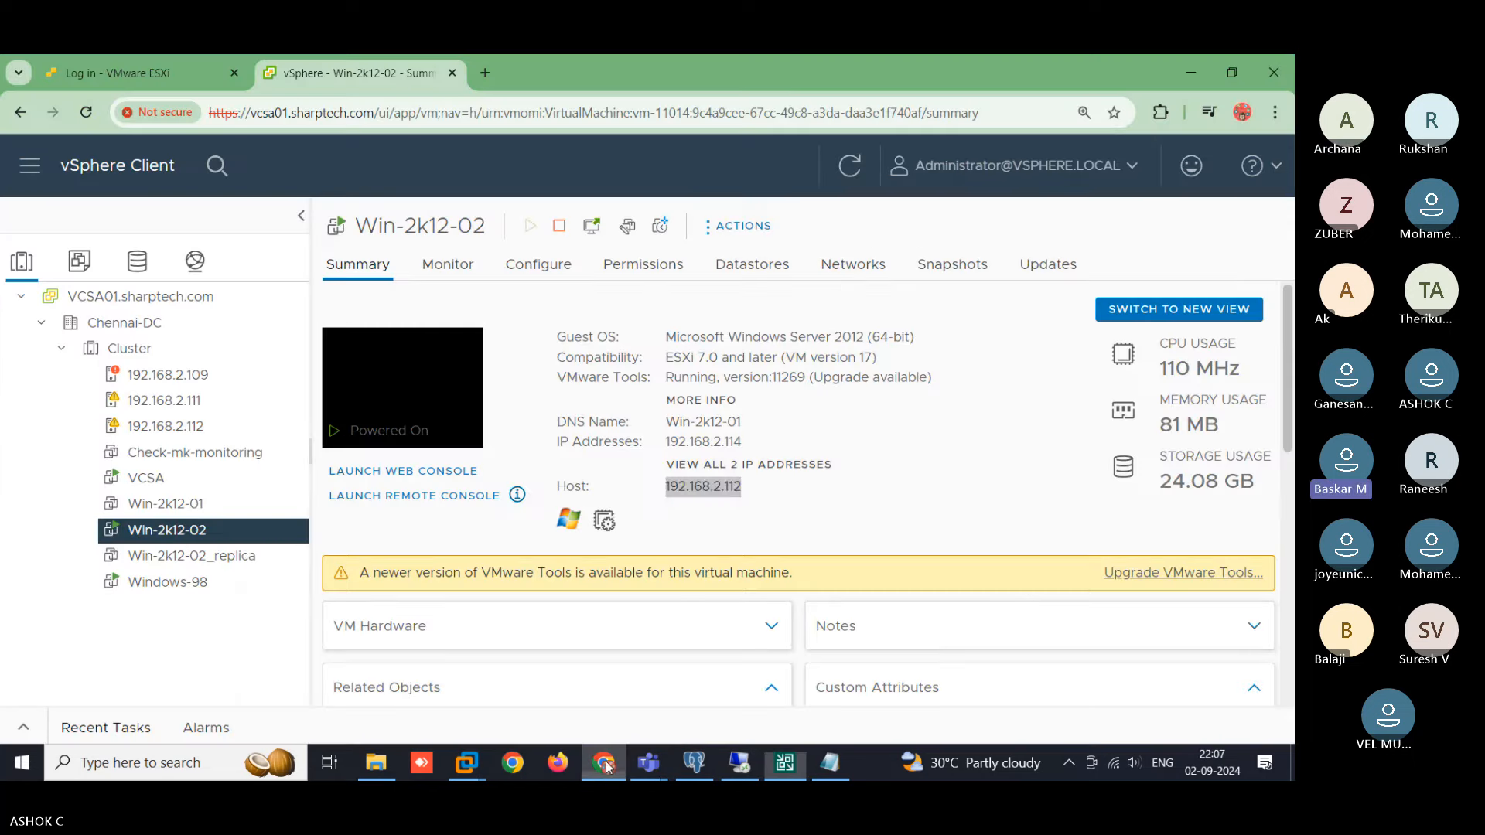
# - In Win-2k12-02's Edit Settings, uncheck Connected on Network adapter 1 and save with OK
pyautogui.rightClick(182, 534)
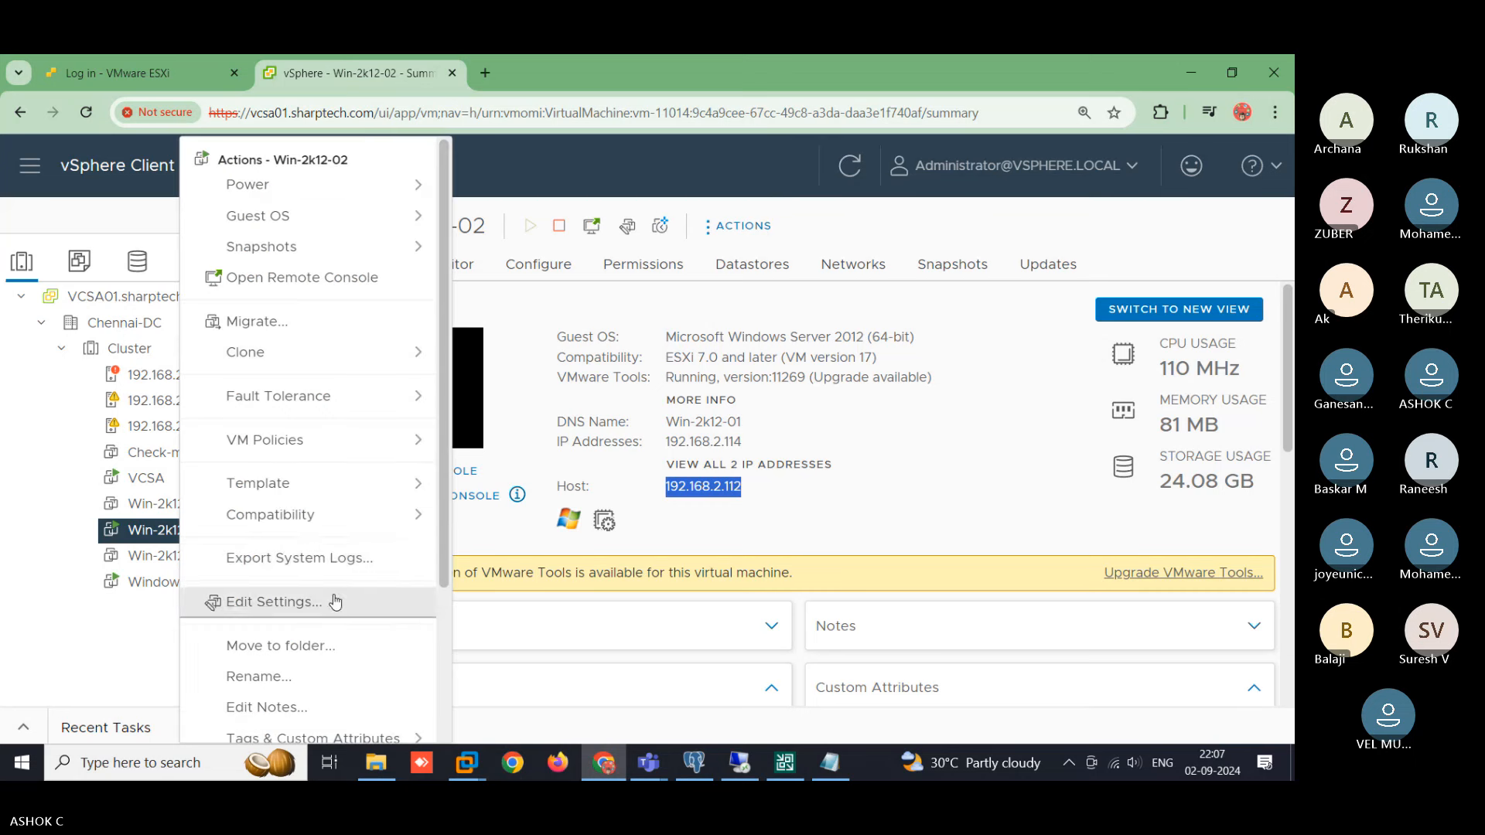
pyautogui.scroll(-3, 329, 595)
pyautogui.scroll(3, 325, 418)
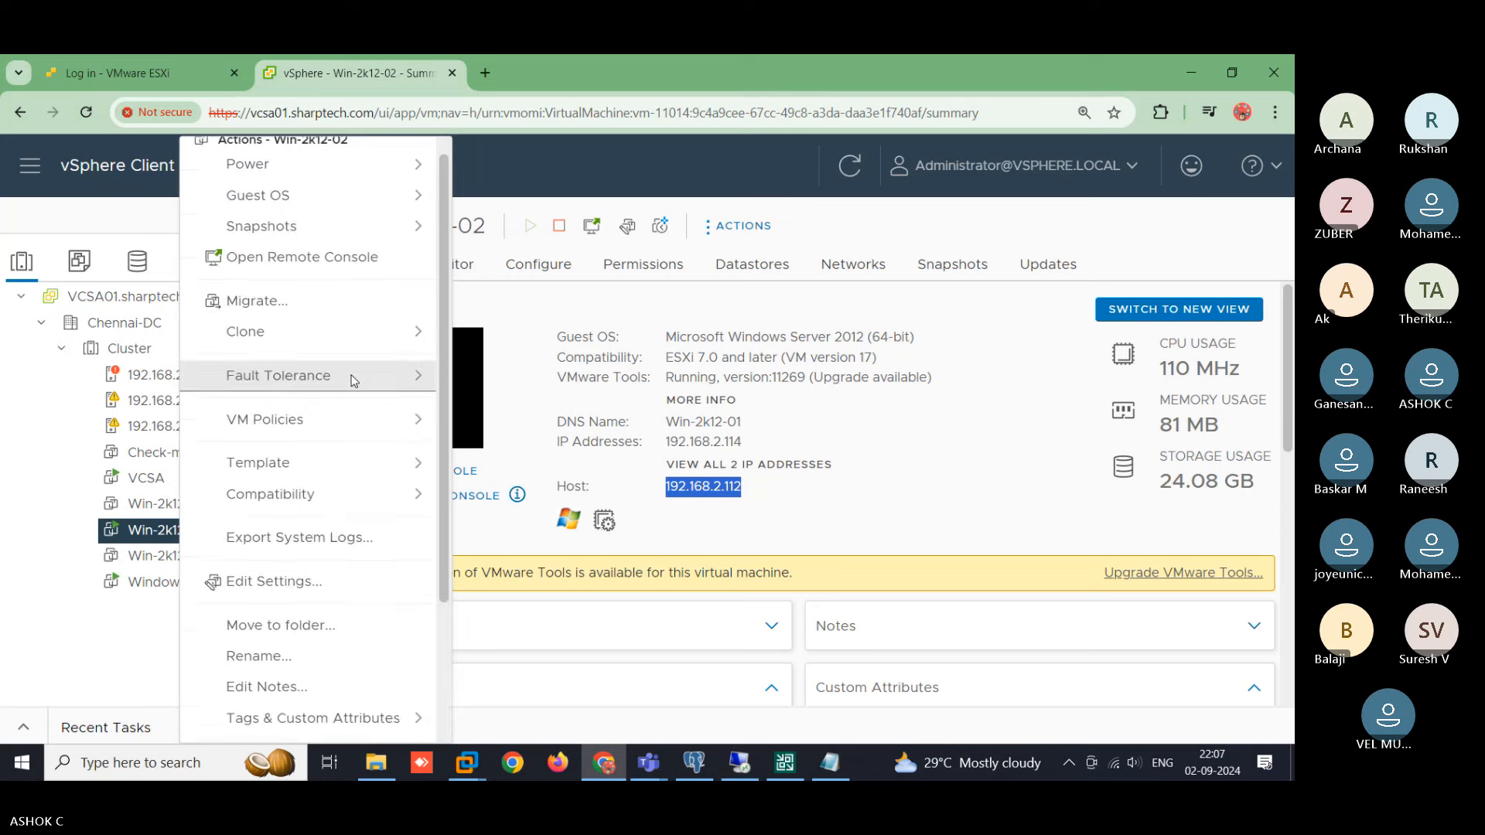
pyautogui.click(313, 600)
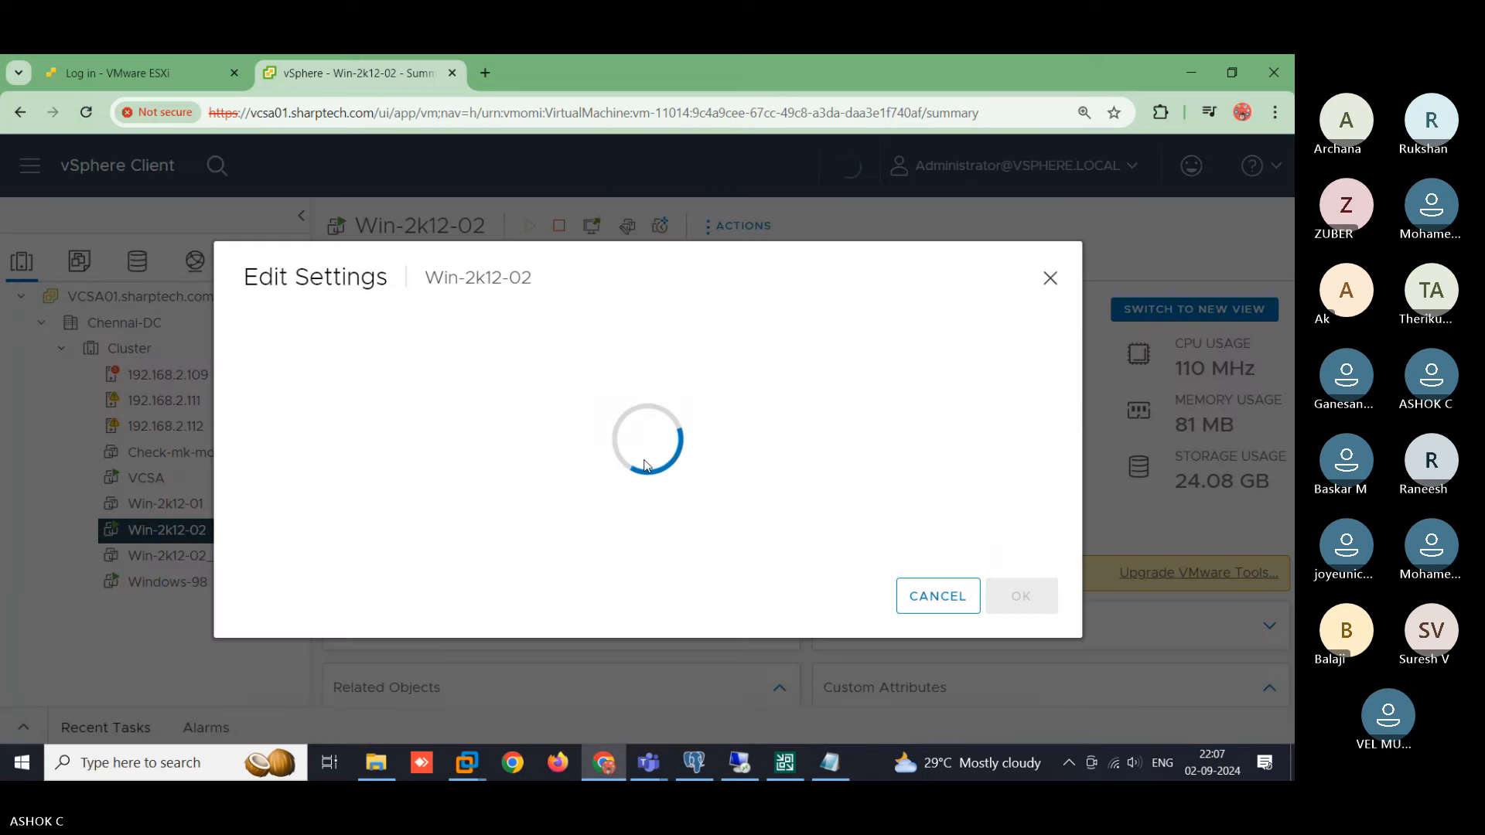
pyautogui.click(639, 482)
pyautogui.click(910, 464)
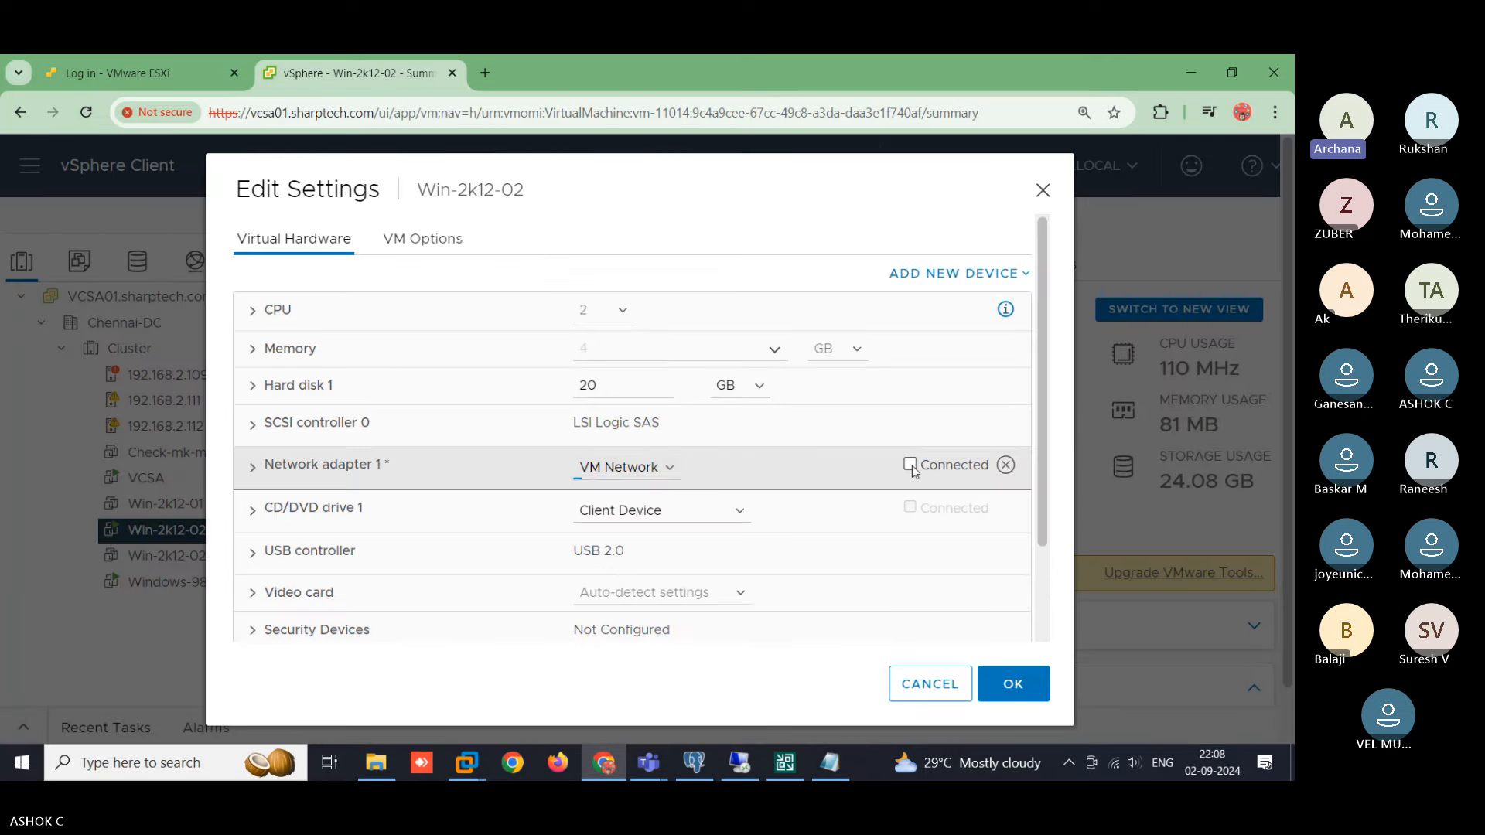
pyautogui.click(1006, 686)
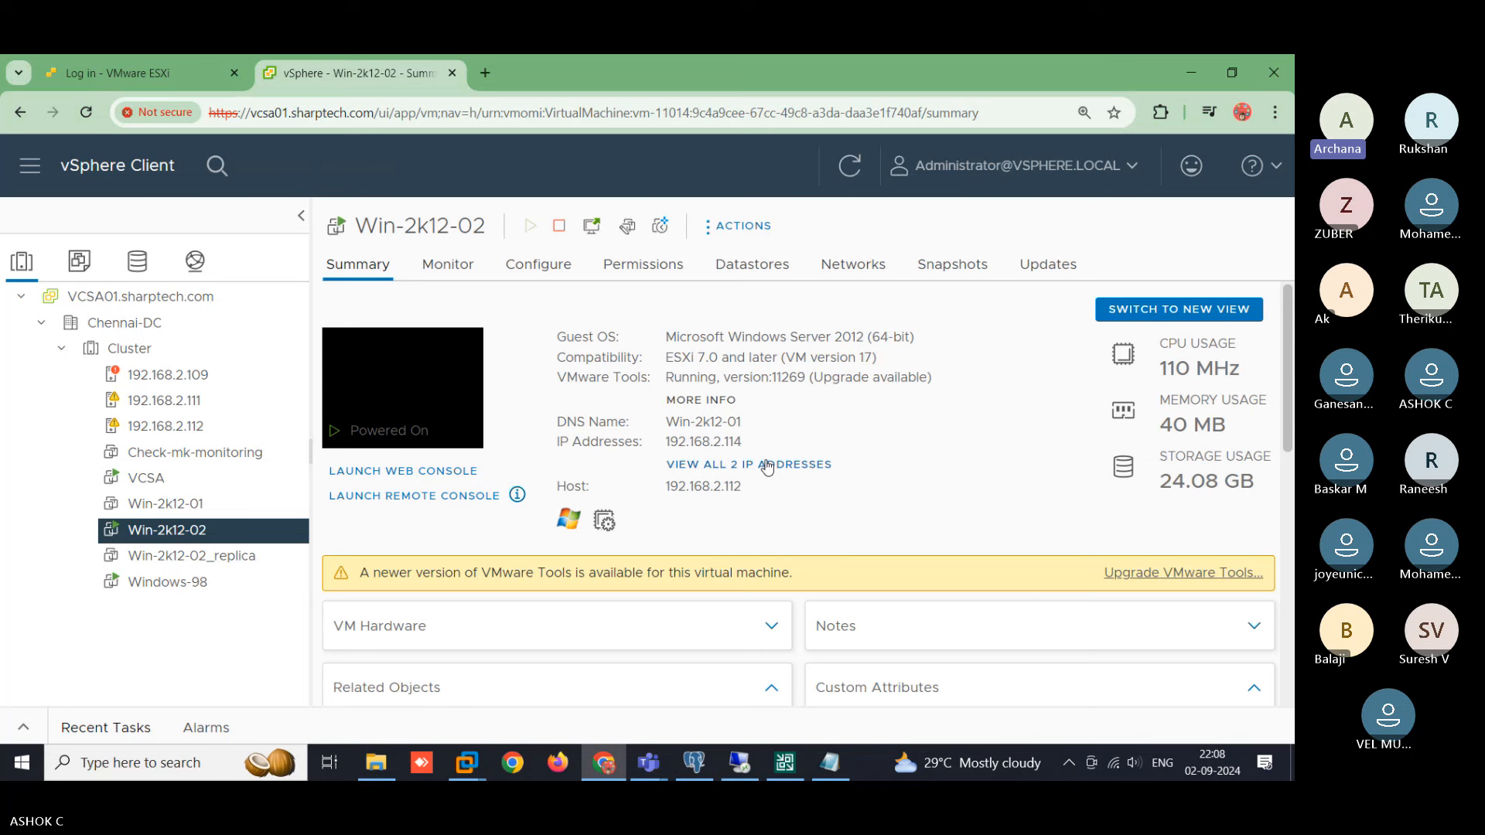
# - Expand VM Hardware on the Win-2k12-02 summary and check Network adapter 1 on VM Network is disconnected
pyautogui.click(531, 627)
pyautogui.scroll(-3, 614, 622)
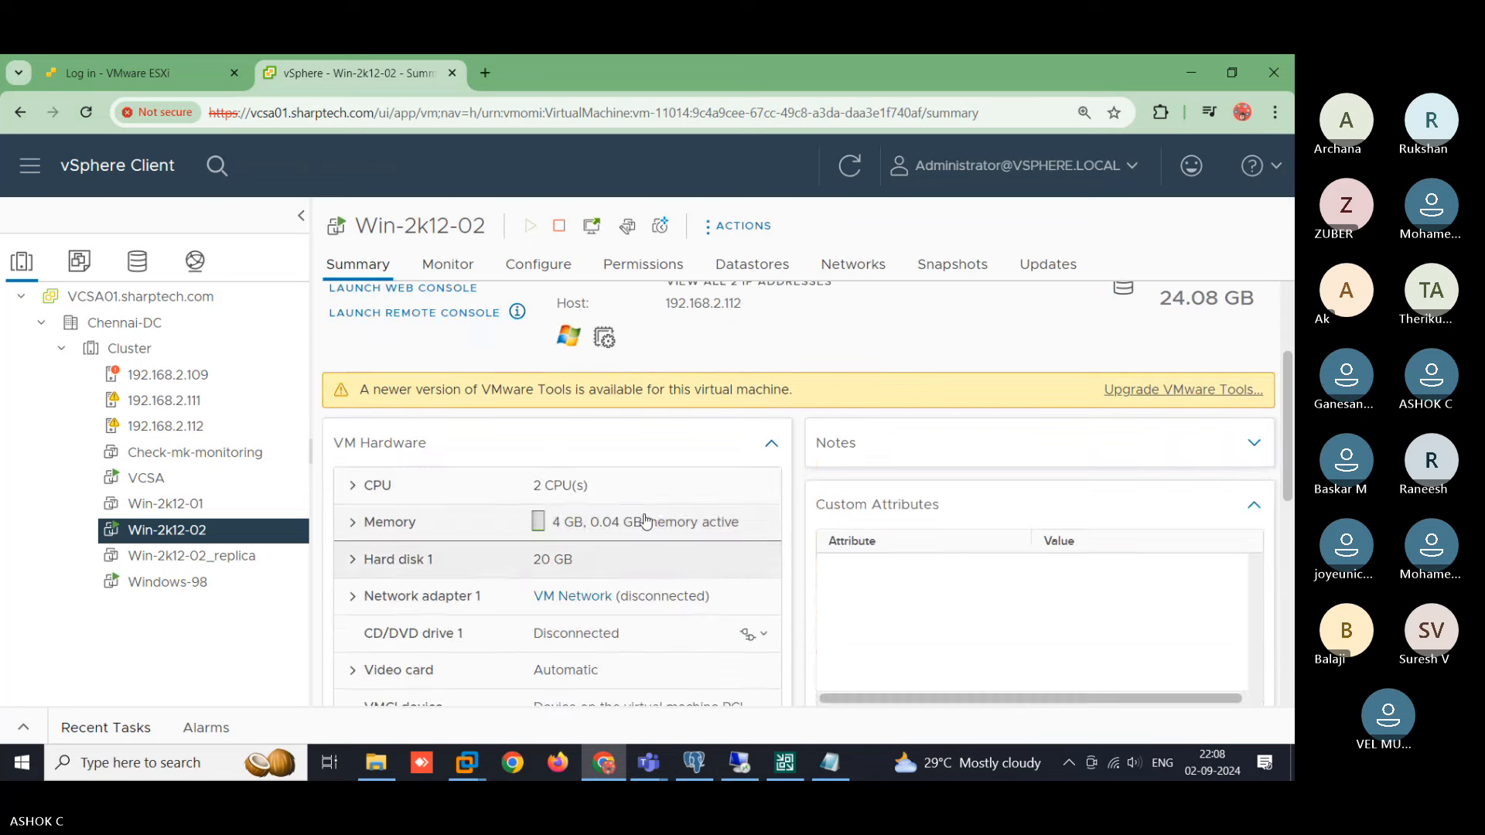
pyautogui.scroll(-2, 663, 501)
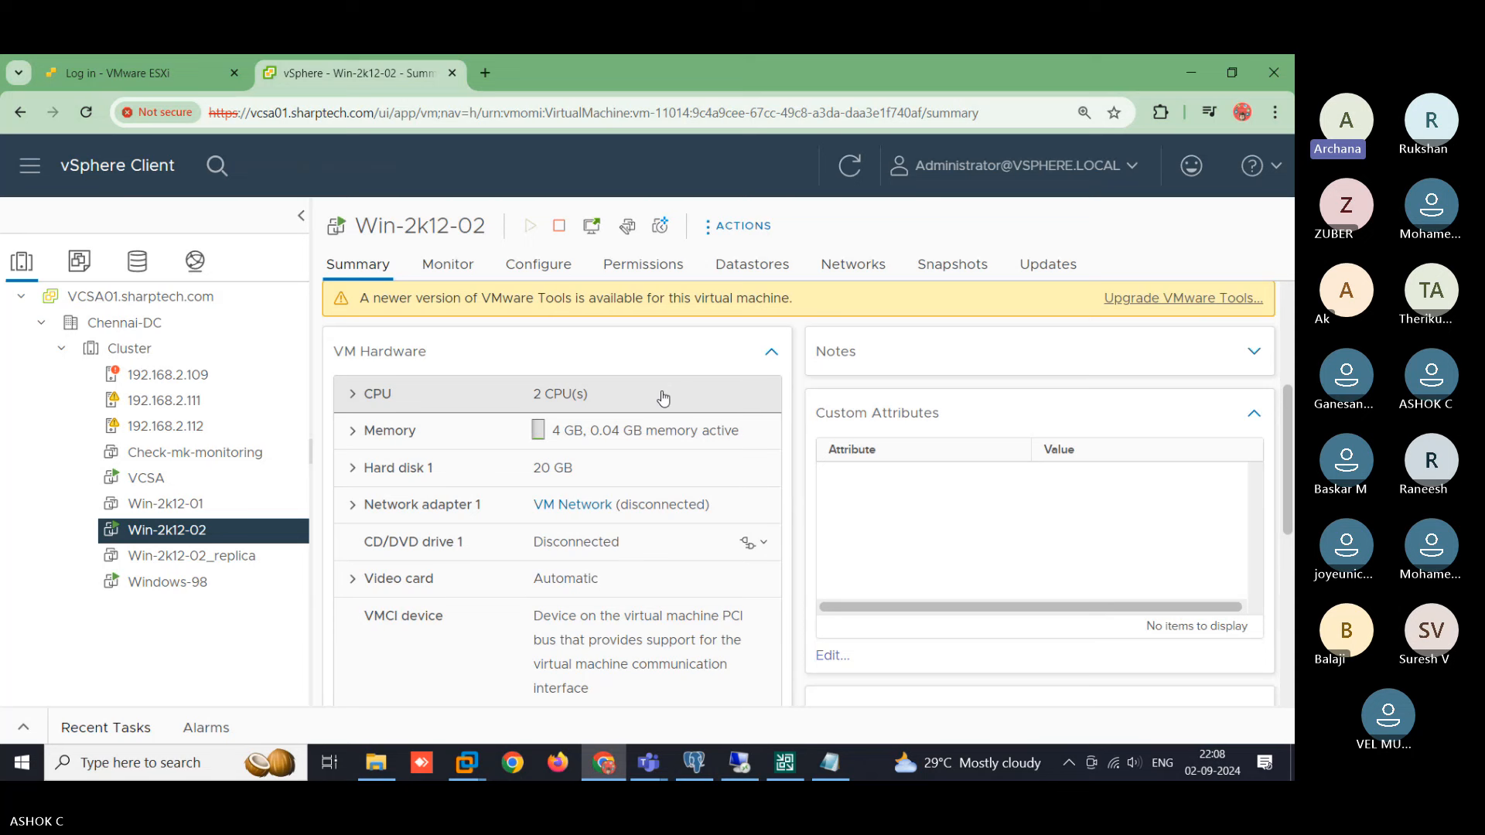
pyautogui.scroll(-2, 616, 503)
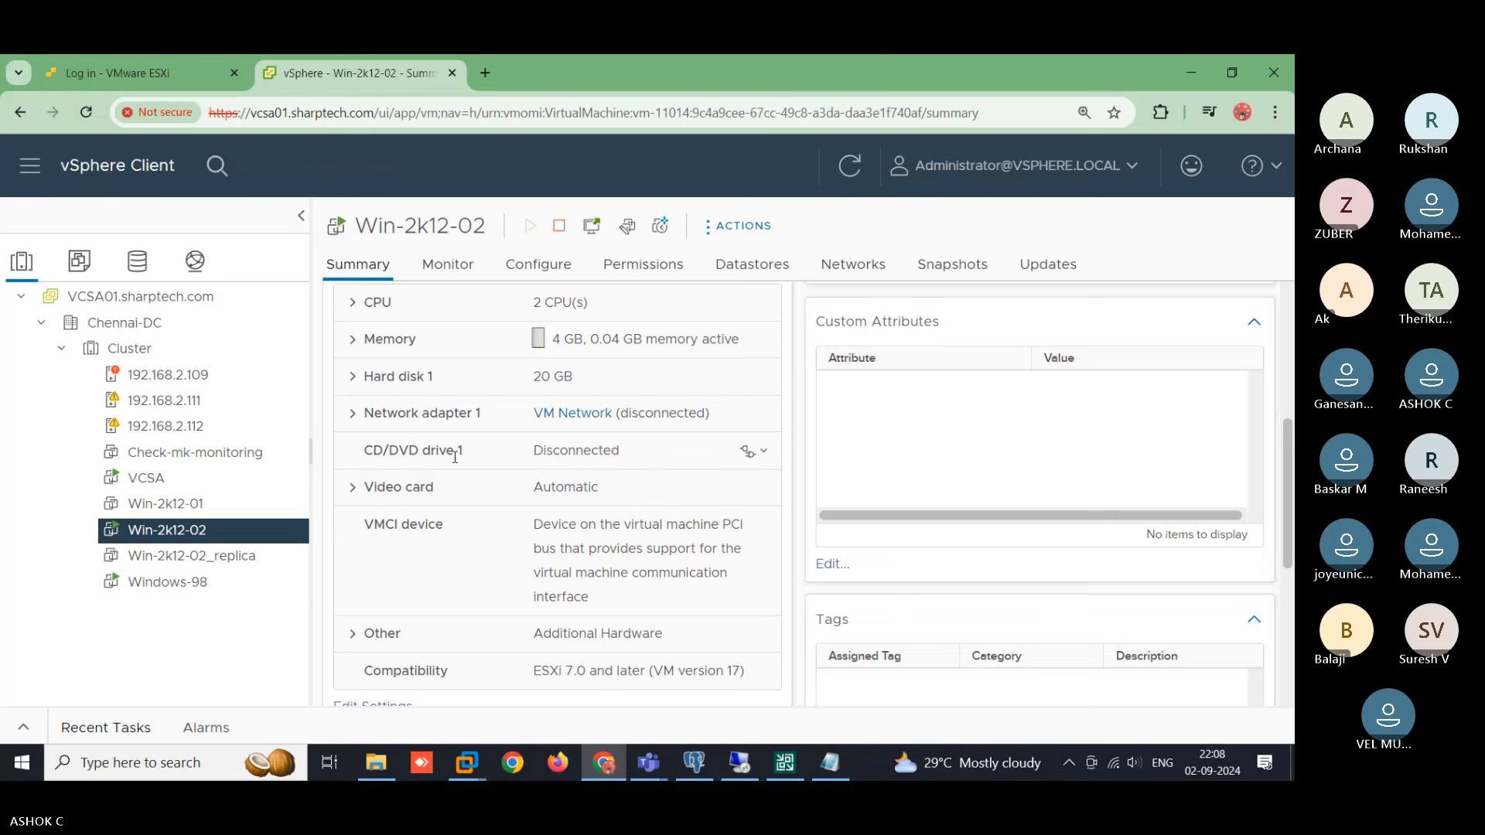
pyautogui.scroll(-2, 460, 541)
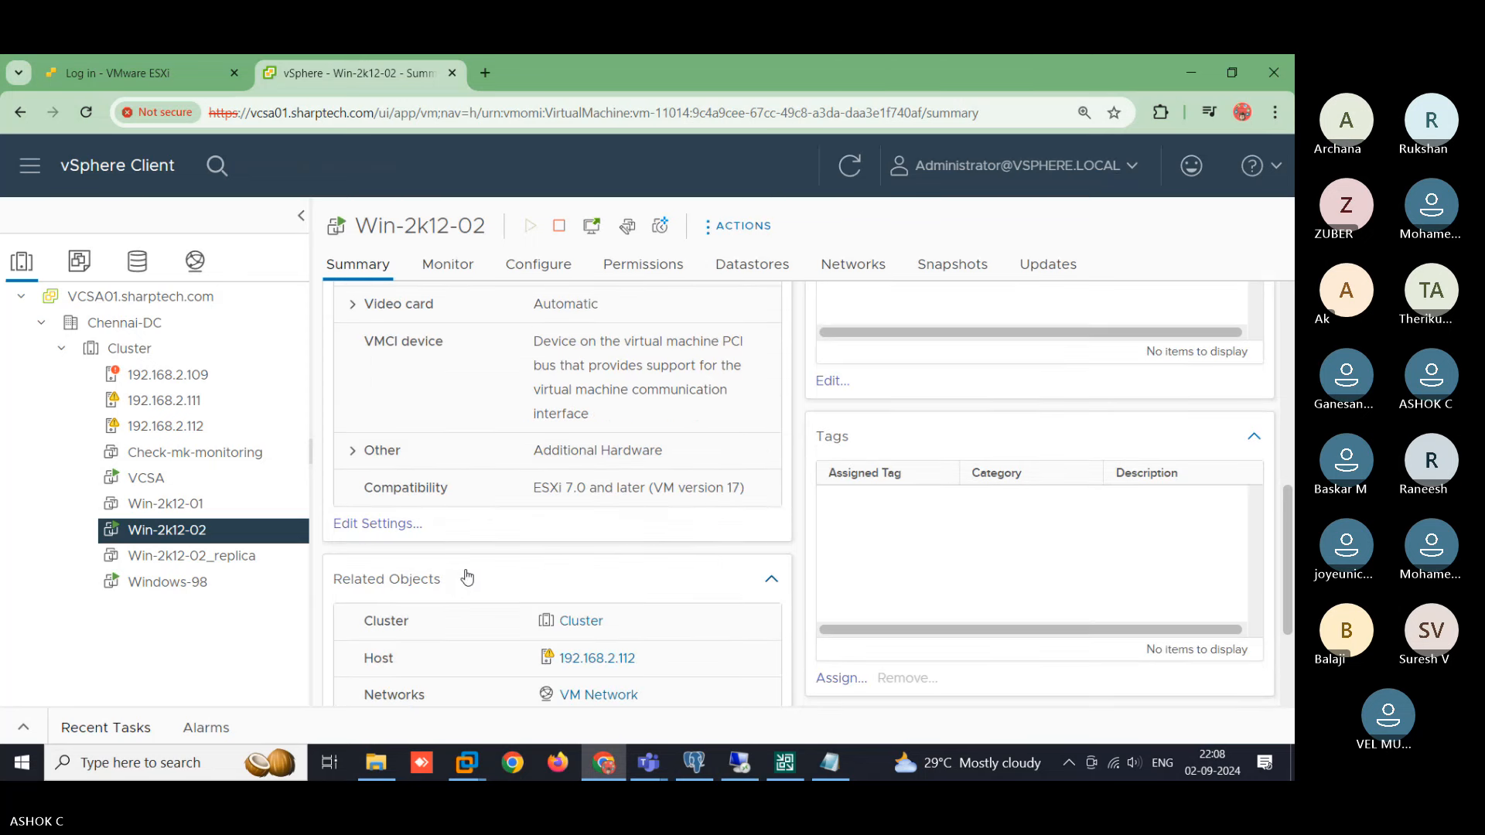
pyautogui.scroll(4, 466, 576)
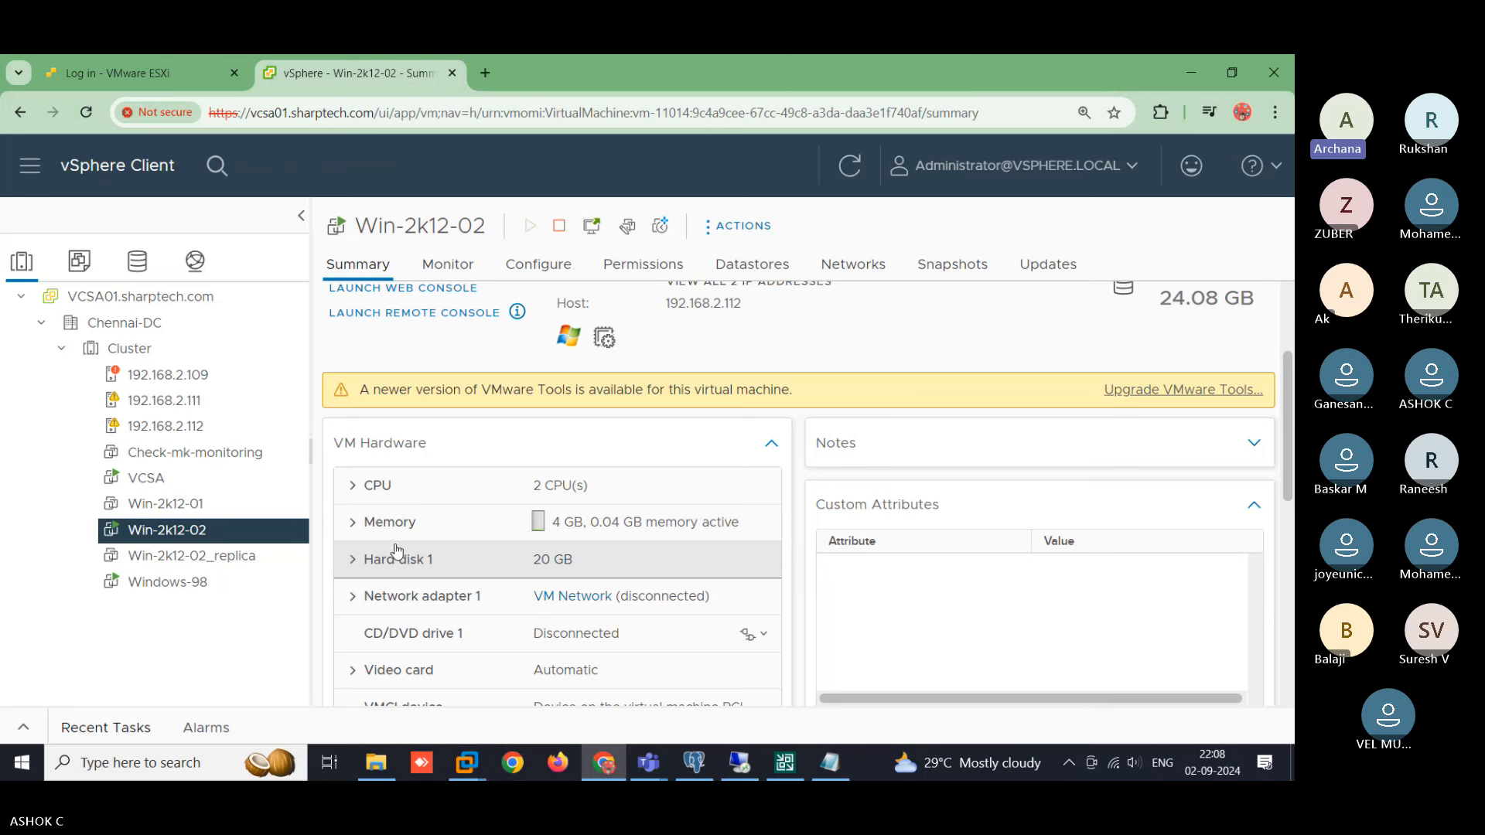
pyautogui.scroll(3, 369, 580)
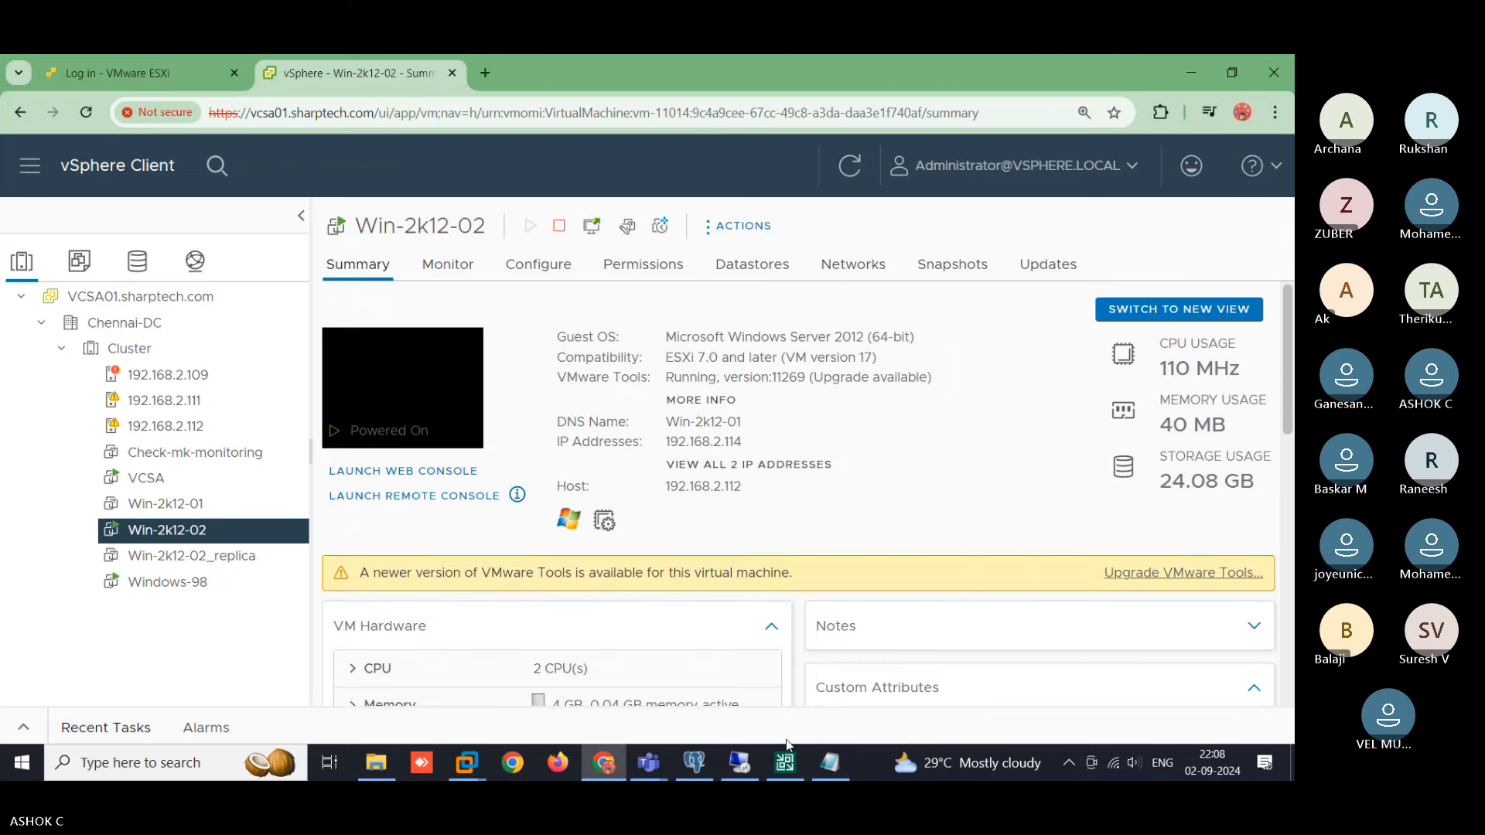
# - Close the failed Win-2k12-02 restore session and list the Test-Job backup under Disk backups
pyautogui.click(785, 763)
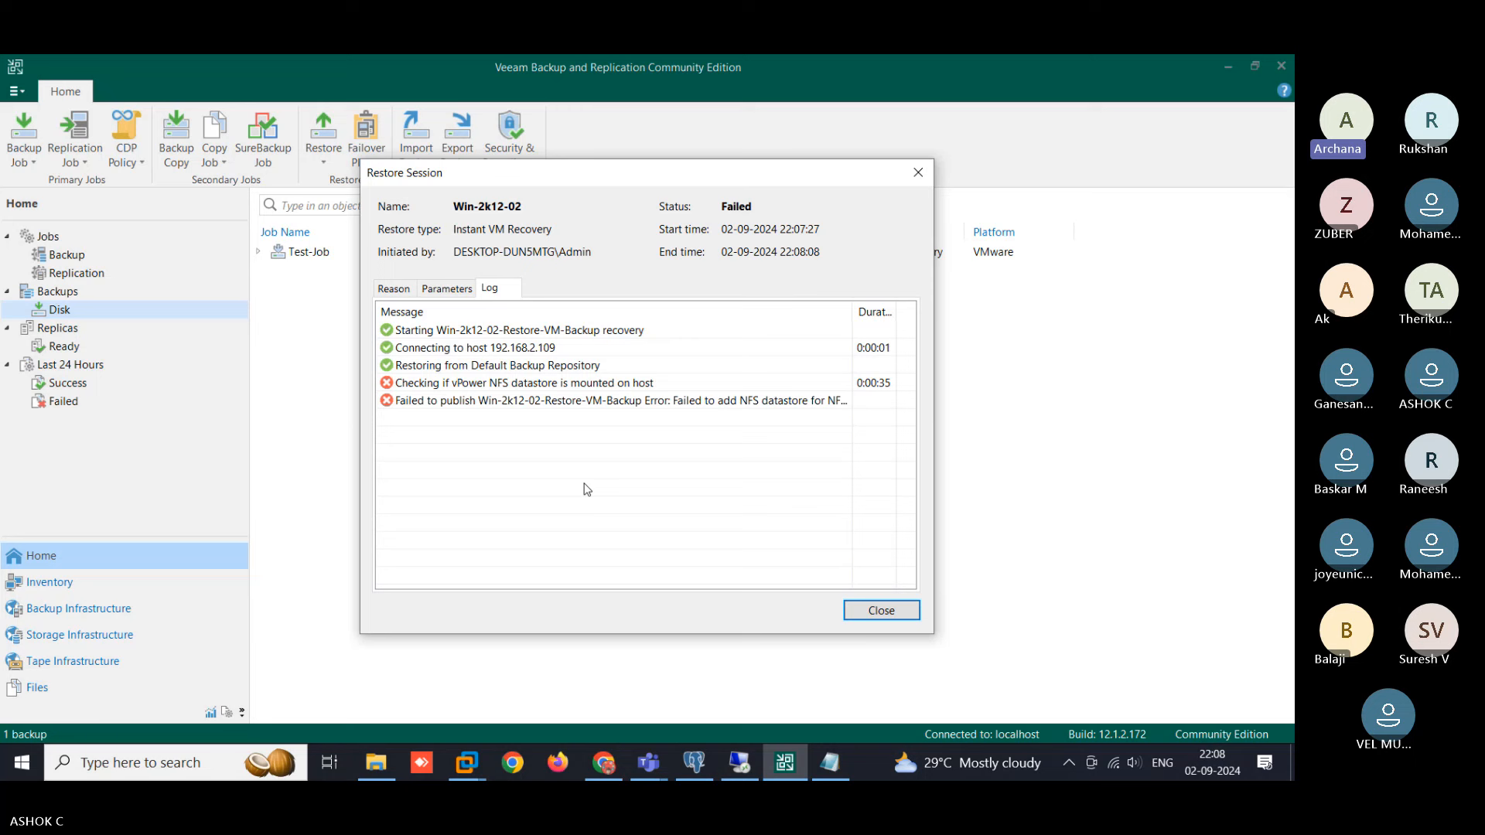
pyautogui.click(881, 611)
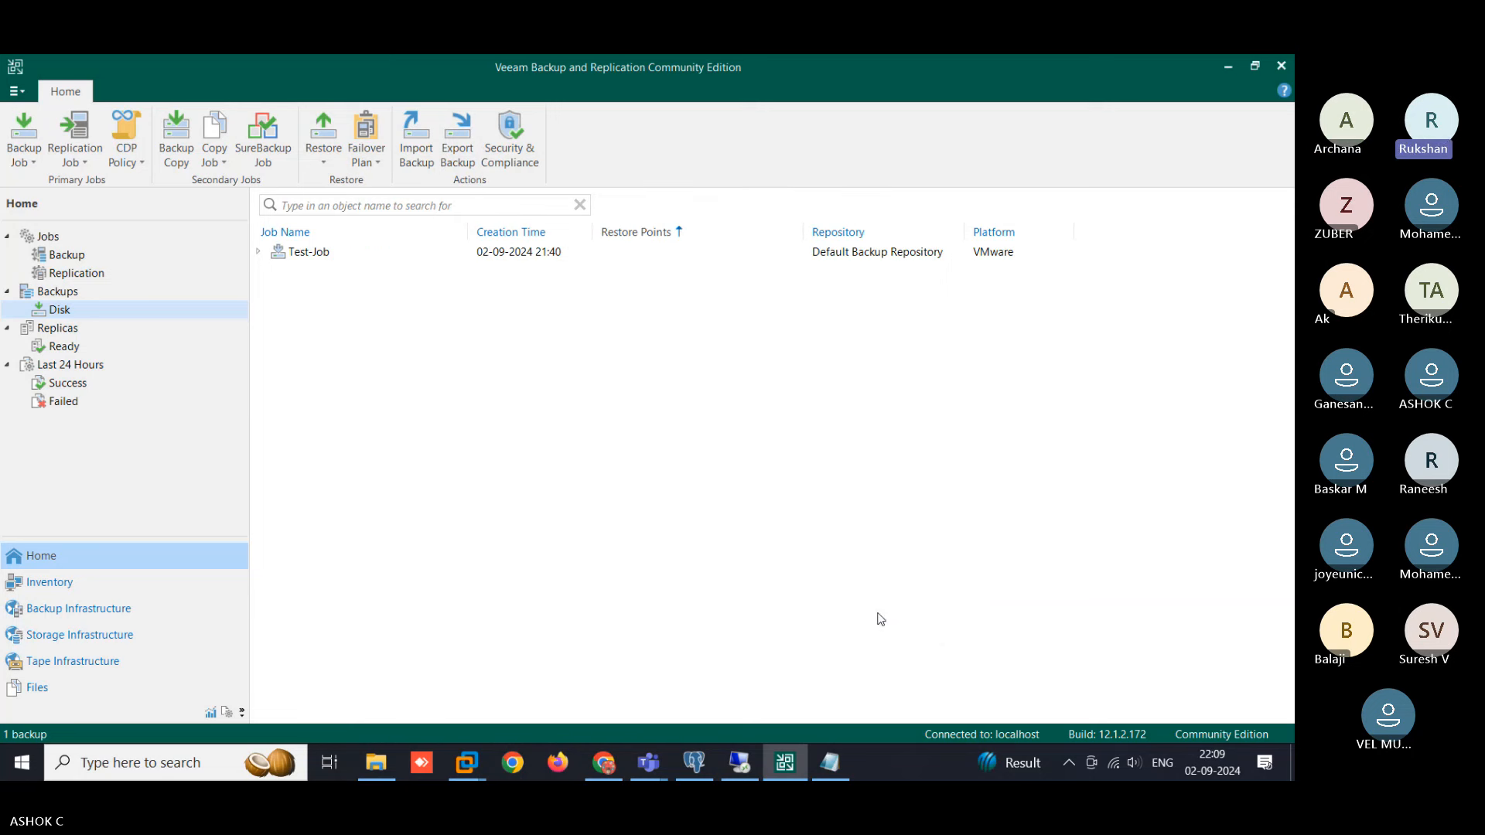
pyautogui.click(345, 252)
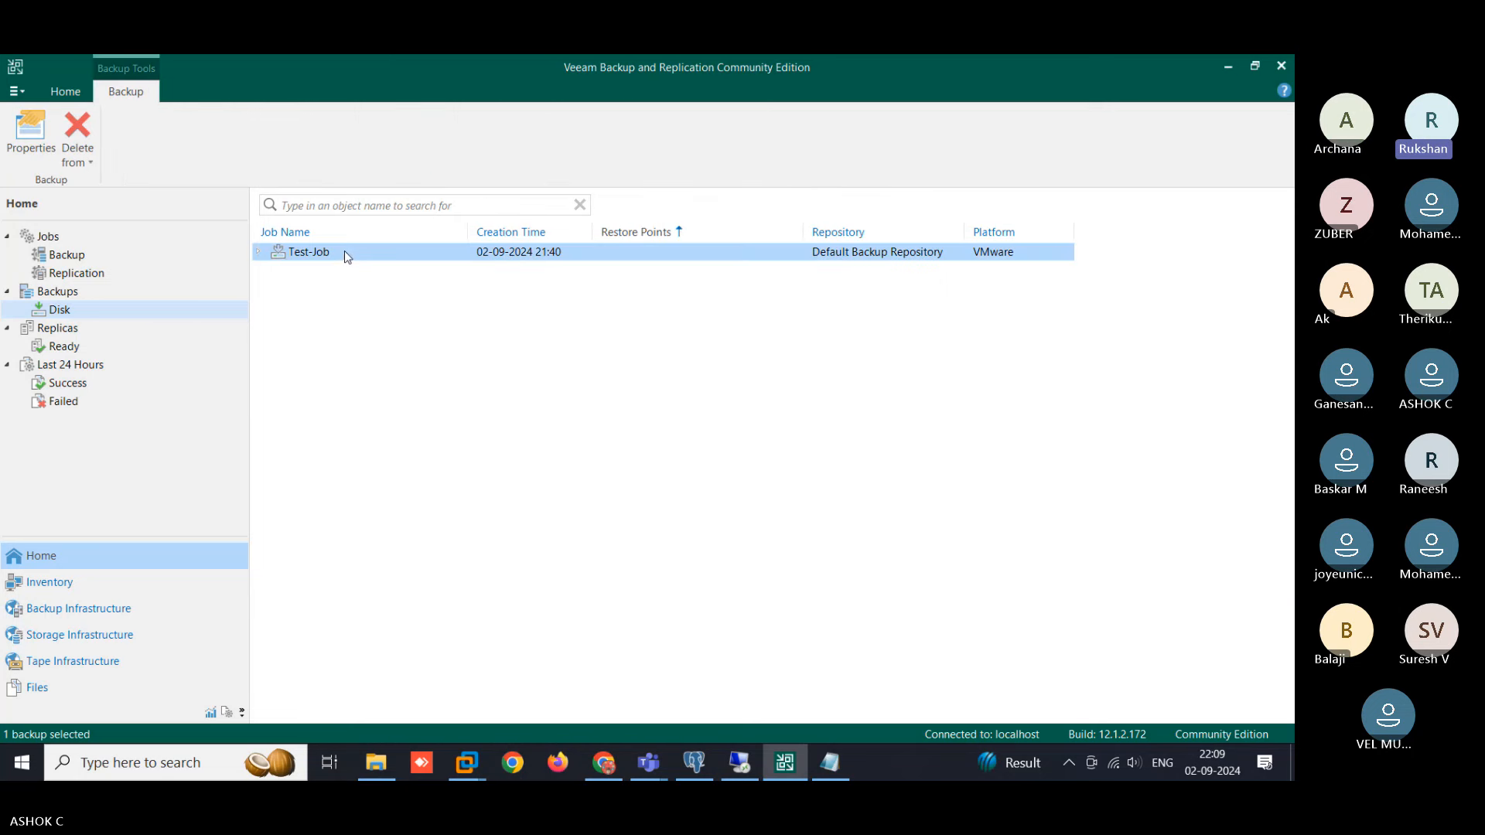
pyautogui.click(55, 312)
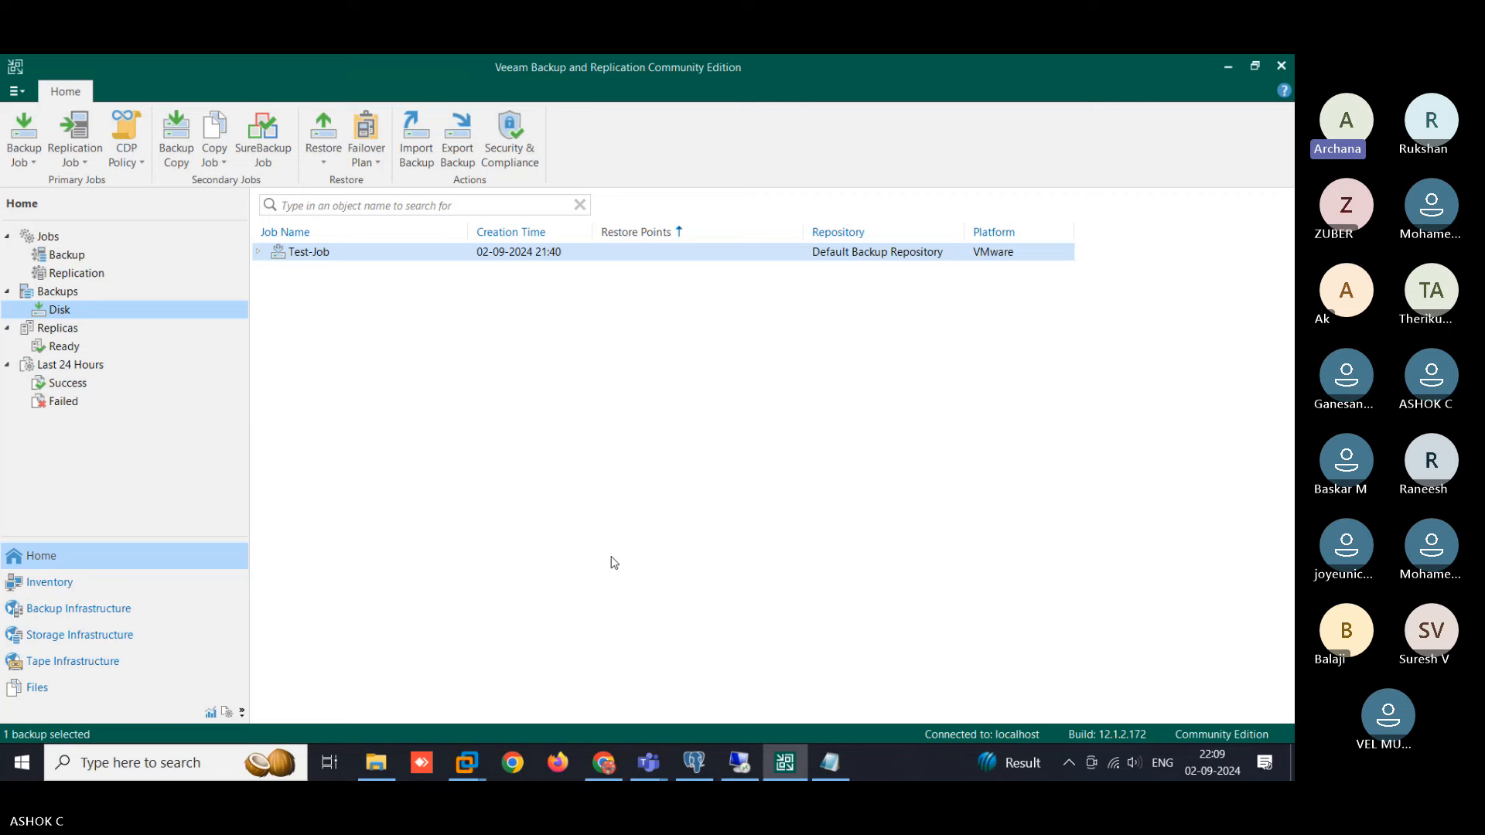
pyautogui.click(603, 762)
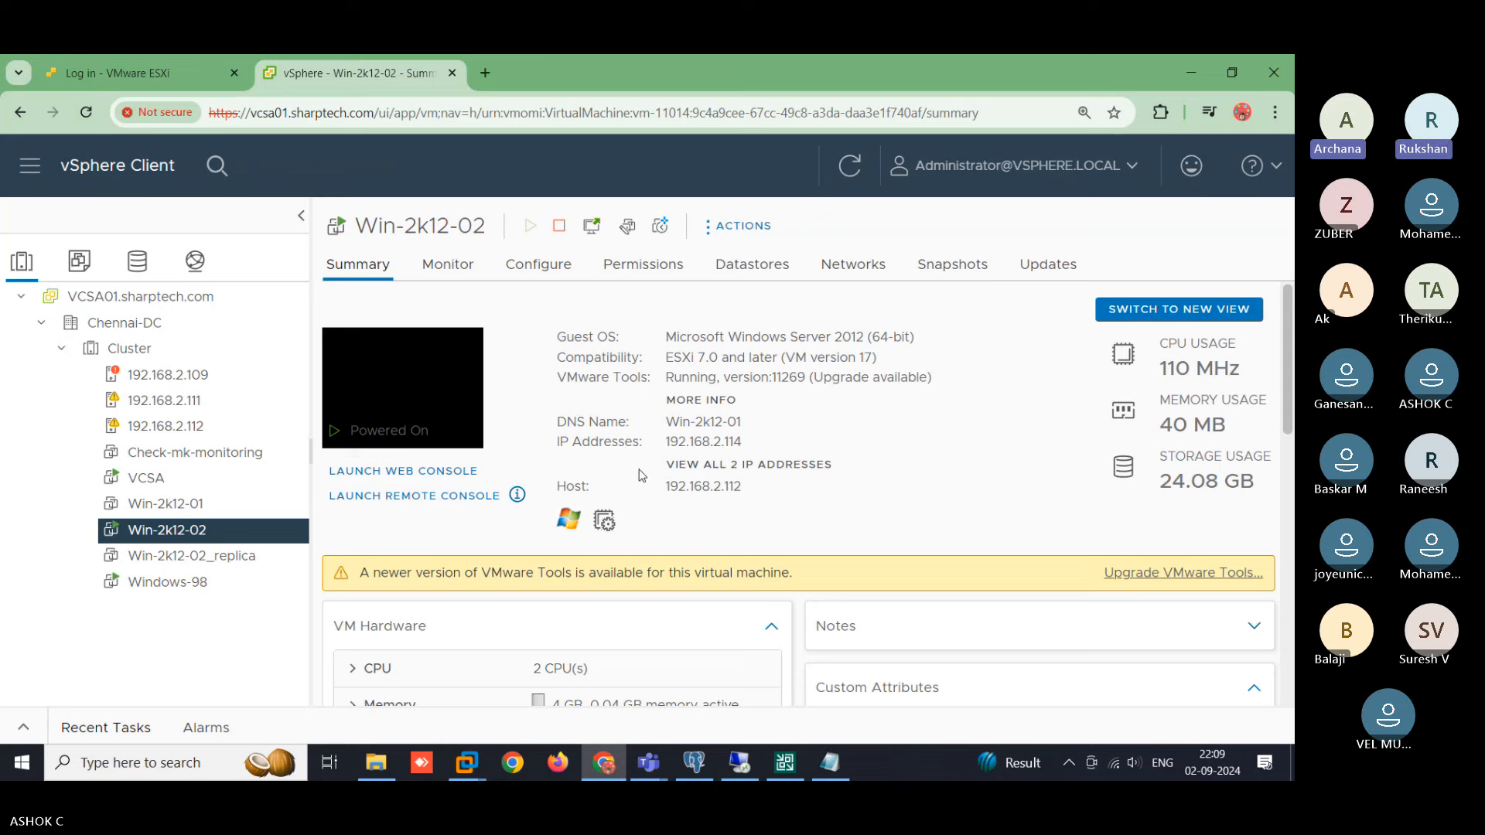
pyautogui.hotkey('alt', 'Tab')
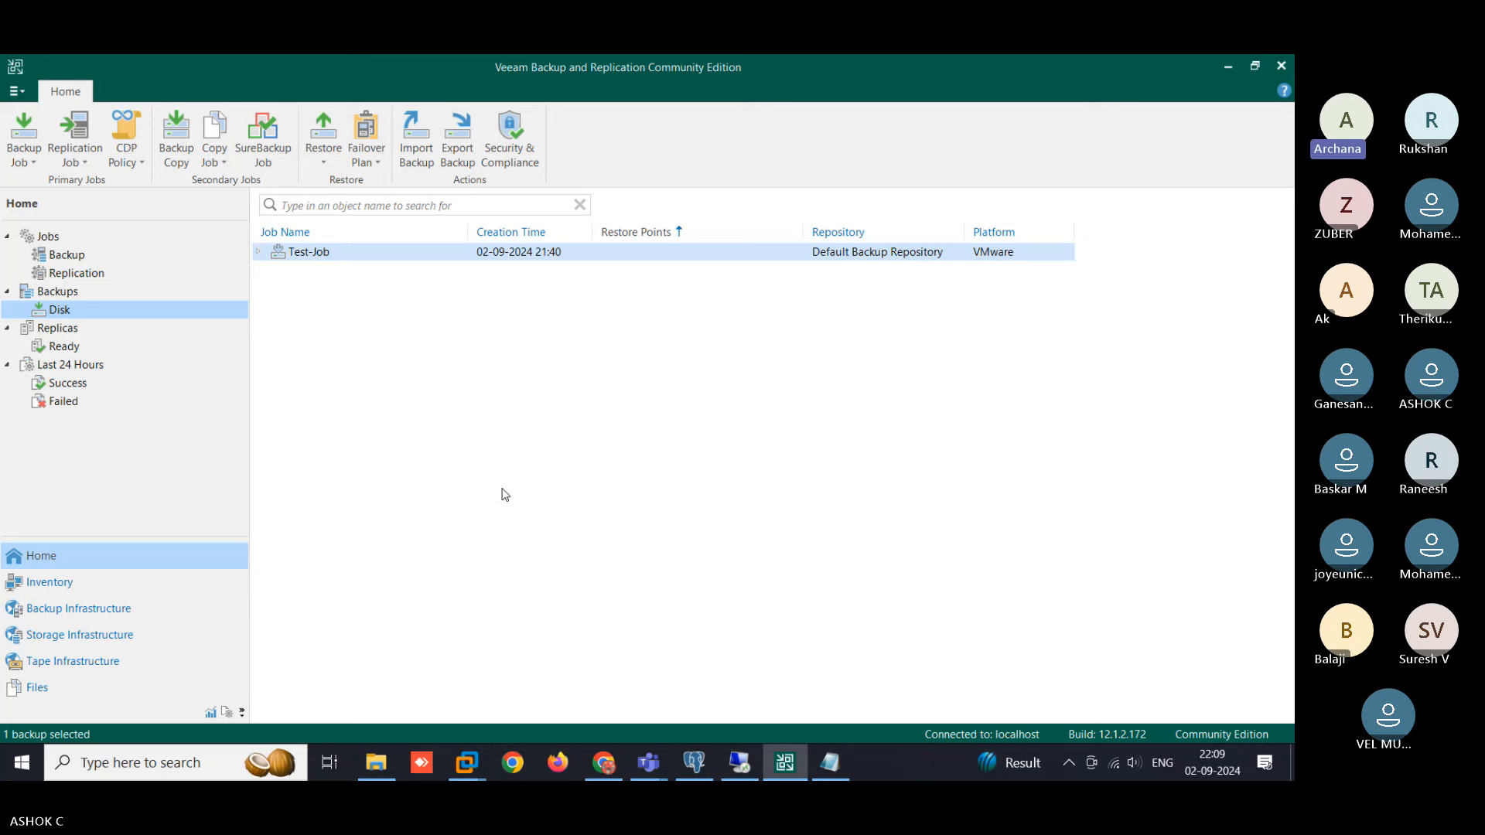
# - Open the failed Win-2k12-02 Instant VM Recovery session from the last 24 hours, read its log, and close it
pyautogui.click(52, 401)
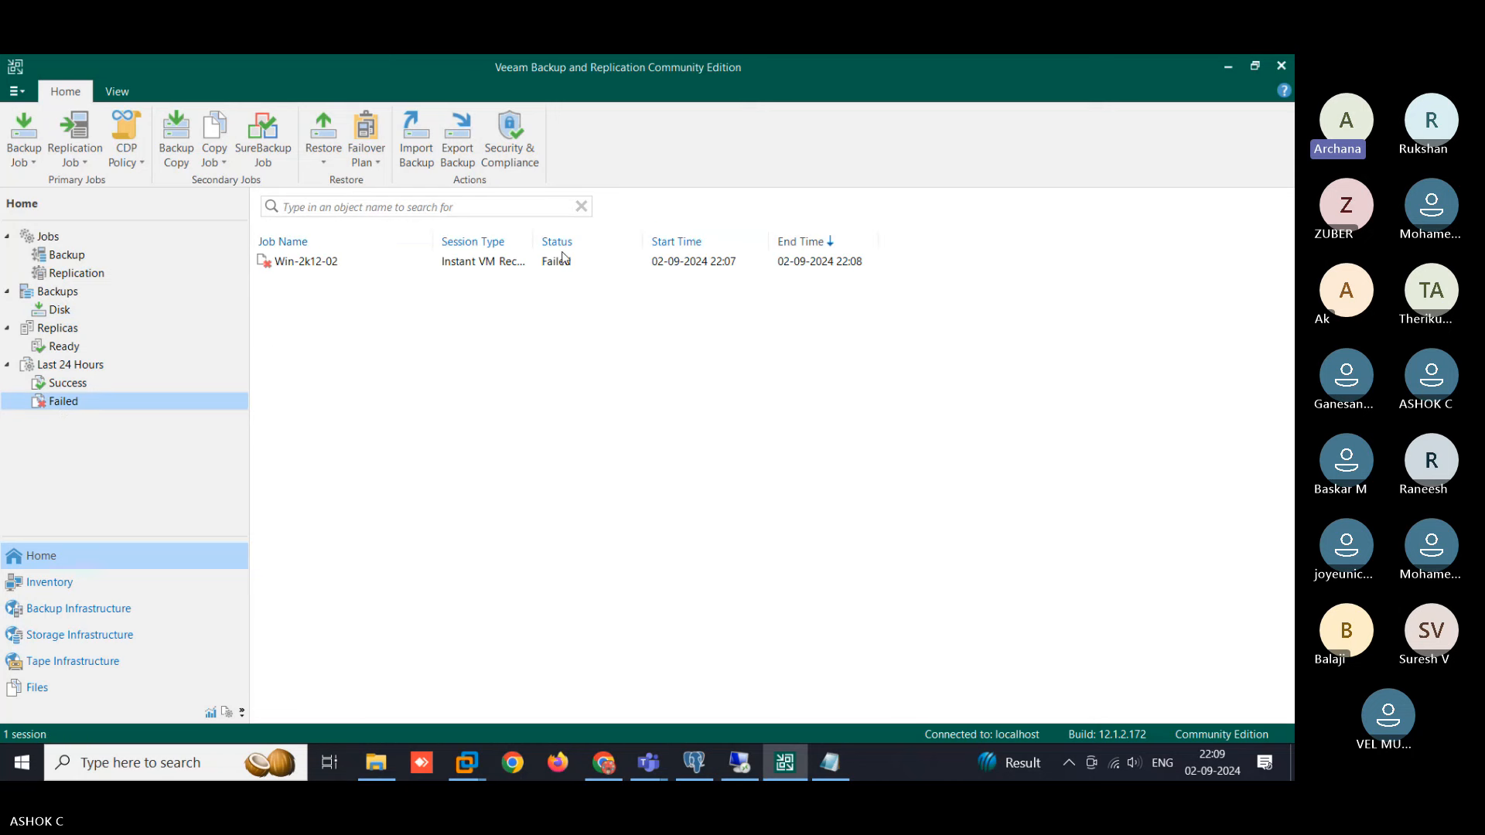
pyautogui.moveTo(532, 243); pyautogui.dragTo(667, 247)
pyautogui.click(522, 263)
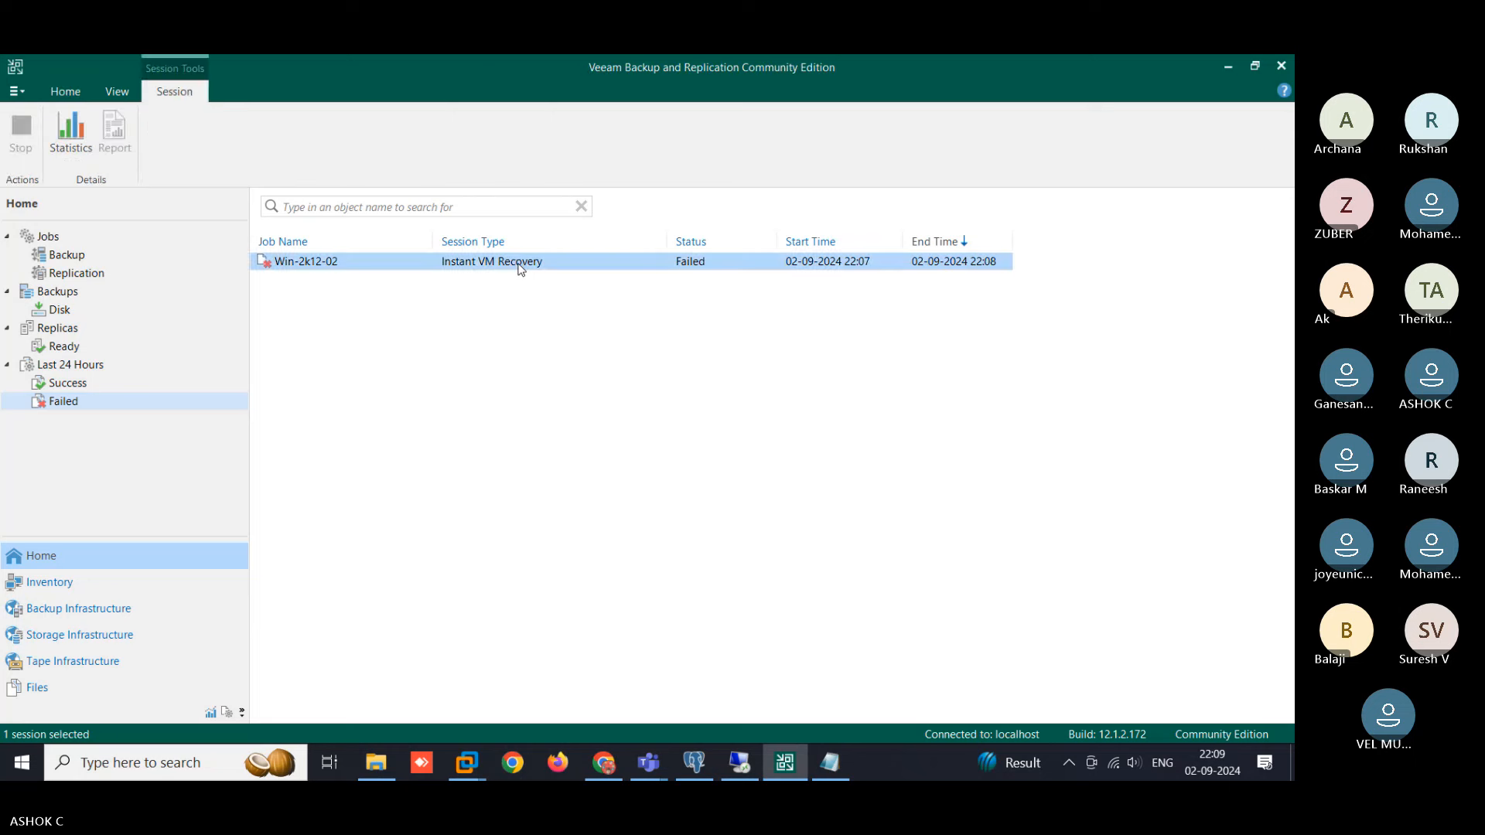
pyautogui.doubleClick(521, 267)
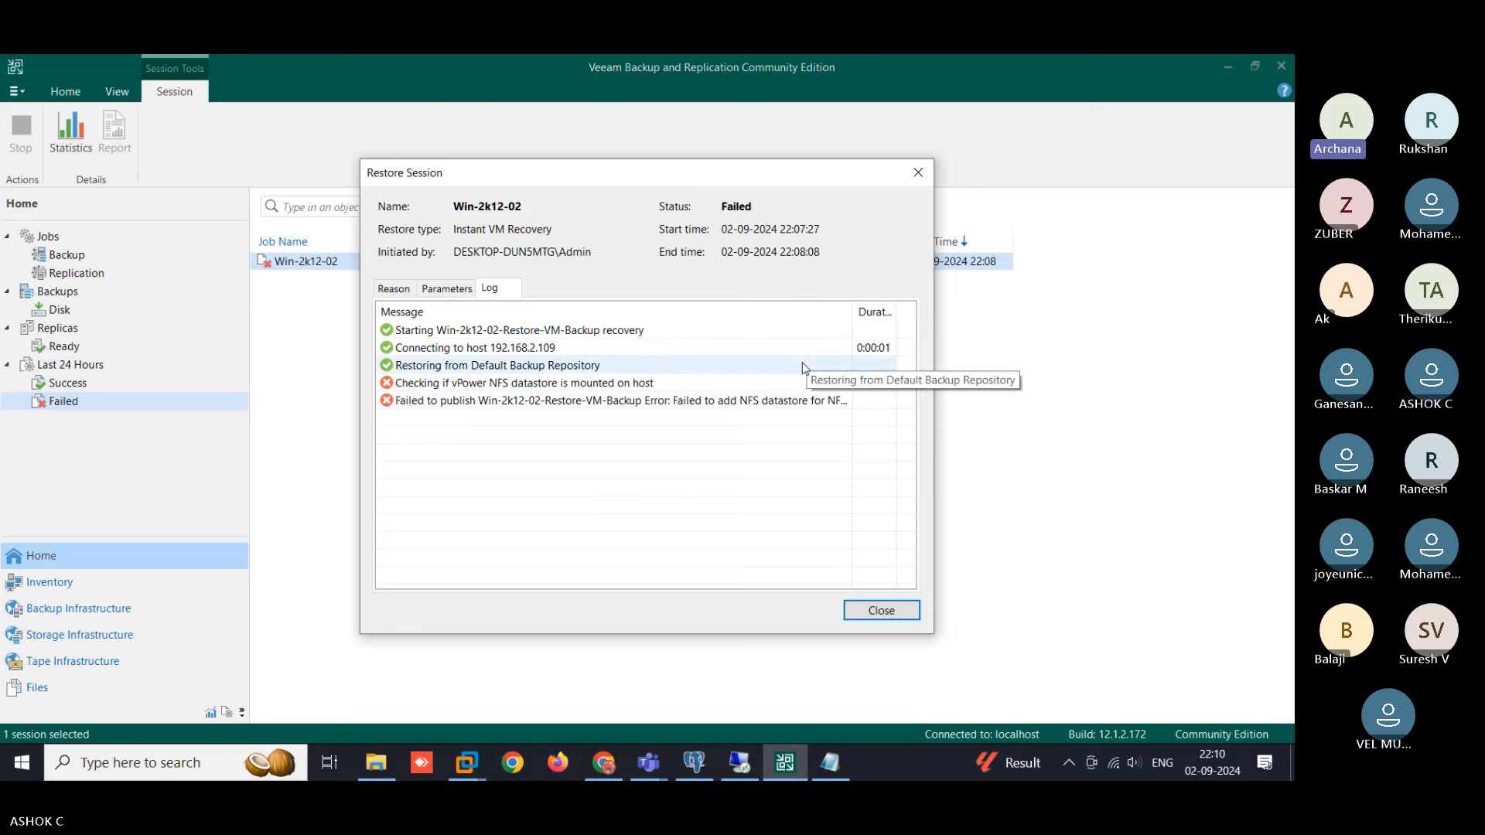
pyautogui.moveTo(852, 312); pyautogui.dragTo(895, 311)
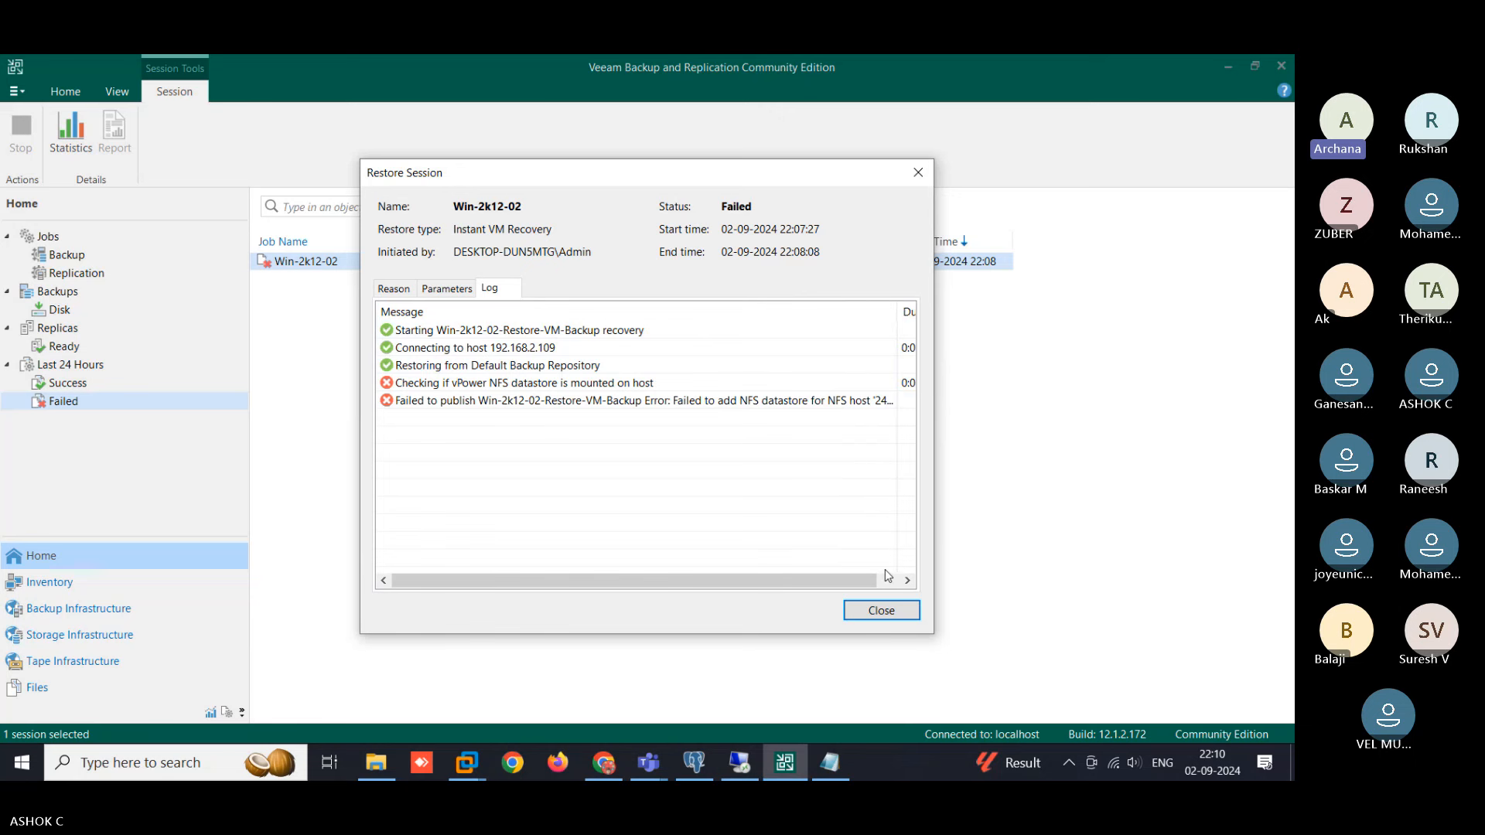
pyautogui.click(893, 616)
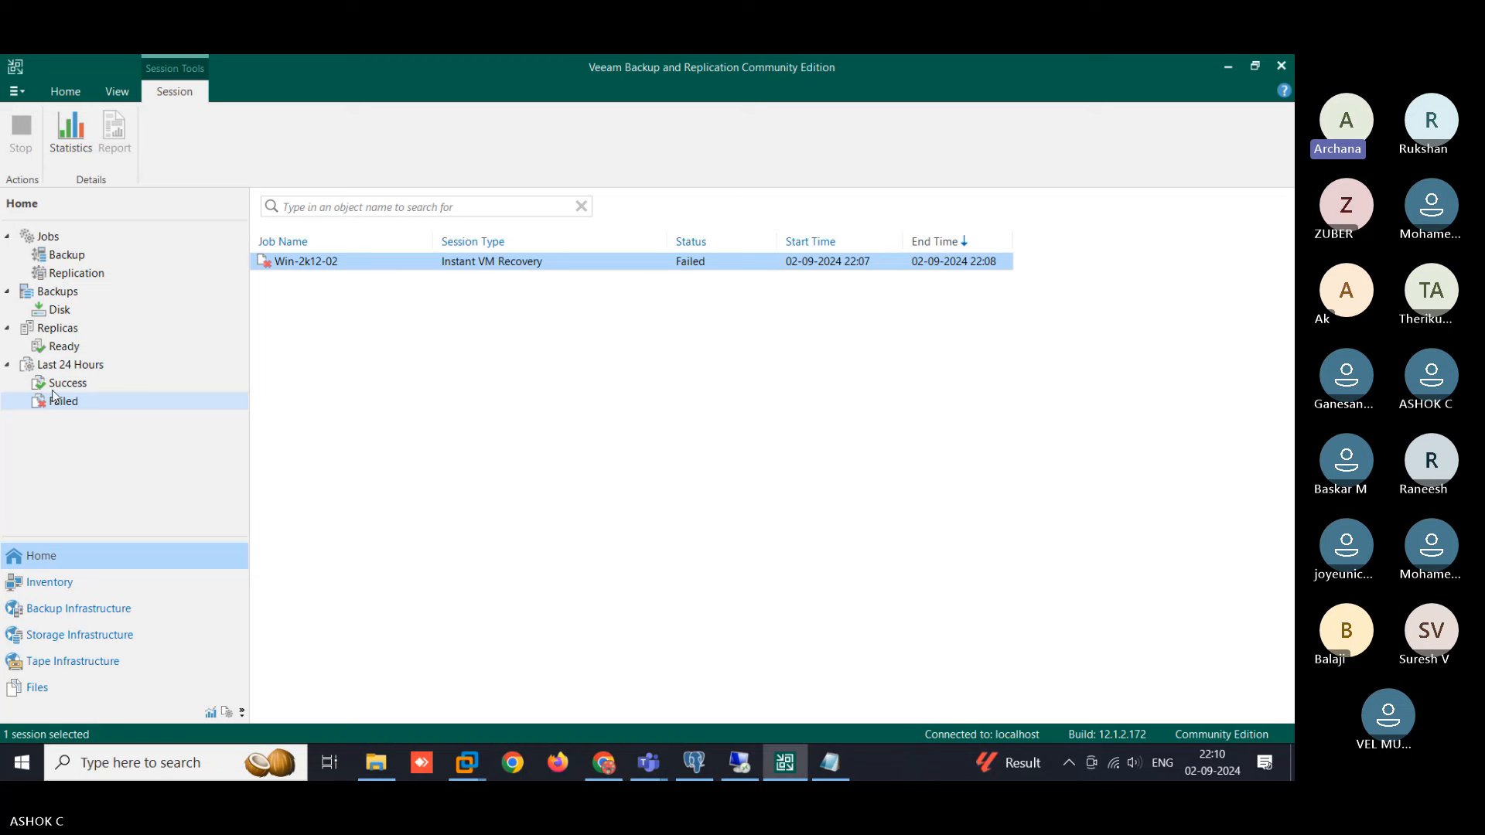
# - From Disk backups, choose Restore > VMware vSphere > Entire VM > Instant recovery to VMware vSphere
pyautogui.click(65, 314)
pyautogui.click(323, 155)
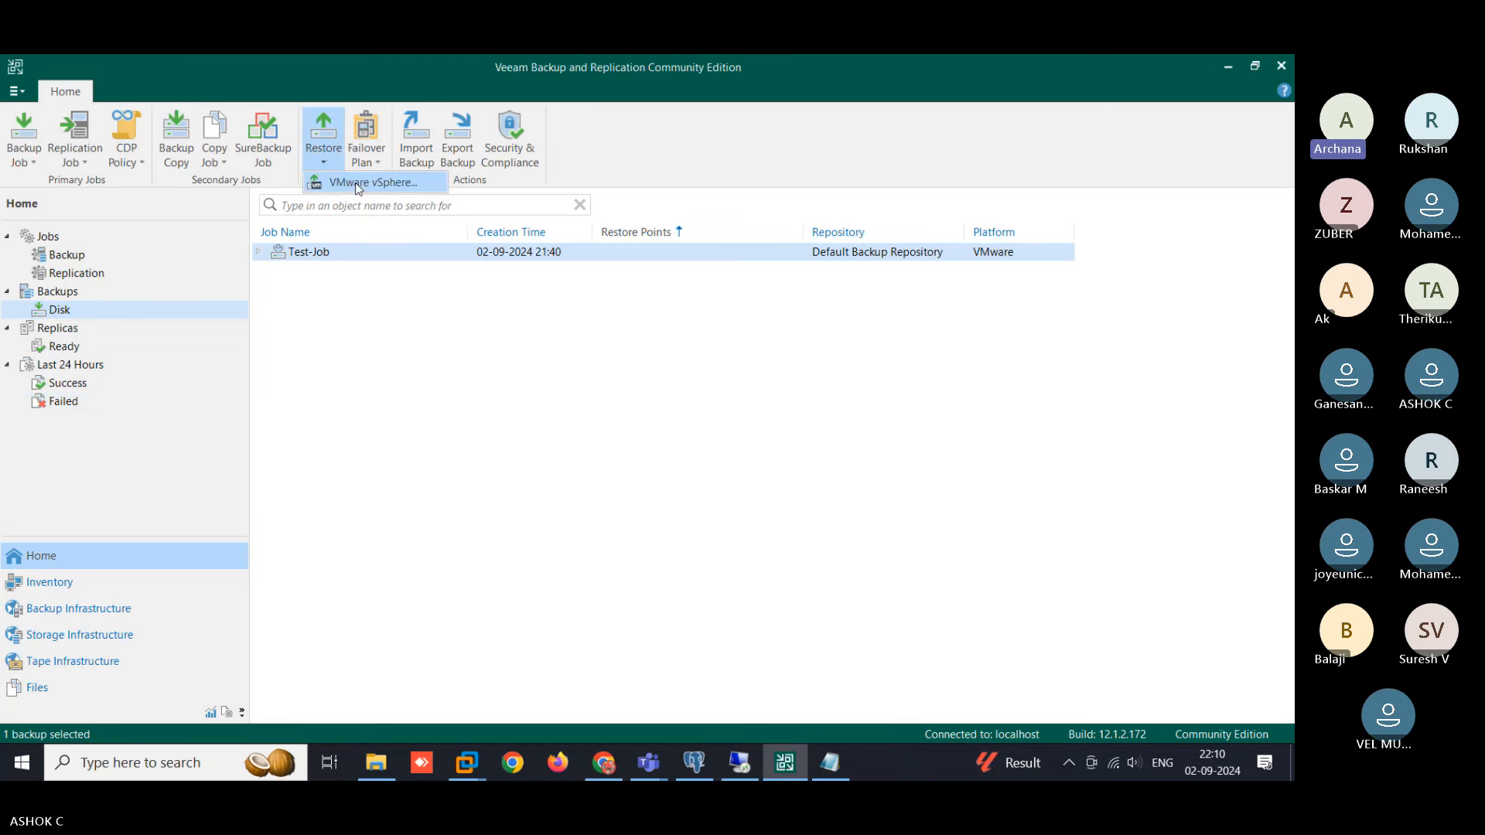
pyautogui.click(360, 192)
pyautogui.click(392, 232)
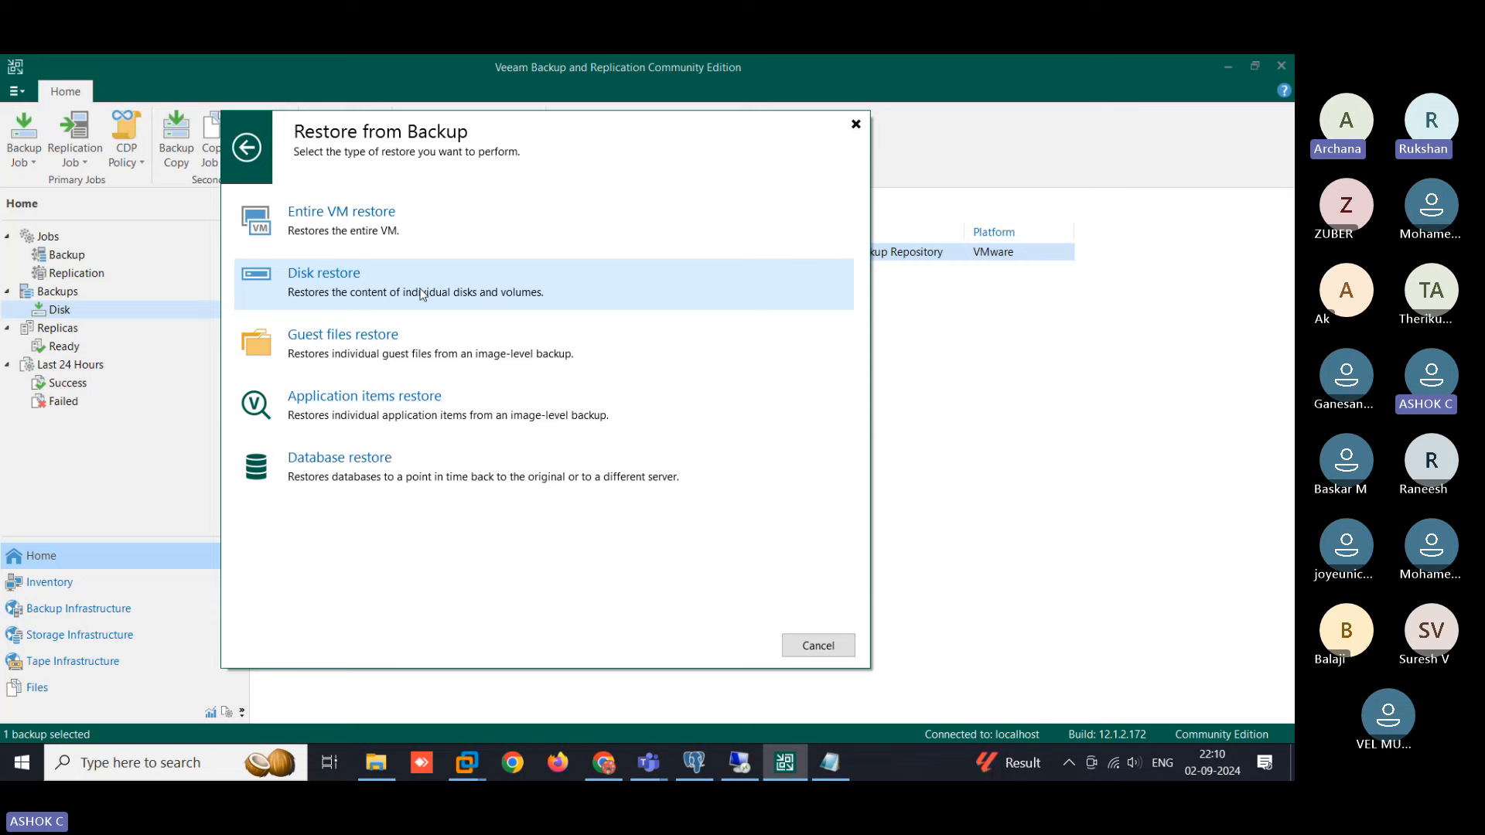
pyautogui.click(387, 234)
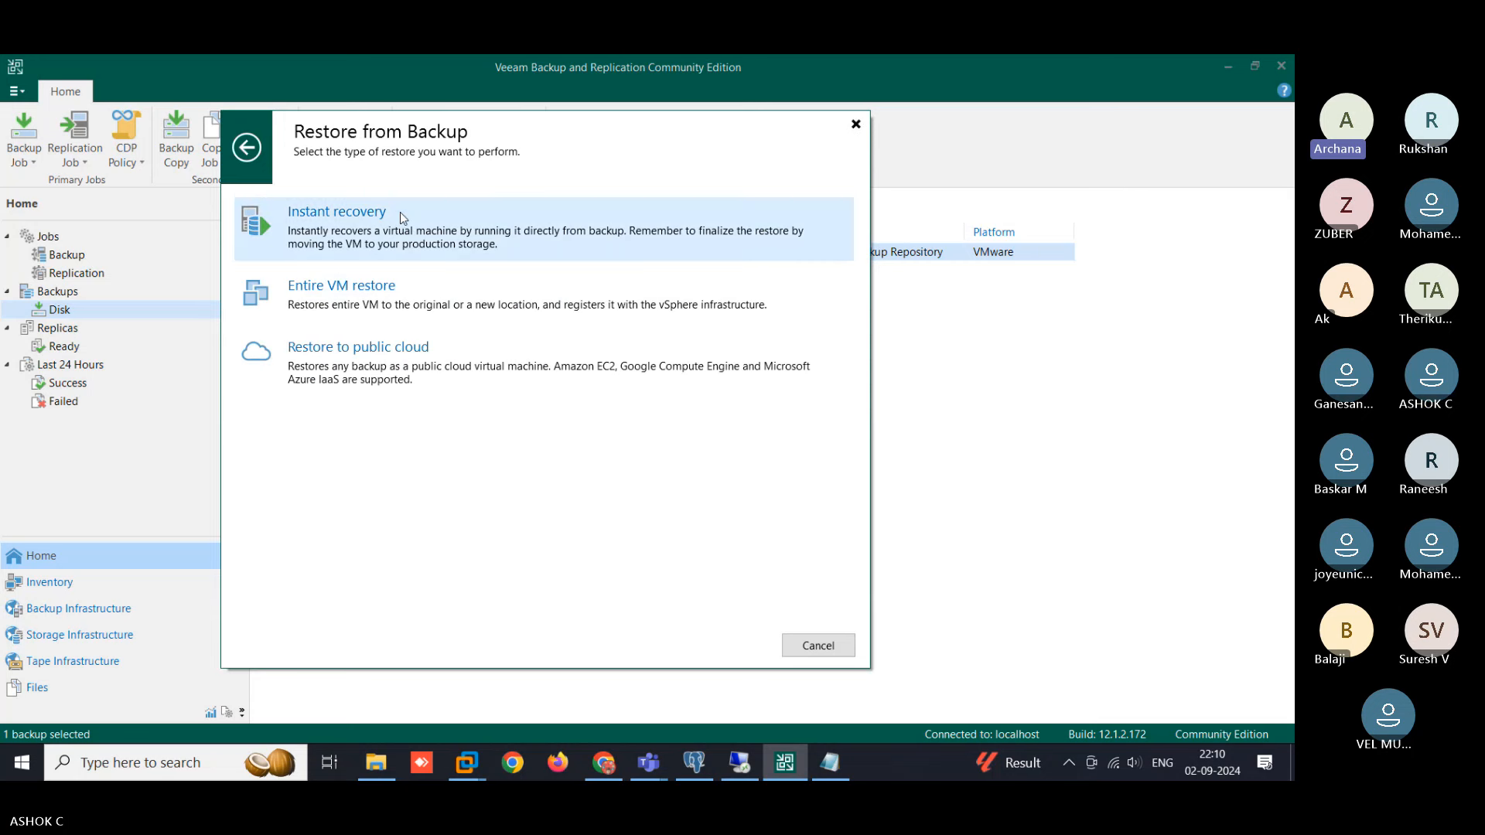
pyautogui.click(425, 241)
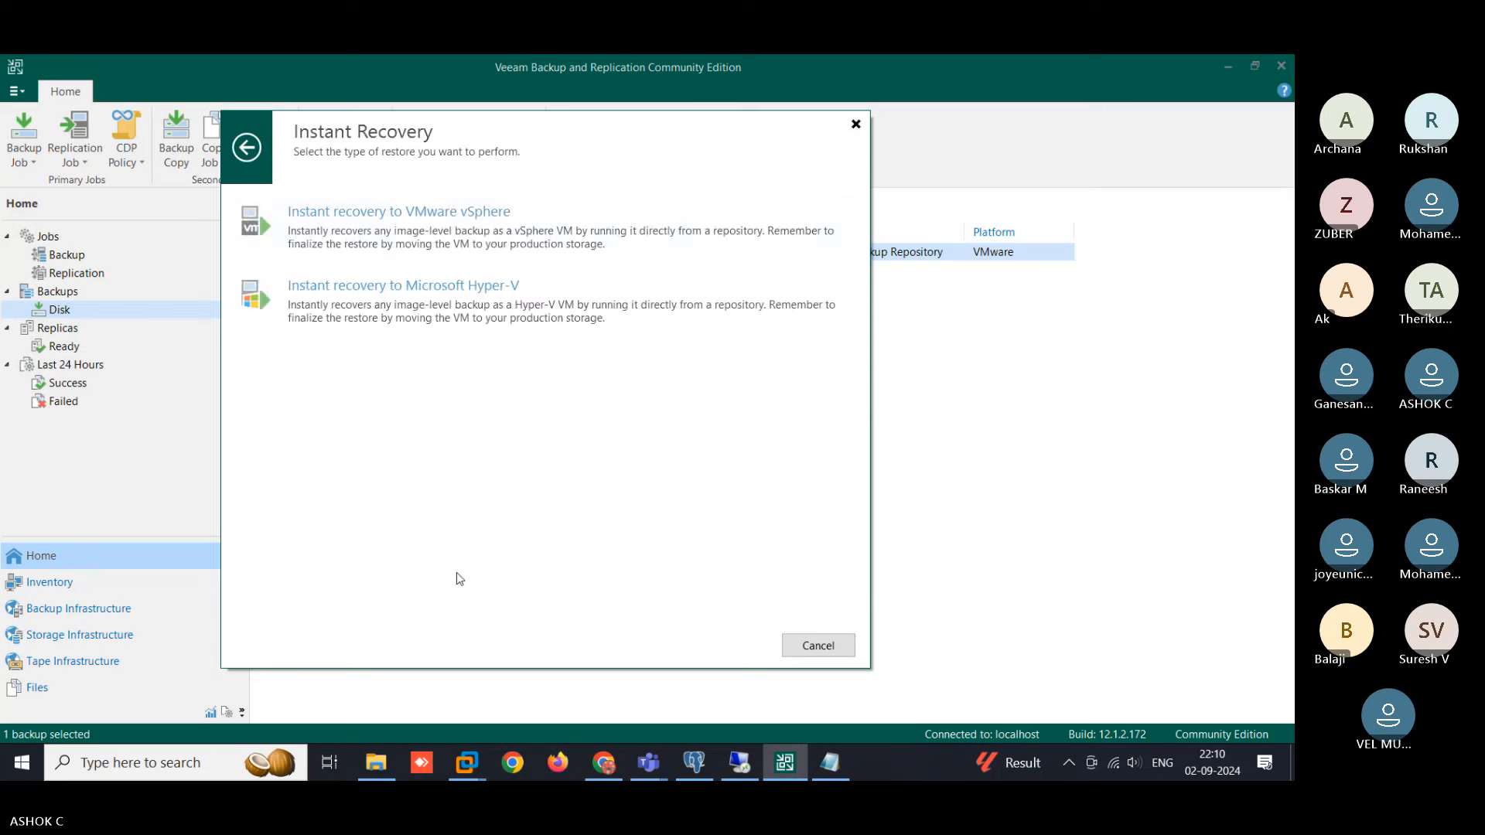
pyautogui.click(477, 228)
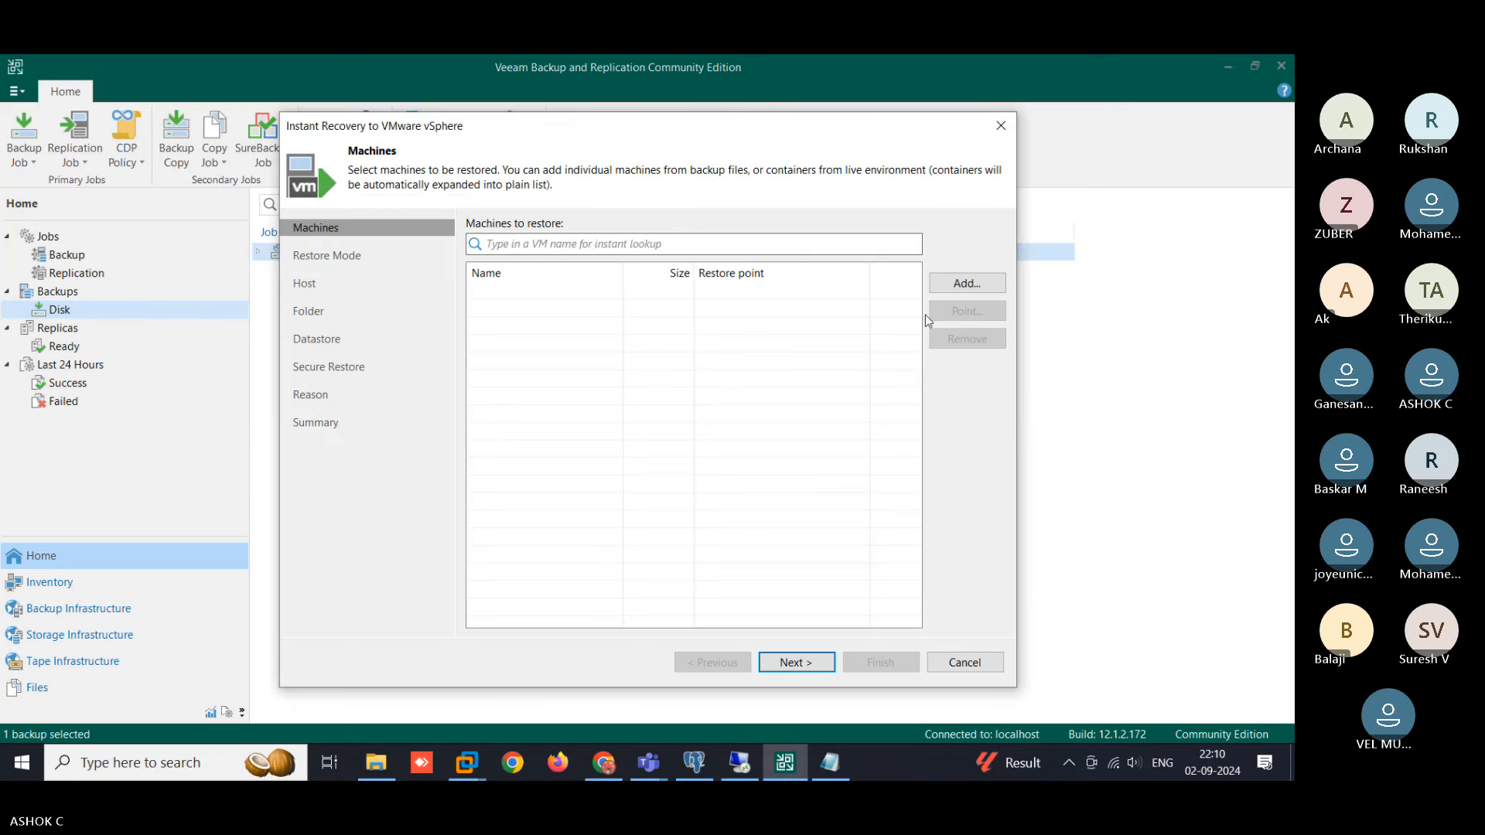
# - Add Win-2k12-02 (20 GB, latest restore point) from the Test-Job backup to the machines to restore
pyautogui.click(967, 283)
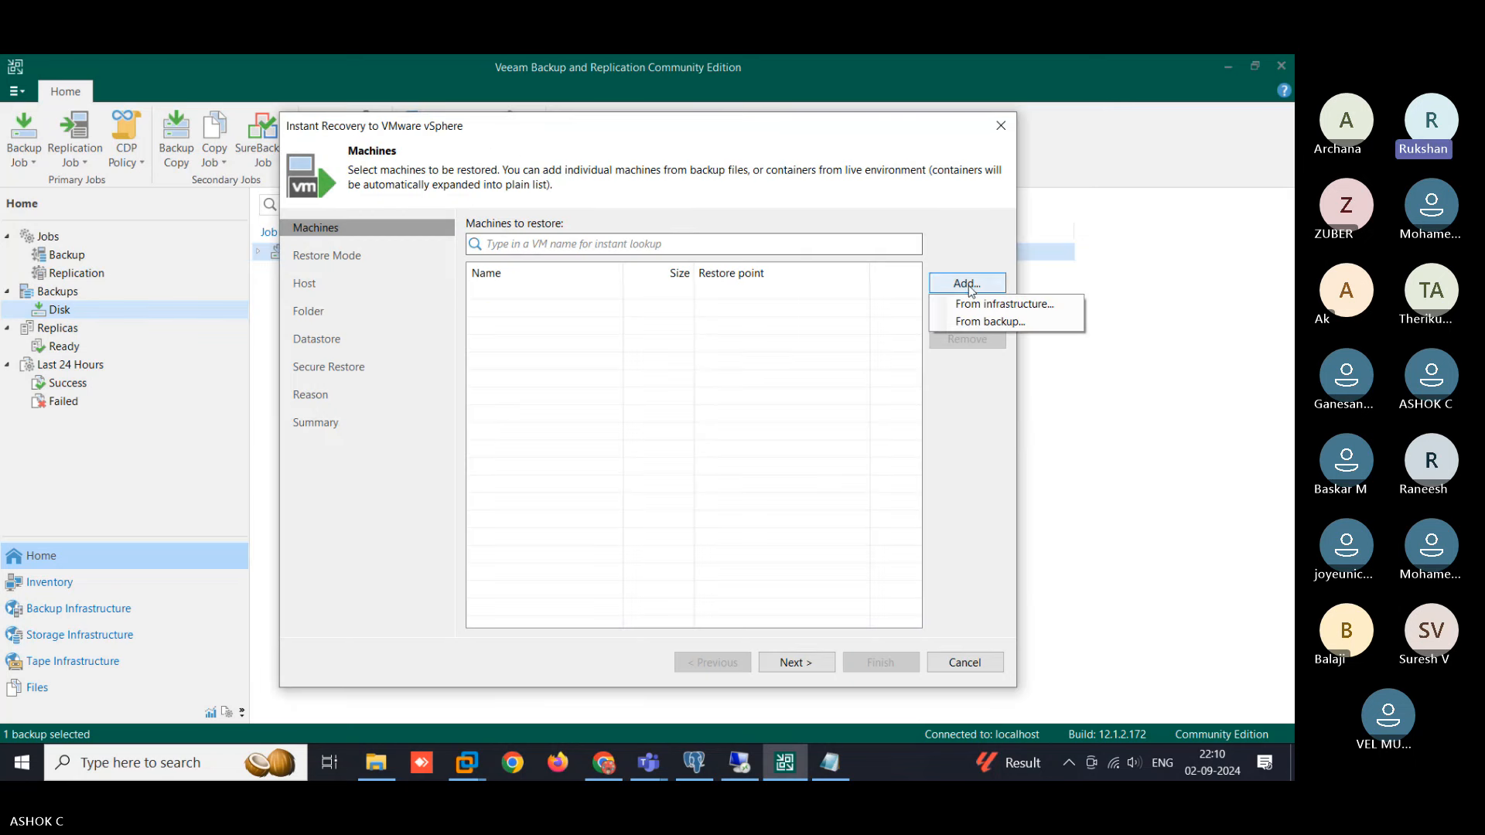
pyautogui.click(1040, 329)
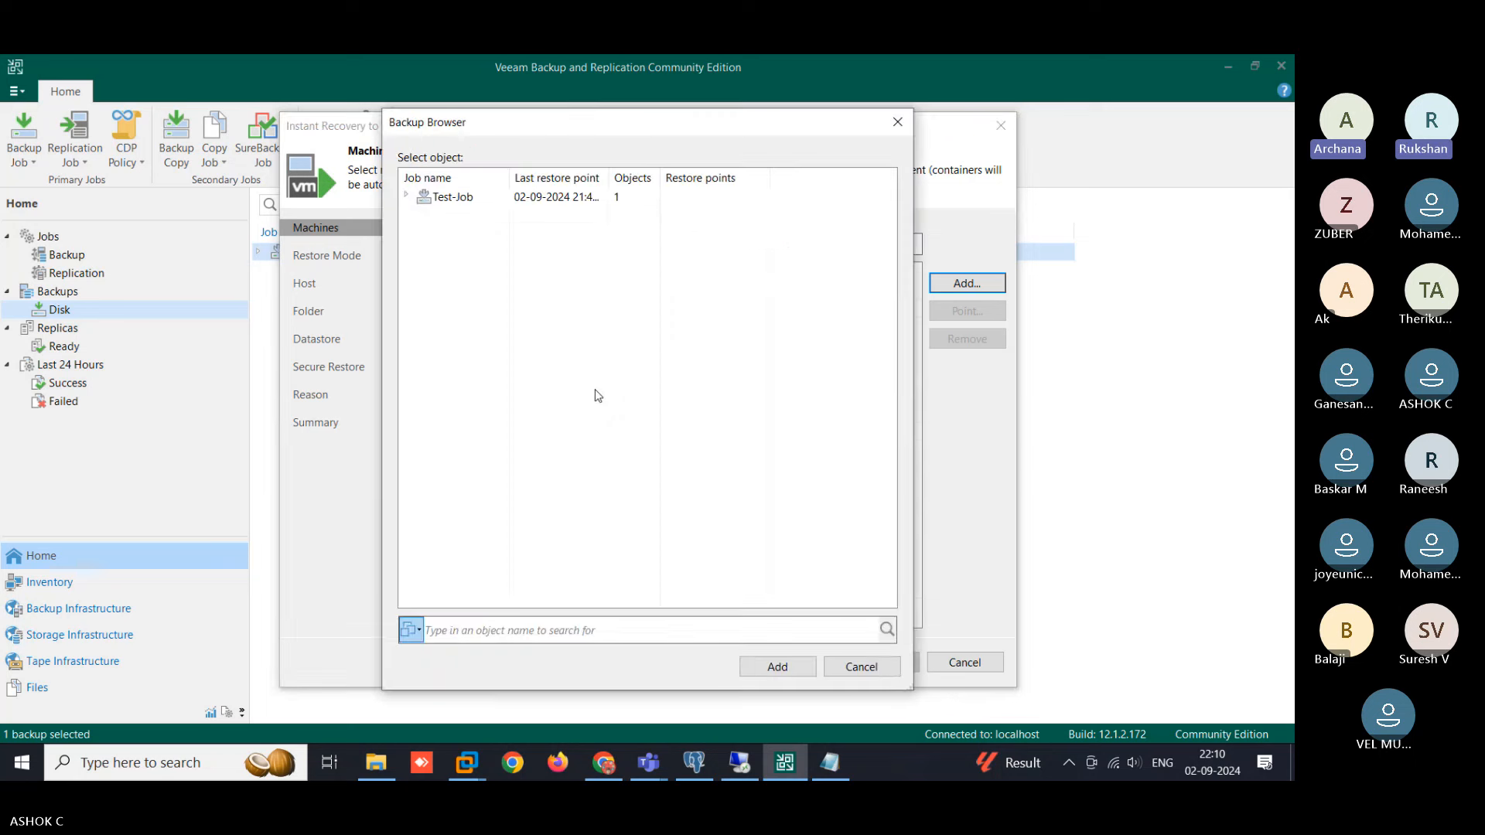
pyautogui.click(406, 195)
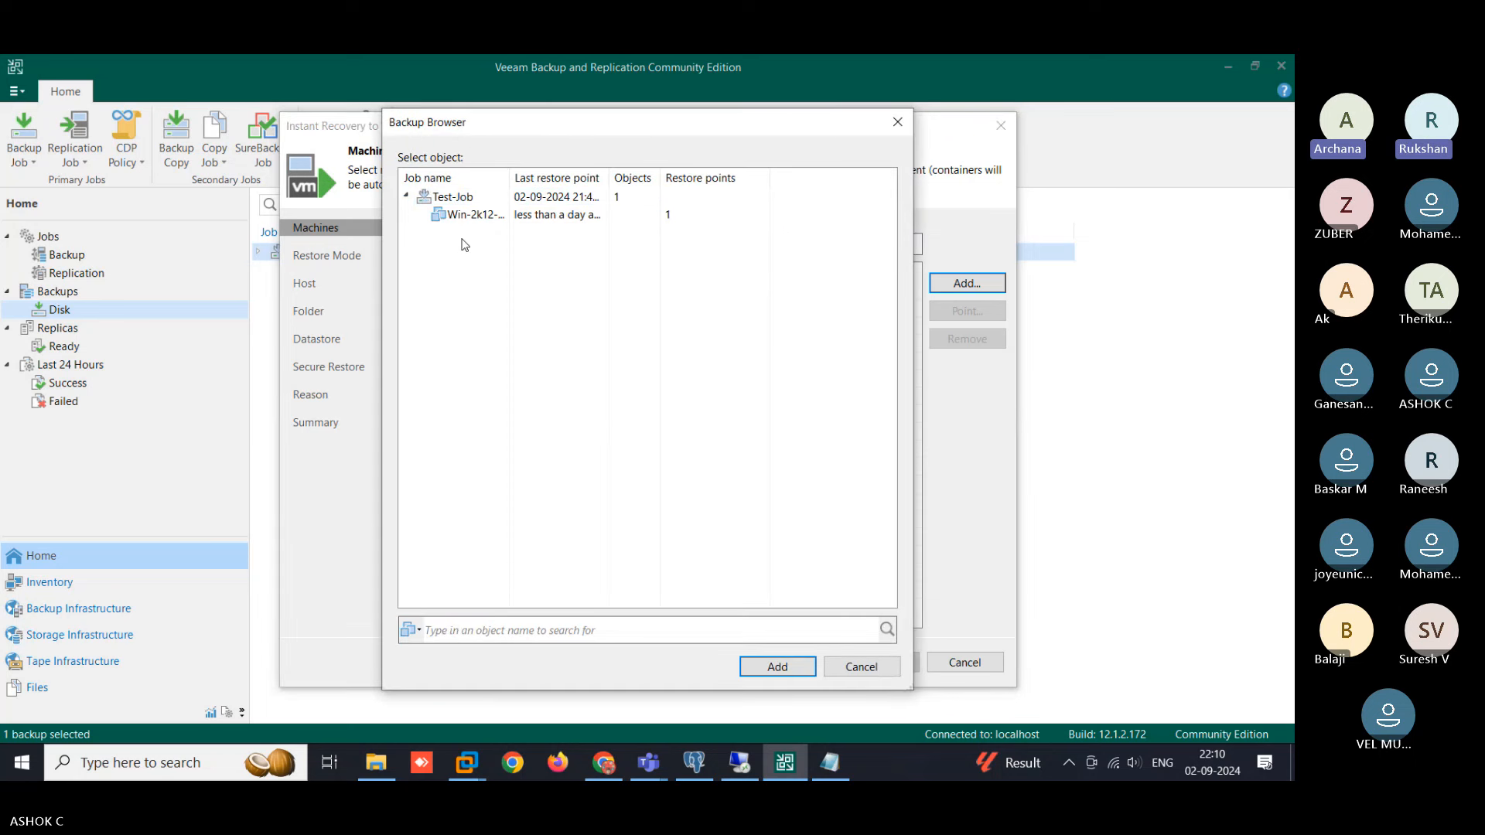
pyautogui.click(439, 218)
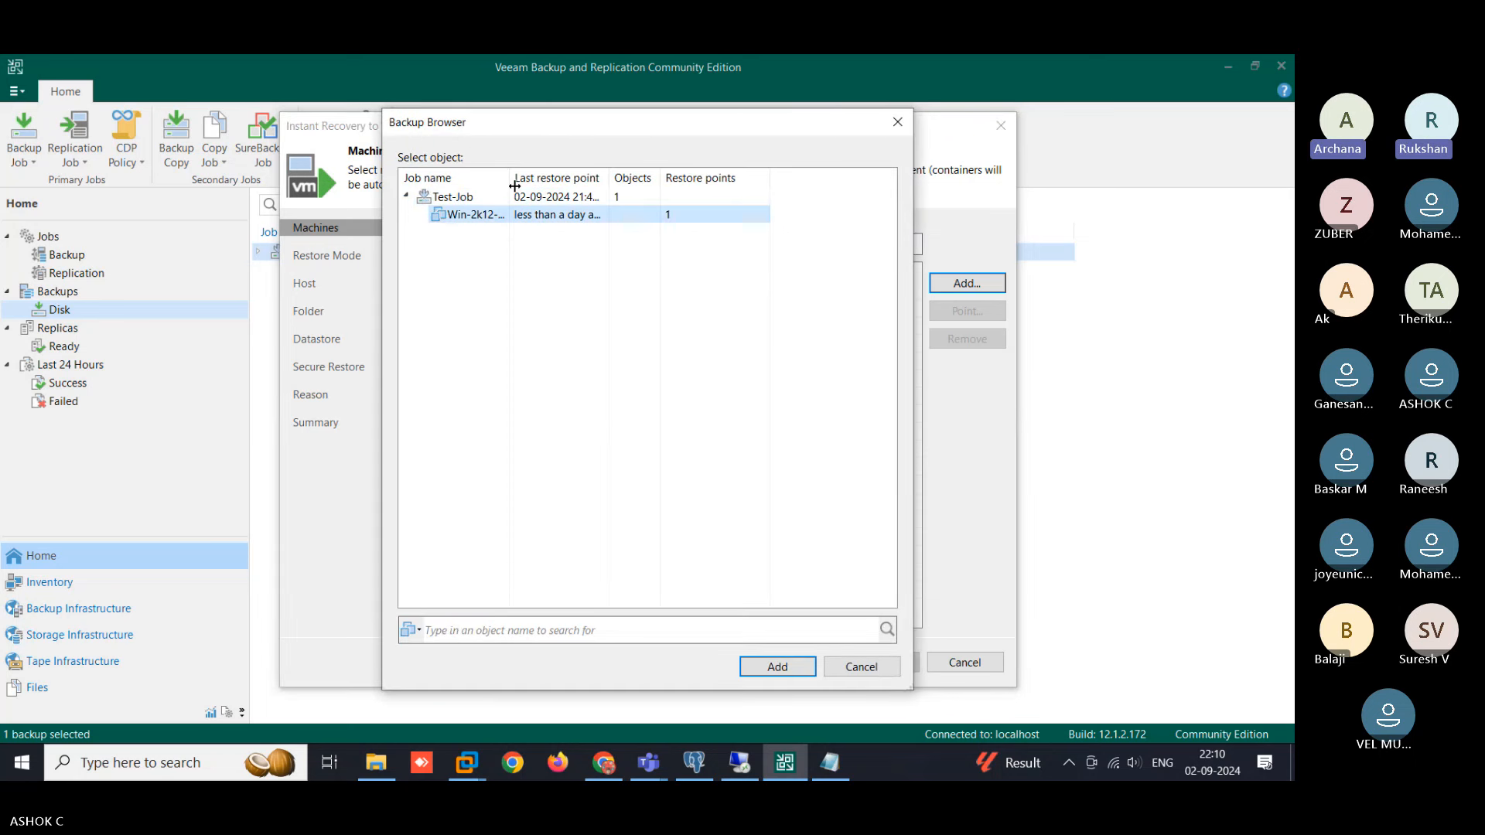
pyautogui.moveTo(509, 178); pyautogui.dragTo(603, 178)
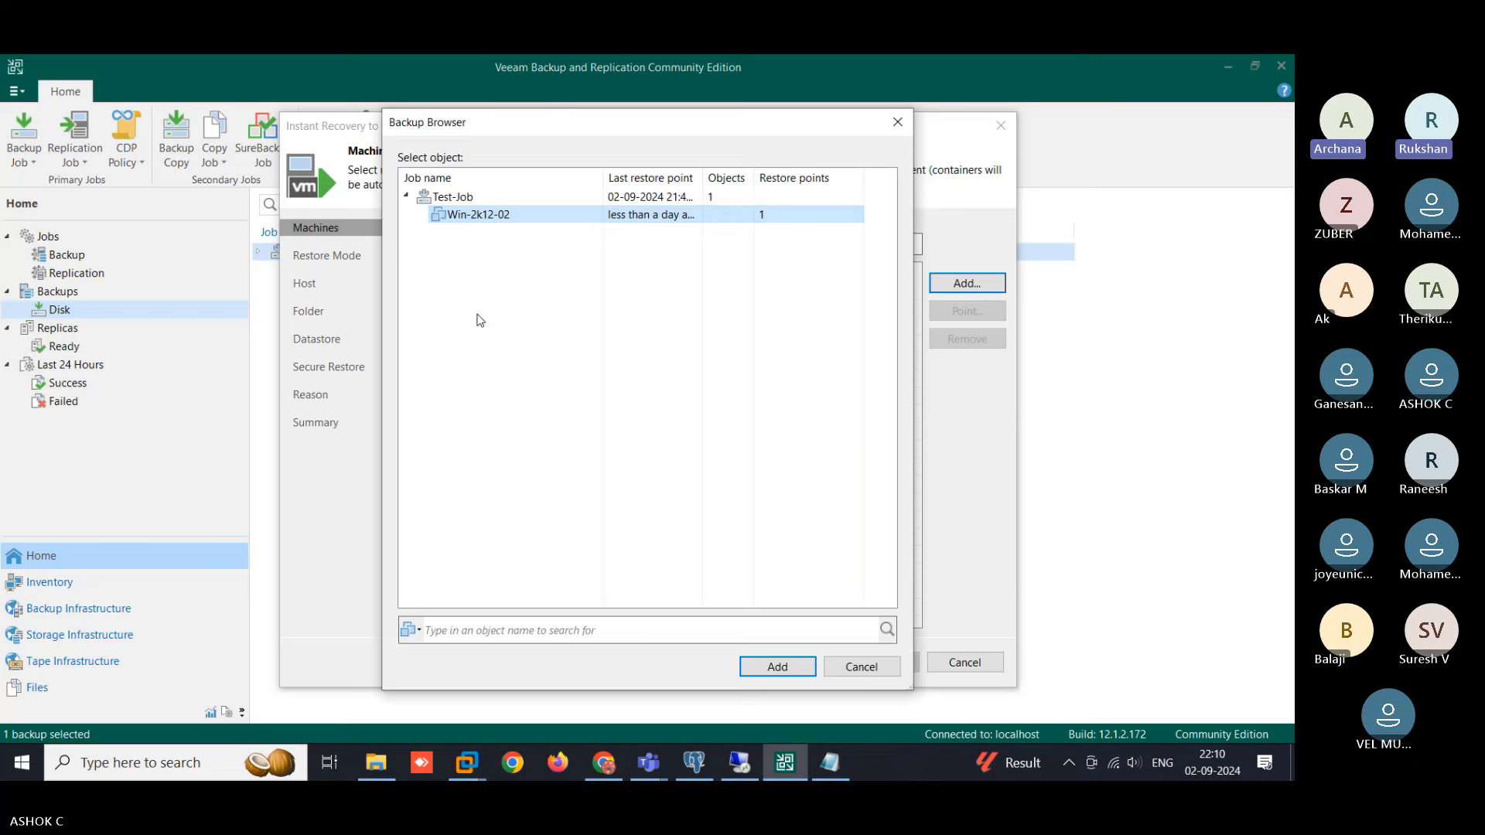
pyautogui.click(775, 667)
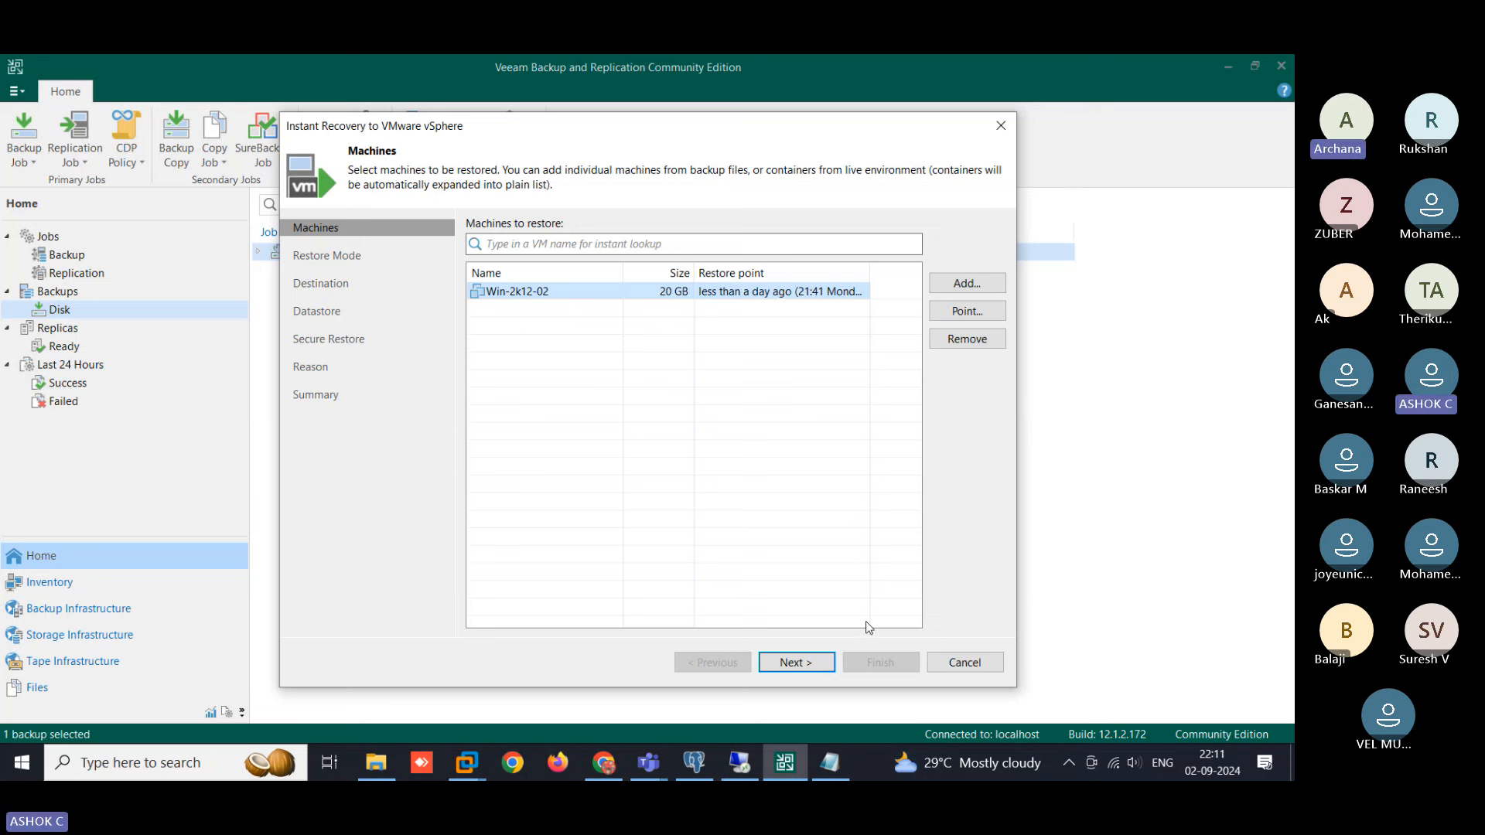
# - Keep 'Restore to a new location' and append -Restore-Backup to the restored VM name
pyautogui.click(803, 664)
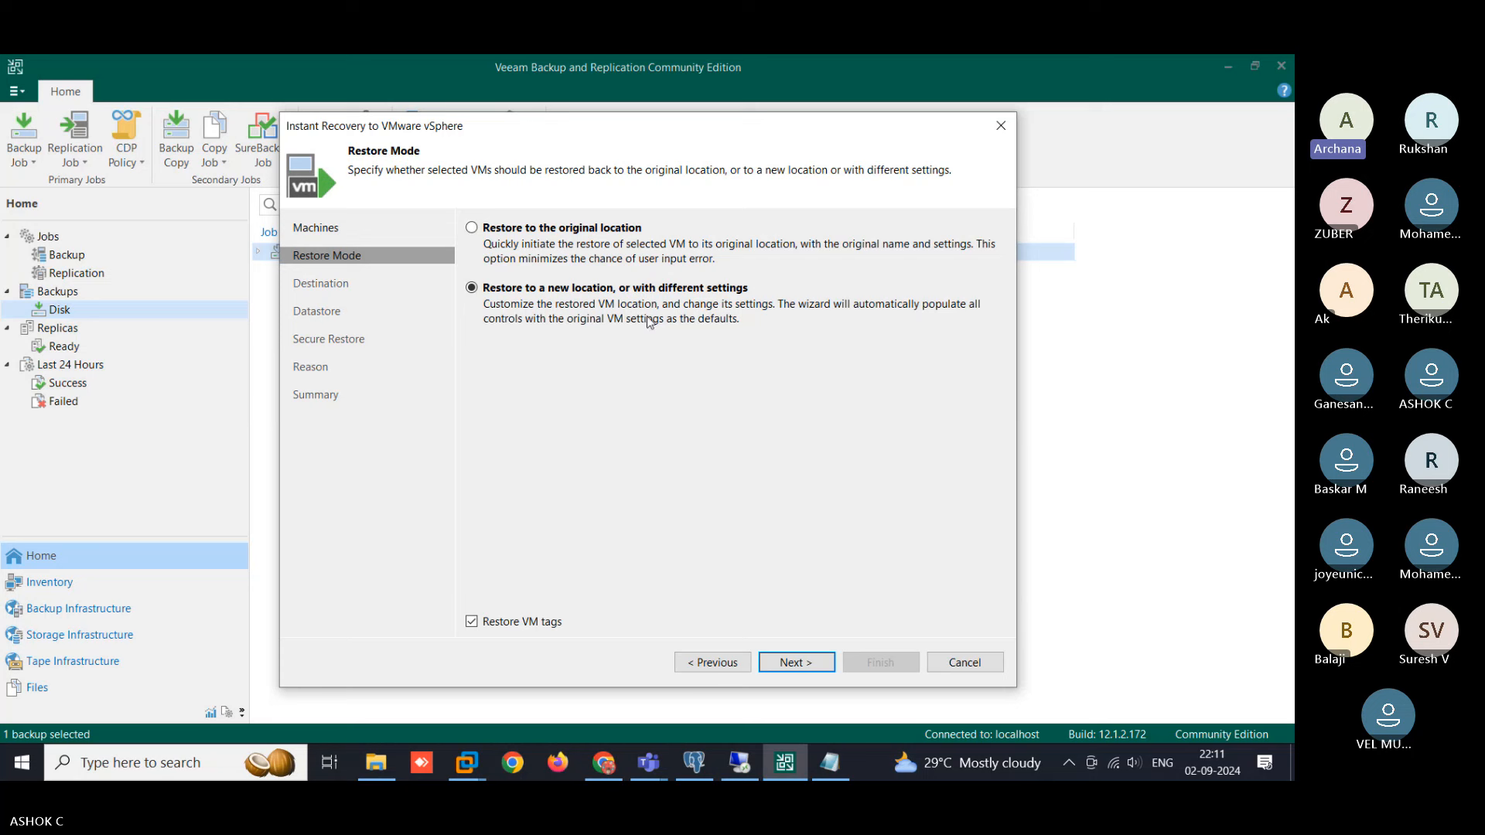
pyautogui.click(811, 666)
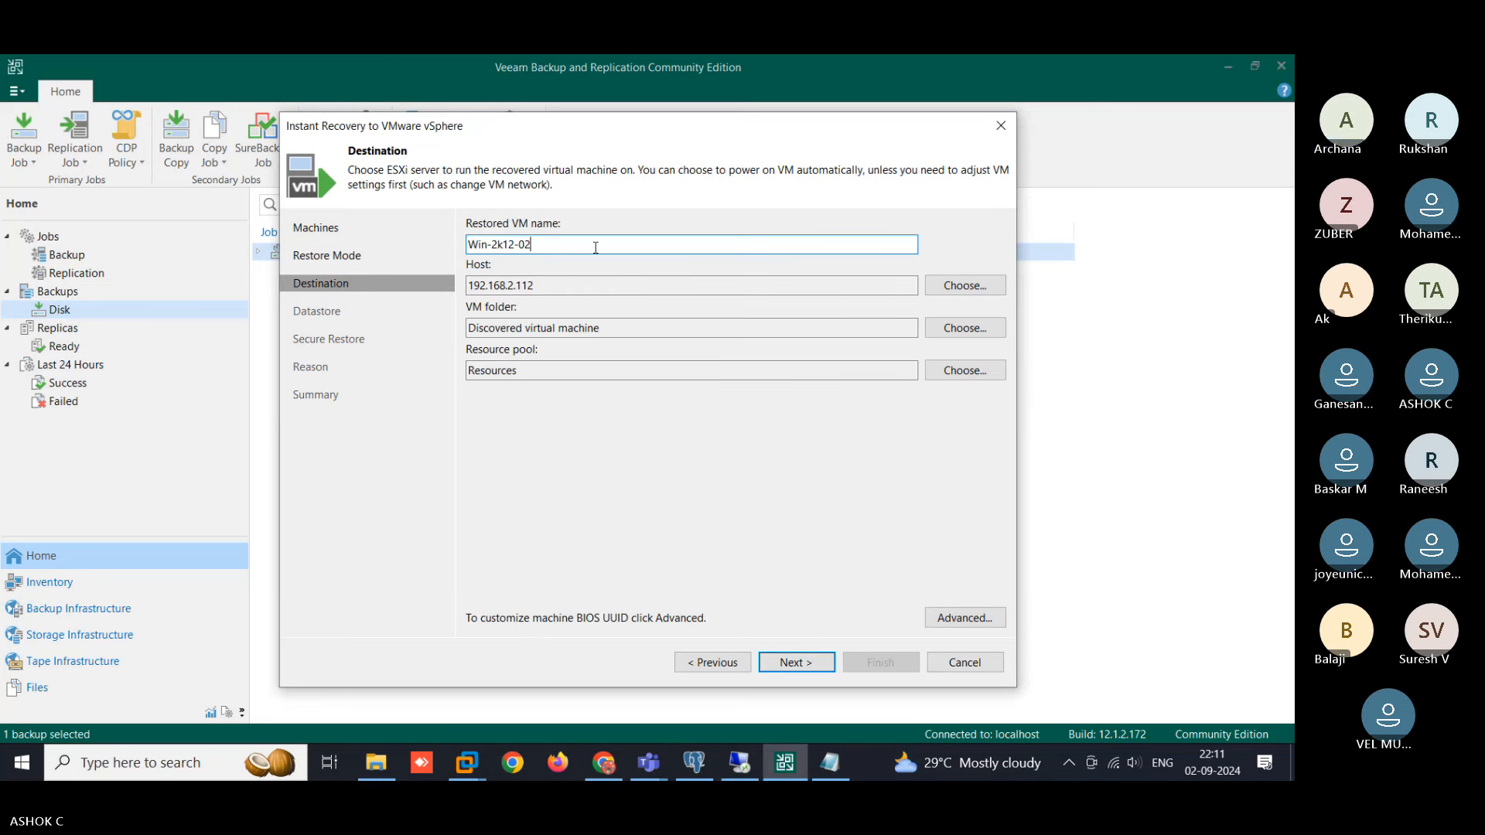
pyautogui.write('-Restore')
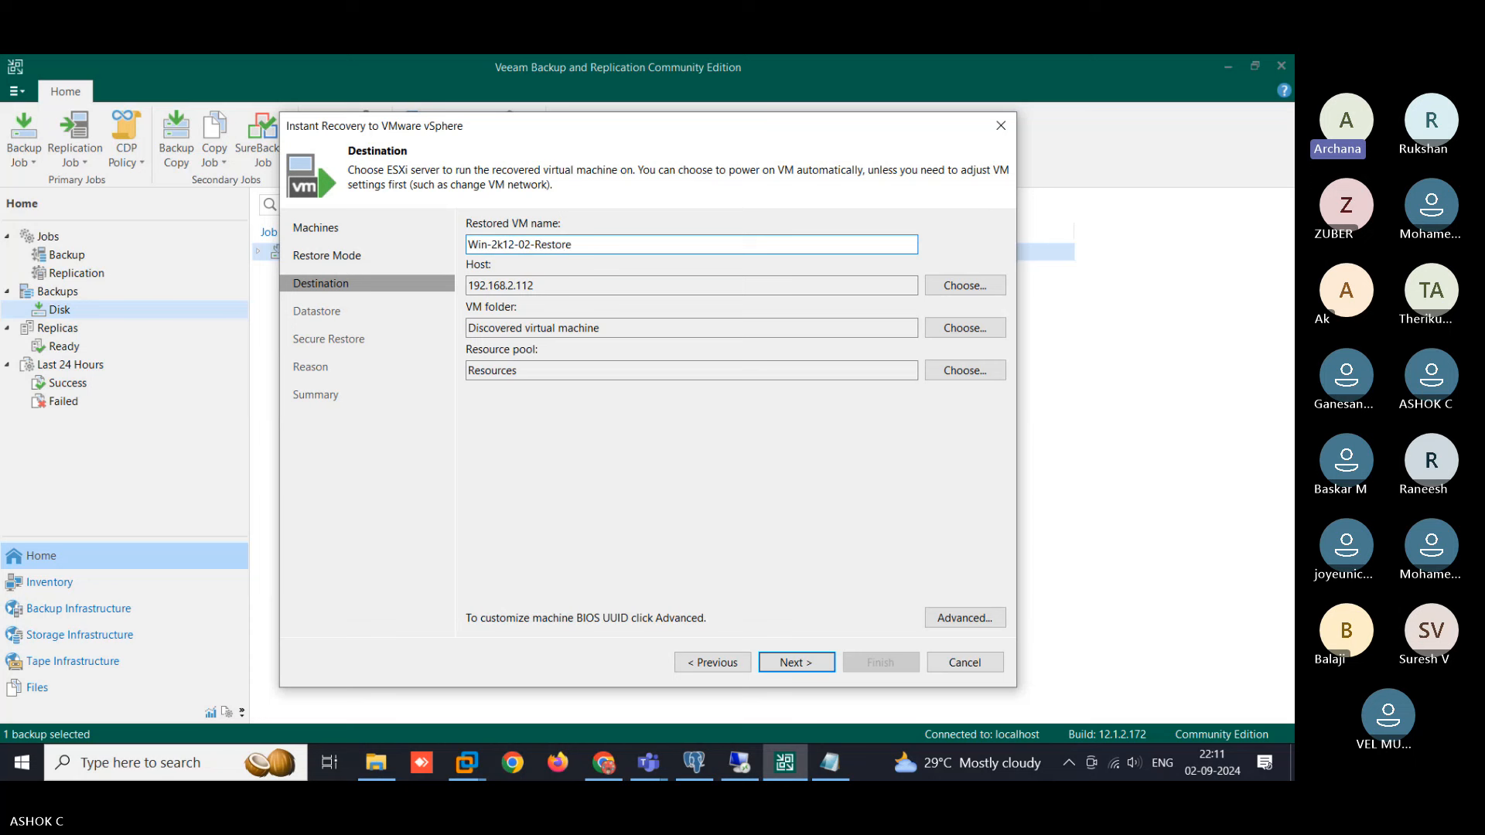
pyautogui.write('-Backup')
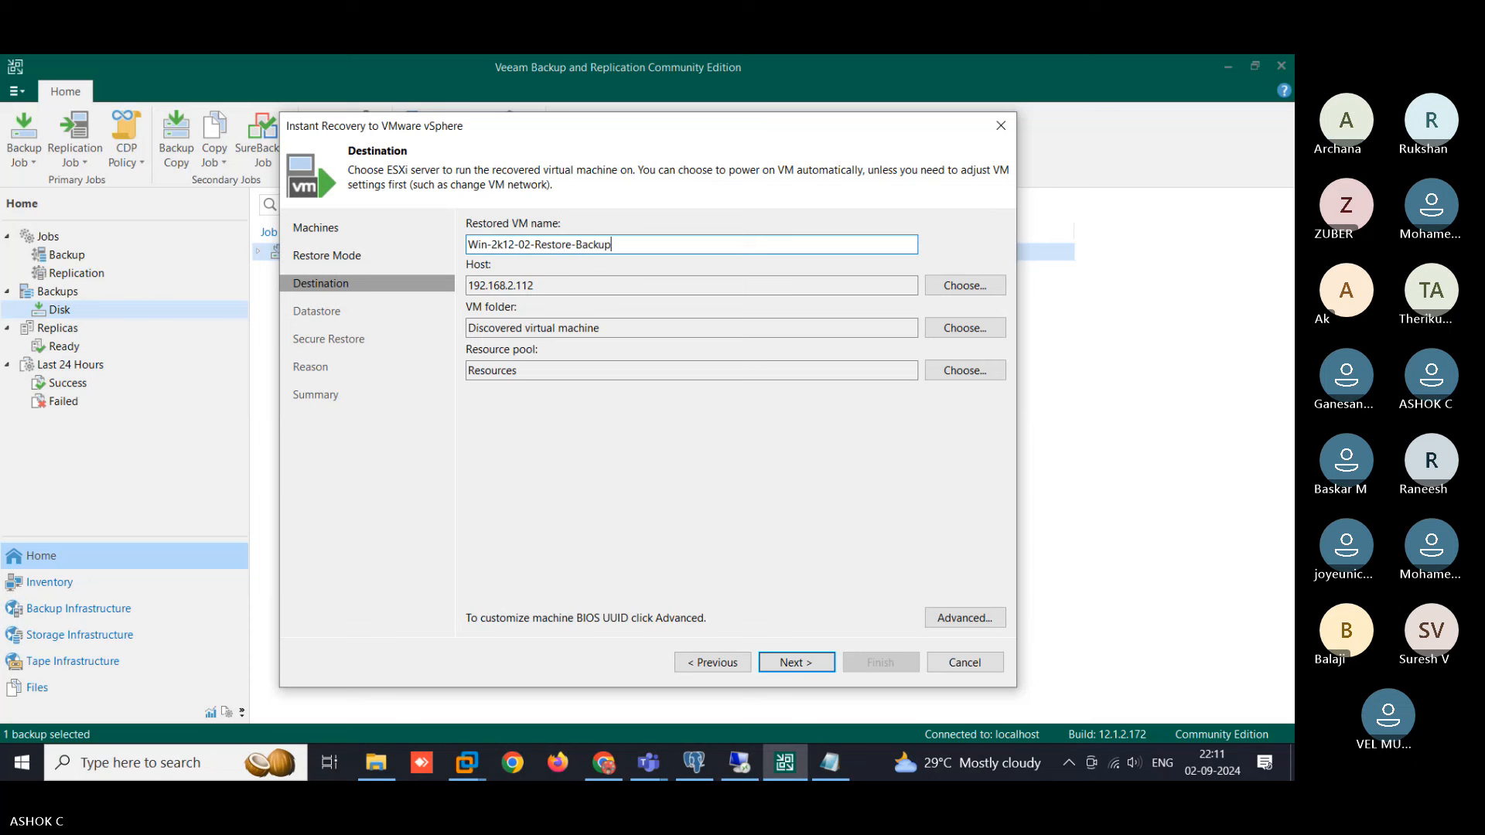